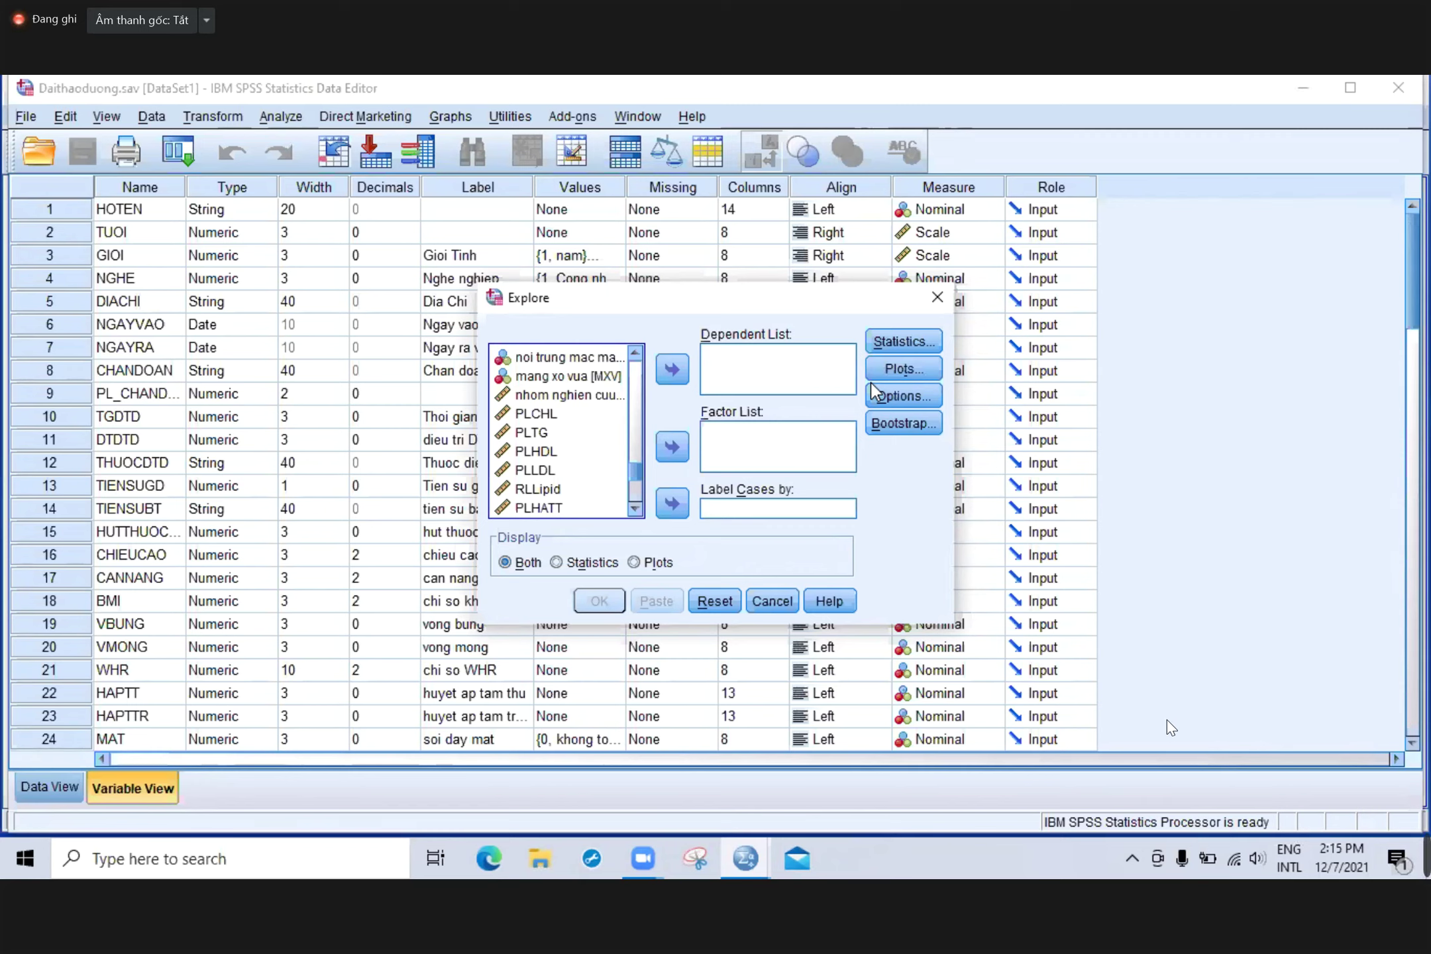
pyautogui.click(937, 300)
pyautogui.click(153, 124)
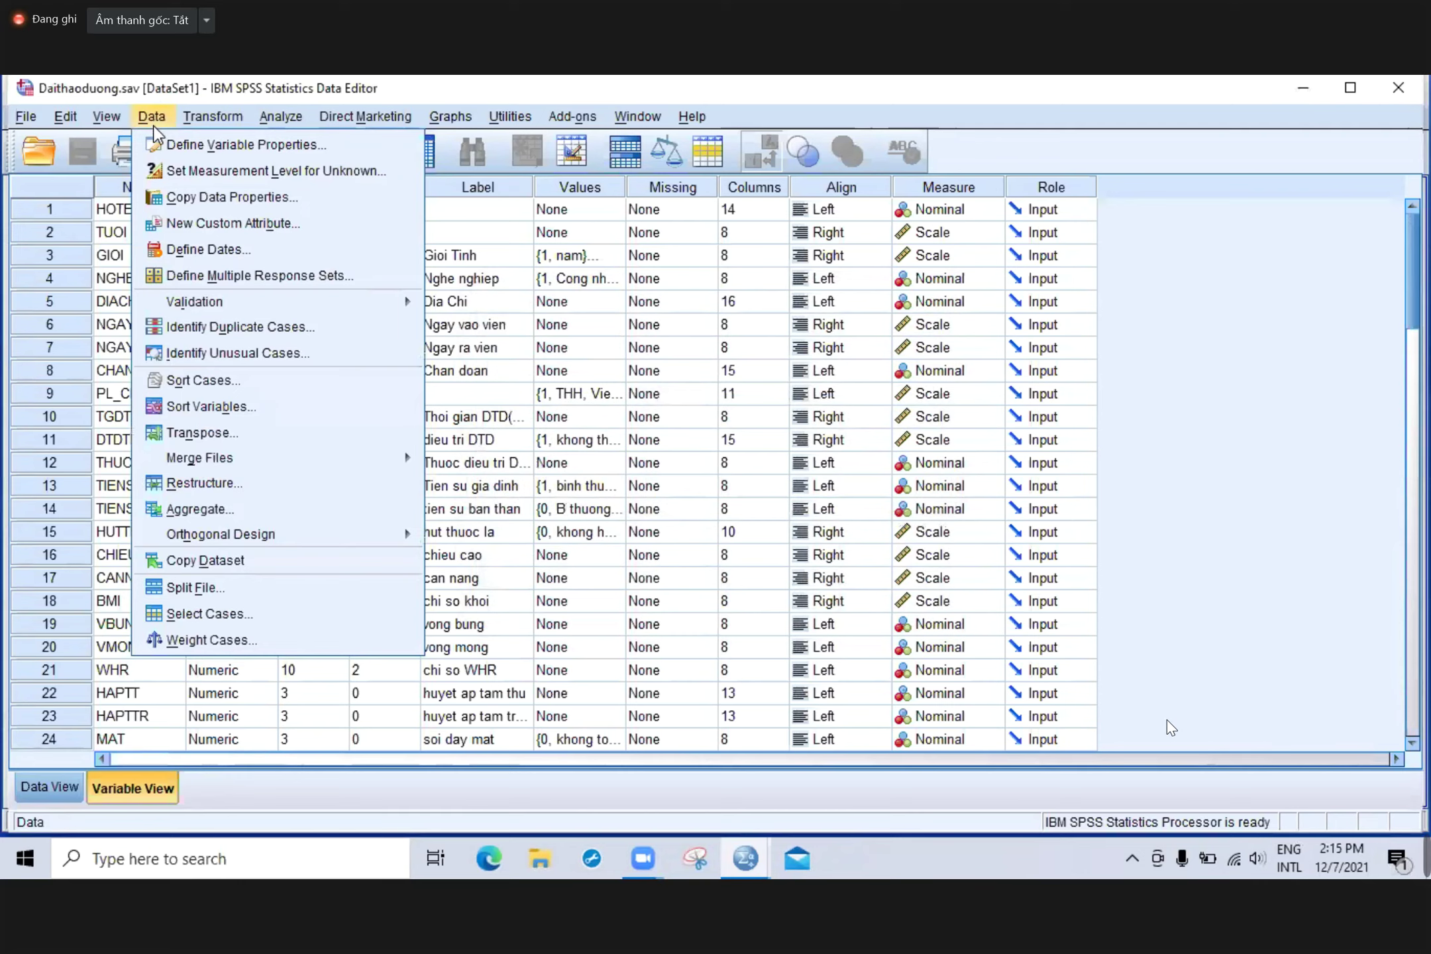
pyautogui.moveTo(220, 121)
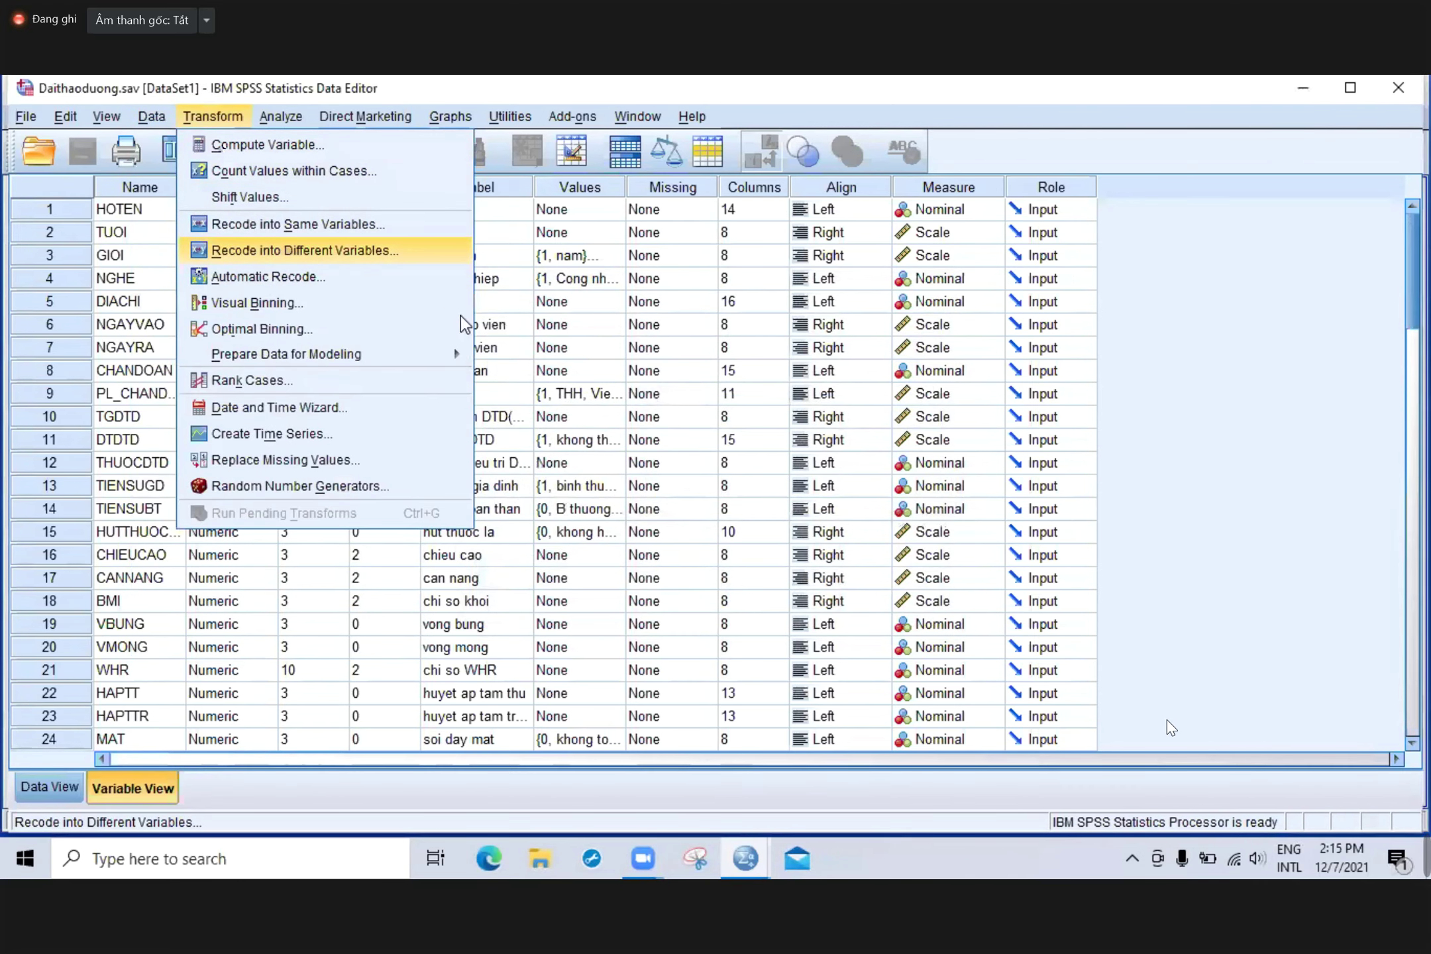
pyautogui.click(635, 581)
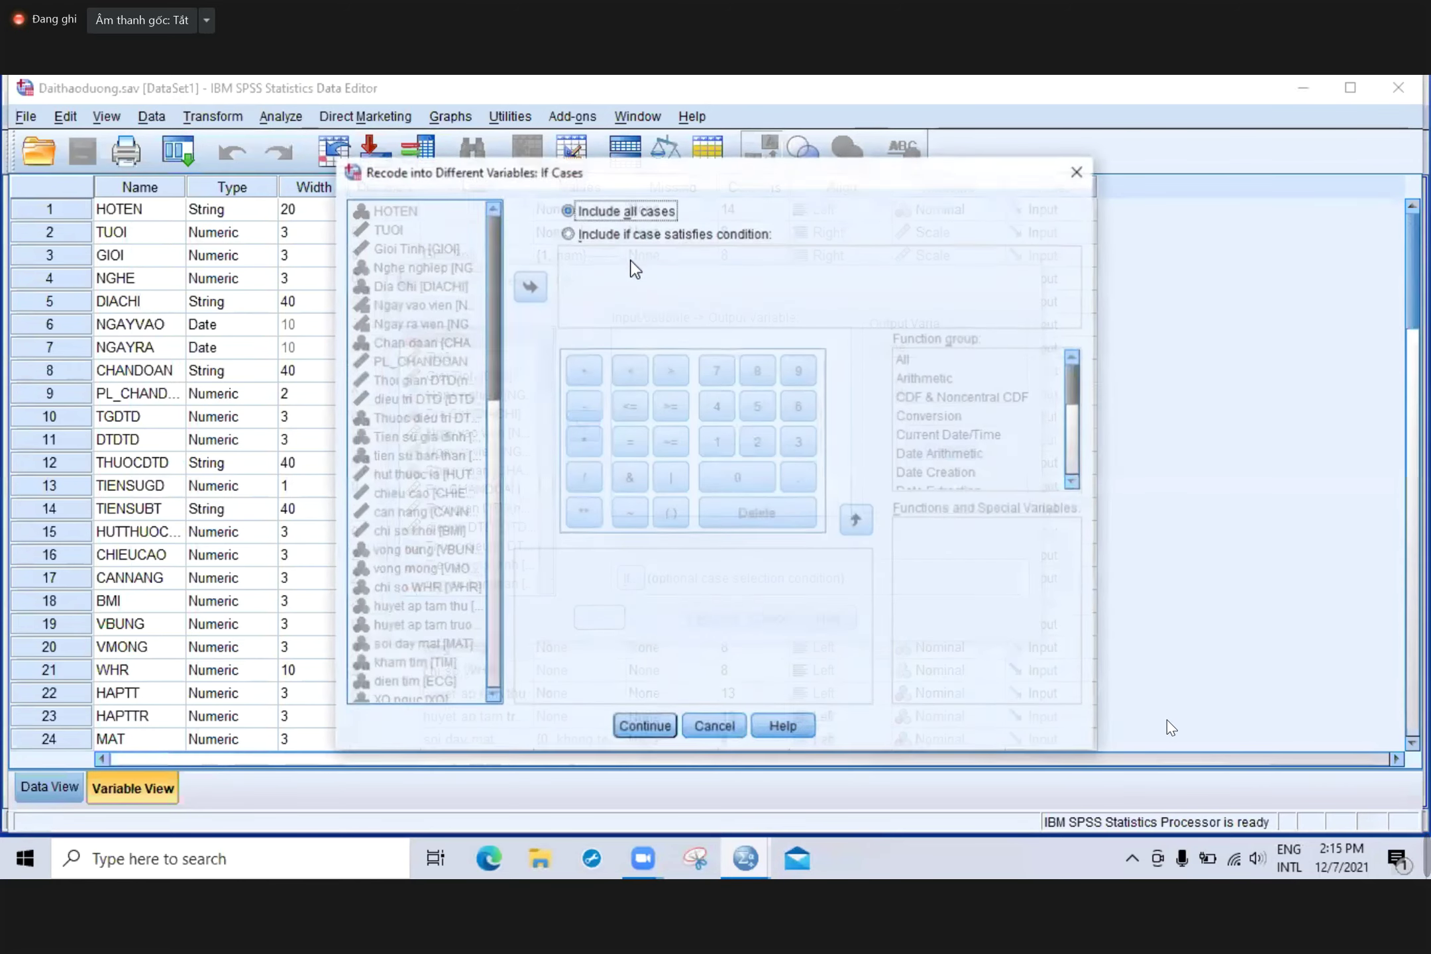
pyautogui.click(568, 233)
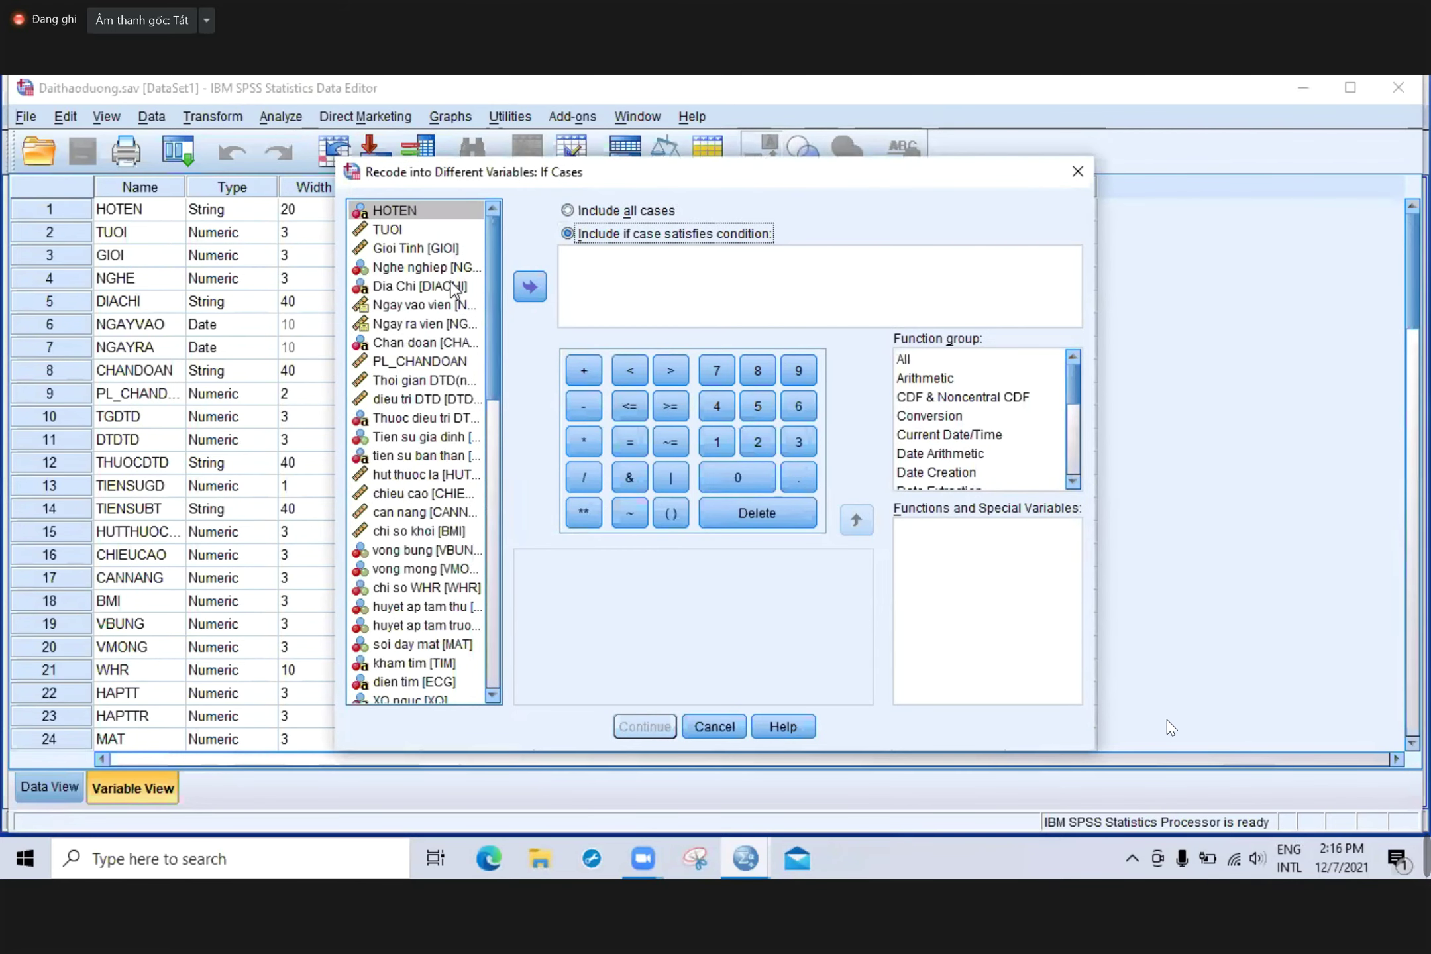
pyautogui.click(740, 727)
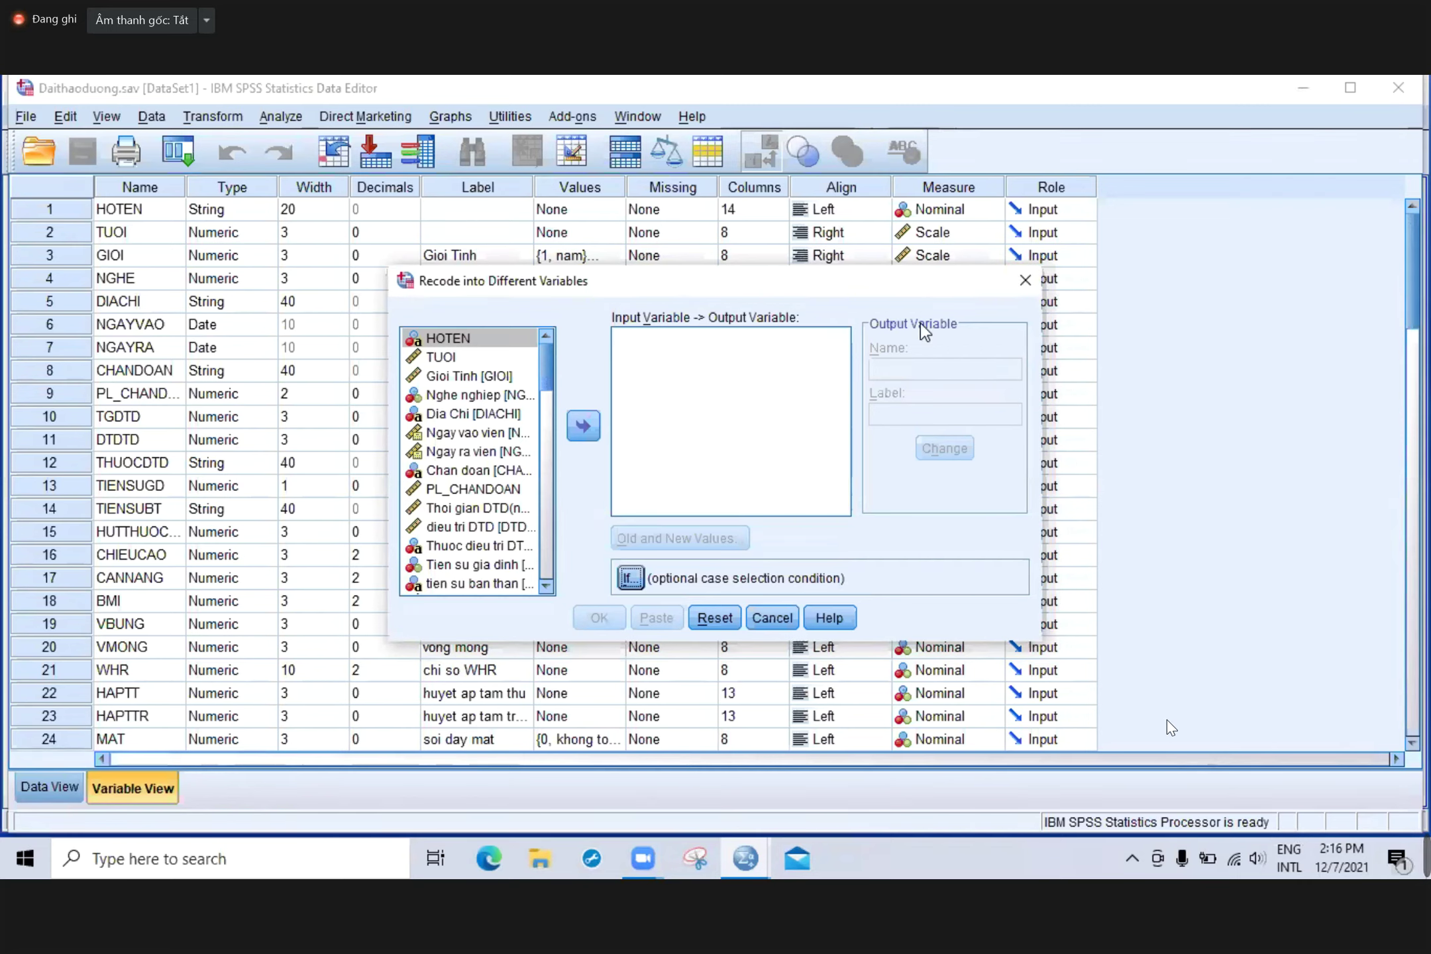
pyautogui.click(1024, 282)
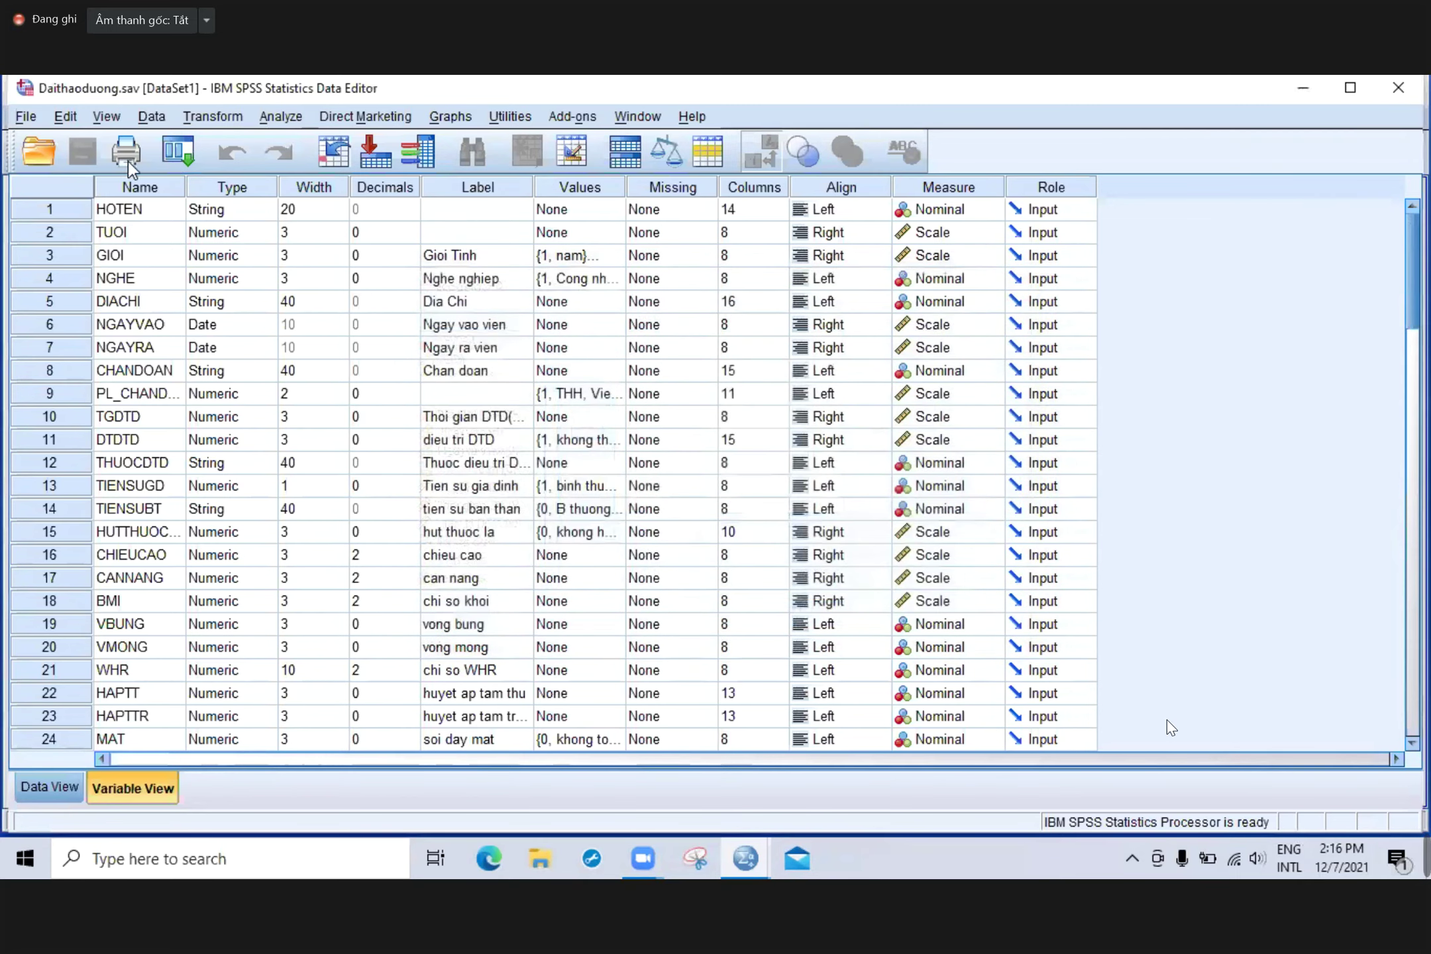
pyautogui.click(152, 116)
pyautogui.click(247, 617)
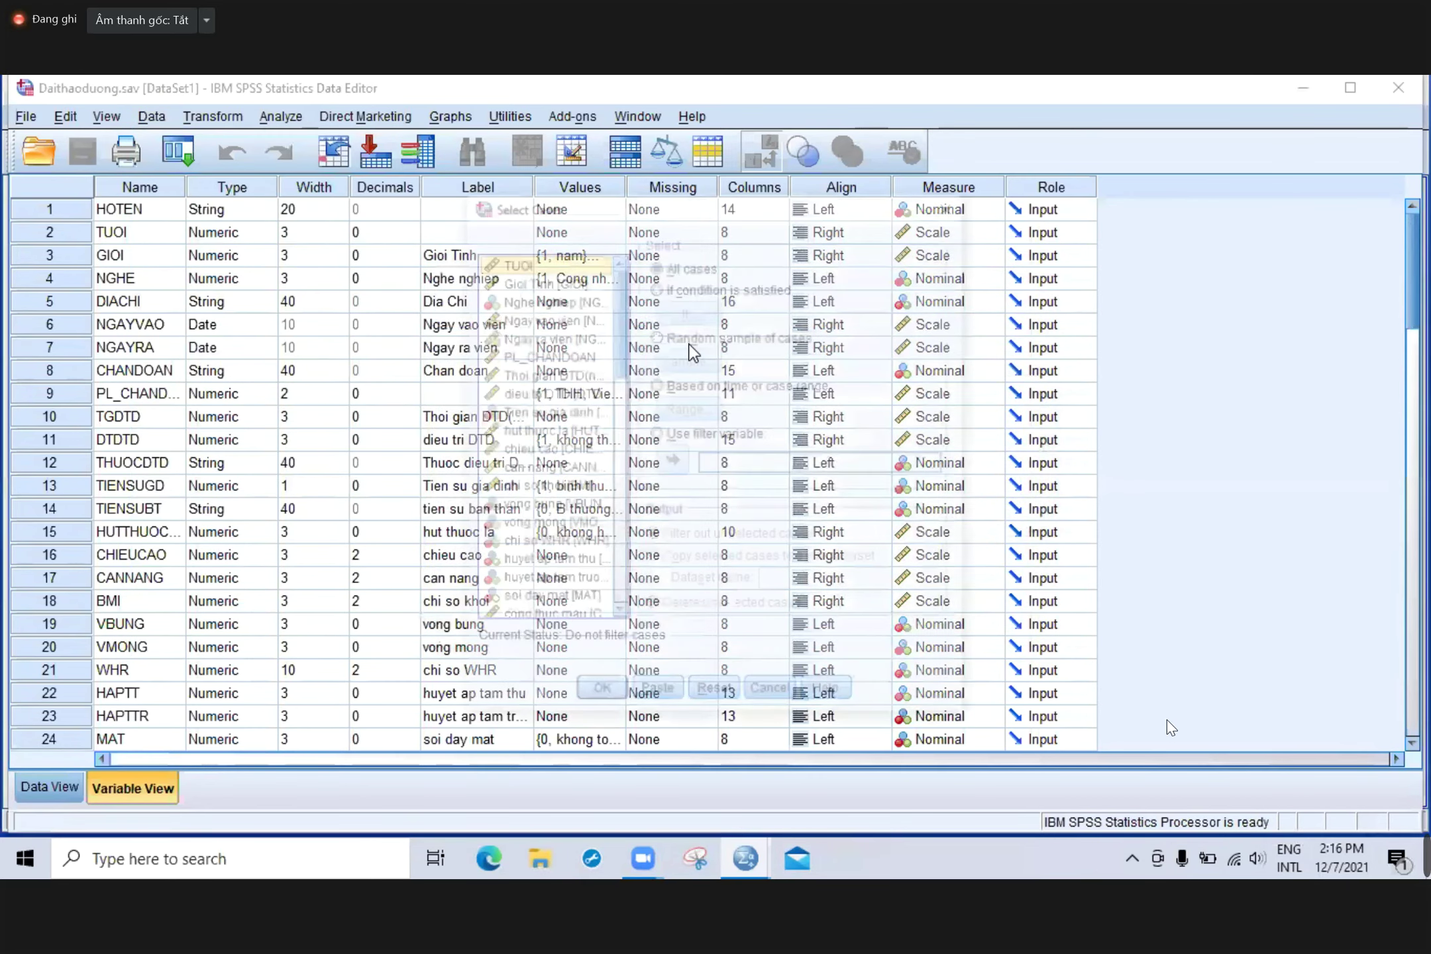
pyautogui.click(687, 289)
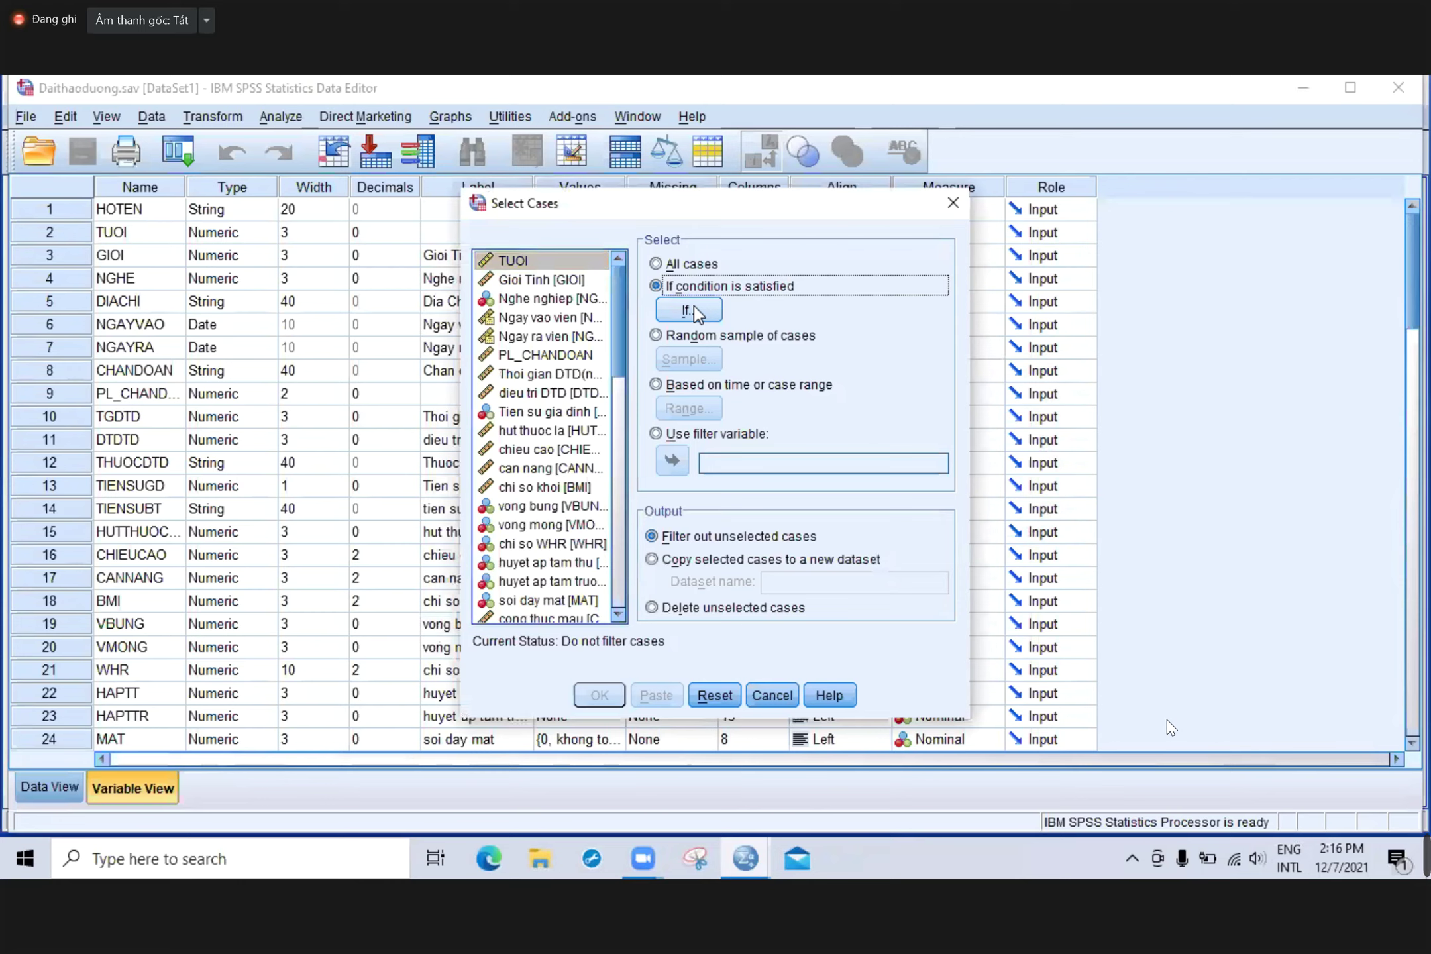
pyautogui.click(952, 203)
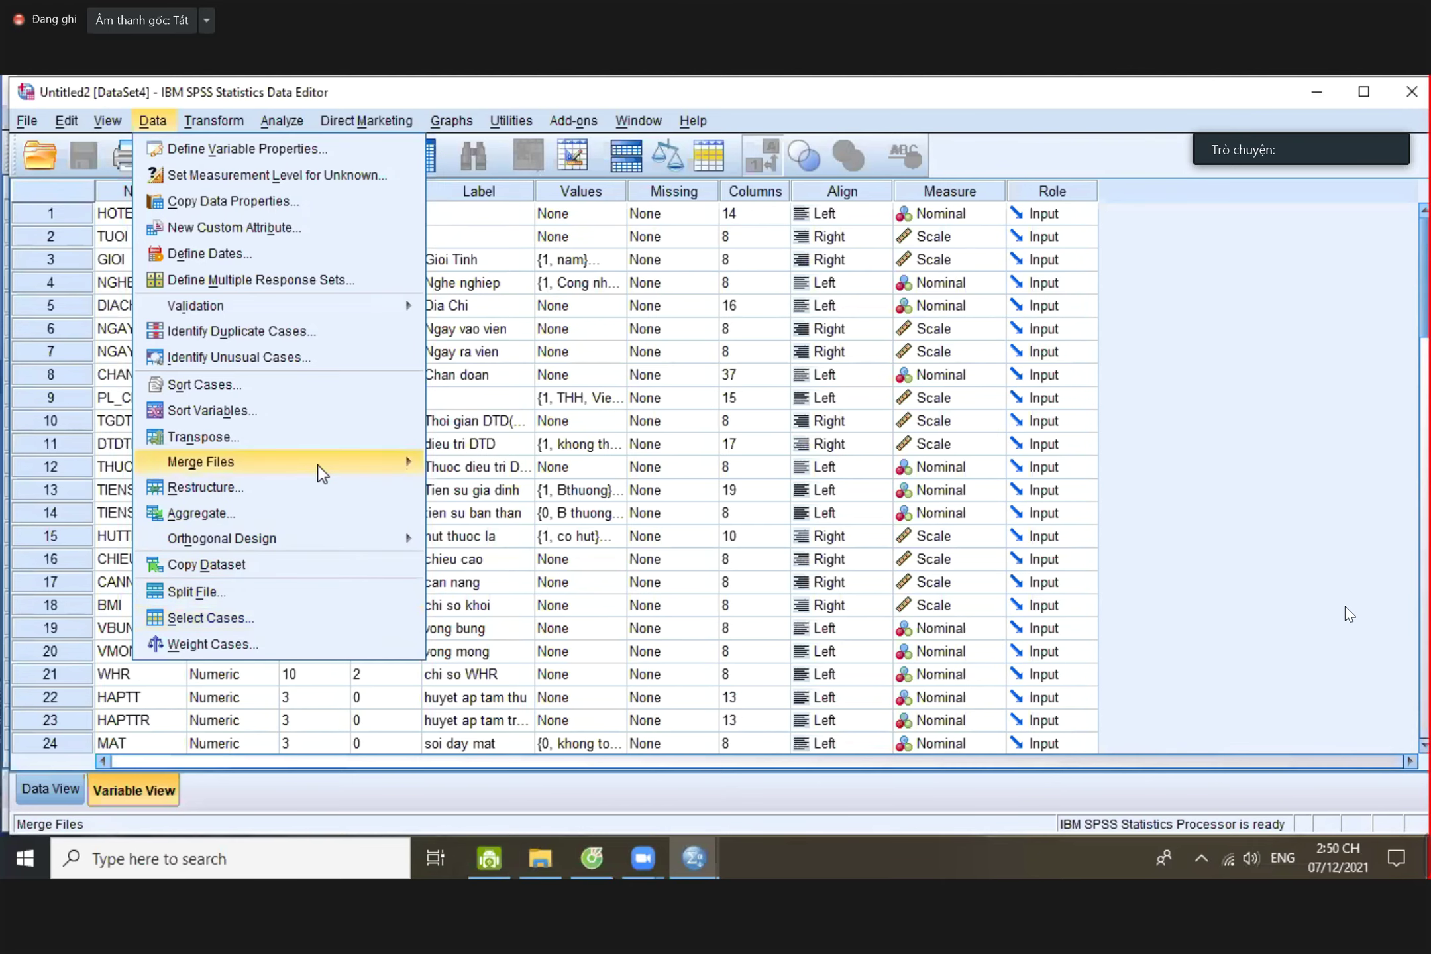
pyautogui.click(563, 355)
pyautogui.hotkey('alt', 'a')
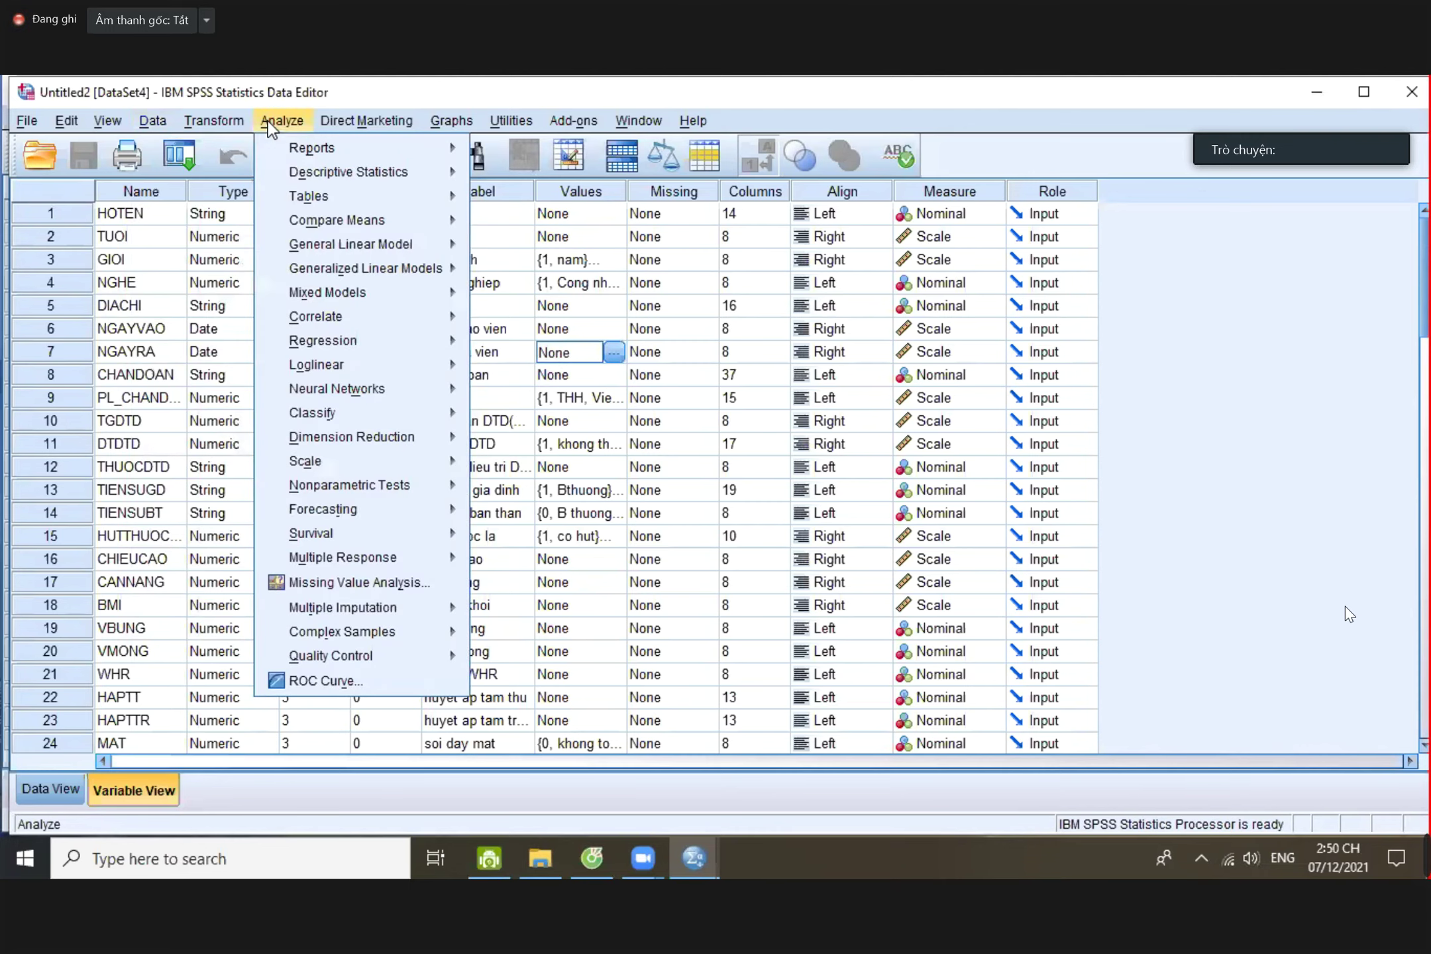
# - Start Recode into Different Variables with HbA1C as the input variable
pyautogui.click(213, 120)
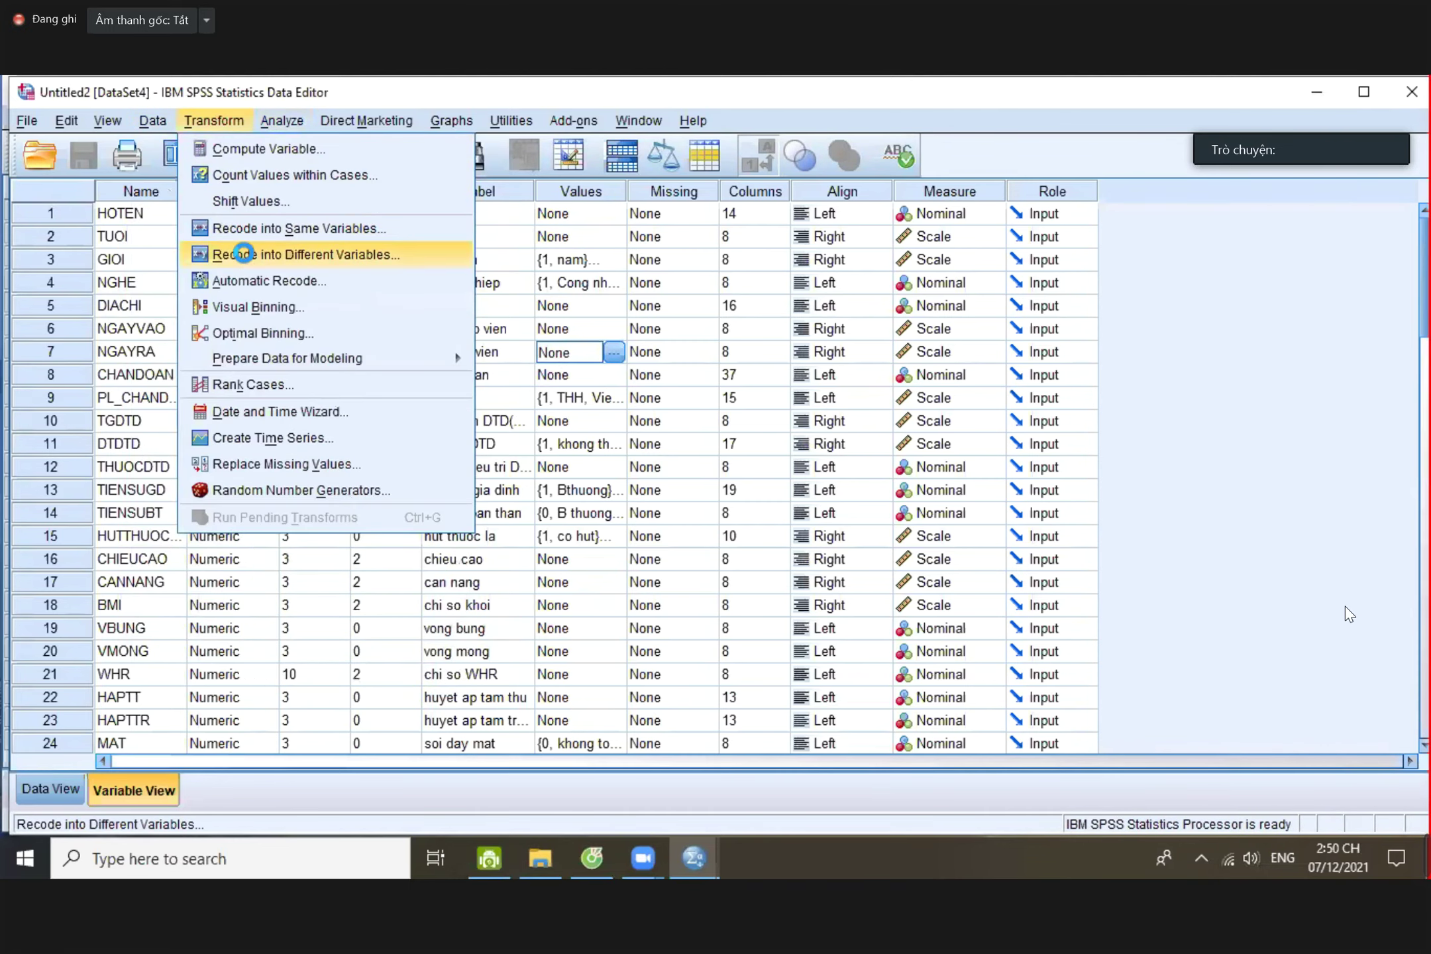
pyautogui.click(239, 253)
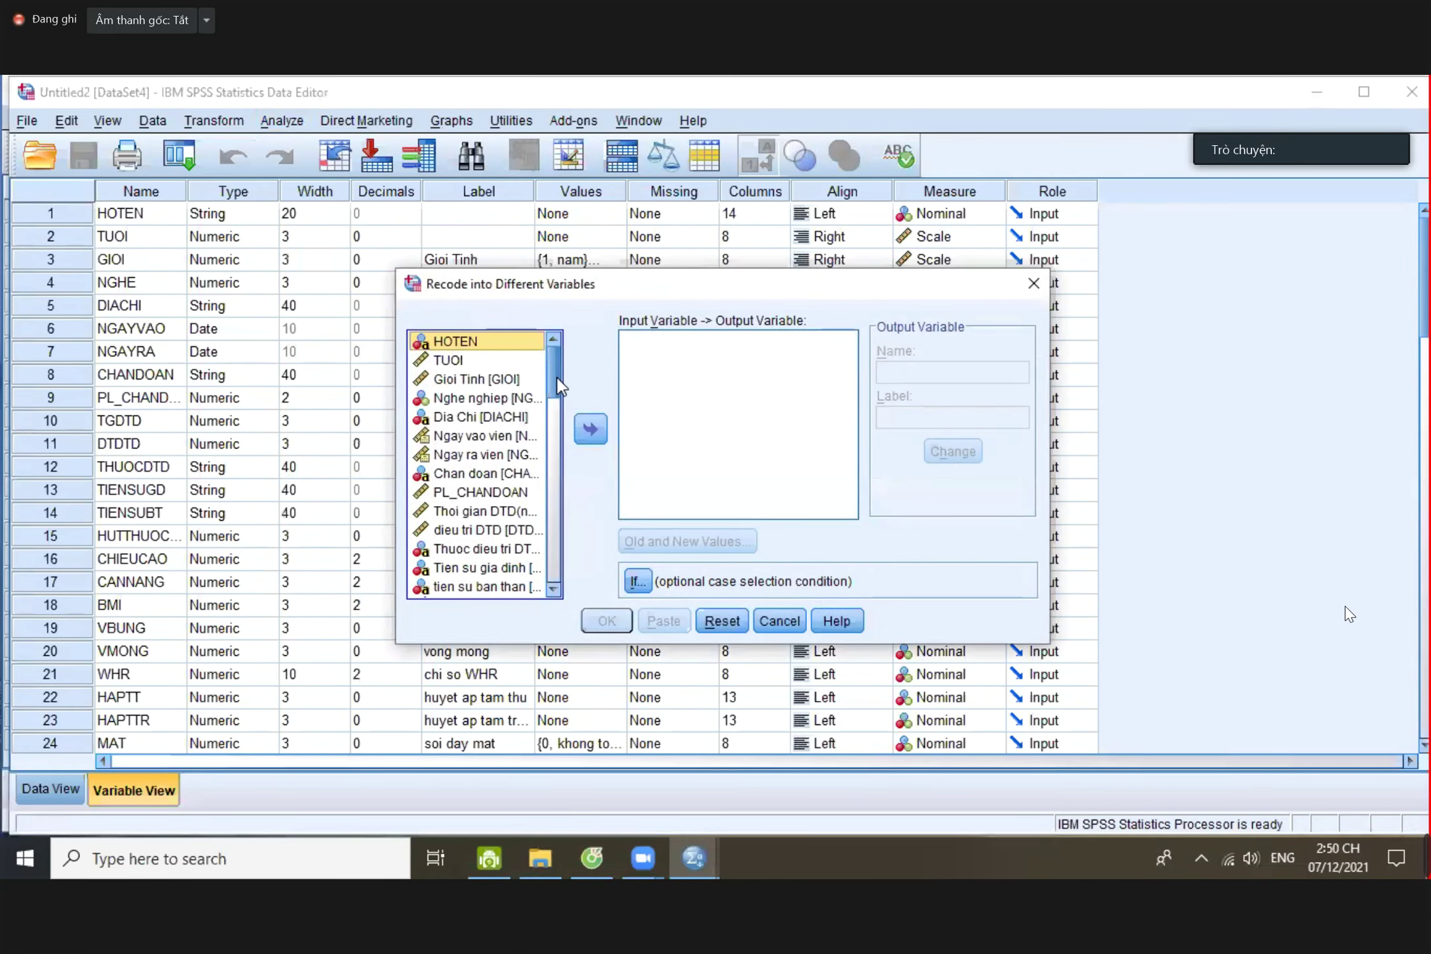
pyautogui.moveTo(556, 383); pyautogui.dragTo(547, 489)
pyautogui.click(478, 491)
pyautogui.click(589, 429)
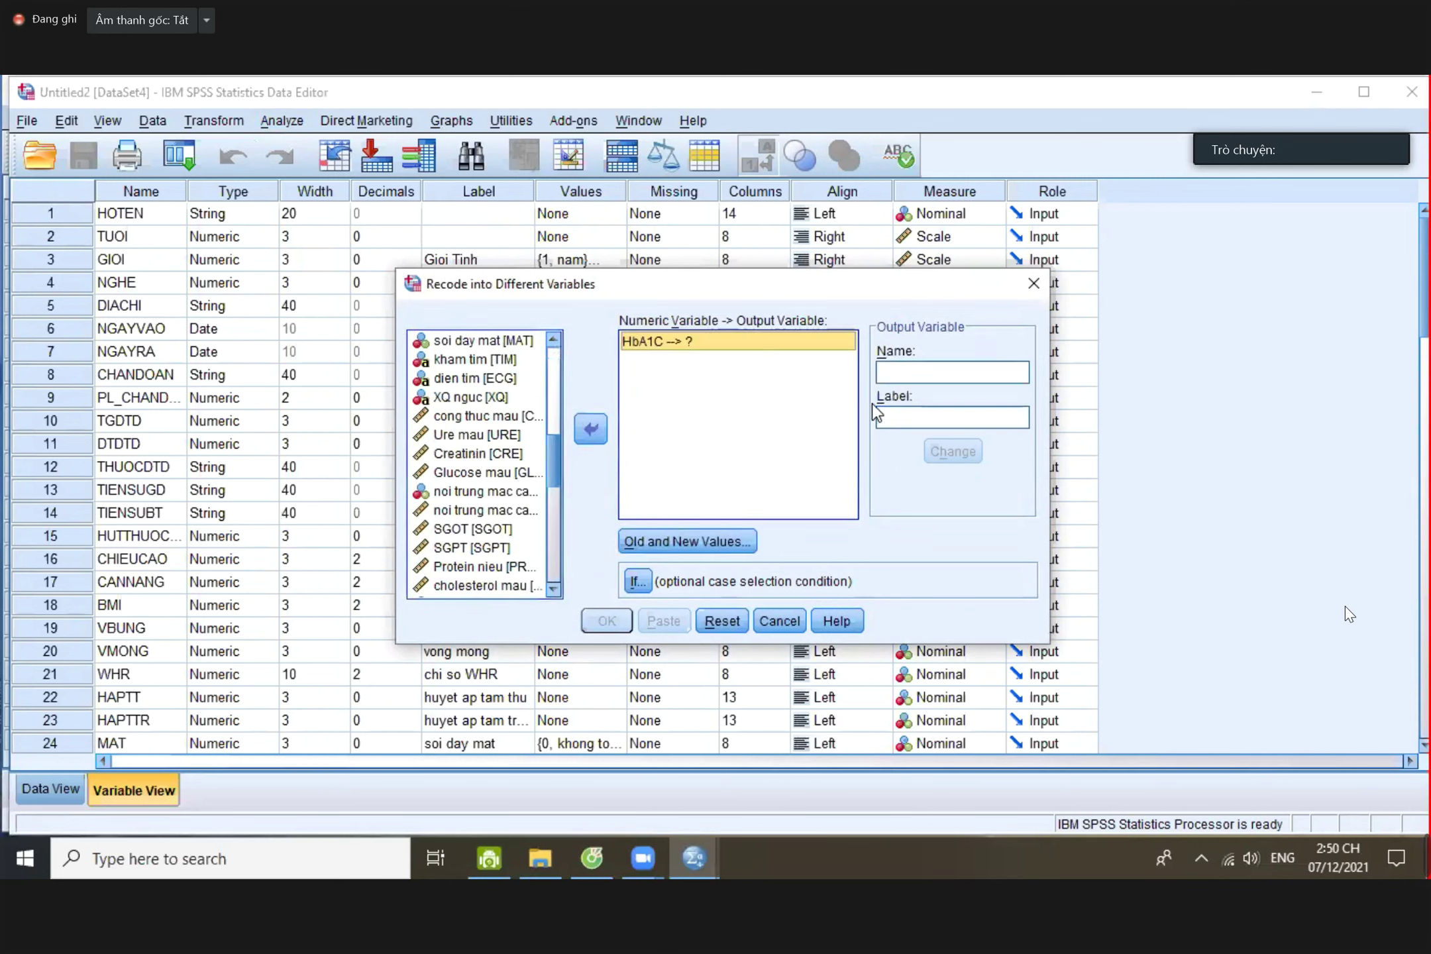
# - Name the output variable PLHbA1C1 and assign it to HbA1C
pyautogui.click(901, 373)
pyautogui.write('P')
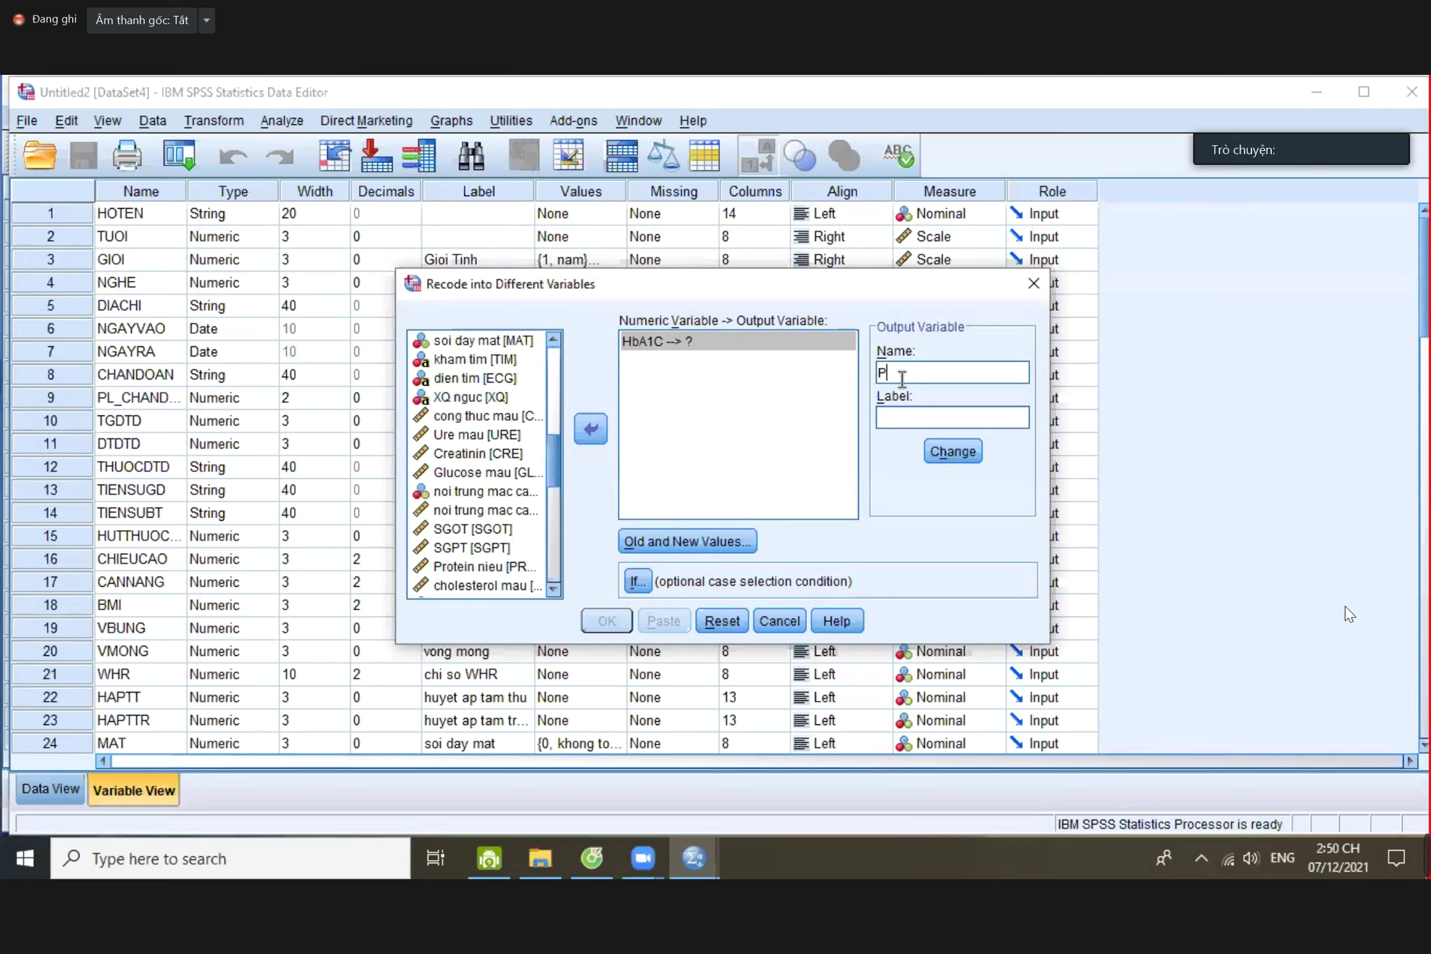
pyautogui.write('LHbA1C')
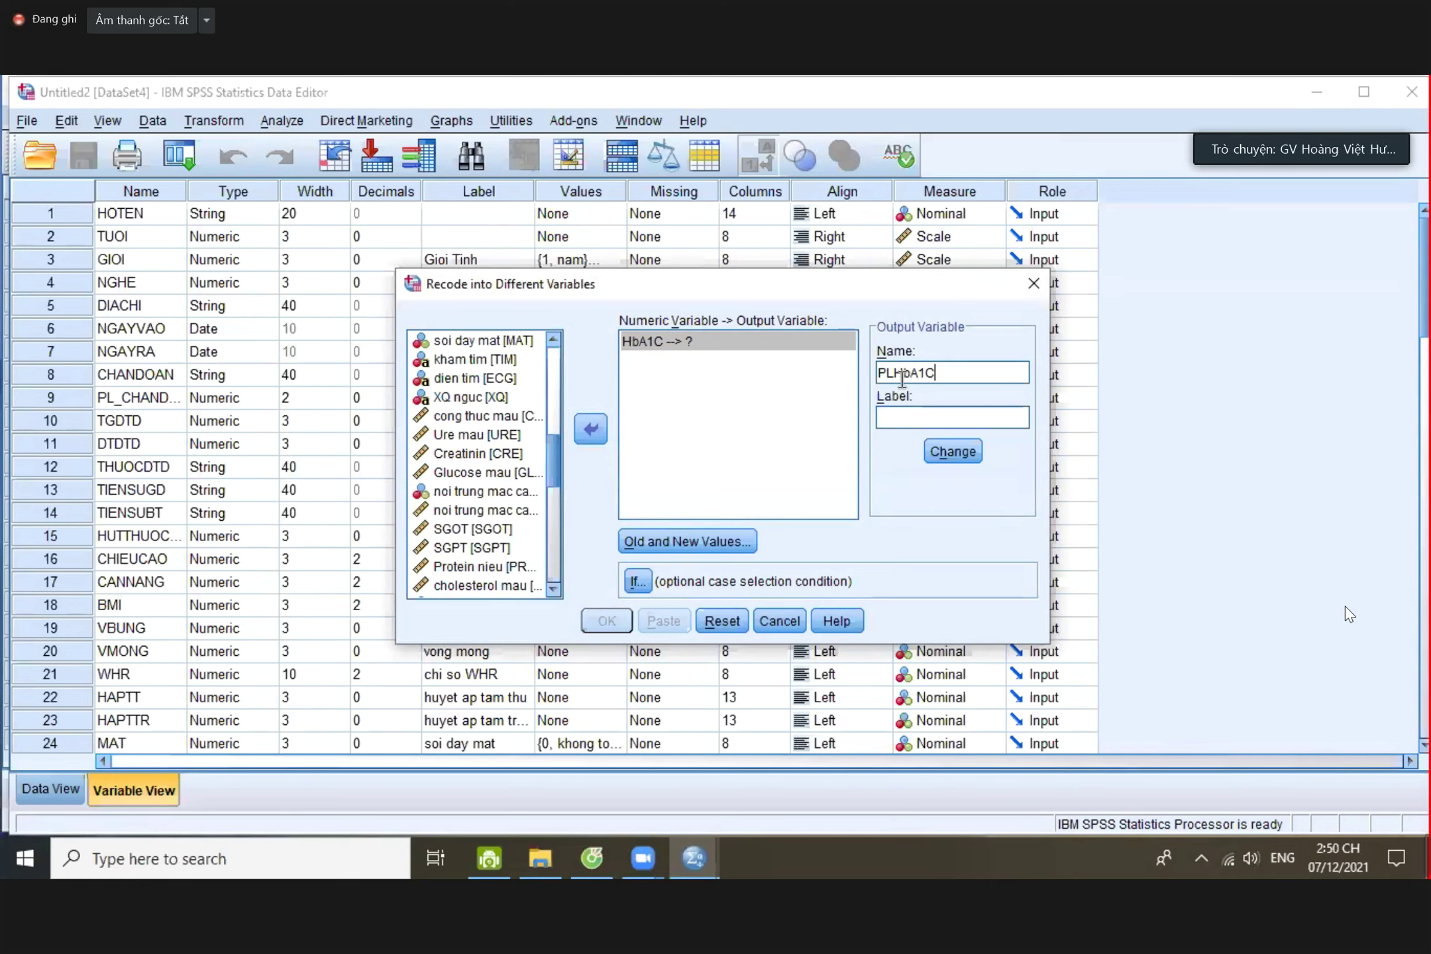
pyautogui.write('1')
pyautogui.click(949, 453)
# - Add a recode rule that converts values from 7 through highest to 41
pyautogui.click(687, 541)
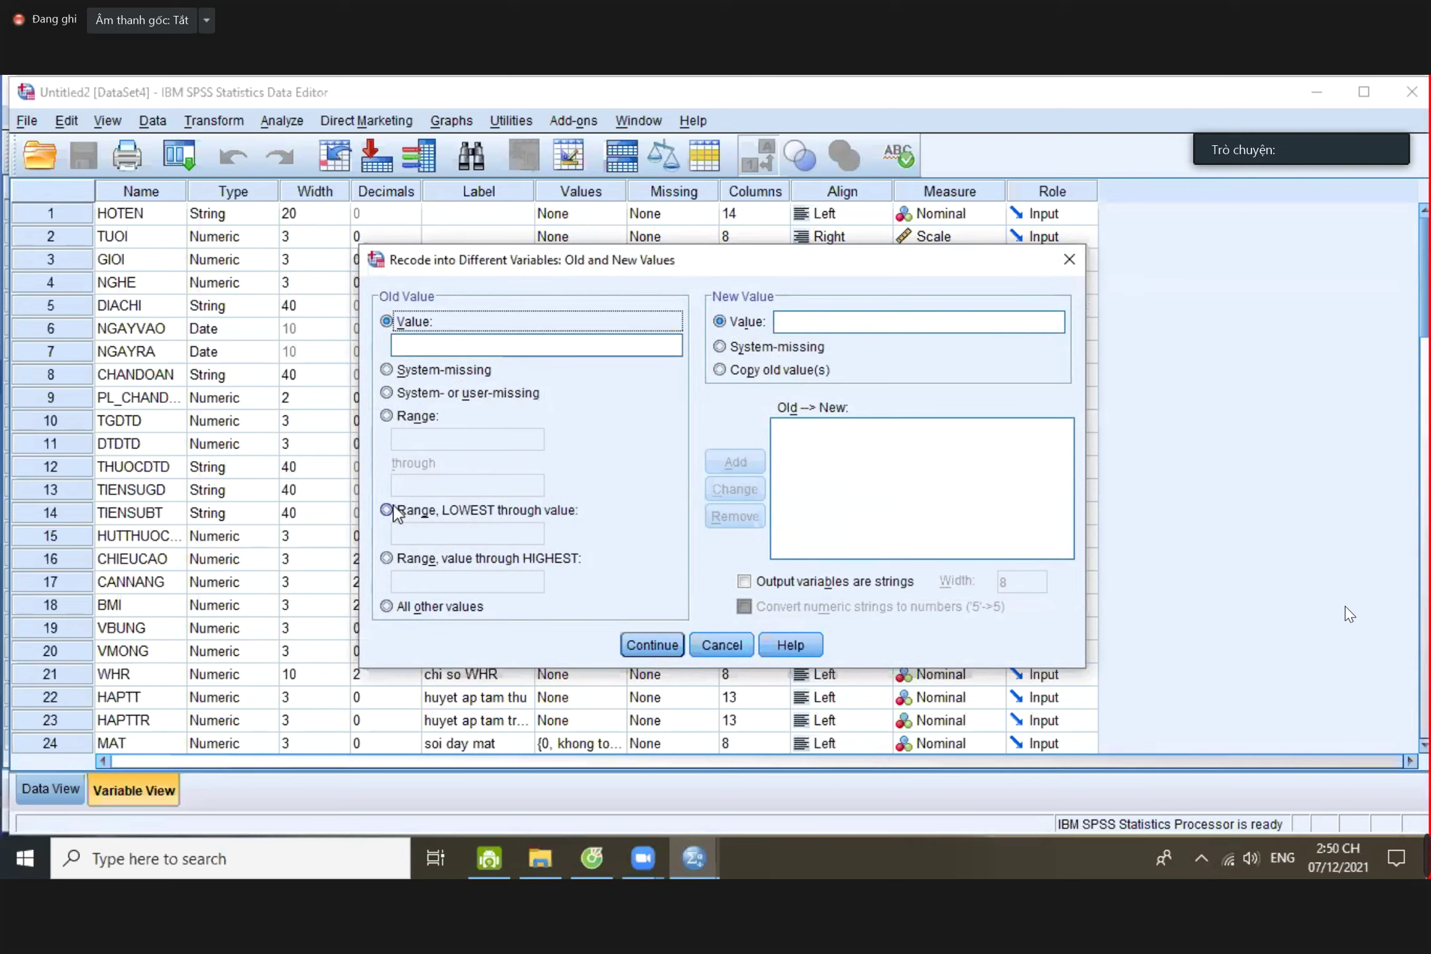
pyautogui.click(388, 559)
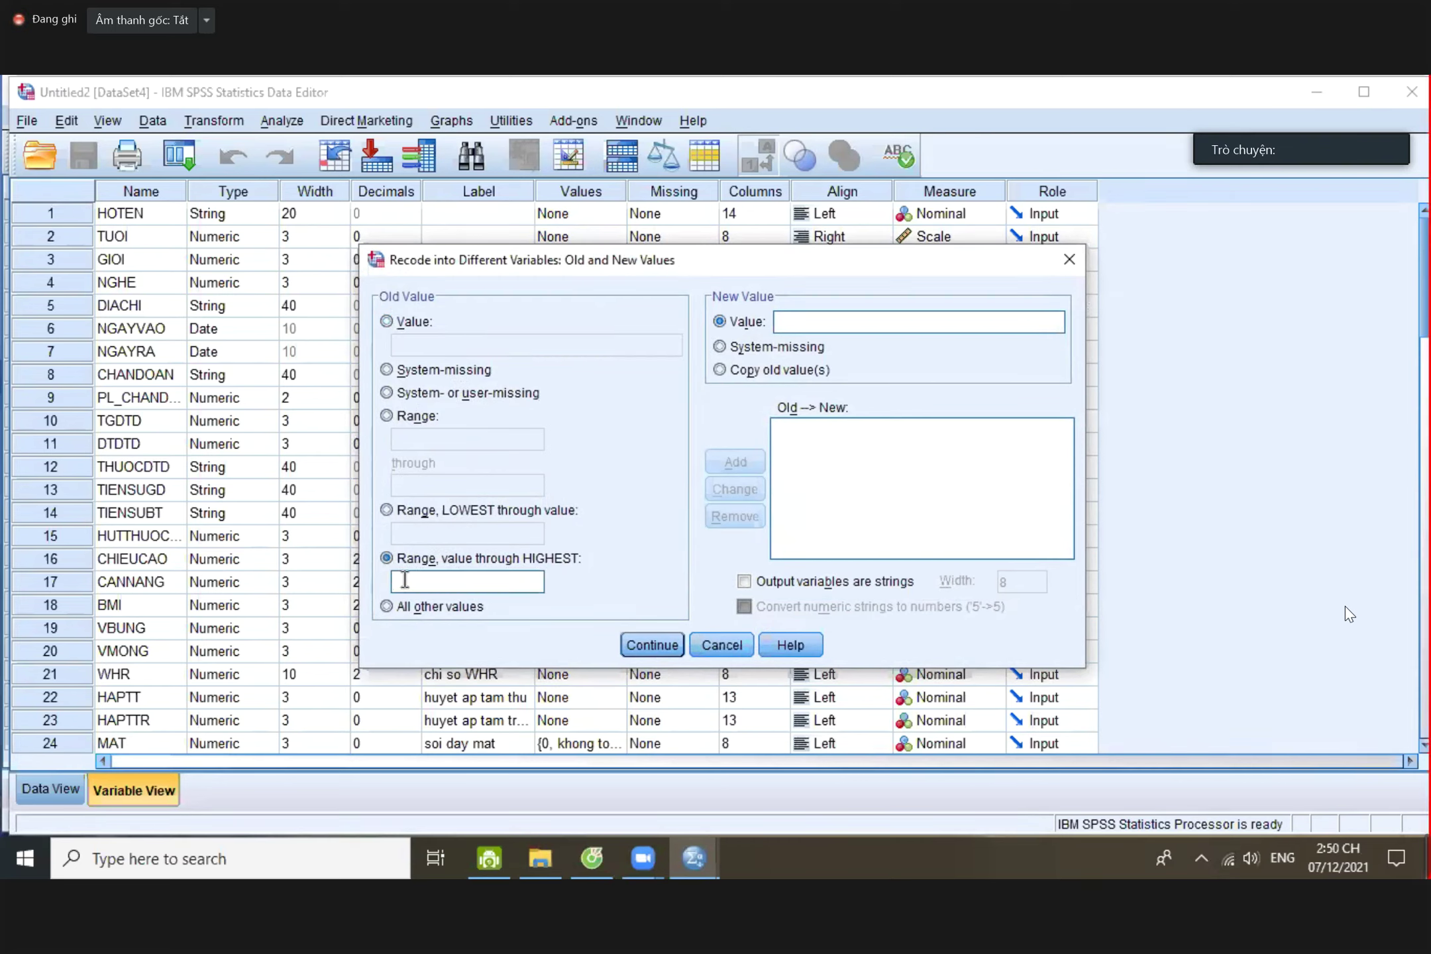
pyautogui.write('7')
pyautogui.click(792, 324)
pyautogui.write('41')
pyautogui.click(735, 462)
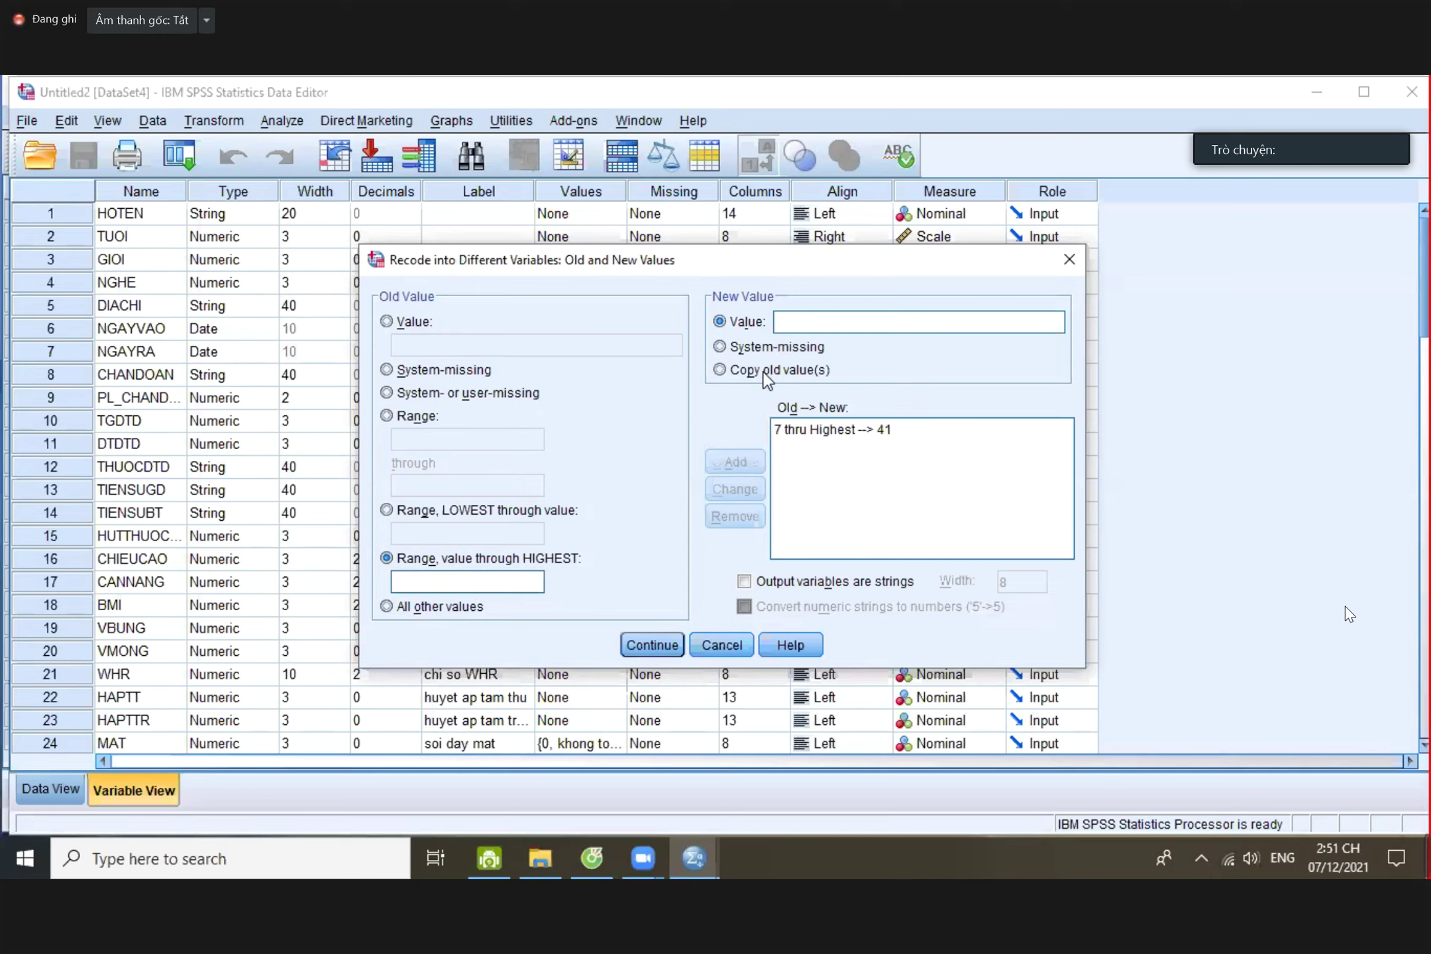
# - Change the new value of the 7 through highest rule to 1
pyautogui.click(821, 431)
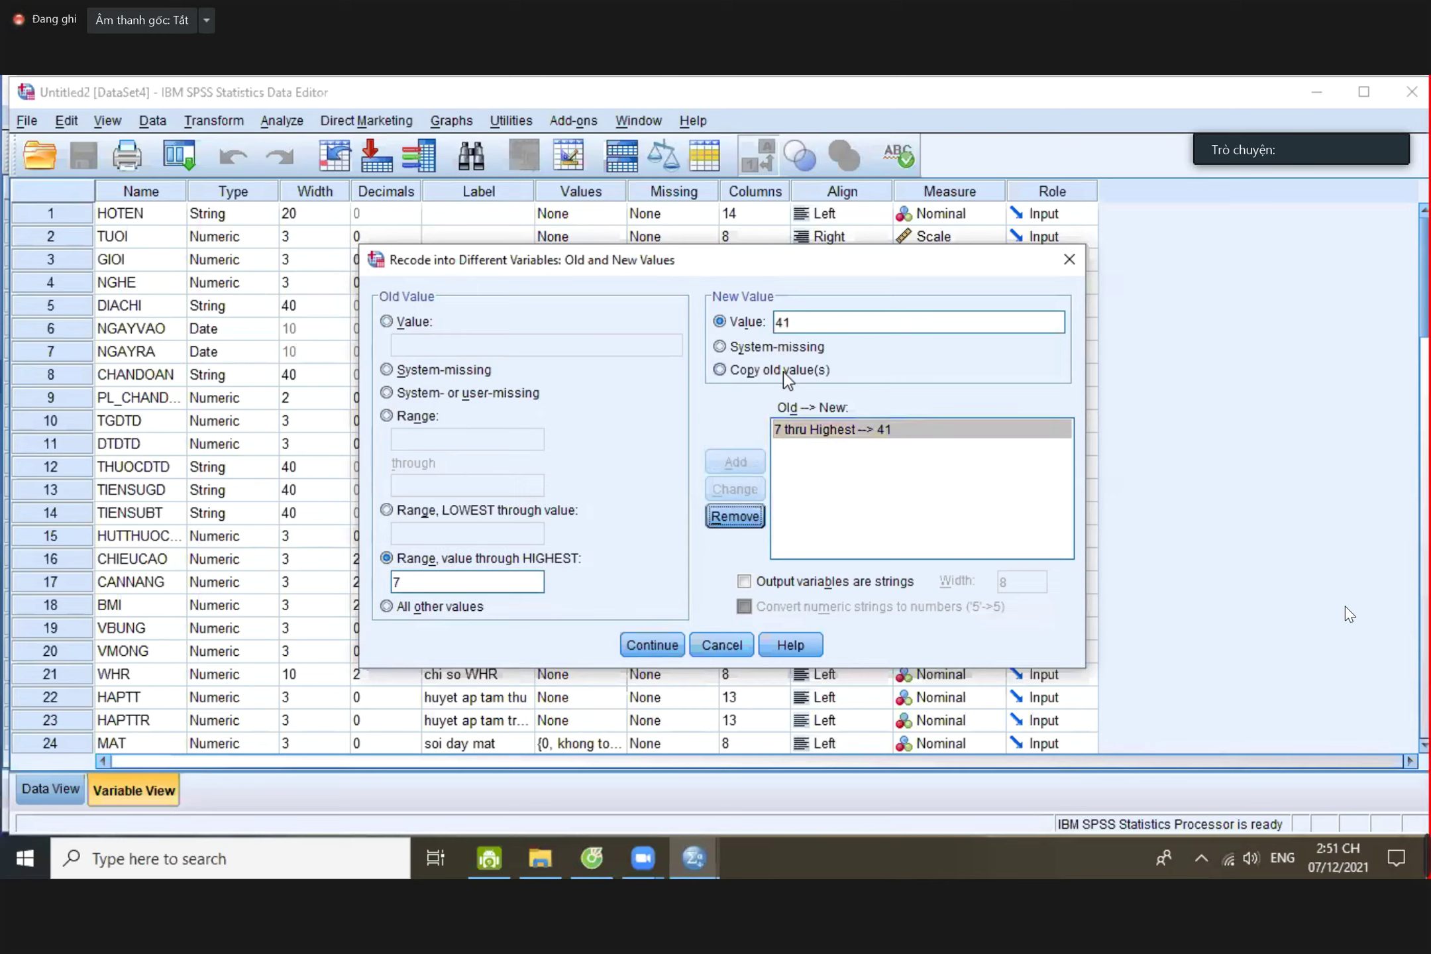
pyautogui.doubleClick(800, 320)
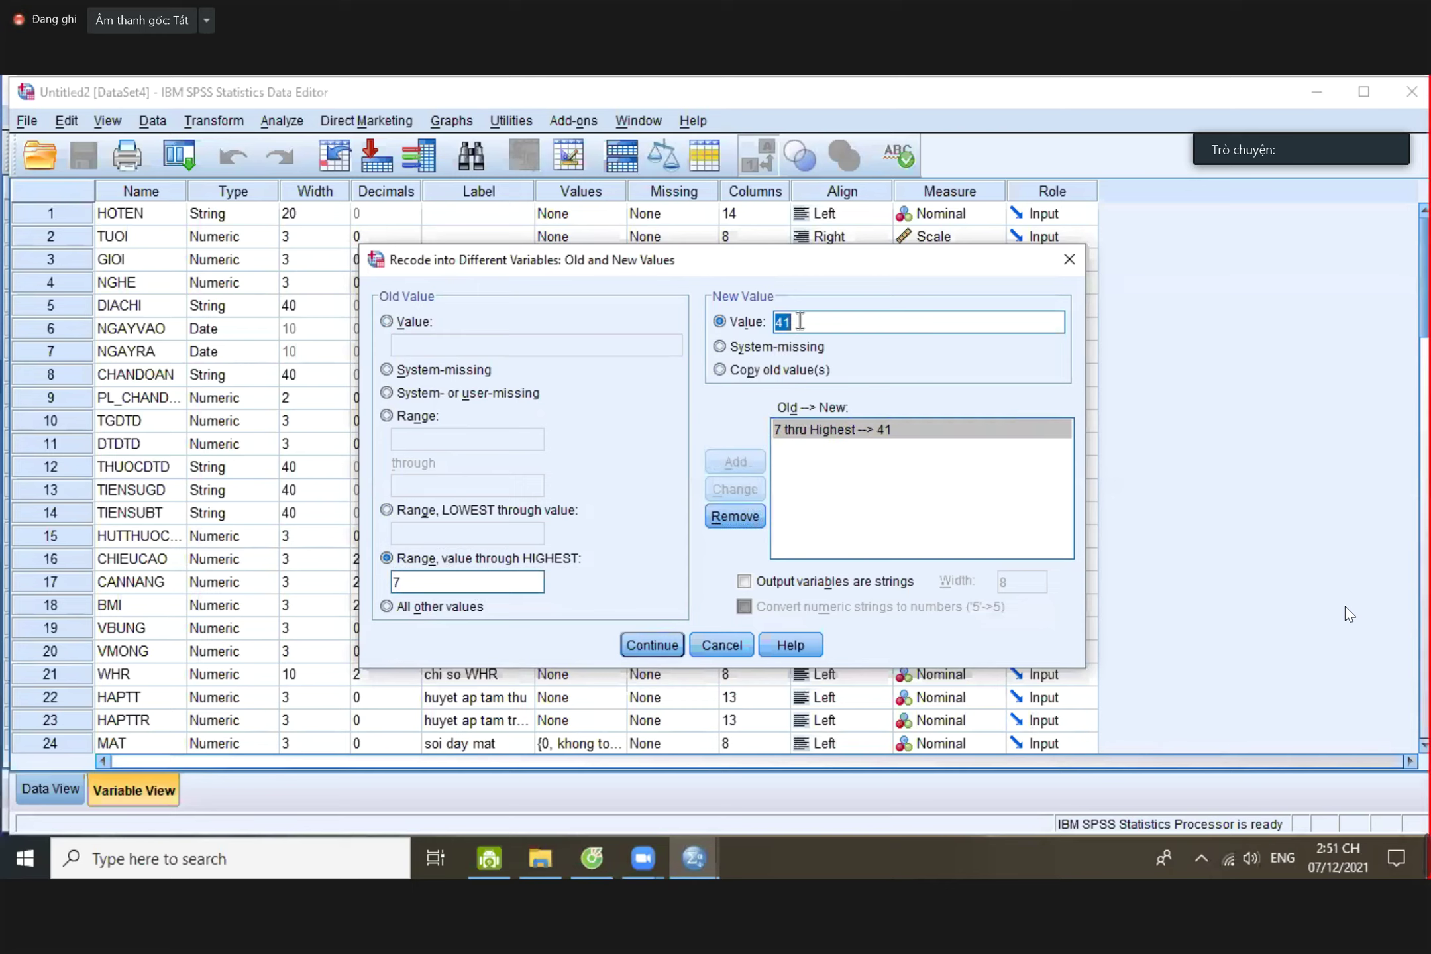
pyautogui.write('1')
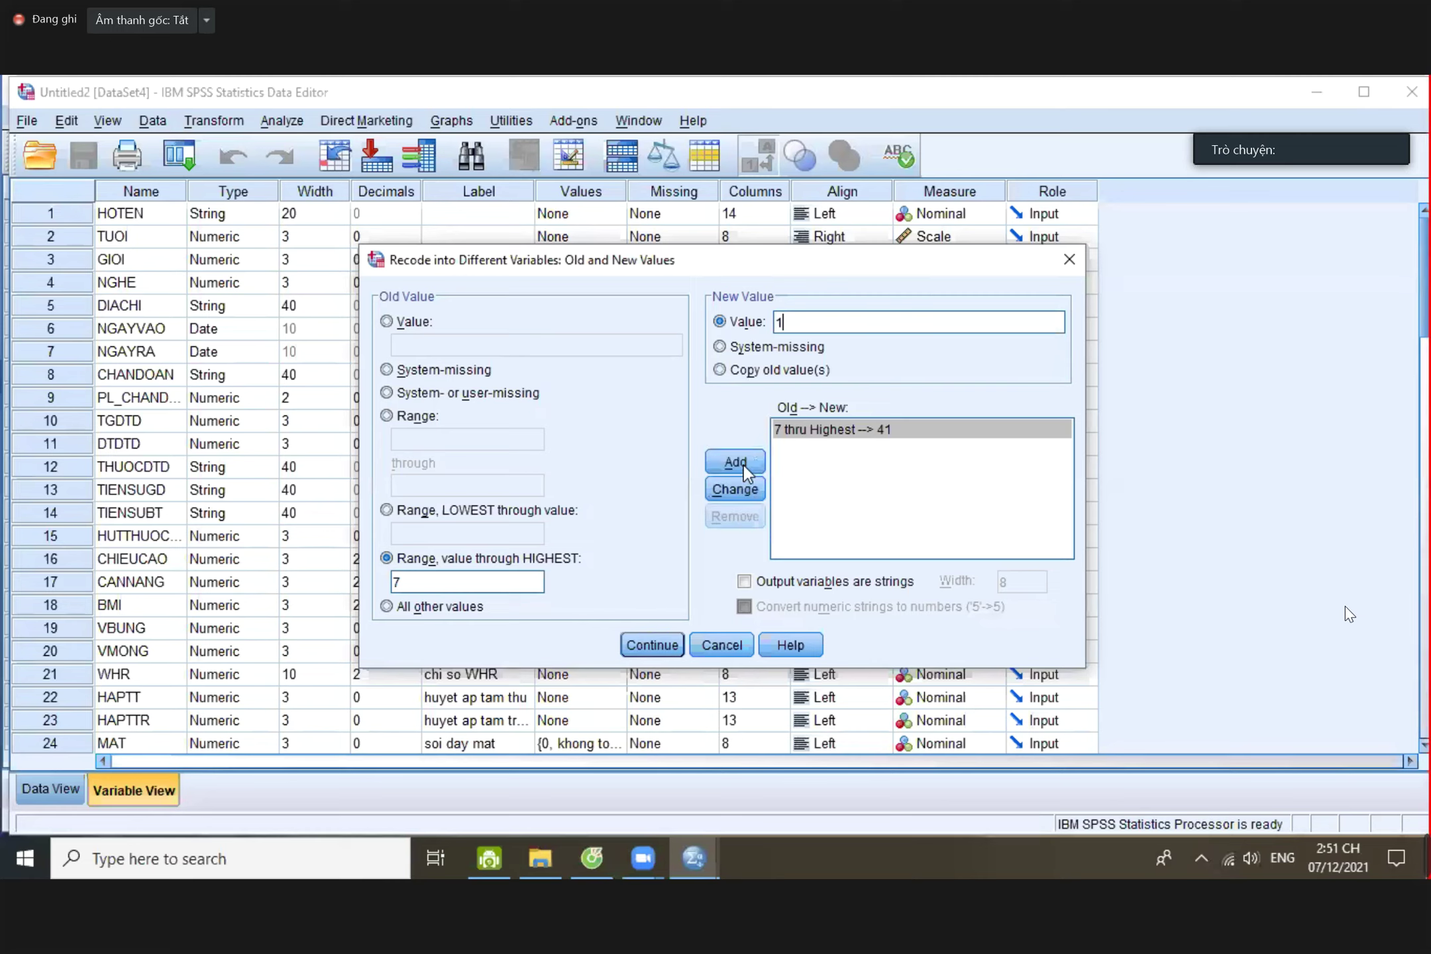
pyautogui.click(741, 487)
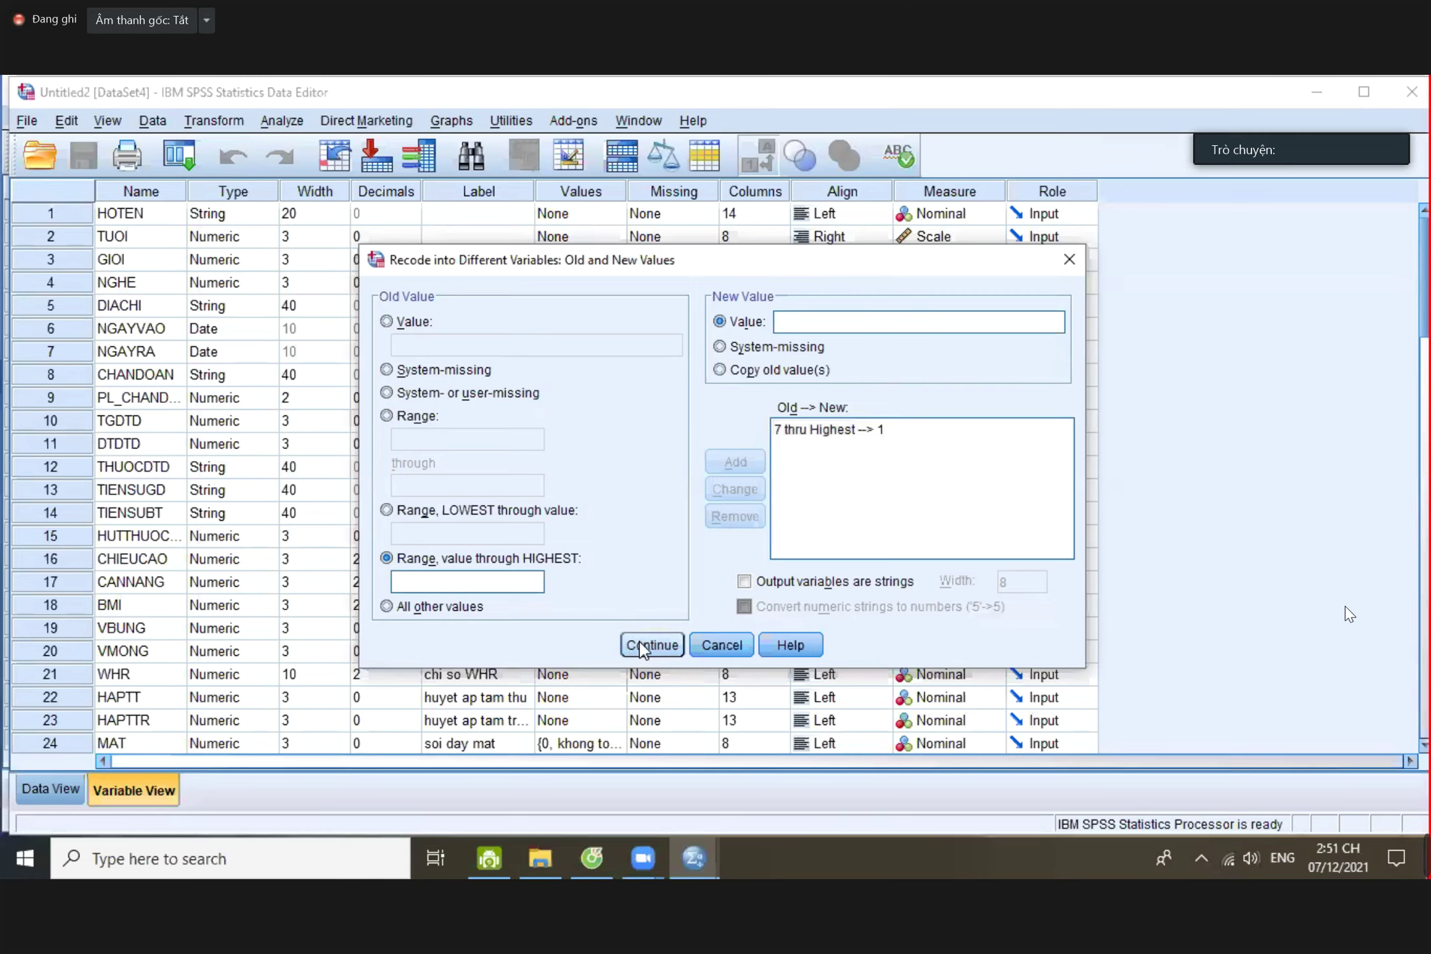
# - Add a rule that converts all other values to 2 and run the recode
pyautogui.click(442, 606)
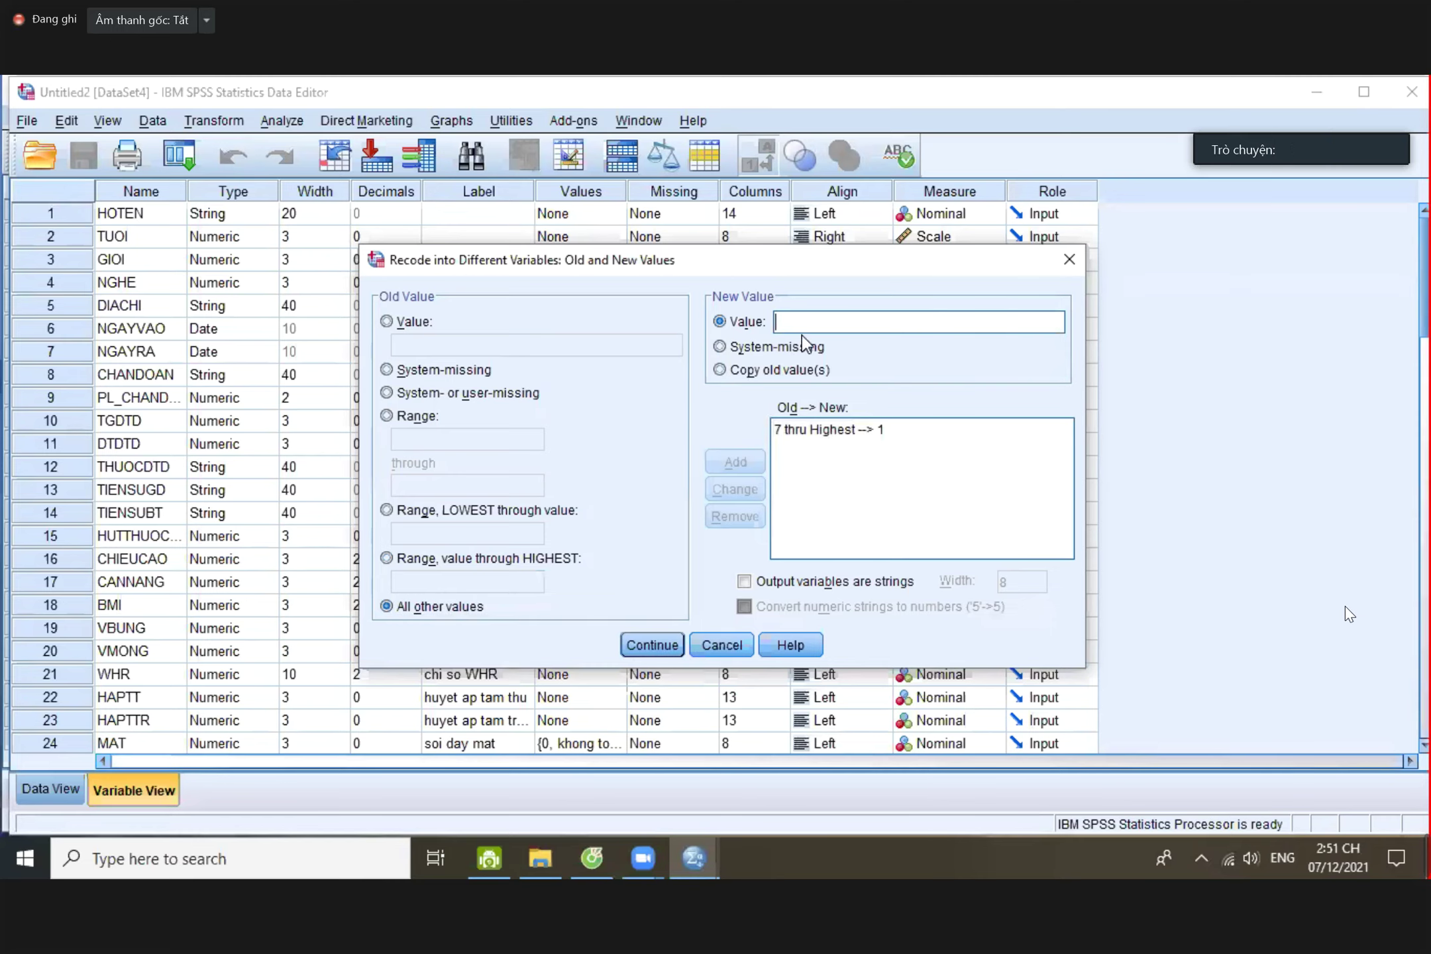
pyautogui.write('2')
pyautogui.click(735, 461)
pyautogui.click(673, 644)
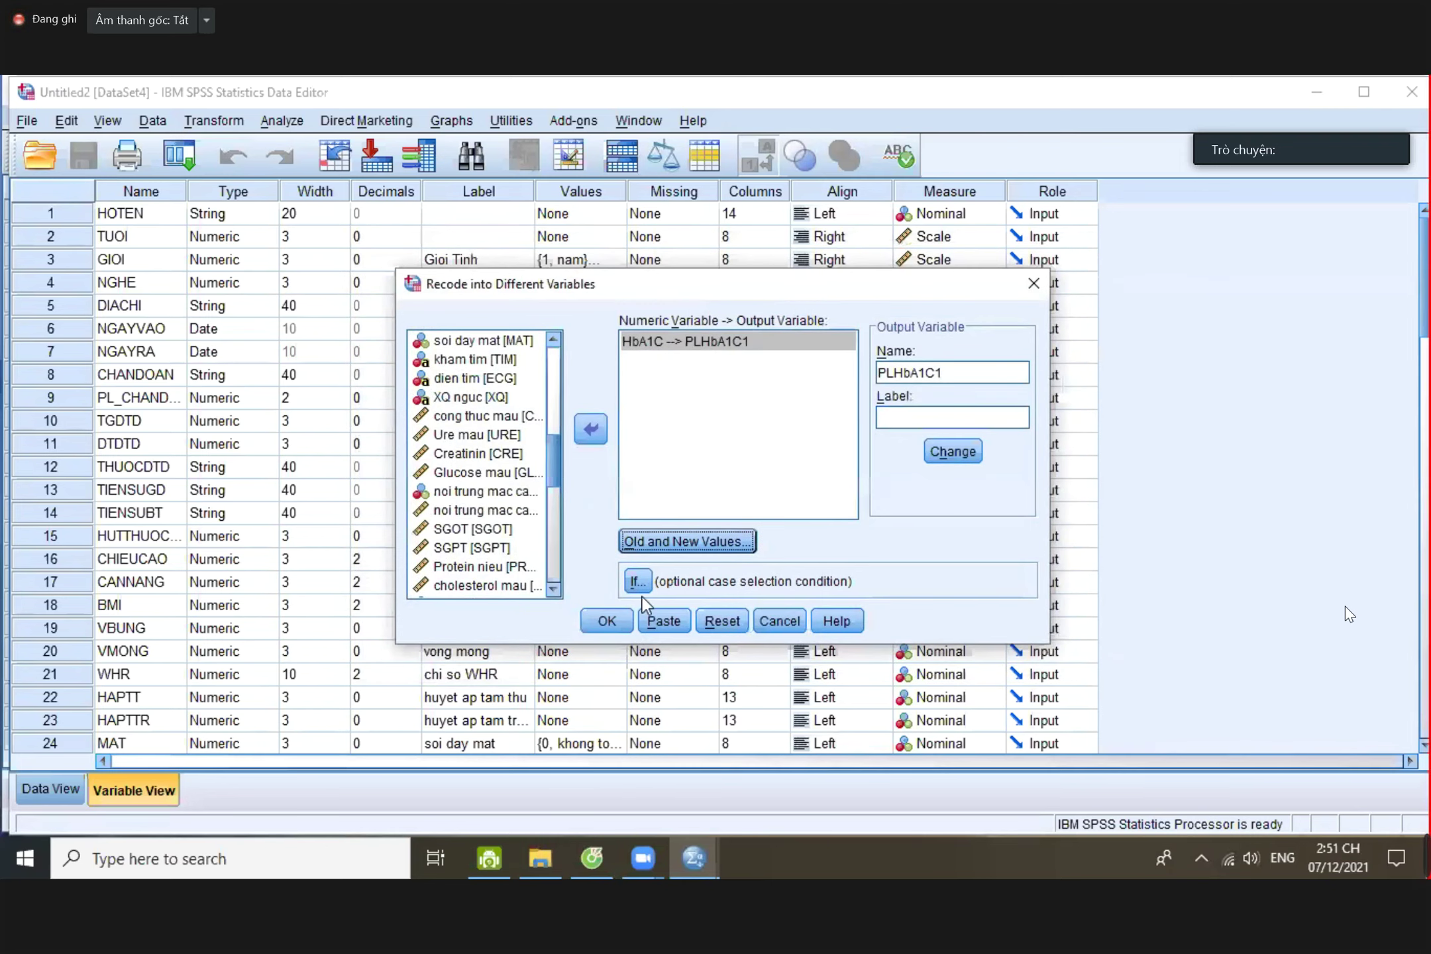
pyautogui.click(608, 620)
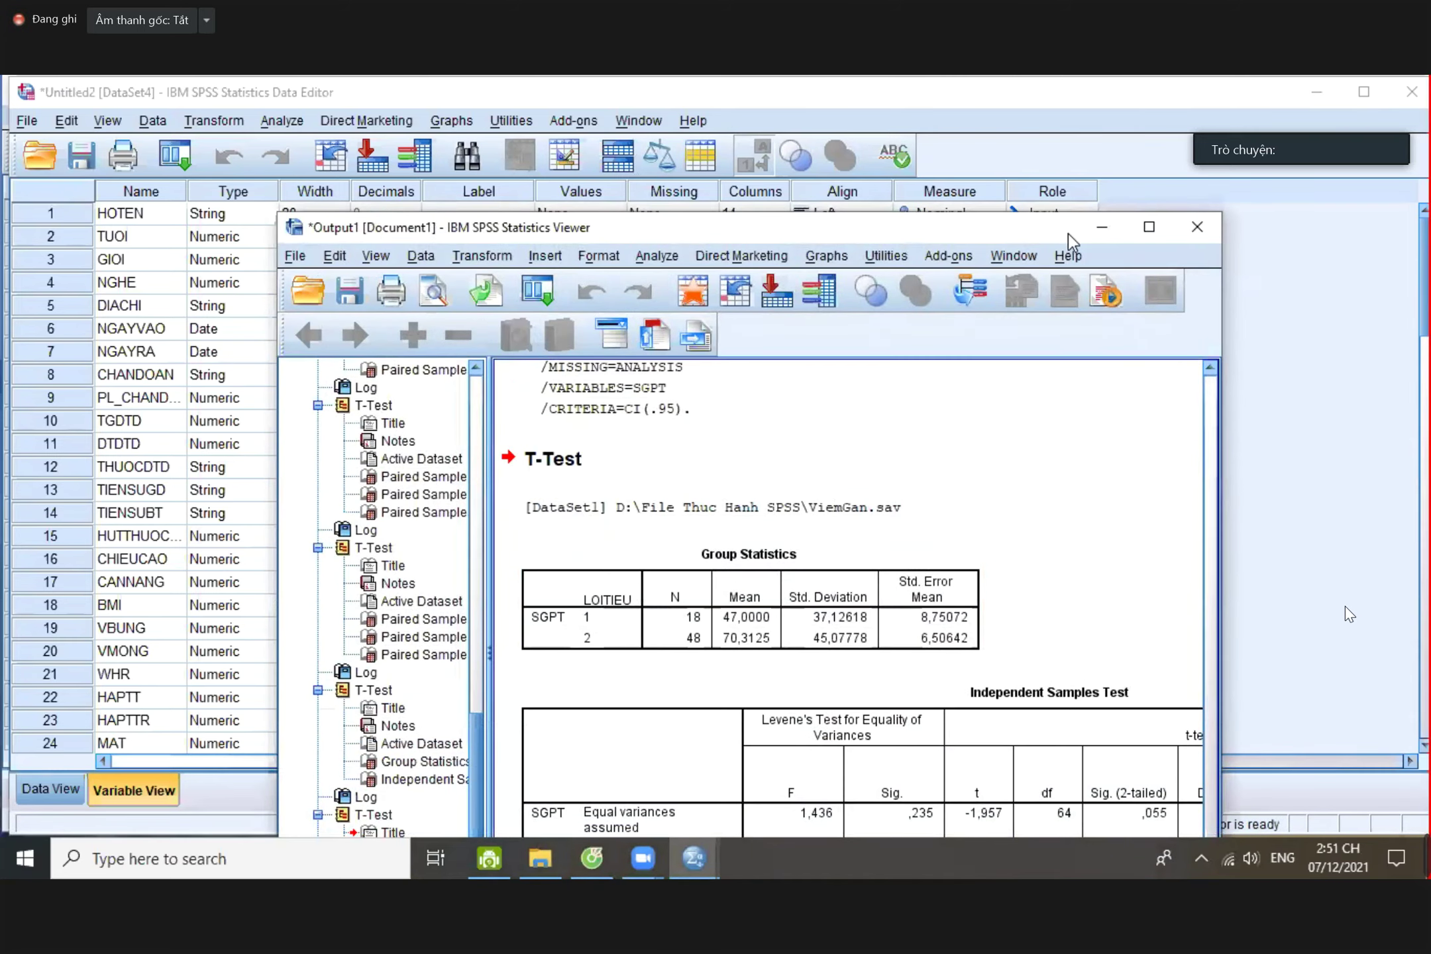
# - Add the value label "HbA1C>=7" for value 1 of the PLHbA1C1 variable
pyautogui.click(199, 535)
pyautogui.scroll(-6, 172, 689)
pyautogui.scroll(-11, 172, 689)
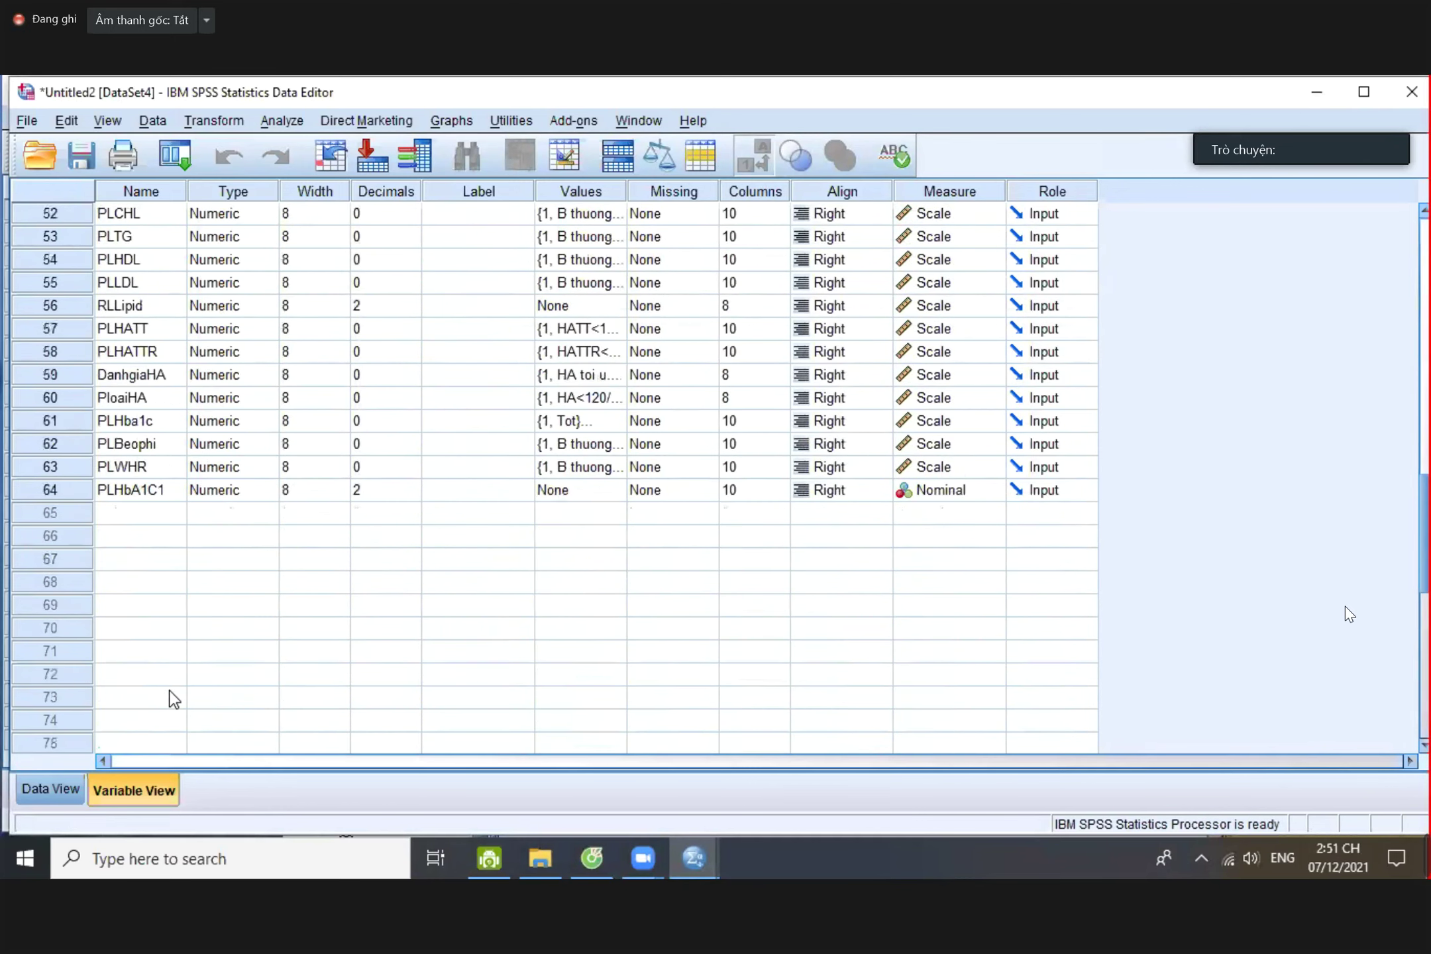
pyautogui.scroll(2, 169, 695)
pyautogui.click(586, 629)
pyautogui.click(614, 628)
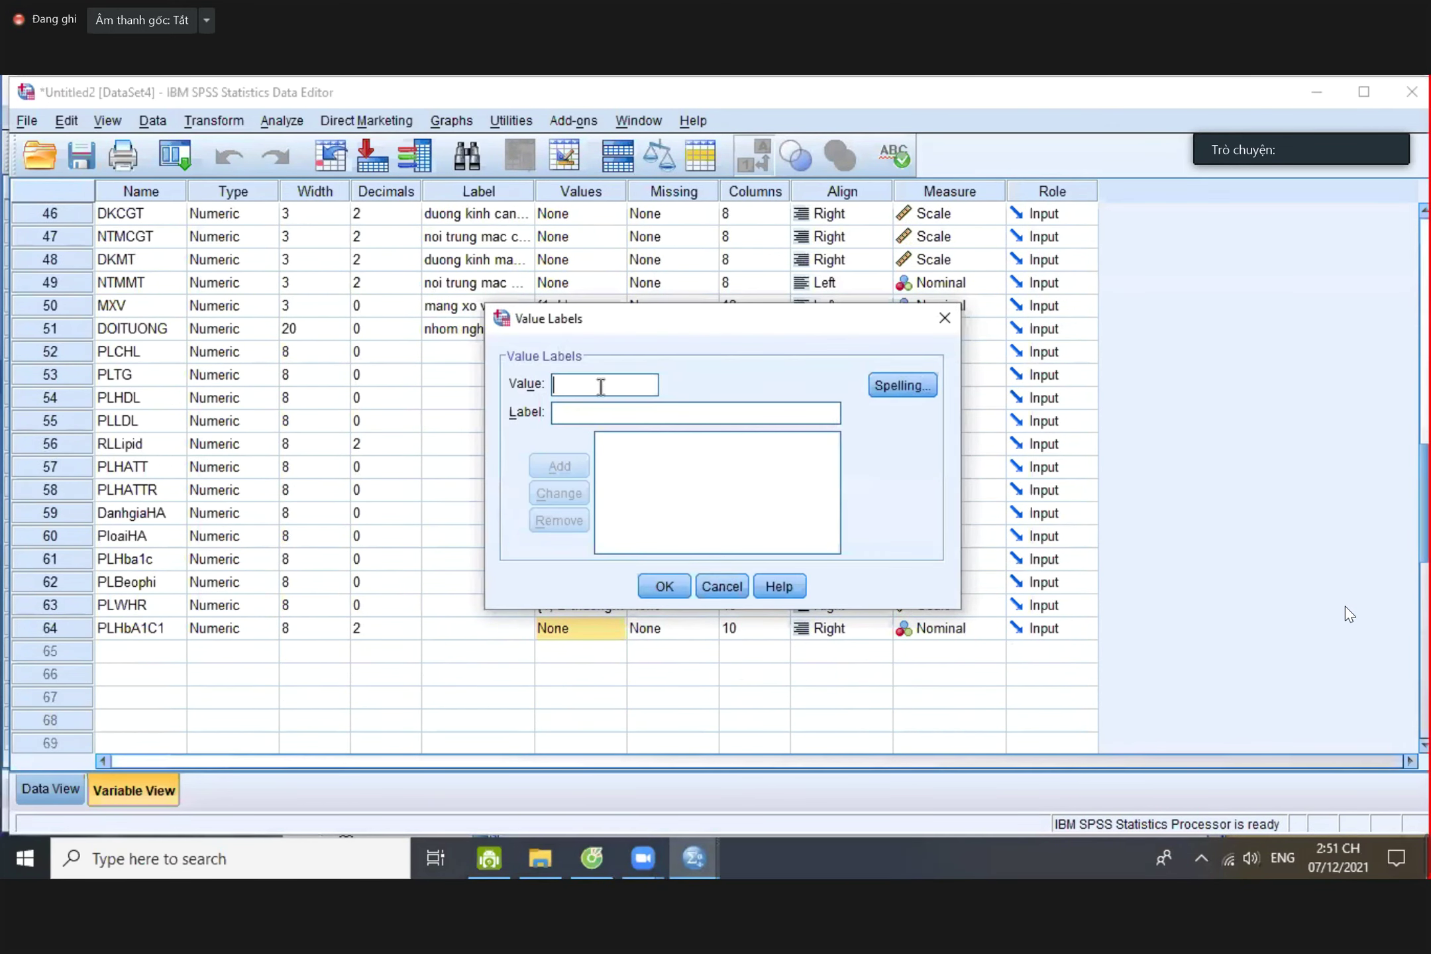
pyautogui.write('1')
pyautogui.write('HbA')
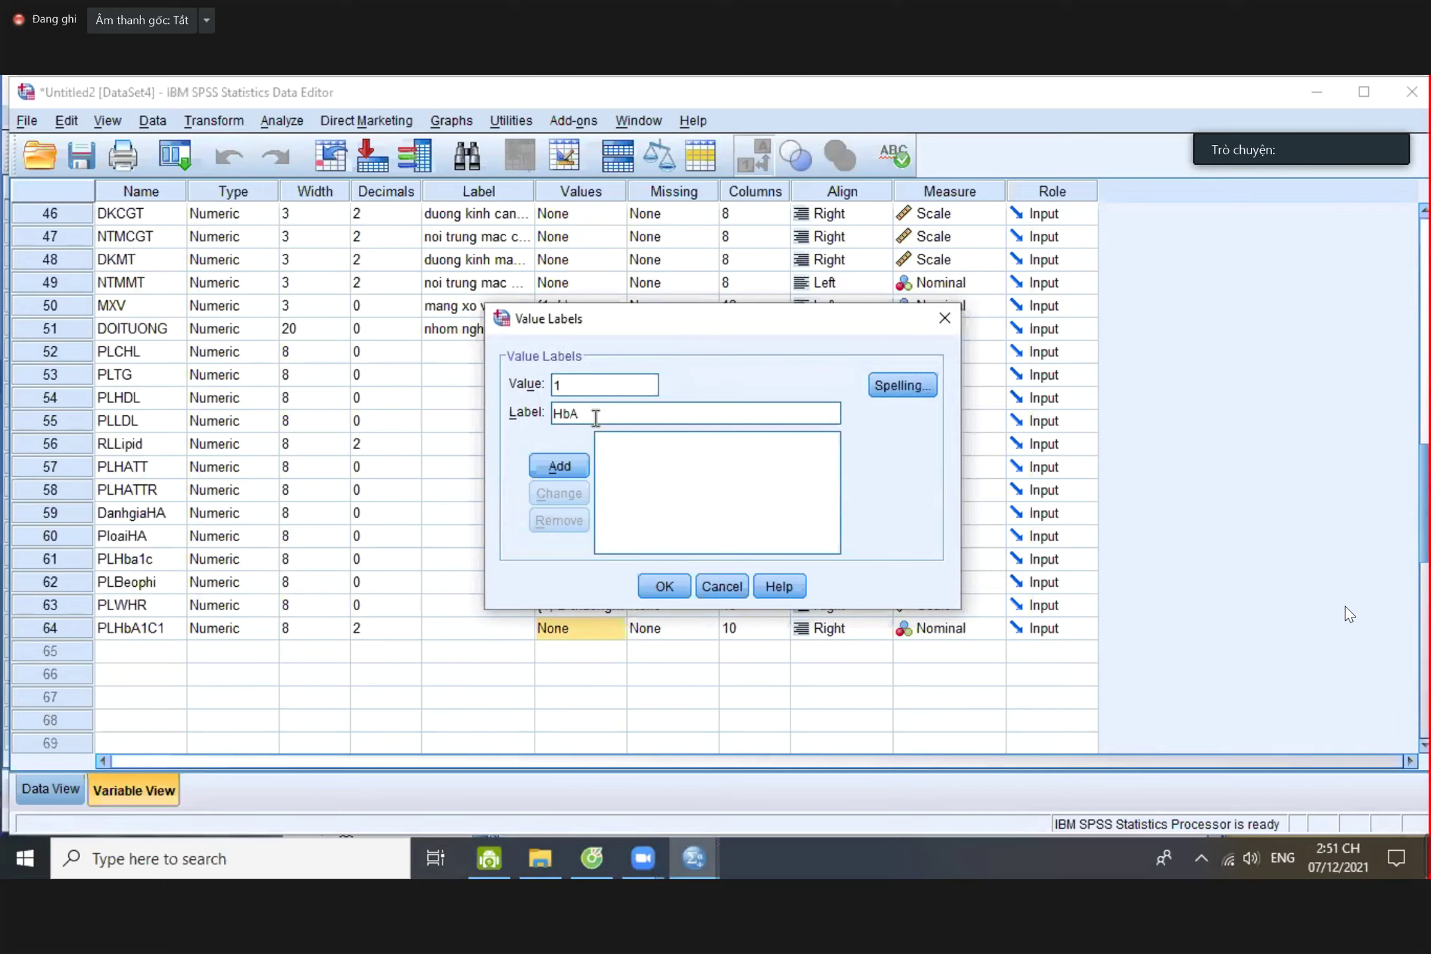
pyautogui.write('C>=7')
pyautogui.click(566, 470)
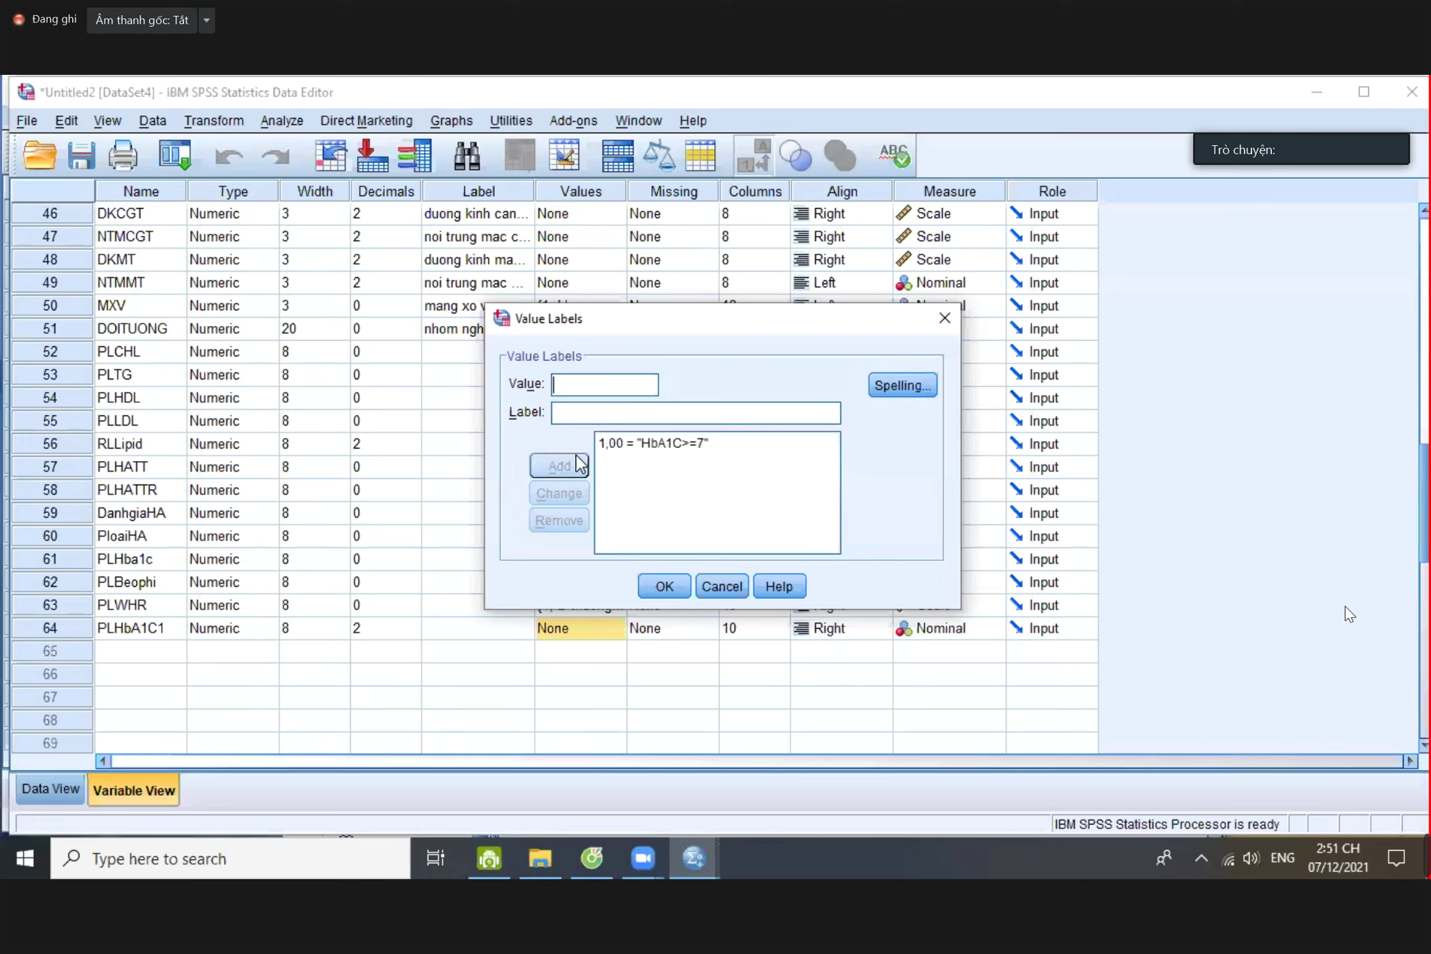
# - Add the value label "HbA1C<7" for value 2 and apply the labels to PLHbA1C1
pyautogui.write('2')
pyautogui.write('H')
pyautogui.write('bA1C<')
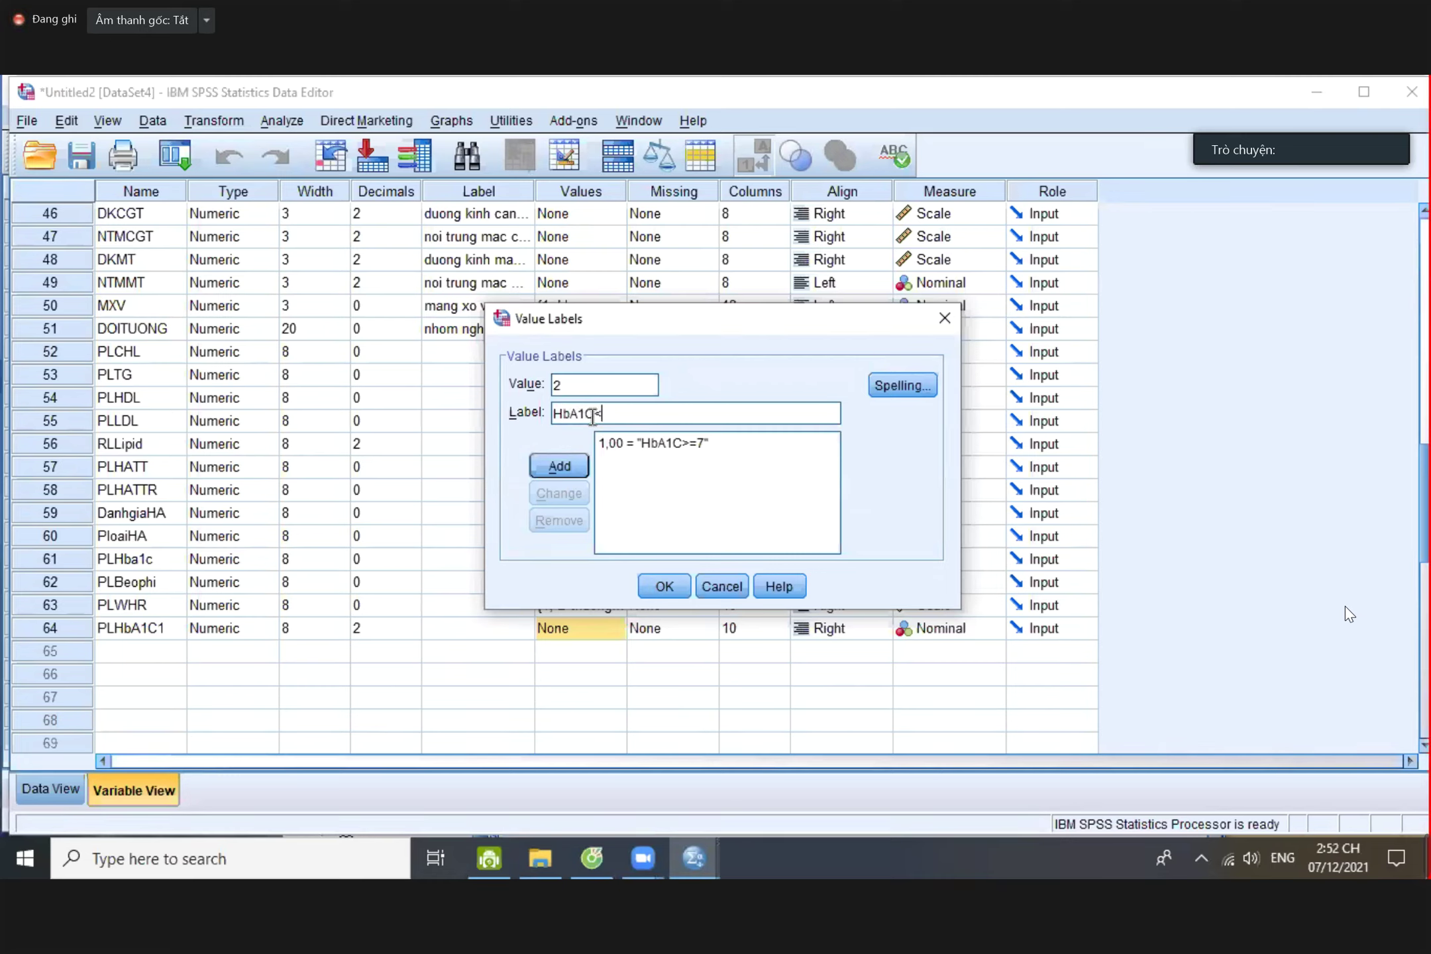
pyautogui.write('7')
pyautogui.click(563, 463)
pyautogui.click(681, 589)
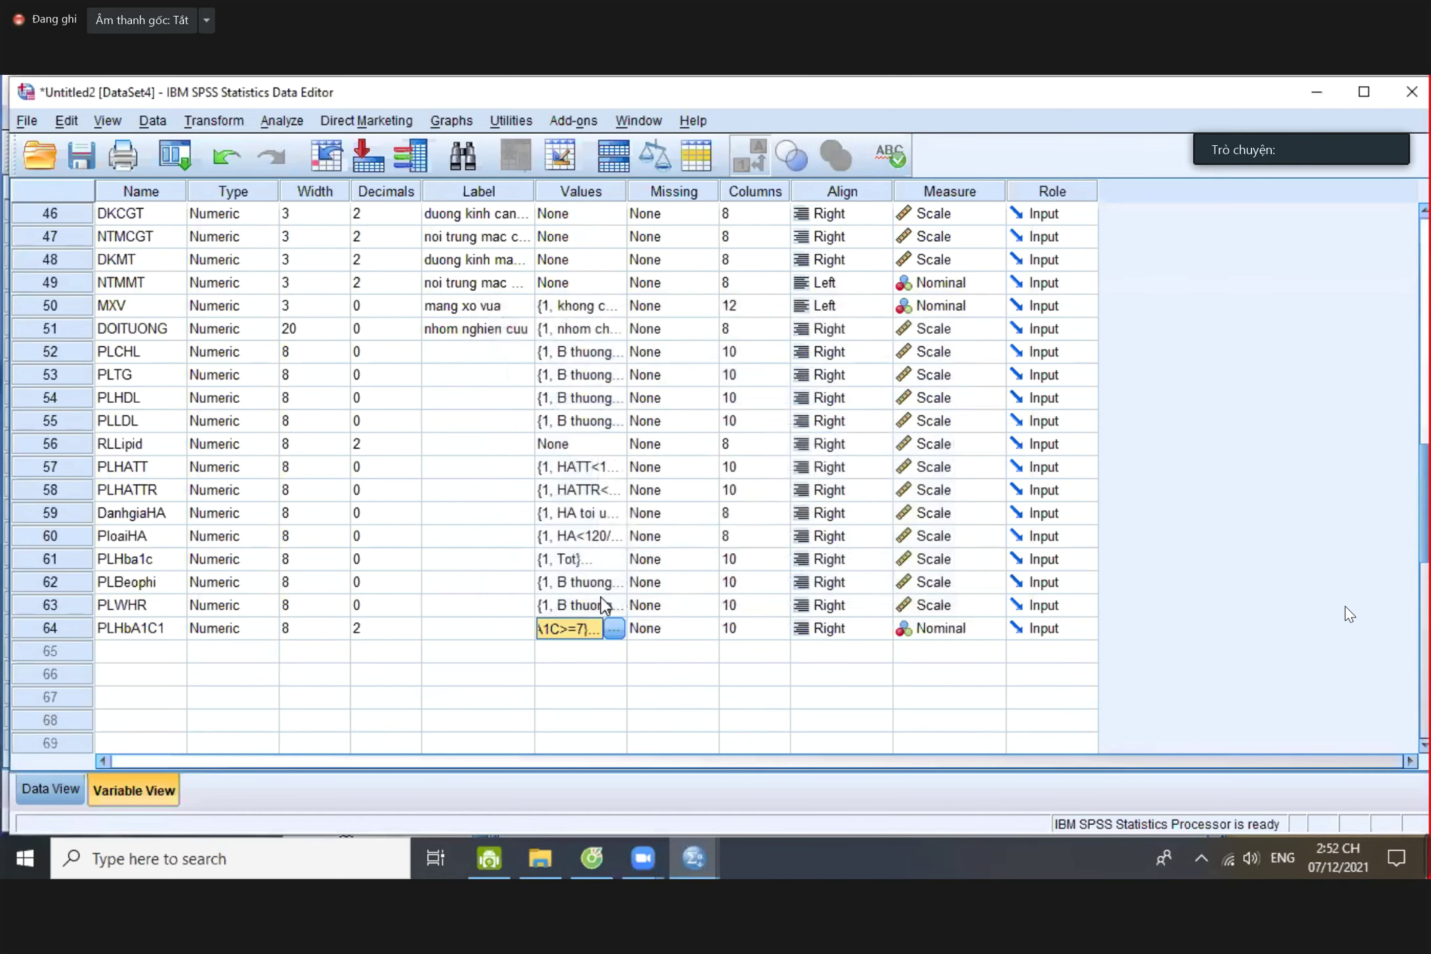
# - Set the decimals of the PLHbA1C1 variable to 0
pyautogui.click(367, 629)
pyautogui.write('0')
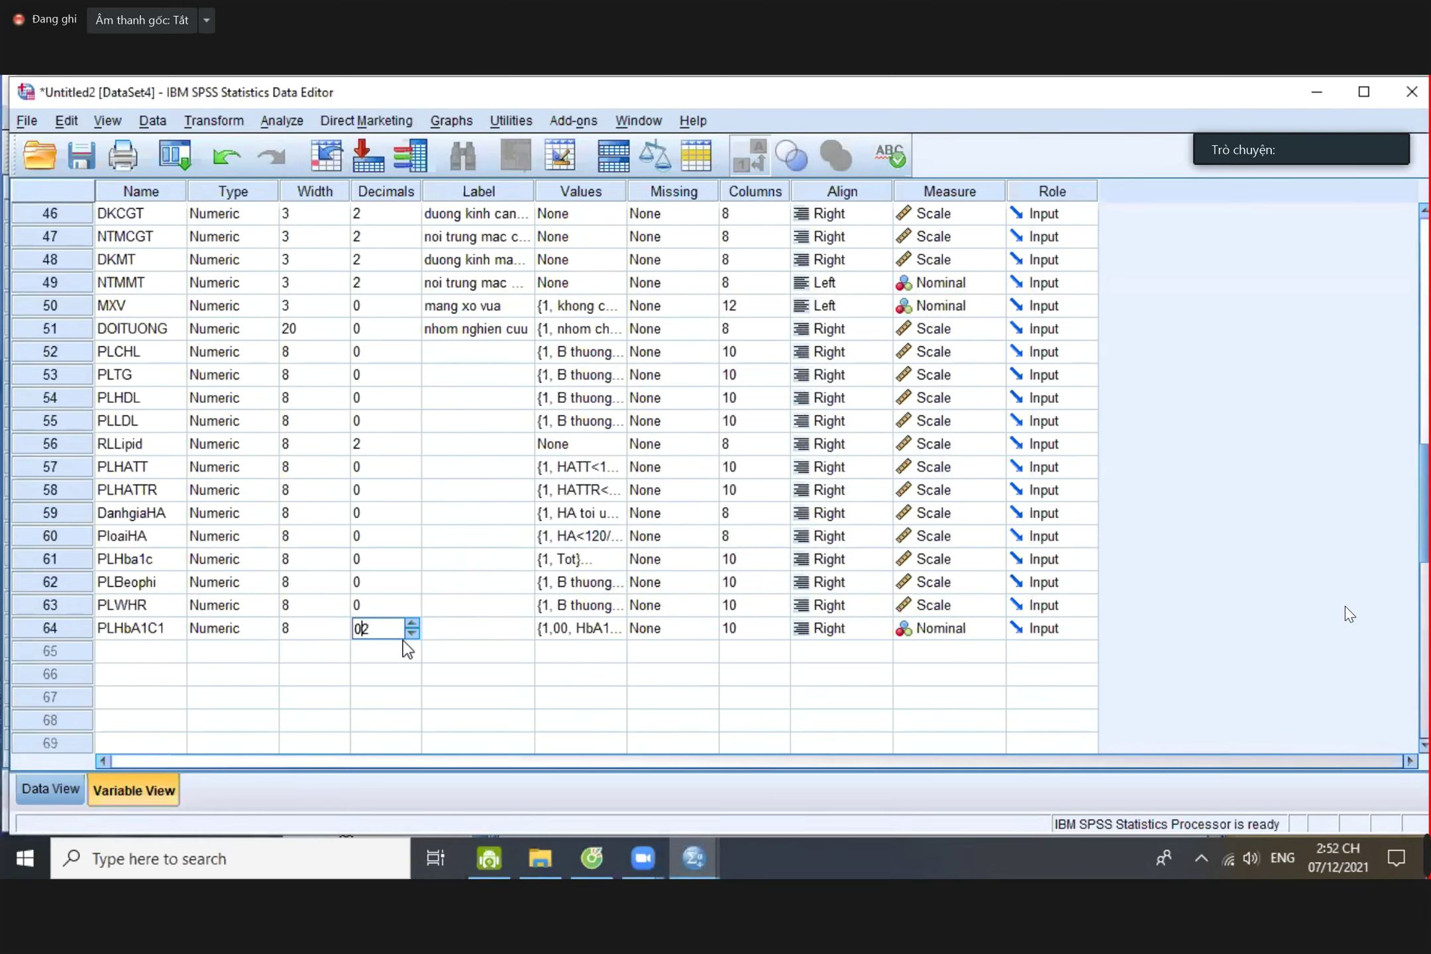
pyautogui.press('Delete')
pyautogui.press('Return')
# - Start a new recode into a different variable, replacing HbA1C with GLUCOE as the input variable
pyautogui.click(51, 788)
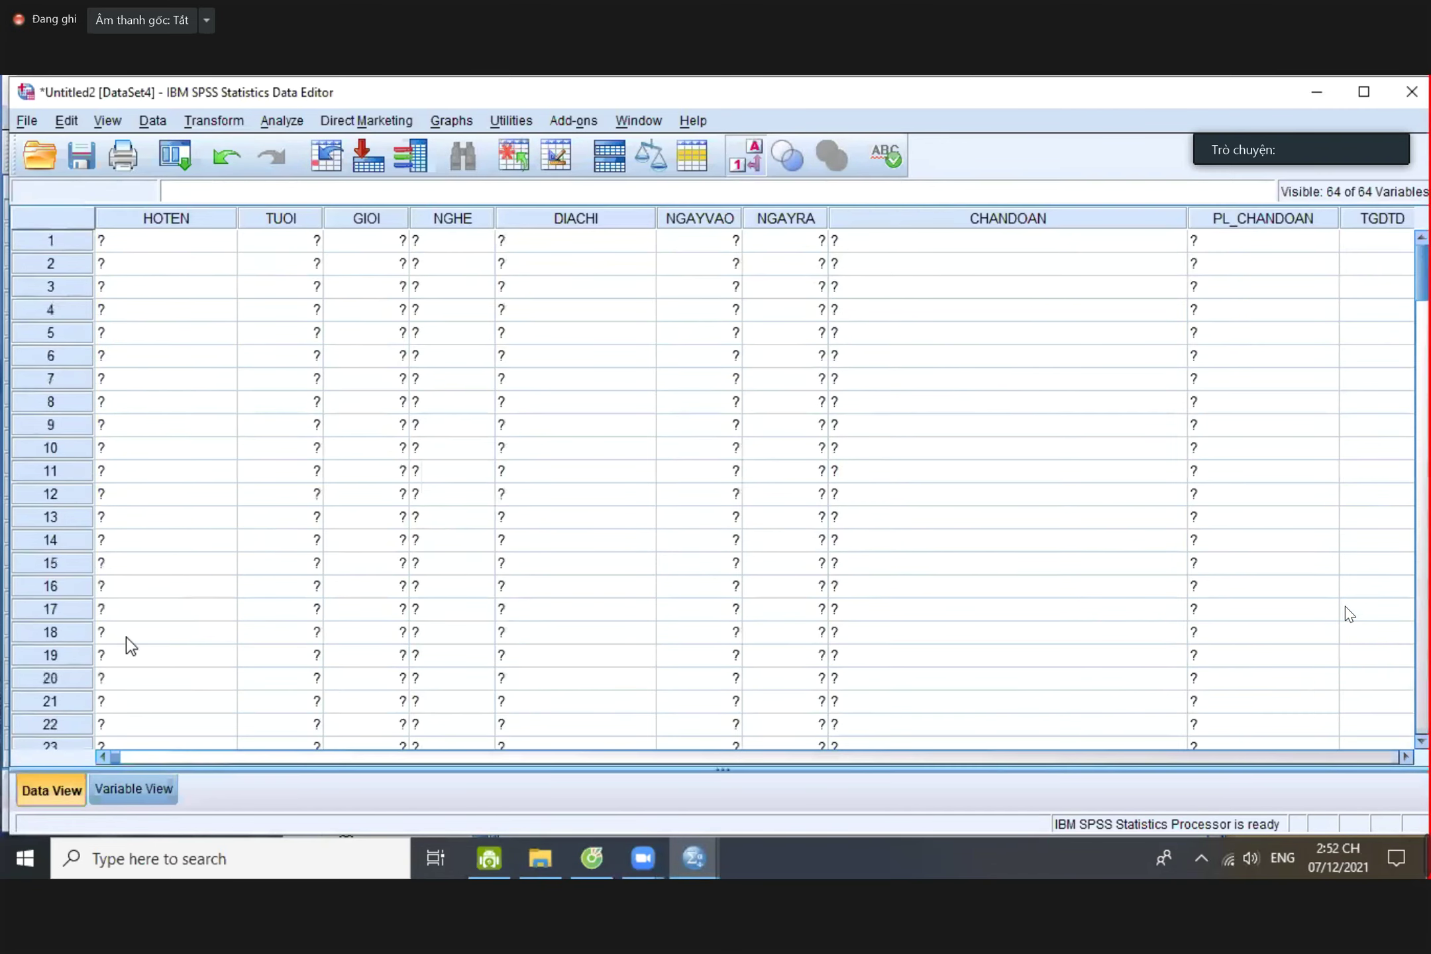
pyautogui.click(214, 120)
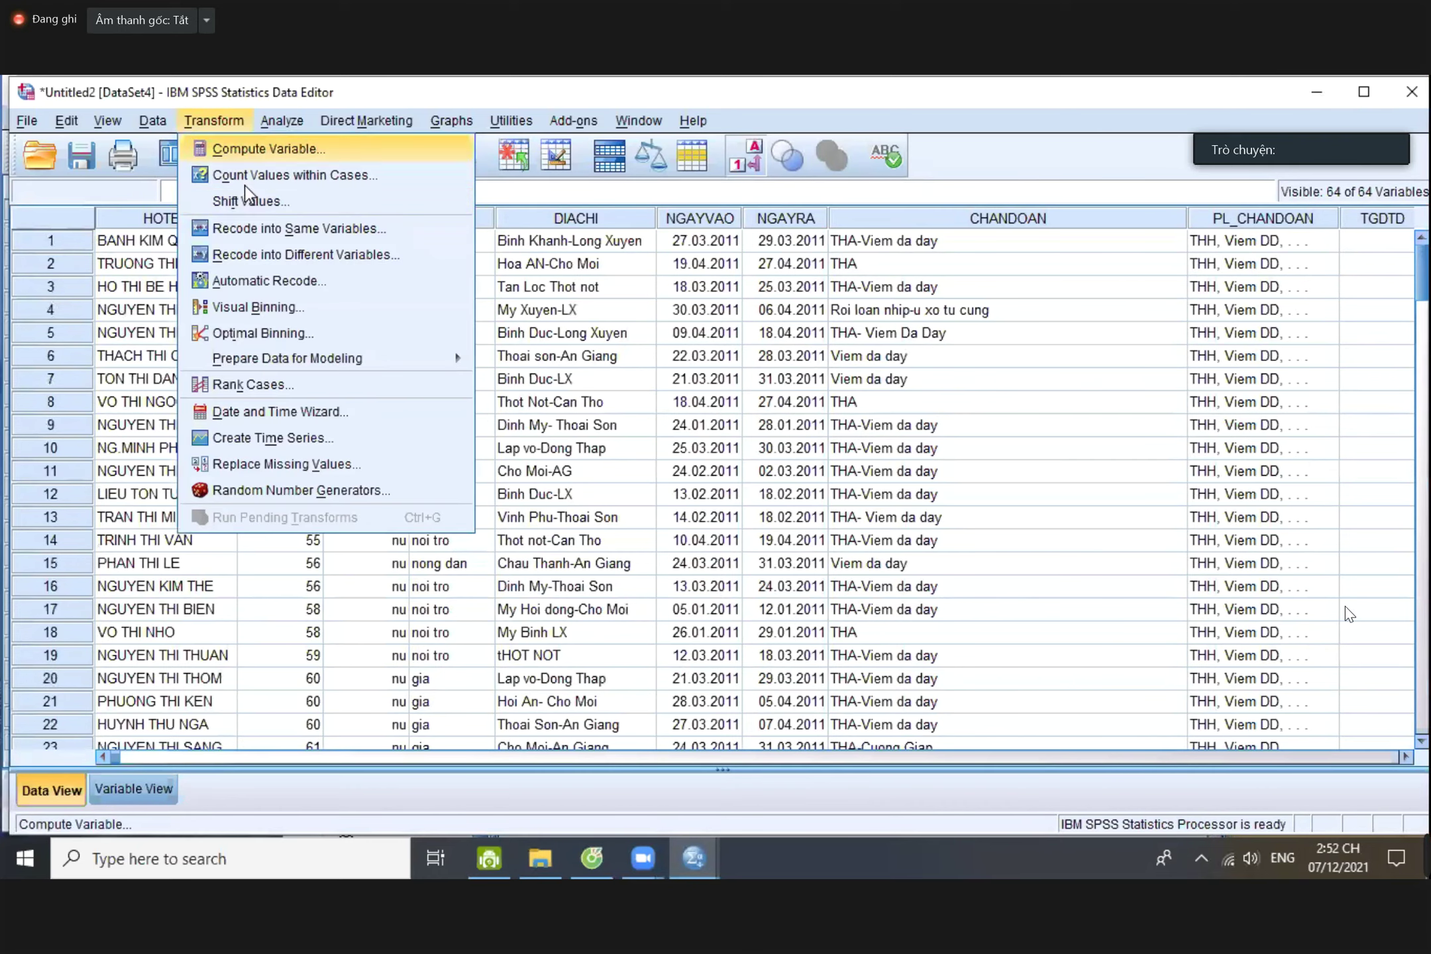
pyautogui.click(278, 254)
pyautogui.click(672, 343)
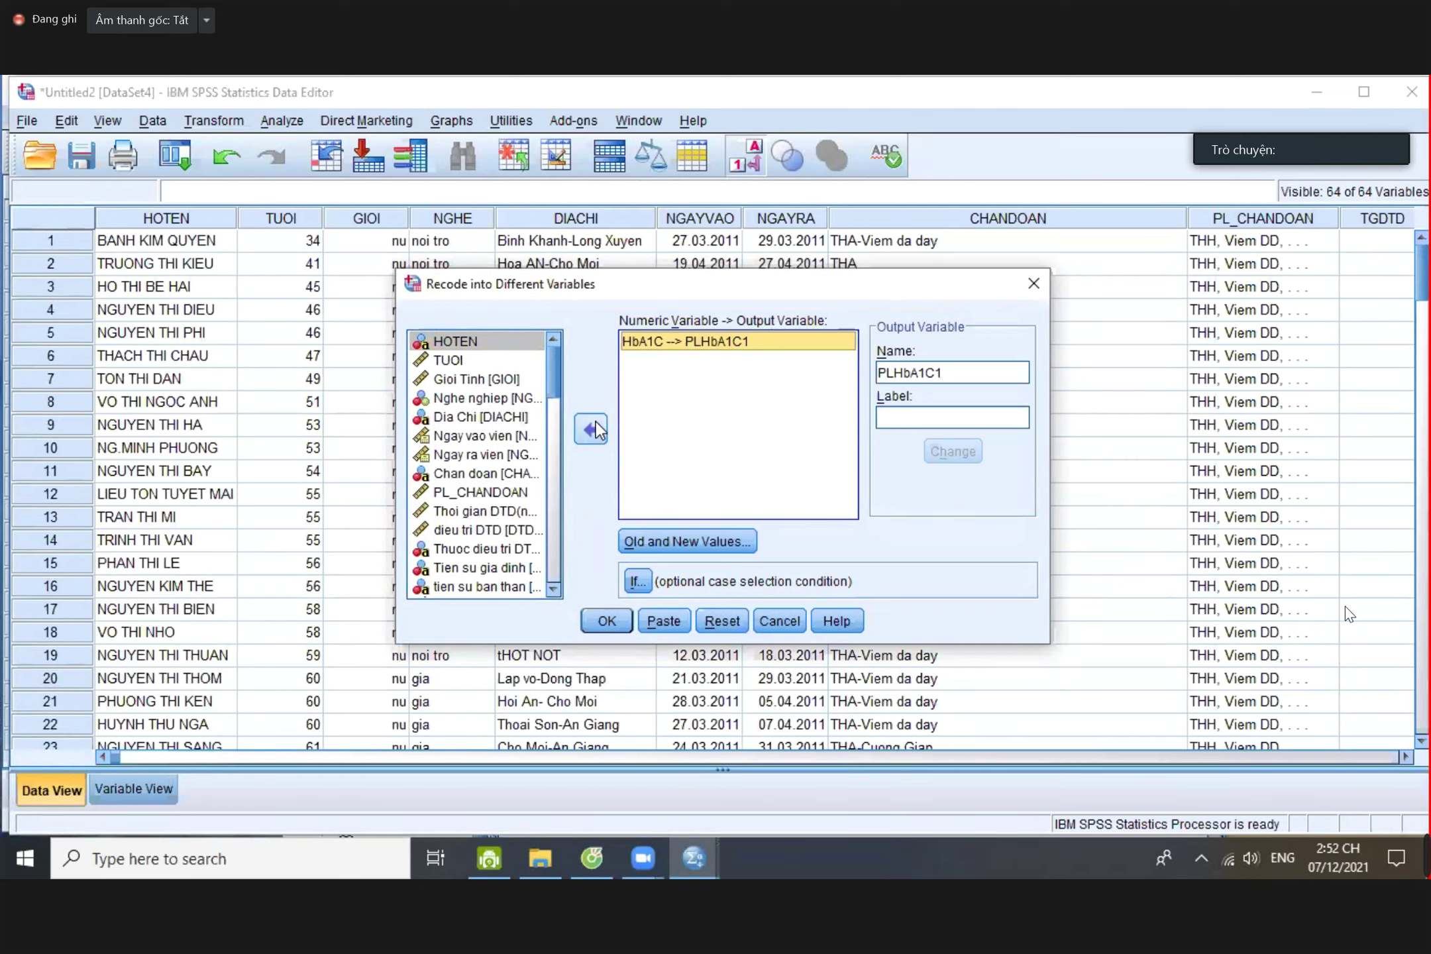
pyautogui.click(596, 424)
pyautogui.moveTo(552, 420); pyautogui.dragTo(556, 463)
pyautogui.click(520, 474)
pyautogui.click(487, 455)
pyautogui.click(590, 430)
# - Name the output variable PlGlu1 and assign it to GLUCOE
pyautogui.click(898, 373)
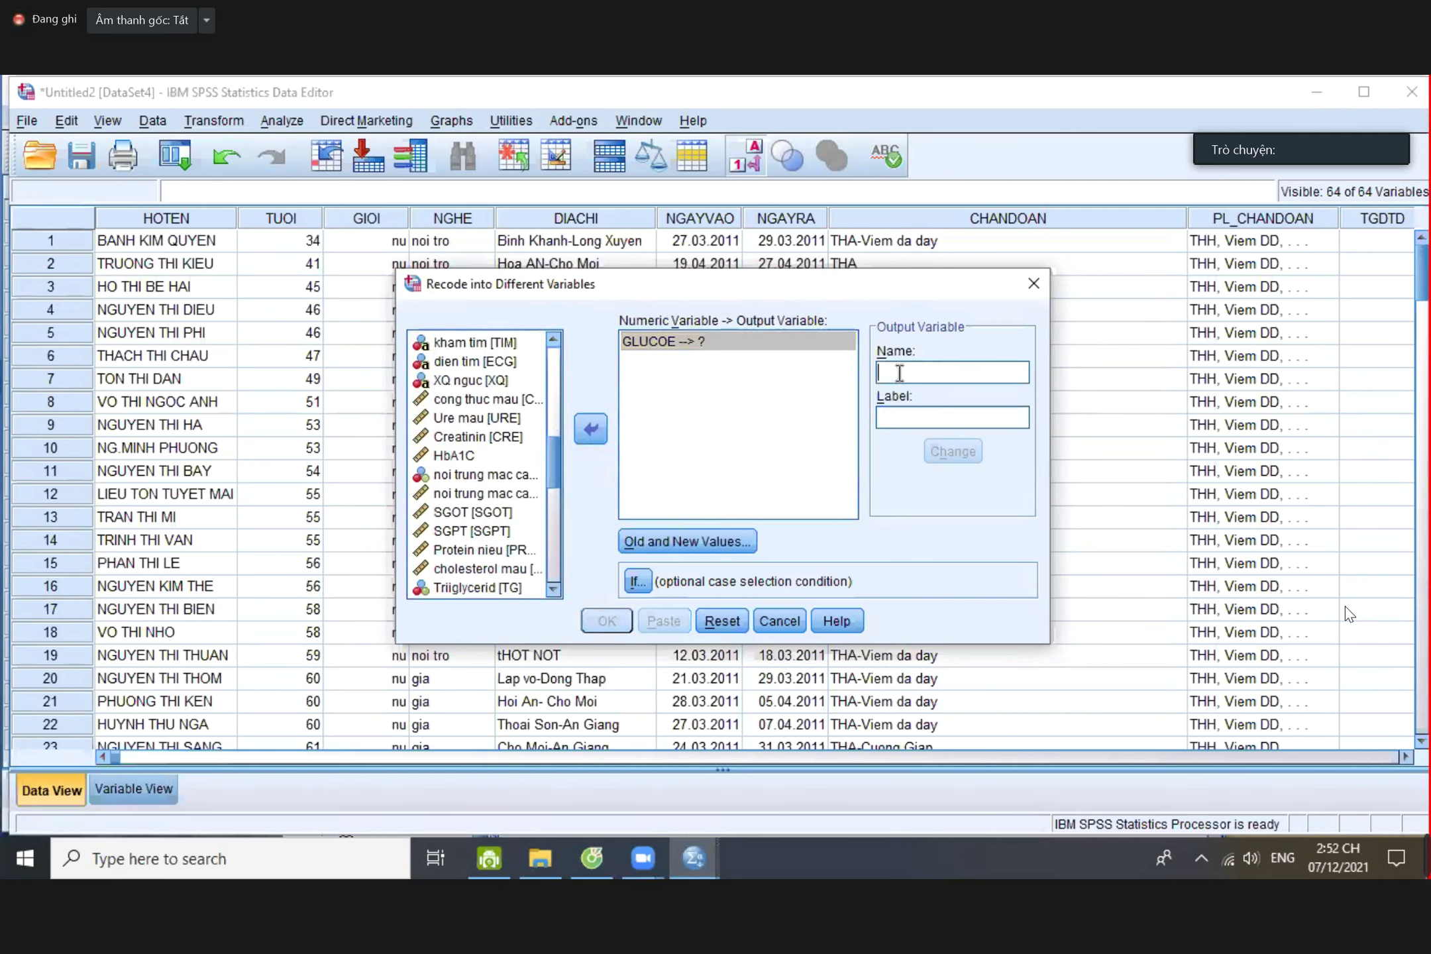
pyautogui.write('Pl')
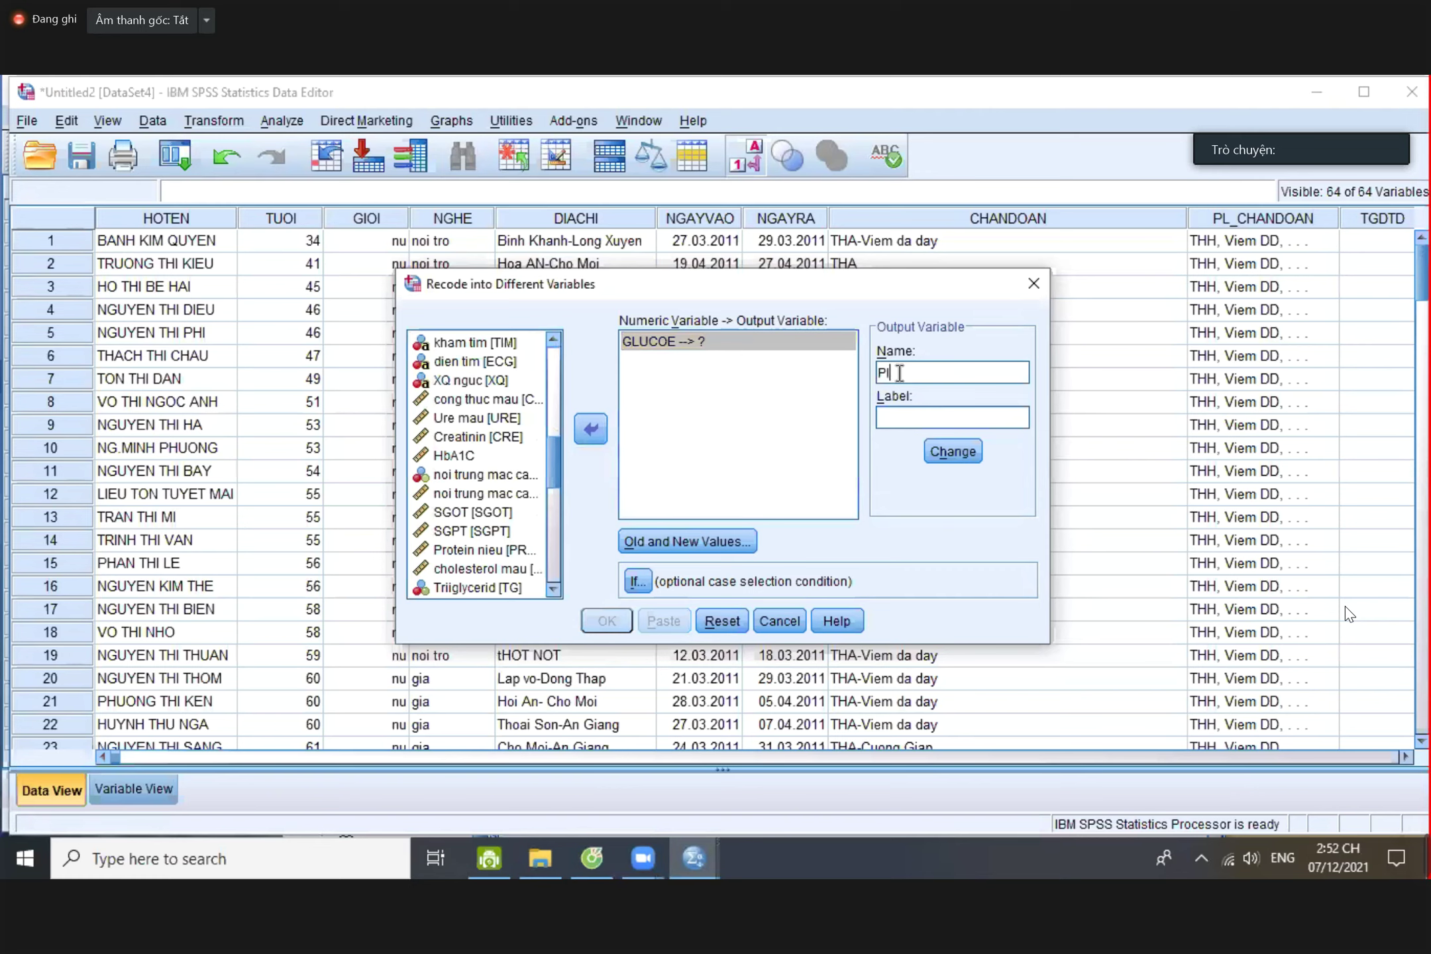
pyautogui.write('Glu')
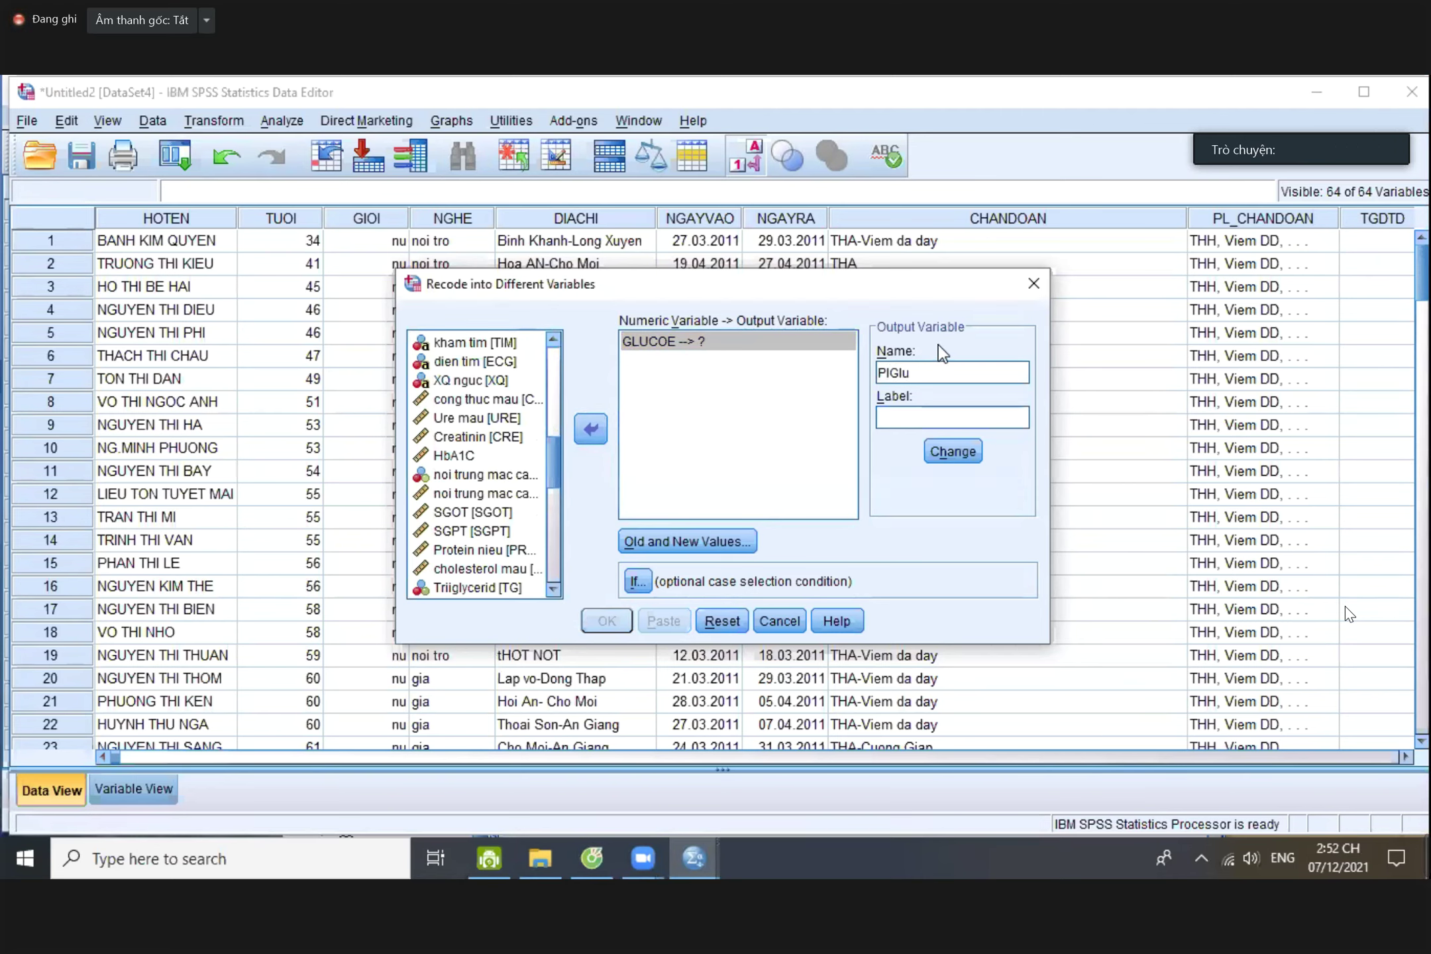
pyautogui.write('1')
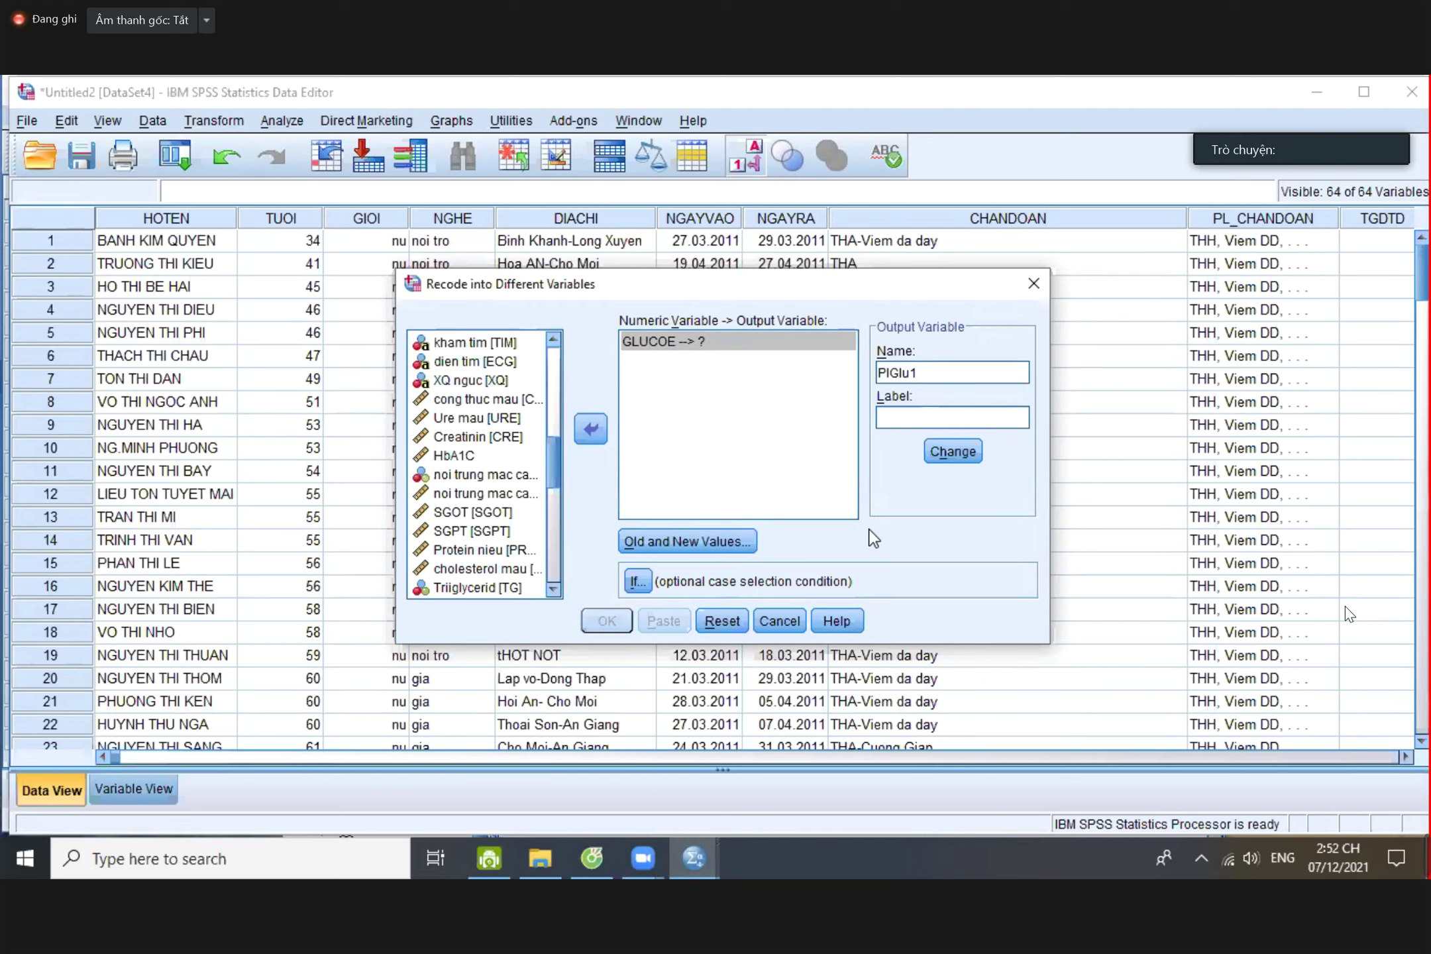
pyautogui.click(952, 451)
# - Add a recode rule that converts the range 6,4 through 10 to 2
pyautogui.click(727, 545)
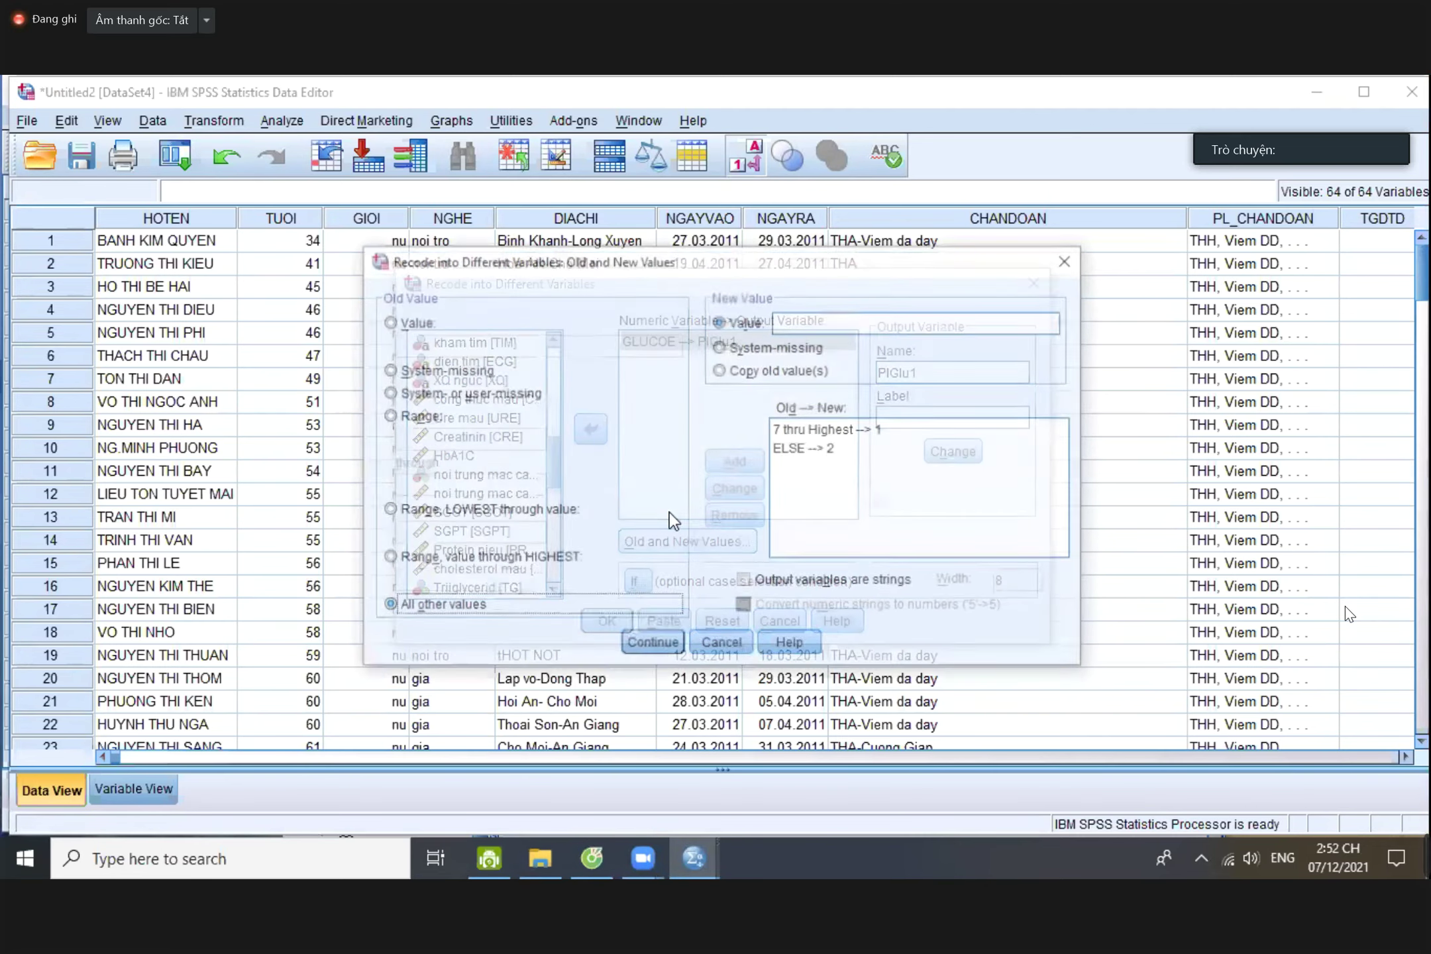
pyautogui.click(429, 511)
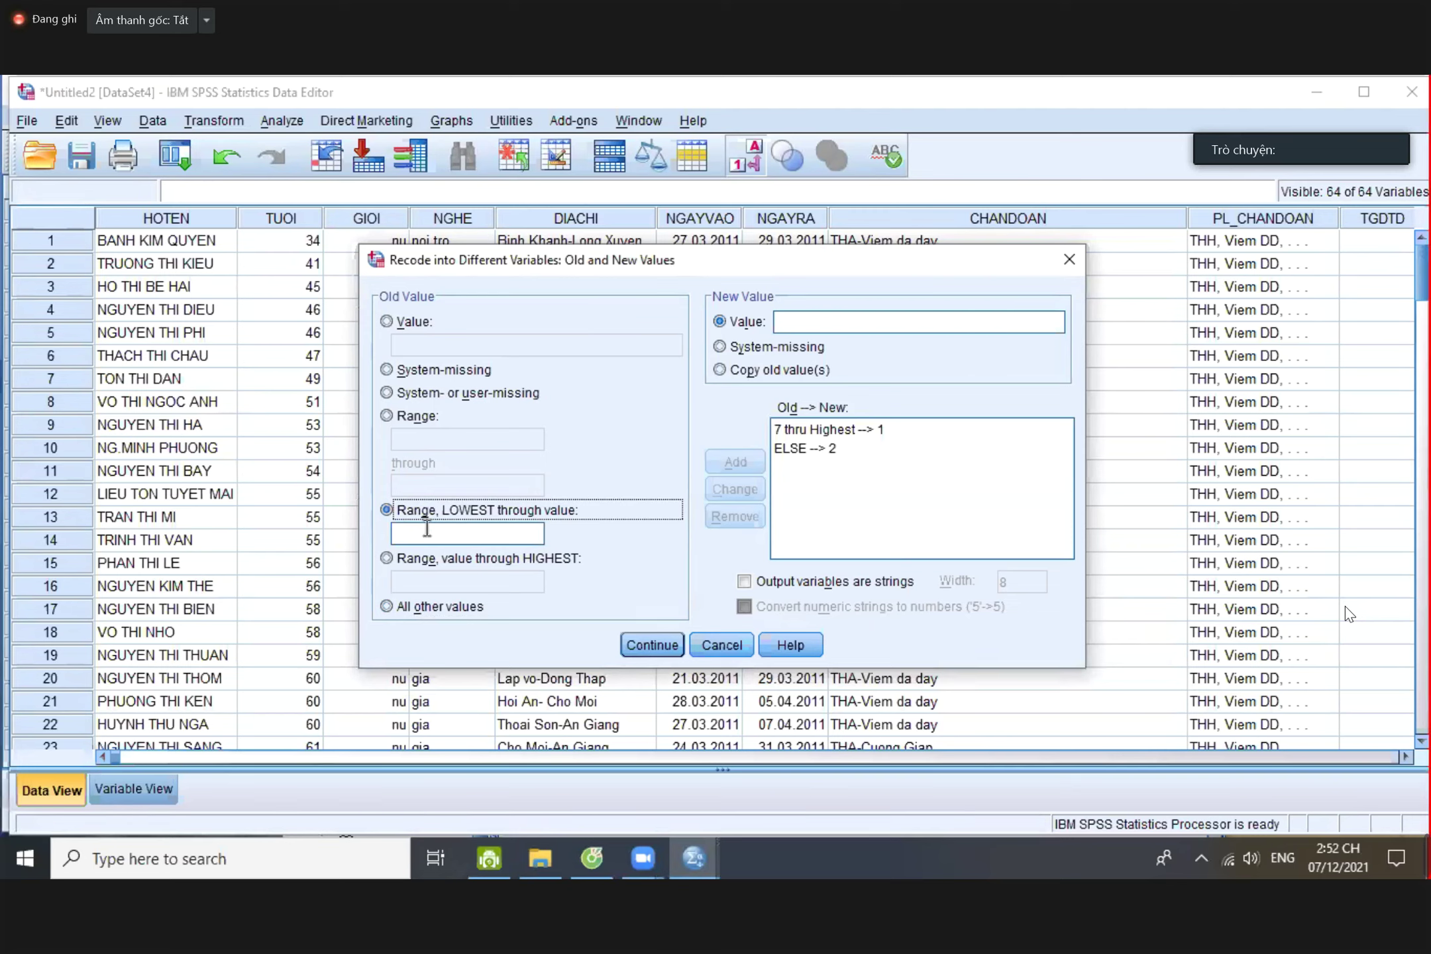
pyautogui.click(419, 439)
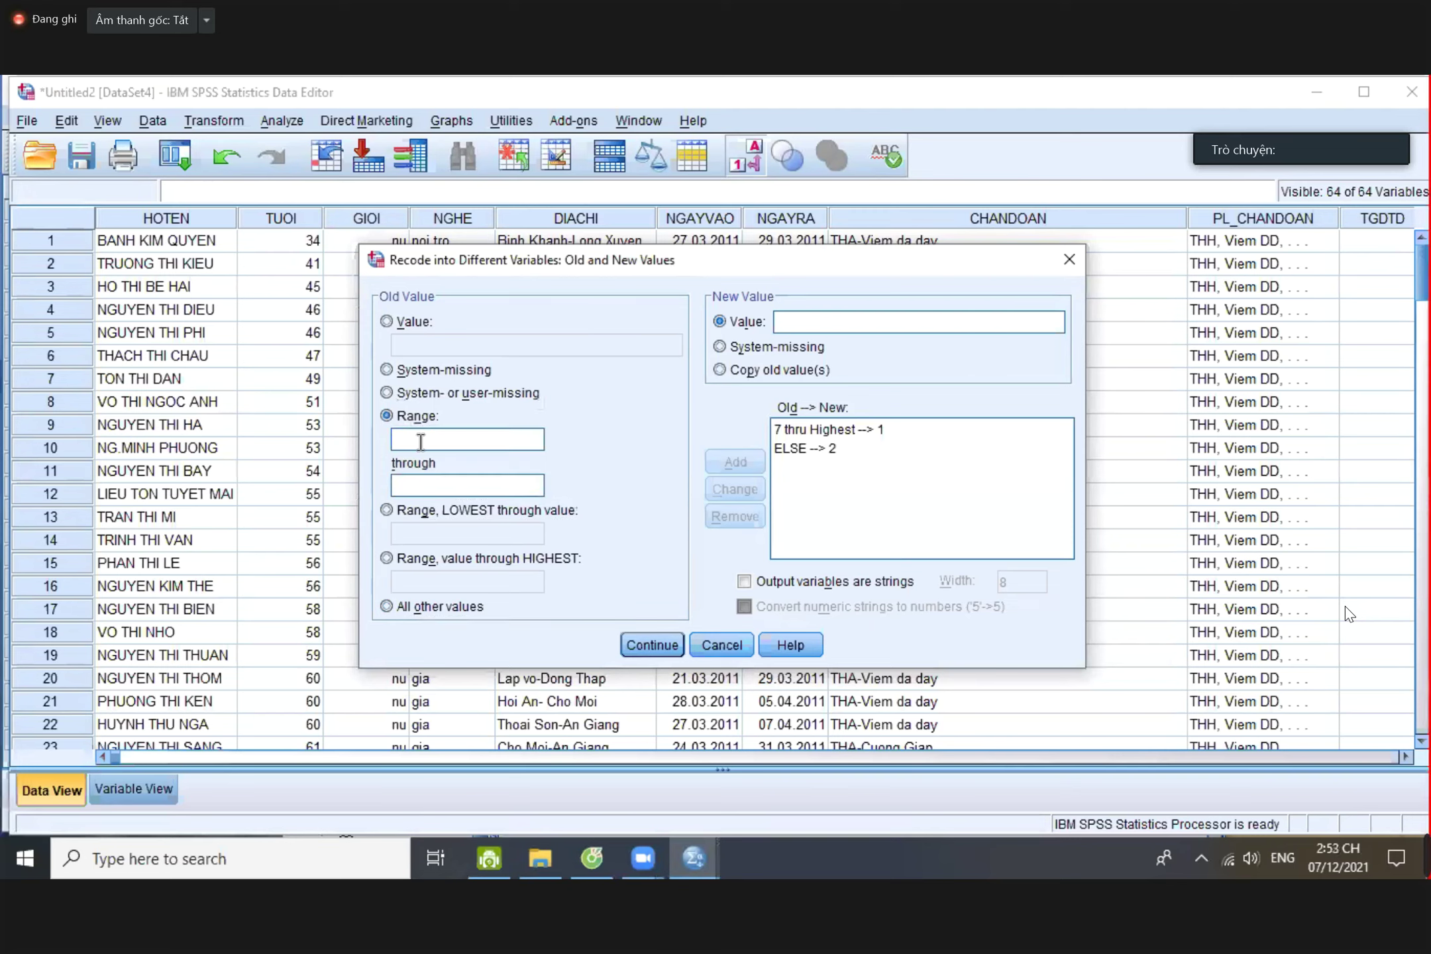
pyautogui.write('64')
pyautogui.press('BackSpace')
pyautogui.write(',4')
pyautogui.click(424, 487)
pyautogui.write('10')
pyautogui.click(808, 323)
pyautogui.write('2')
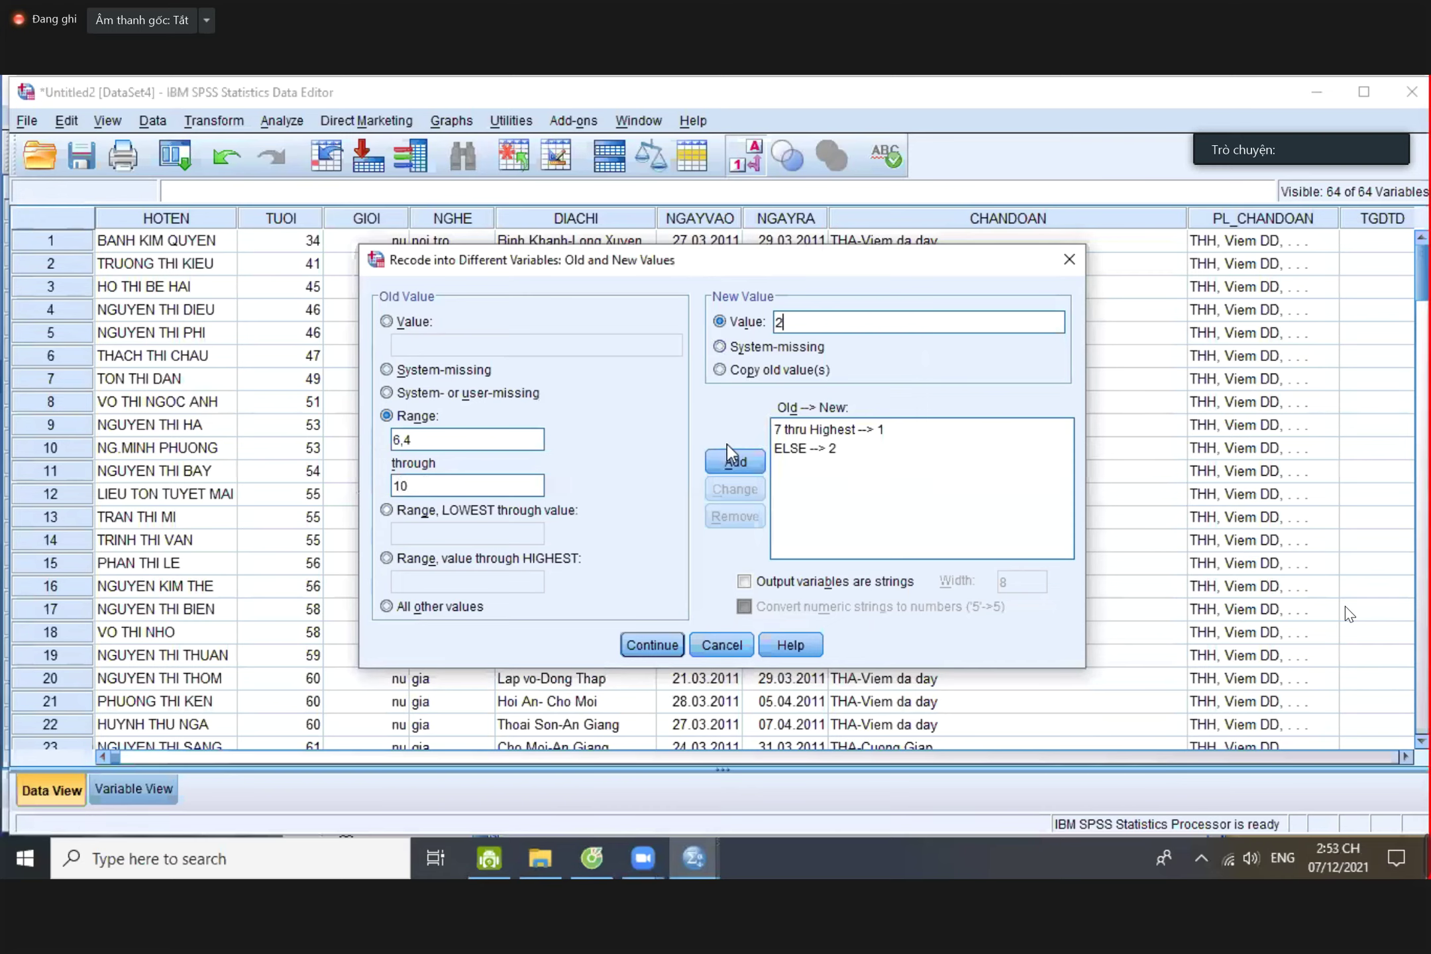
pyautogui.click(735, 462)
# - Remove the leftover rules for 7 through highest and for all other values from the GLUCOE recode
pyautogui.click(788, 432)
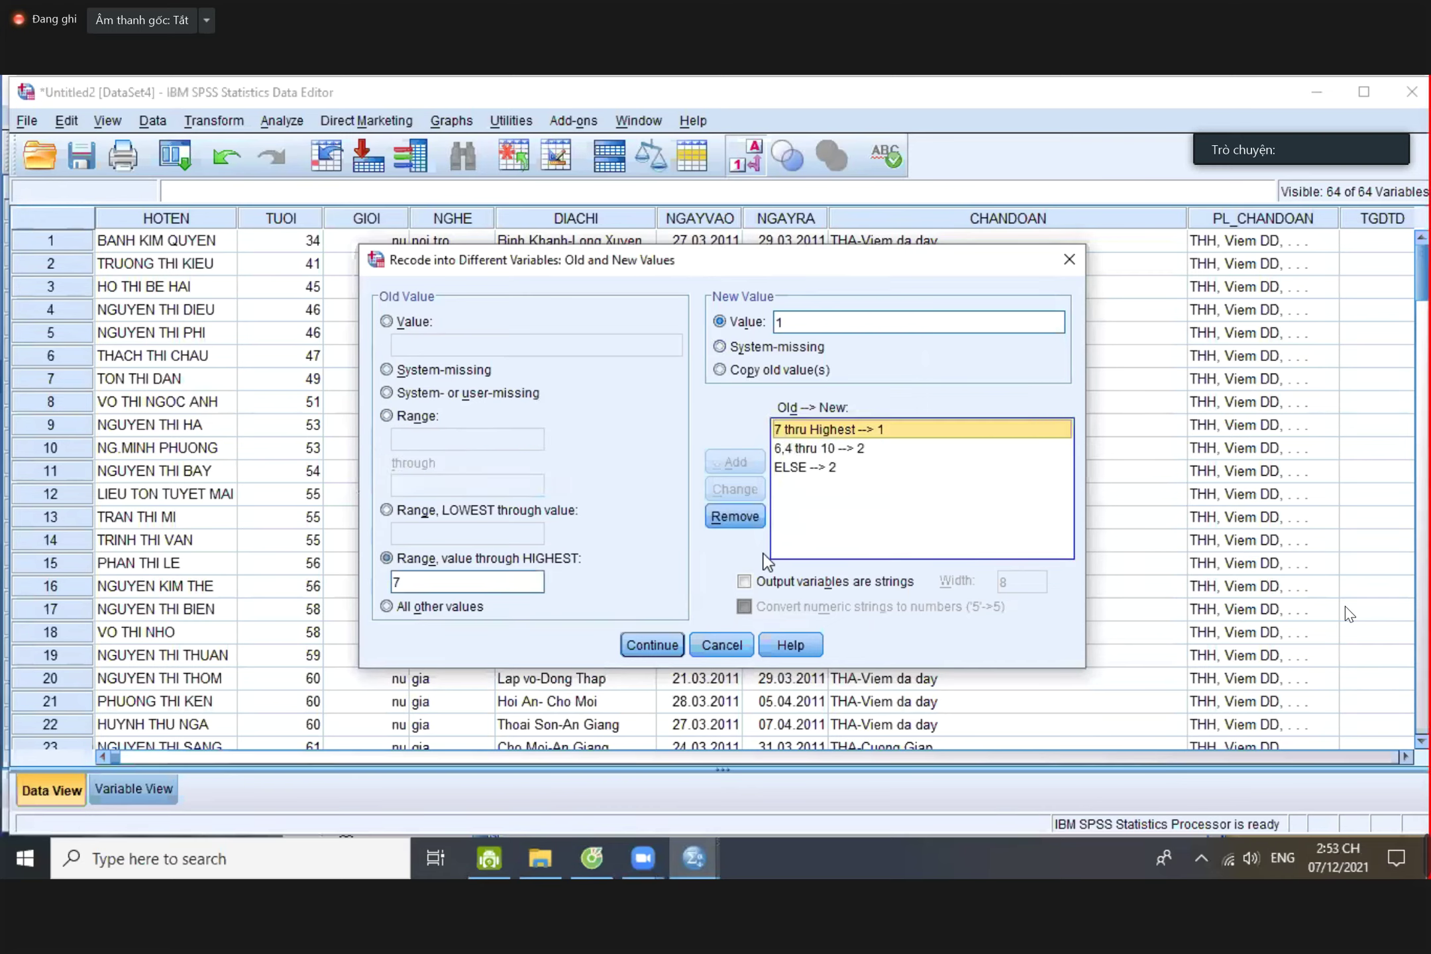
pyautogui.click(736, 516)
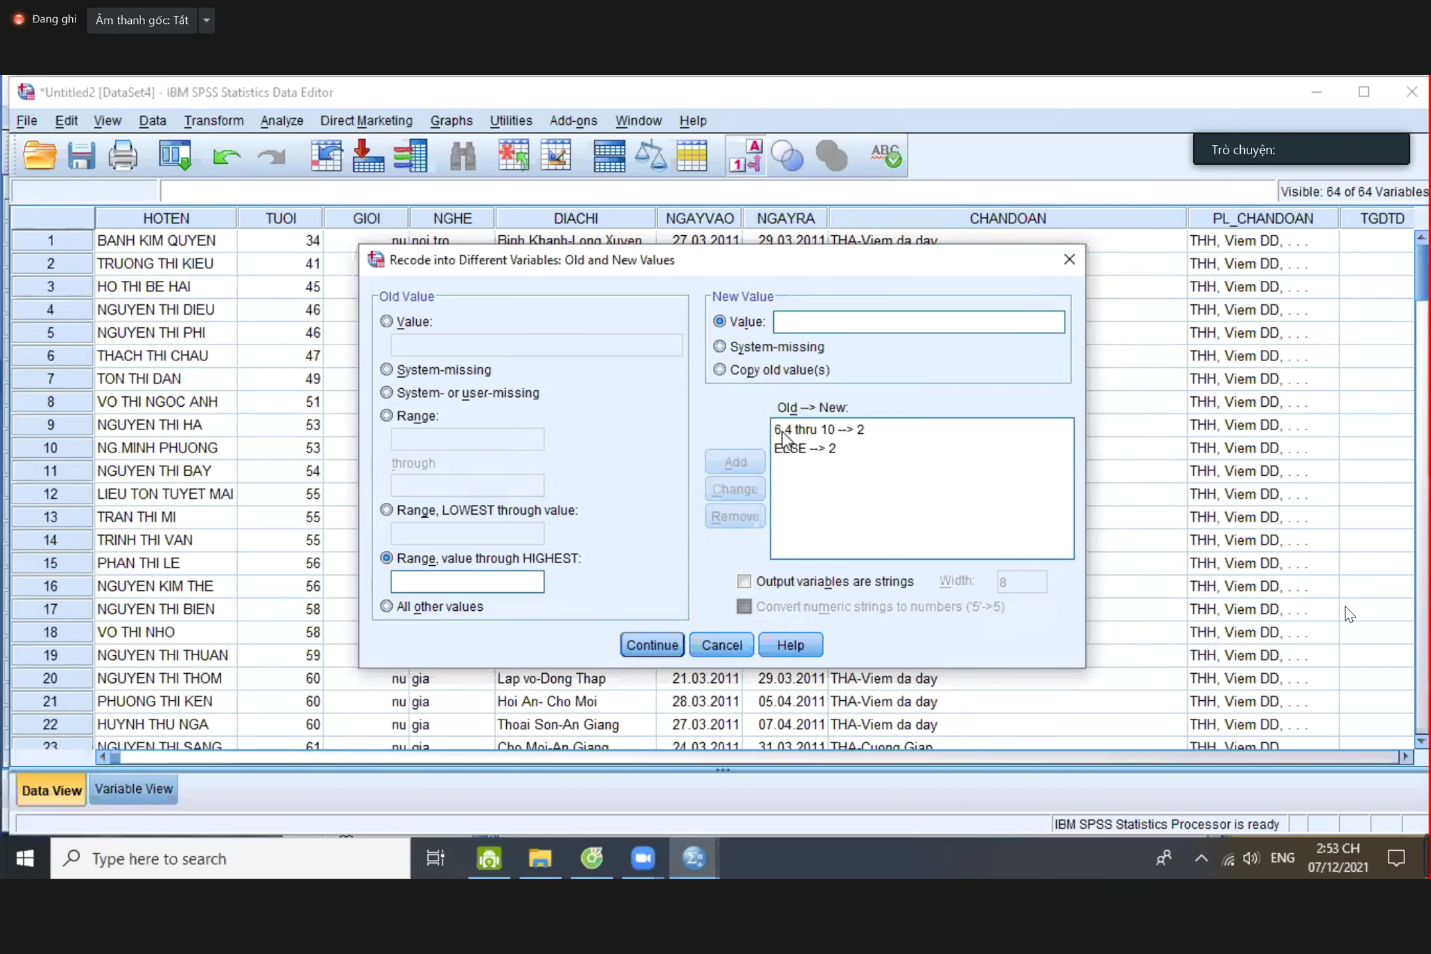
pyautogui.click(795, 448)
pyautogui.click(740, 517)
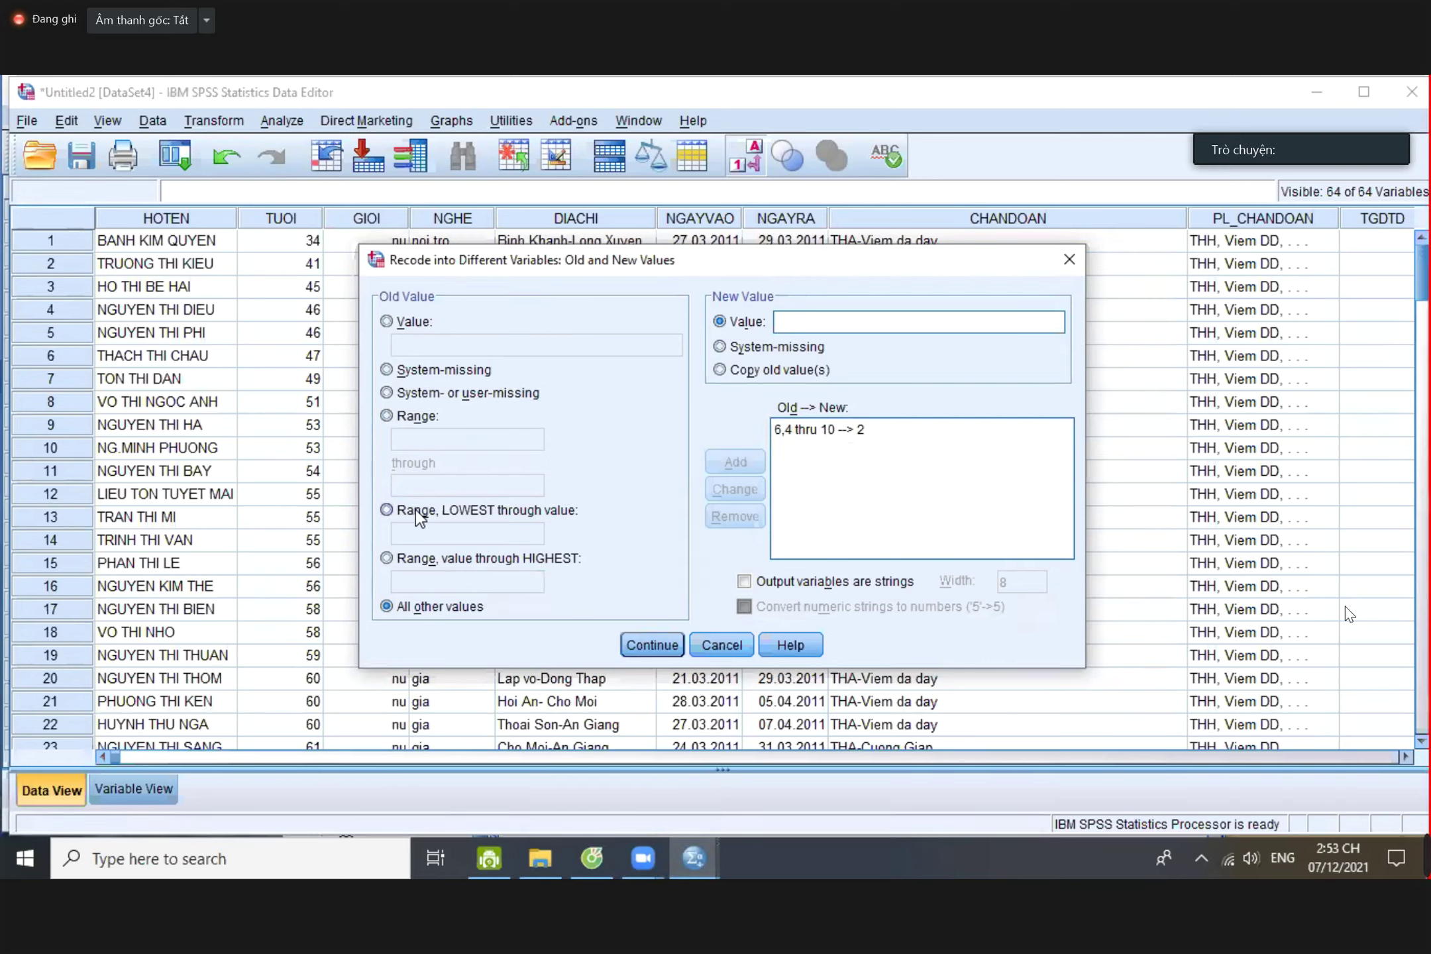
# - Add a recode rule that converts values from the lowest through 6,4 to 1
pyautogui.click(416, 561)
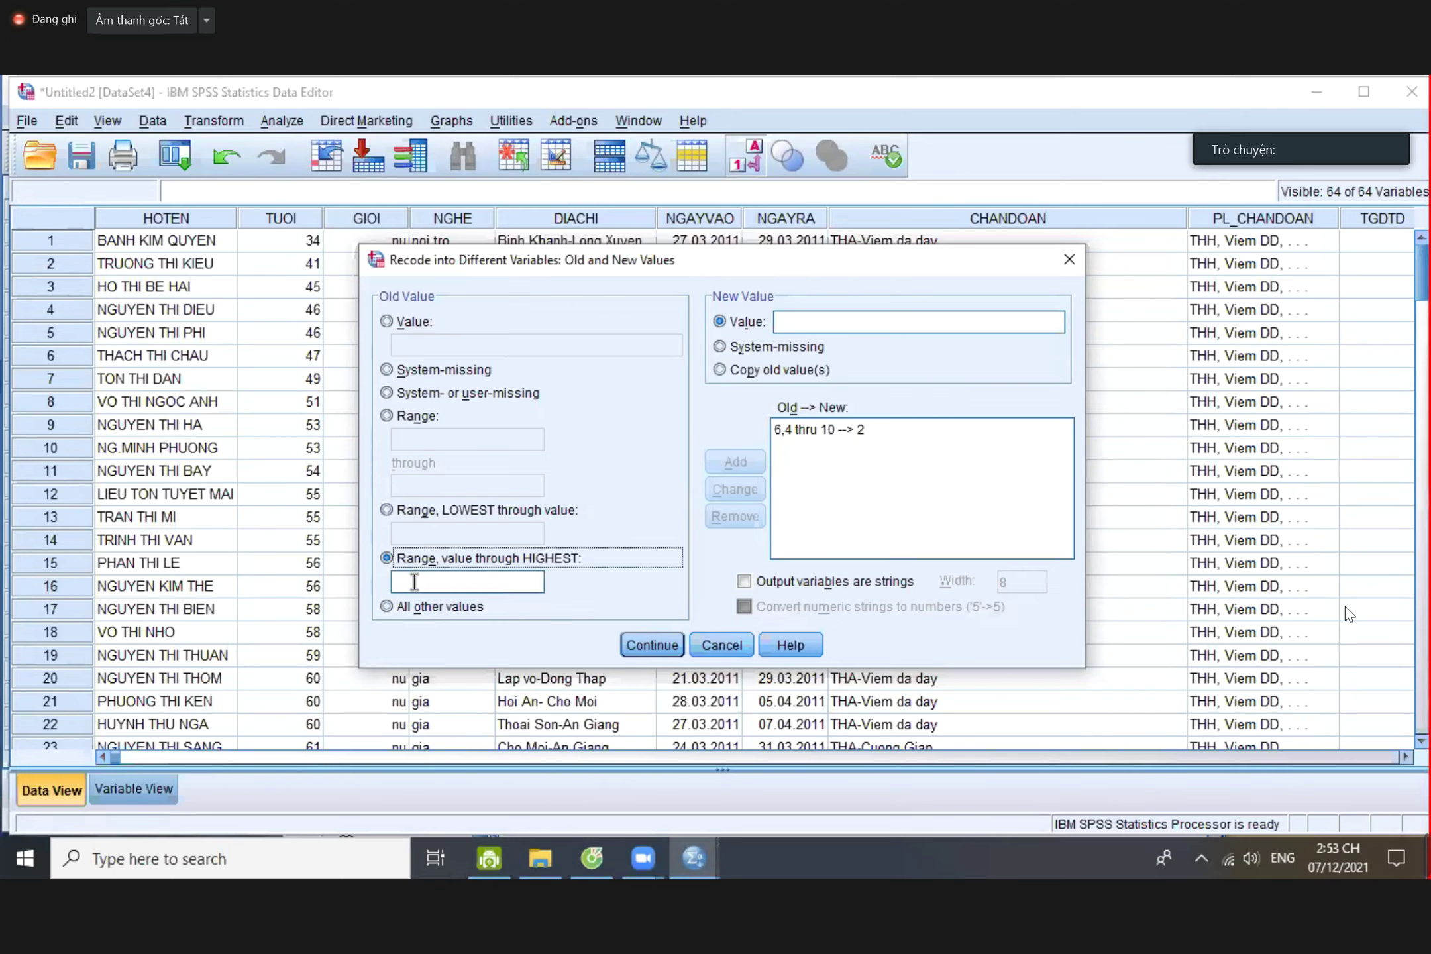
pyautogui.click(415, 583)
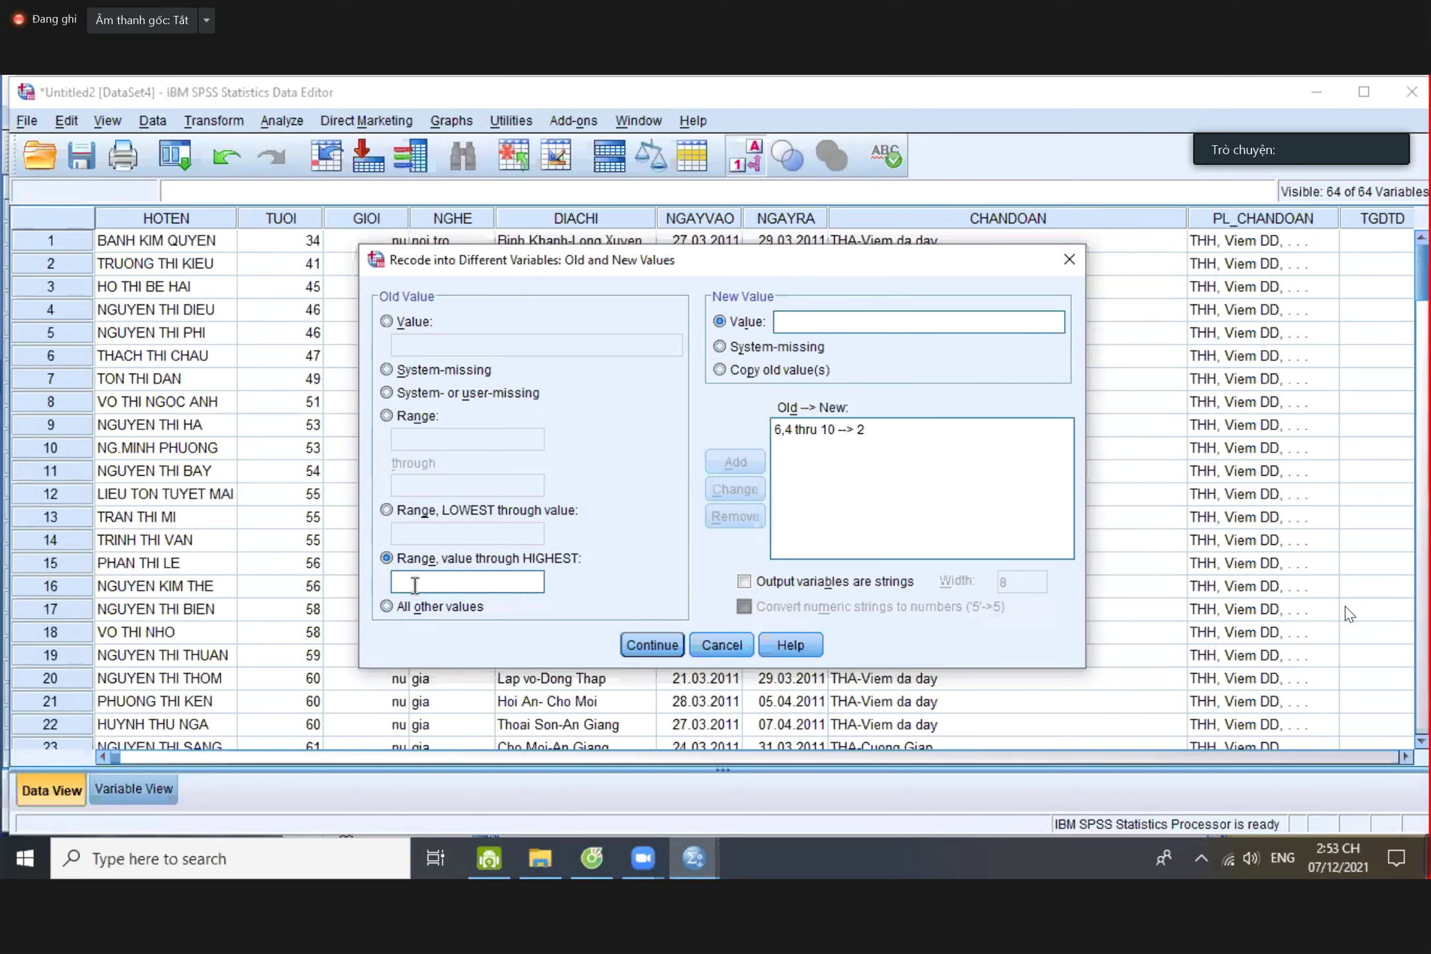
pyautogui.click(409, 515)
pyautogui.write('6,4')
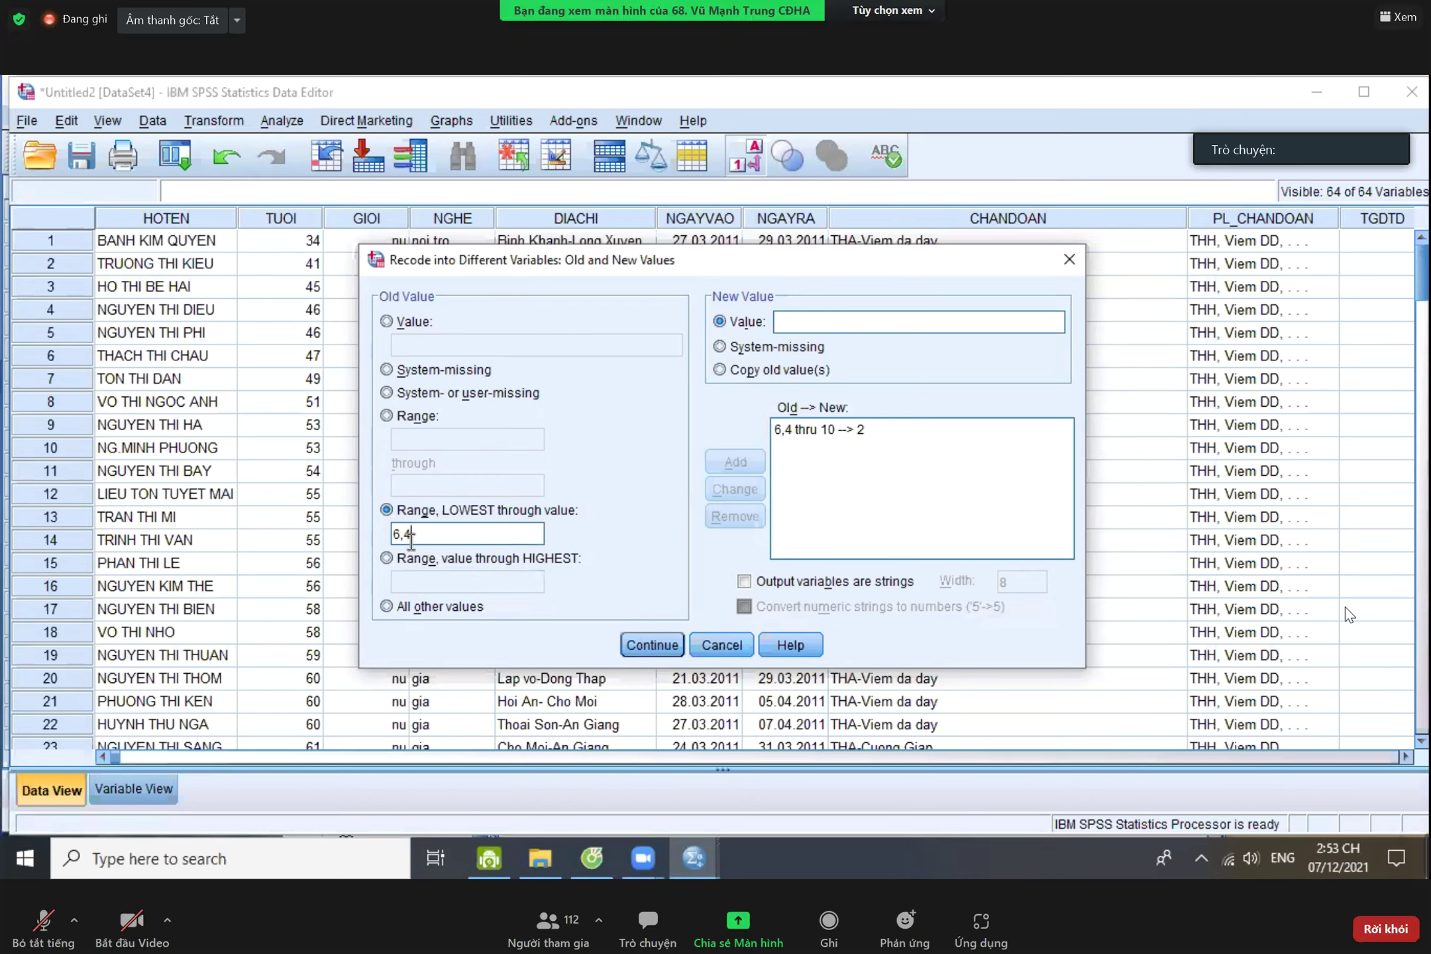
pyautogui.click(823, 319)
pyautogui.write('1')
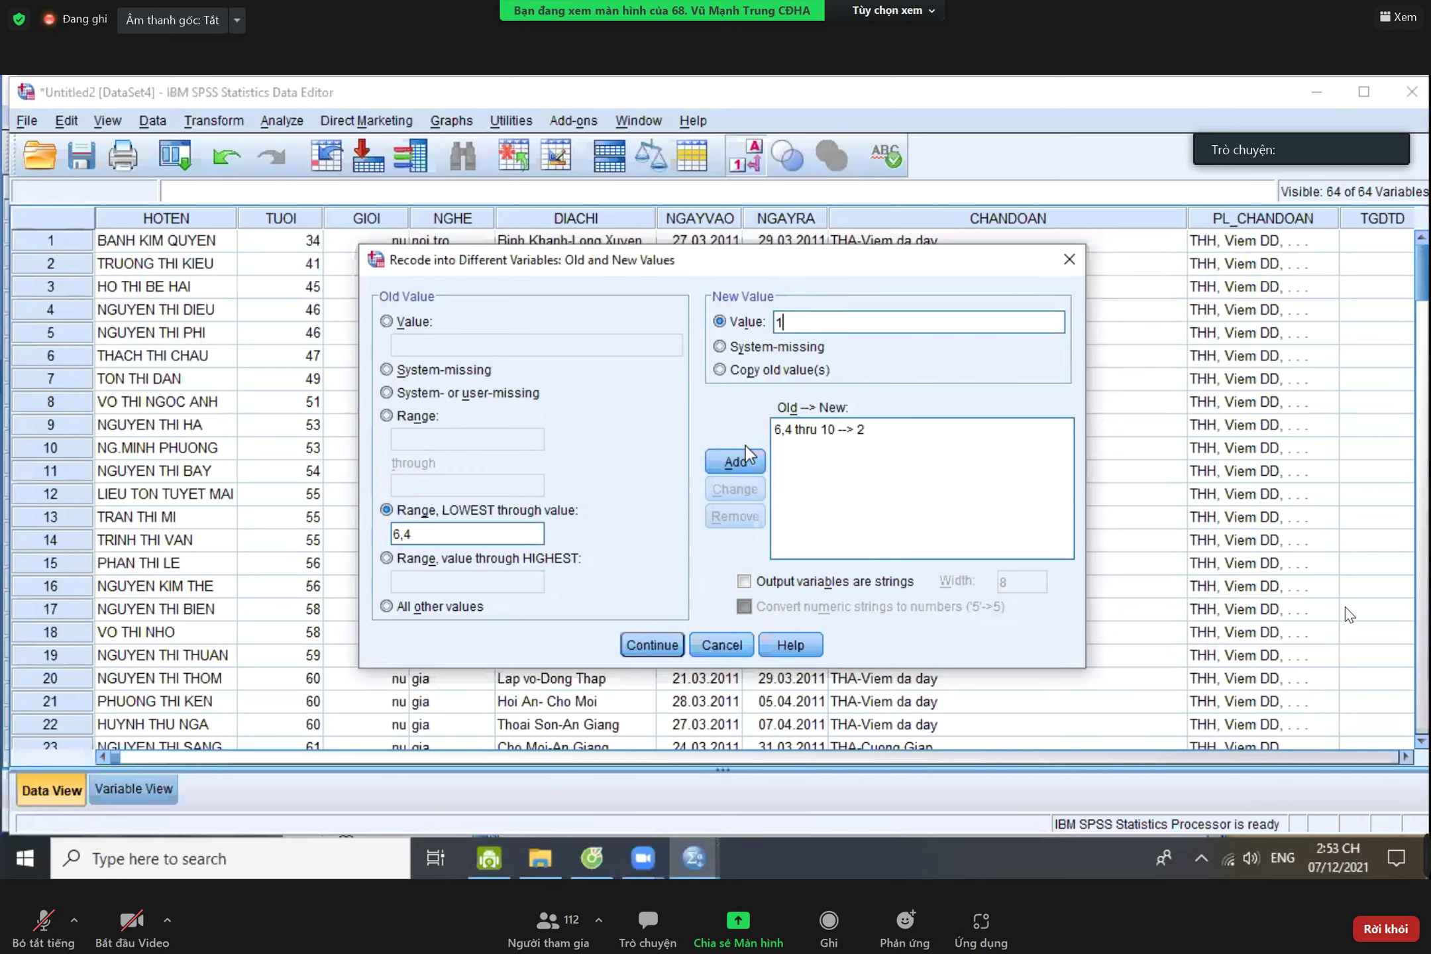
pyautogui.click(737, 463)
# - Add a rule that converts all other GLUCOE values to 3 and run the recode
pyautogui.click(443, 607)
pyautogui.click(805, 321)
pyautogui.write('3')
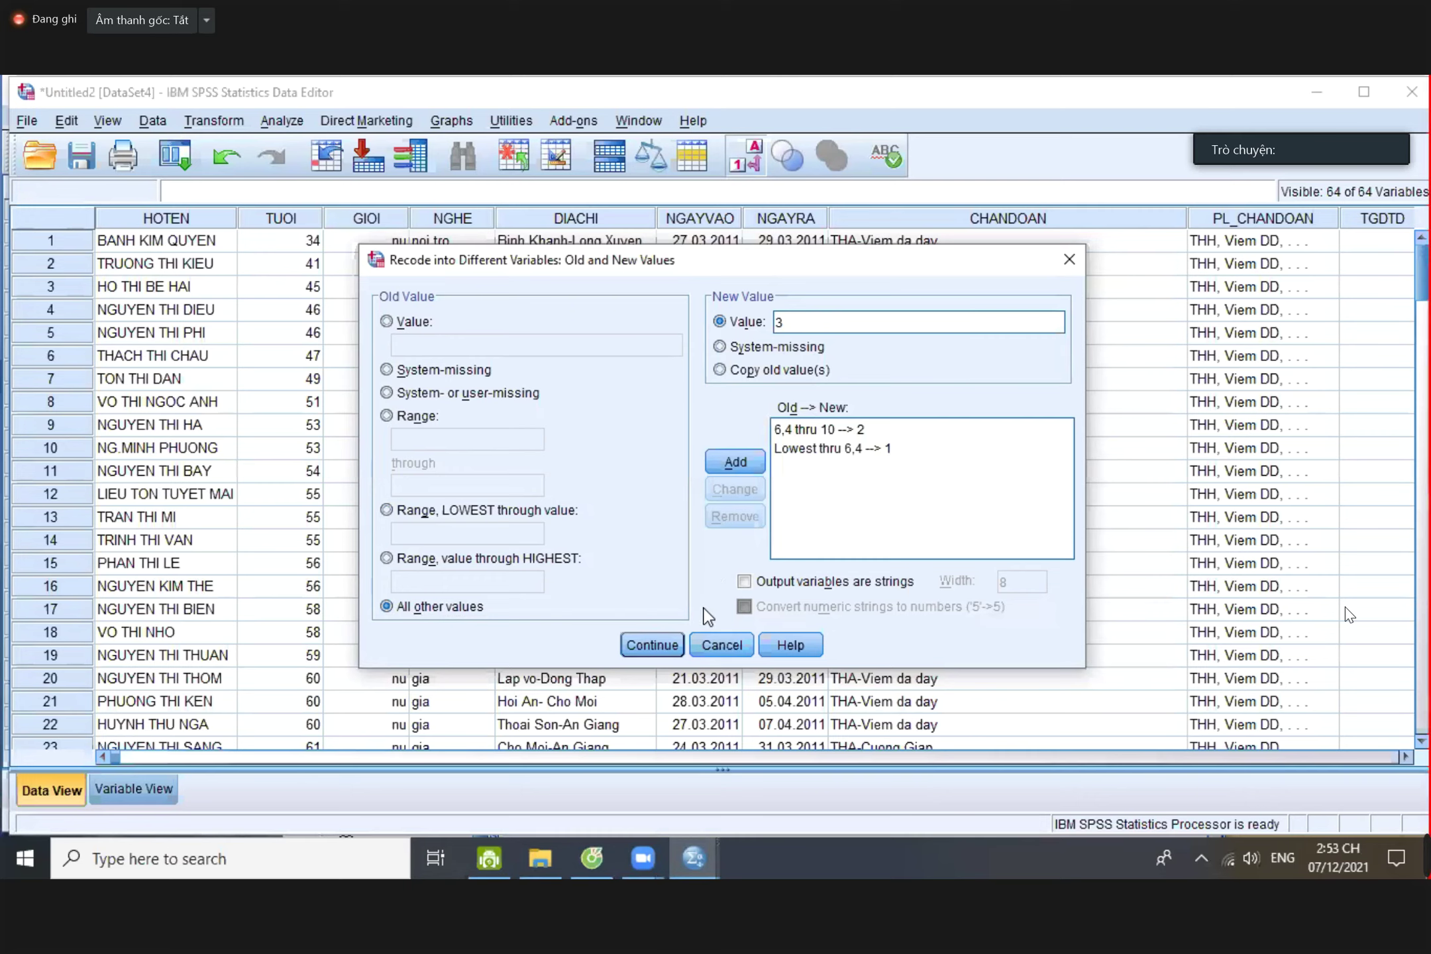
pyautogui.click(732, 464)
pyautogui.click(652, 645)
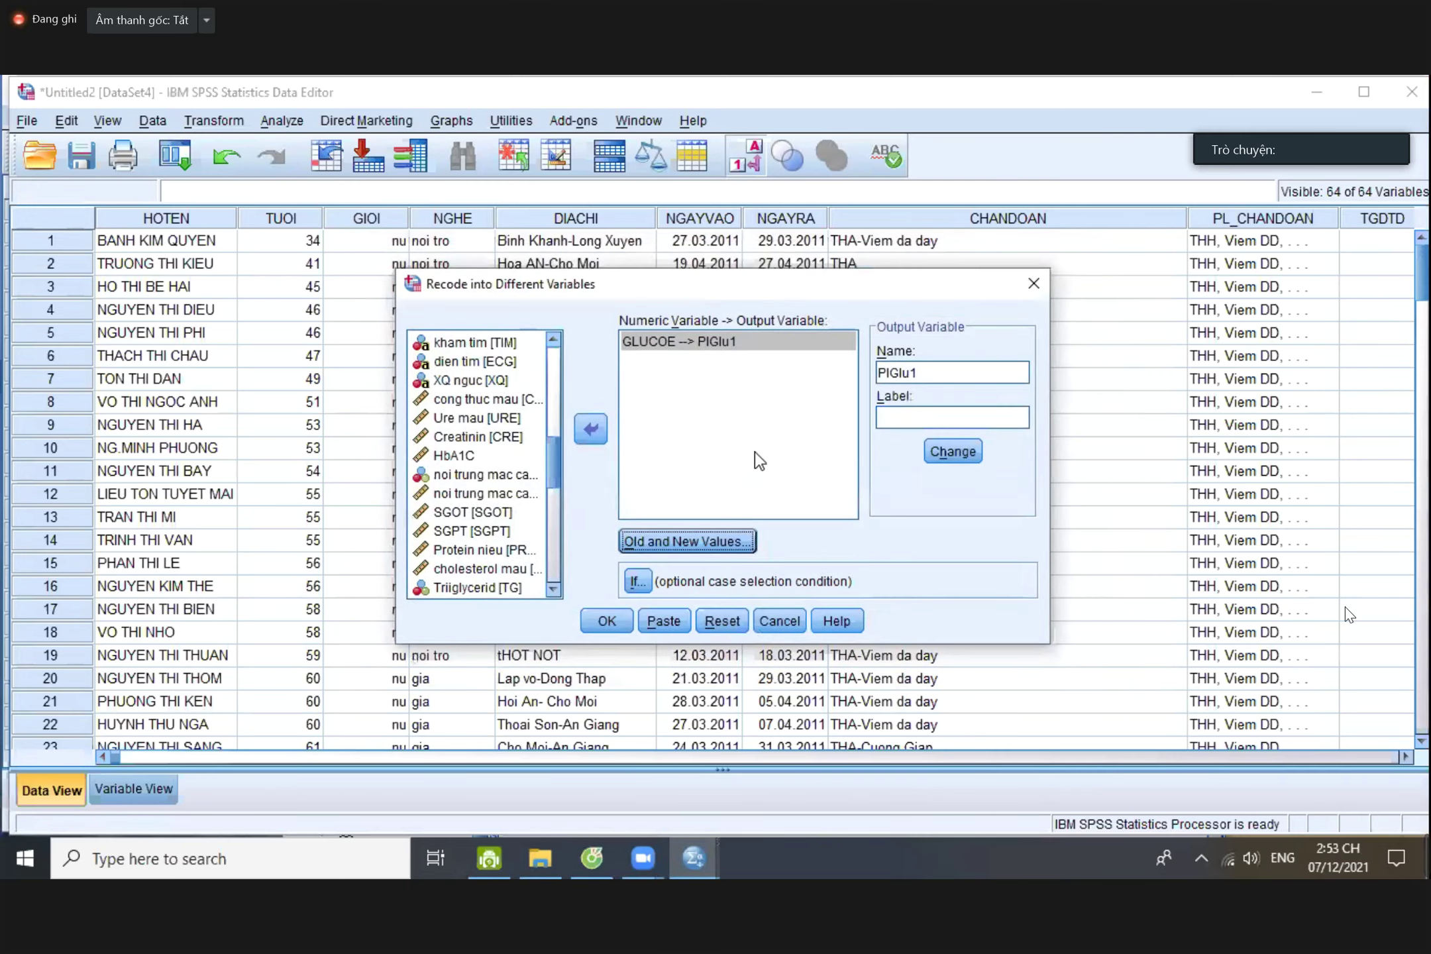
pyautogui.click(607, 620)
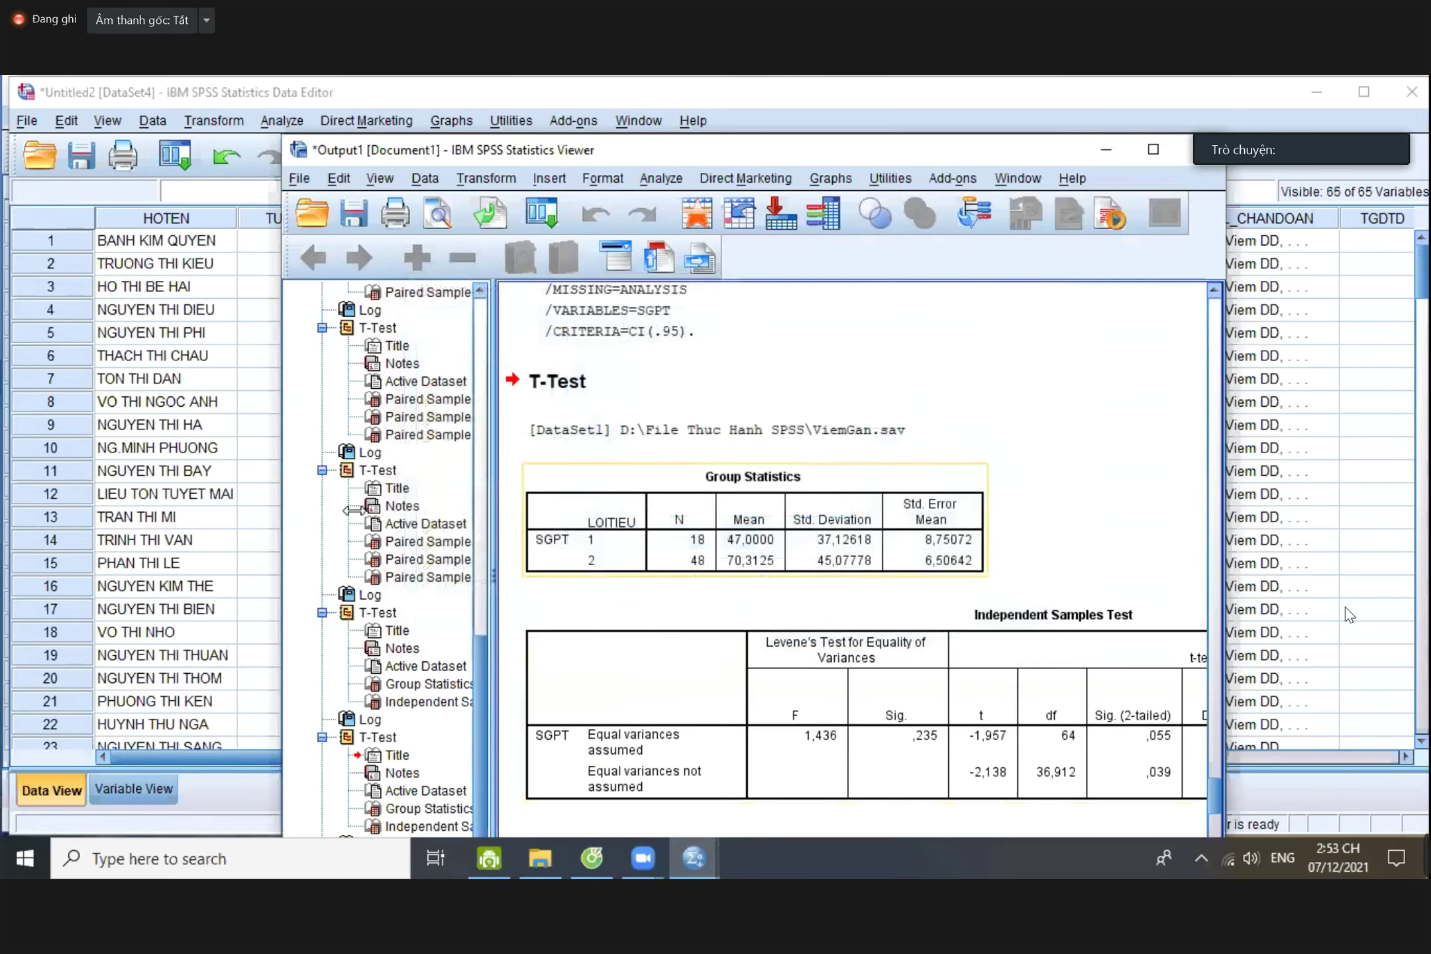
# - Add the value label "Glu<6,4" for value 1 of the PlGlu1 variable
pyautogui.click(166, 585)
pyautogui.scroll(-15, 230, 738)
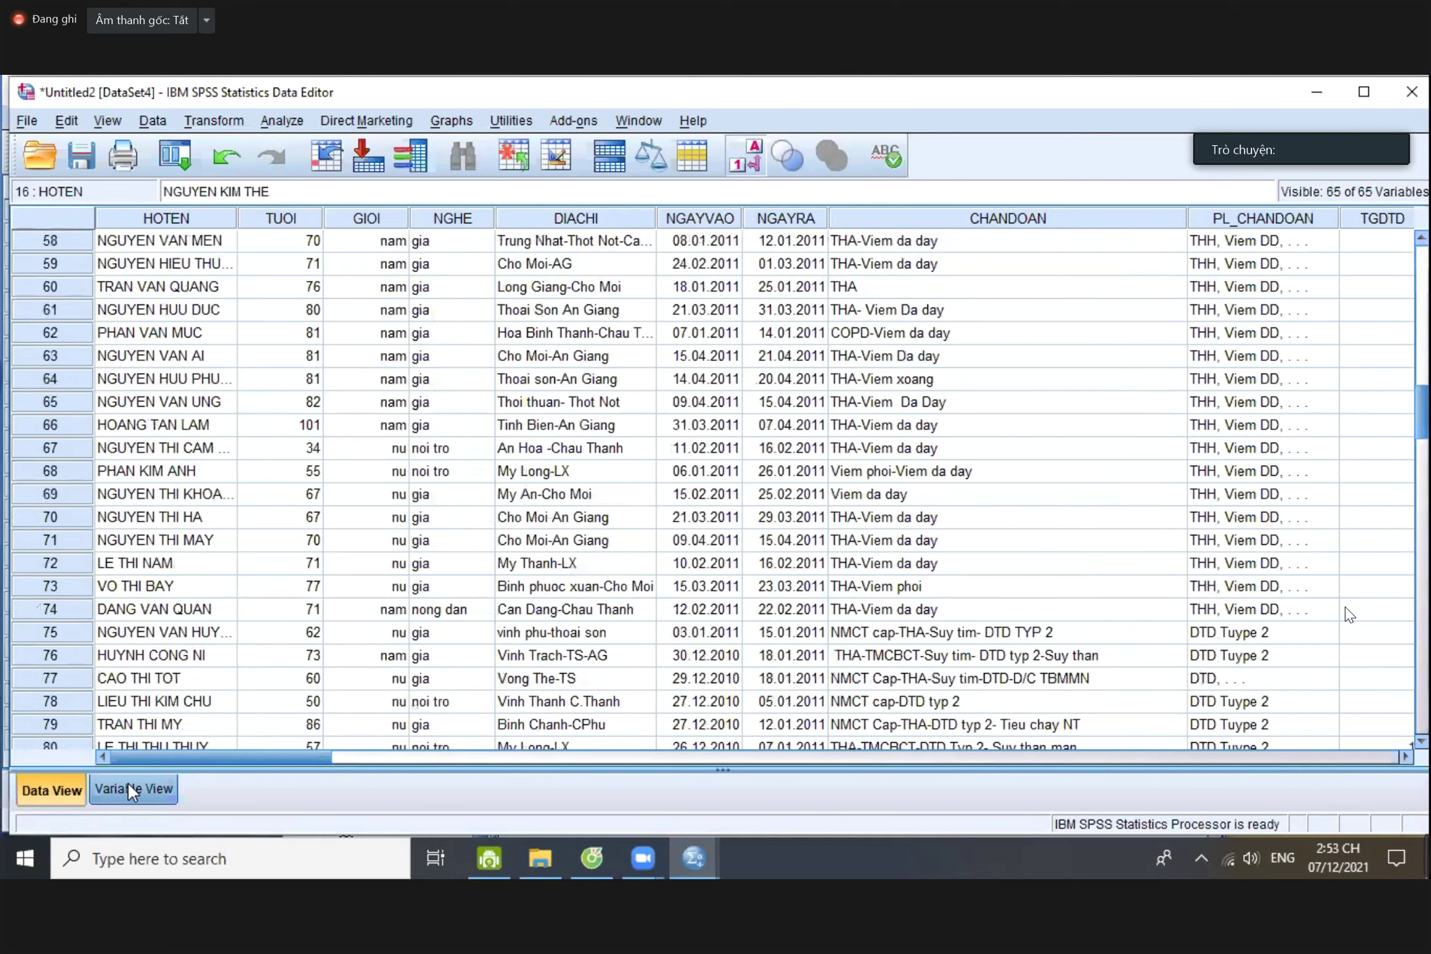
pyautogui.click(130, 785)
pyautogui.click(570, 652)
pyautogui.click(613, 651)
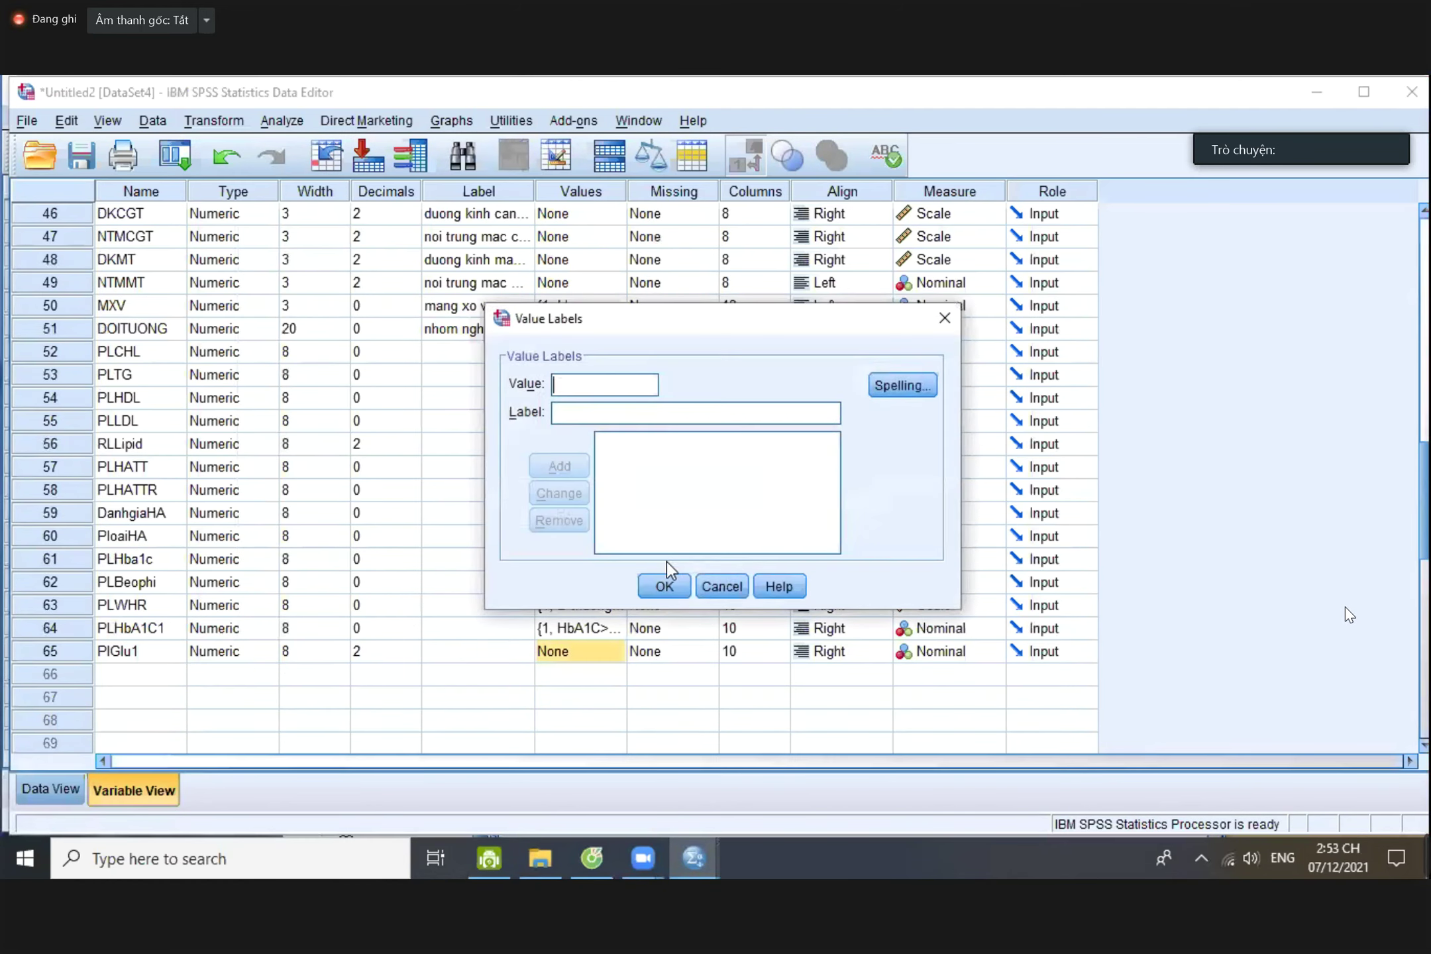
pyautogui.write('1')
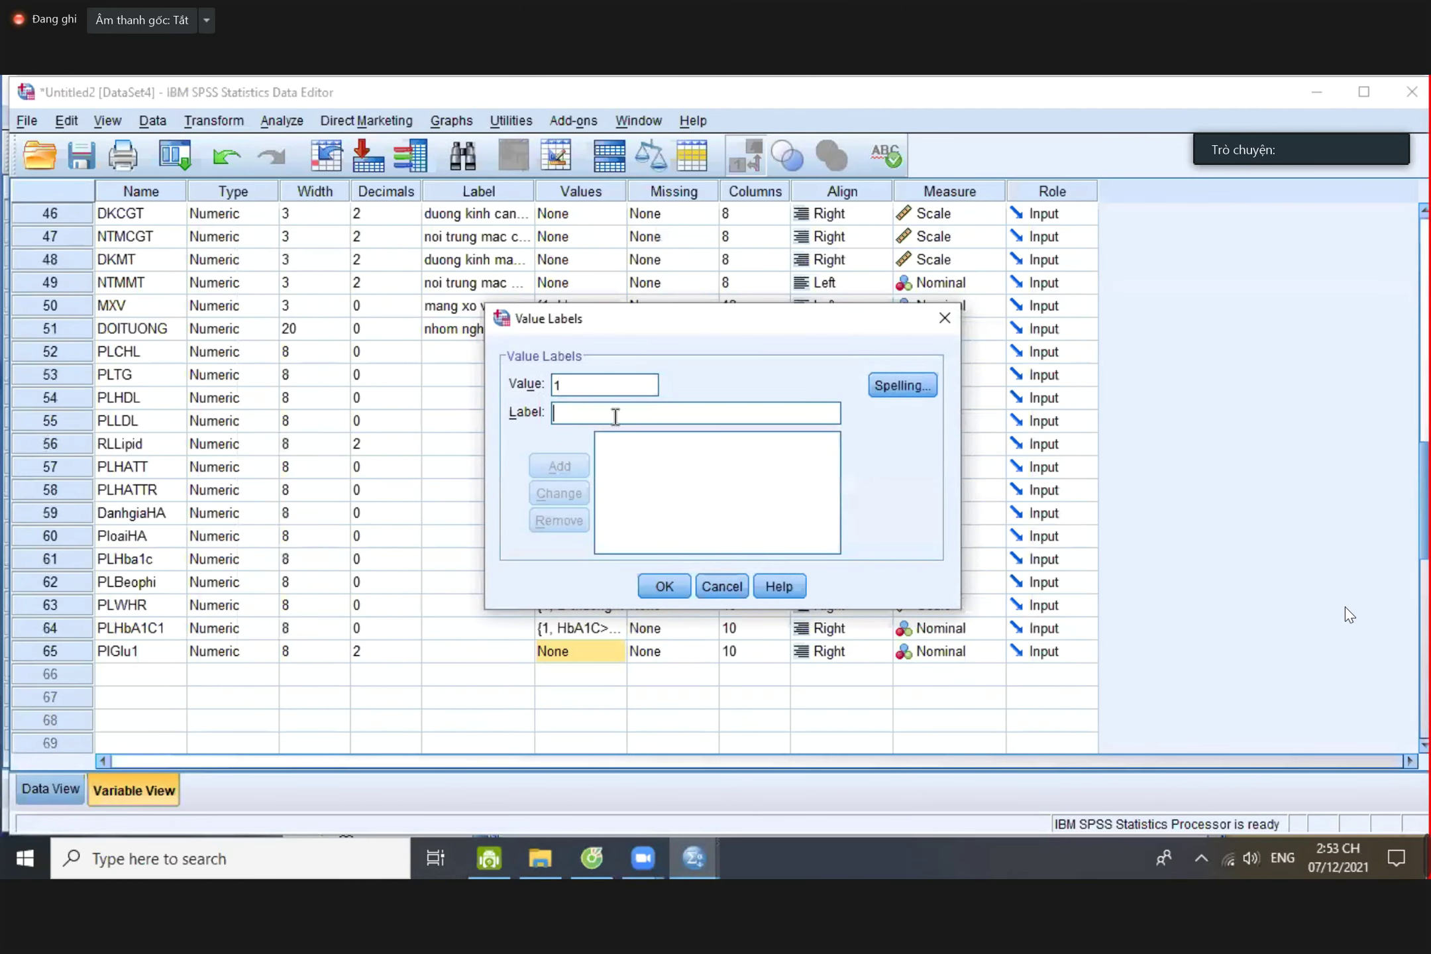
pyautogui.write('Glu')
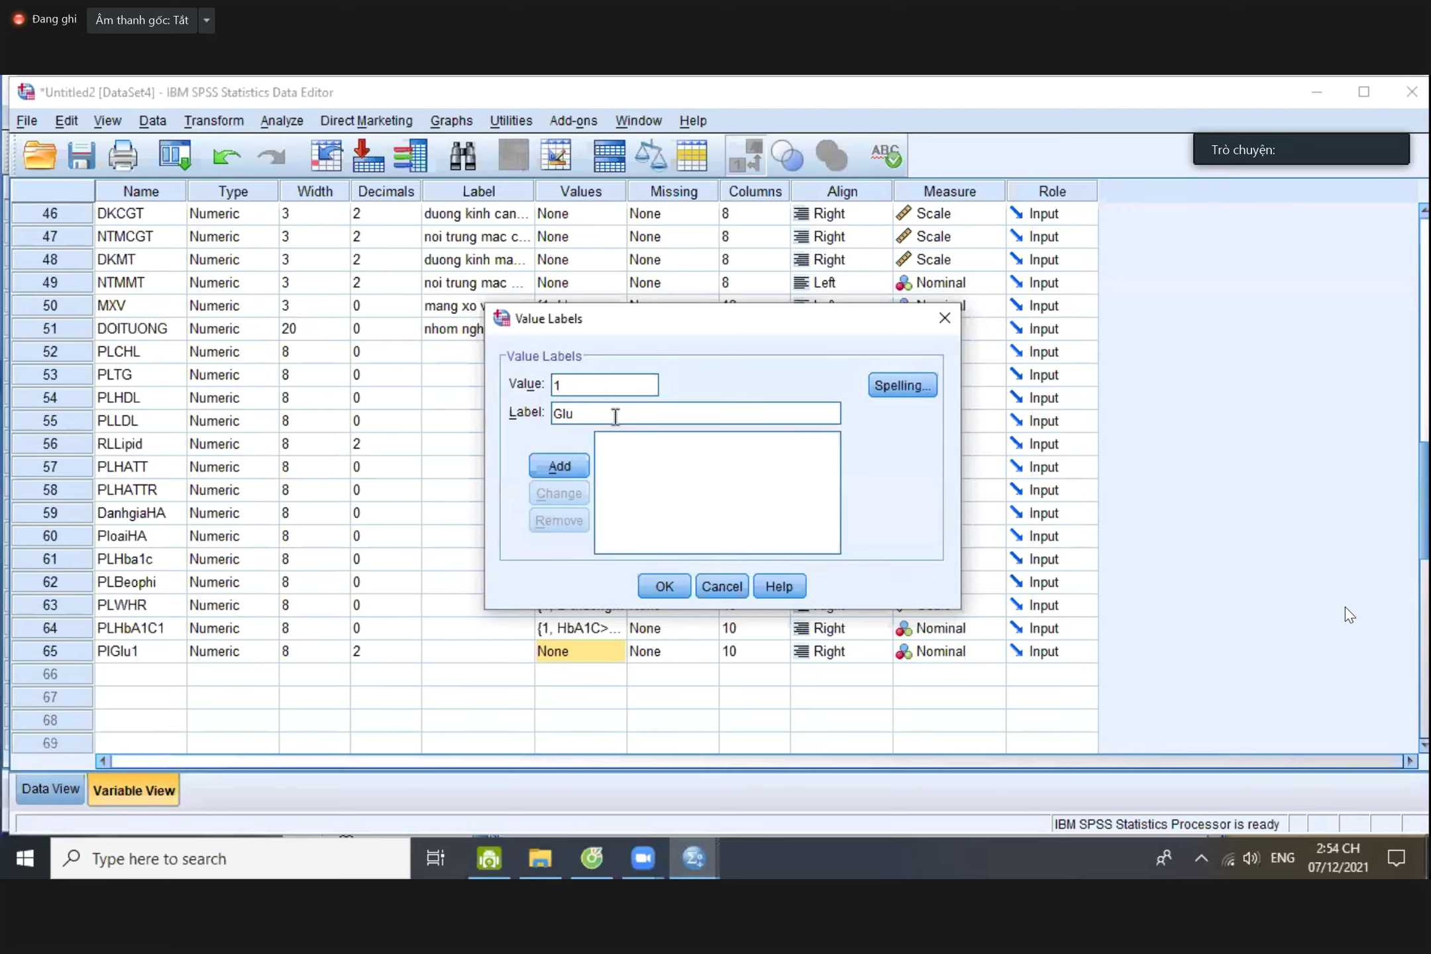
pyautogui.write('<')
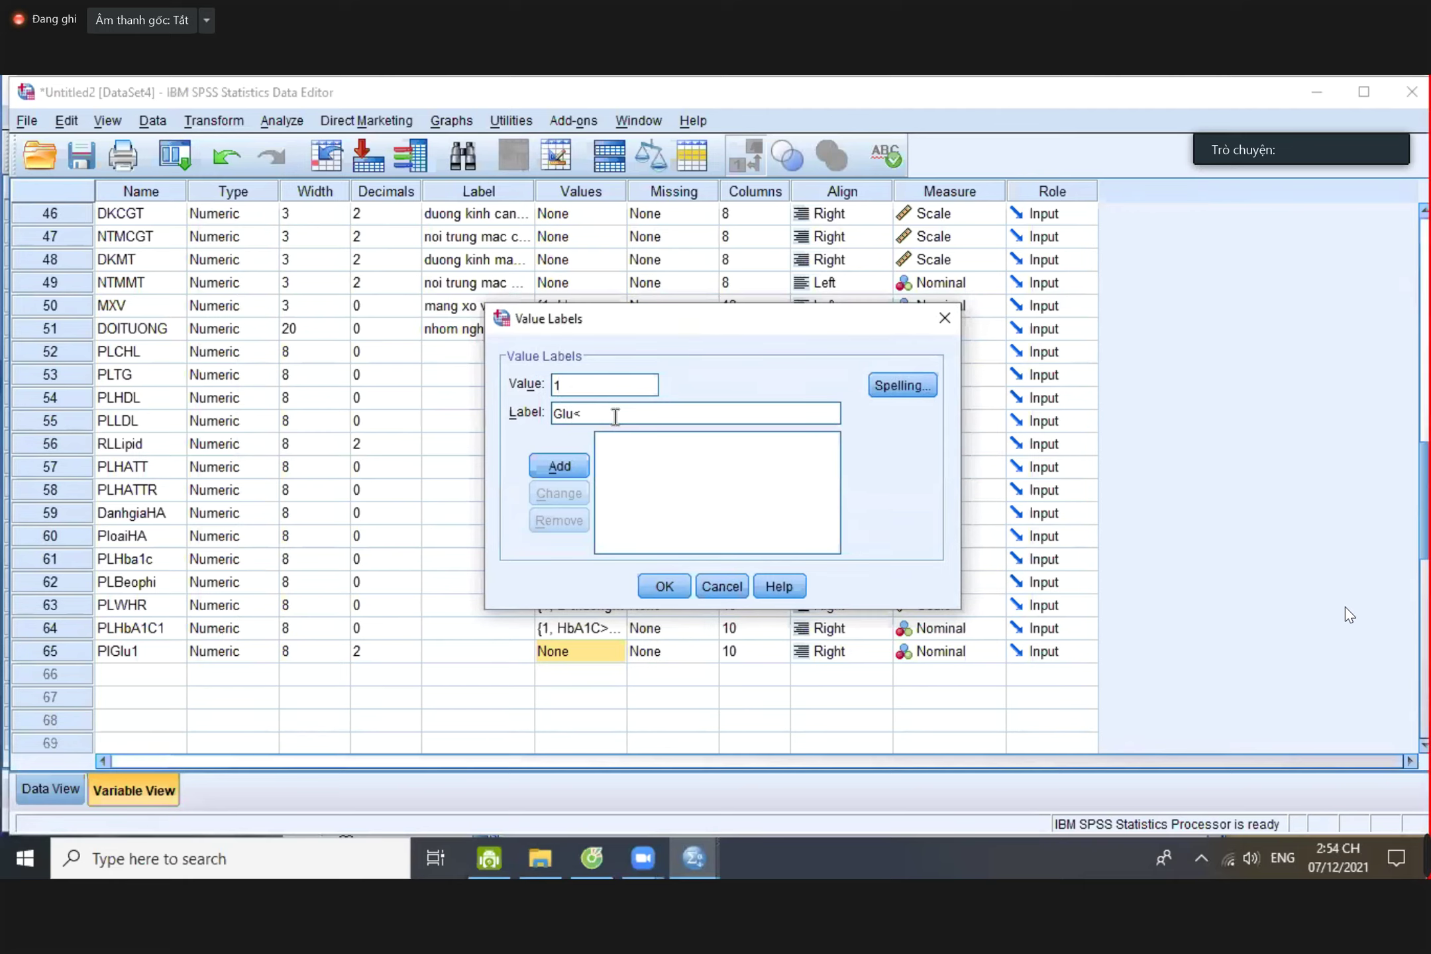
pyautogui.write('6,4')
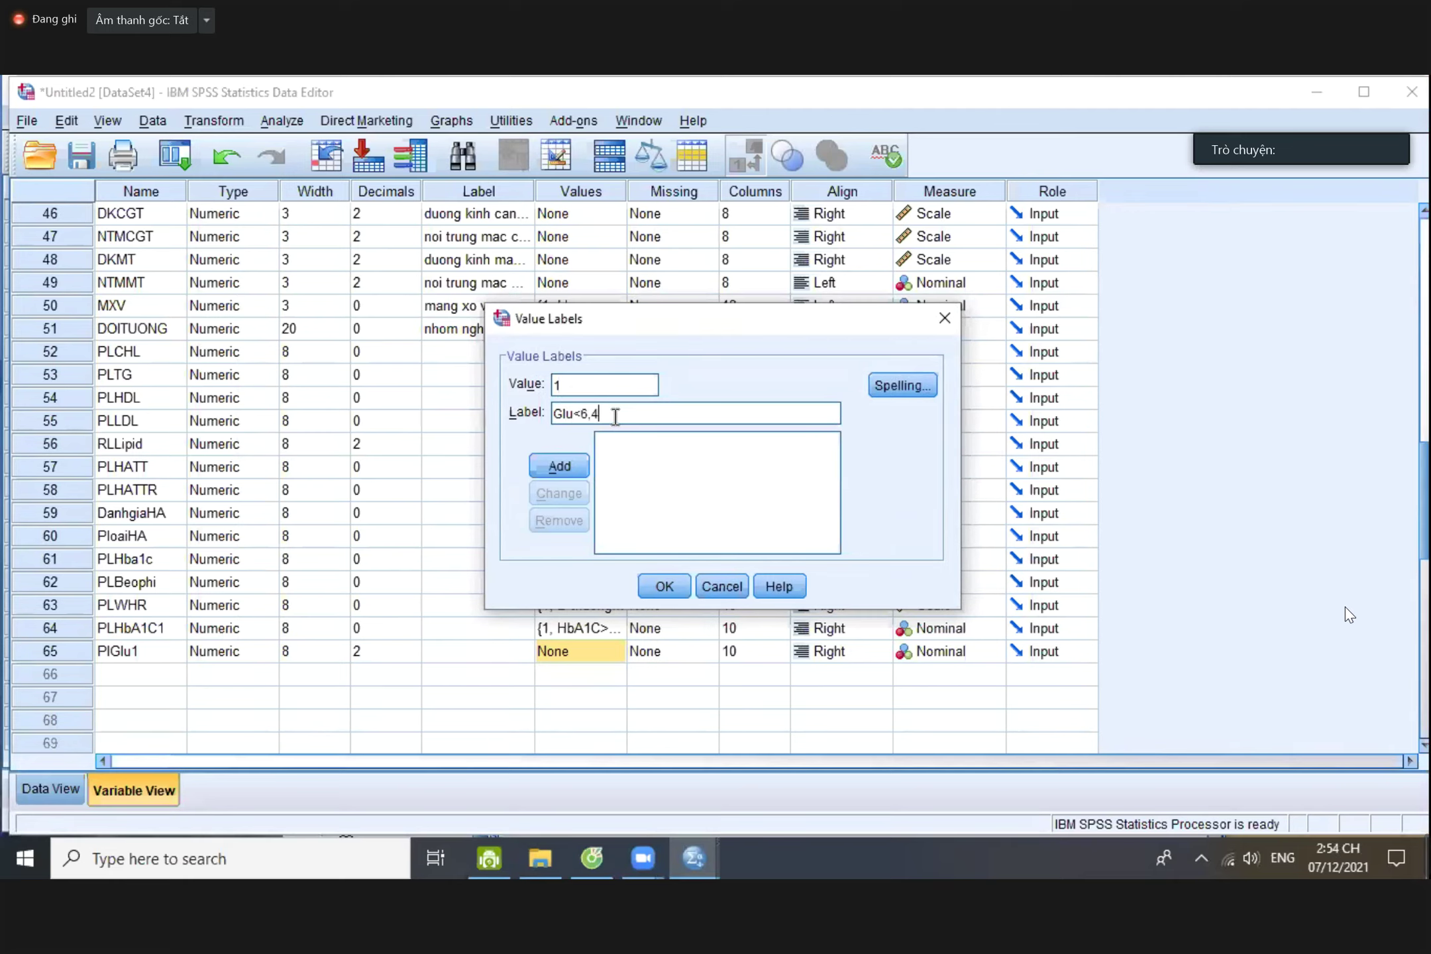
pyautogui.click(567, 463)
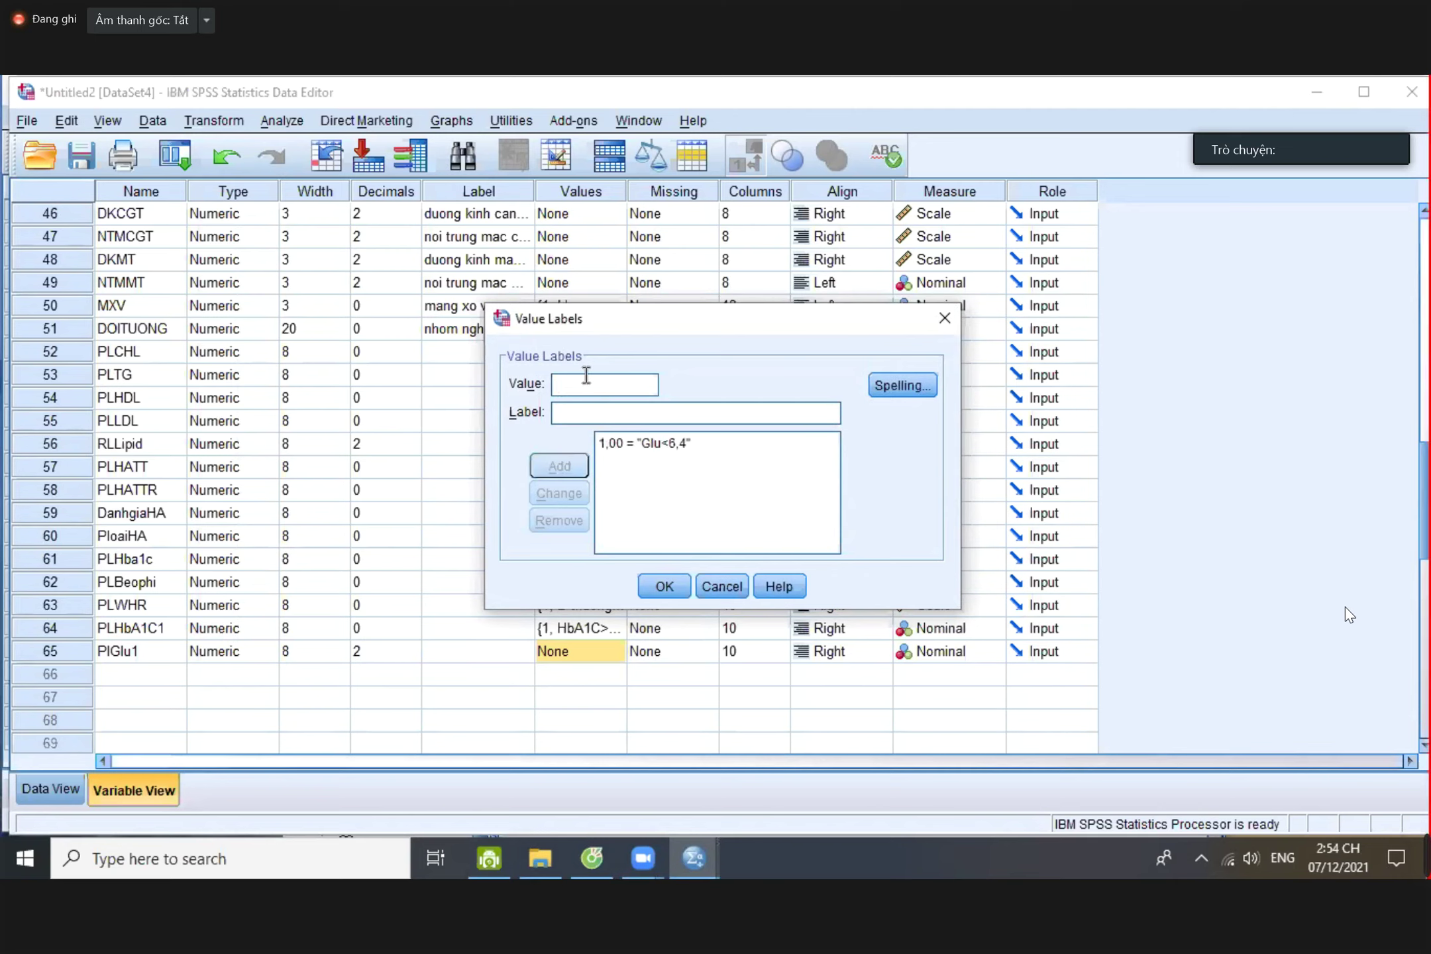
# - Add the value label "6,4<Glu =<10" for value 2 of PlGlu1
pyautogui.write('2')
pyautogui.click(585, 412)
pyautogui.write('Gl')
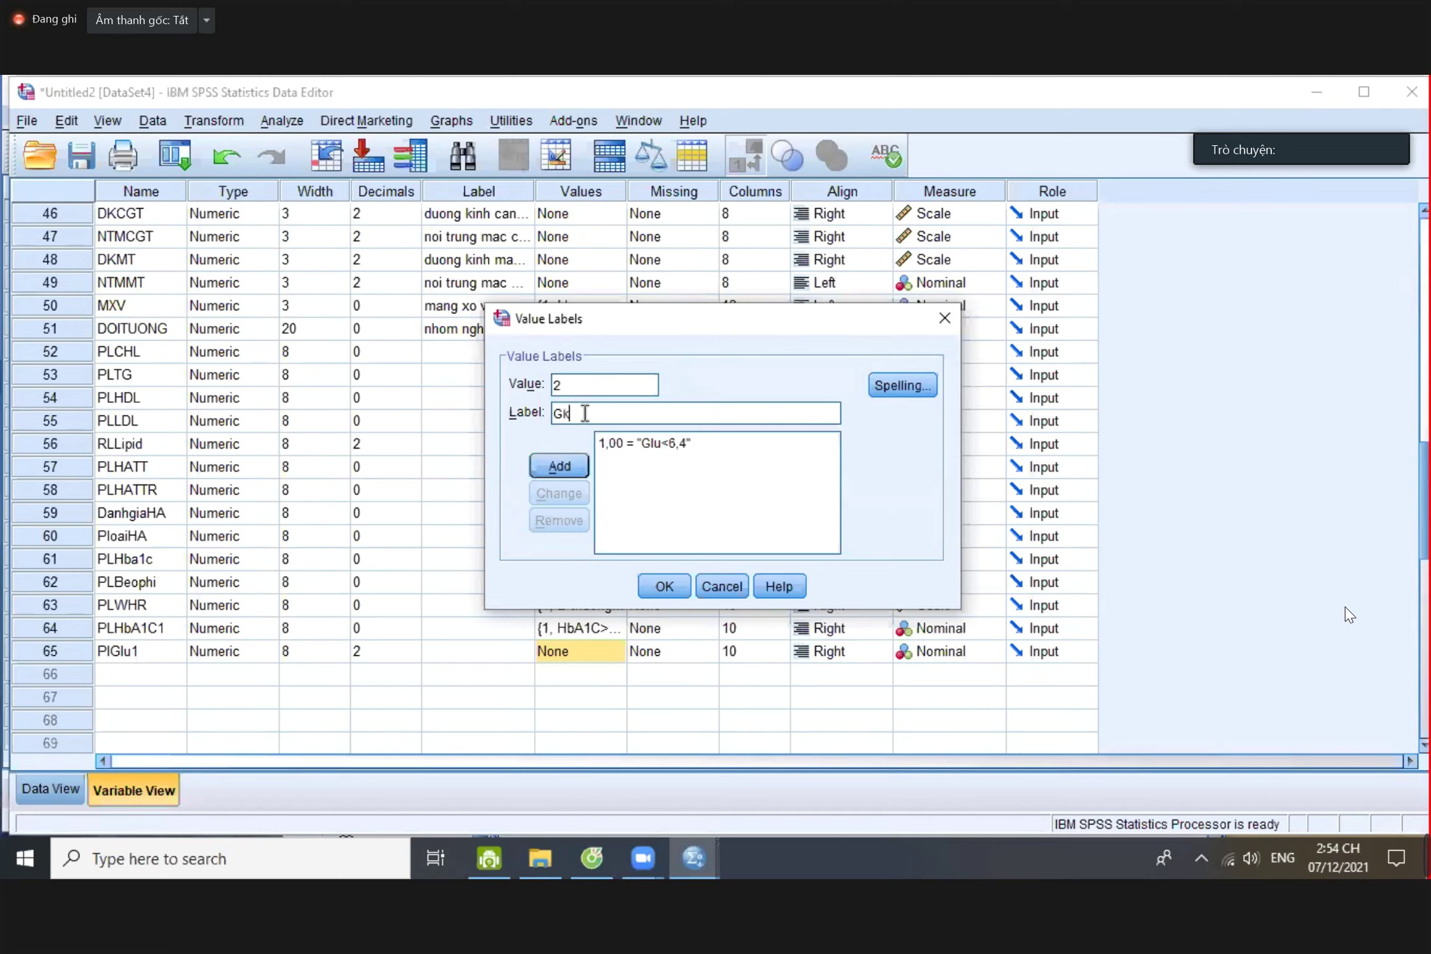
pyautogui.press('BackSpace')
pyautogui.write('lu')
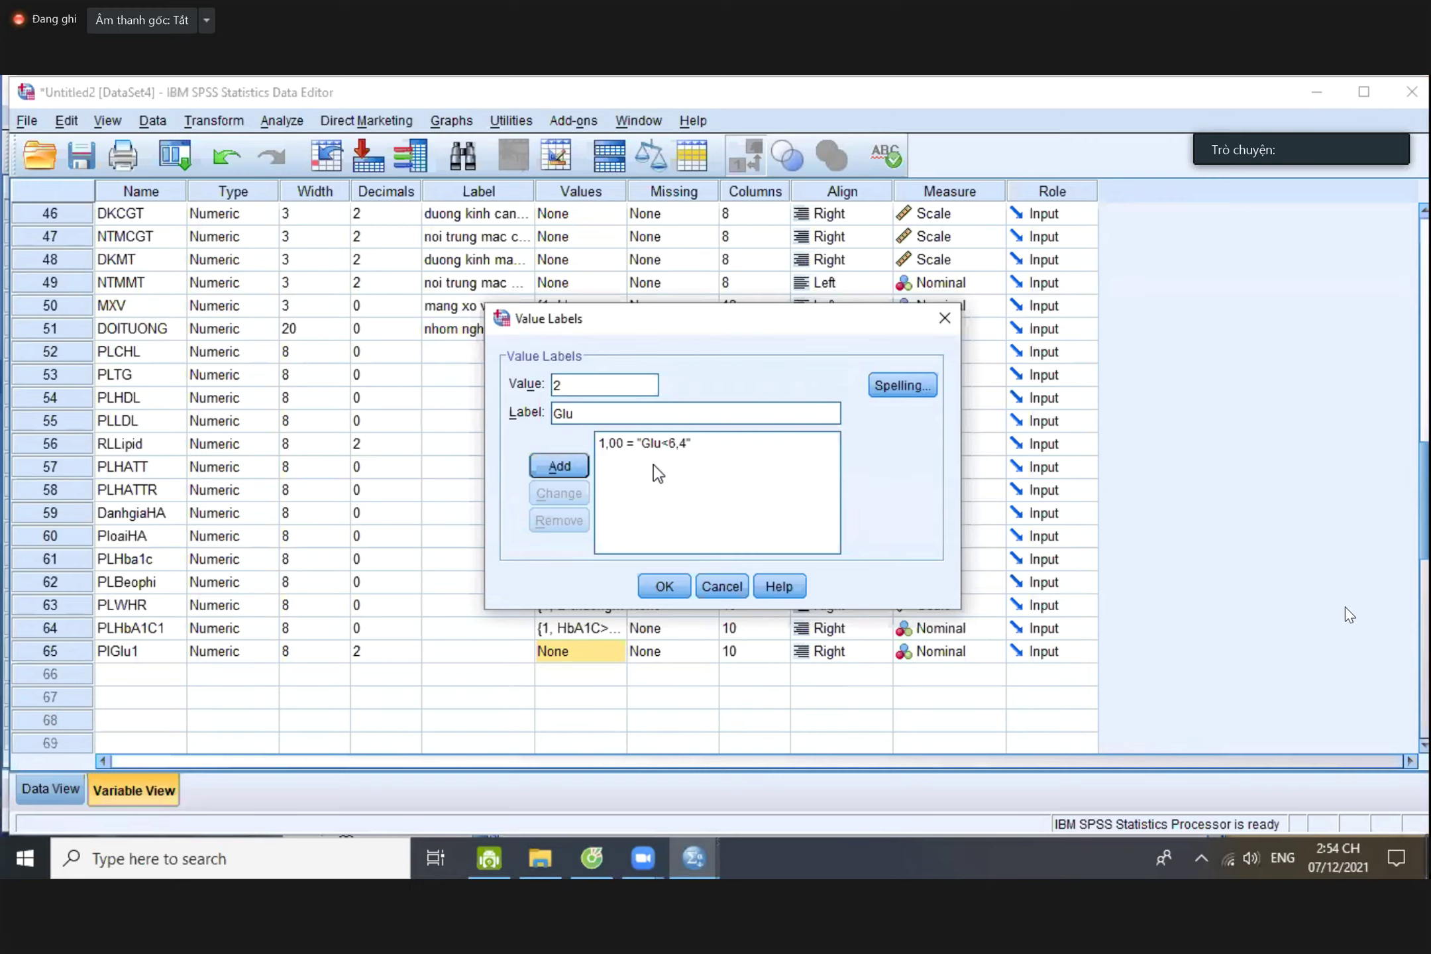
pyautogui.write(' =<10')
pyautogui.click(553, 411)
pyautogui.write('6')
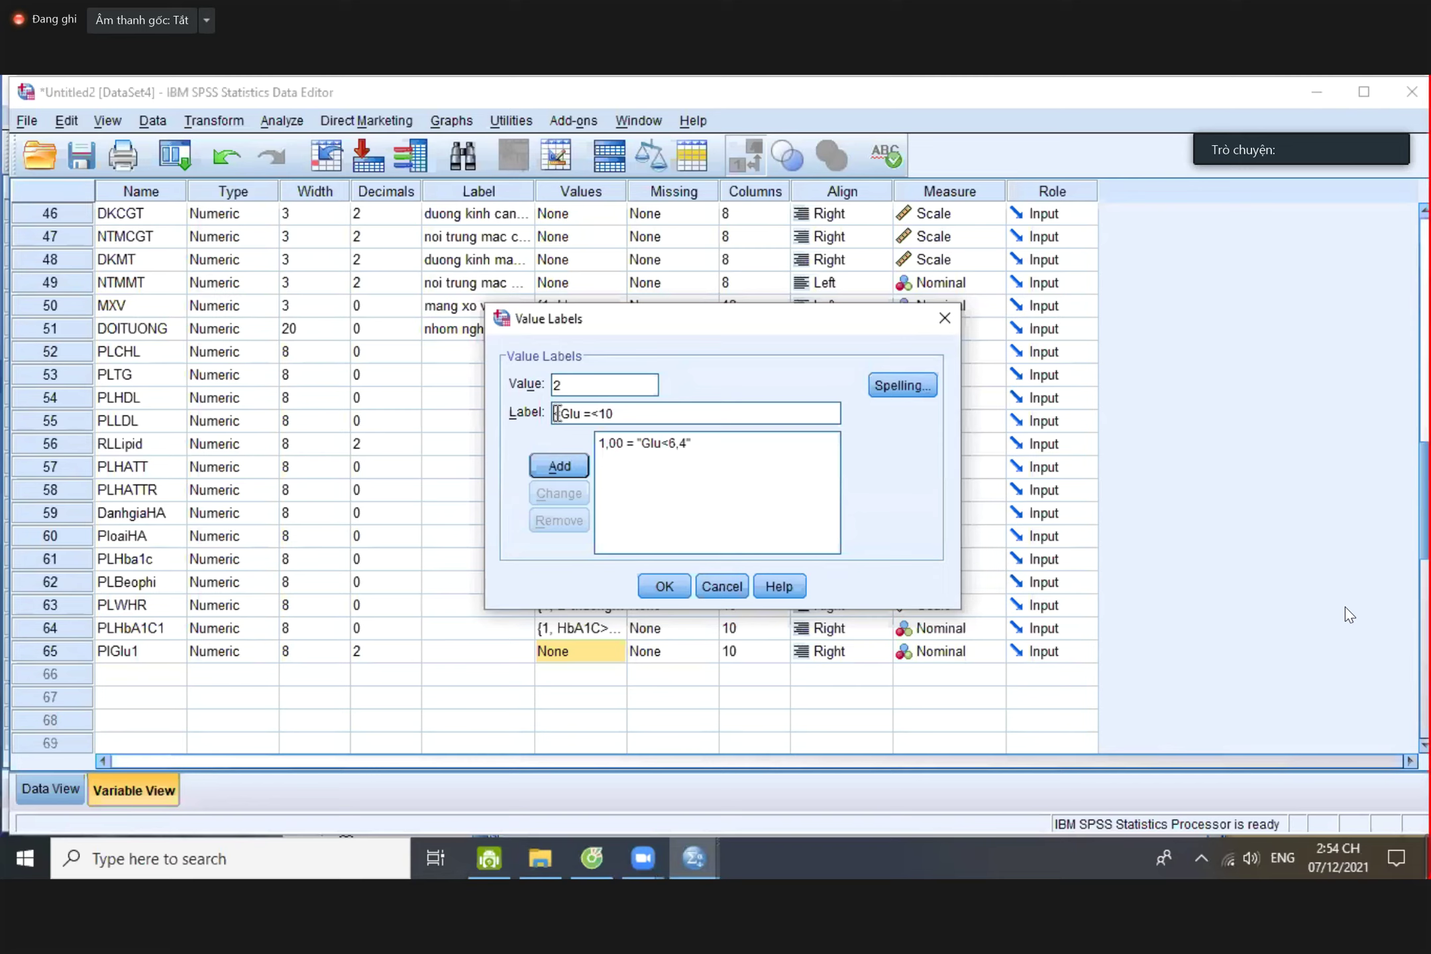
pyautogui.write(',4<')
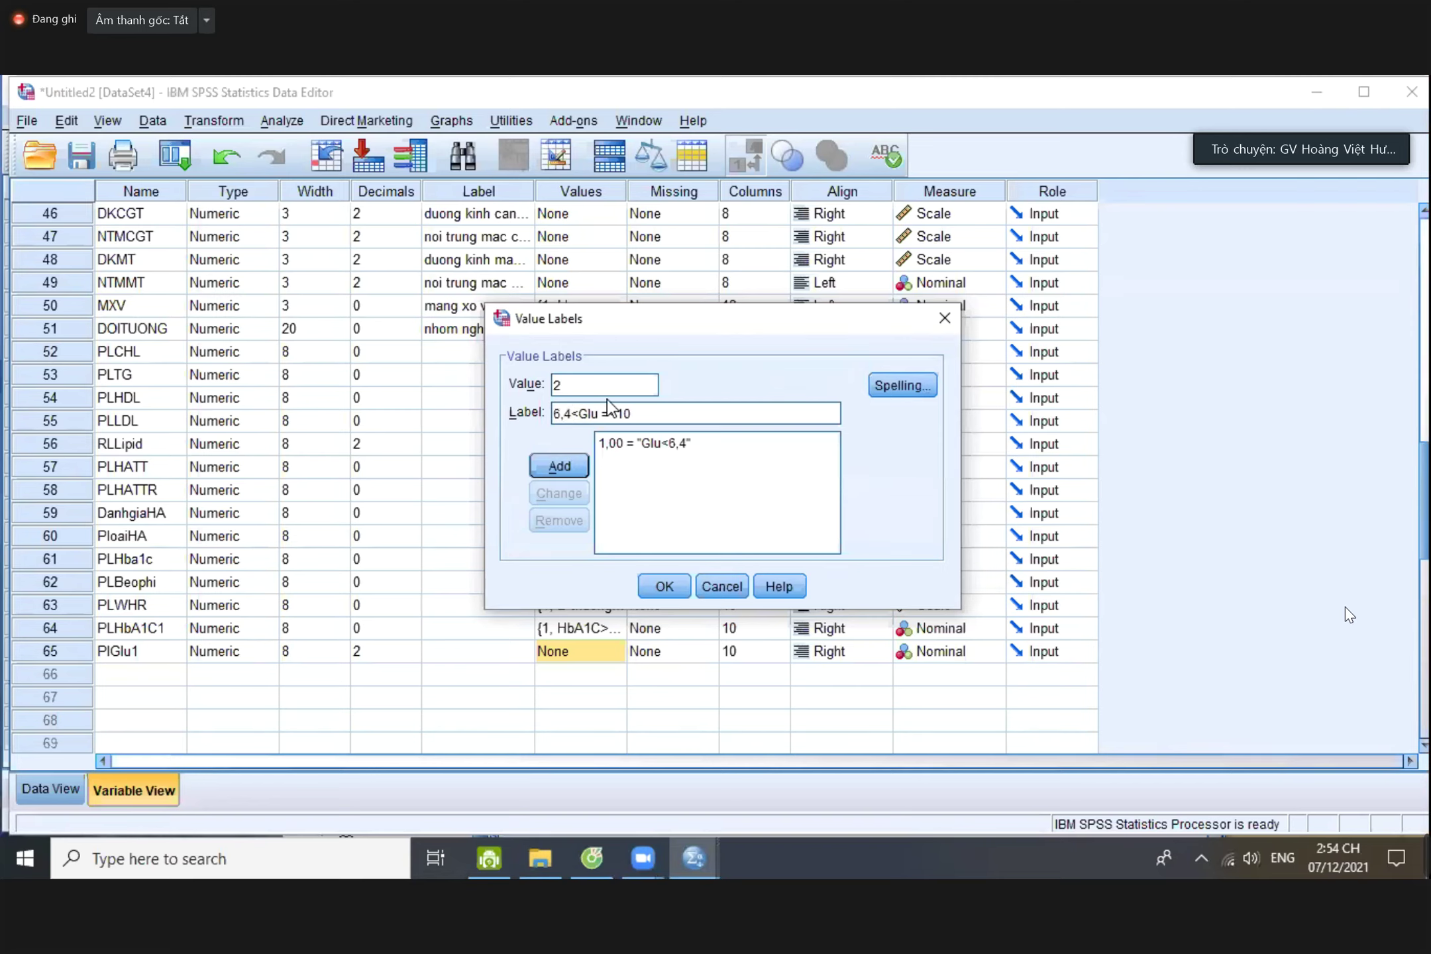
pyautogui.click(561, 467)
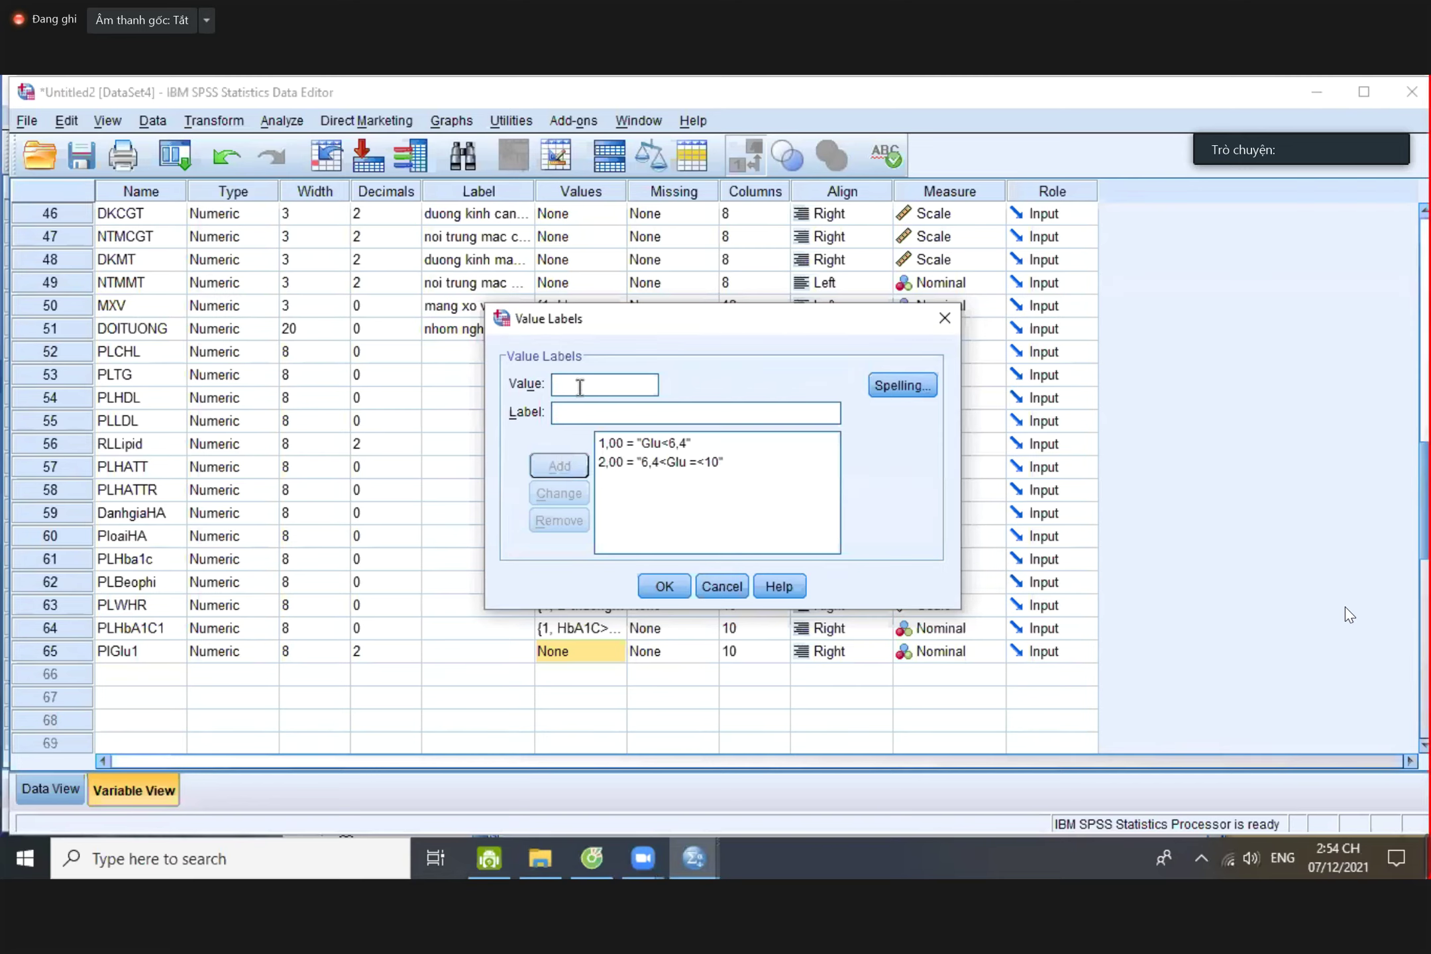
# - Add the value label "Glu>10" for value 3 of PlGlu1, apply the labels and return to the data records
pyautogui.write('3')
pyautogui.click(576, 411)
pyautogui.write('Glu')
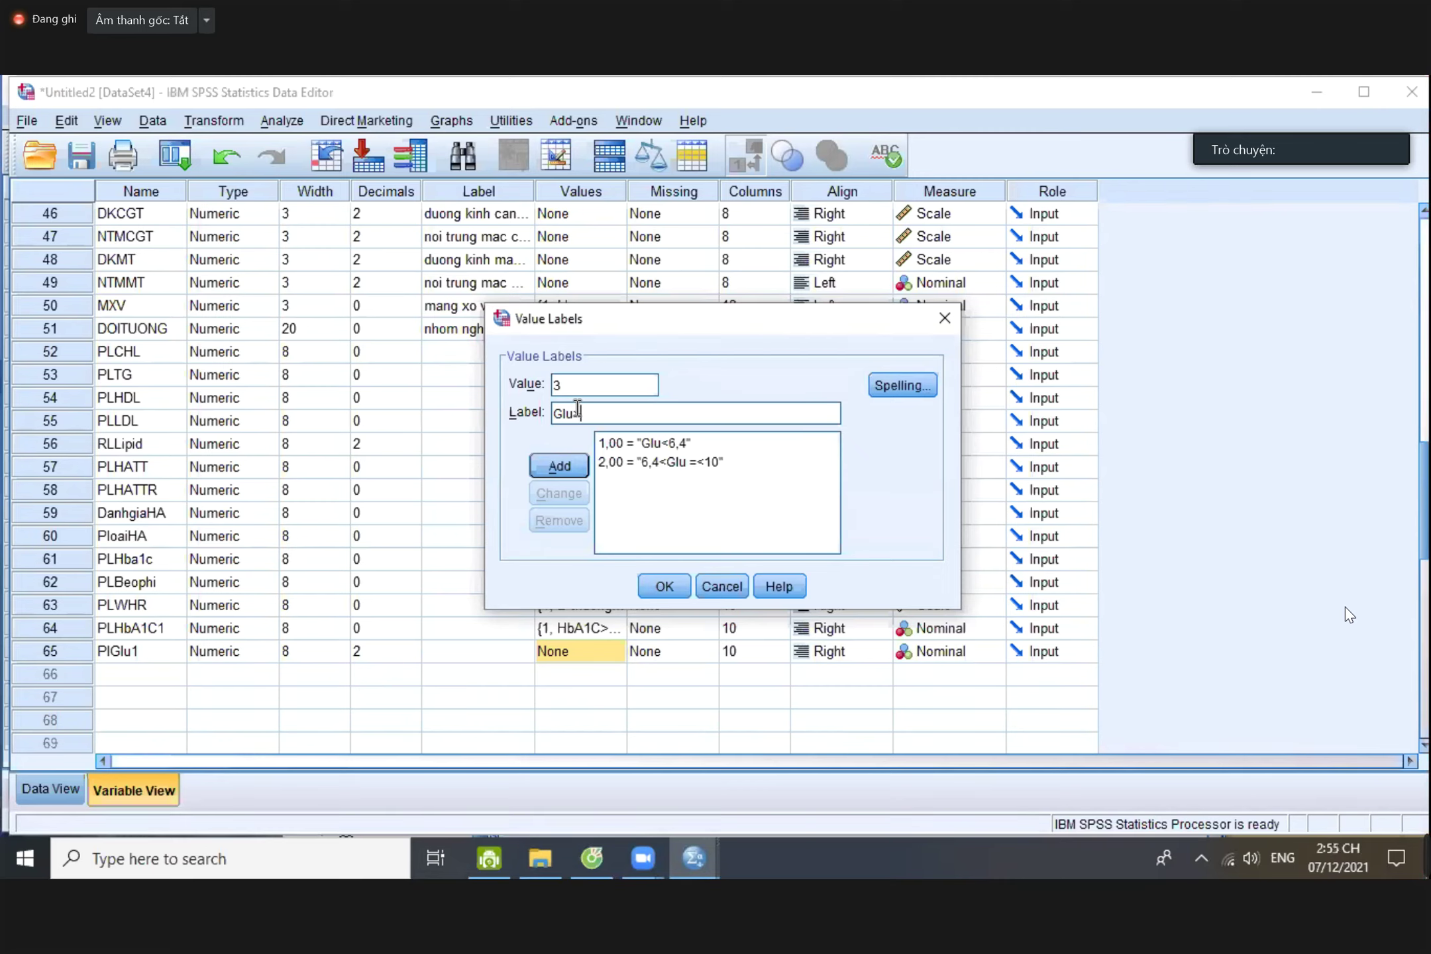
pyautogui.write('>10')
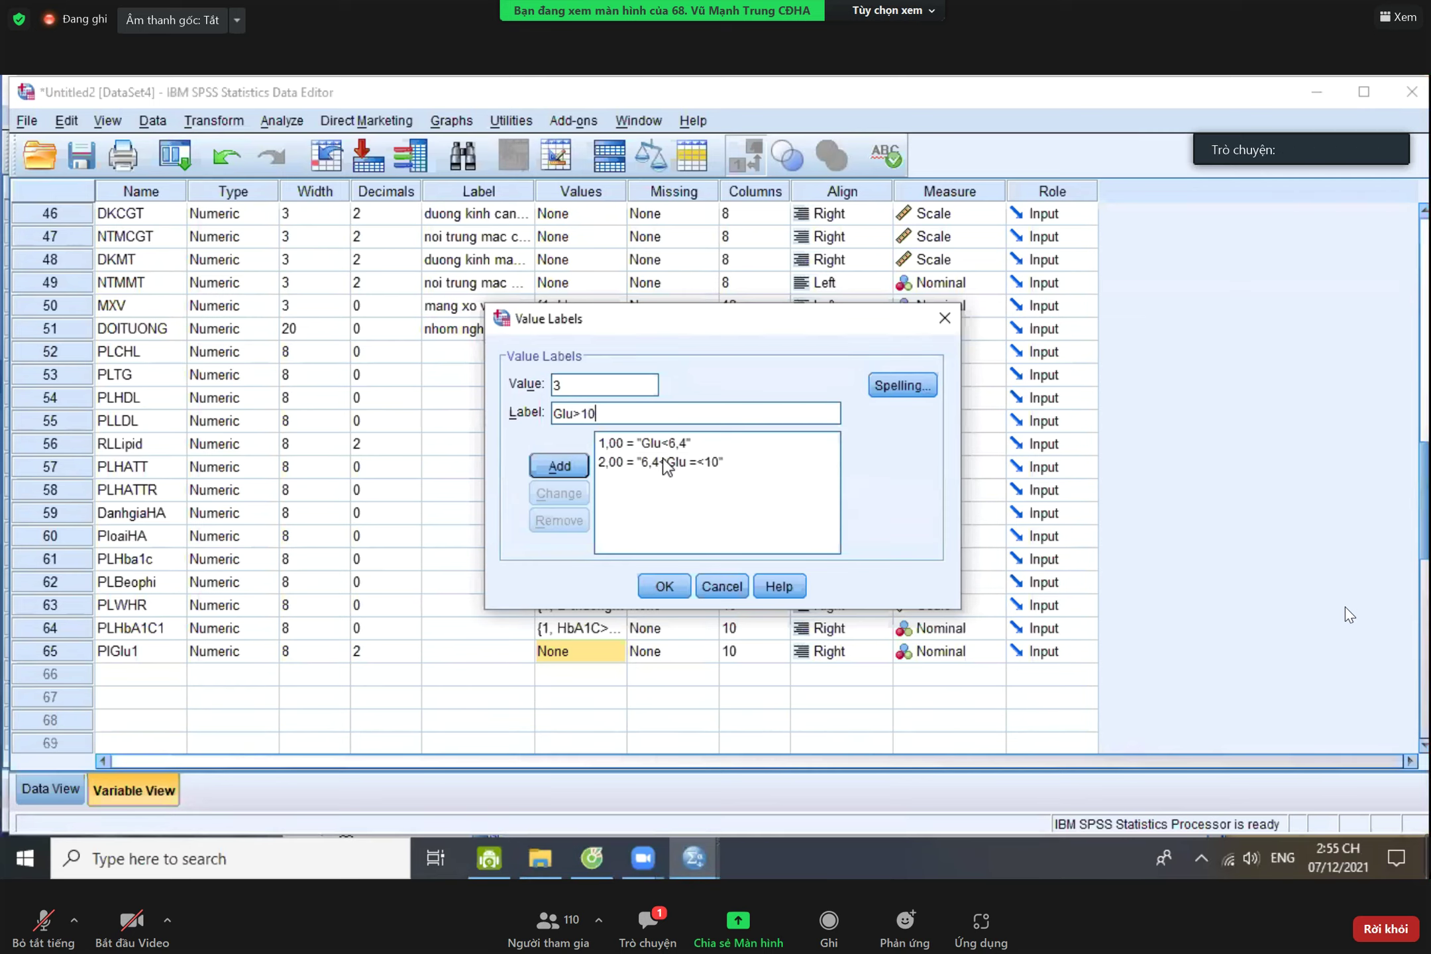
pyautogui.click(576, 465)
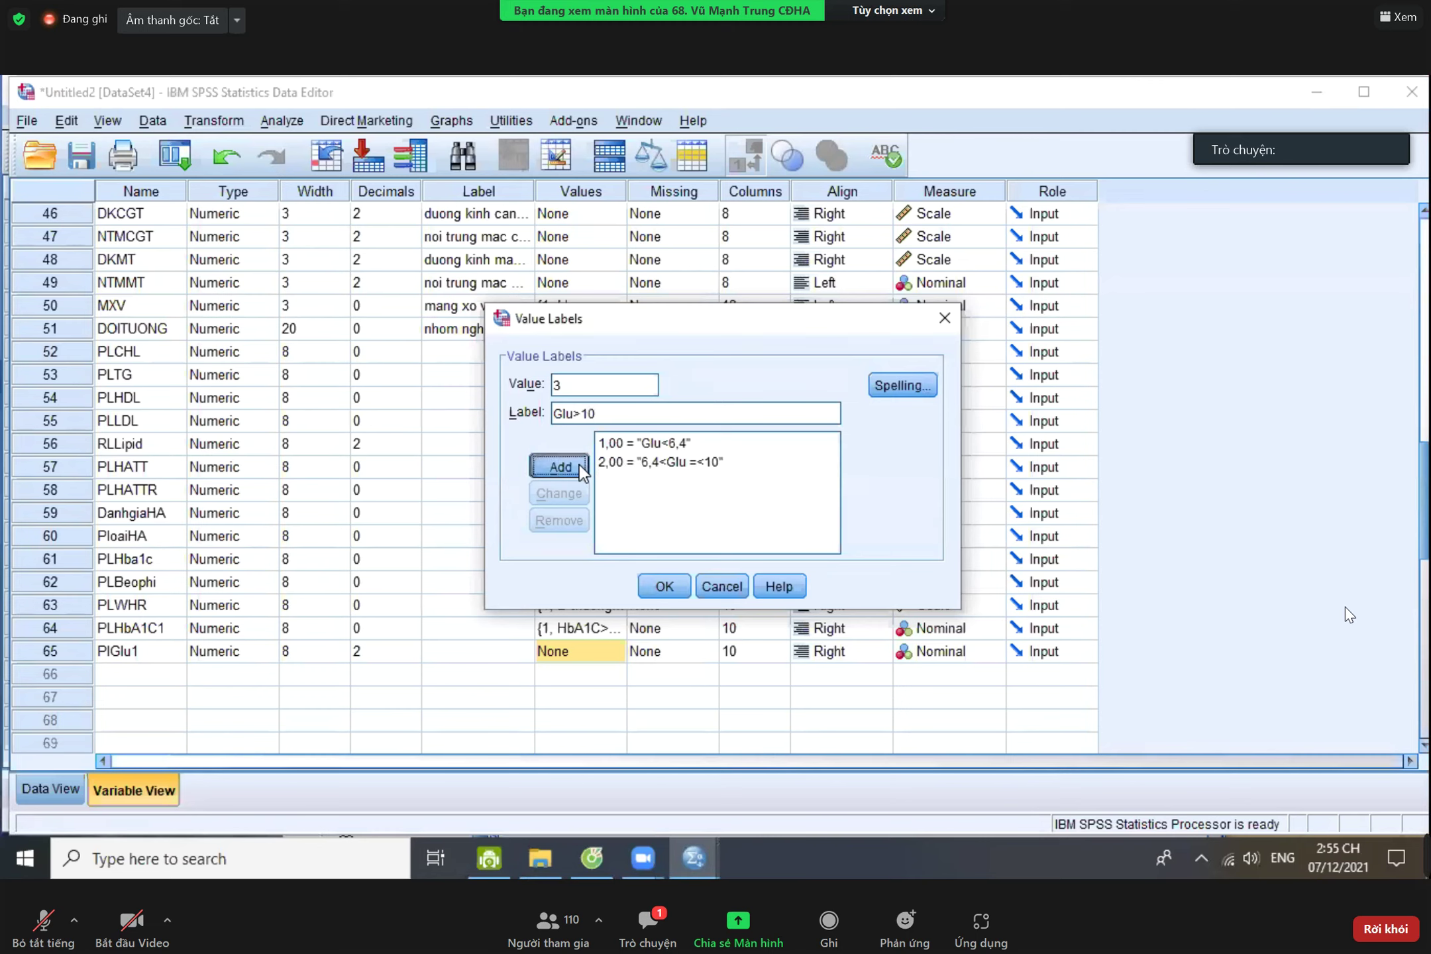
pyautogui.click(665, 591)
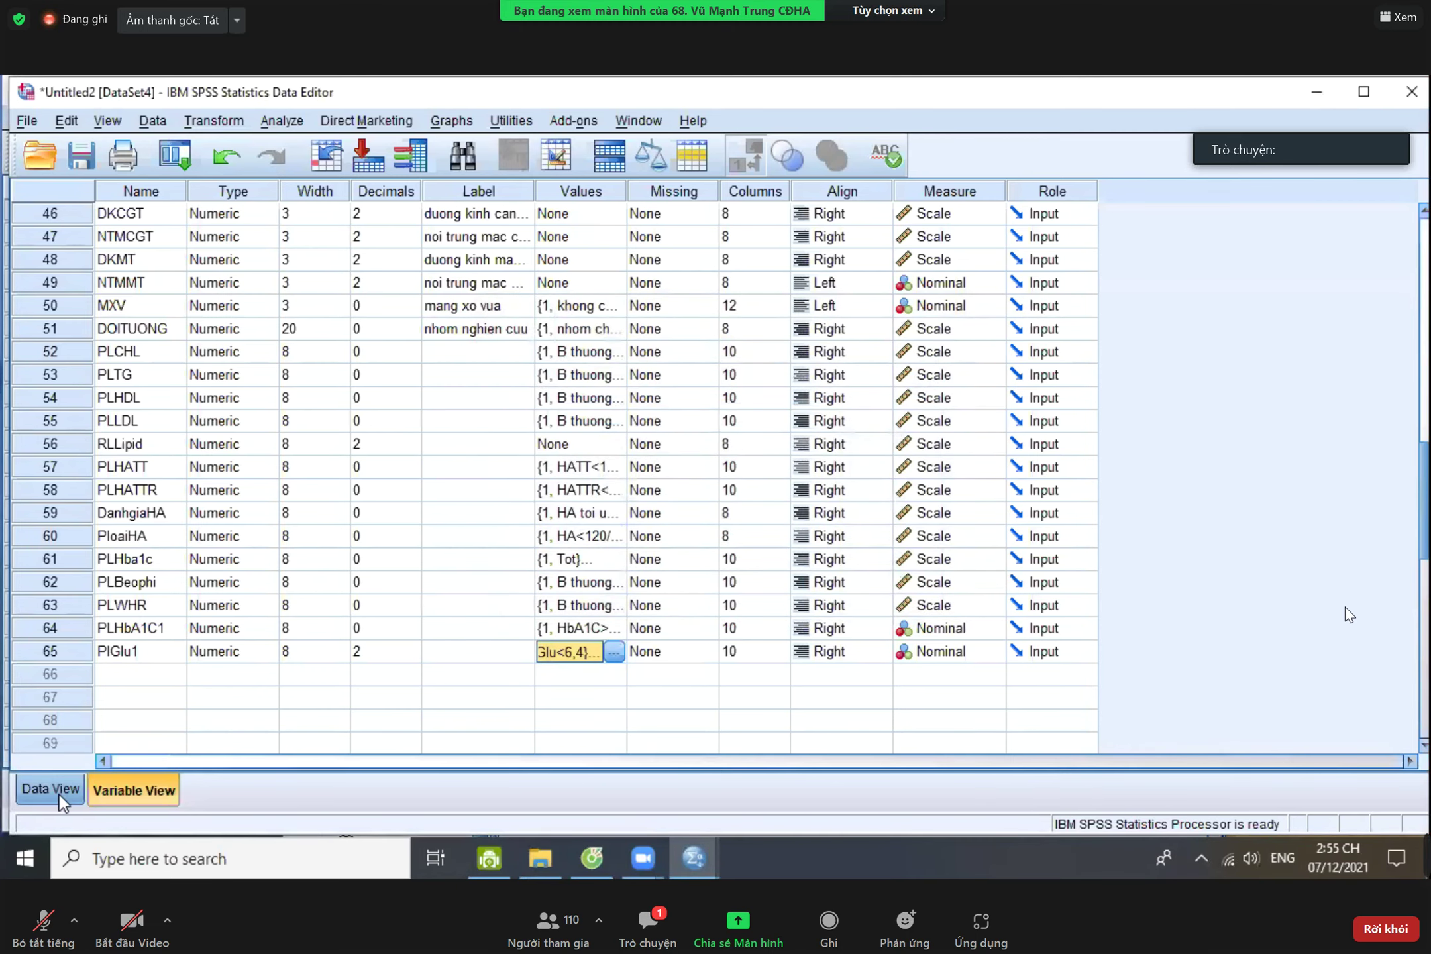
pyautogui.click(59, 789)
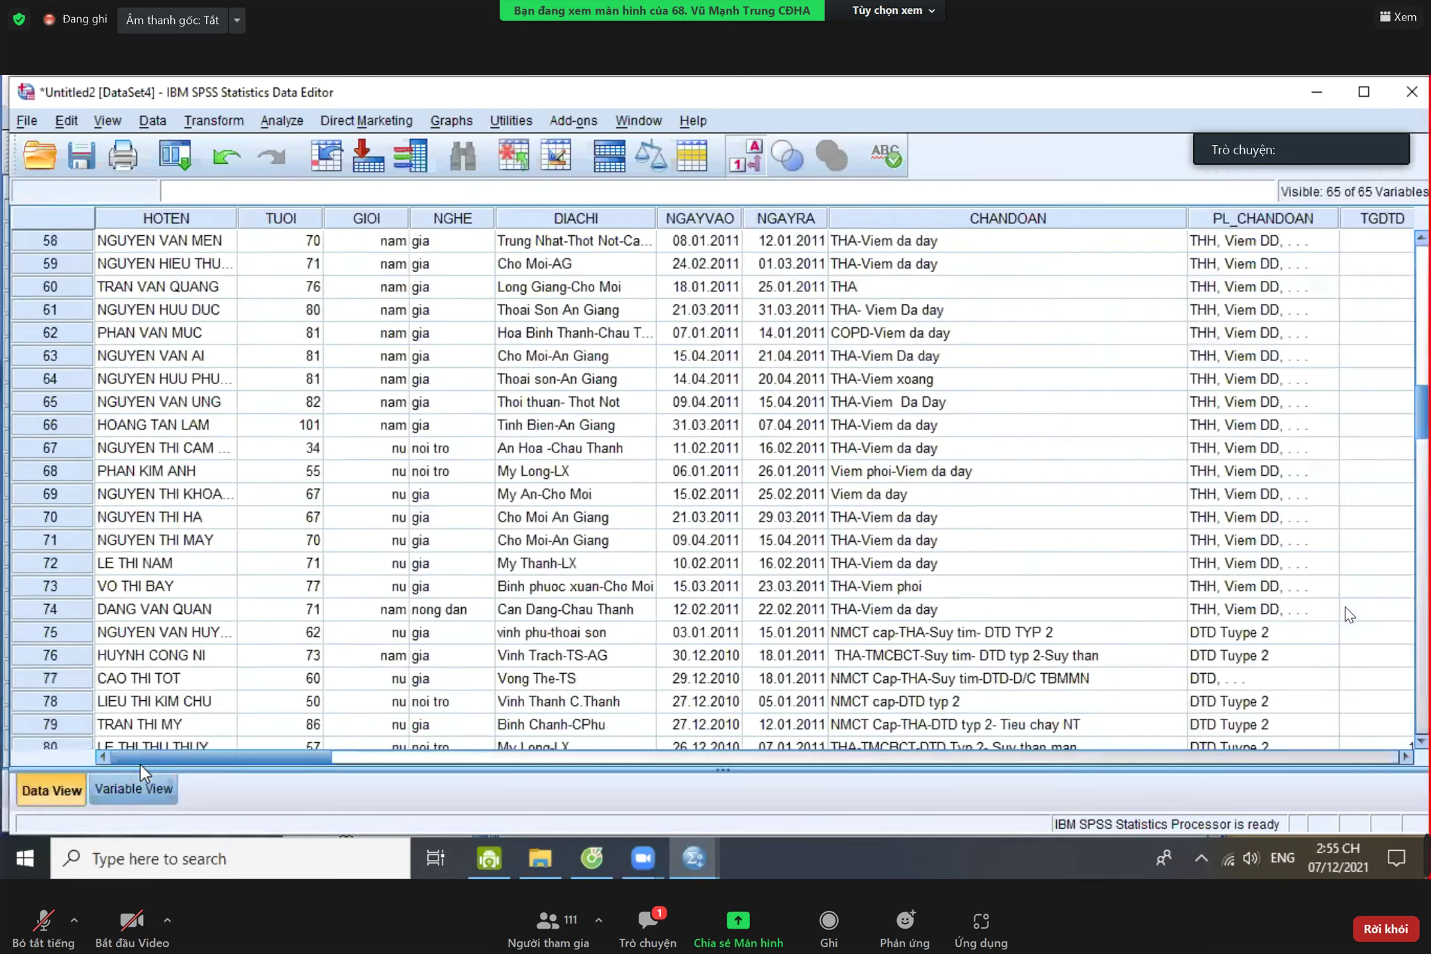
pyautogui.click(282, 121)
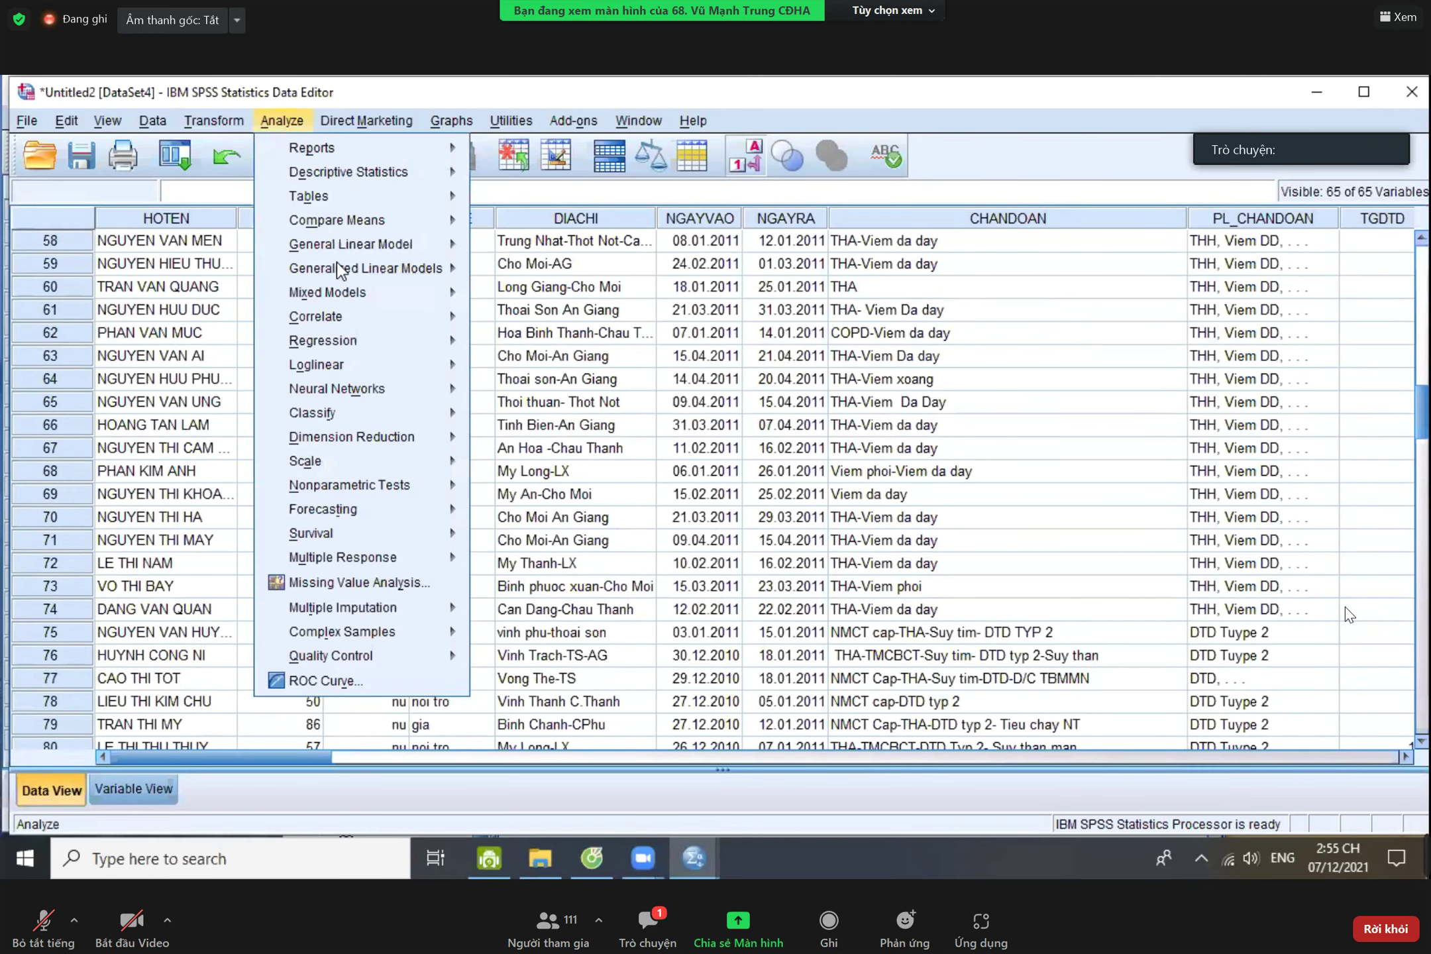
pyautogui.moveTo(401, 486)
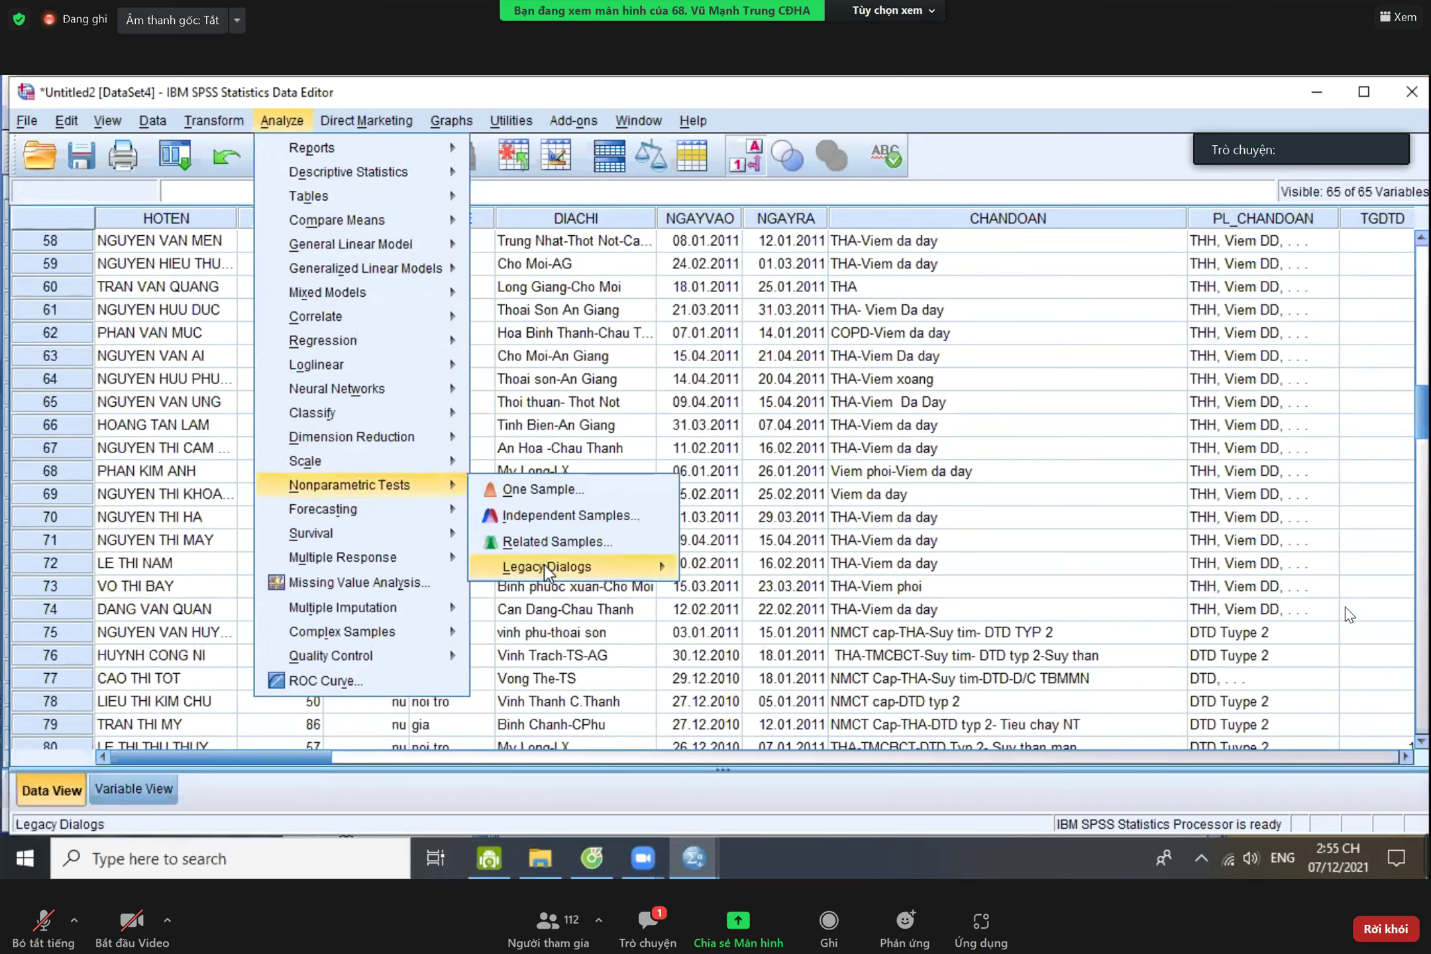
pyautogui.moveTo(550, 568)
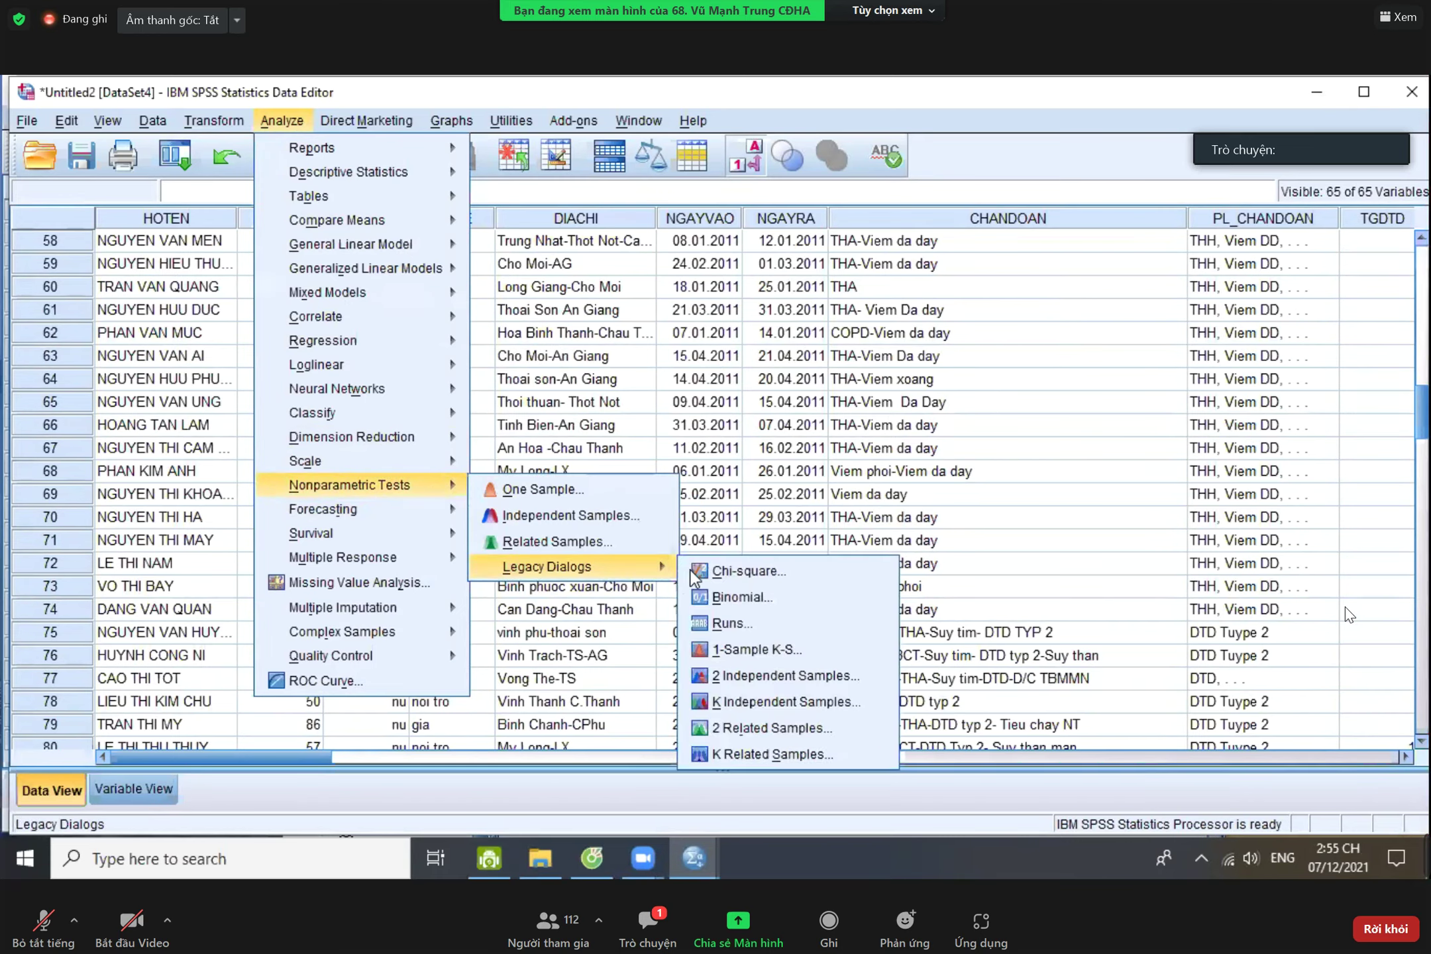
pyautogui.click(708, 574)
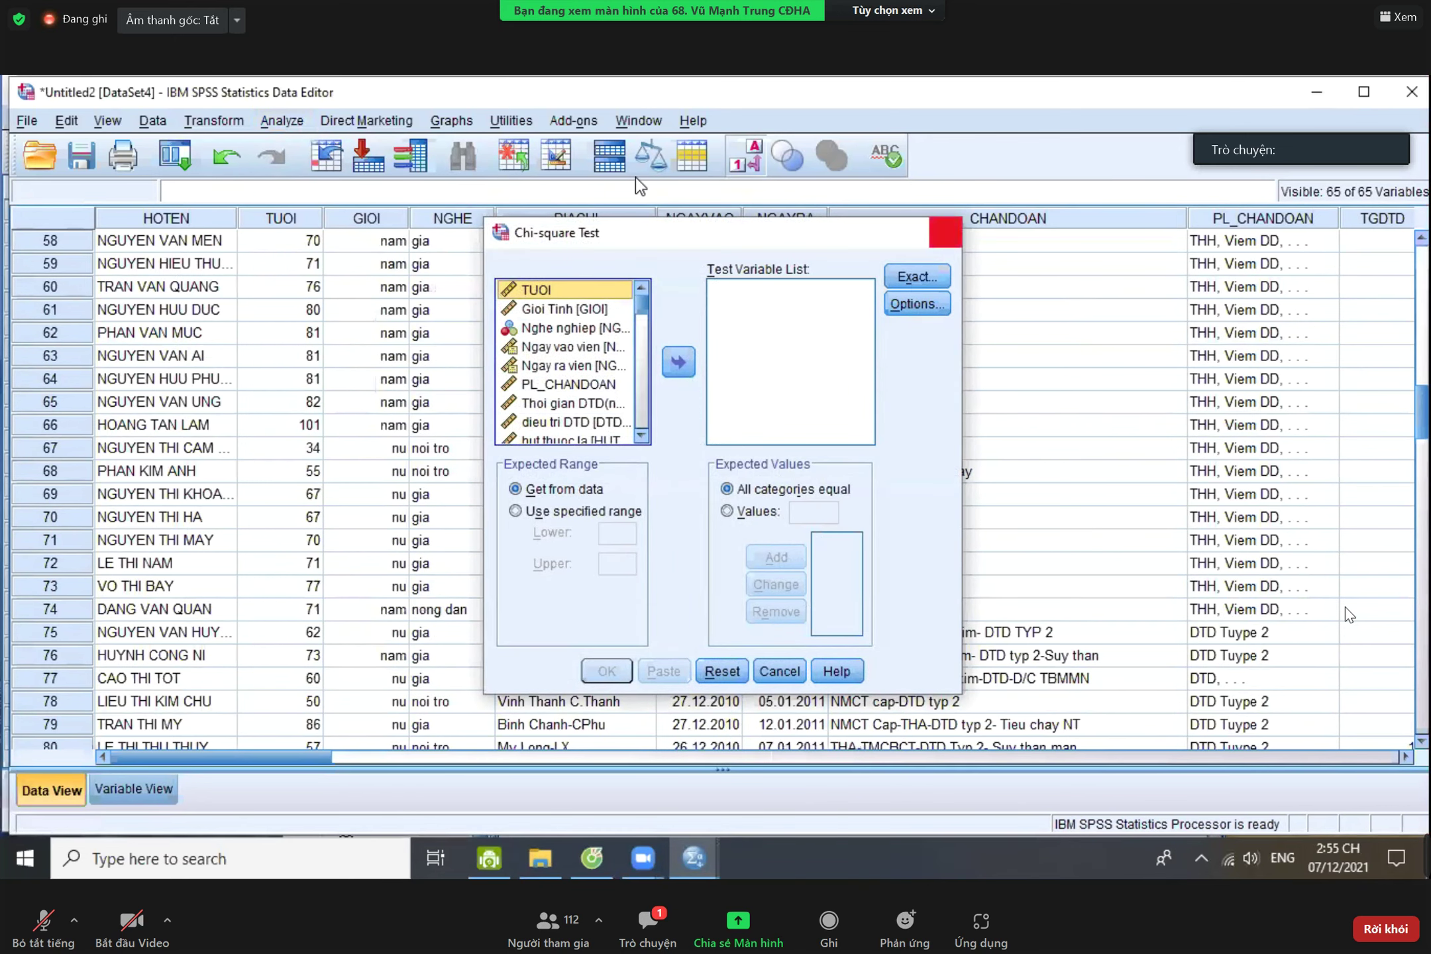
pyautogui.click(945, 232)
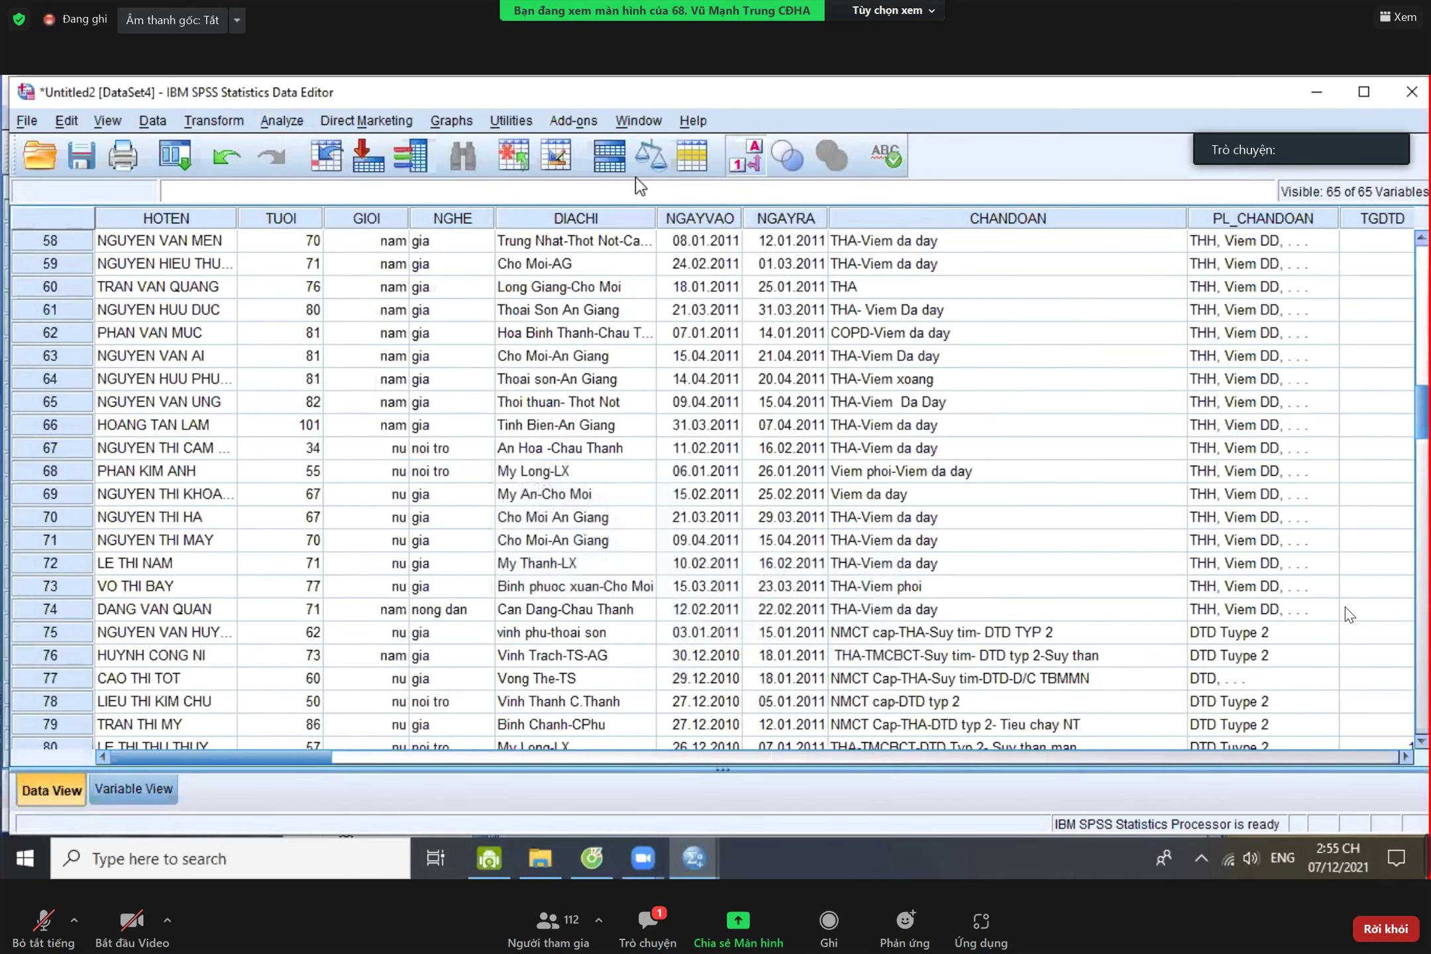
# - Set up a Crosstabs analysis with PlGlu1 as the row variable and PLHbA1C1 as the column variable
pyautogui.click(272, 124)
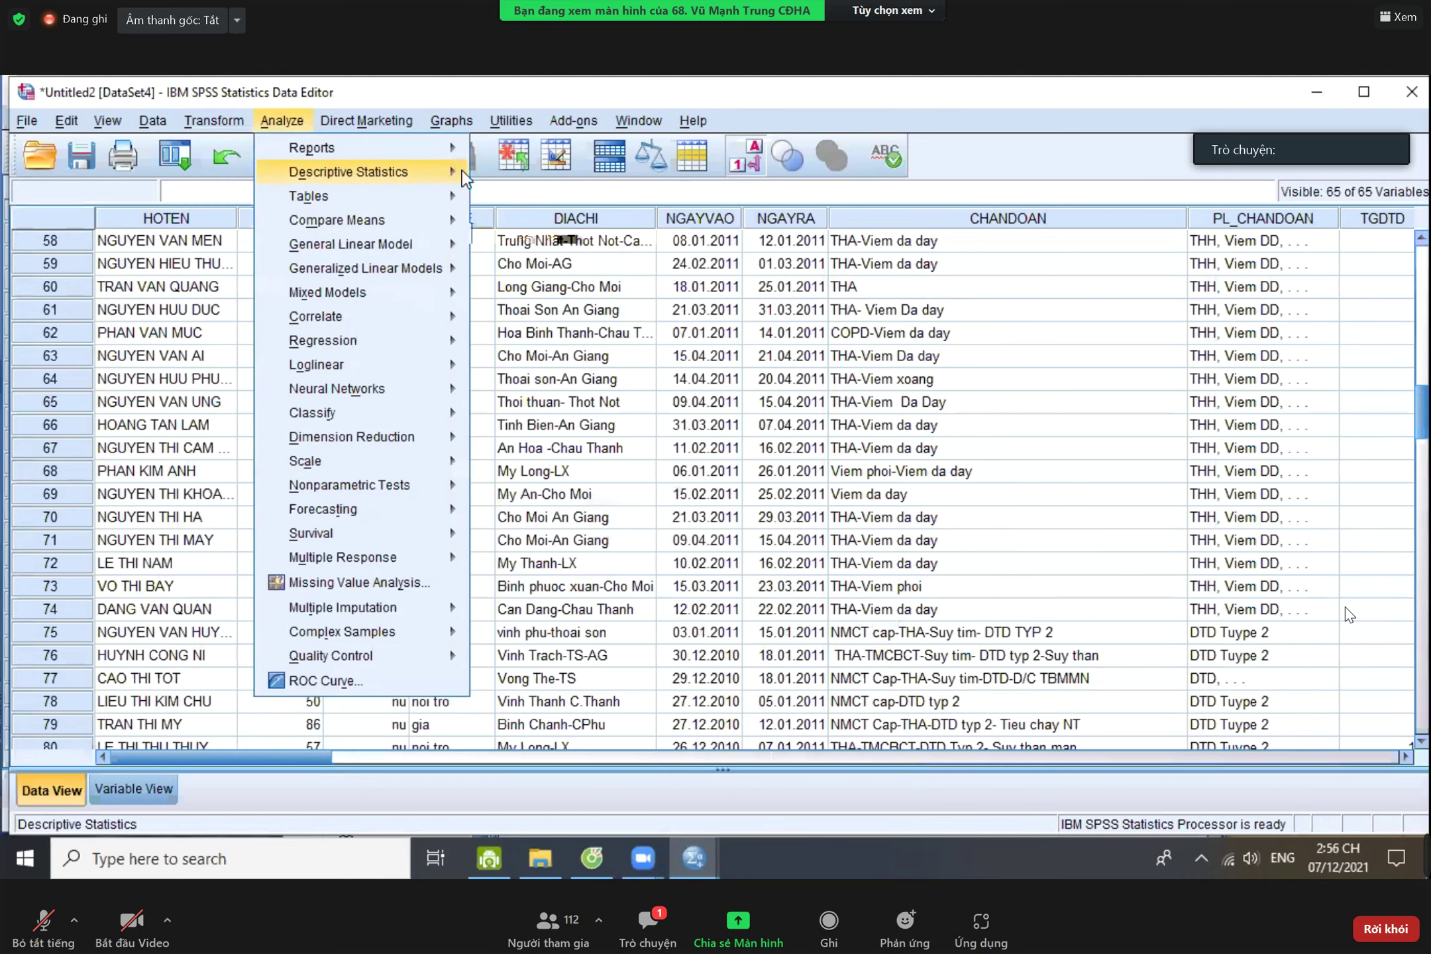
pyautogui.moveTo(450, 174)
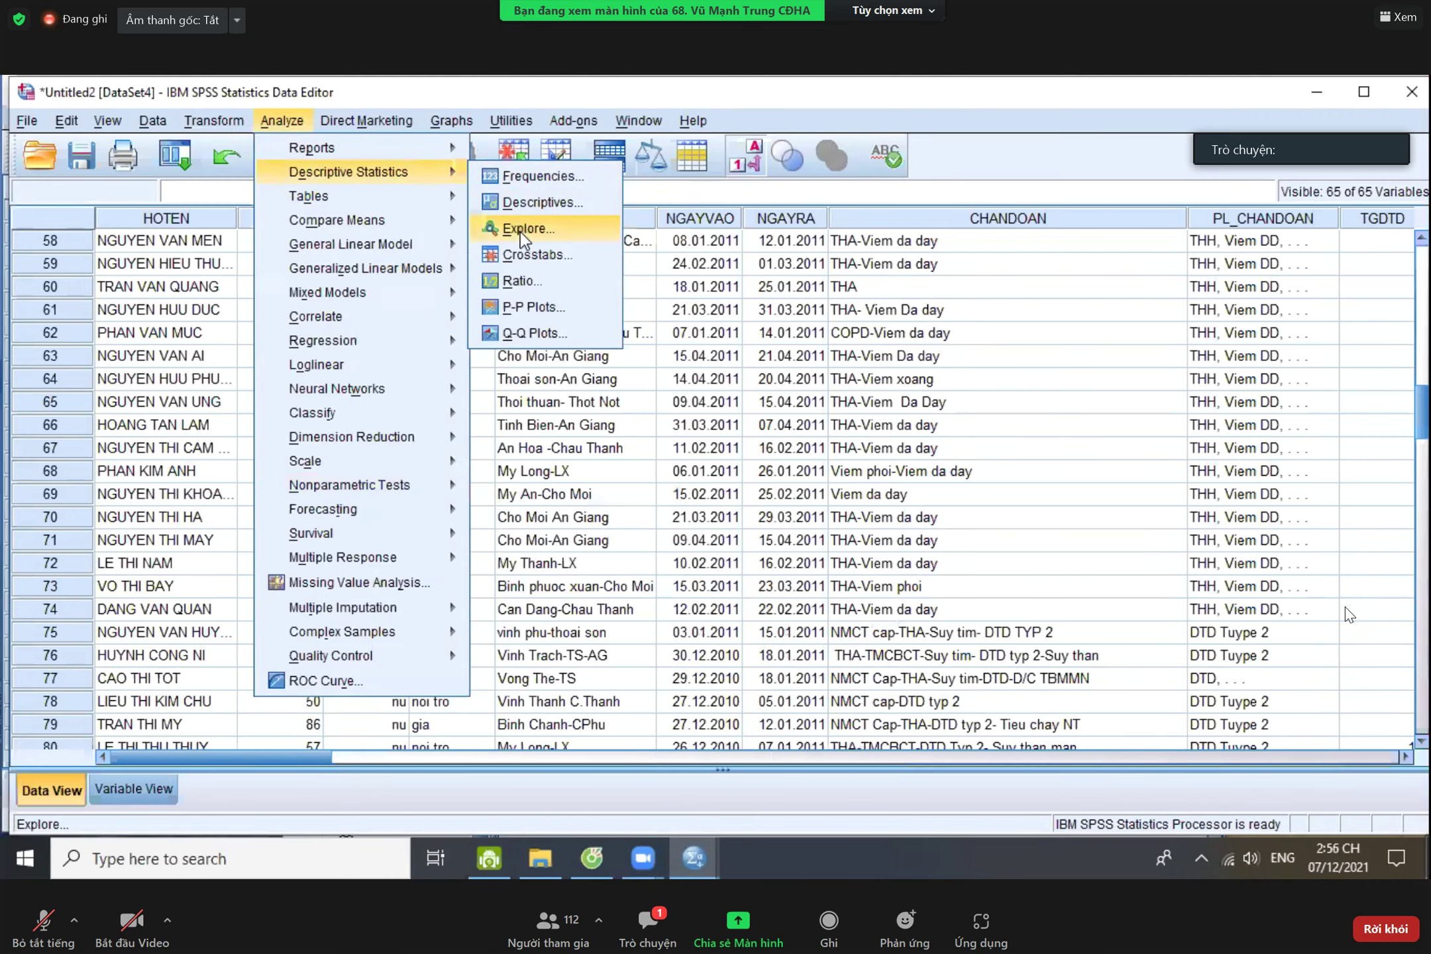
pyautogui.click(529, 255)
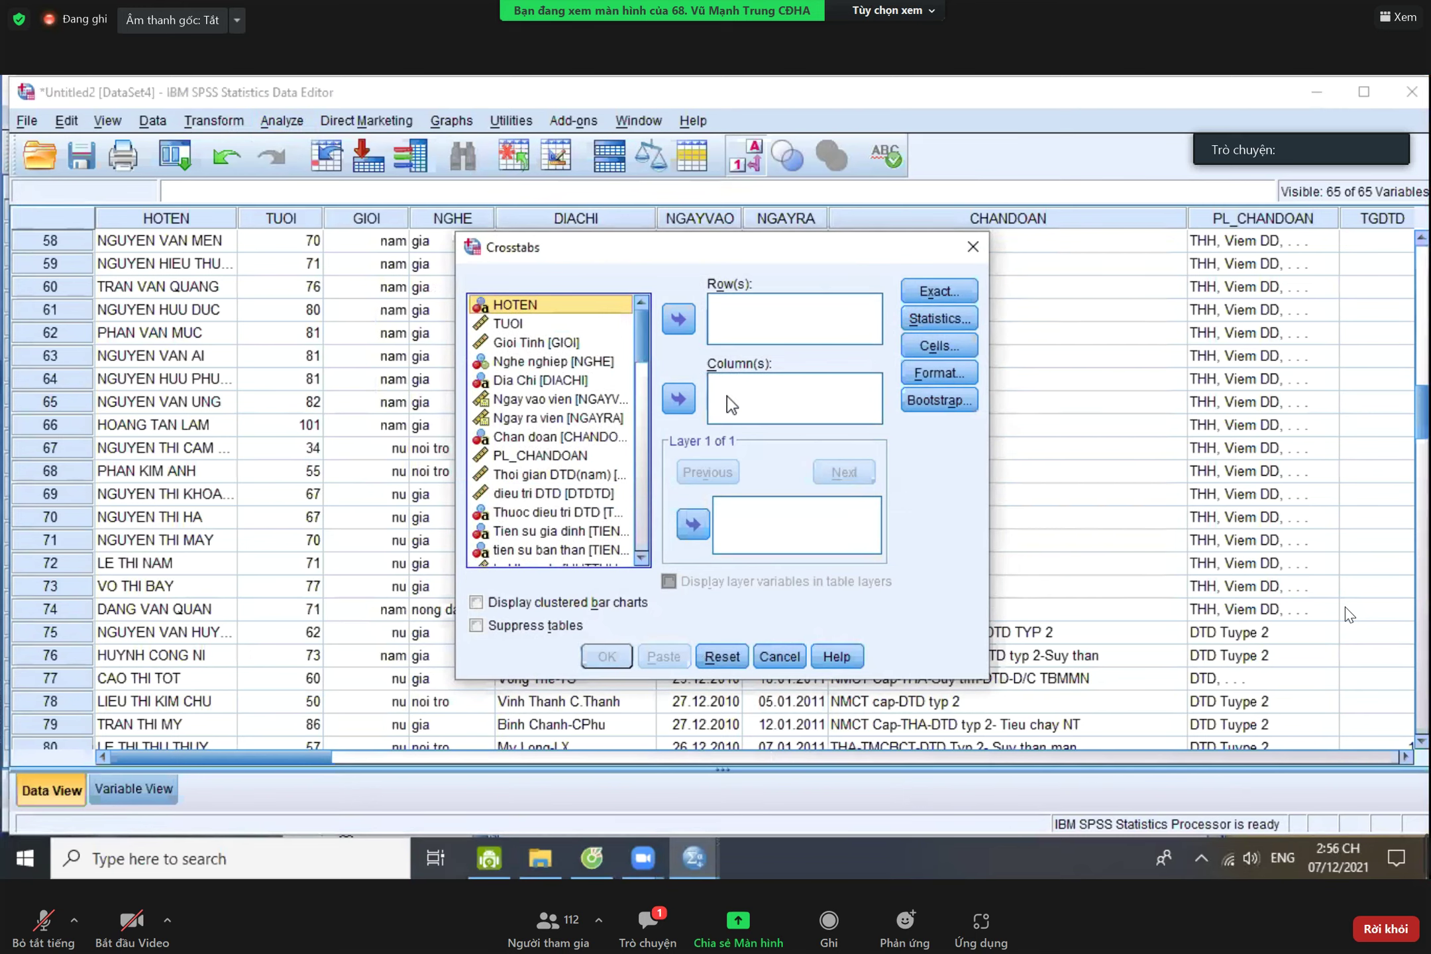
pyautogui.scroll(-15, 569, 361)
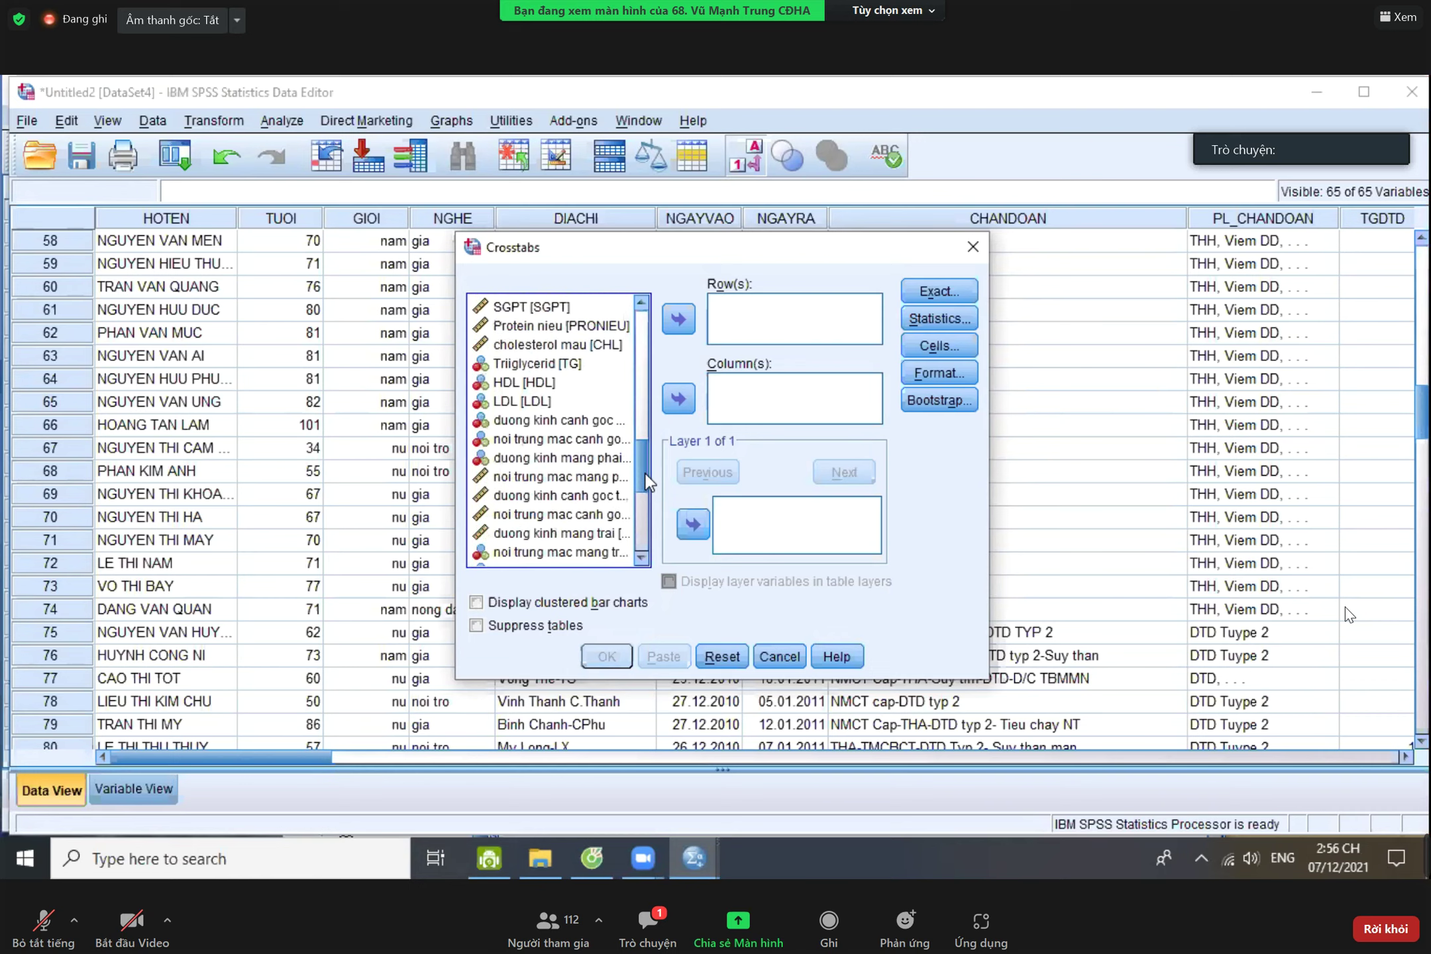
pyautogui.click(533, 538)
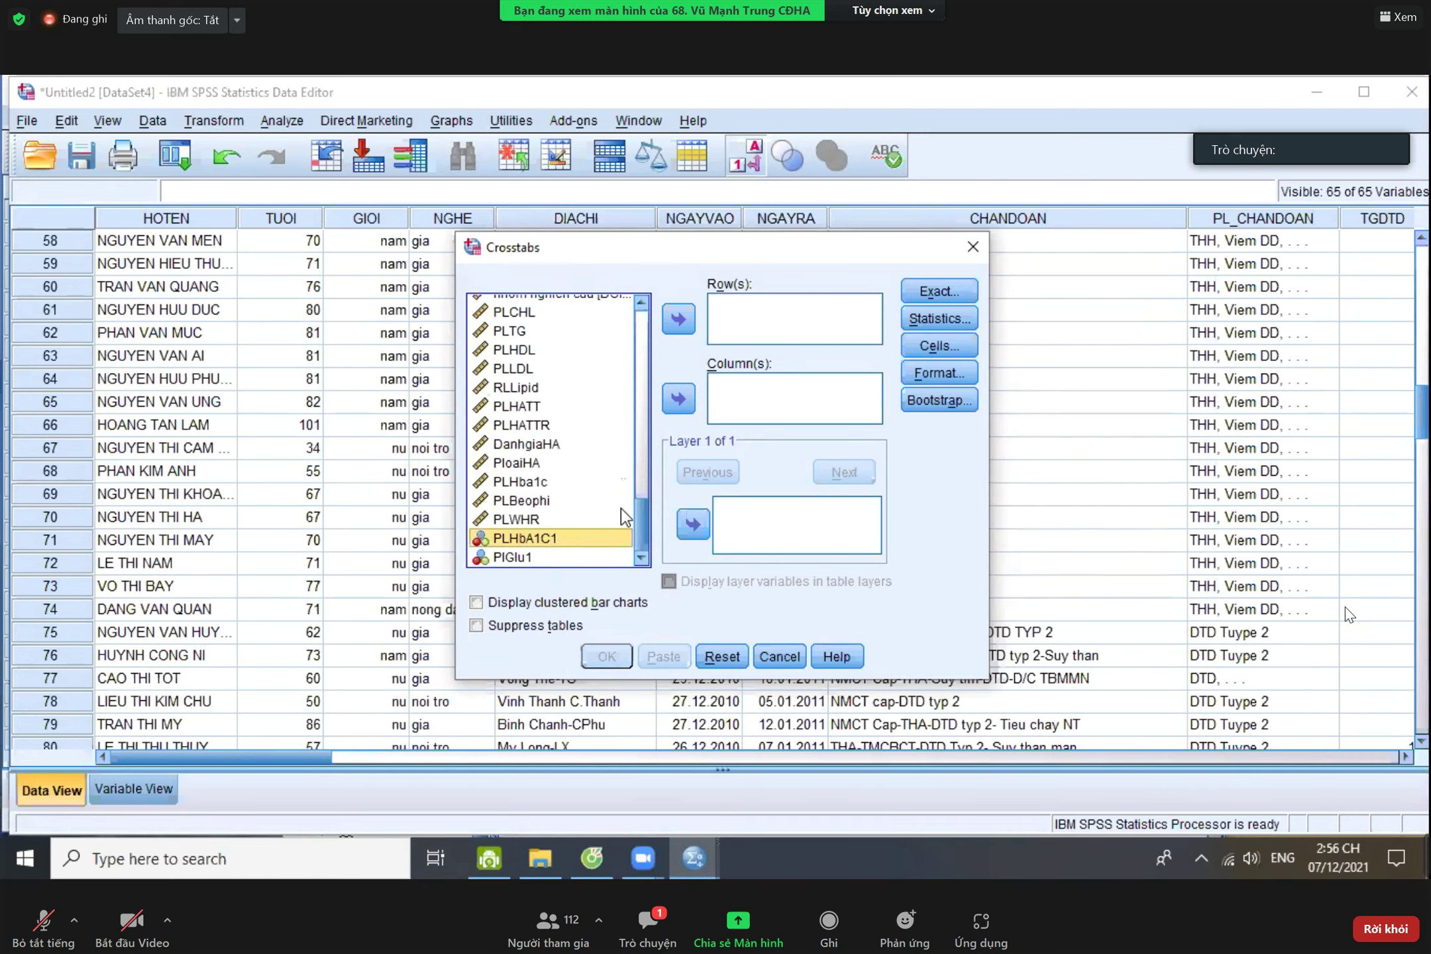
pyautogui.click(679, 398)
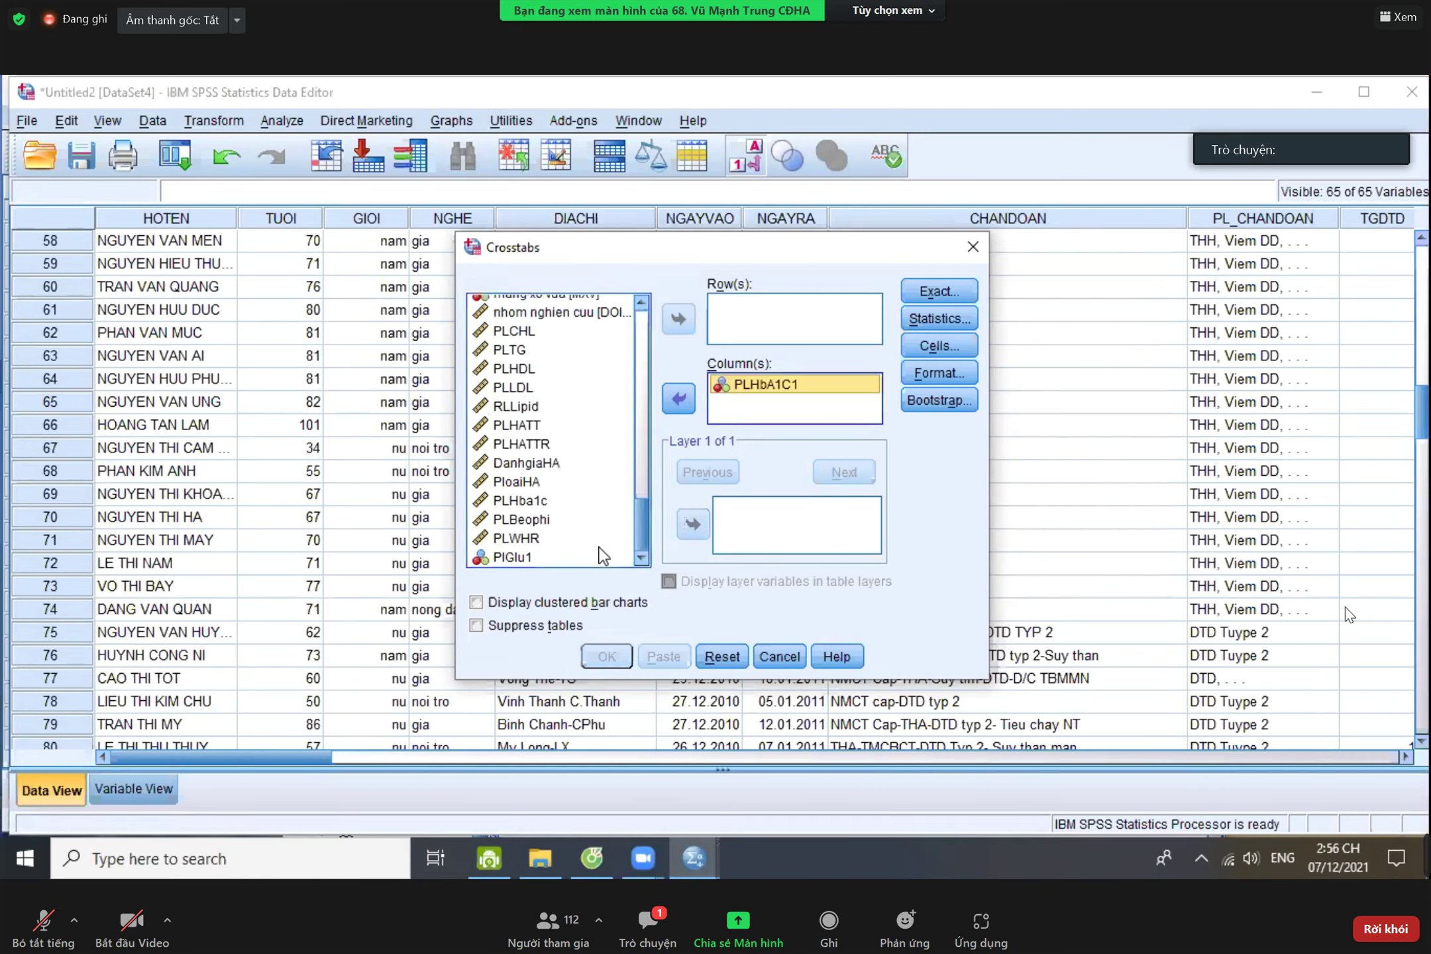
pyautogui.click(524, 560)
pyautogui.click(681, 316)
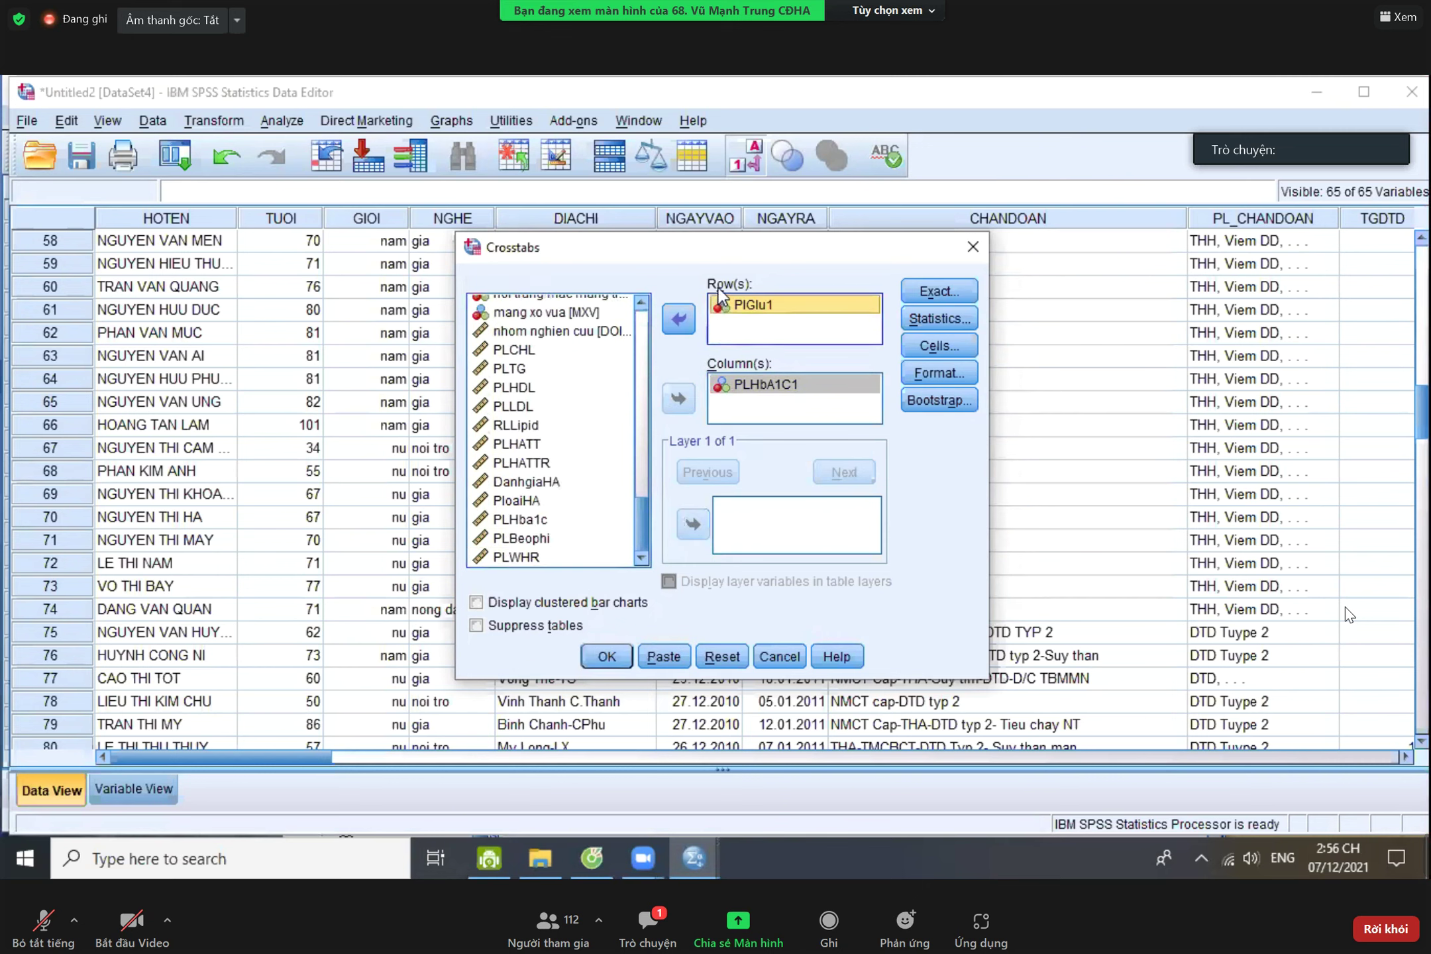
# - Include column percentages alongside the observed counts in the crosstab cells and run the analysis
pyautogui.click(934, 347)
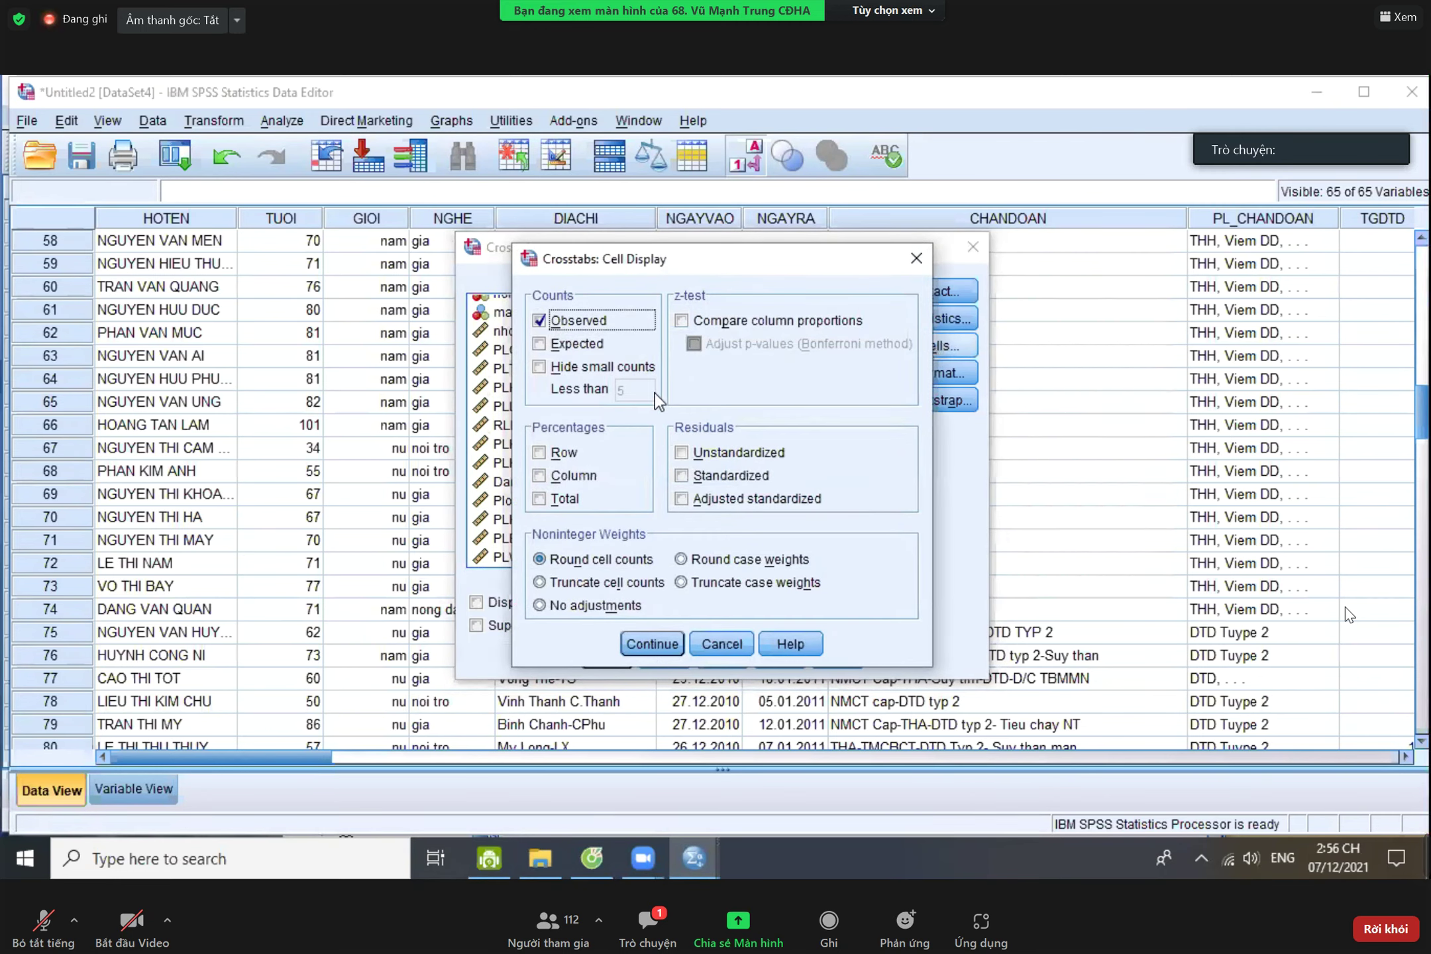
pyautogui.click(553, 477)
pyautogui.click(672, 643)
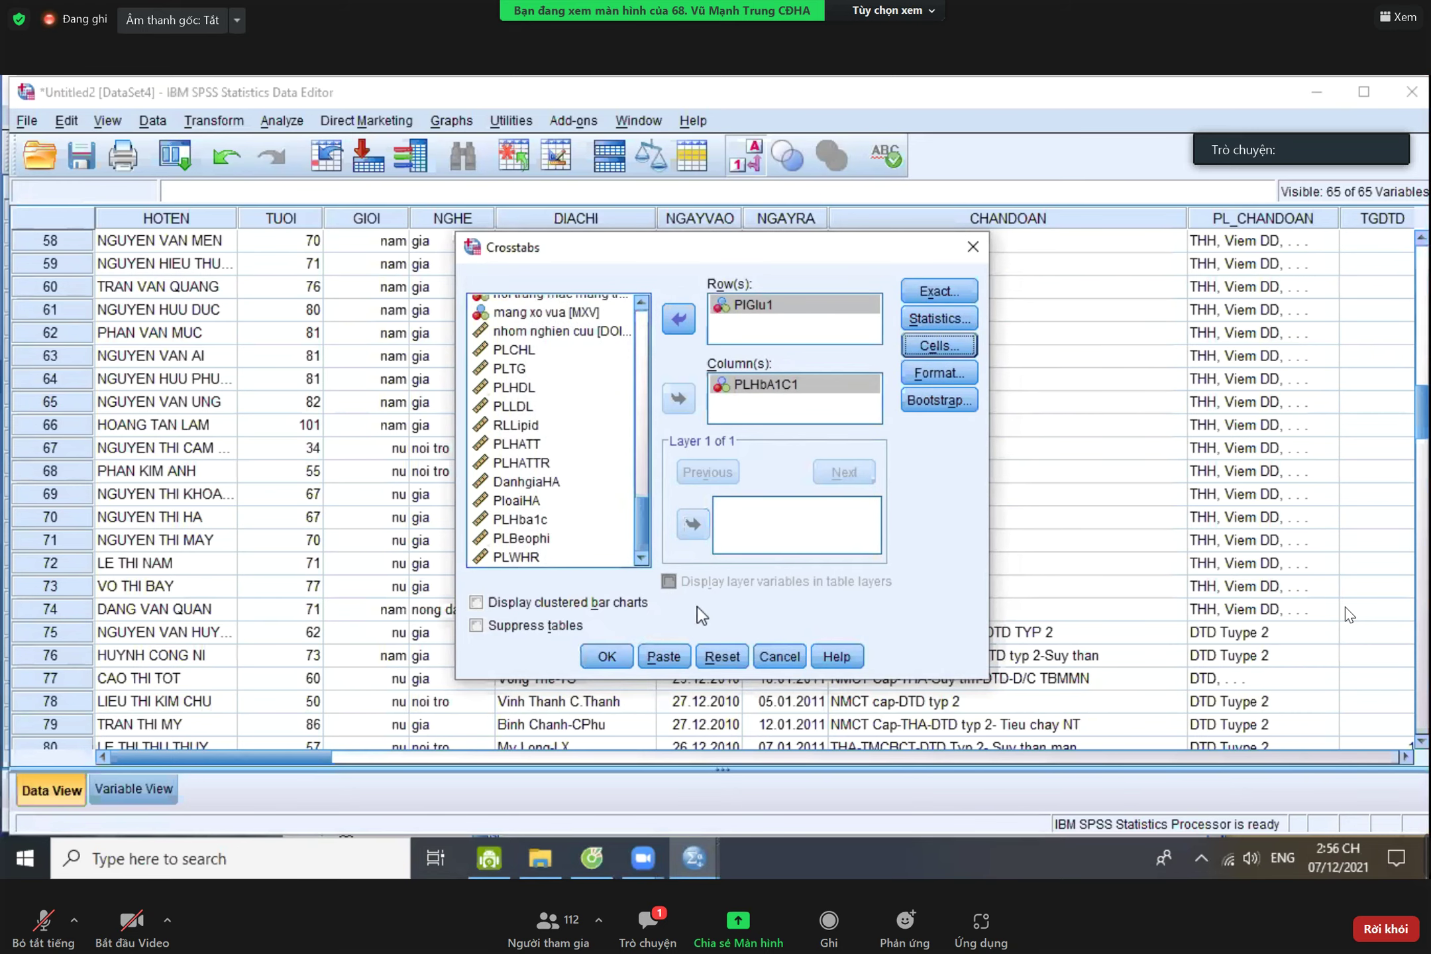
pyautogui.click(621, 652)
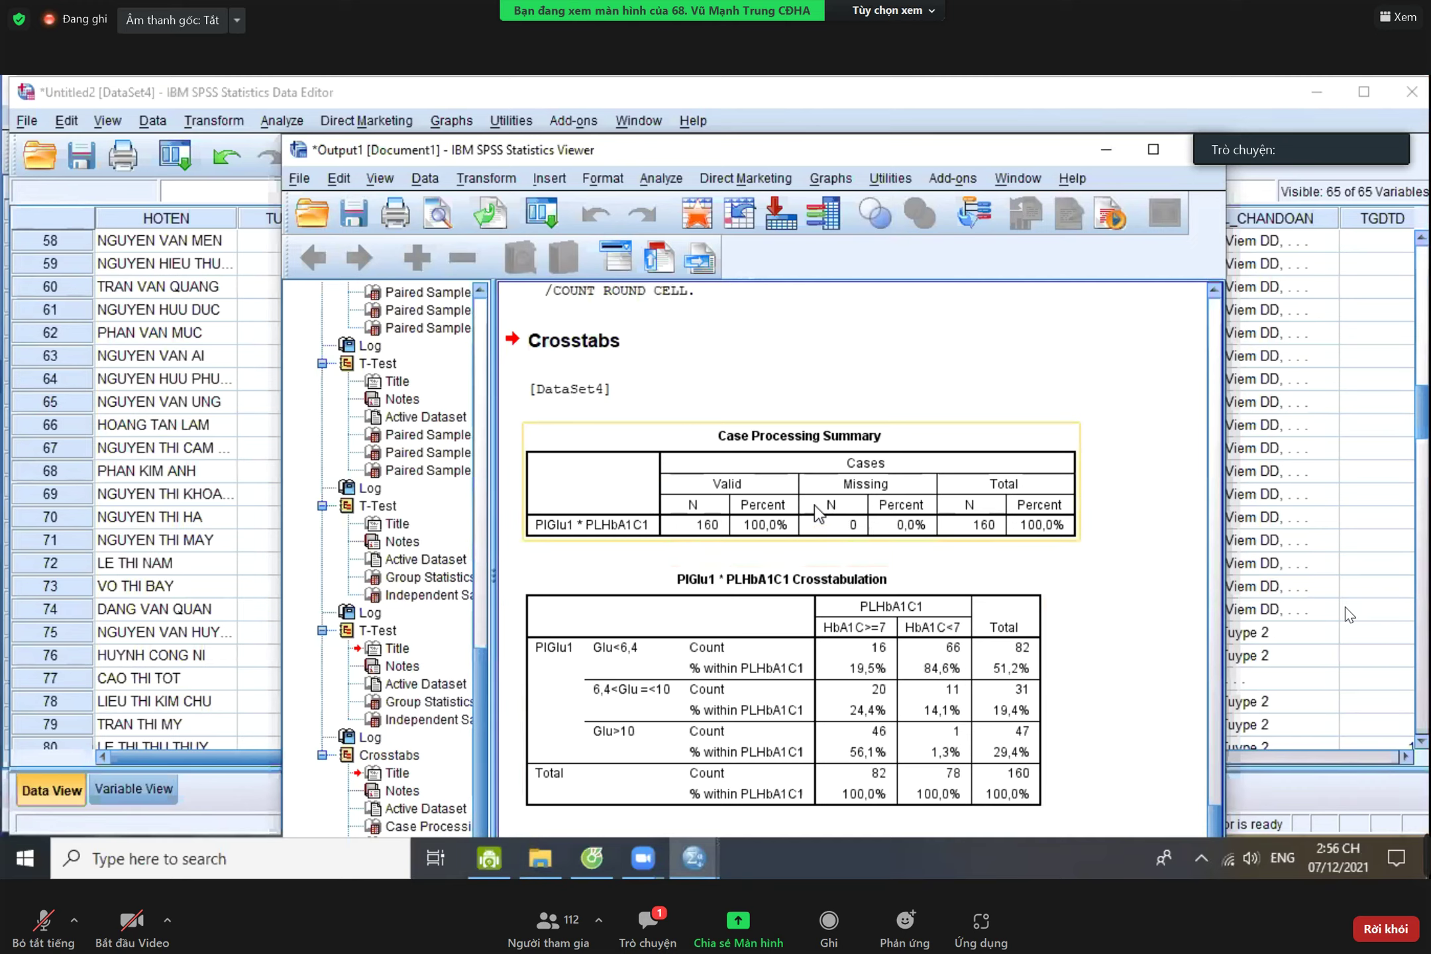
pyautogui.click(920, 573)
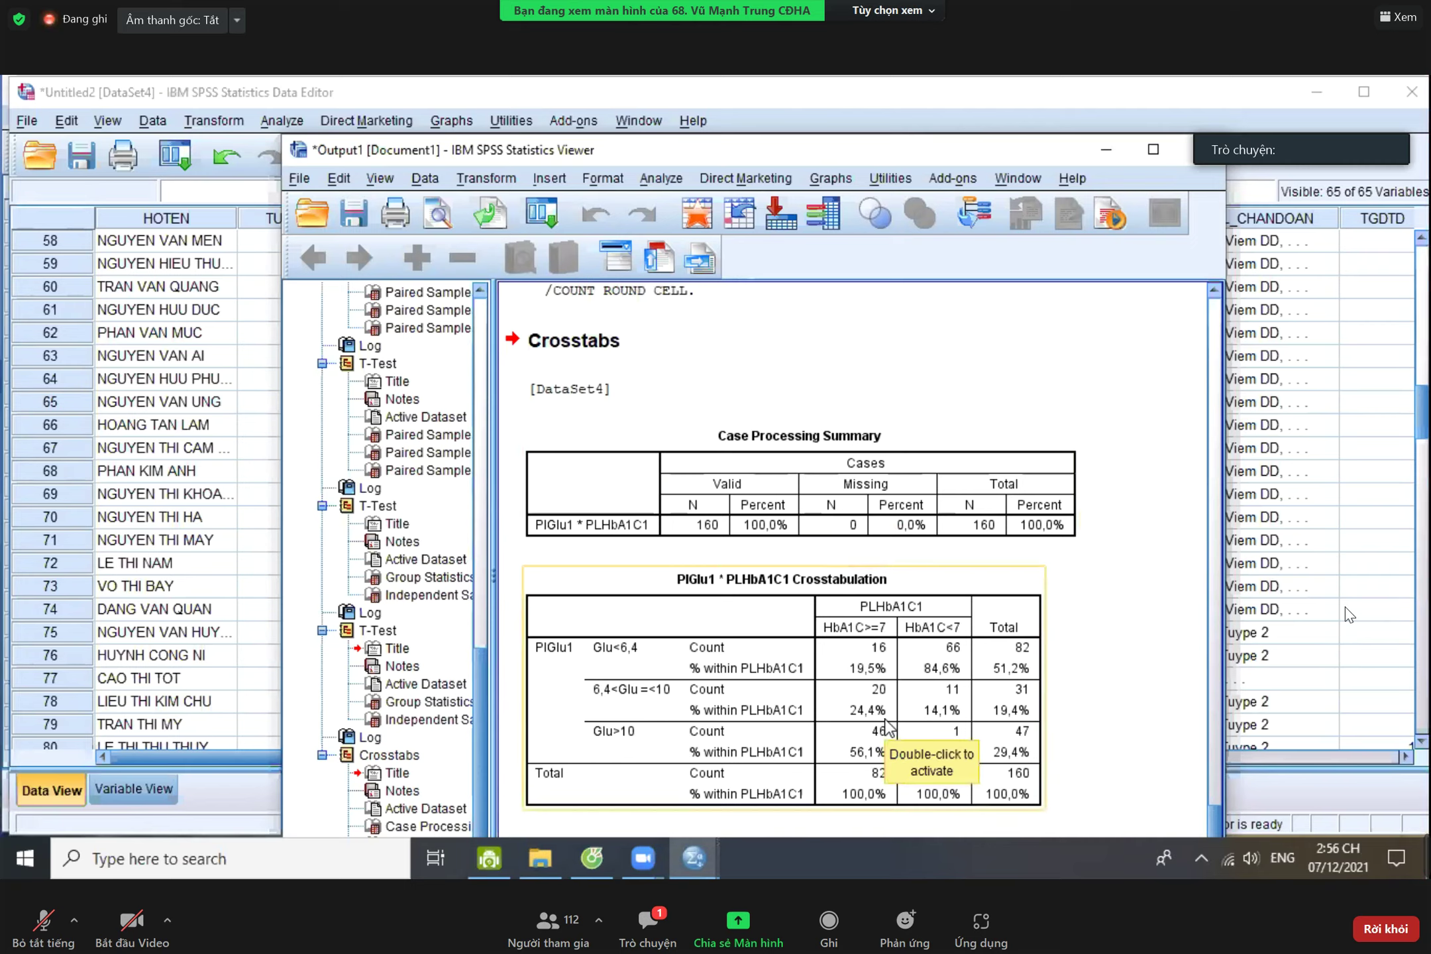
pyautogui.click(964, 361)
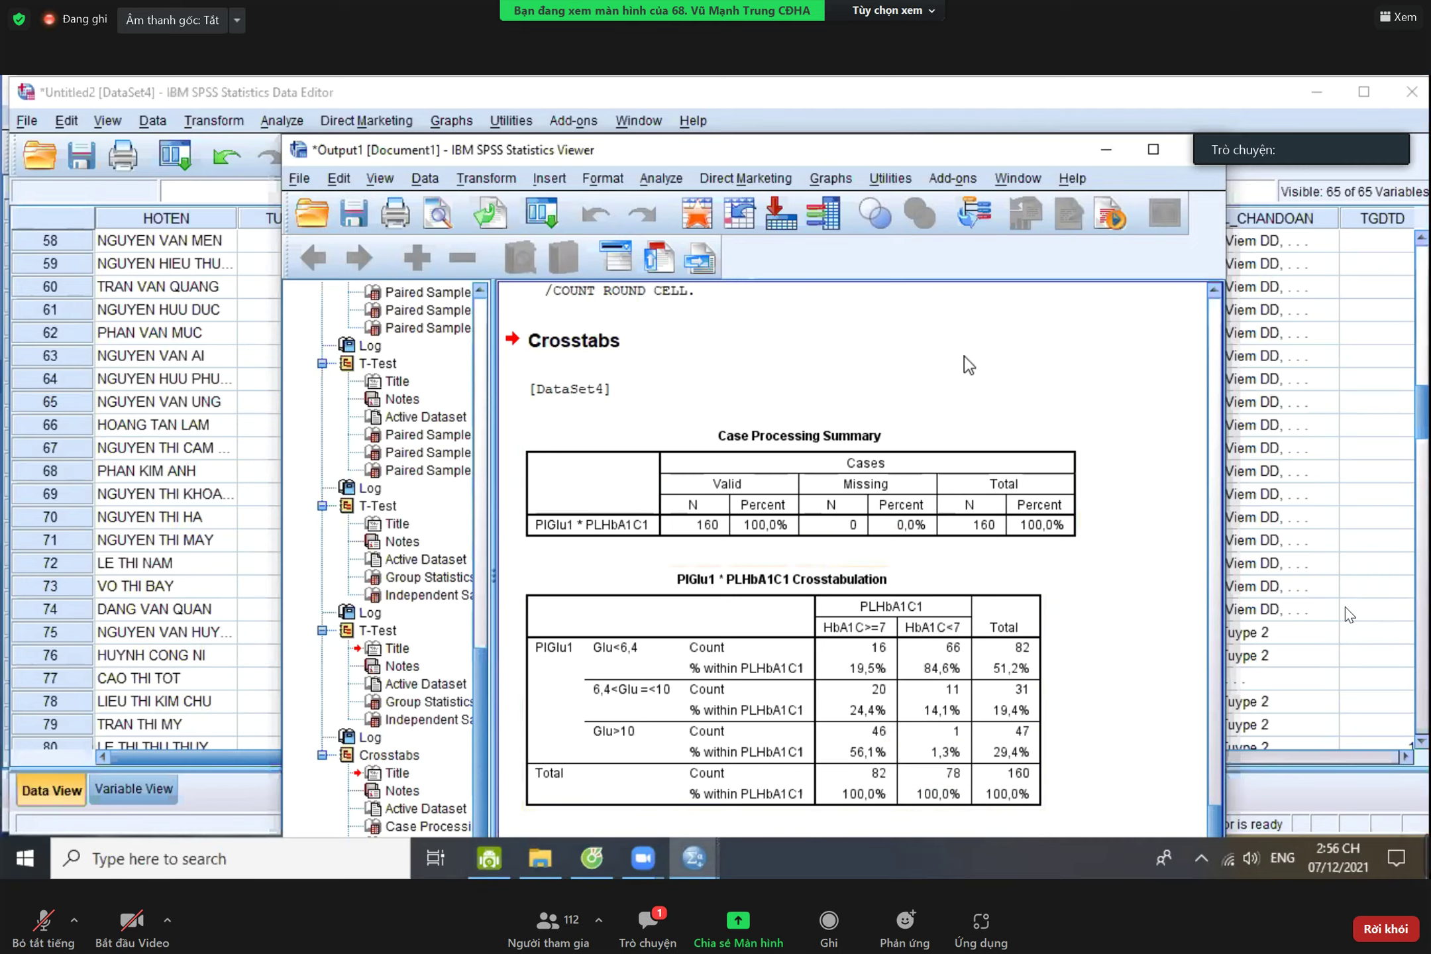
# - Rerun the PlGlu1 by PLHbA1C1 crosstab with Gioi Tinh [GIOI] added as the layer variable
pyautogui.click(295, 121)
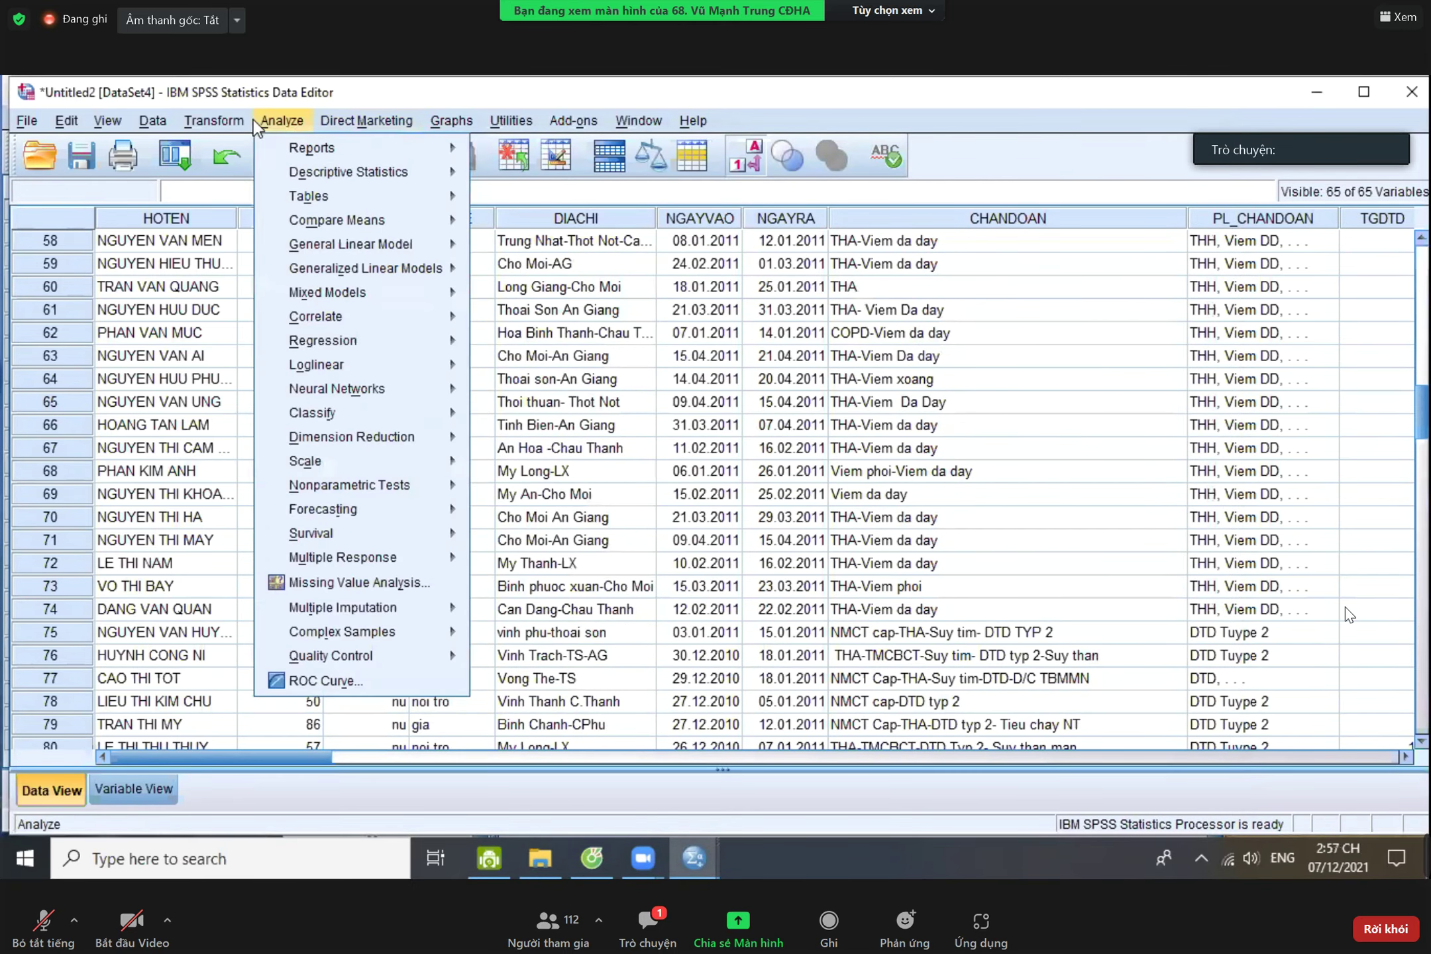
pyautogui.moveTo(306, 123)
pyautogui.moveTo(384, 170)
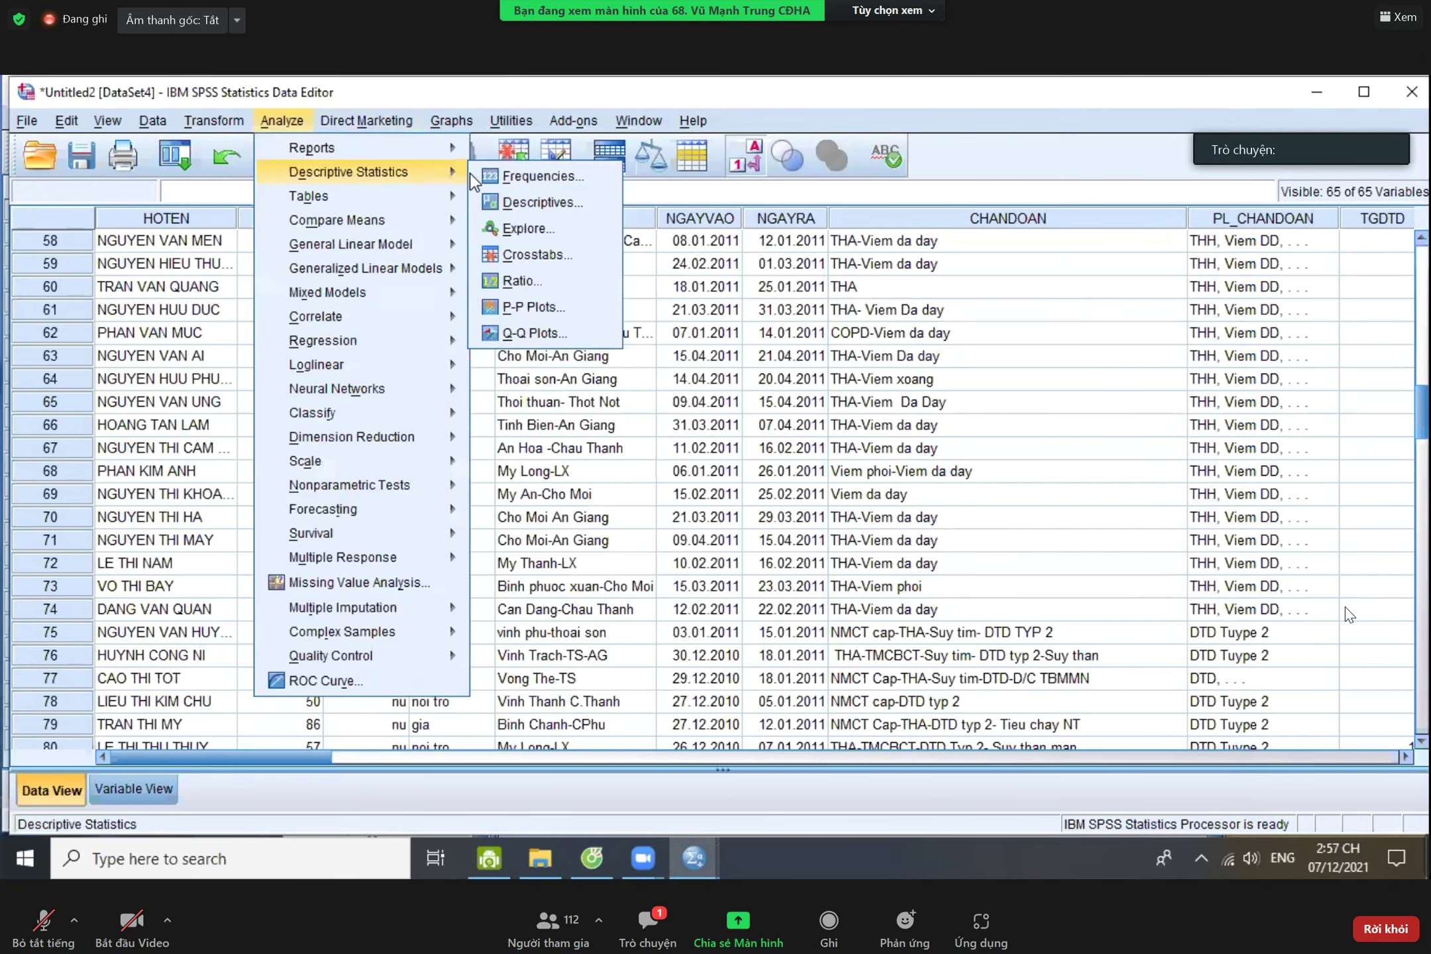
pyautogui.click(523, 342)
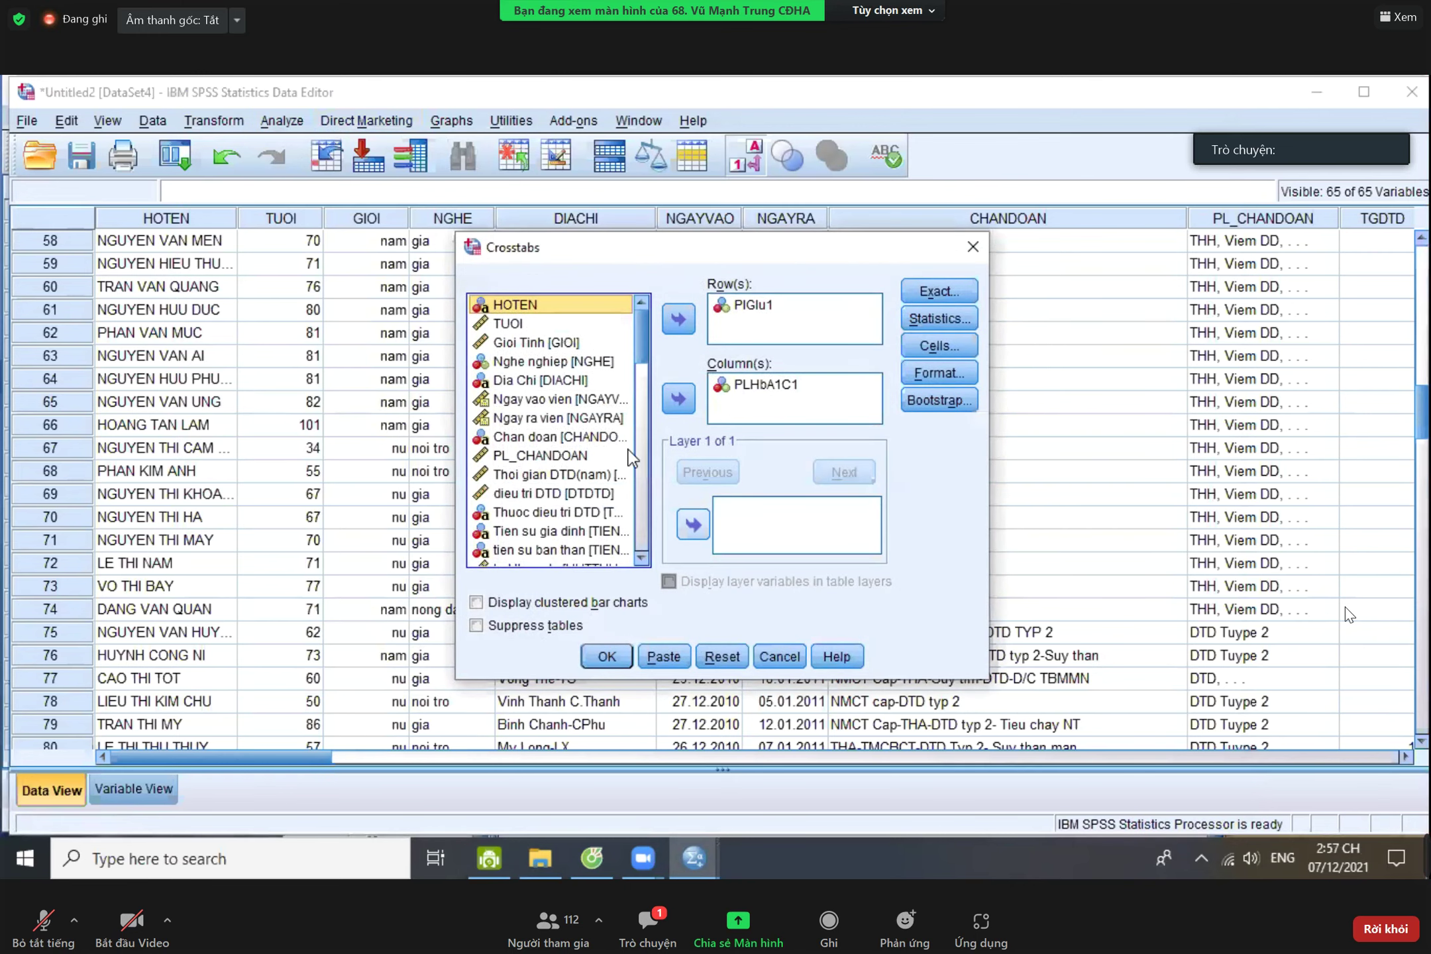
pyautogui.click(553, 341)
pyautogui.click(701, 523)
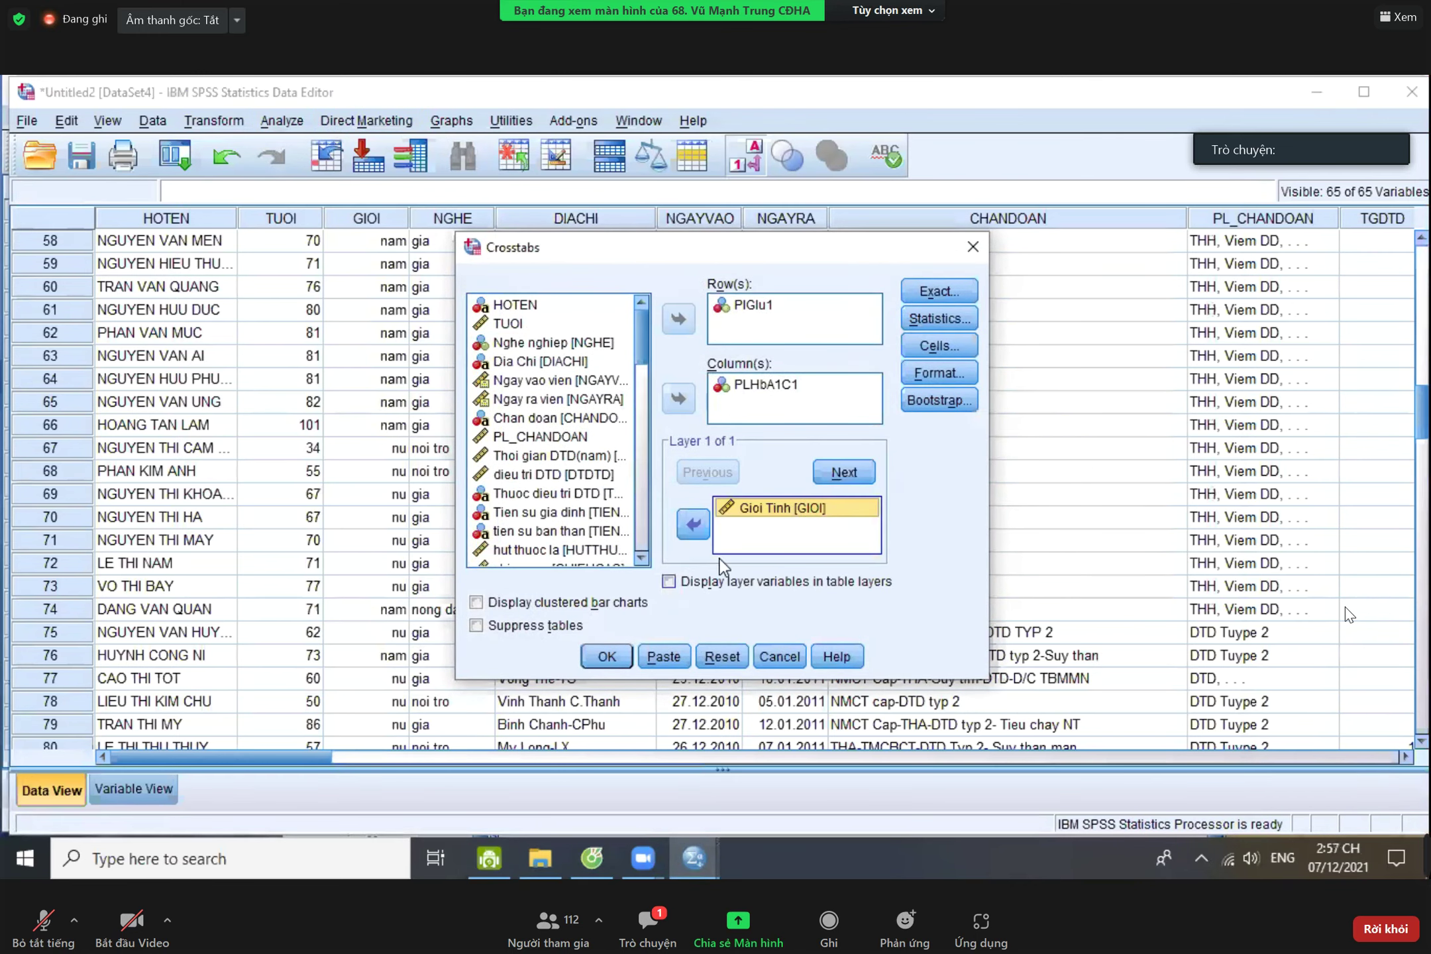
pyautogui.click(607, 657)
# - Examine the counts and column percentages of PlGlu1 by PLHbA1C1 for each gender in the layered crosstabulation
pyautogui.scroll(-2, 775, 536)
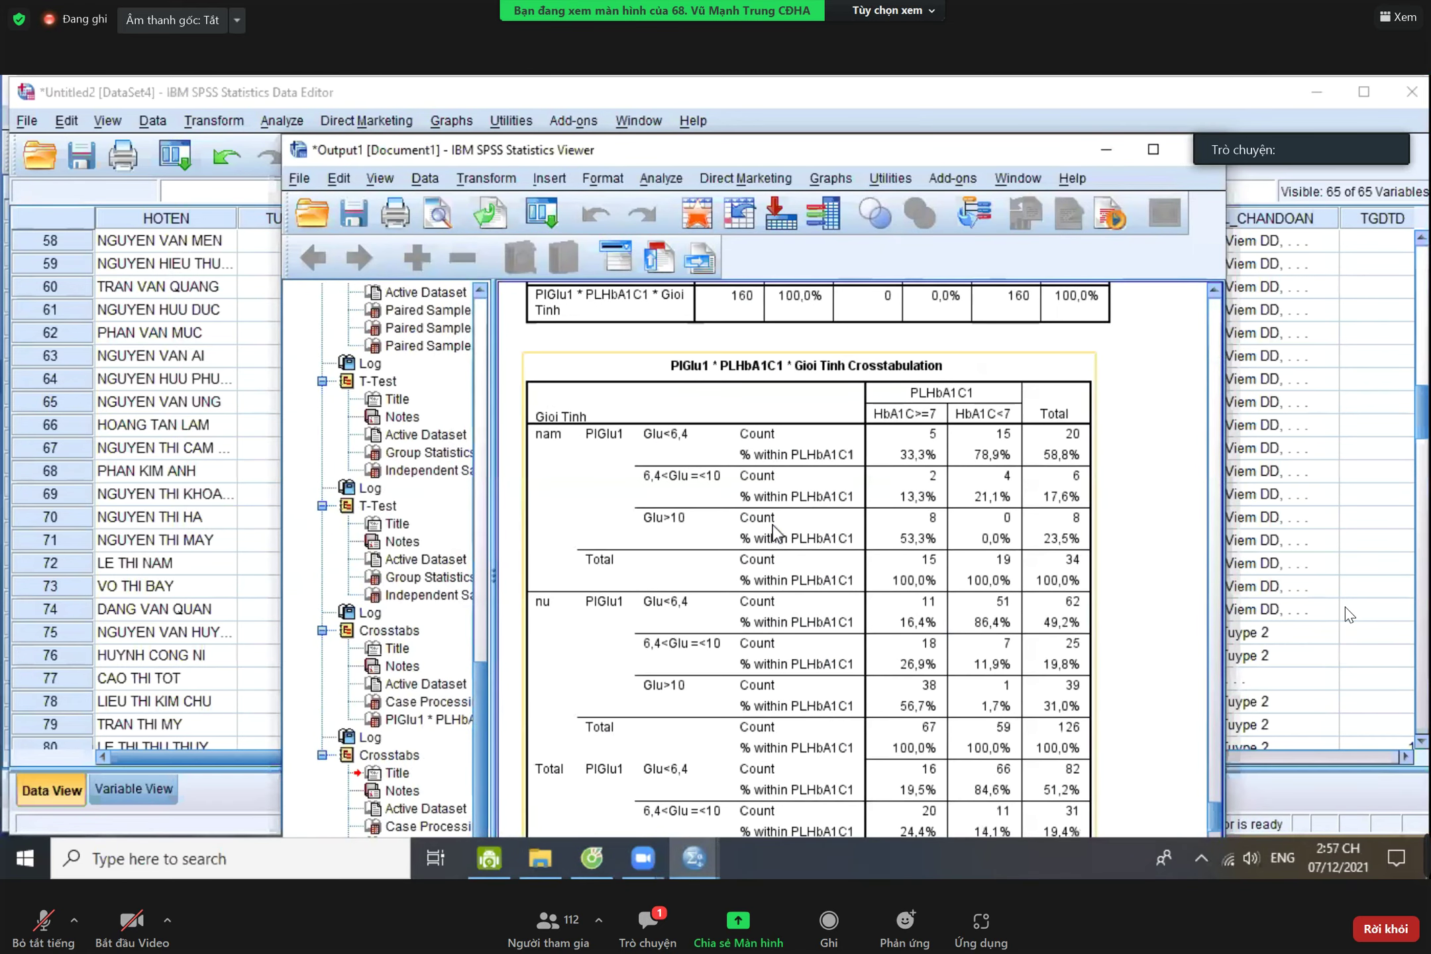
pyautogui.scroll(-2, 823, 646)
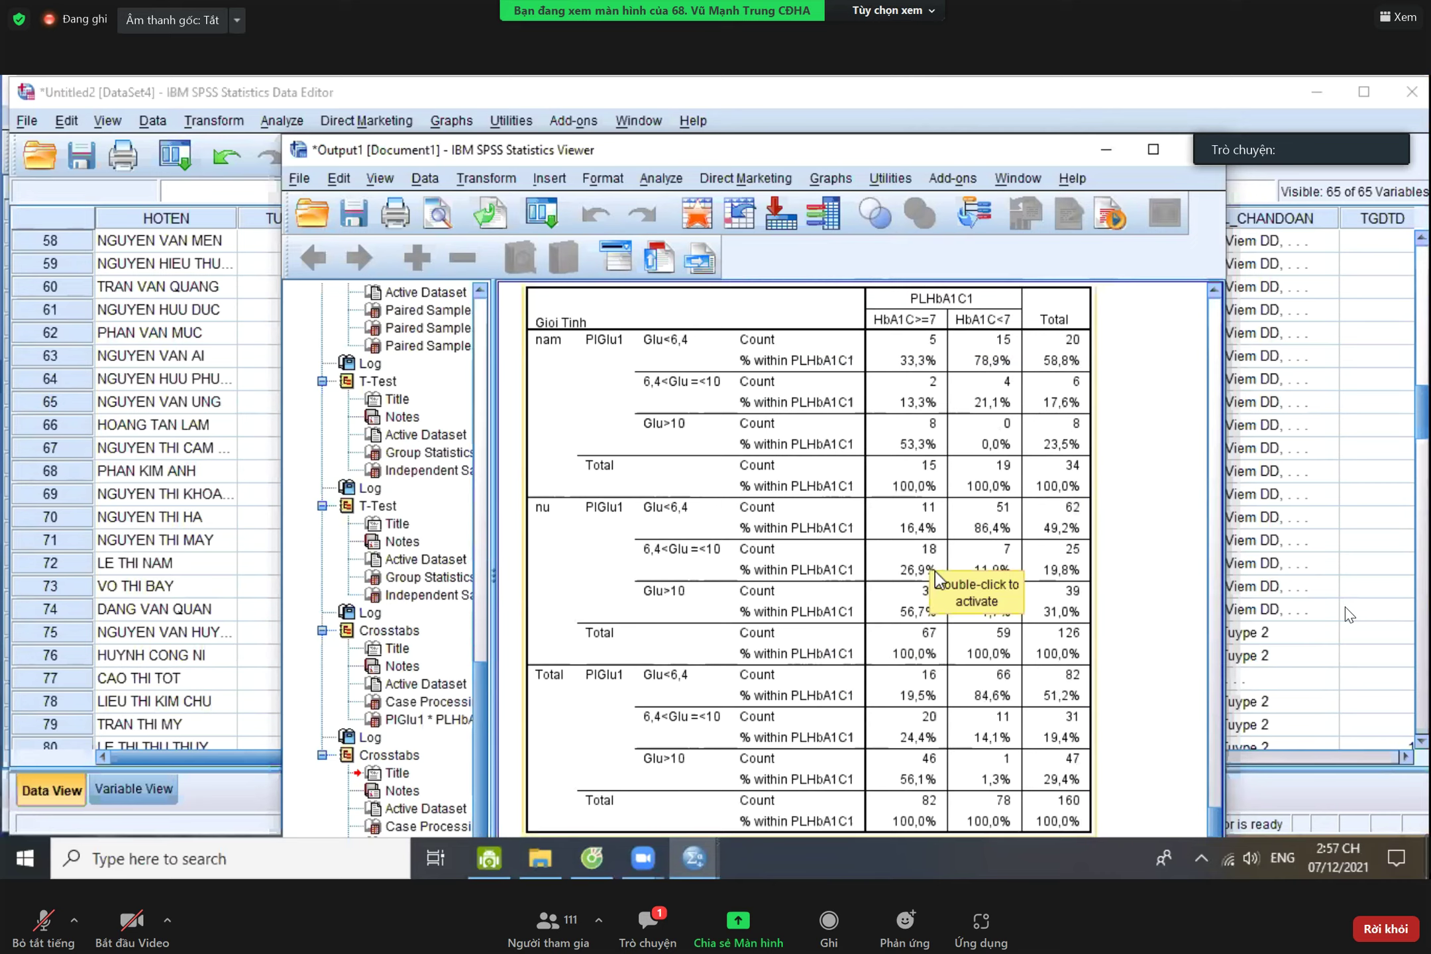
pyautogui.scroll(-1, 938, 579)
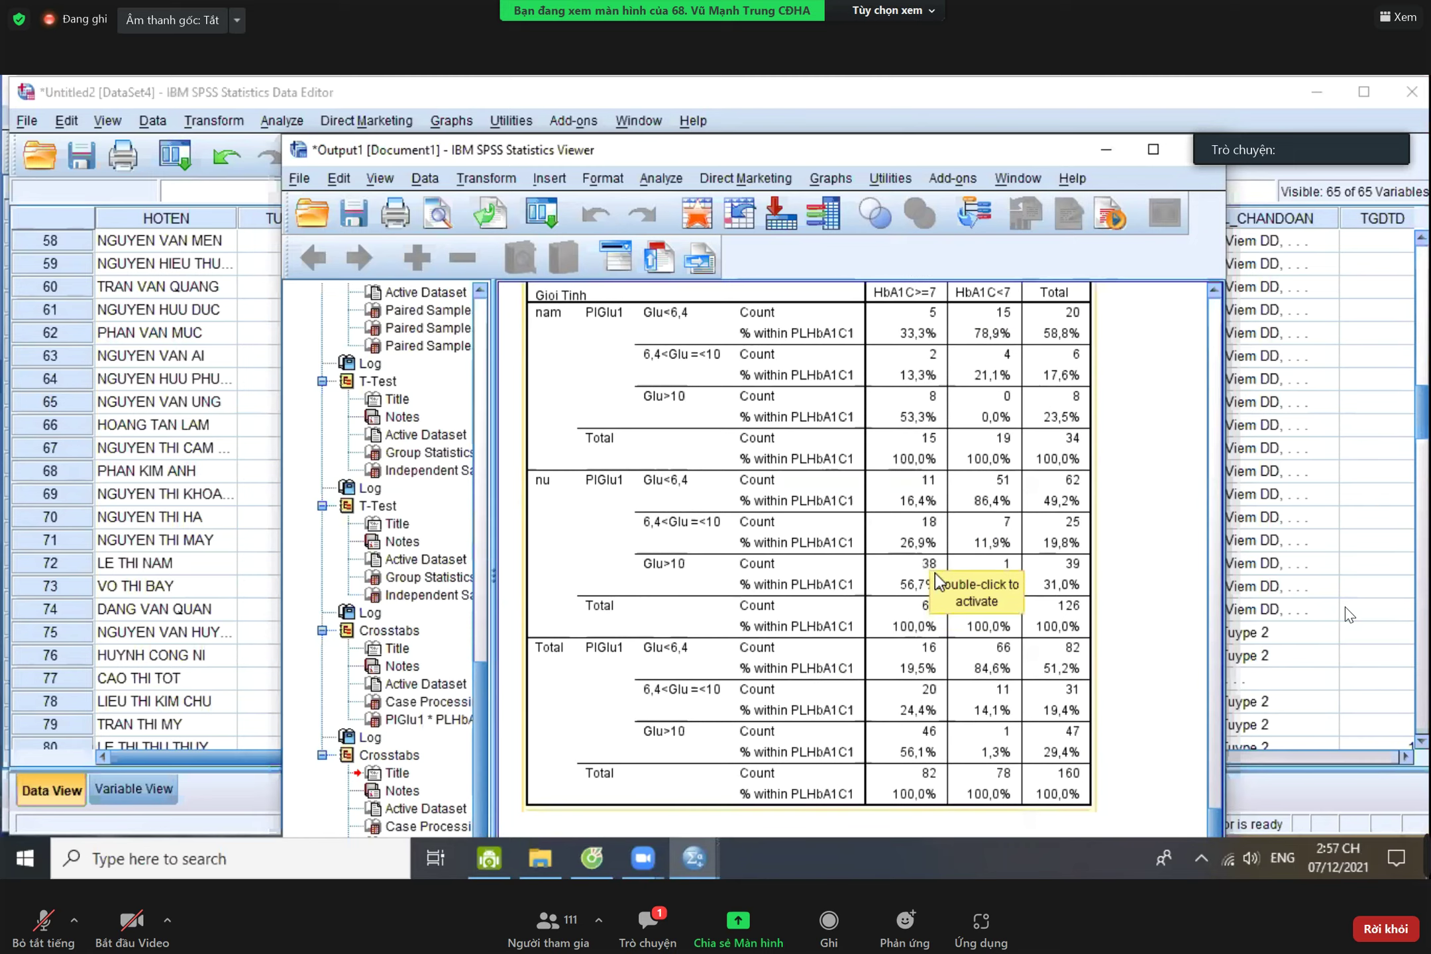
pyautogui.scroll(3, 931, 570)
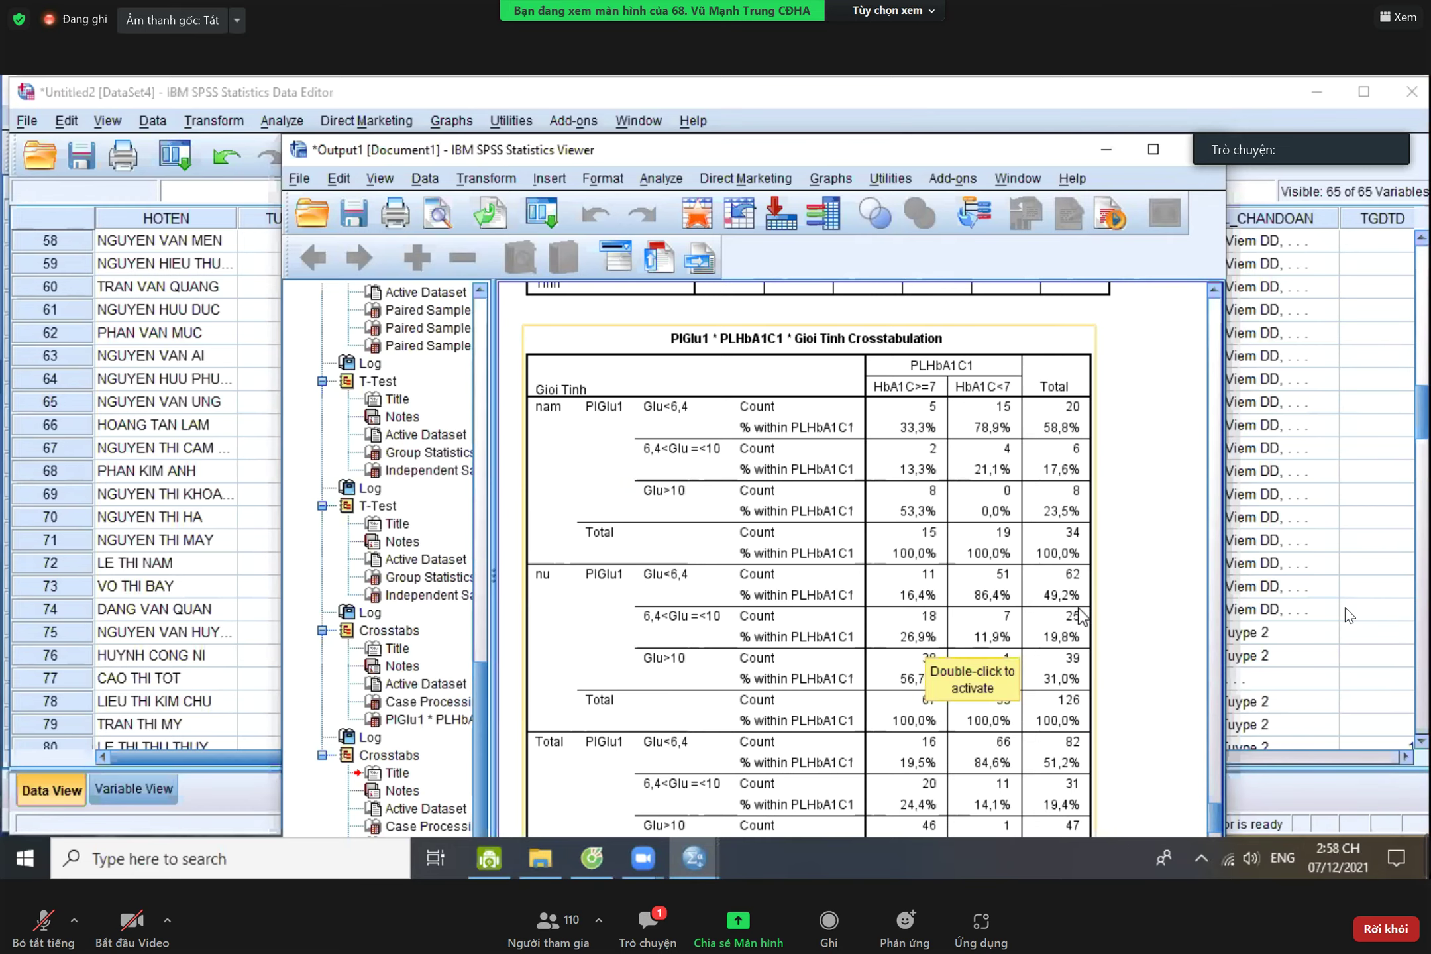
pyautogui.scroll(-2, 1078, 616)
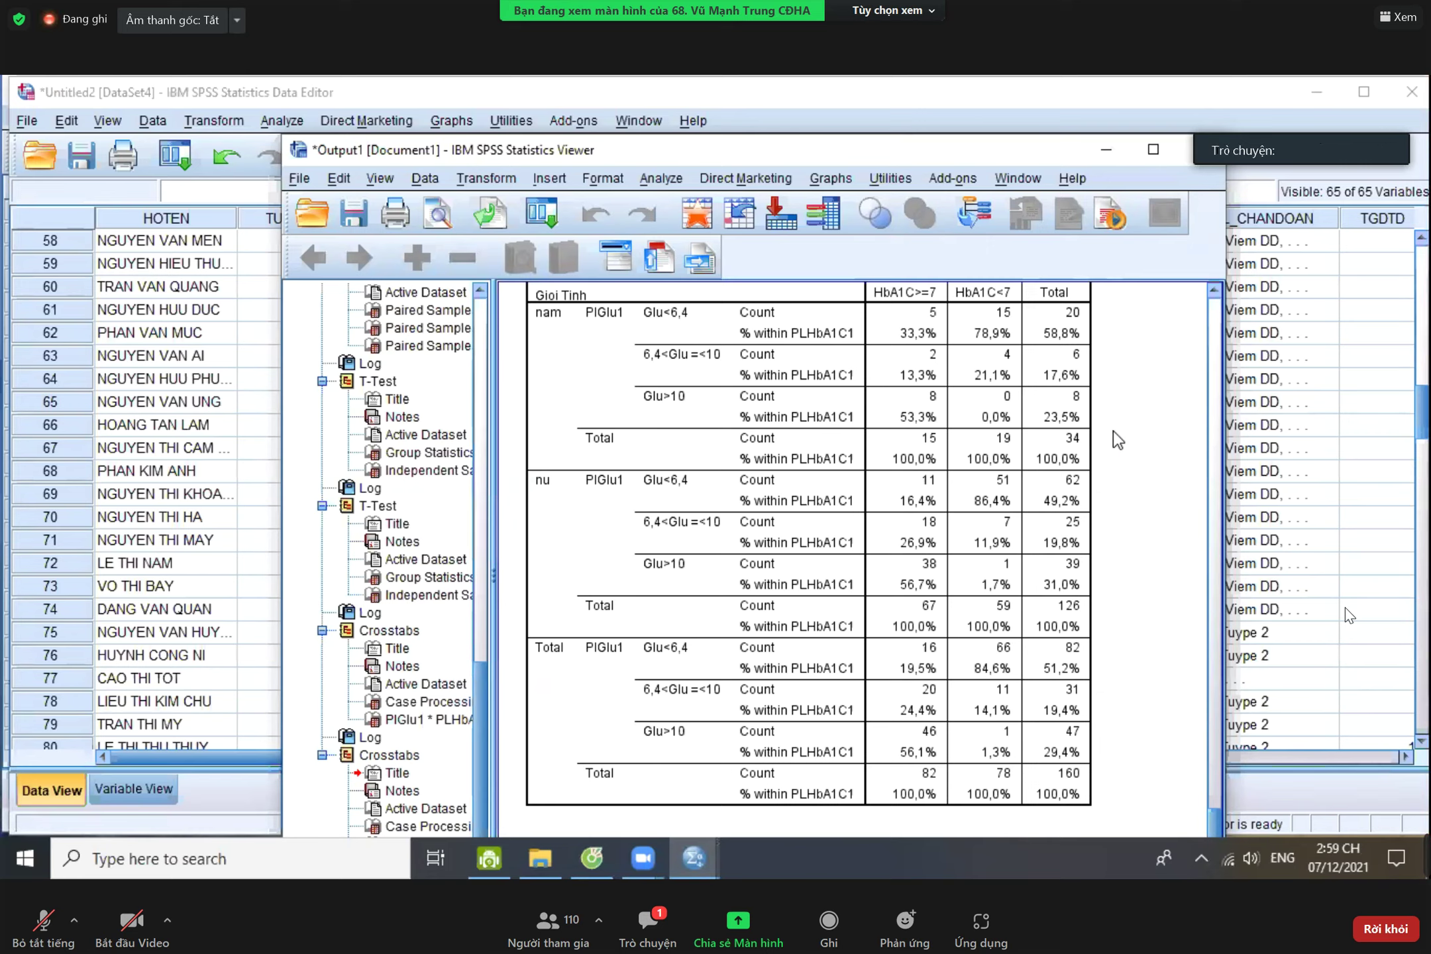
pyautogui.click(1093, 438)
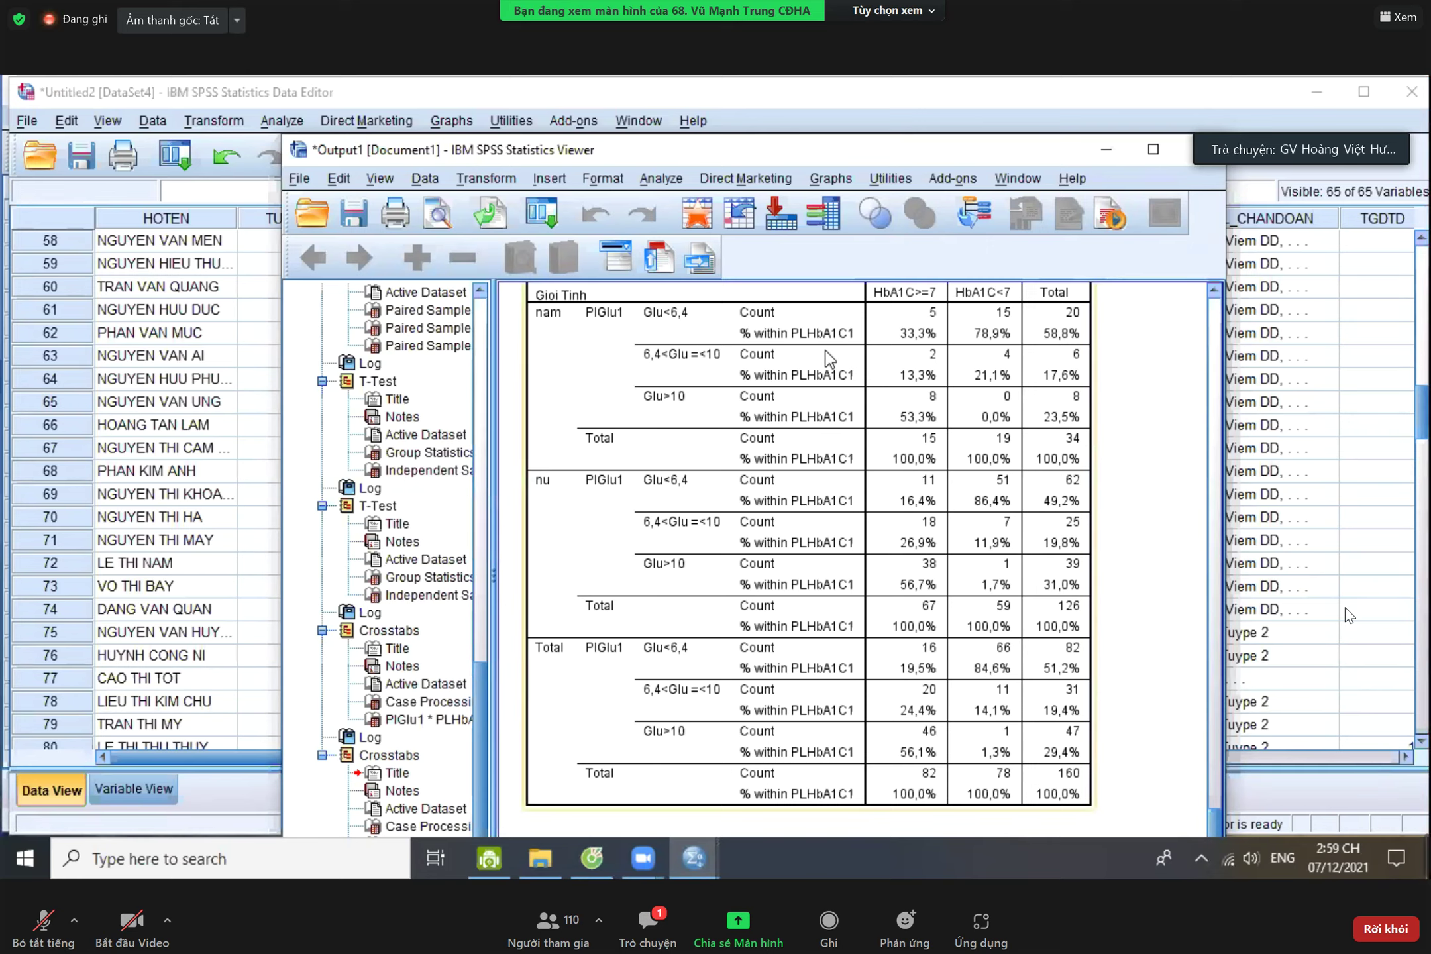
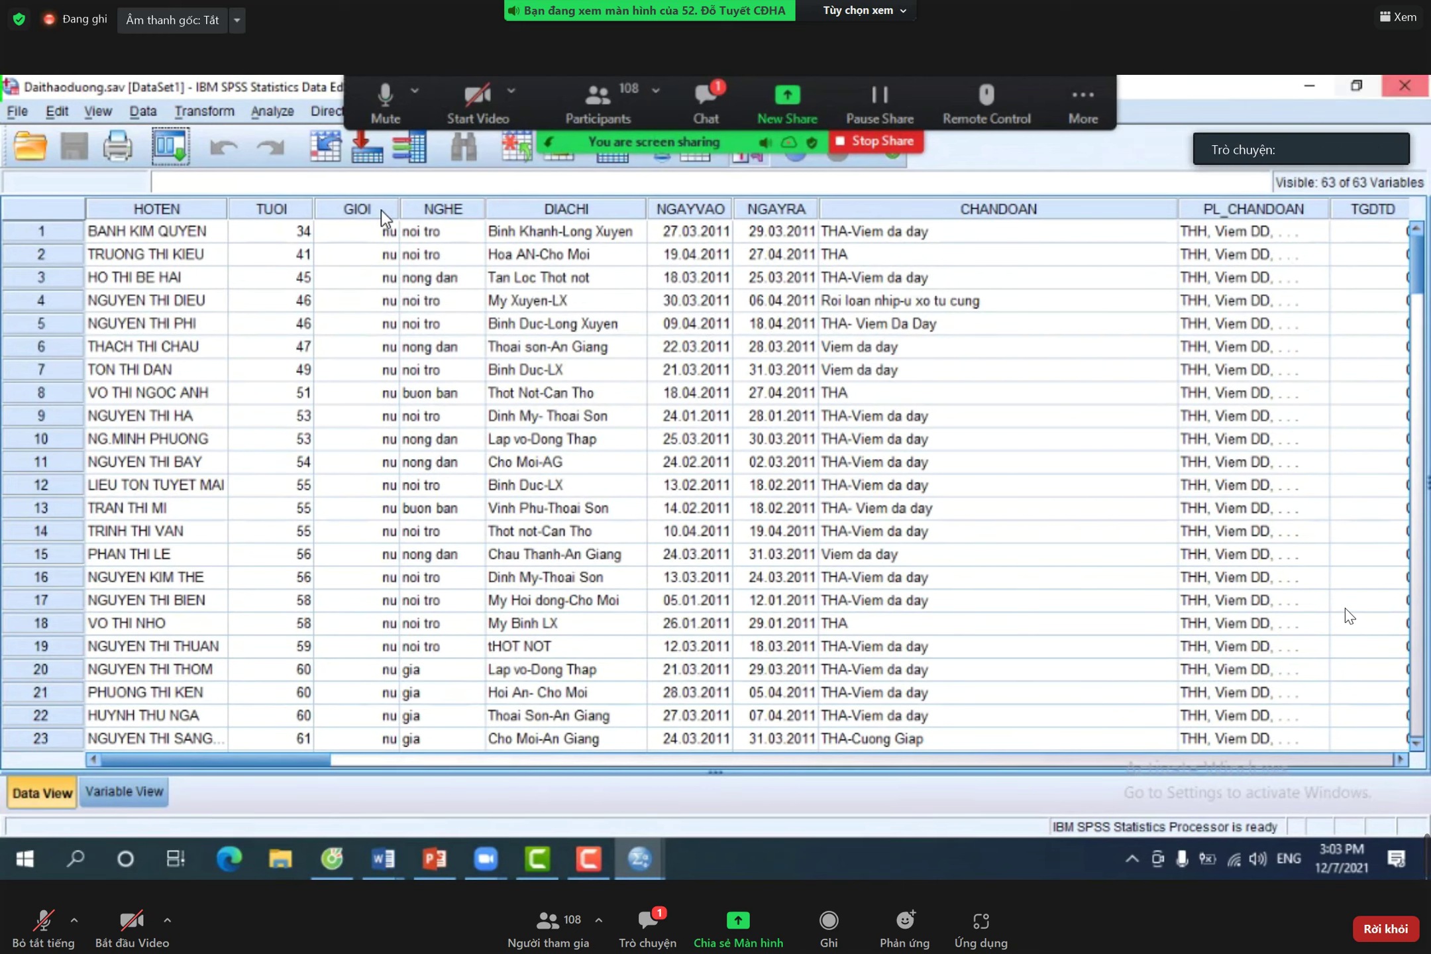
# - Set up a Frequencies analysis with Tien su gia dinh as the variable
pyautogui.click(264, 109)
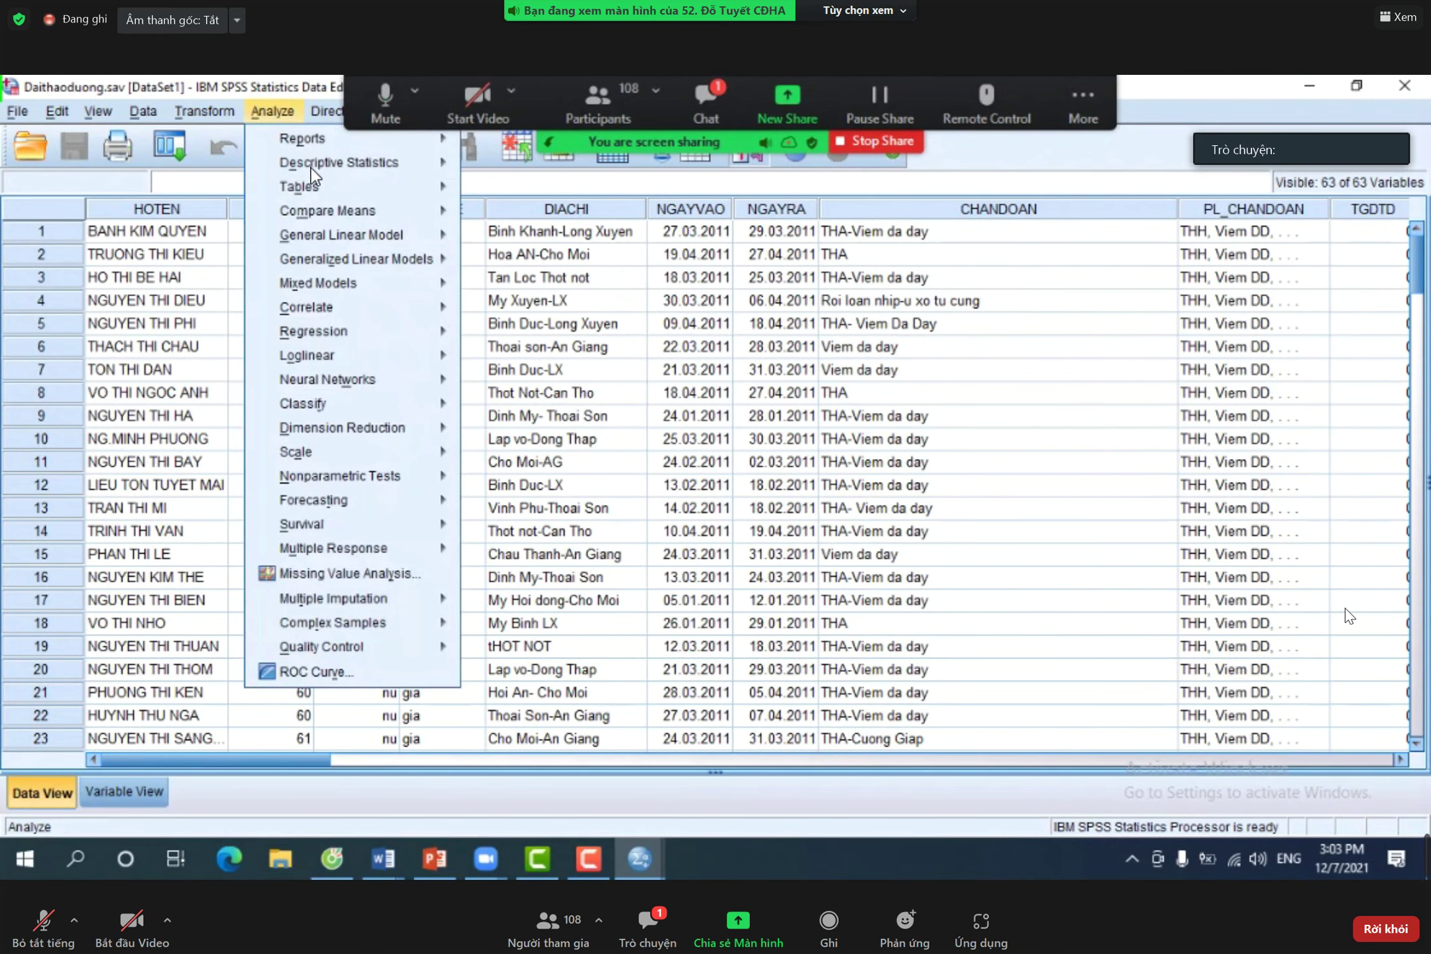
pyautogui.moveTo(320, 189)
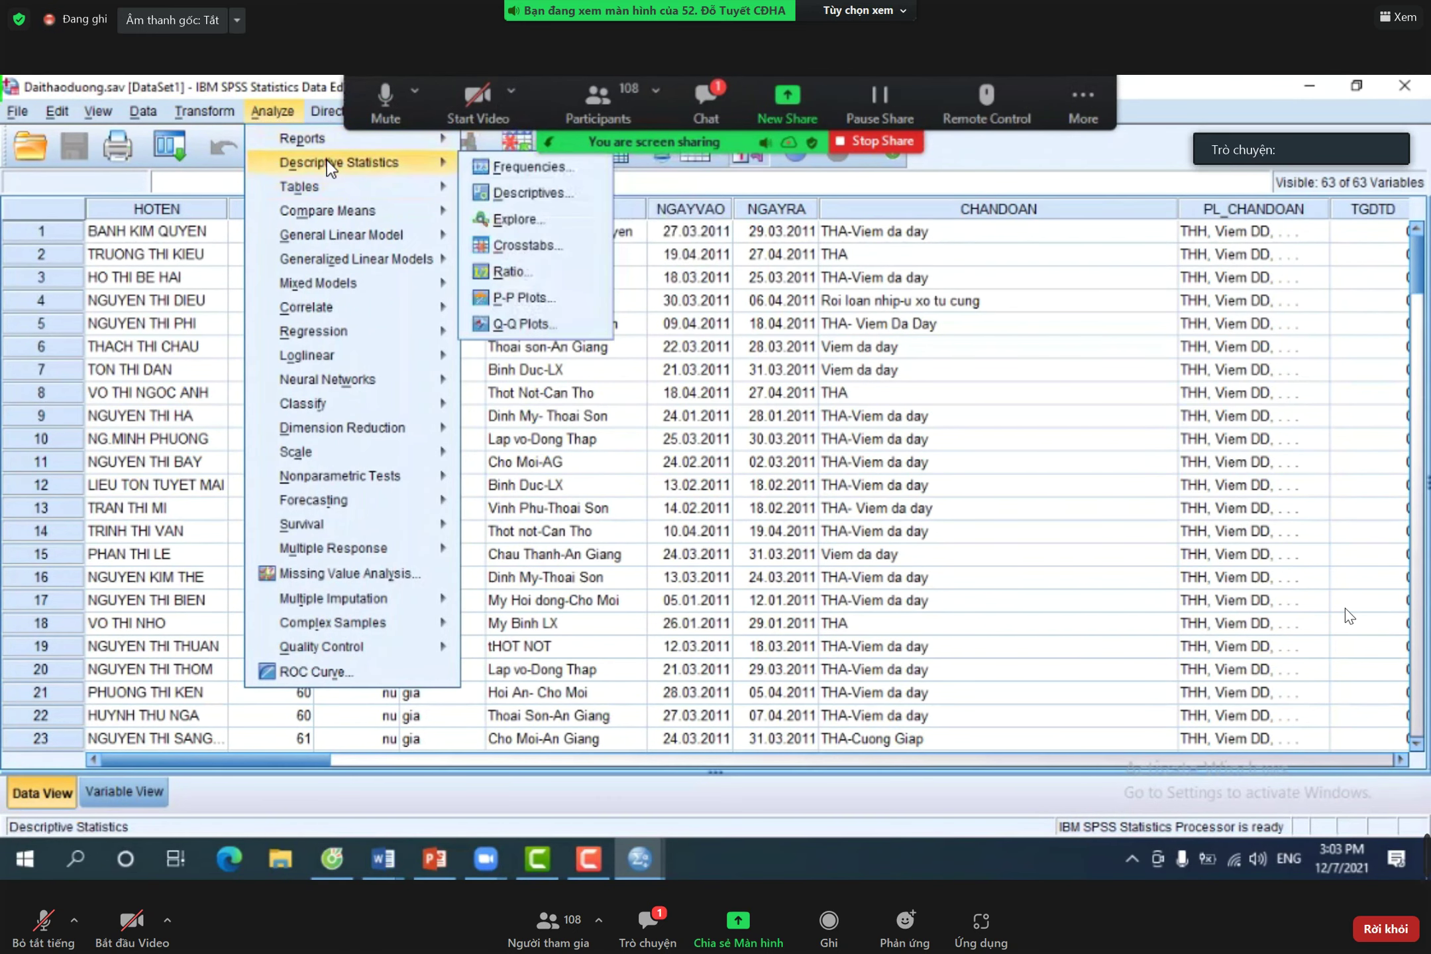
pyautogui.click(574, 168)
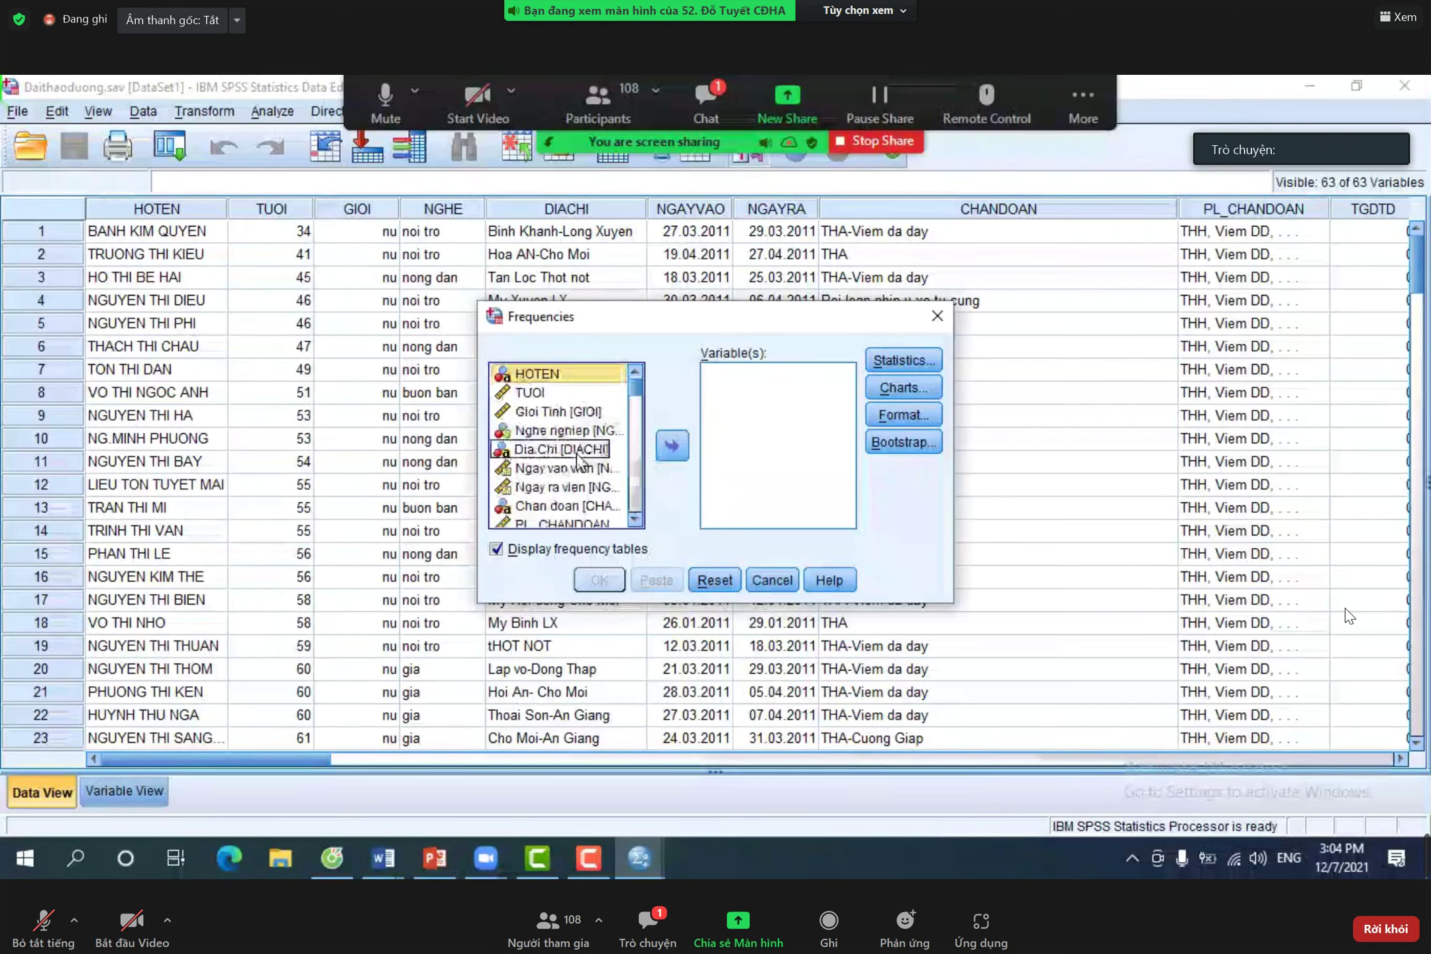
pyautogui.scroll(-1, 578, 460)
pyautogui.scroll(-1, 577, 461)
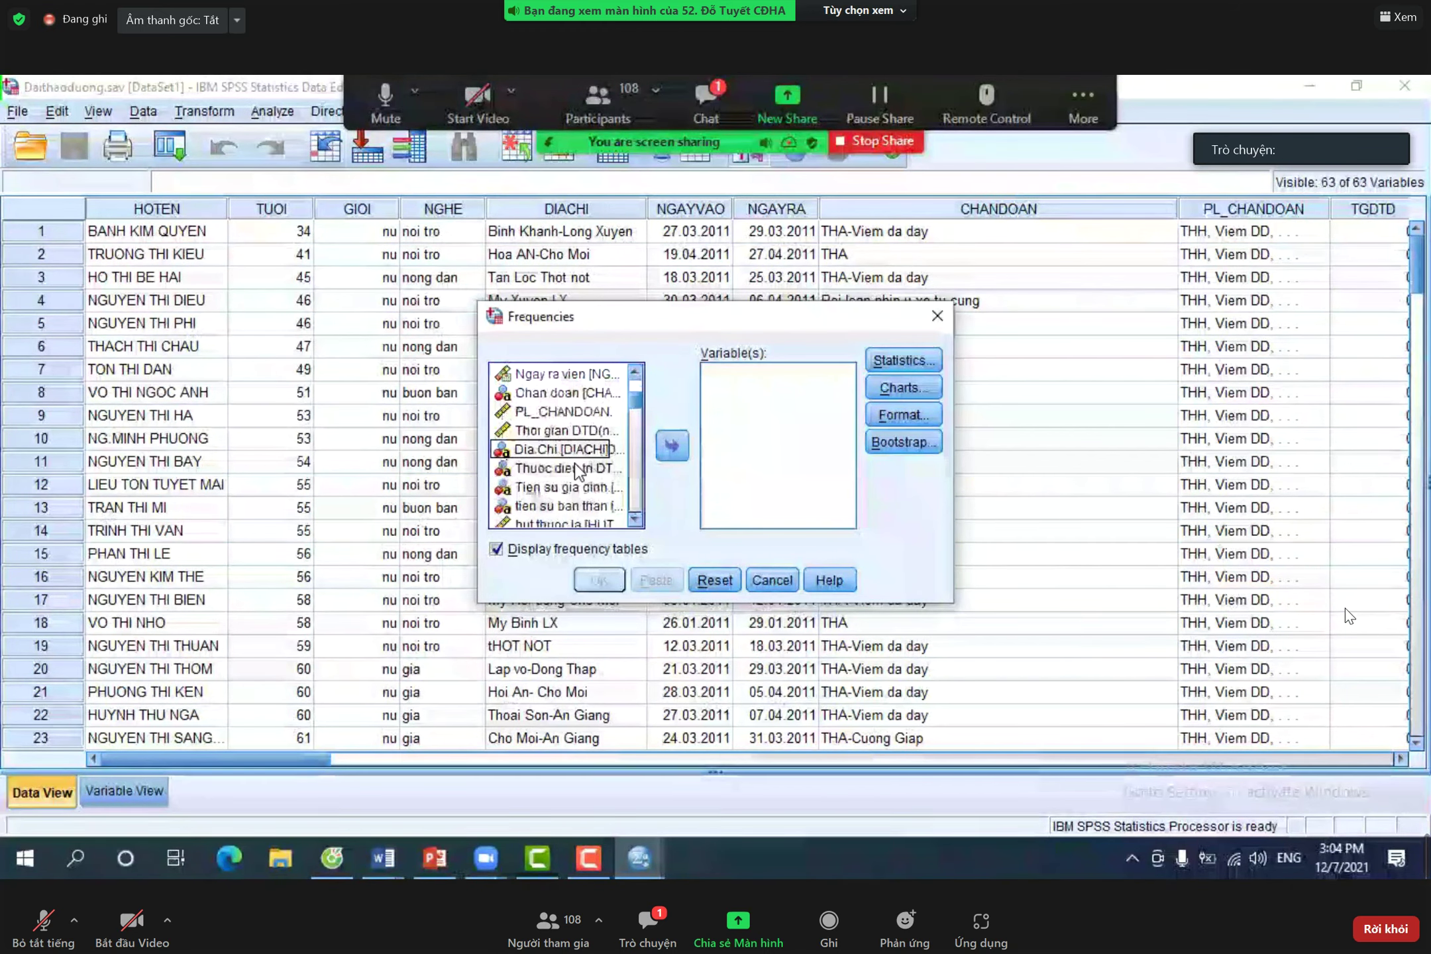
pyautogui.click(568, 487)
pyautogui.click(670, 445)
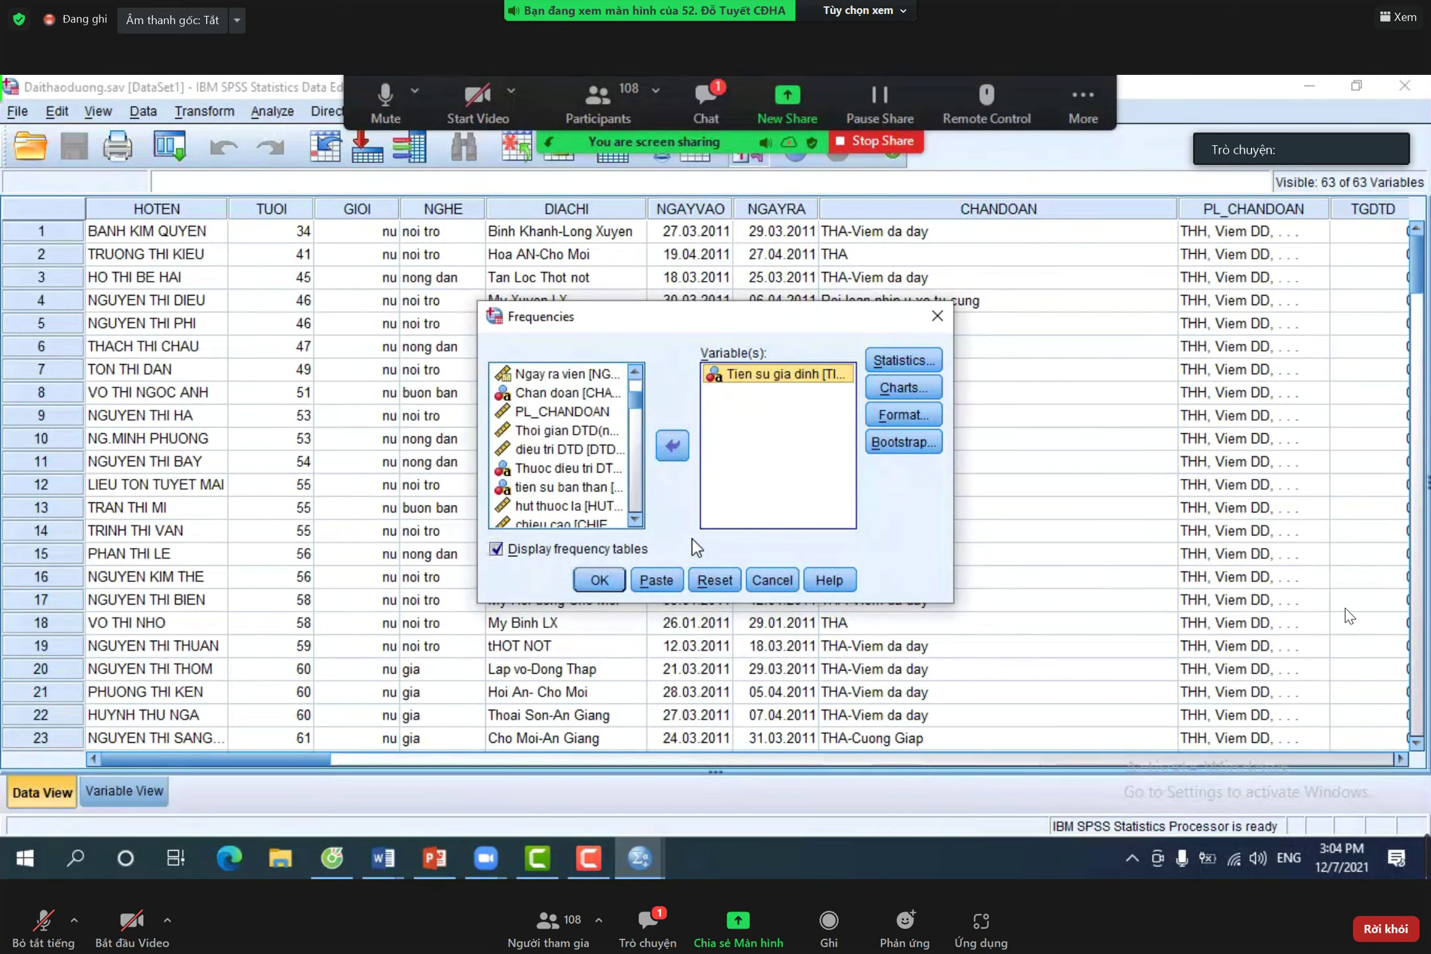
pyautogui.click(904, 358)
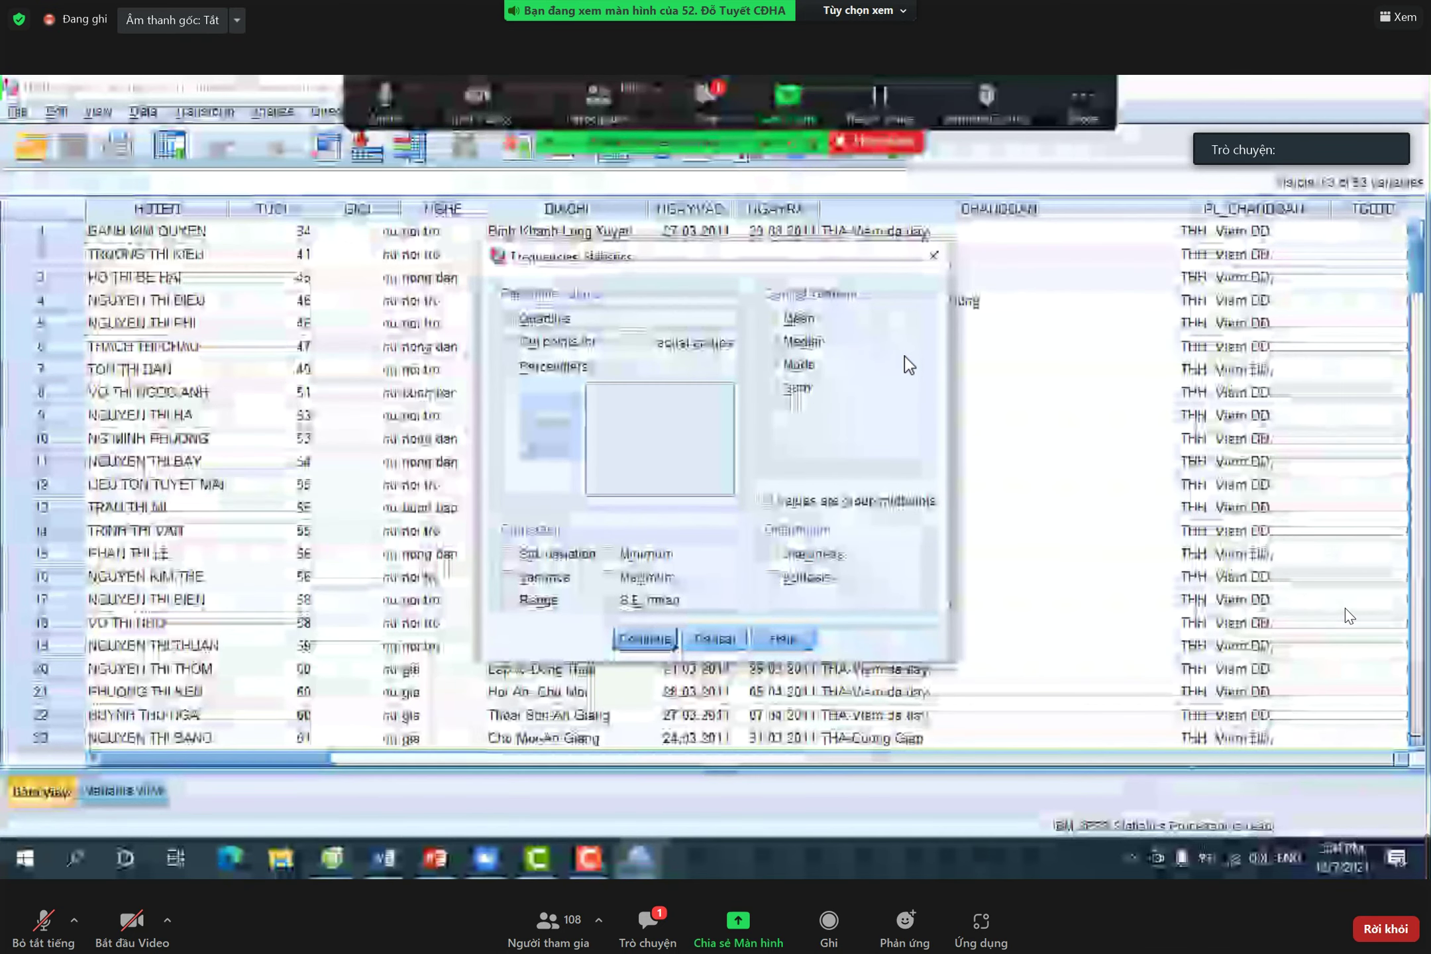
pyautogui.click(772, 318)
pyautogui.click(771, 341)
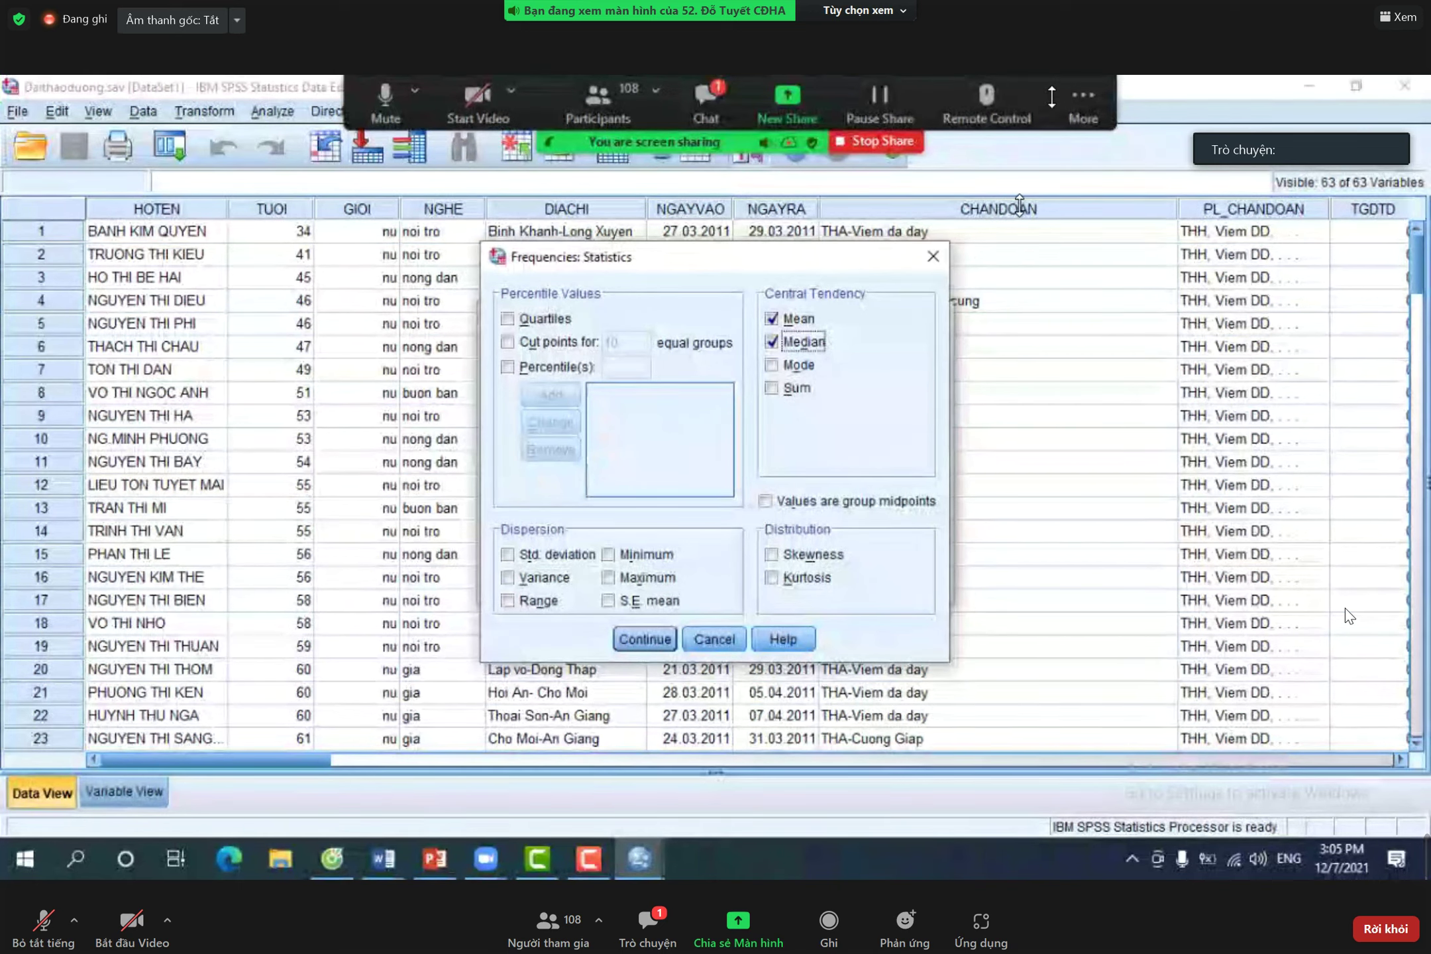
pyautogui.click(933, 257)
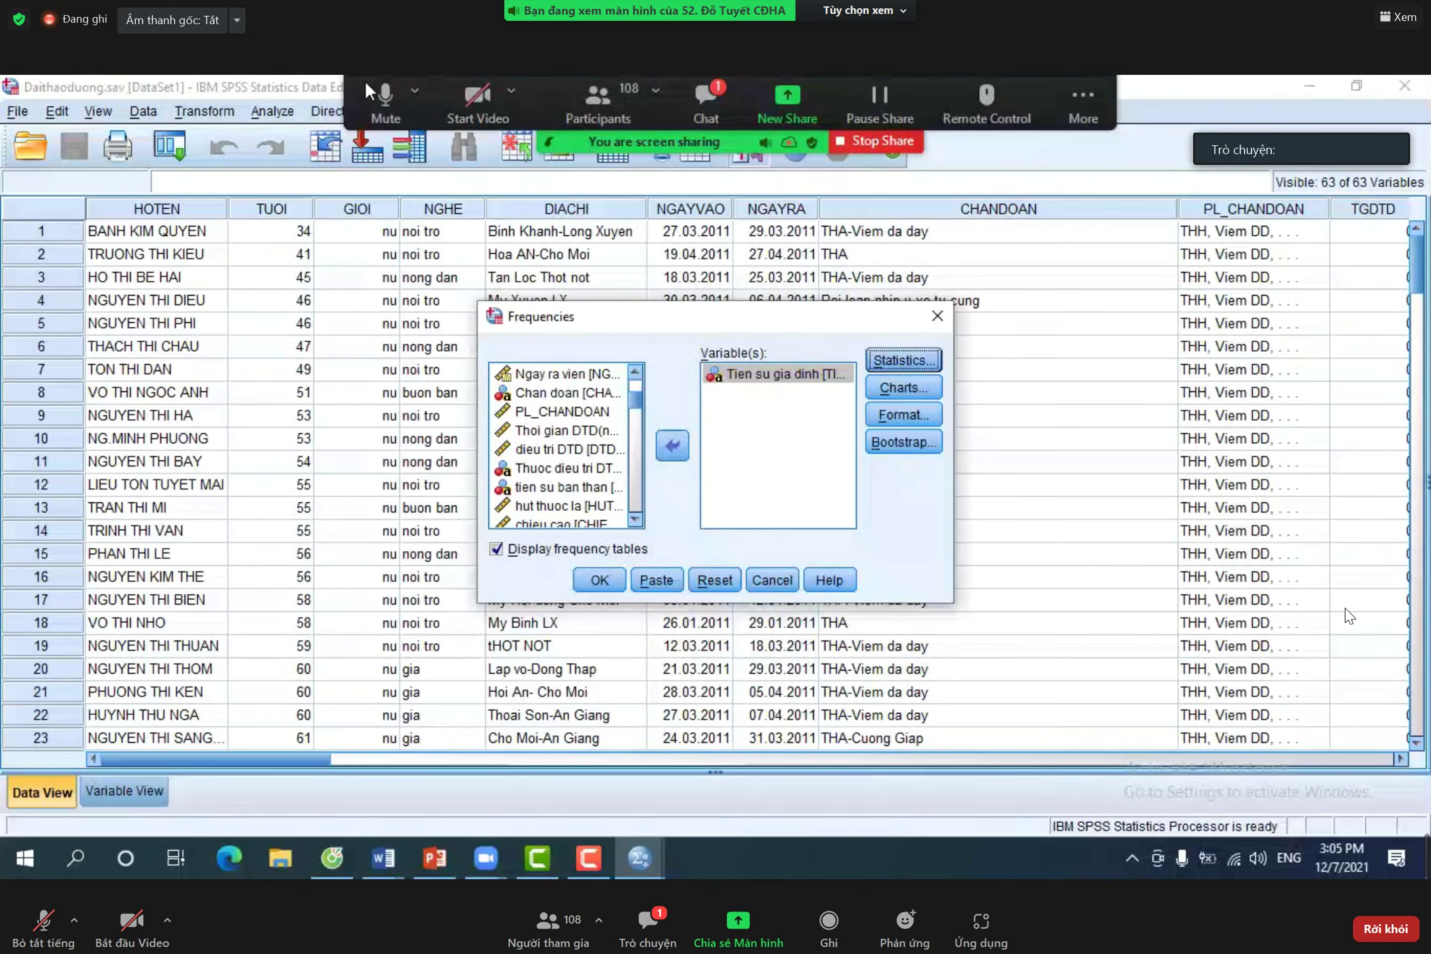
pyautogui.click(289, 115)
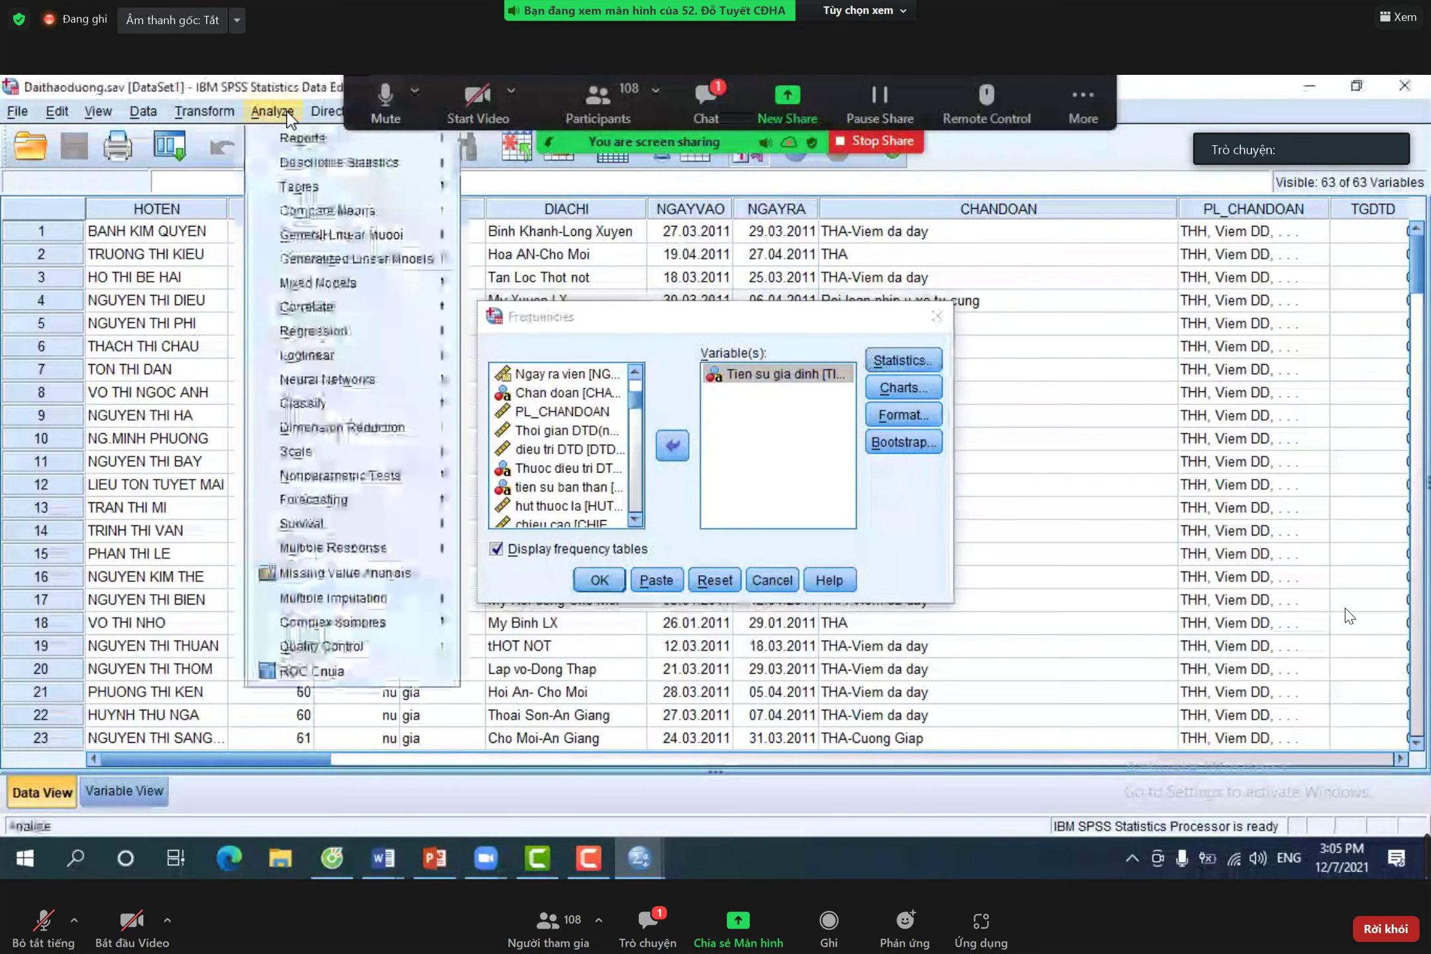
pyautogui.moveTo(308, 147)
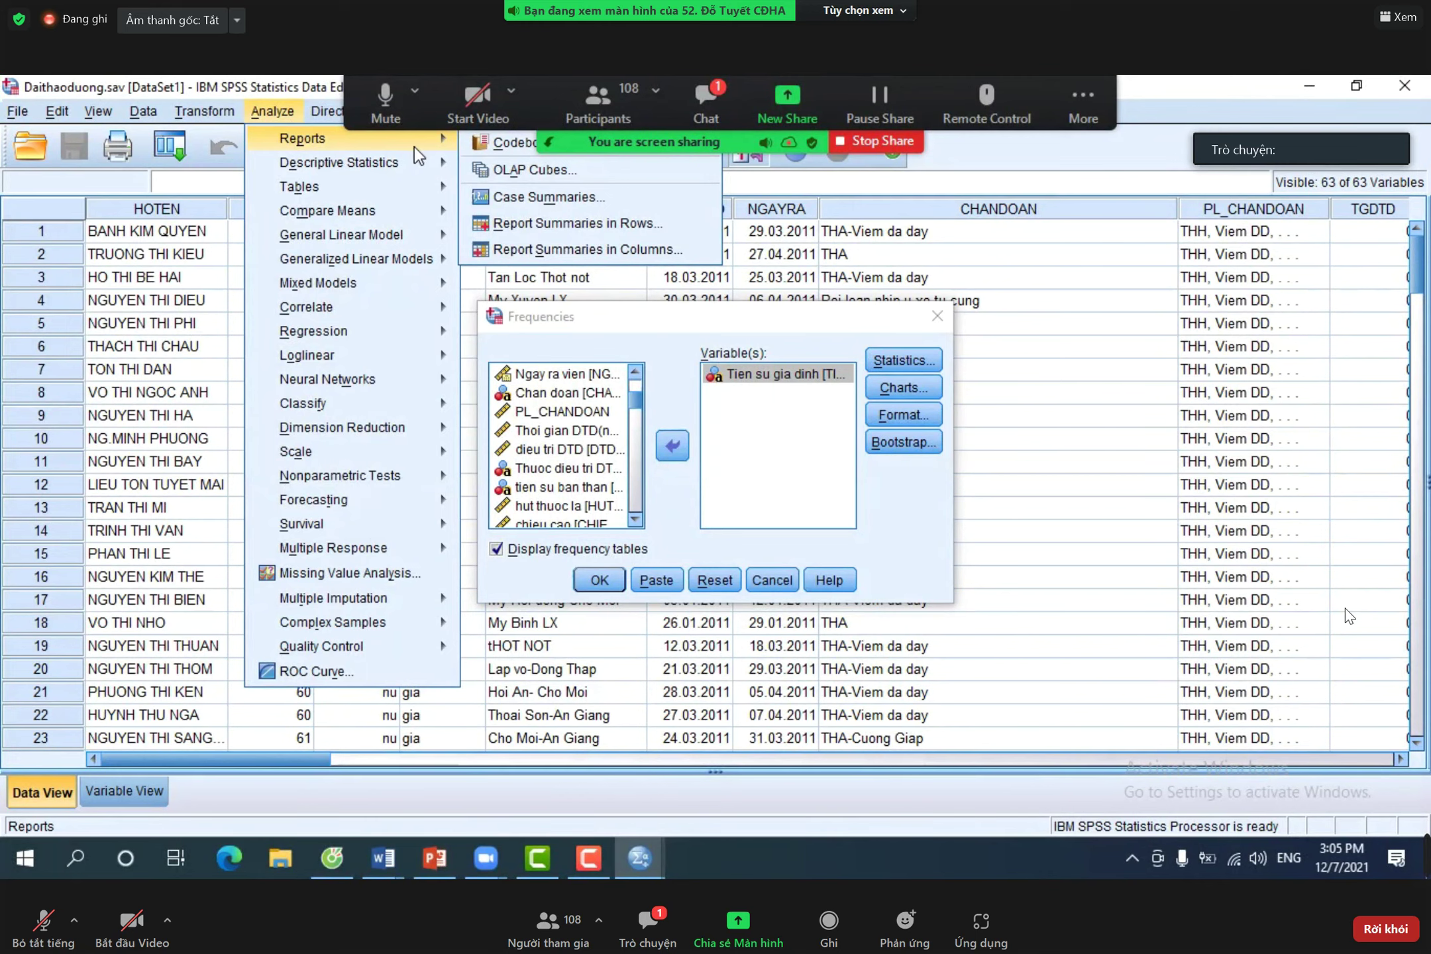
pyautogui.click(541, 196)
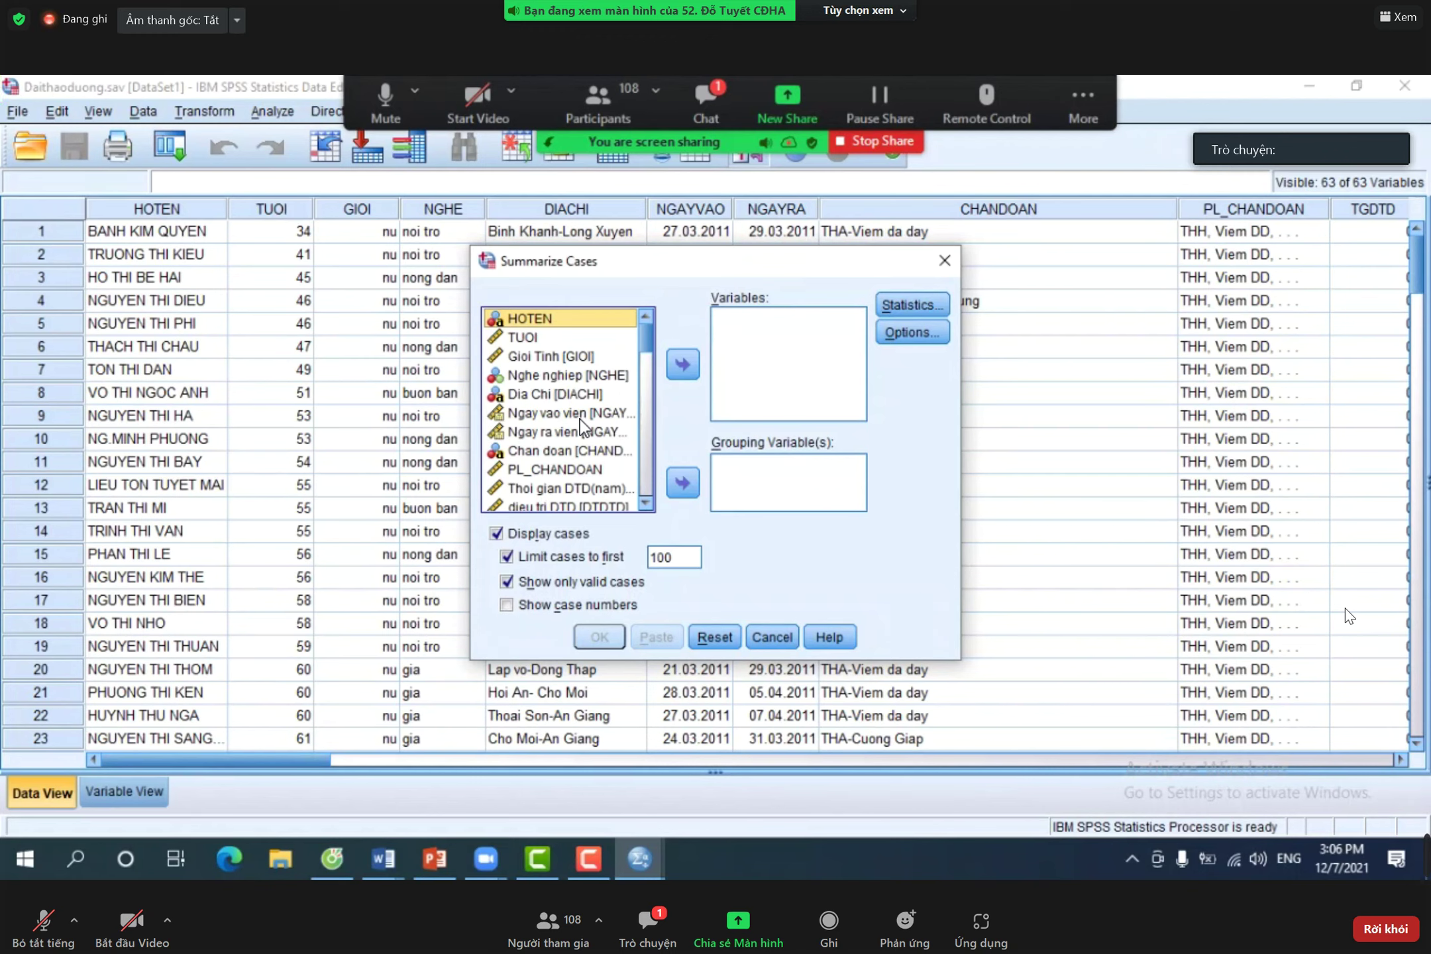
pyautogui.scroll(-2, 574, 406)
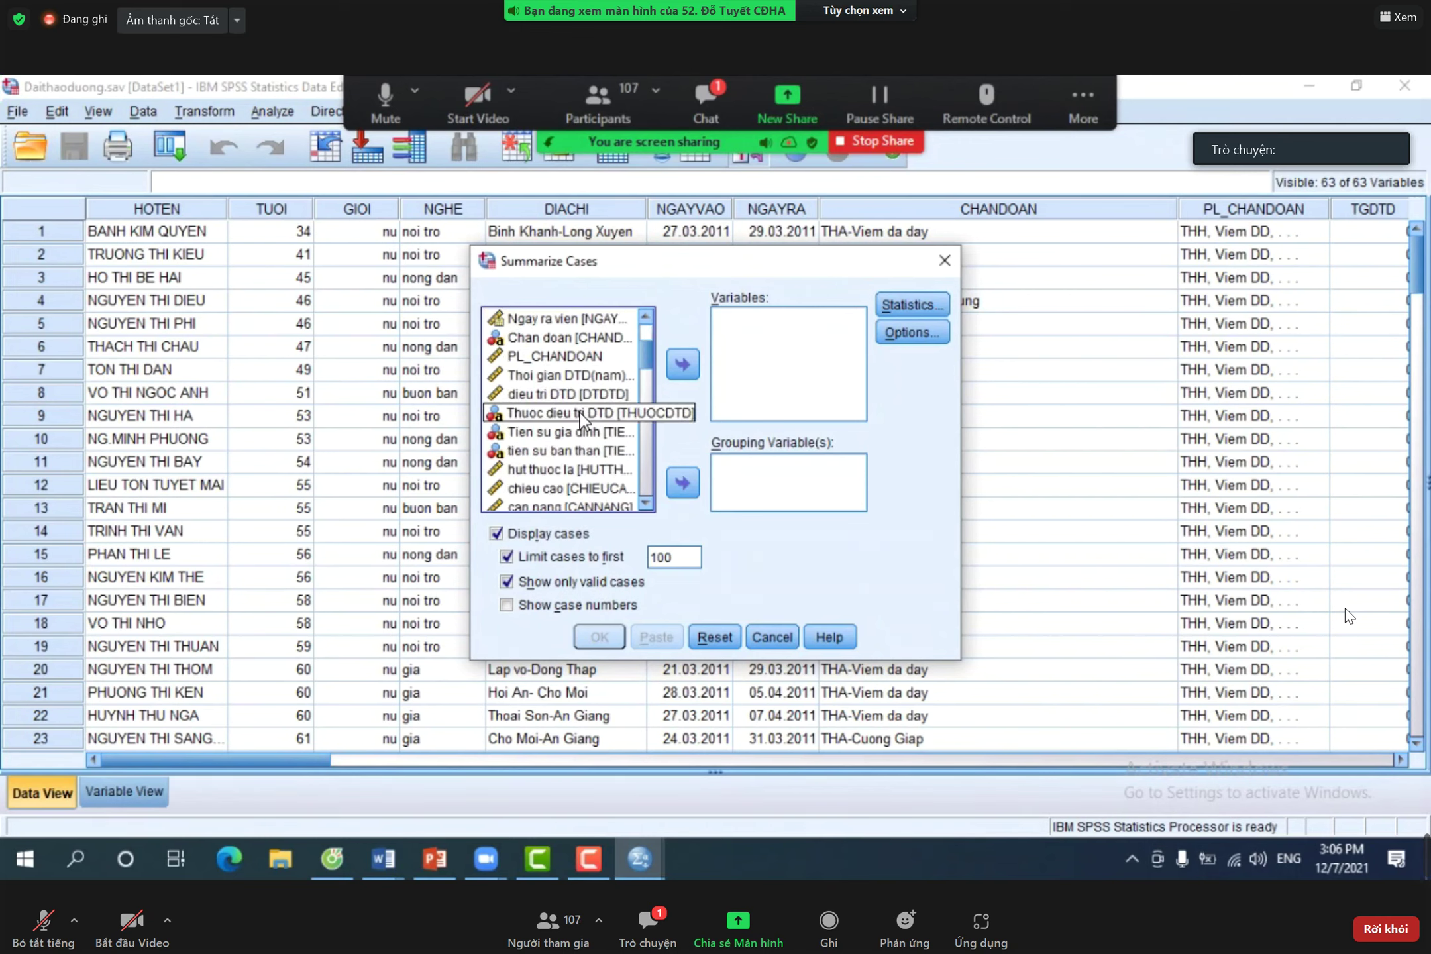
pyautogui.scroll(-1, 580, 418)
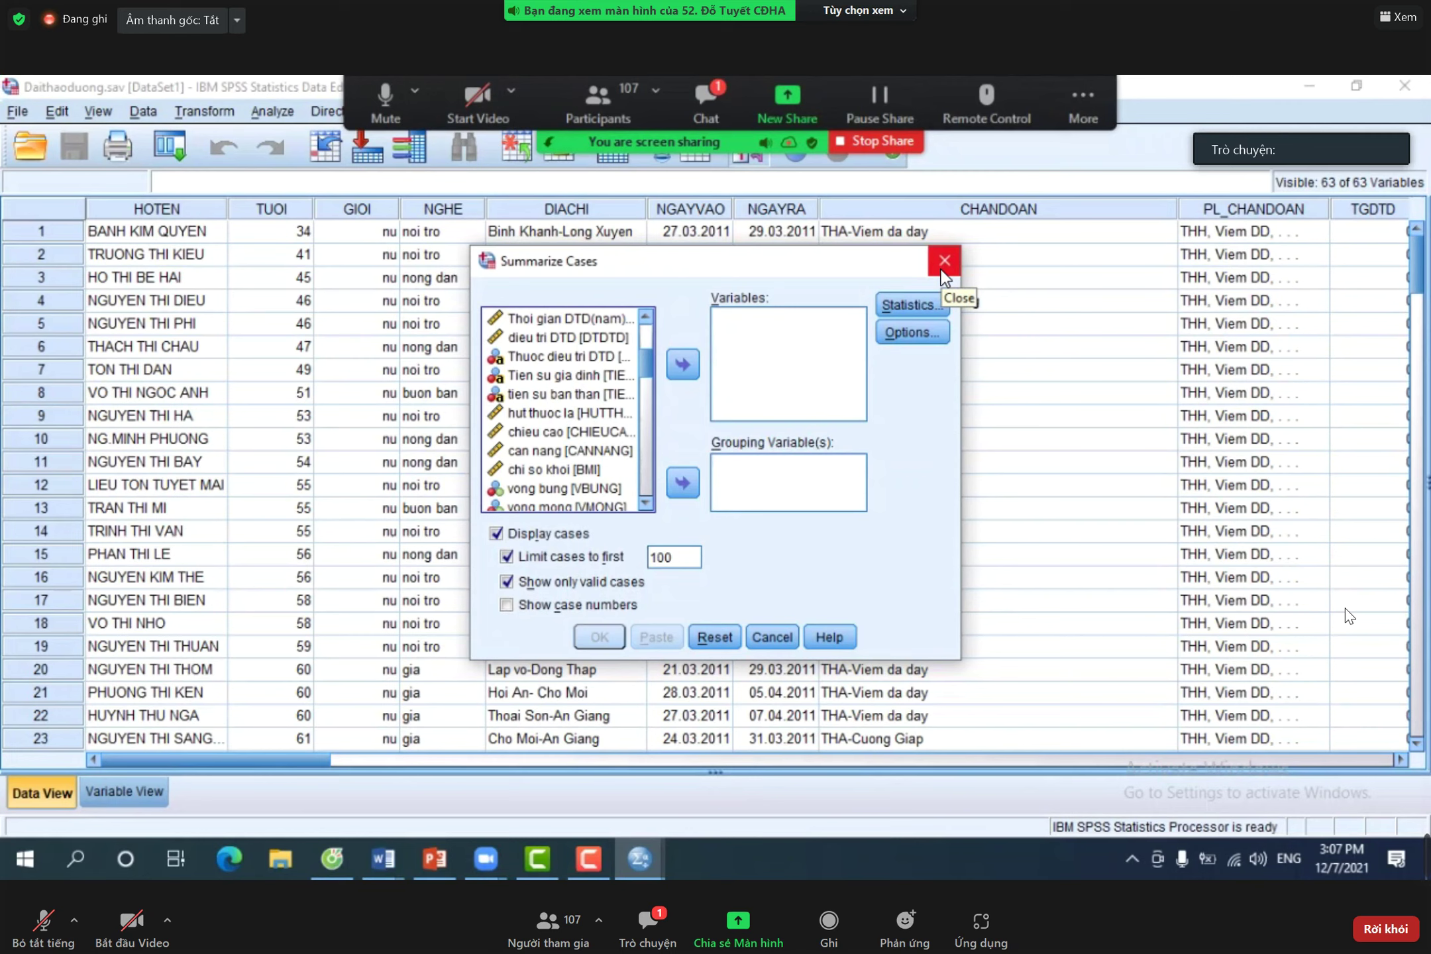
pyautogui.click(584, 490)
pyautogui.click(945, 264)
# - Set Select Cases to keep only cases satisfying a condition and open the condition's expression editor
pyautogui.click(151, 117)
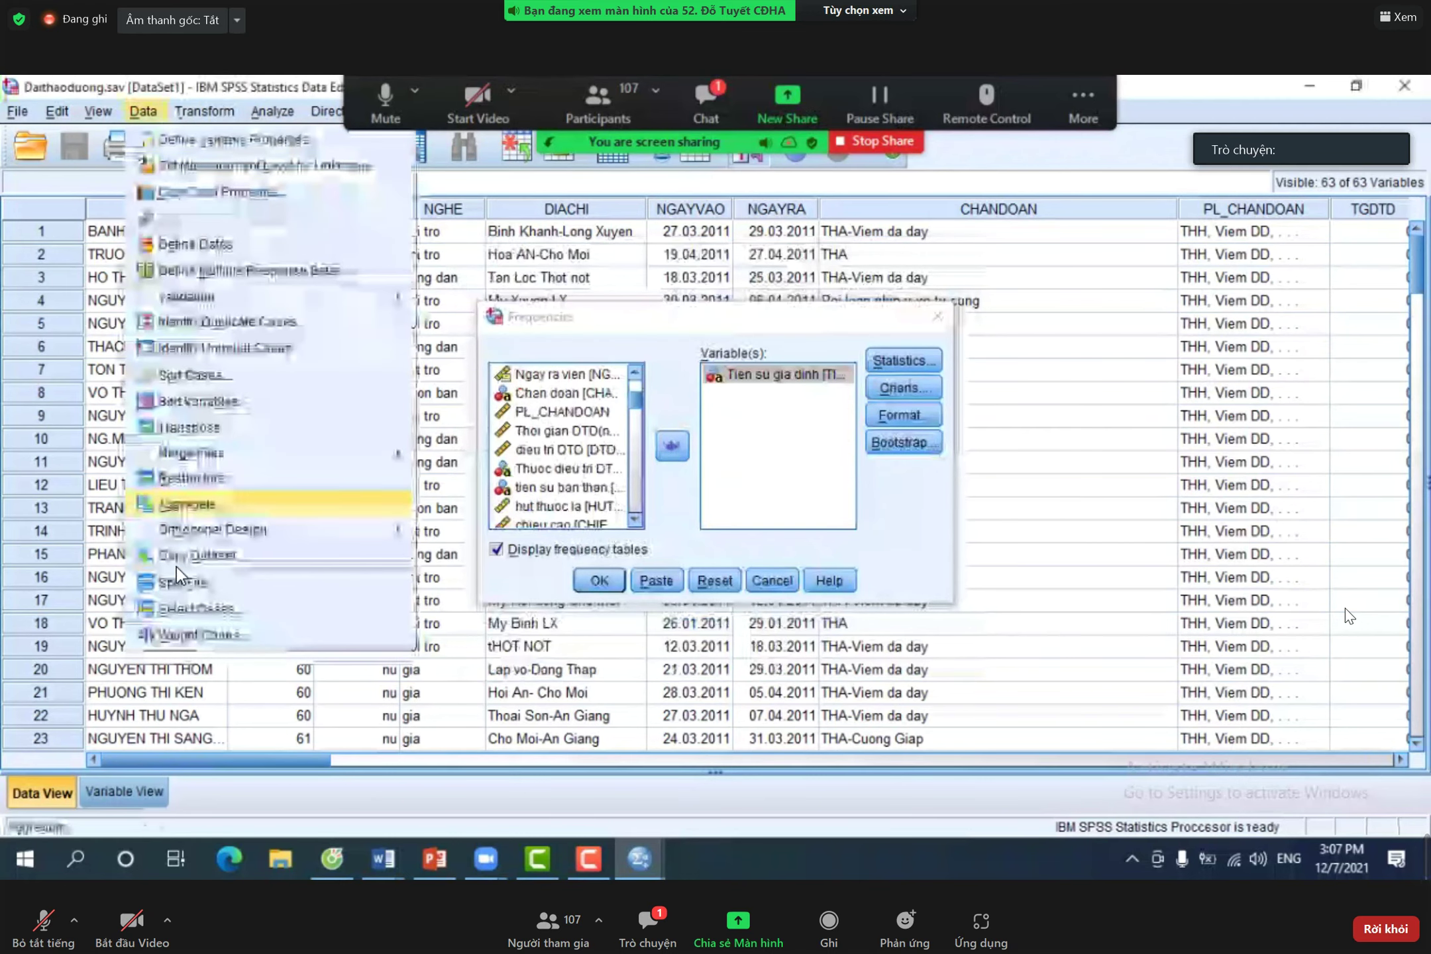
pyautogui.click(188, 603)
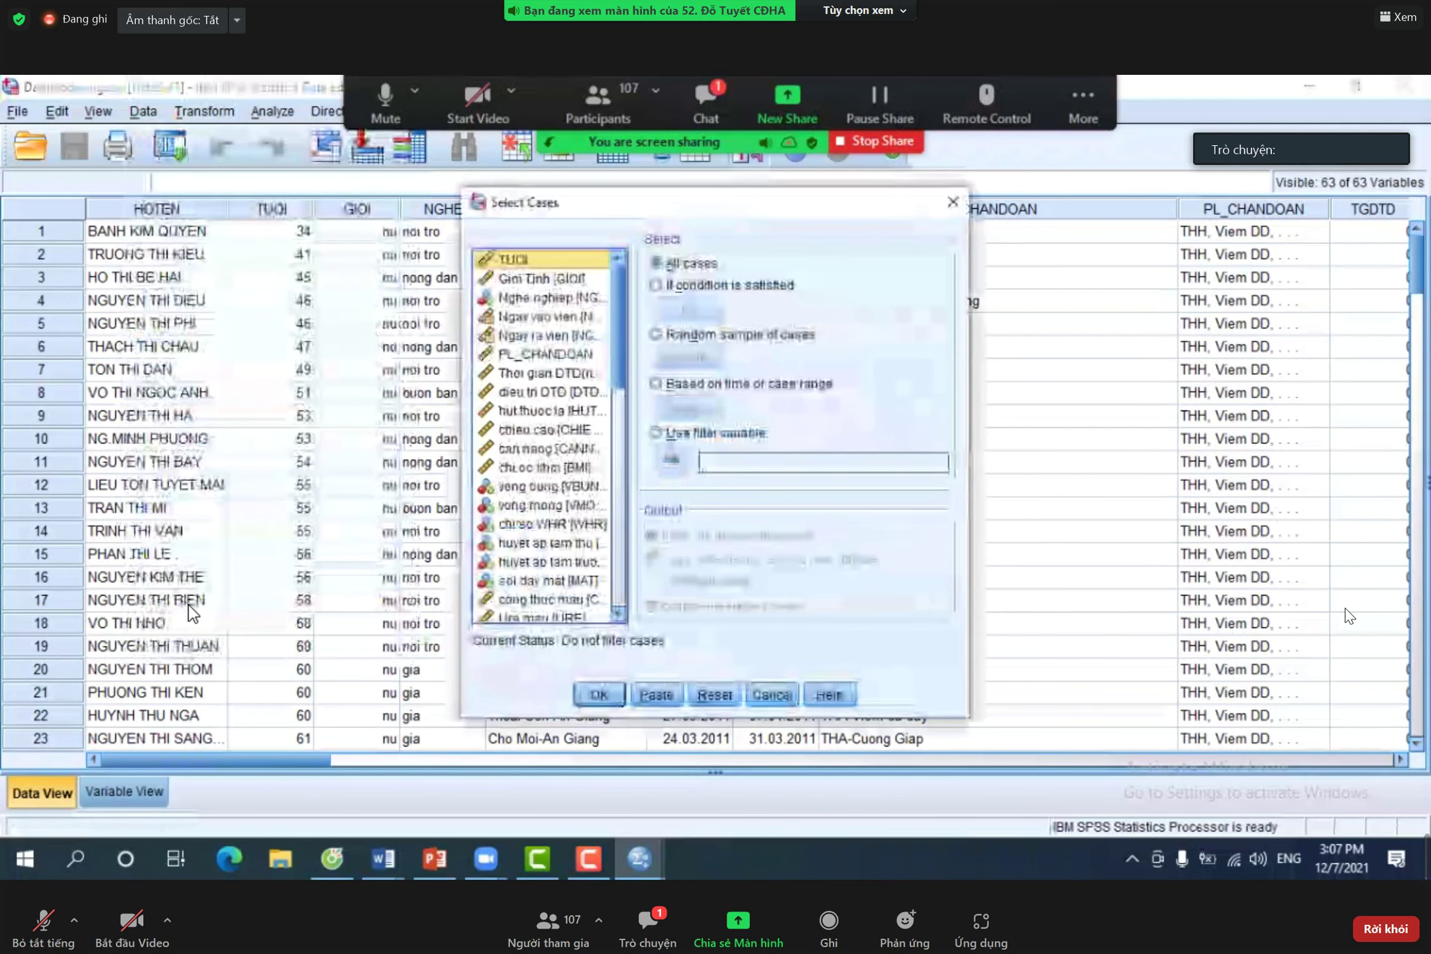
pyautogui.click(533, 525)
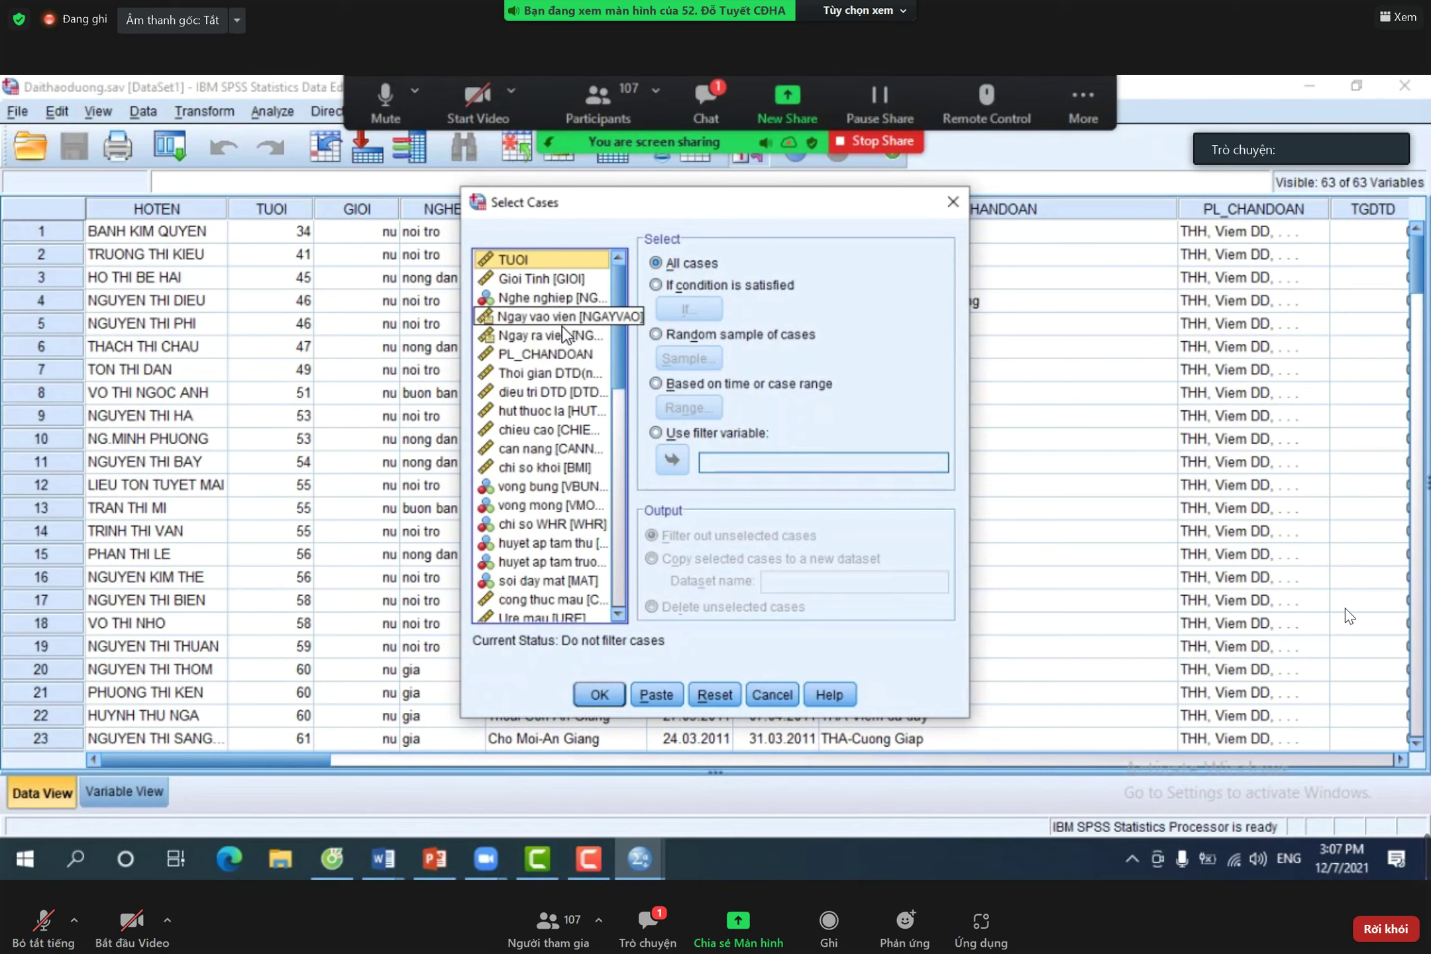
pyautogui.click(655, 285)
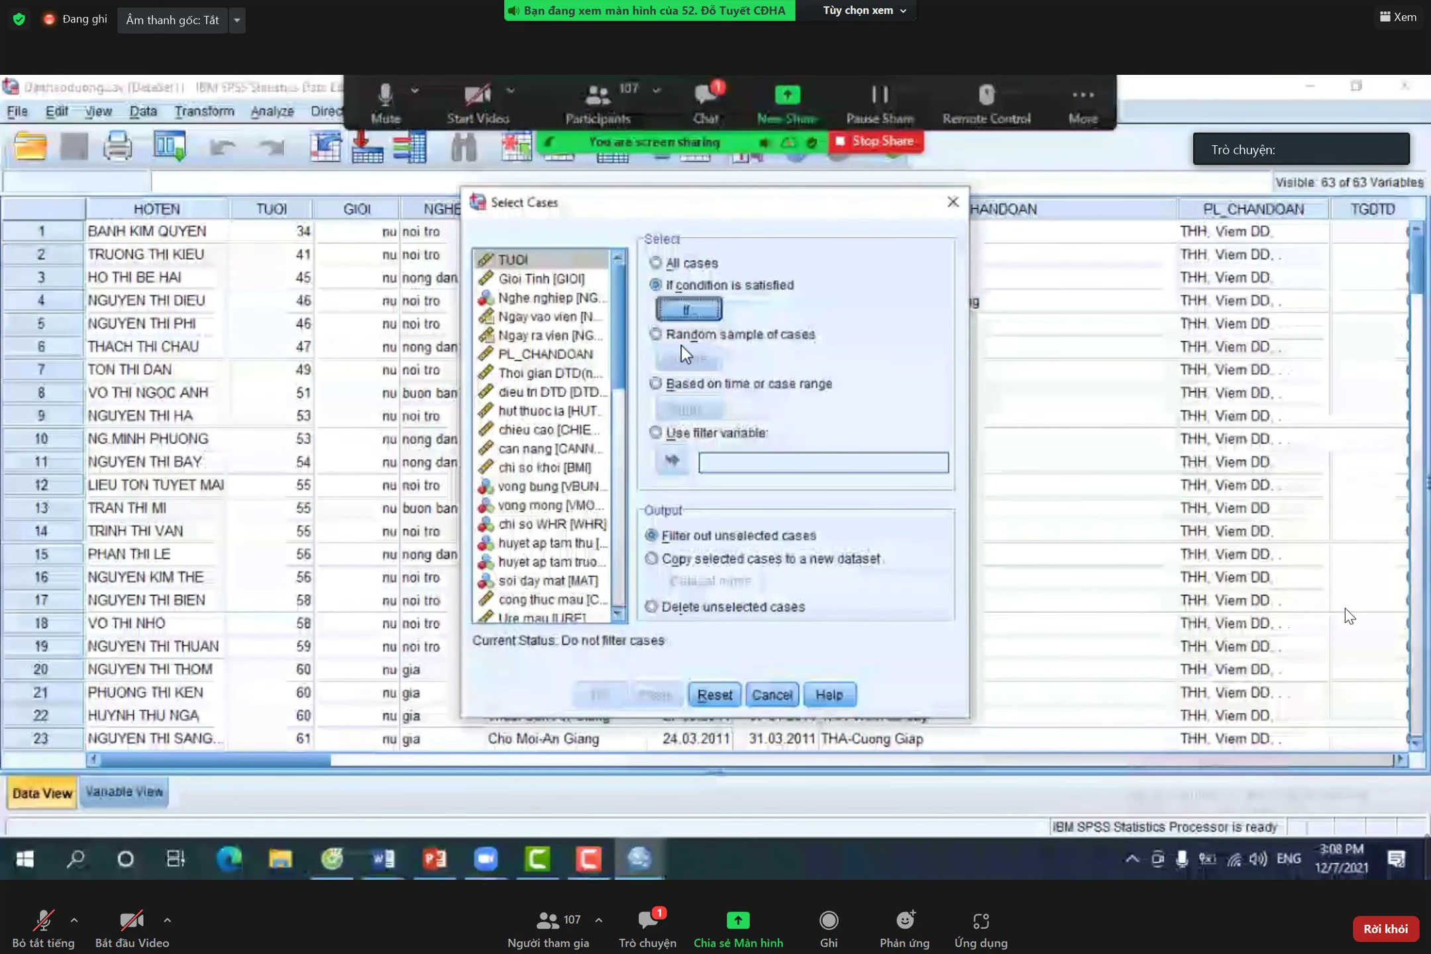
pyautogui.click(689, 308)
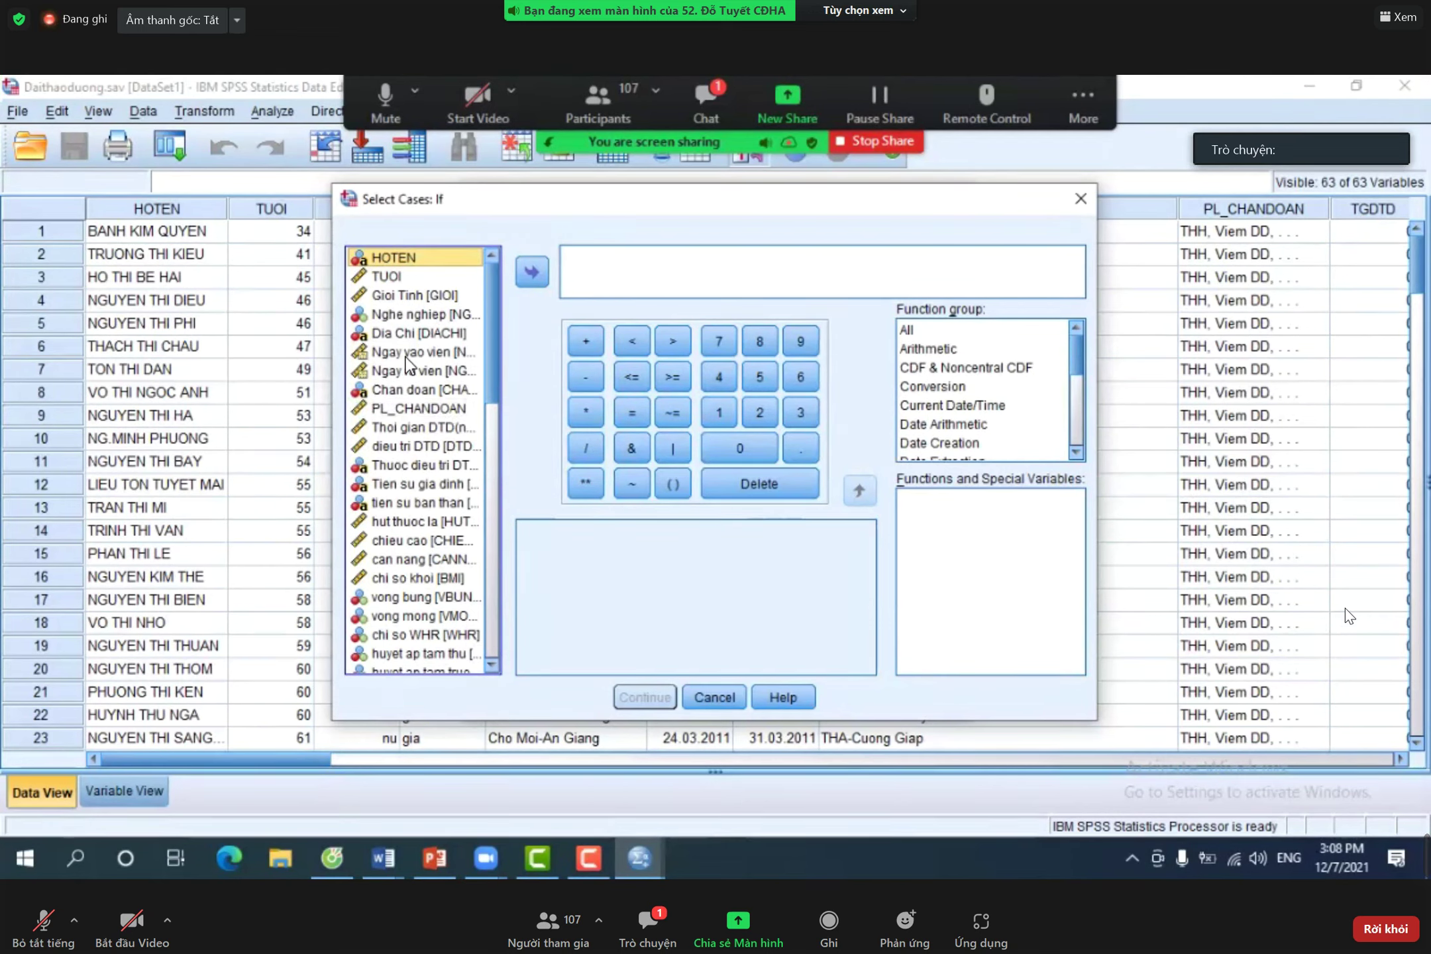
# - Enter HDL >= 9 as the first part of the case selection condition
pyautogui.scroll(-2, 406, 467)
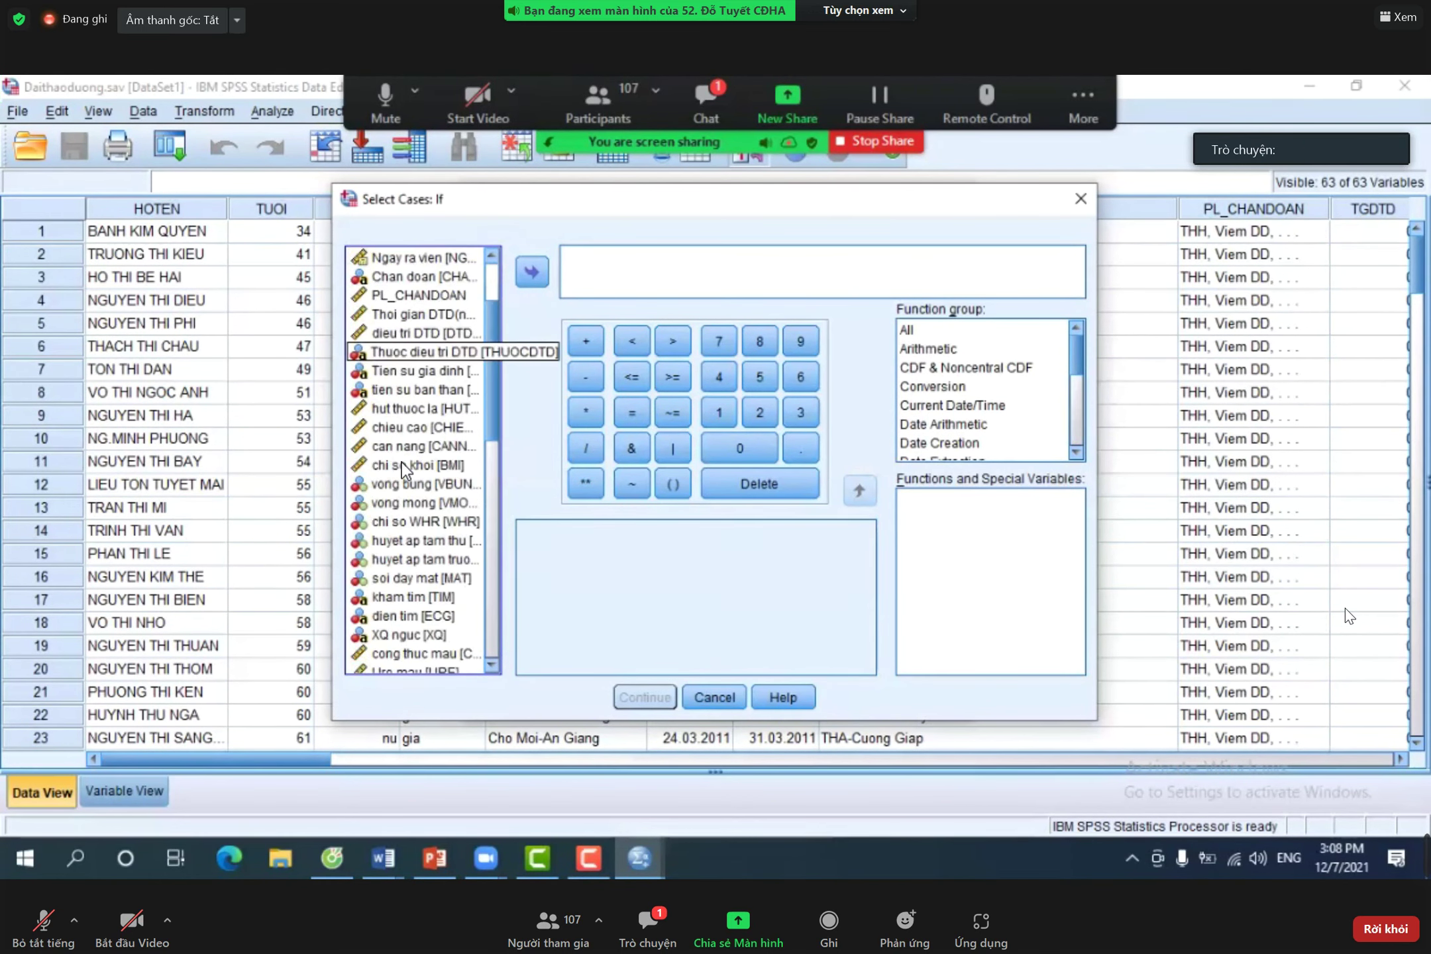
pyautogui.scroll(-4, 417, 523)
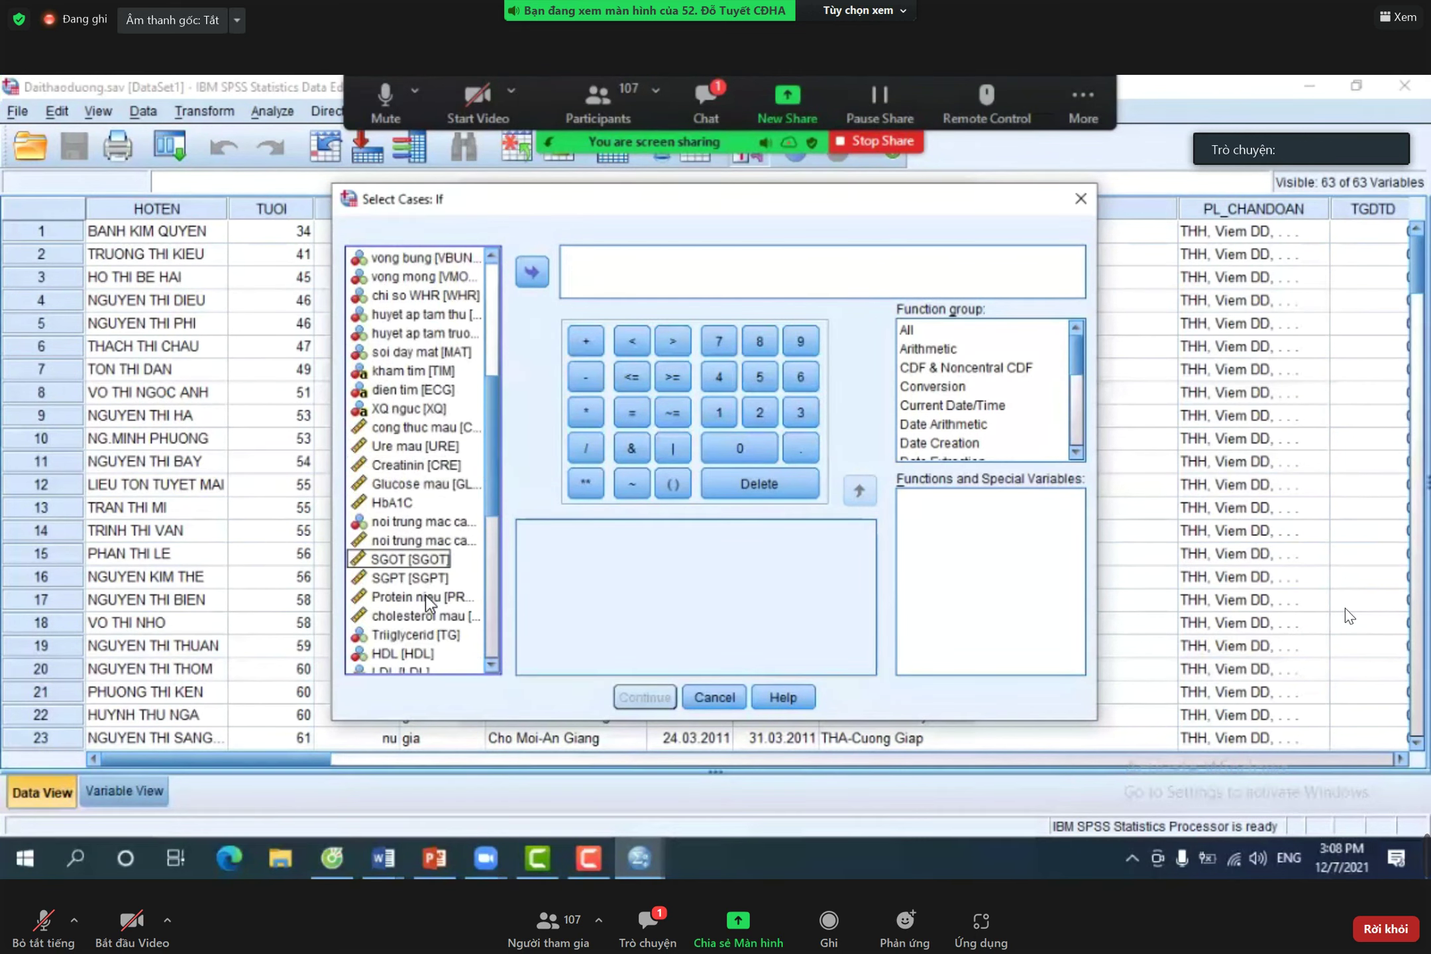
pyautogui.scroll(-1, 425, 595)
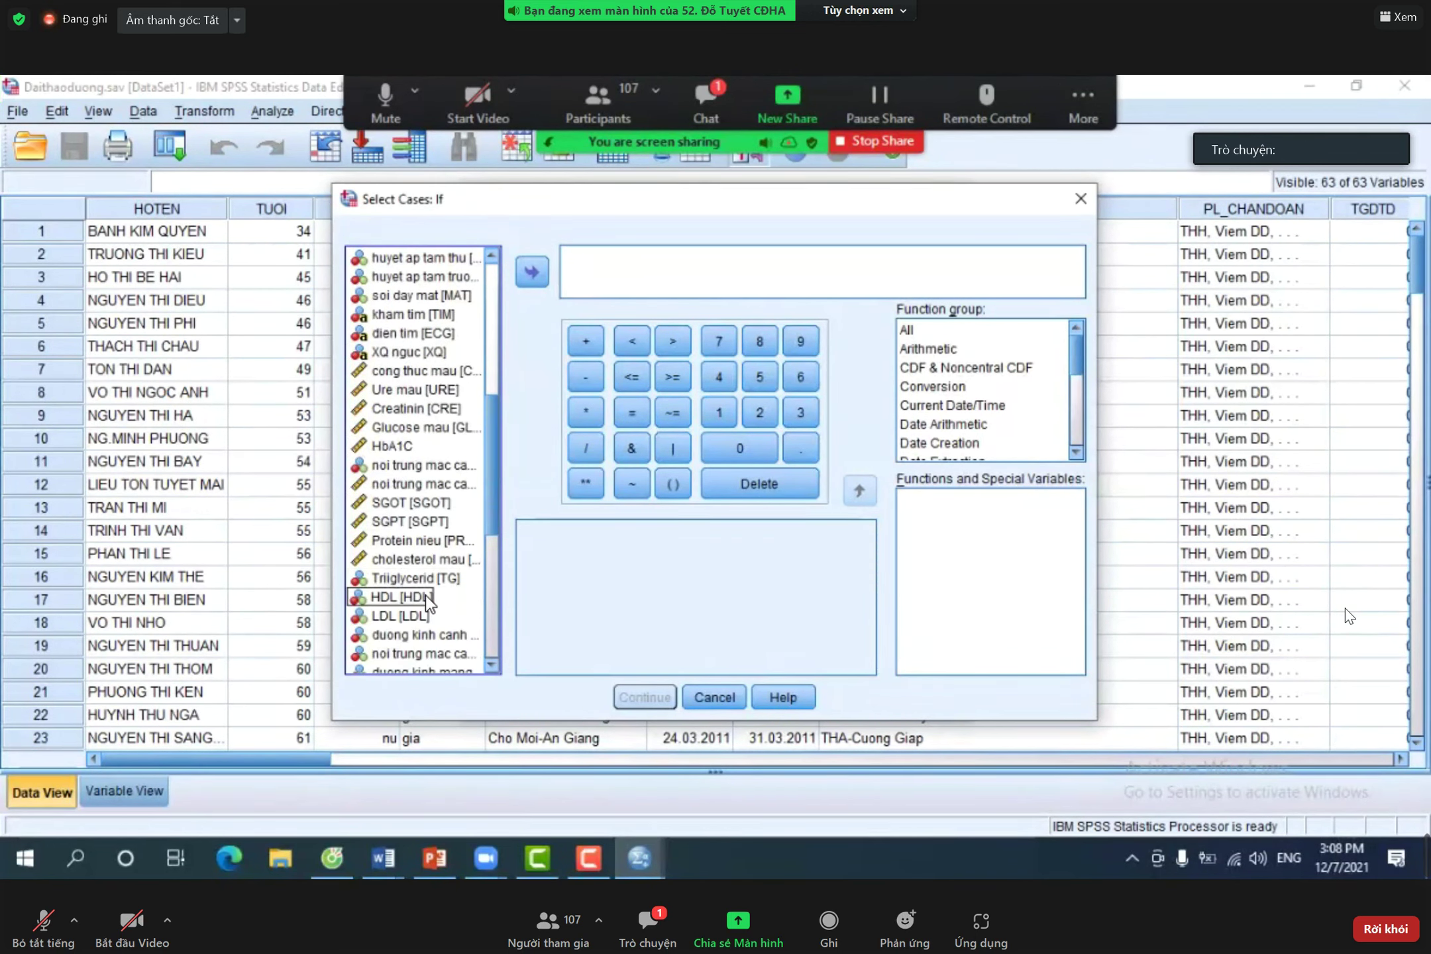
pyautogui.click(427, 598)
pyautogui.click(535, 273)
pyautogui.click(672, 377)
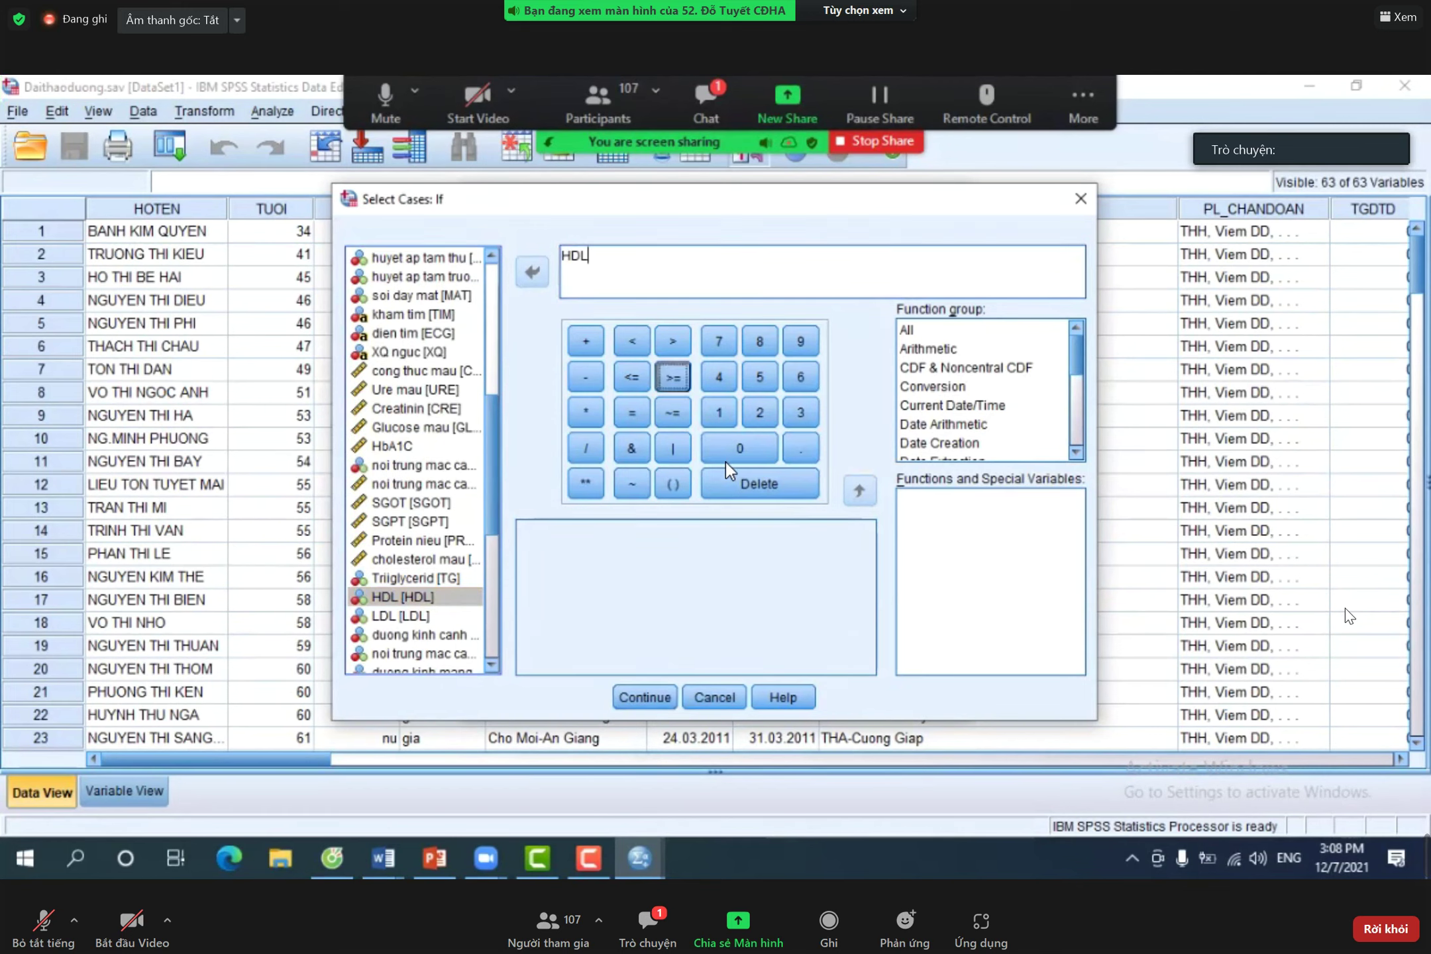
pyautogui.click(798, 343)
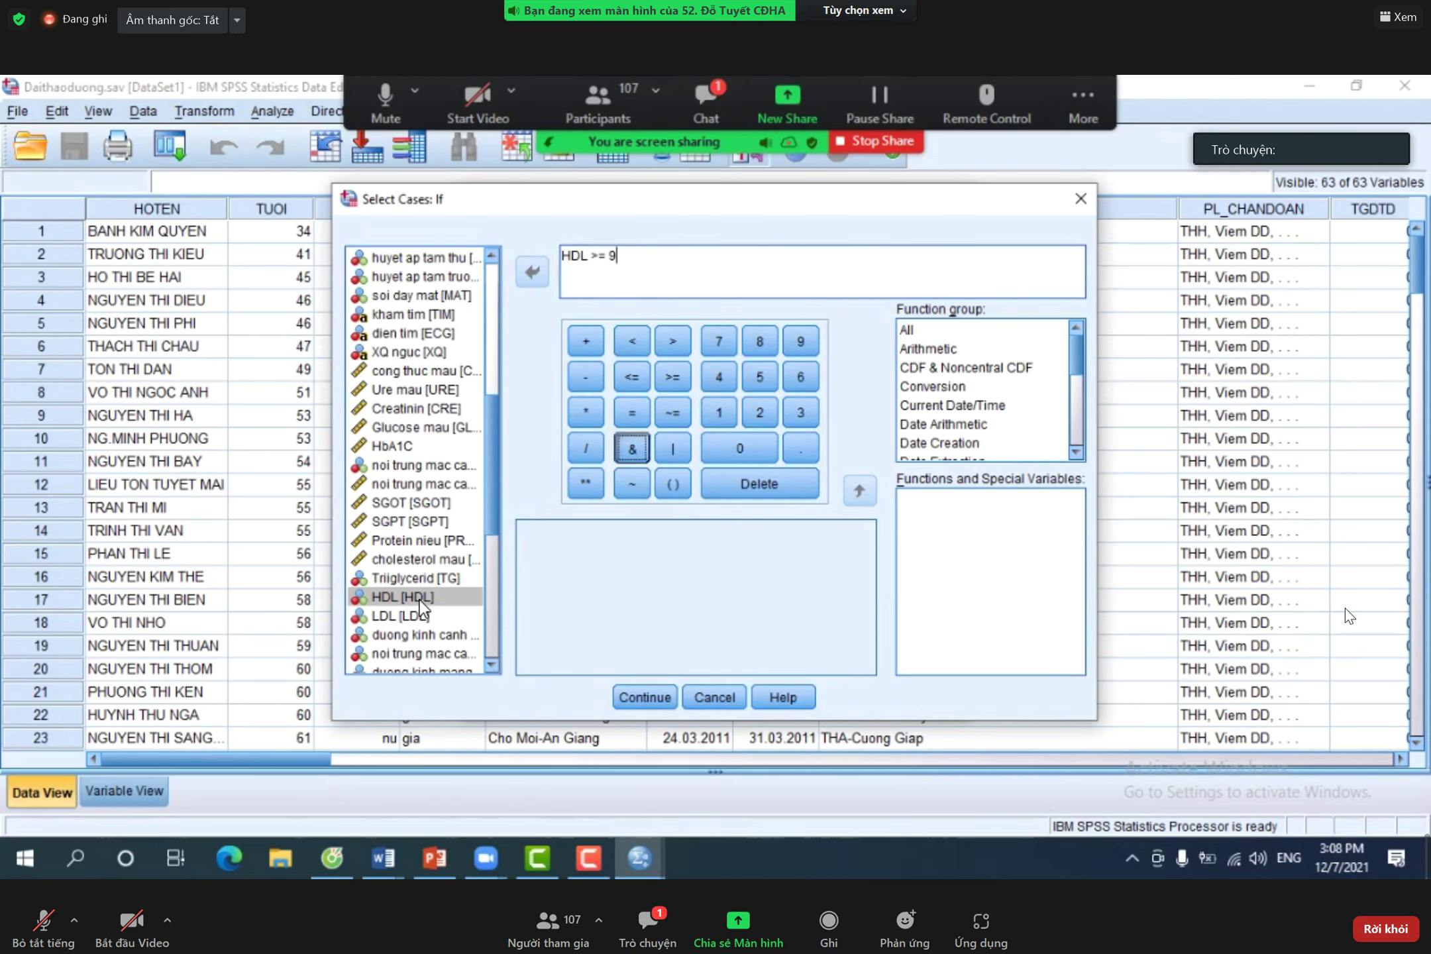
# - Extend the selection condition with & <= 3.4 as the second comparison
pyautogui.hotkey('shift', 'Tab')
pyautogui.press('Down')
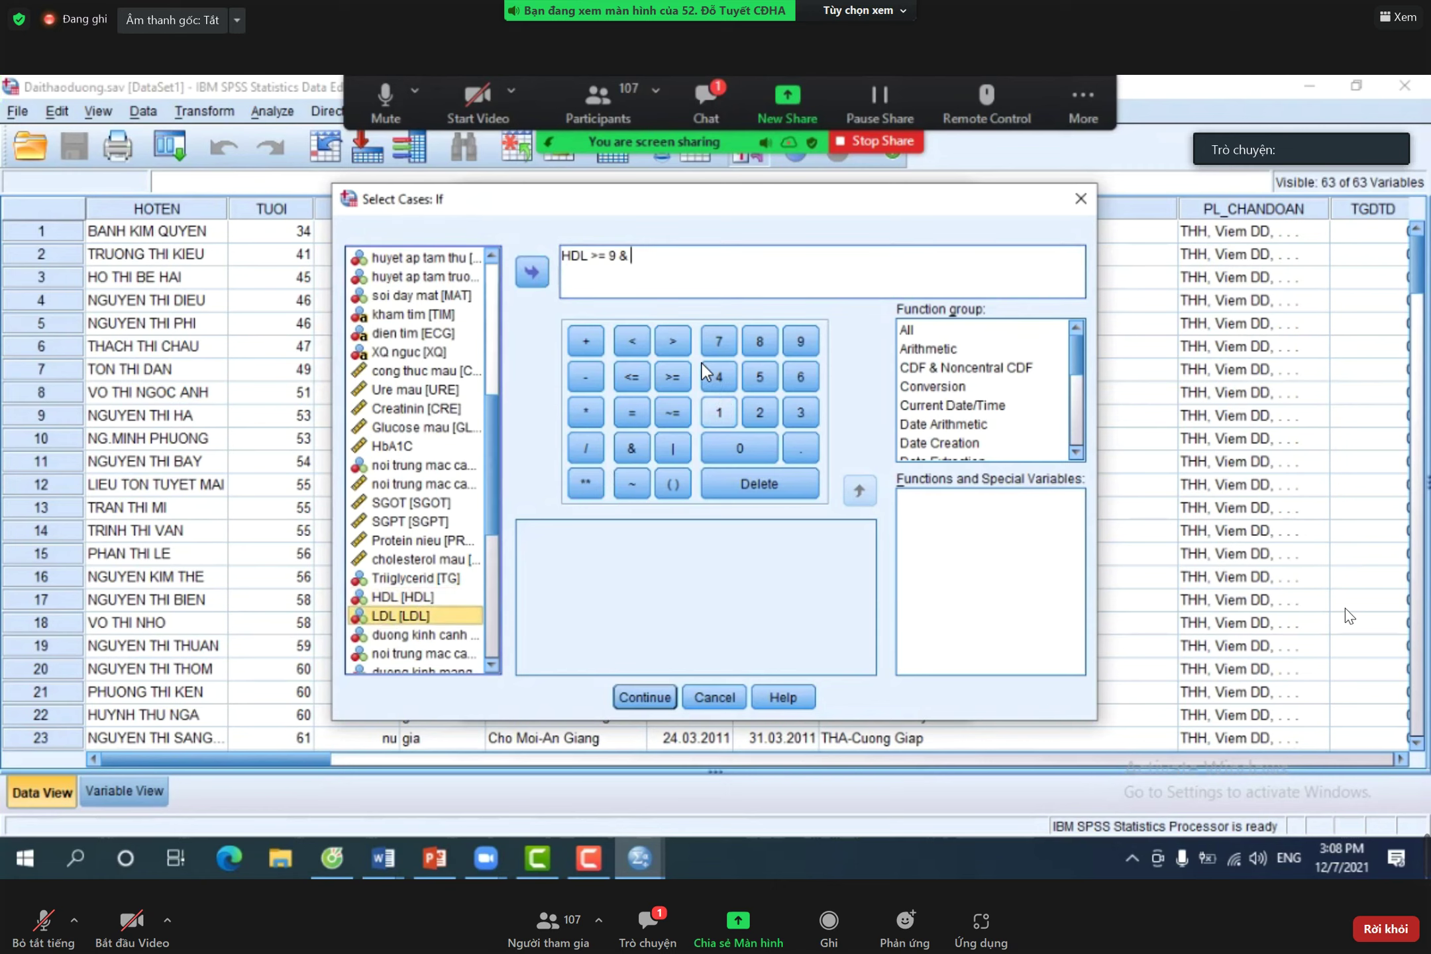
pyautogui.click(630, 377)
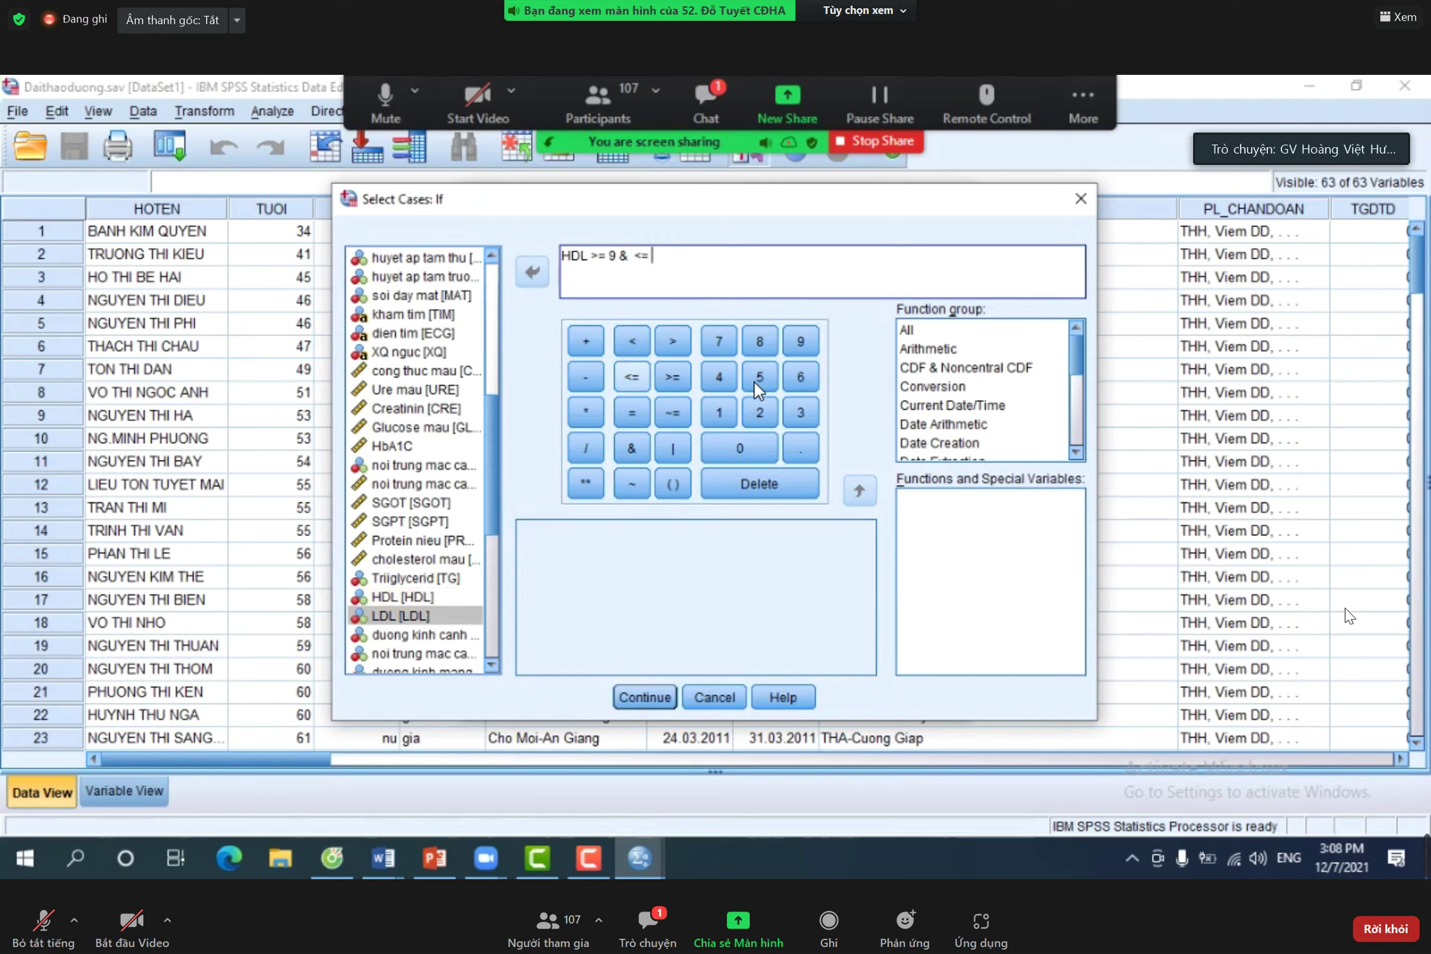
pyautogui.click(728, 373)
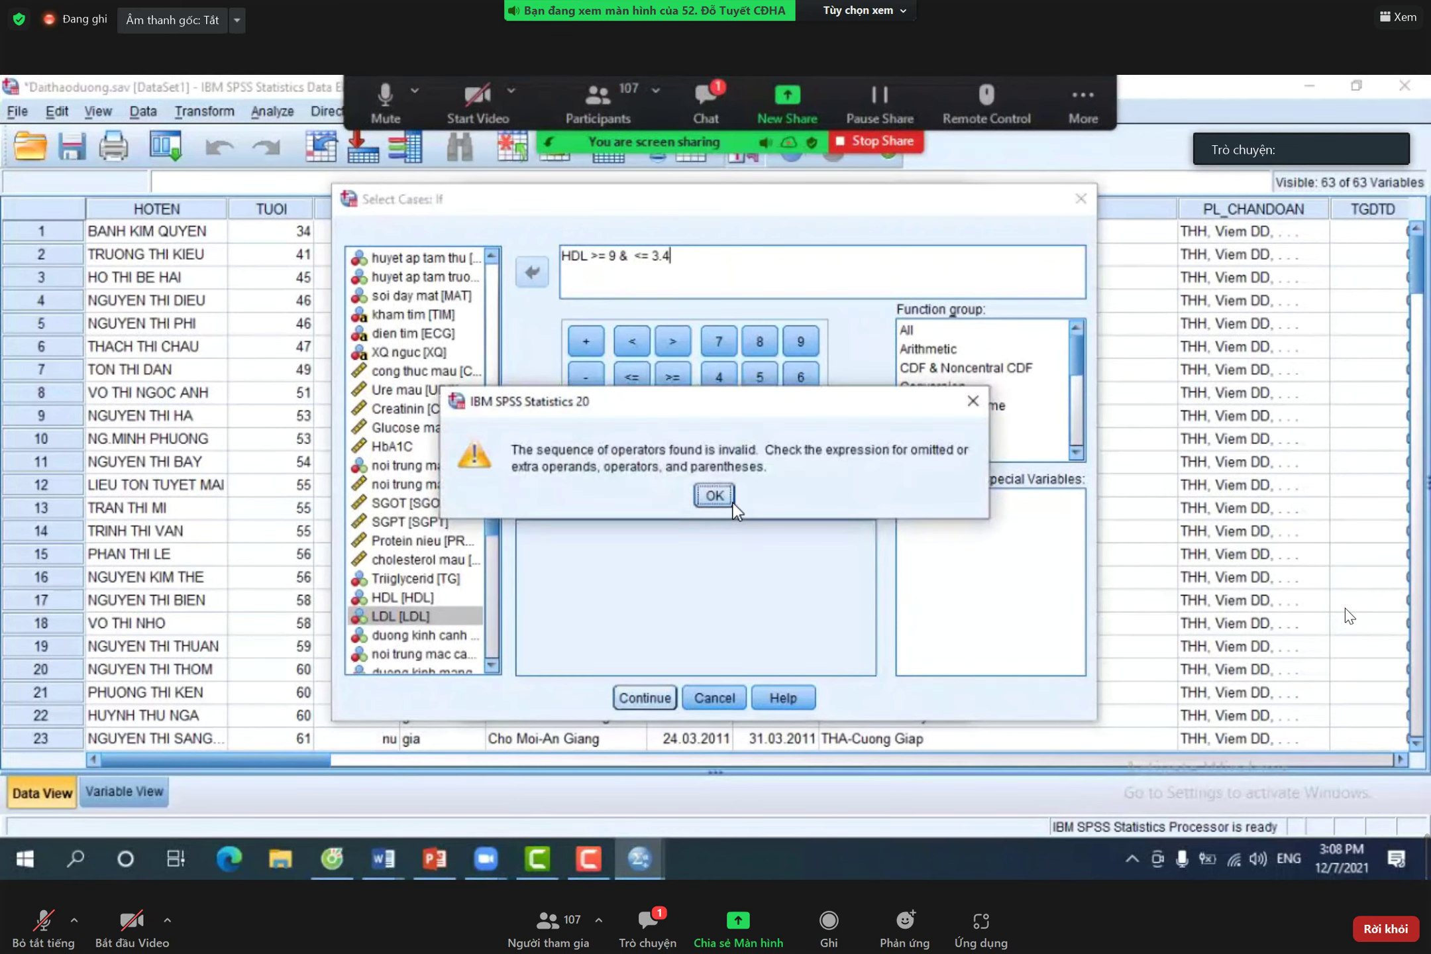
# - Insert LDL before <= 3.4 in the selection condition and apply the filter, keeping unselected cases filtered out
pyautogui.press('Return')
pyautogui.click(632, 255)
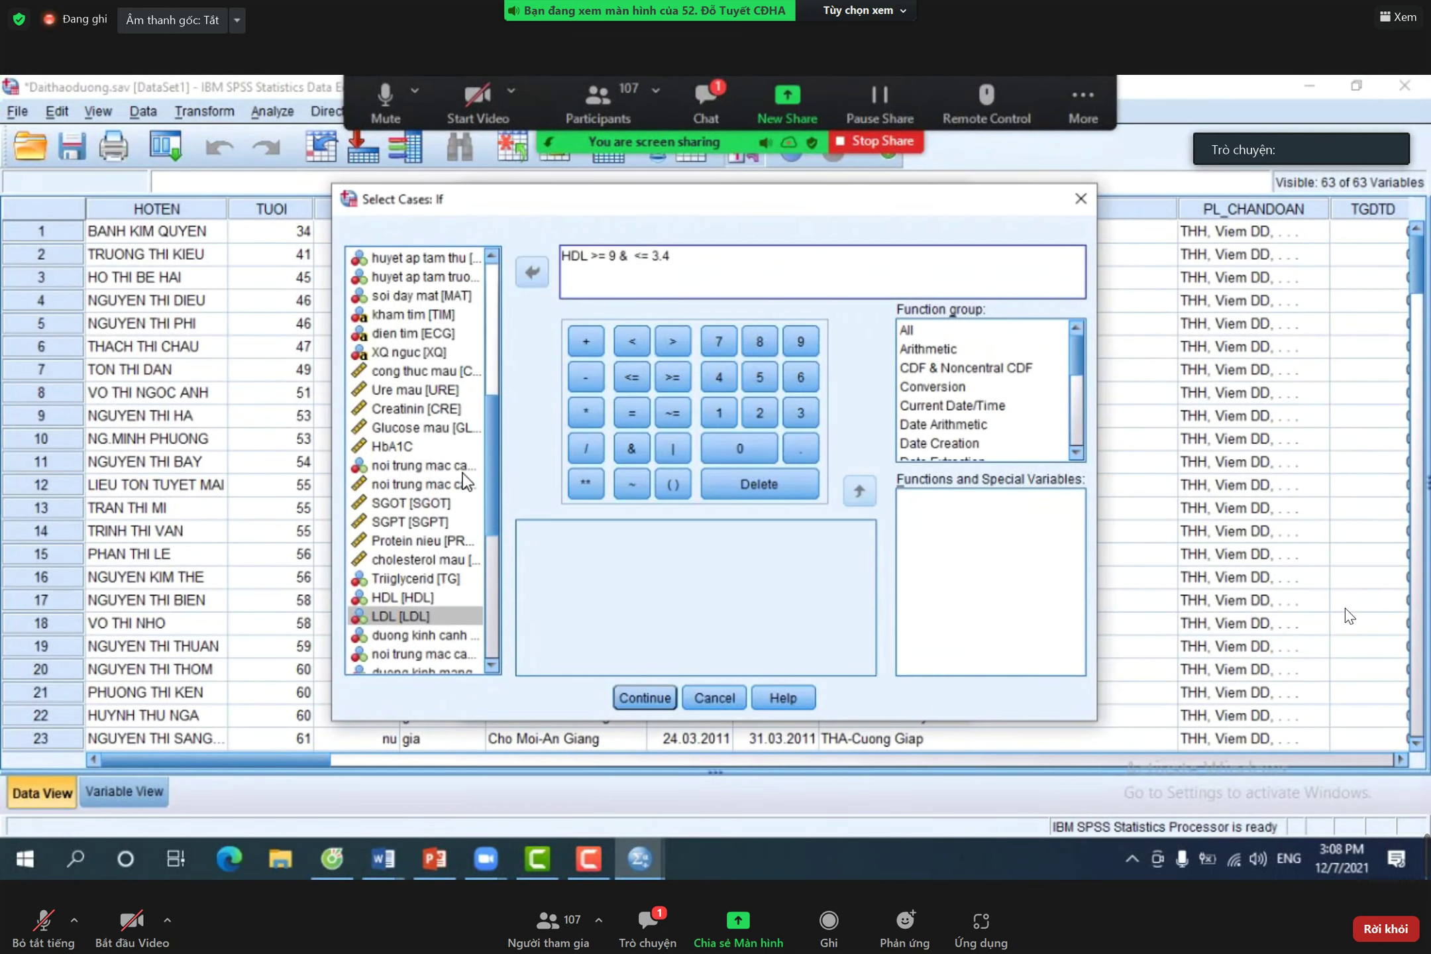
pyautogui.click(412, 606)
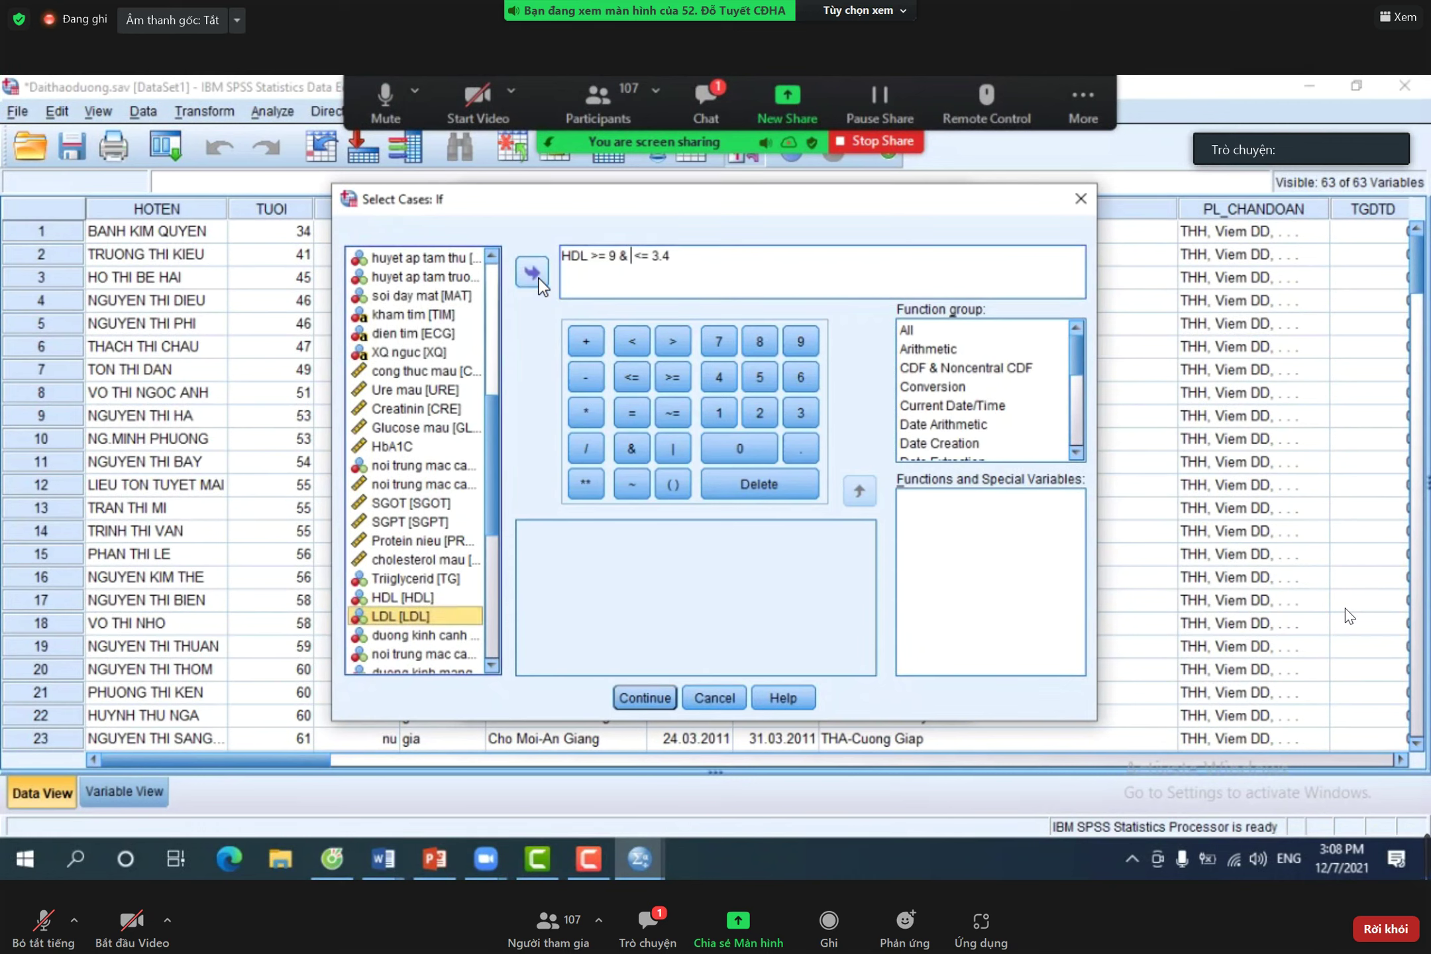
pyautogui.click(531, 272)
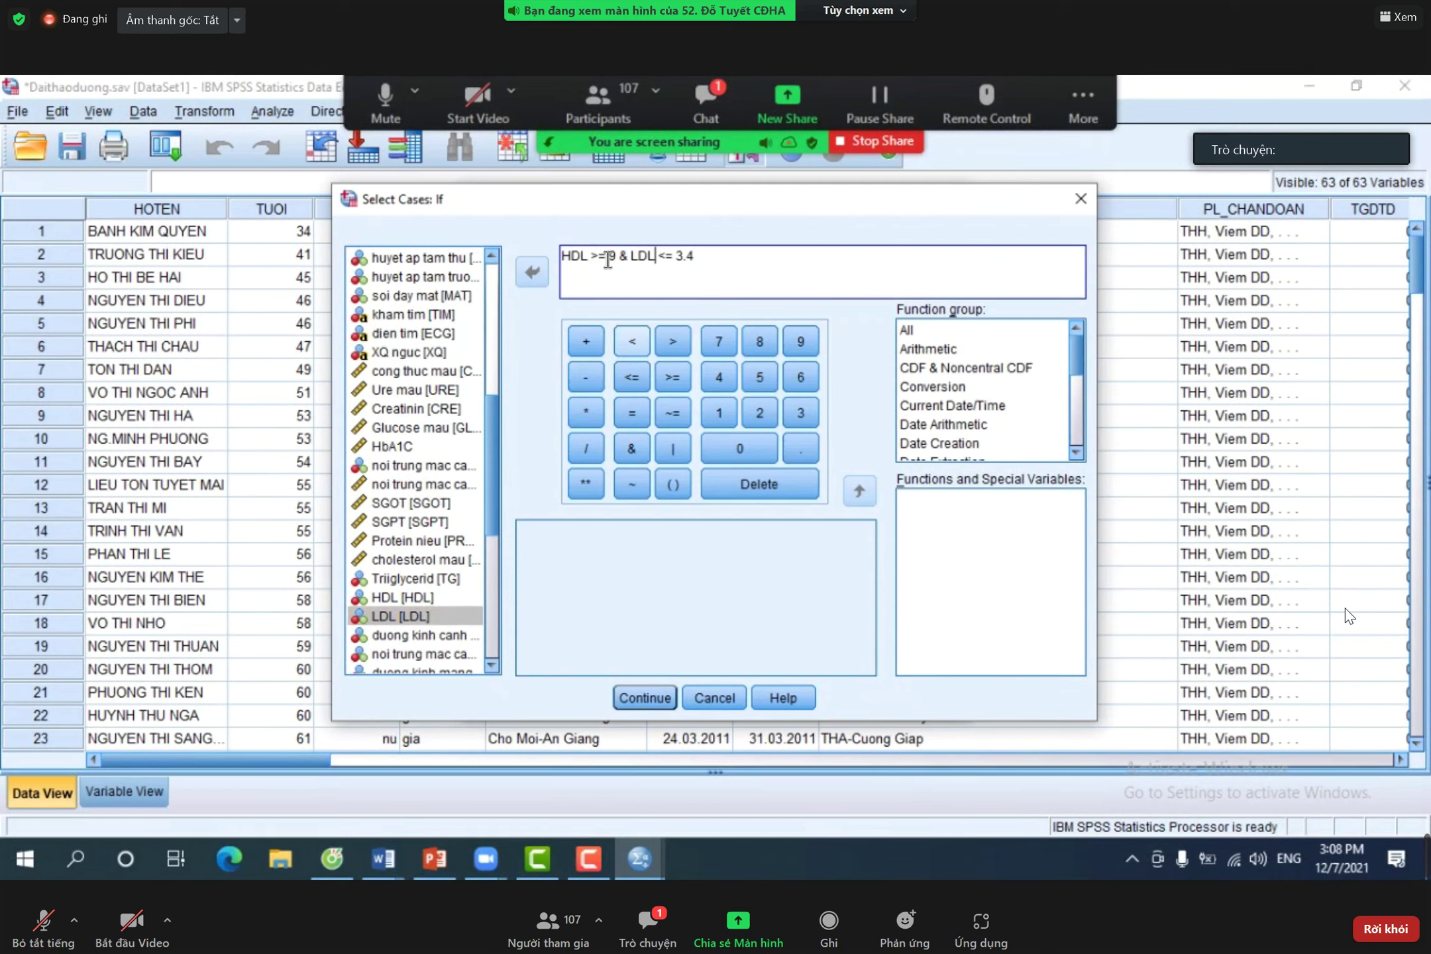
pyautogui.click(659, 686)
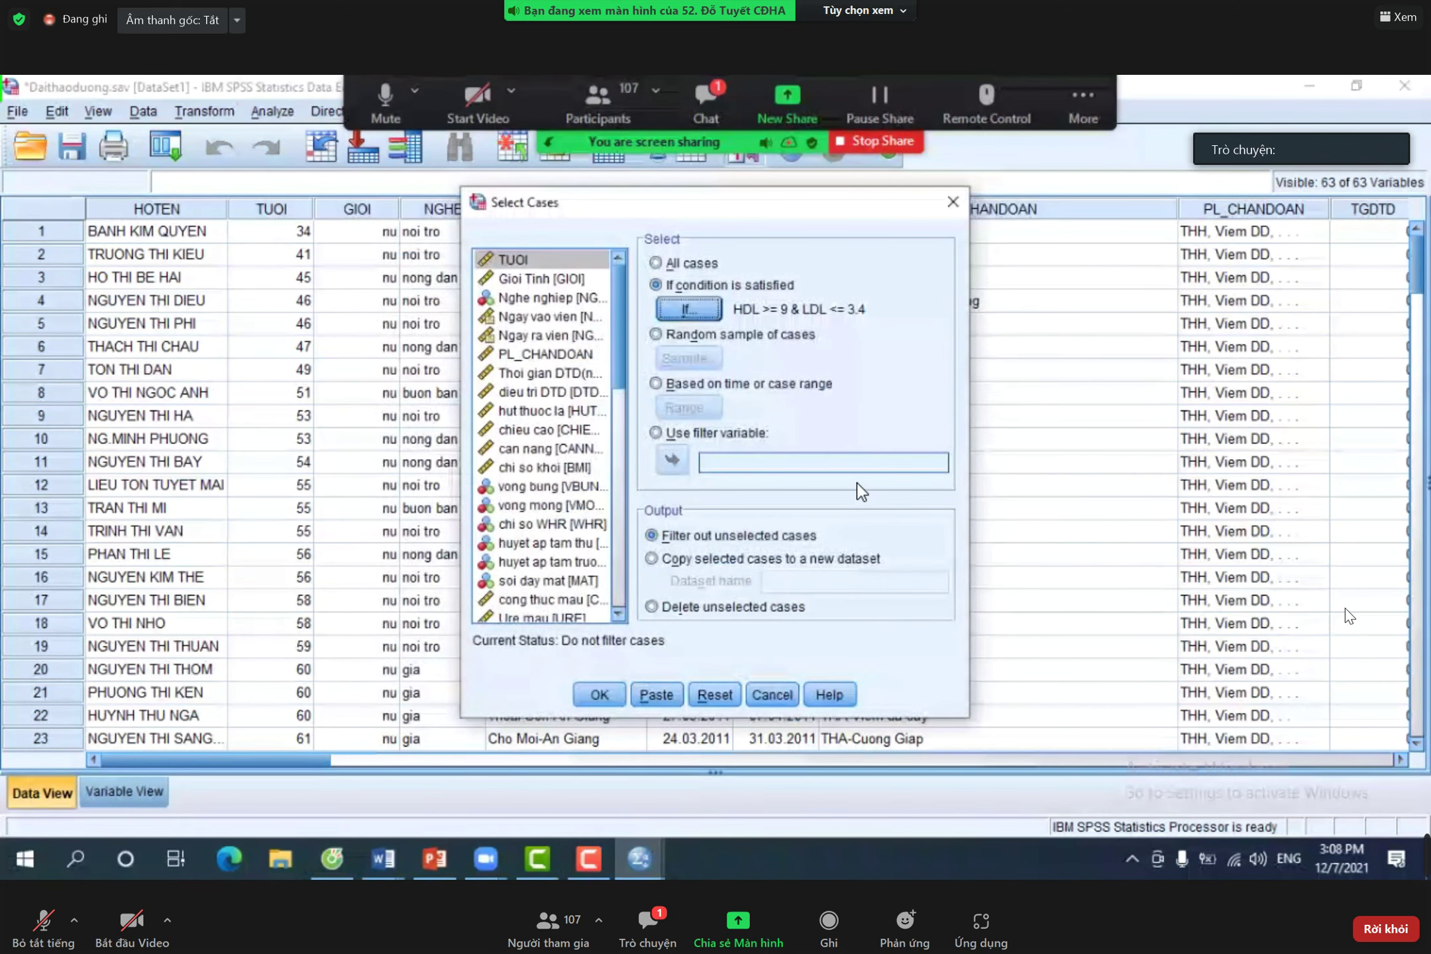
pyautogui.click(611, 689)
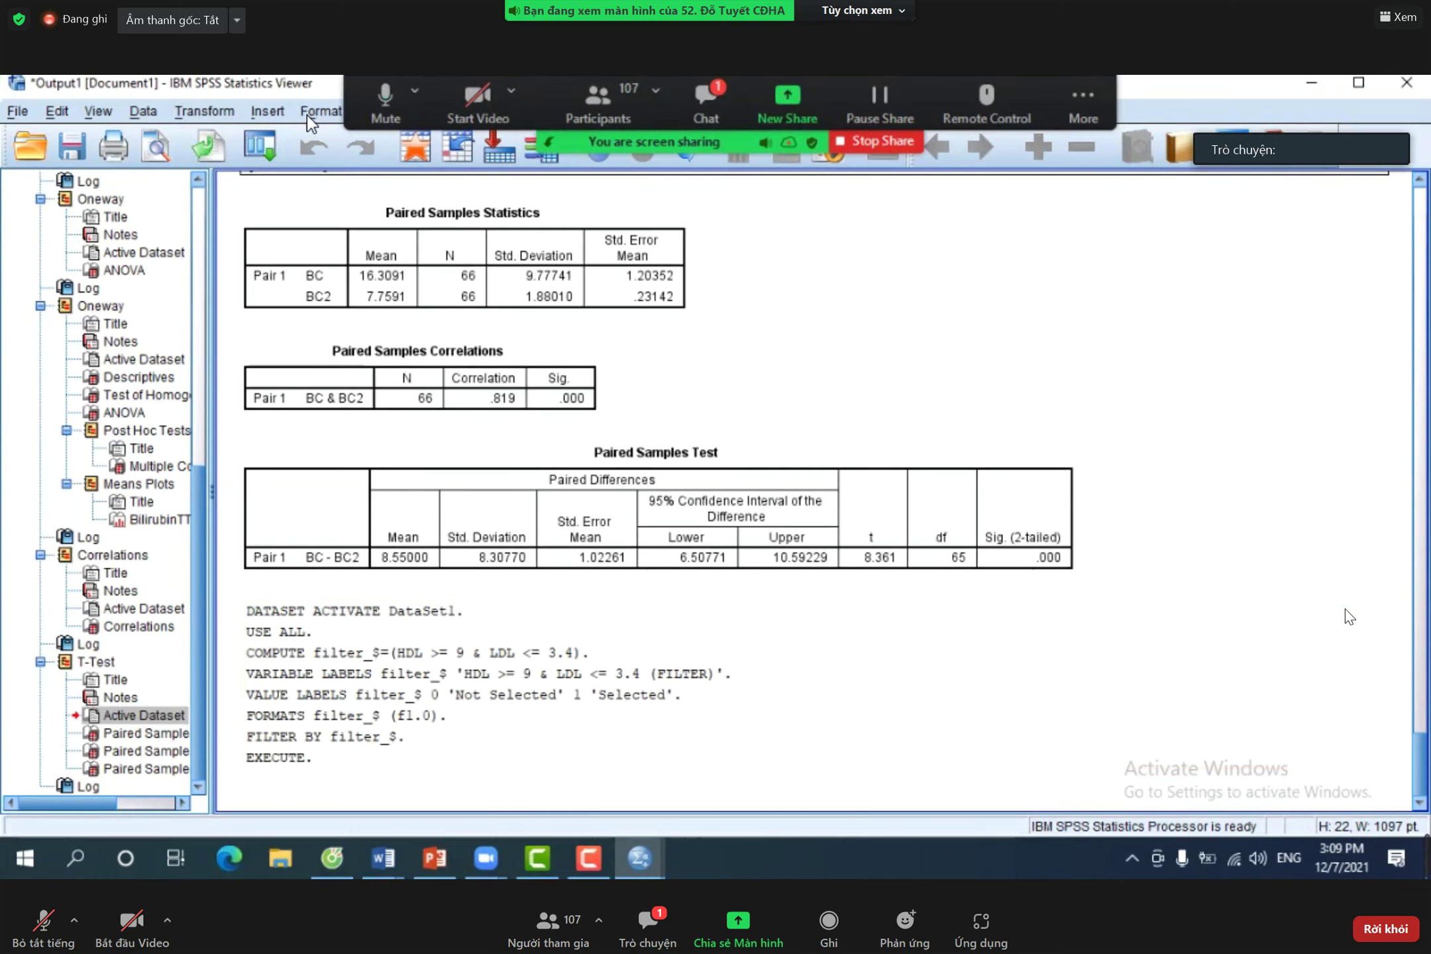
# - Review the filter commands logged in the maximized output document, and return to the Daithaoduong.sav data
pyautogui.click(1364, 83)
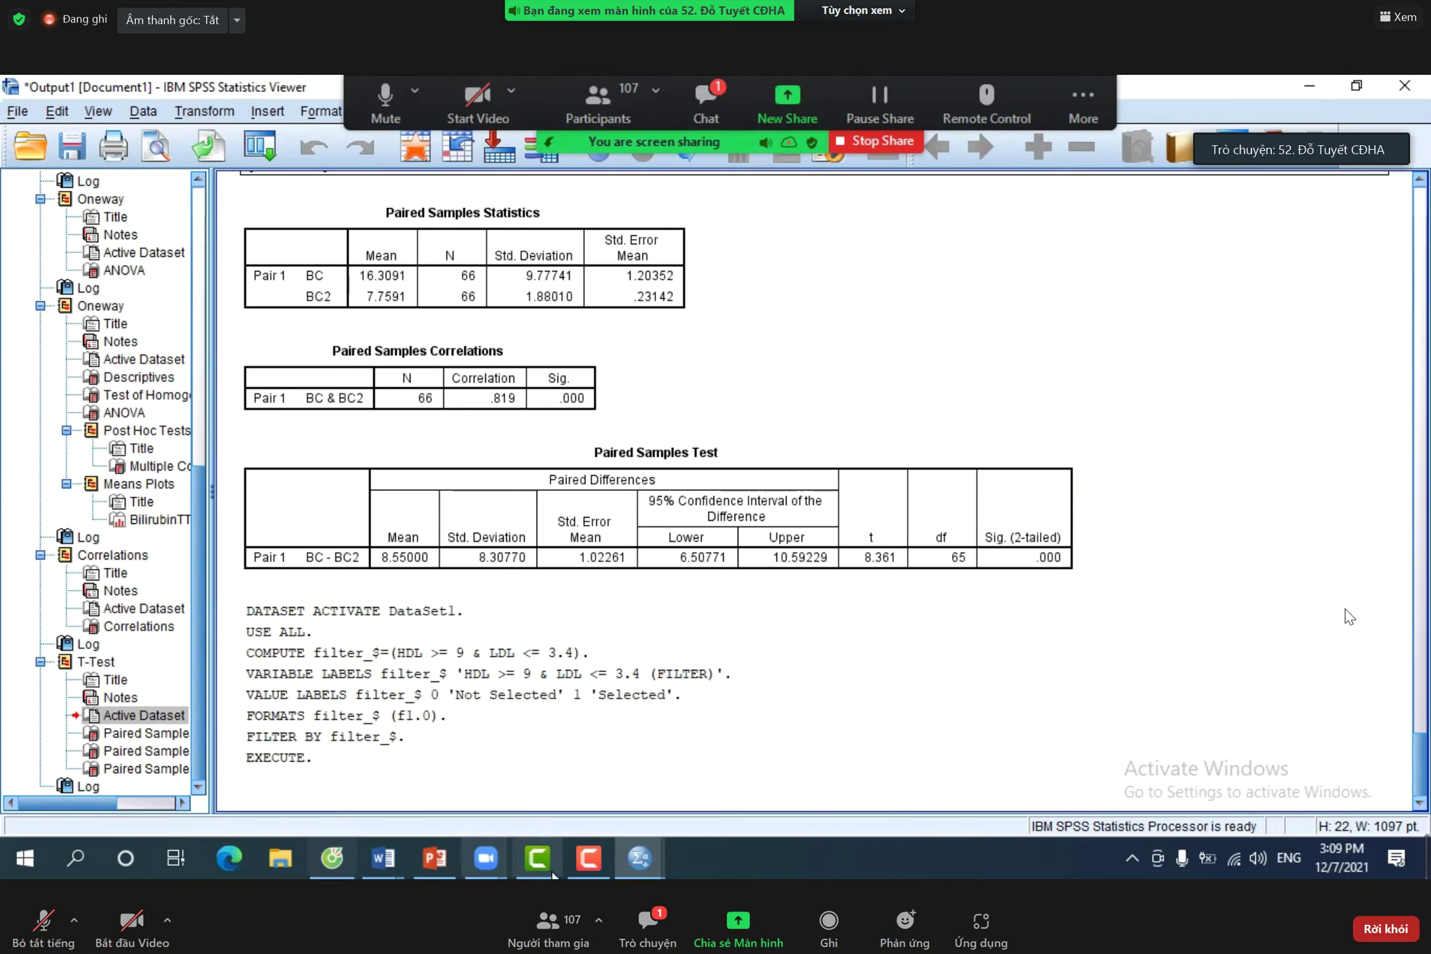
pyautogui.scroll(10, 408, 360)
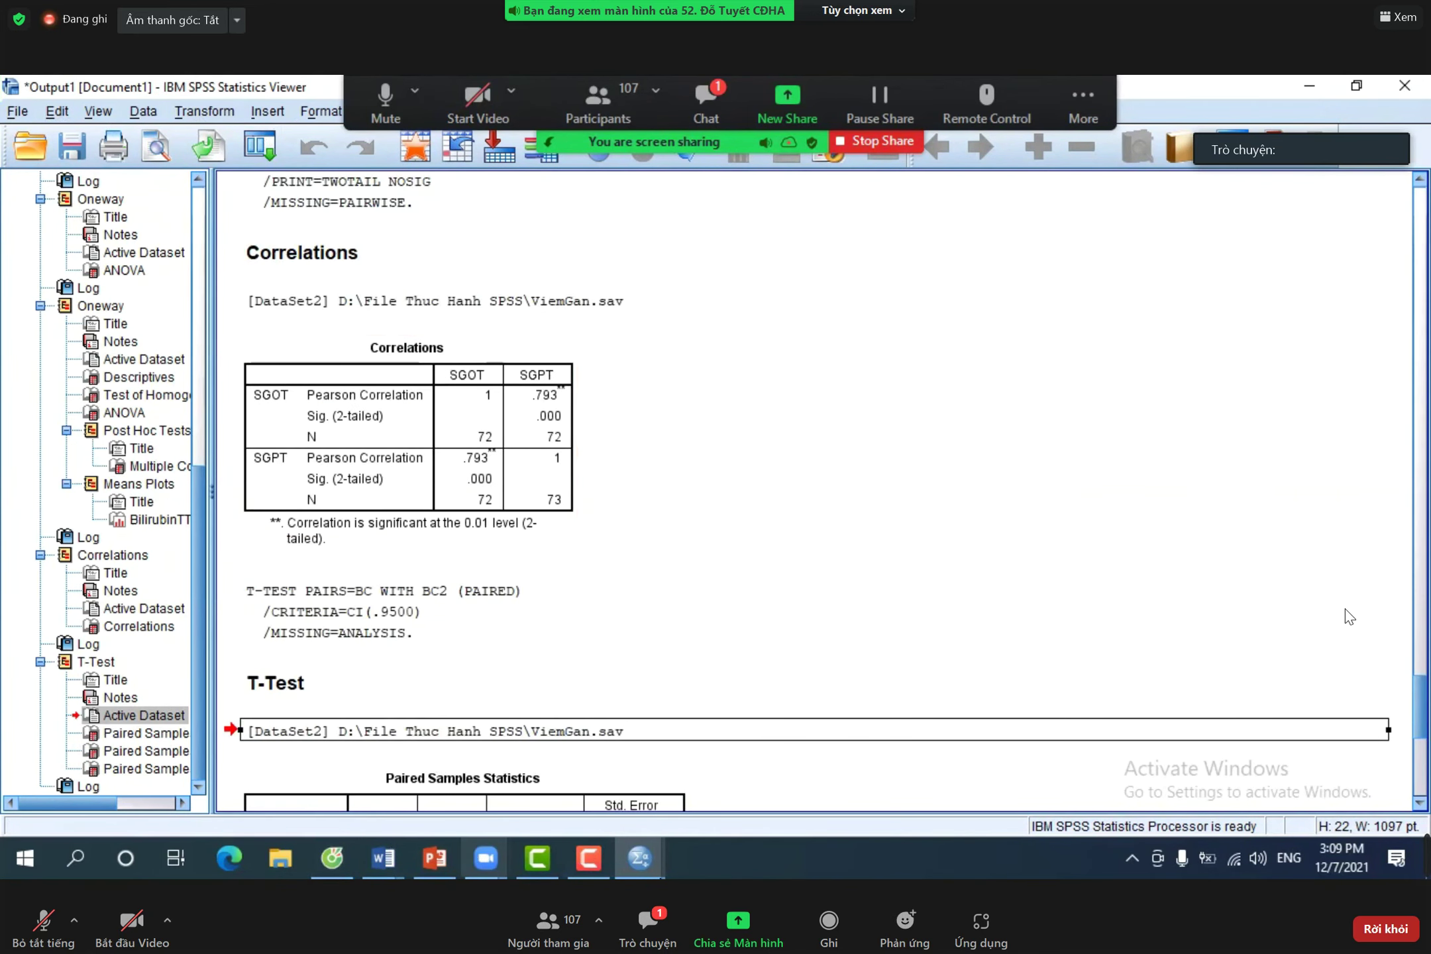
pyautogui.moveTo(646, 856)
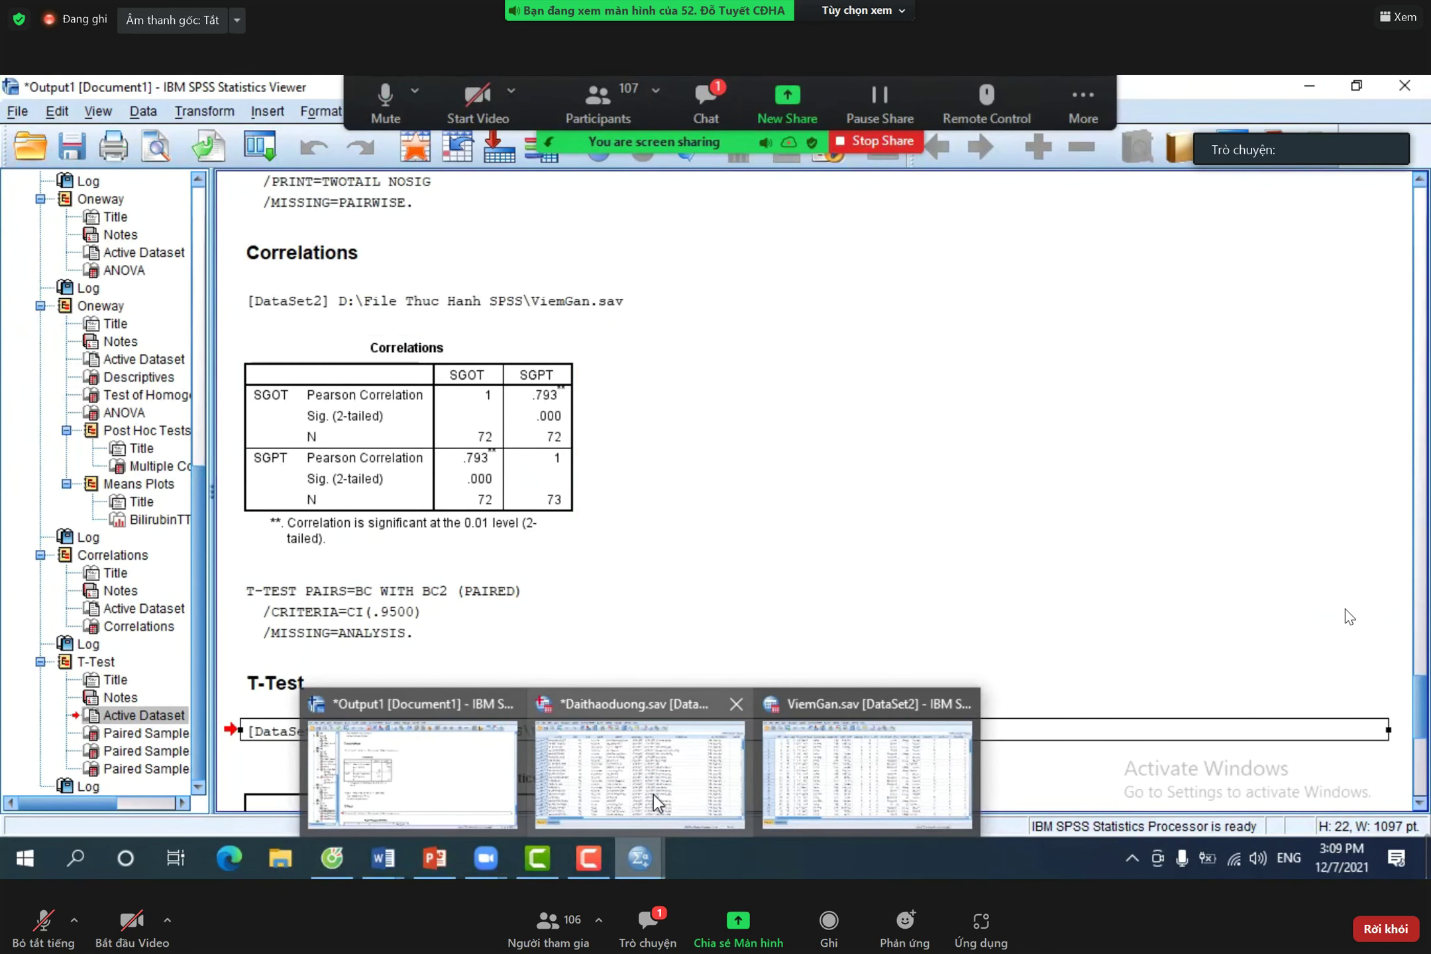
pyautogui.click(653, 793)
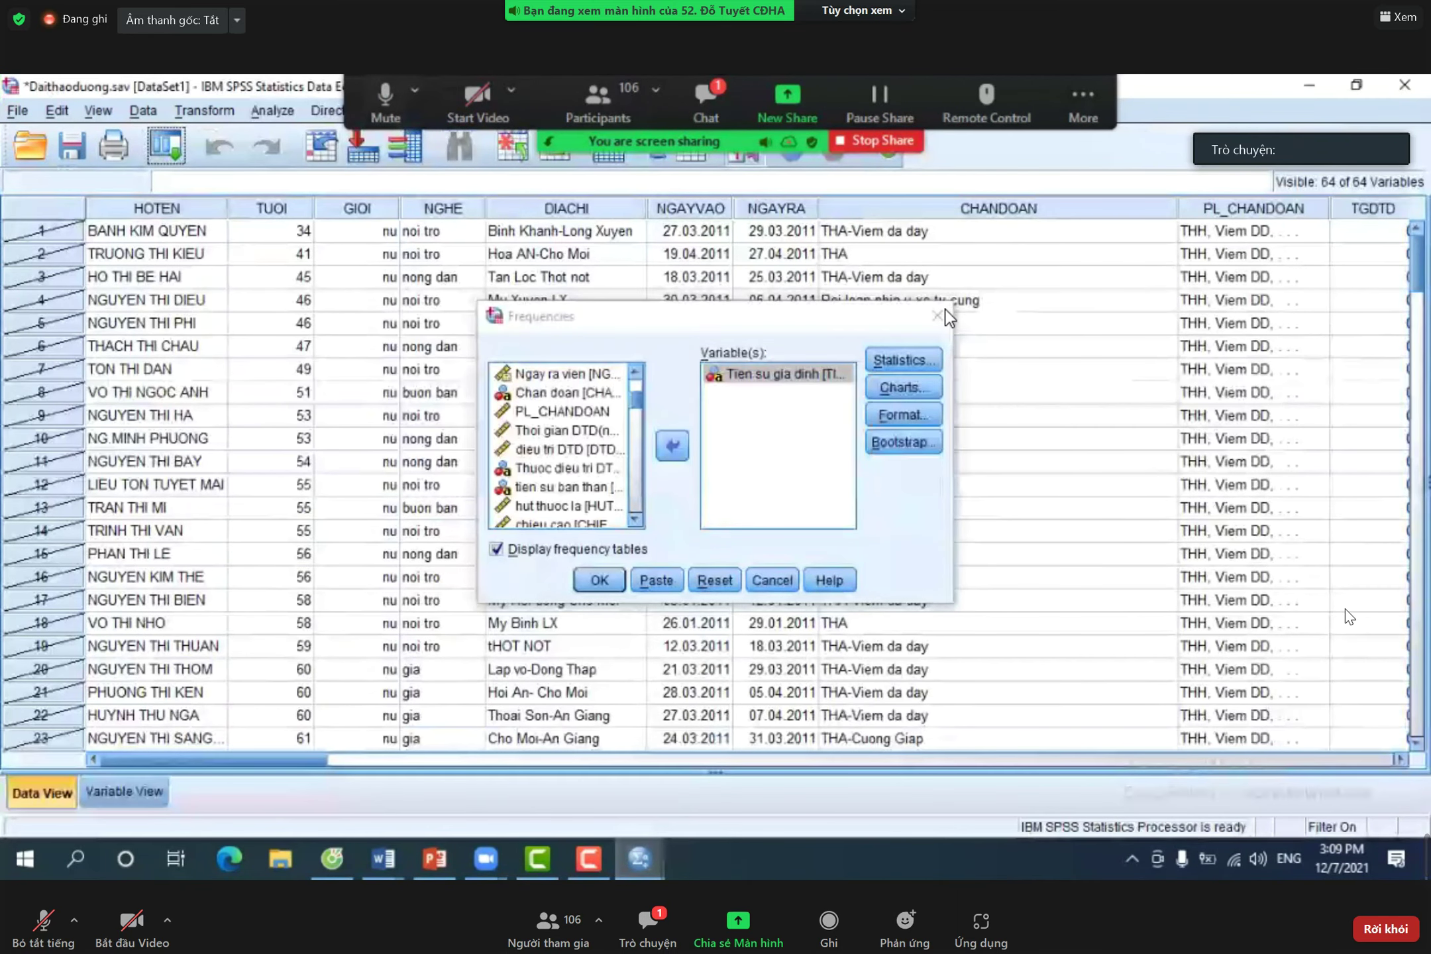
pyautogui.press('Escape')
pyautogui.click(272, 110)
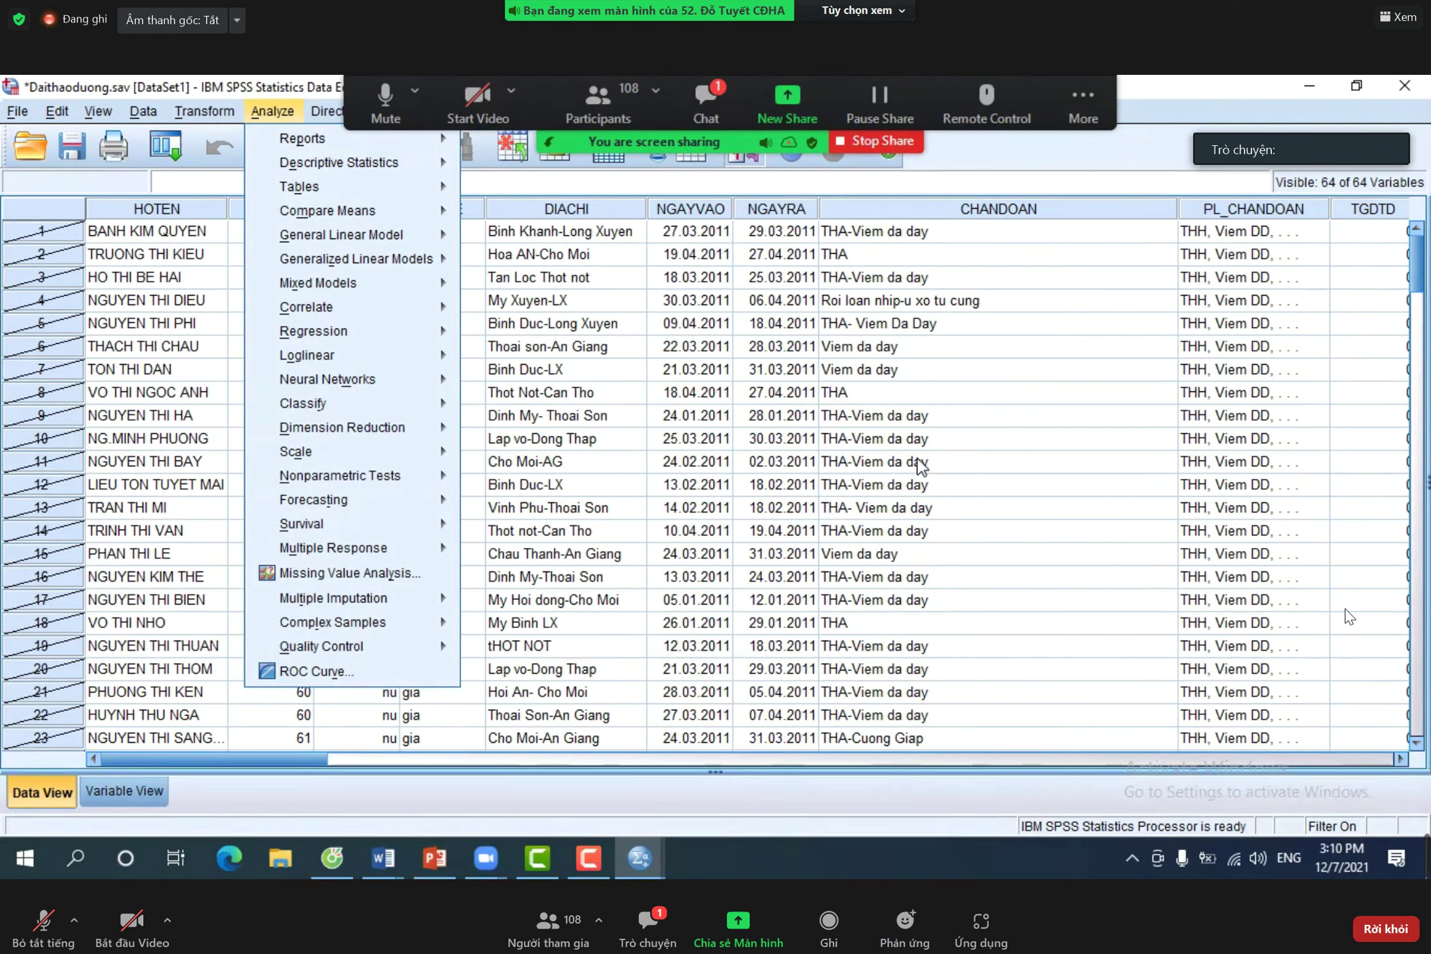
pyautogui.press('t')
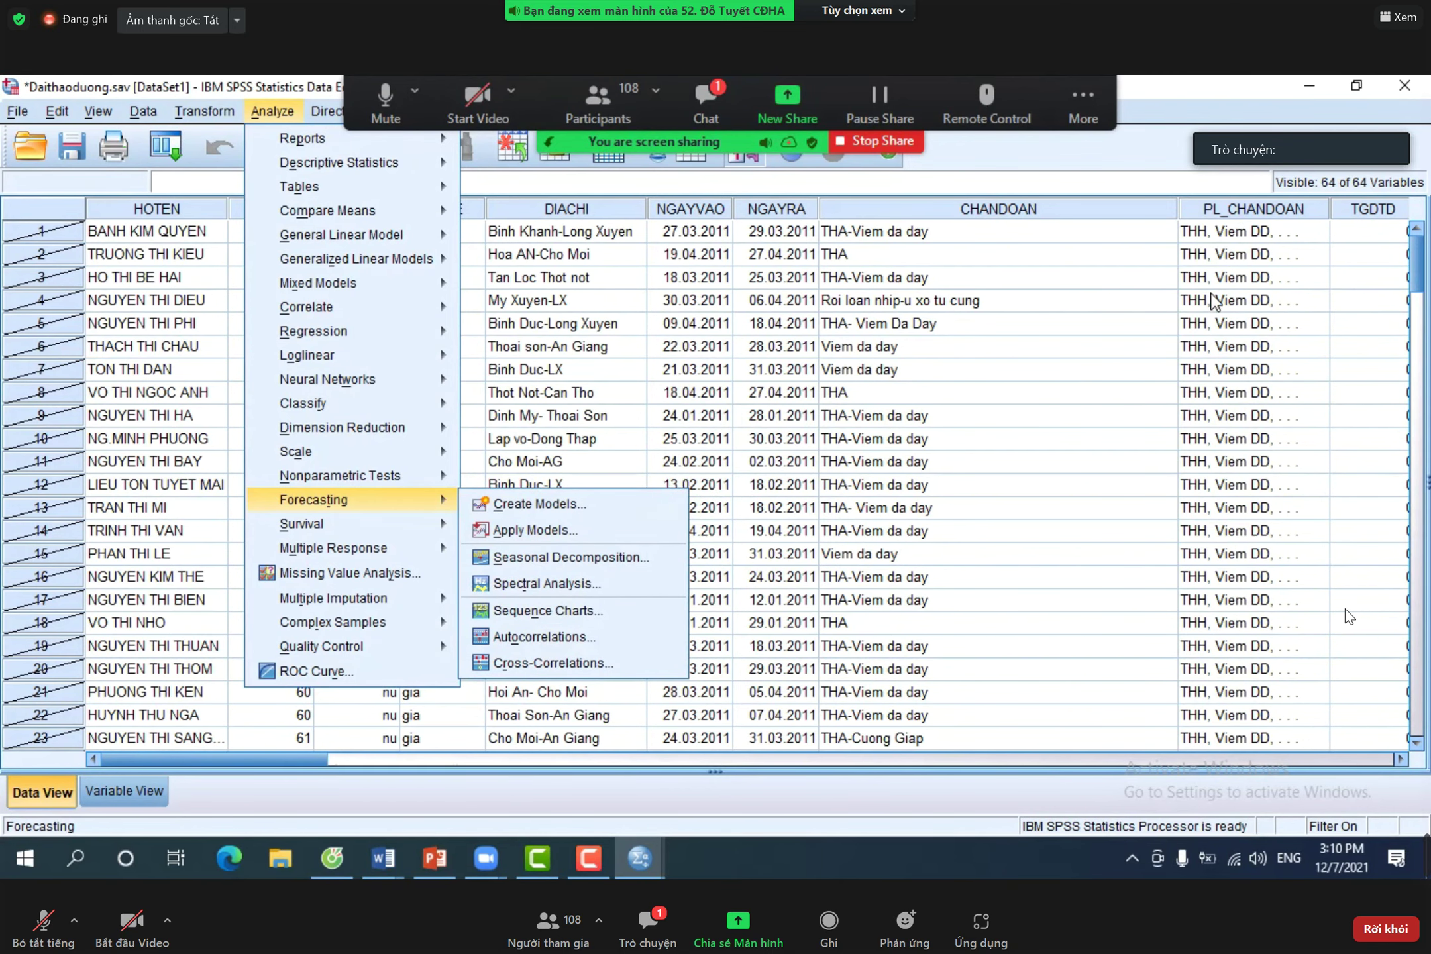
pyautogui.press('Left')
pyautogui.press('Left')
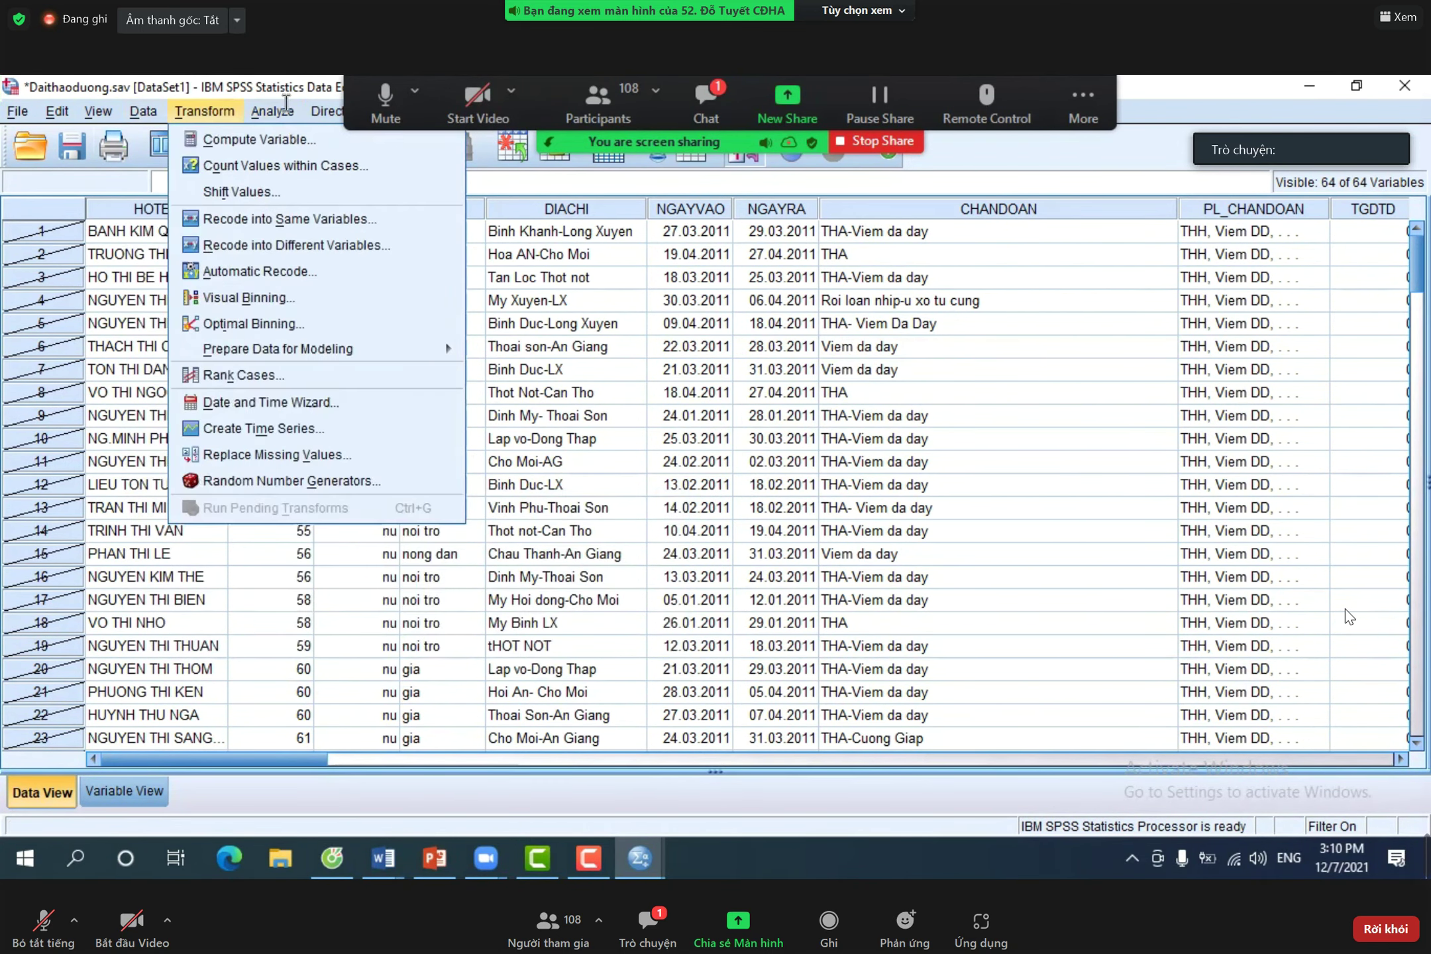
pyautogui.press('Escape')
pyautogui.press('Escape')
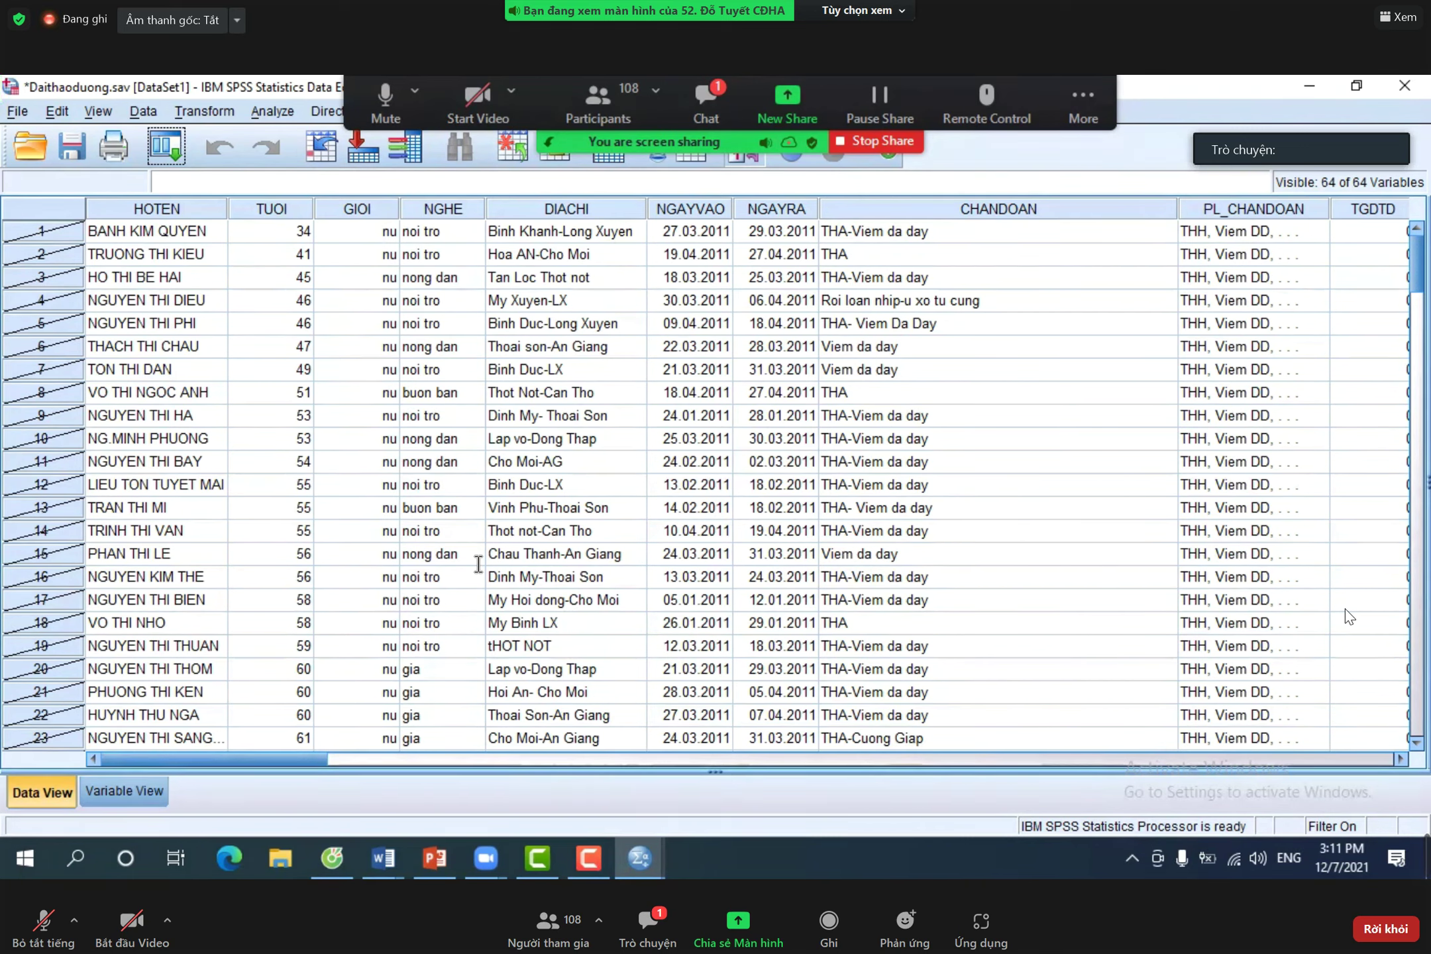
# - Run Frequencies with HbA1C as the only variable on the currently filtered cases and view the output
pyautogui.click(272, 110)
pyautogui.moveTo(322, 166)
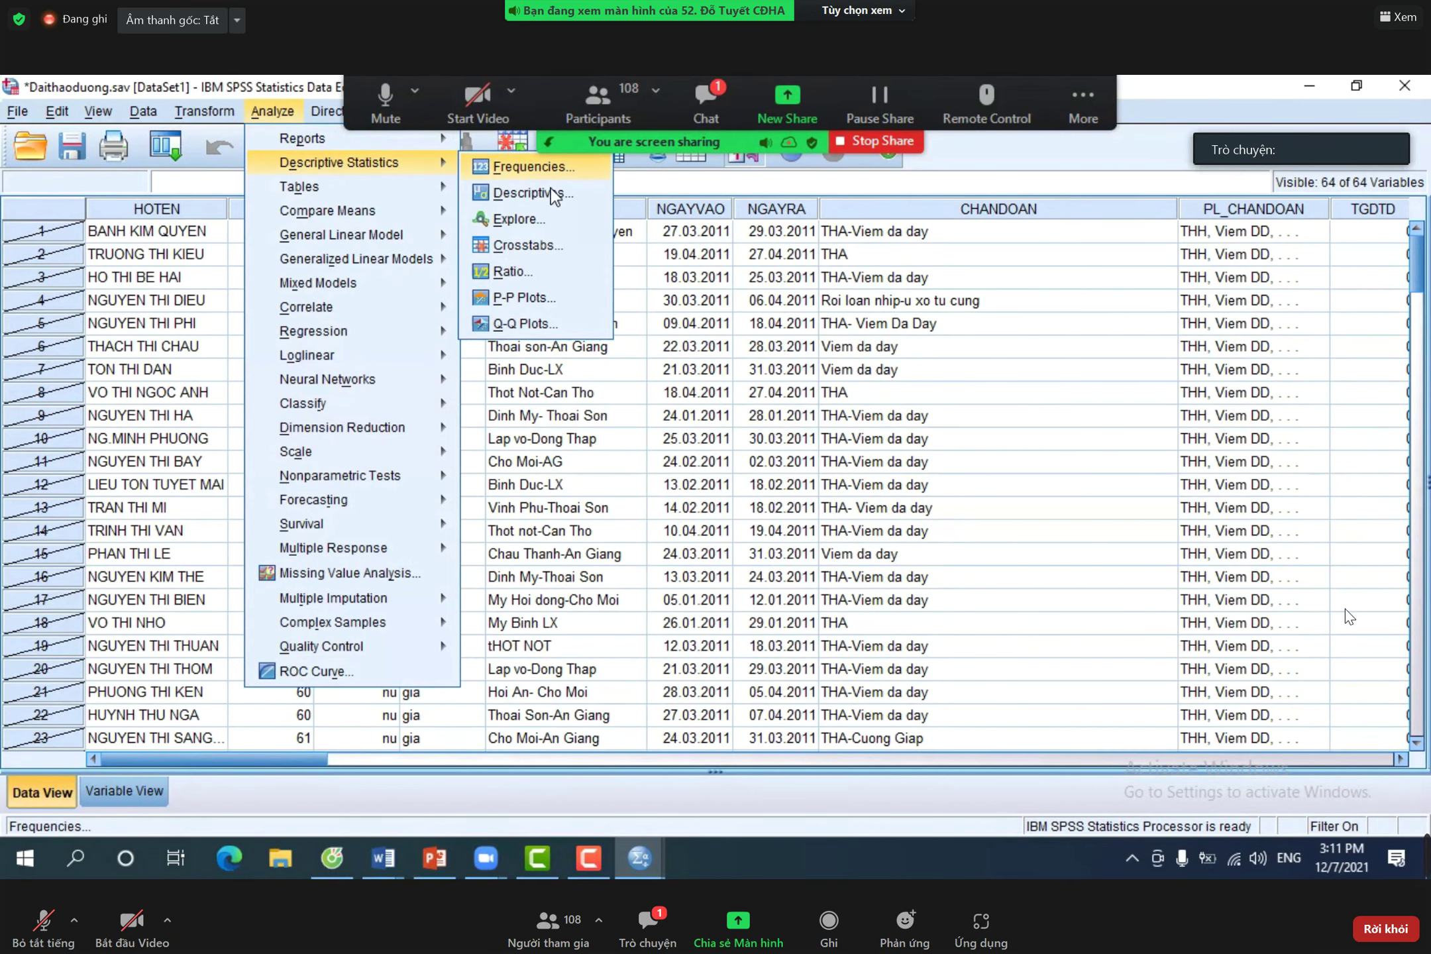
pyautogui.click(624, 391)
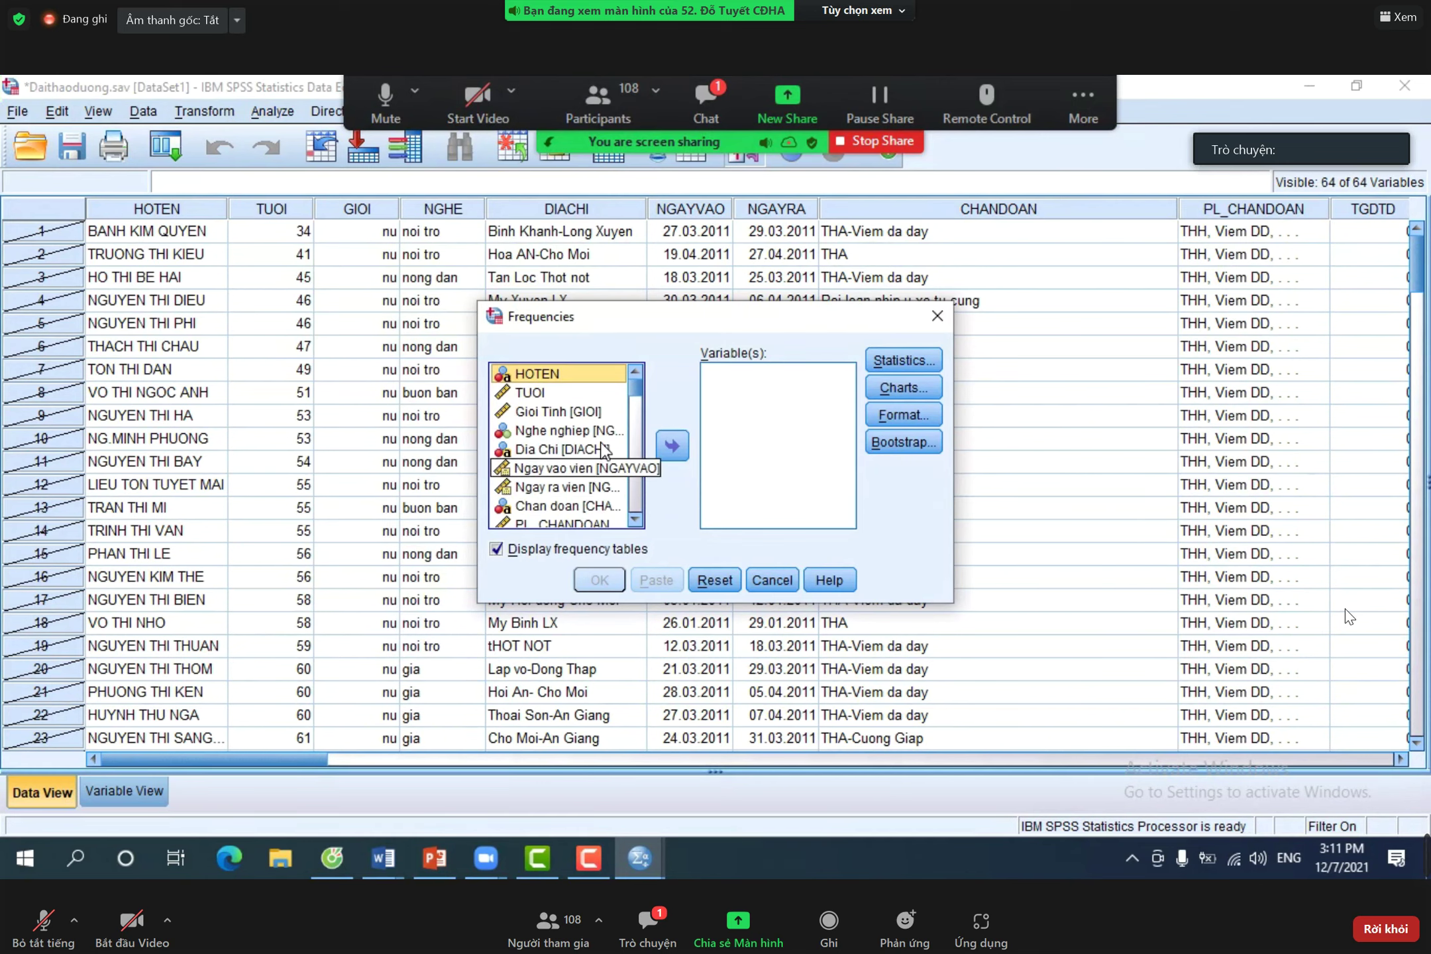
pyautogui.scroll(-3, 575, 453)
pyautogui.scroll(-7, 575, 453)
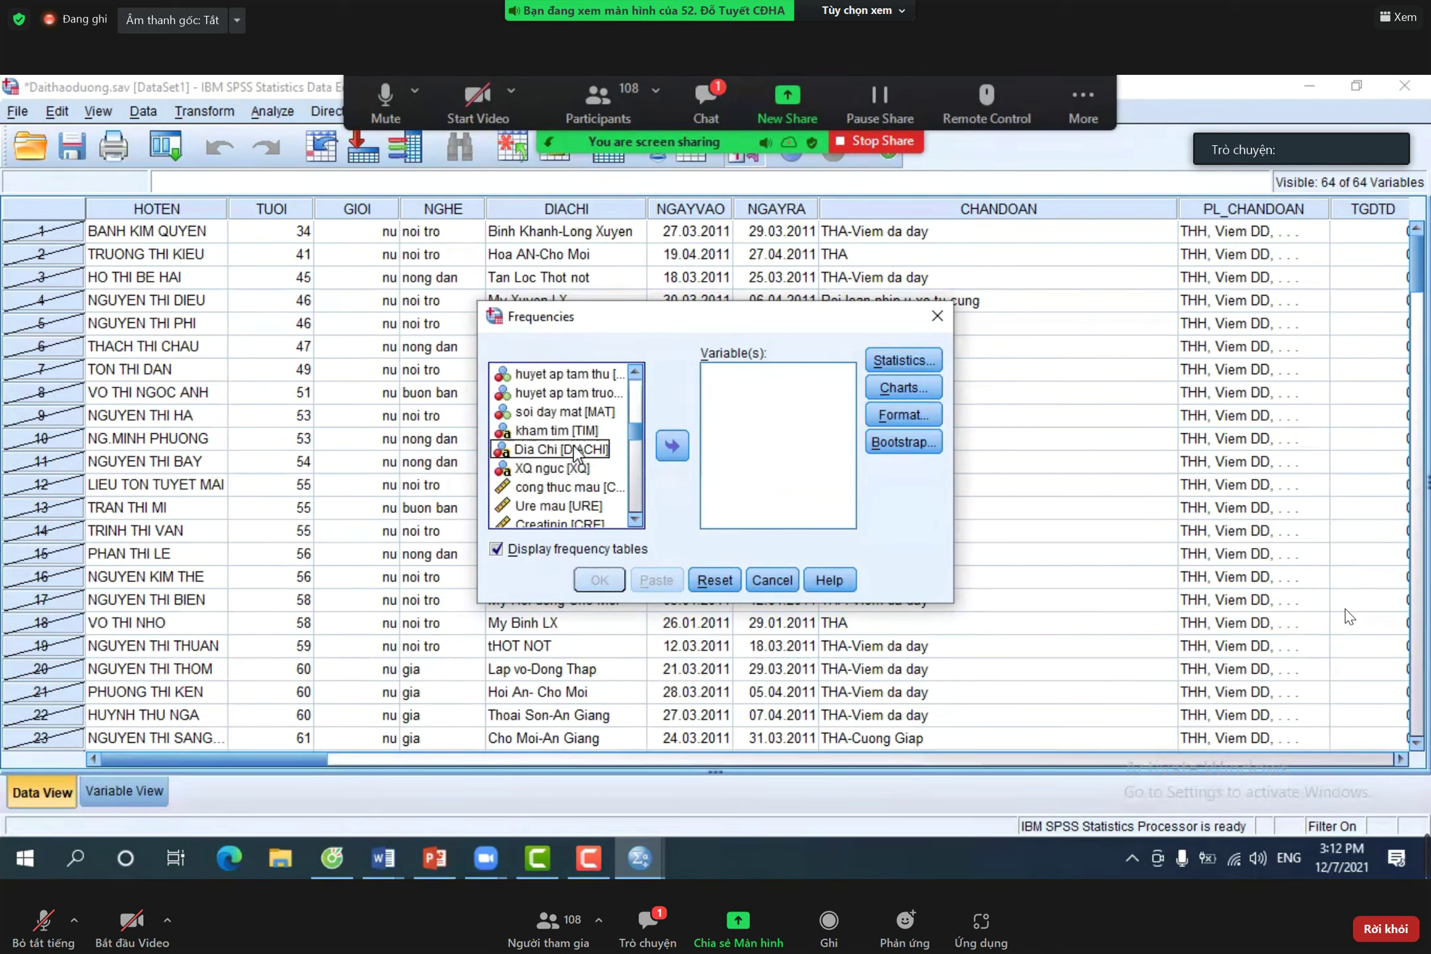
pyautogui.click(554, 449)
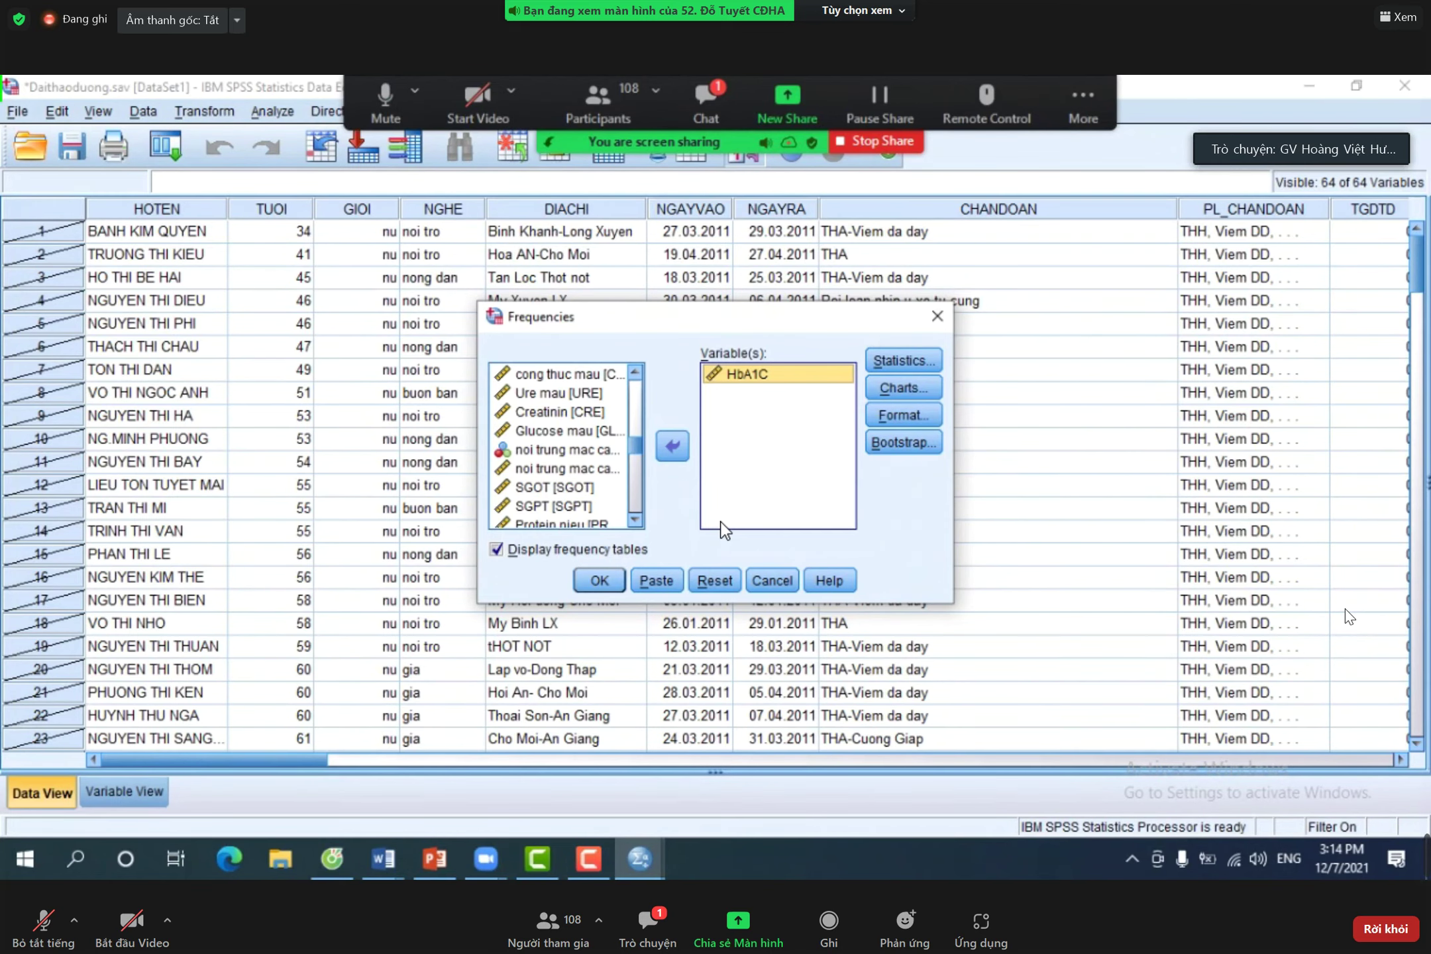
pyautogui.click(599, 580)
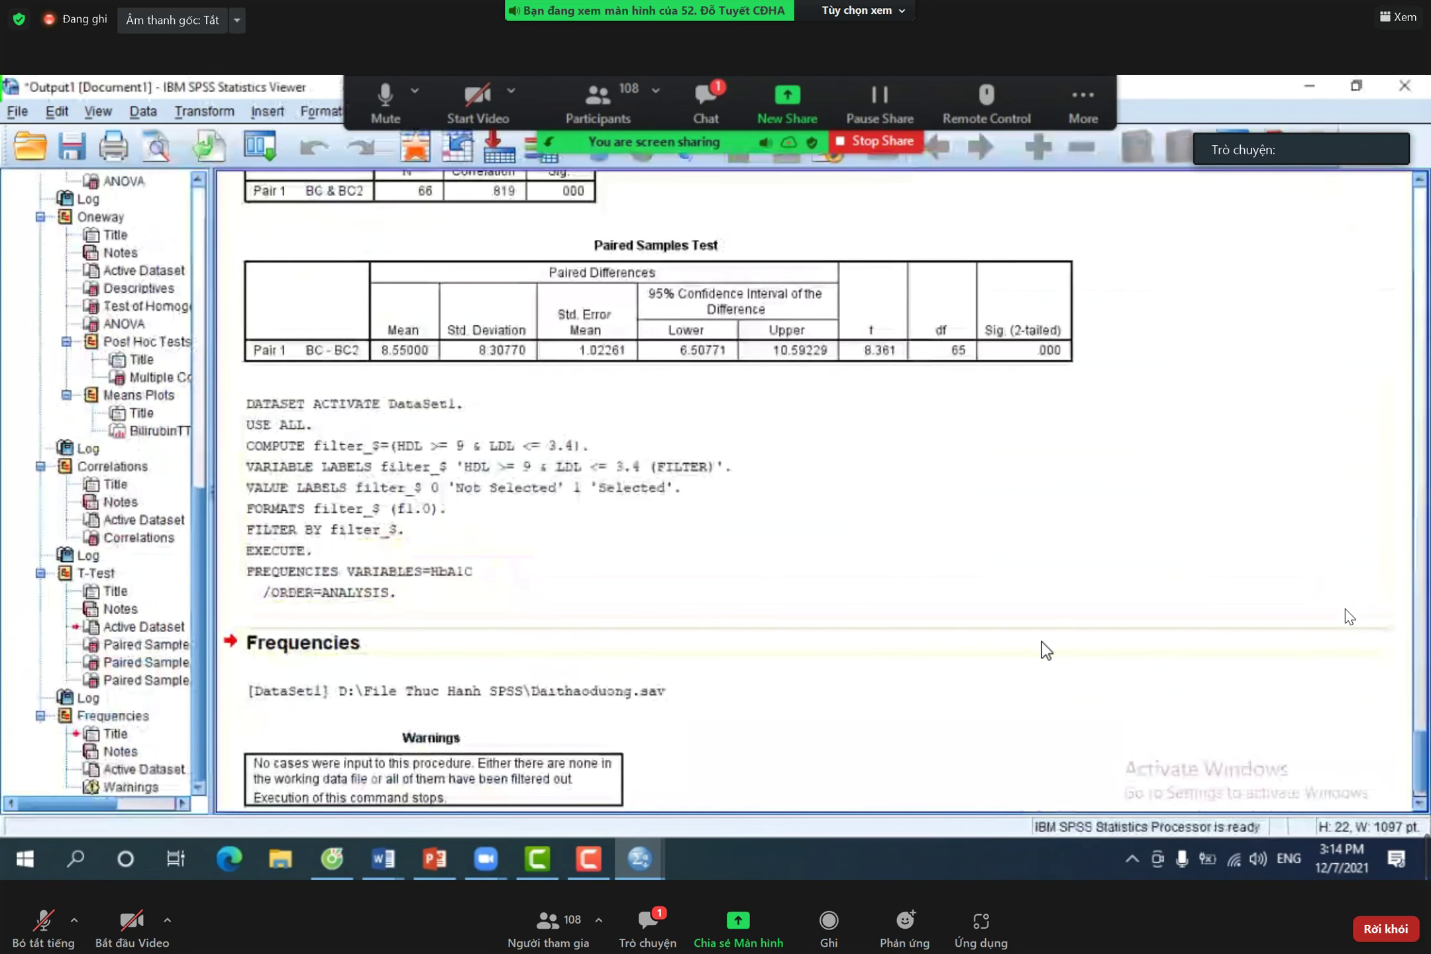
pyautogui.scroll(-1, 1045, 649)
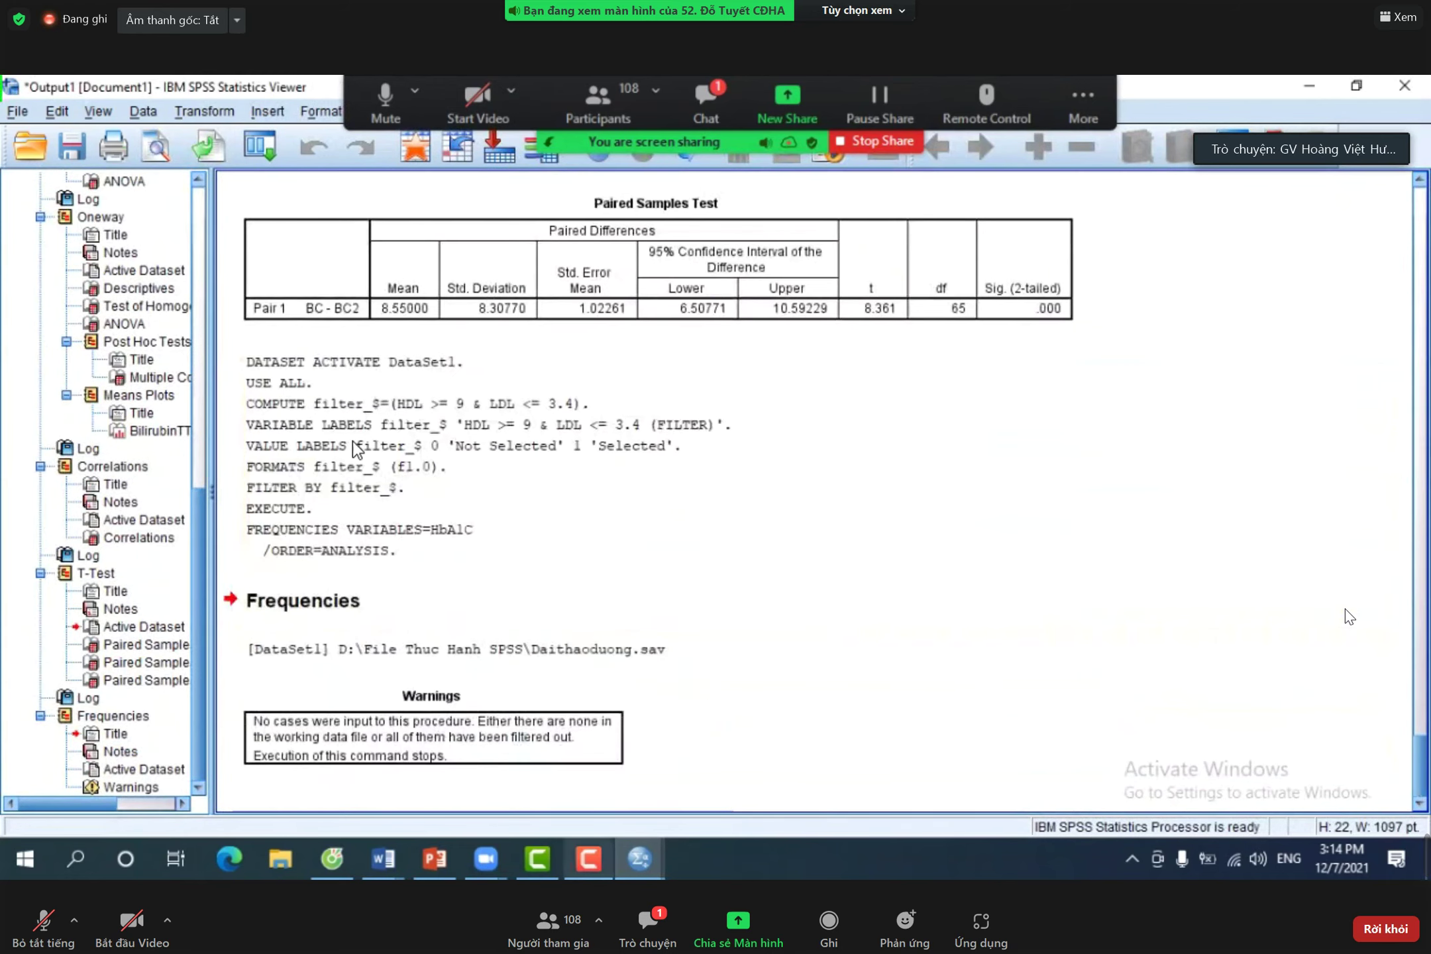
# - Return to the Daithaoduong.sav data and turn off the filter by selecting all cases
pyautogui.click(639, 858)
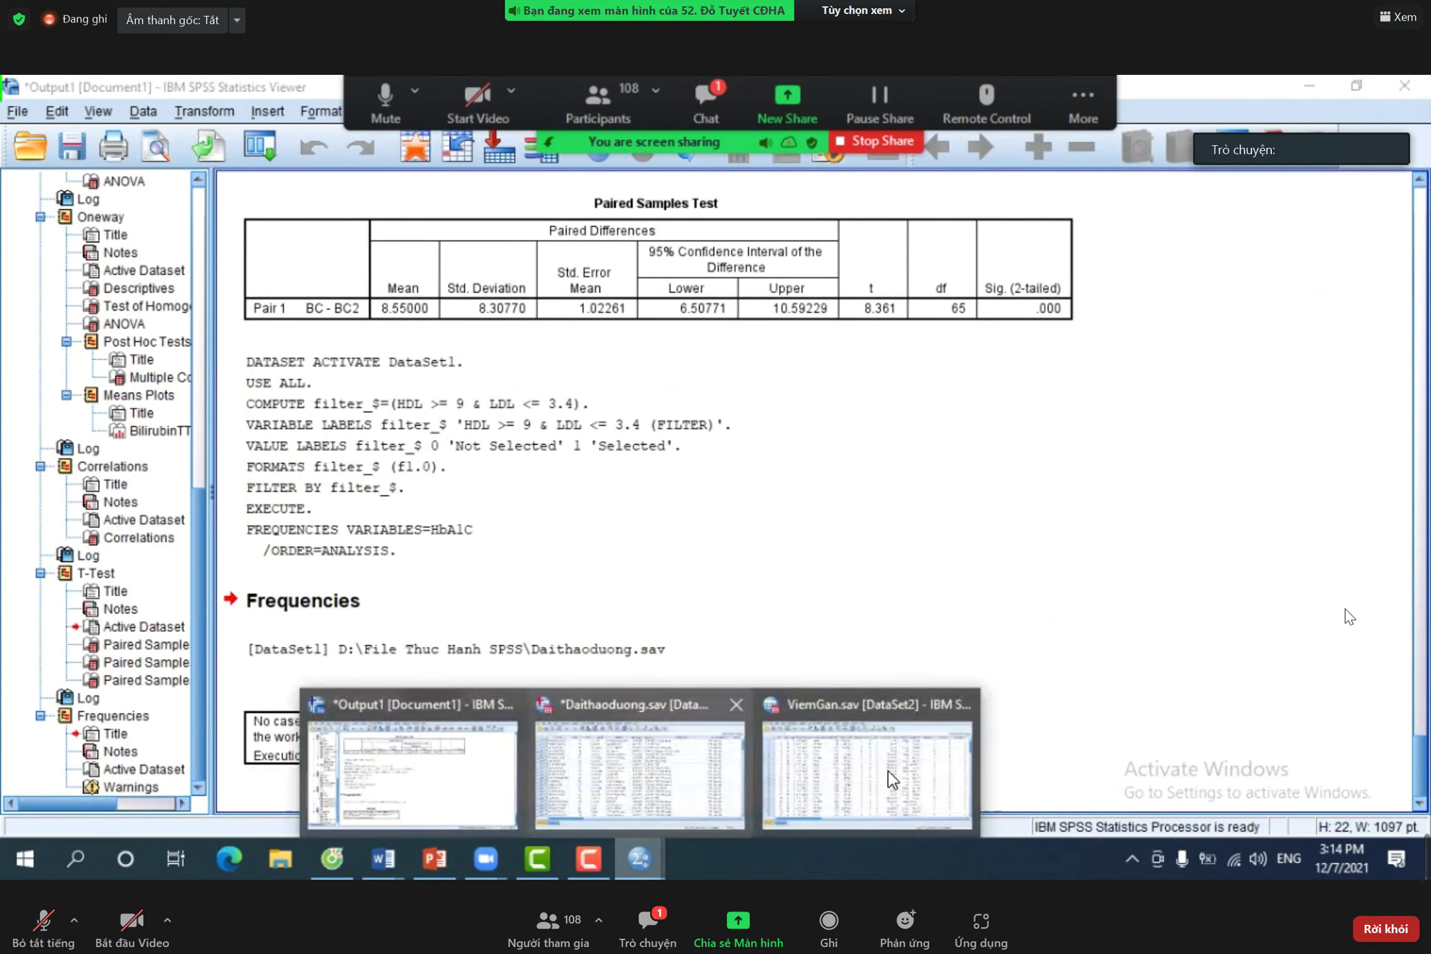
pyautogui.click(604, 780)
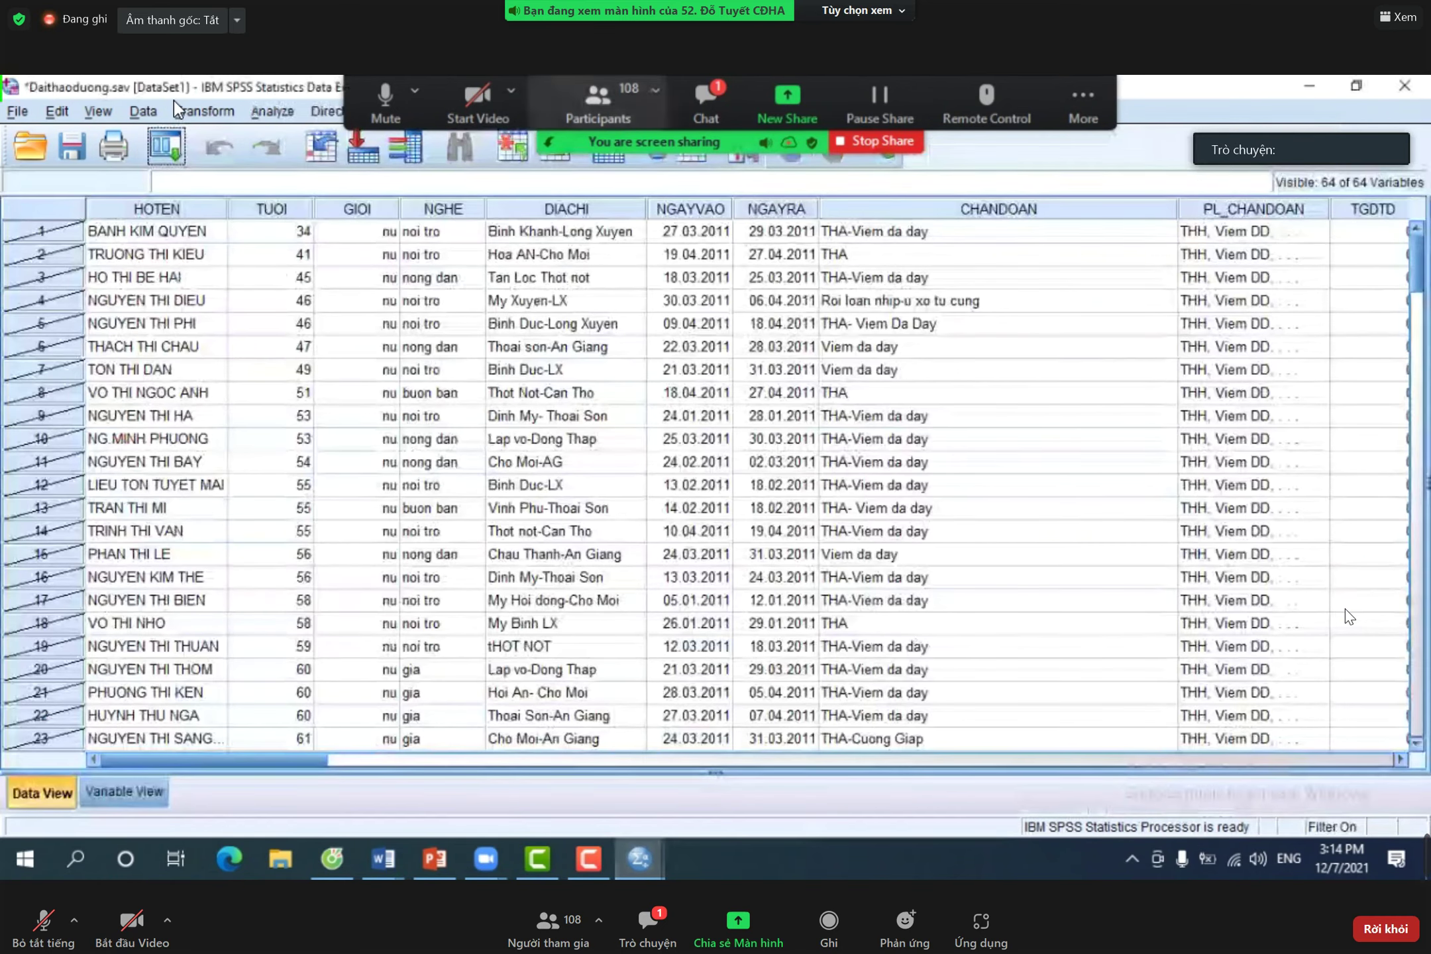
pyautogui.click(150, 113)
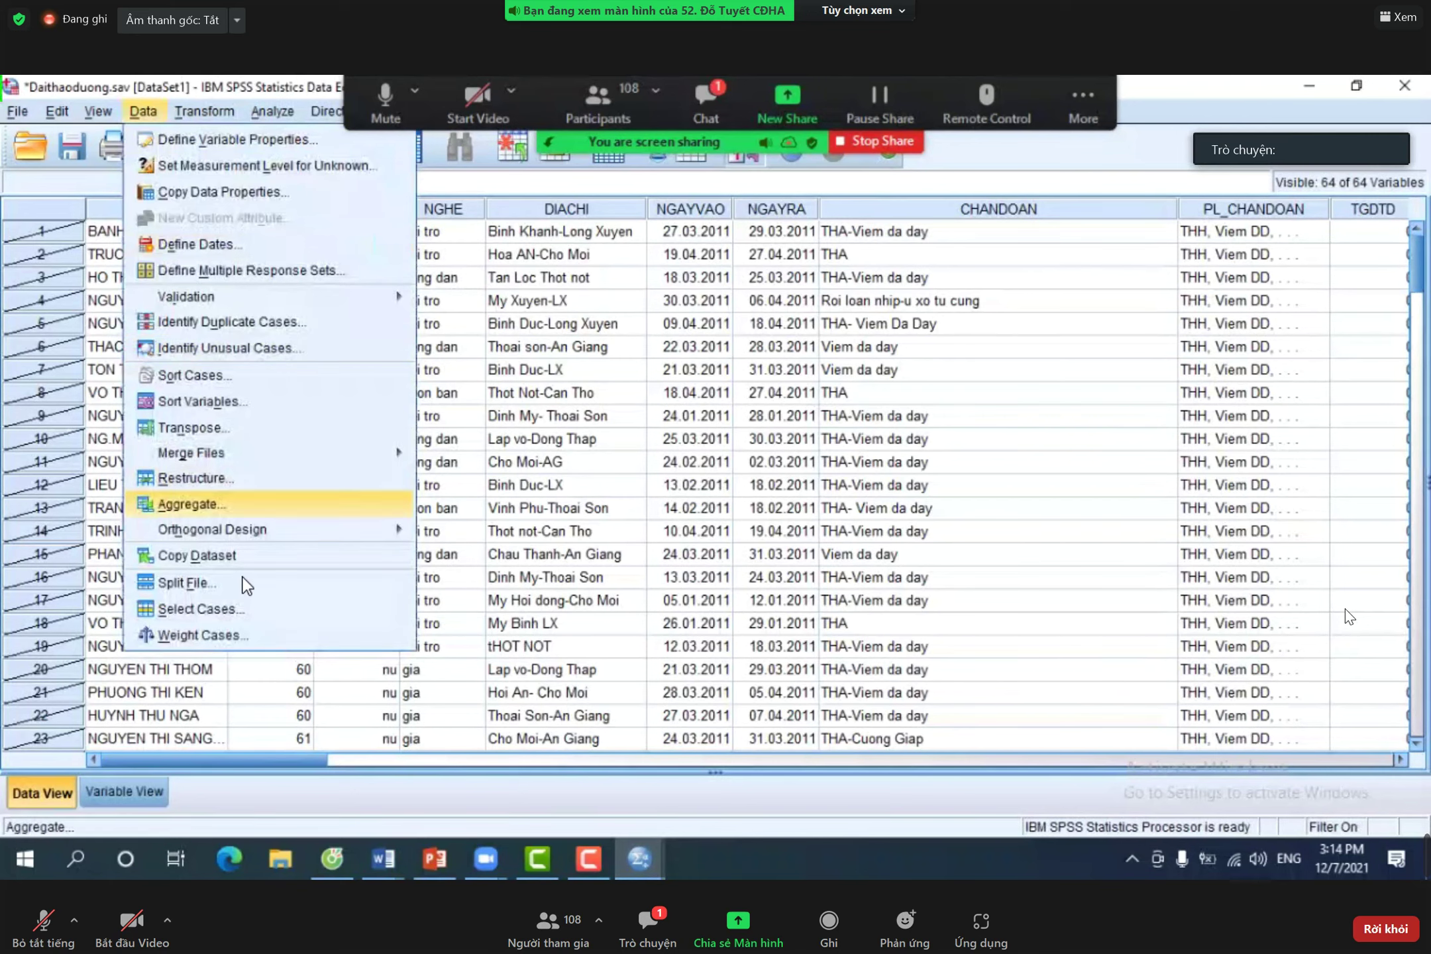
pyautogui.click(199, 608)
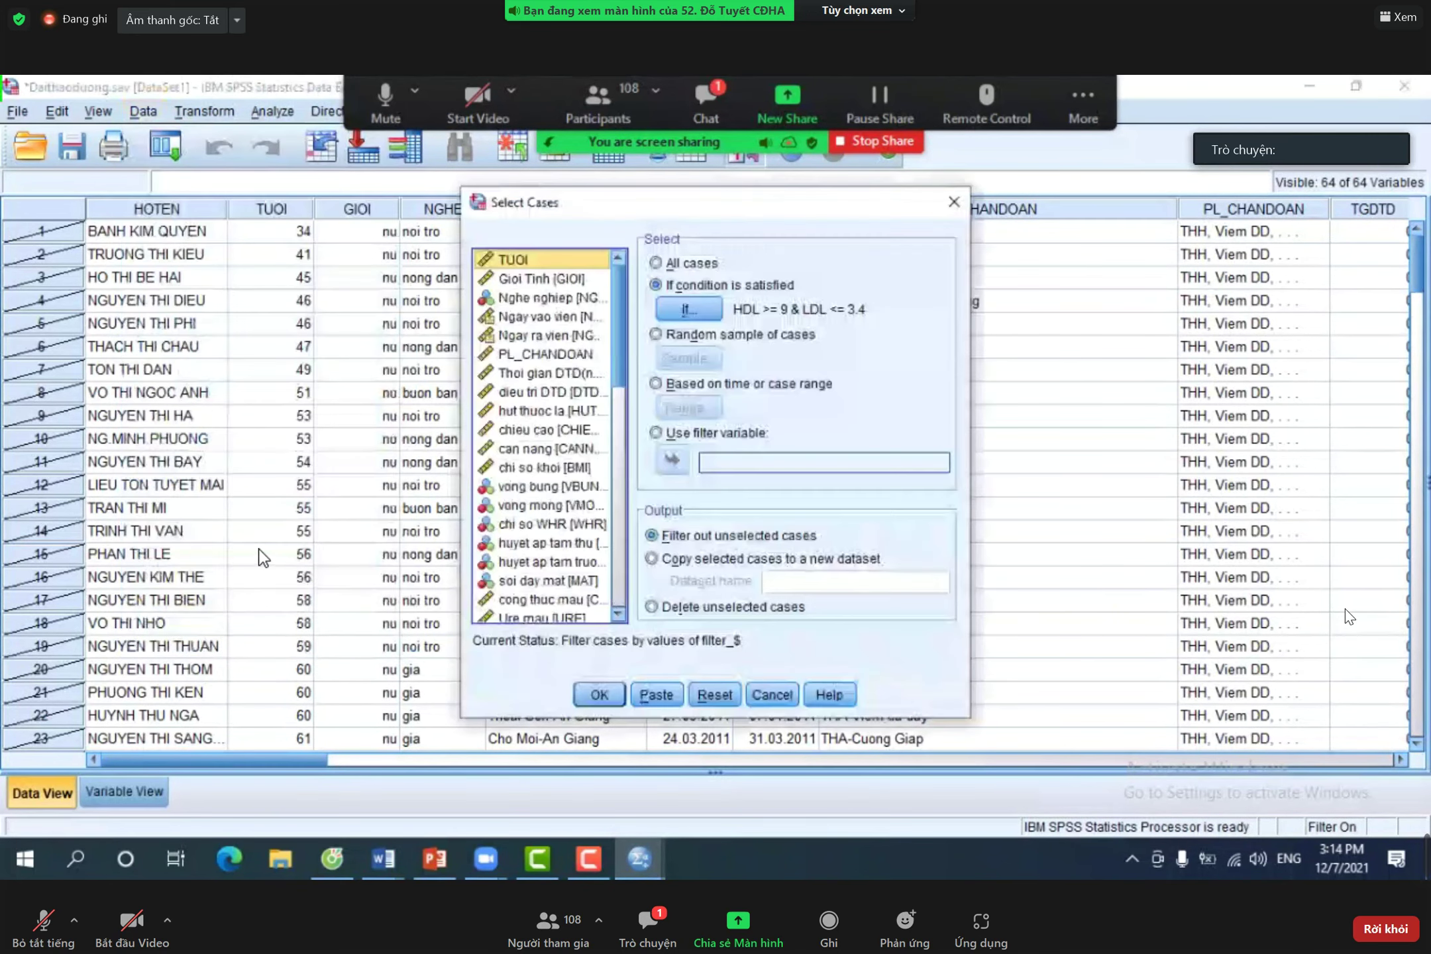
pyautogui.click(655, 263)
pyautogui.click(598, 693)
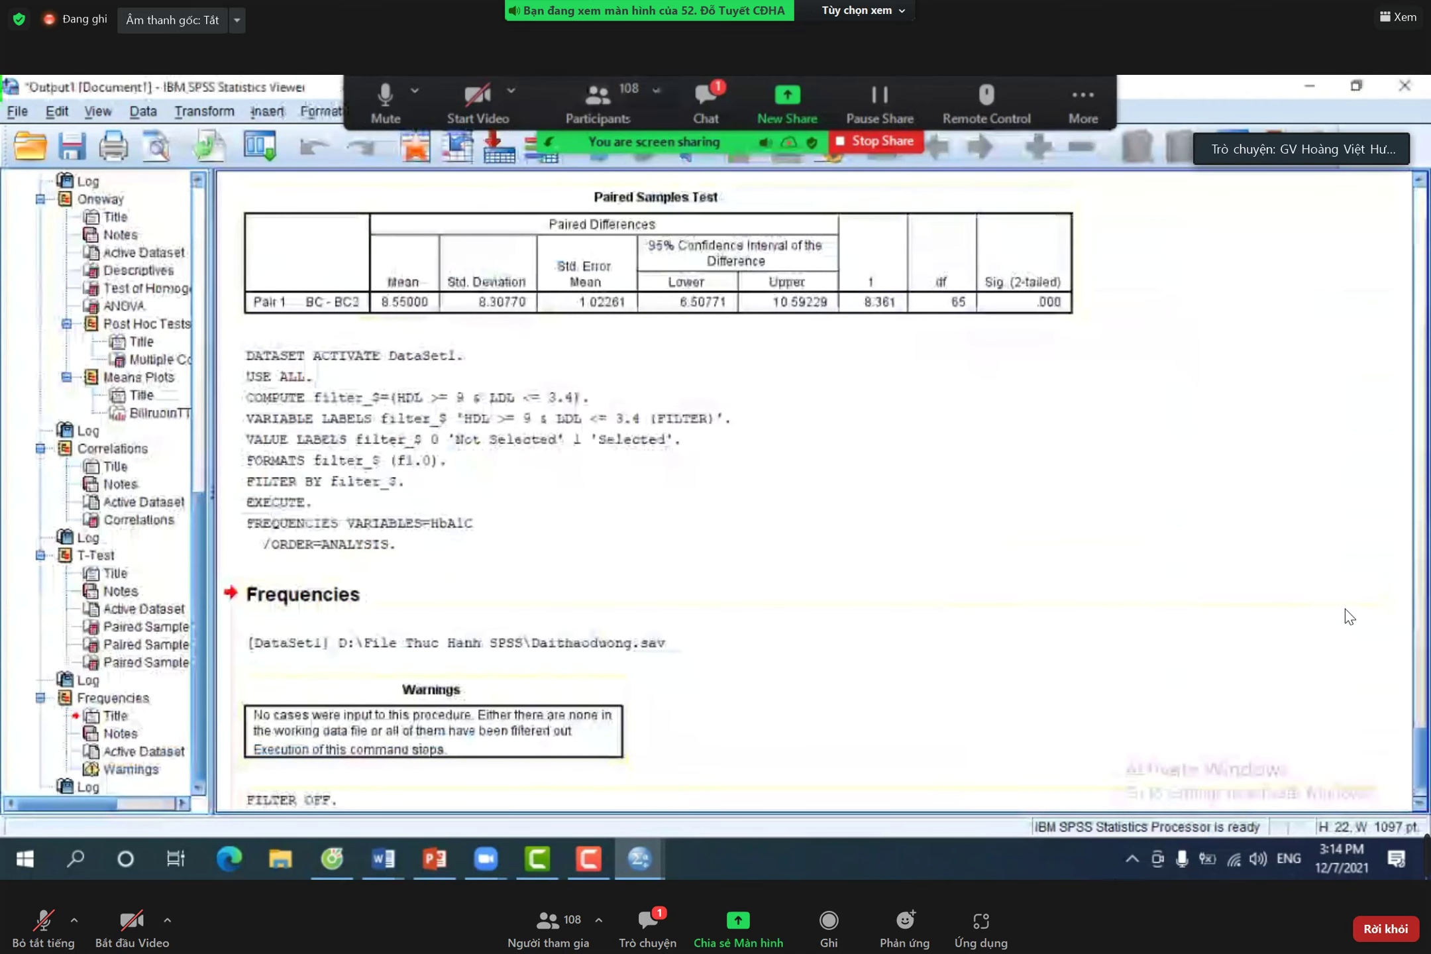
# - Filter the Daithaoduong.sav cases with the condition corrected to HDL >= 0.9 & LDL <= 3.4
pyautogui.moveTo(636, 858)
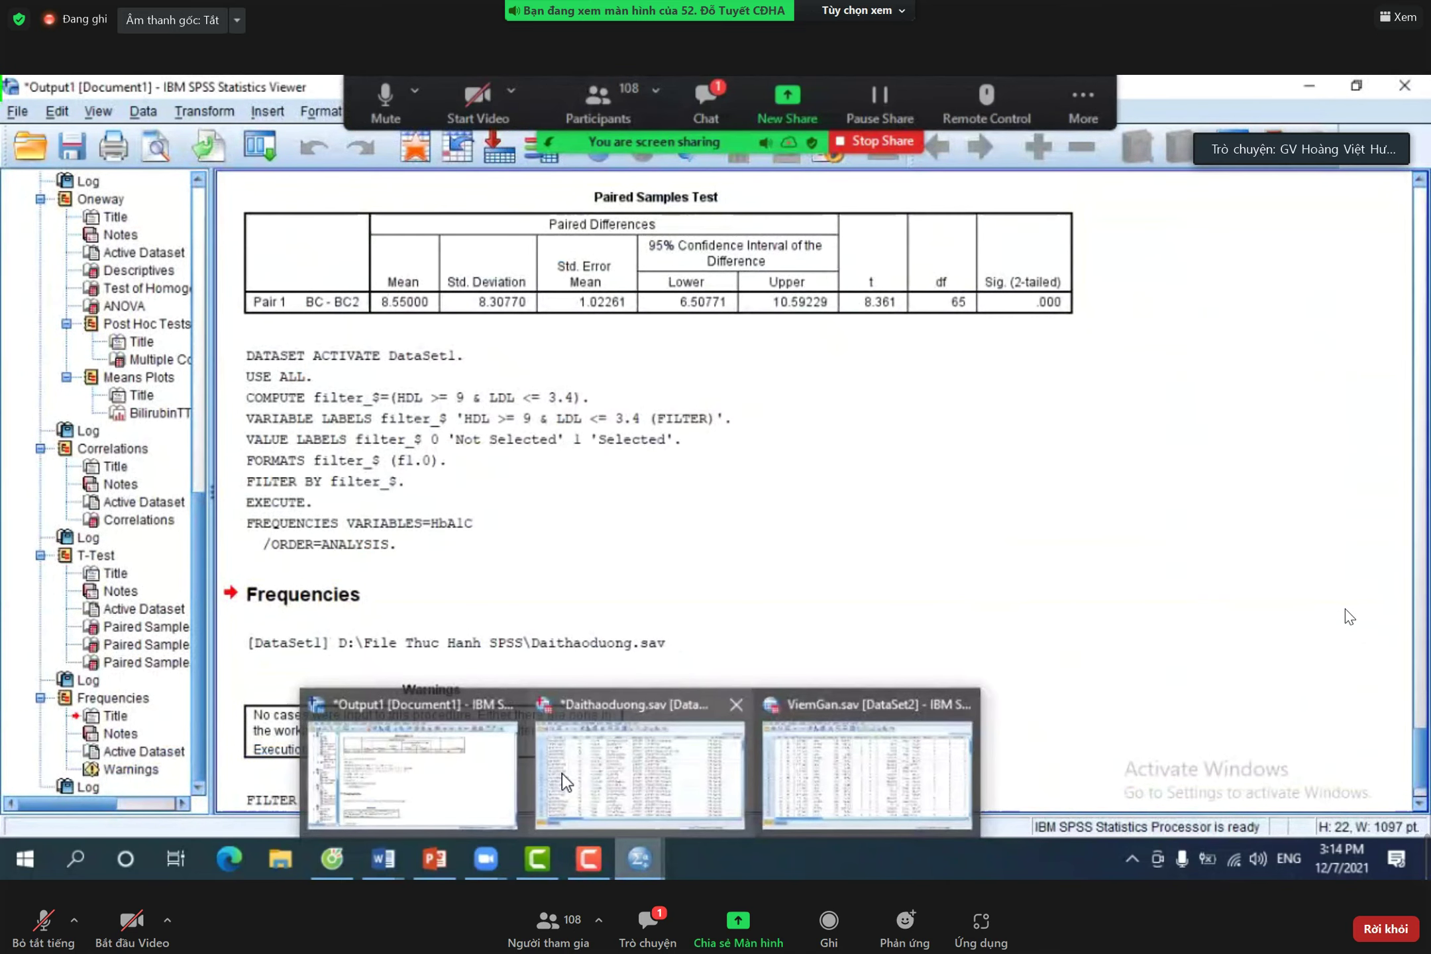
pyautogui.click(639, 768)
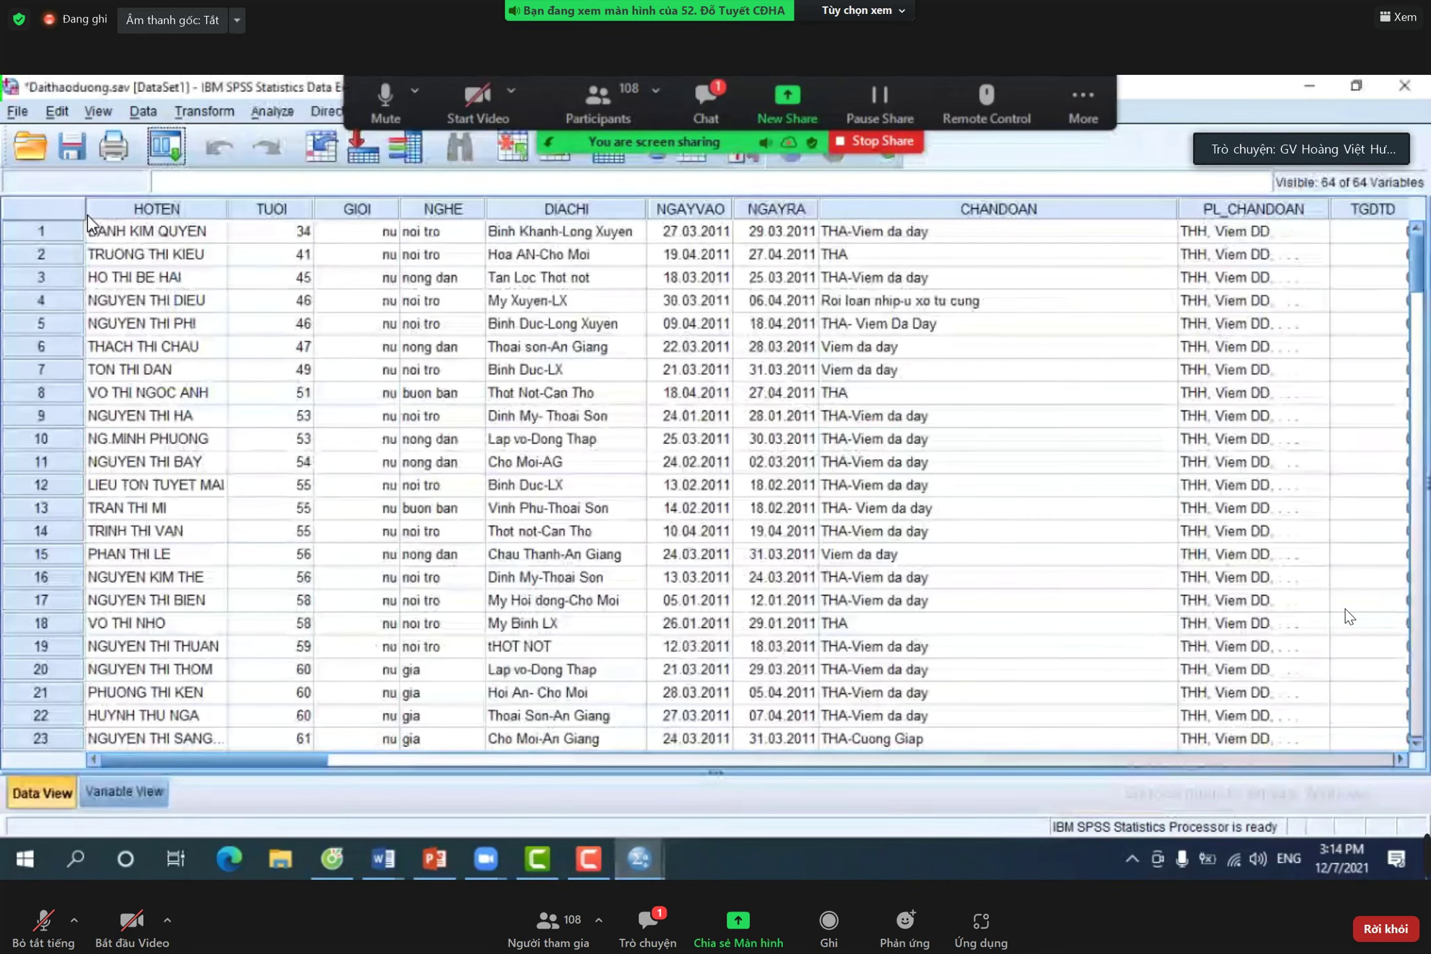
pyautogui.click(142, 111)
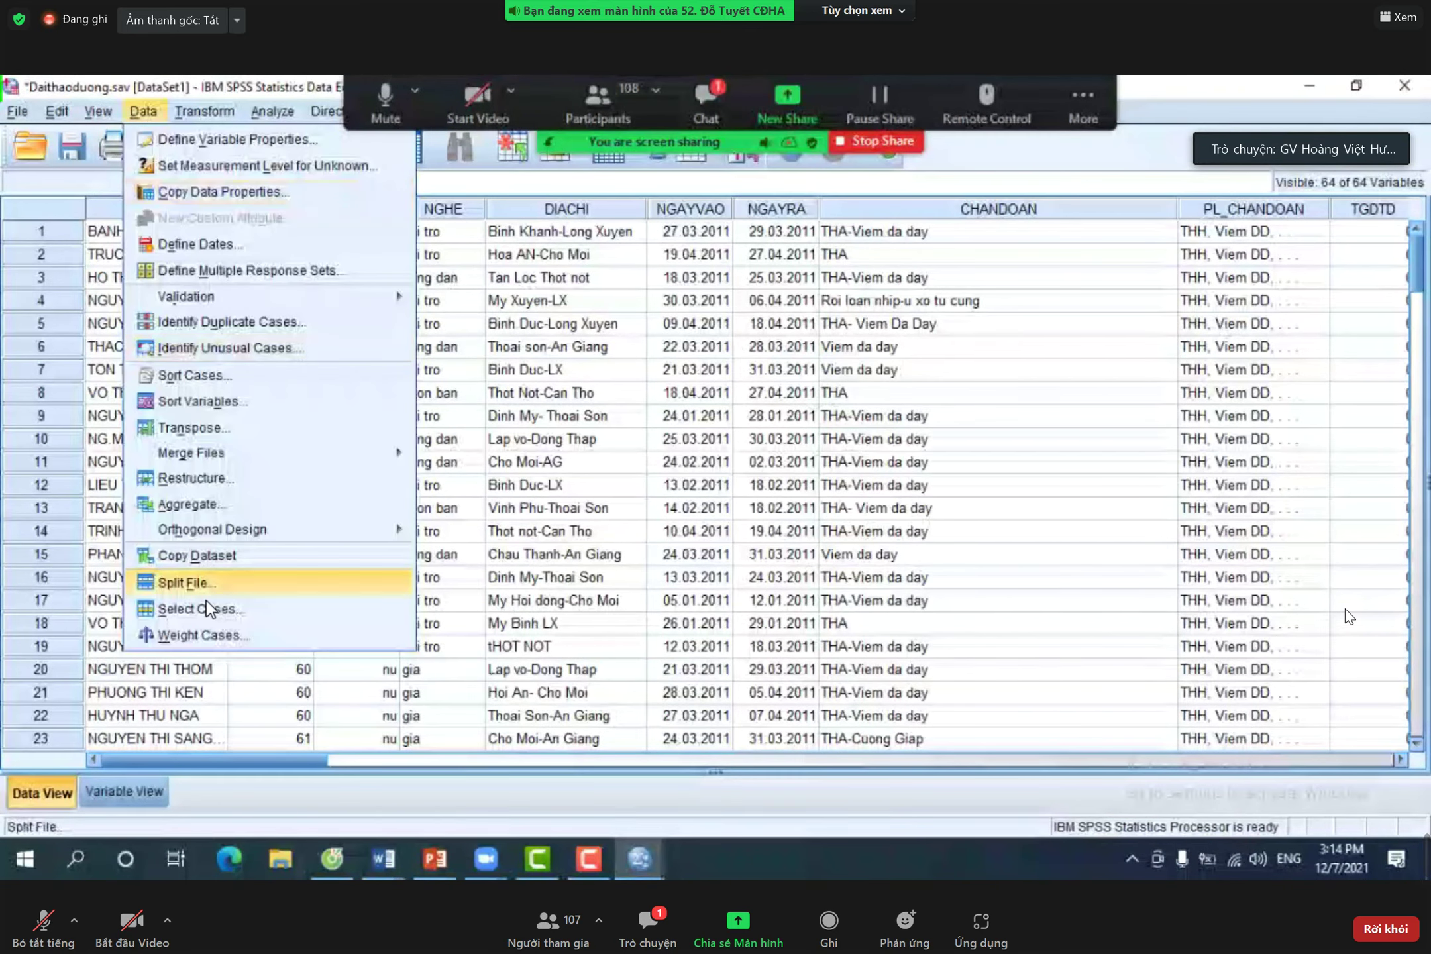
pyautogui.click(200, 608)
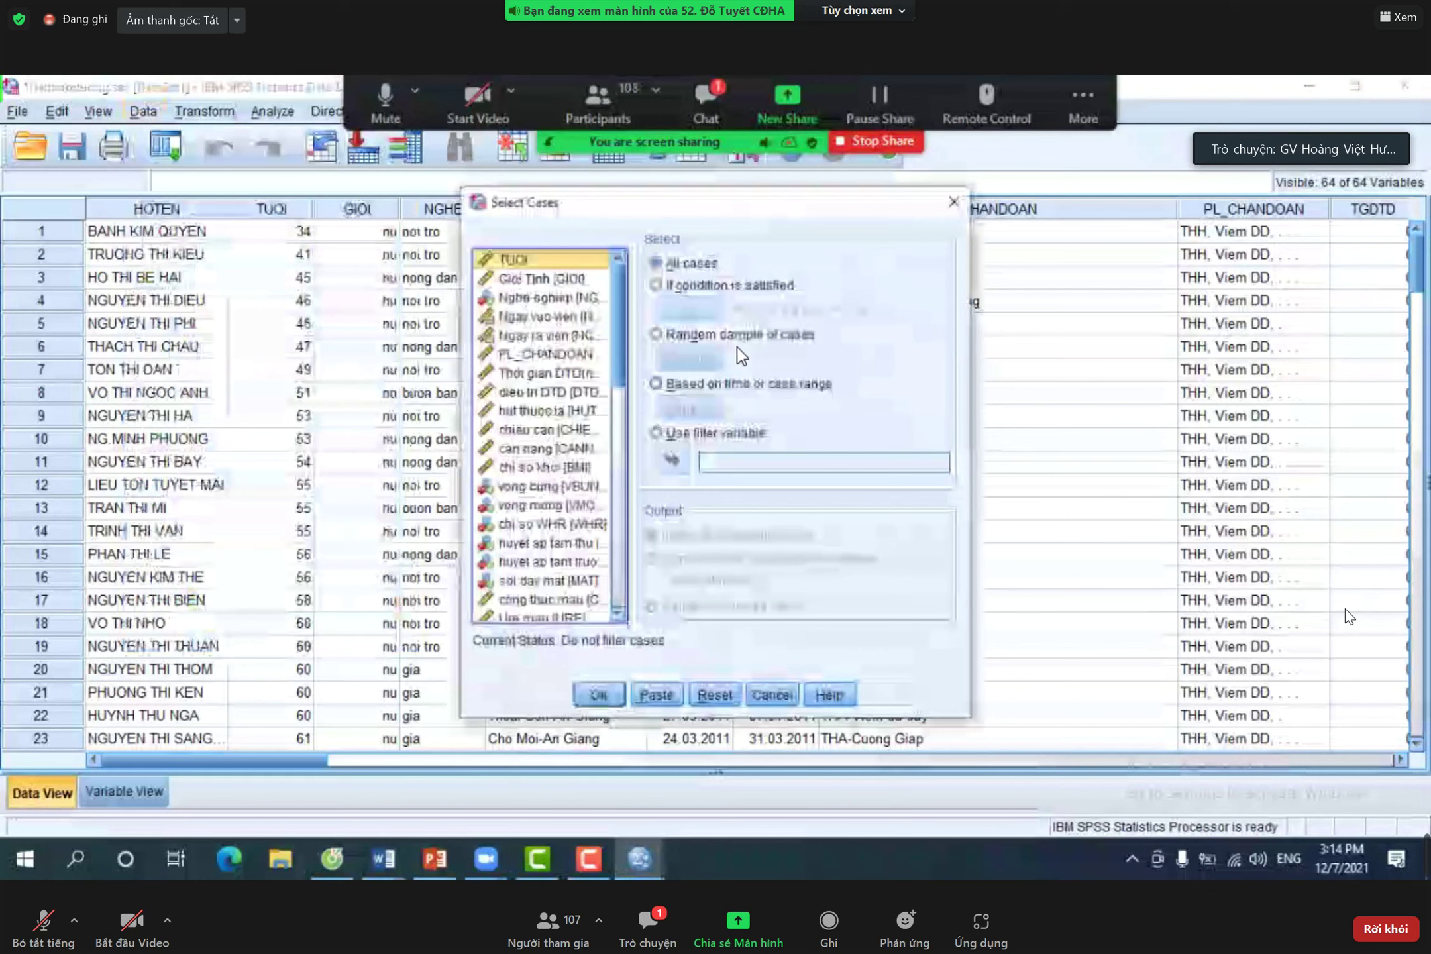
pyautogui.click(655, 285)
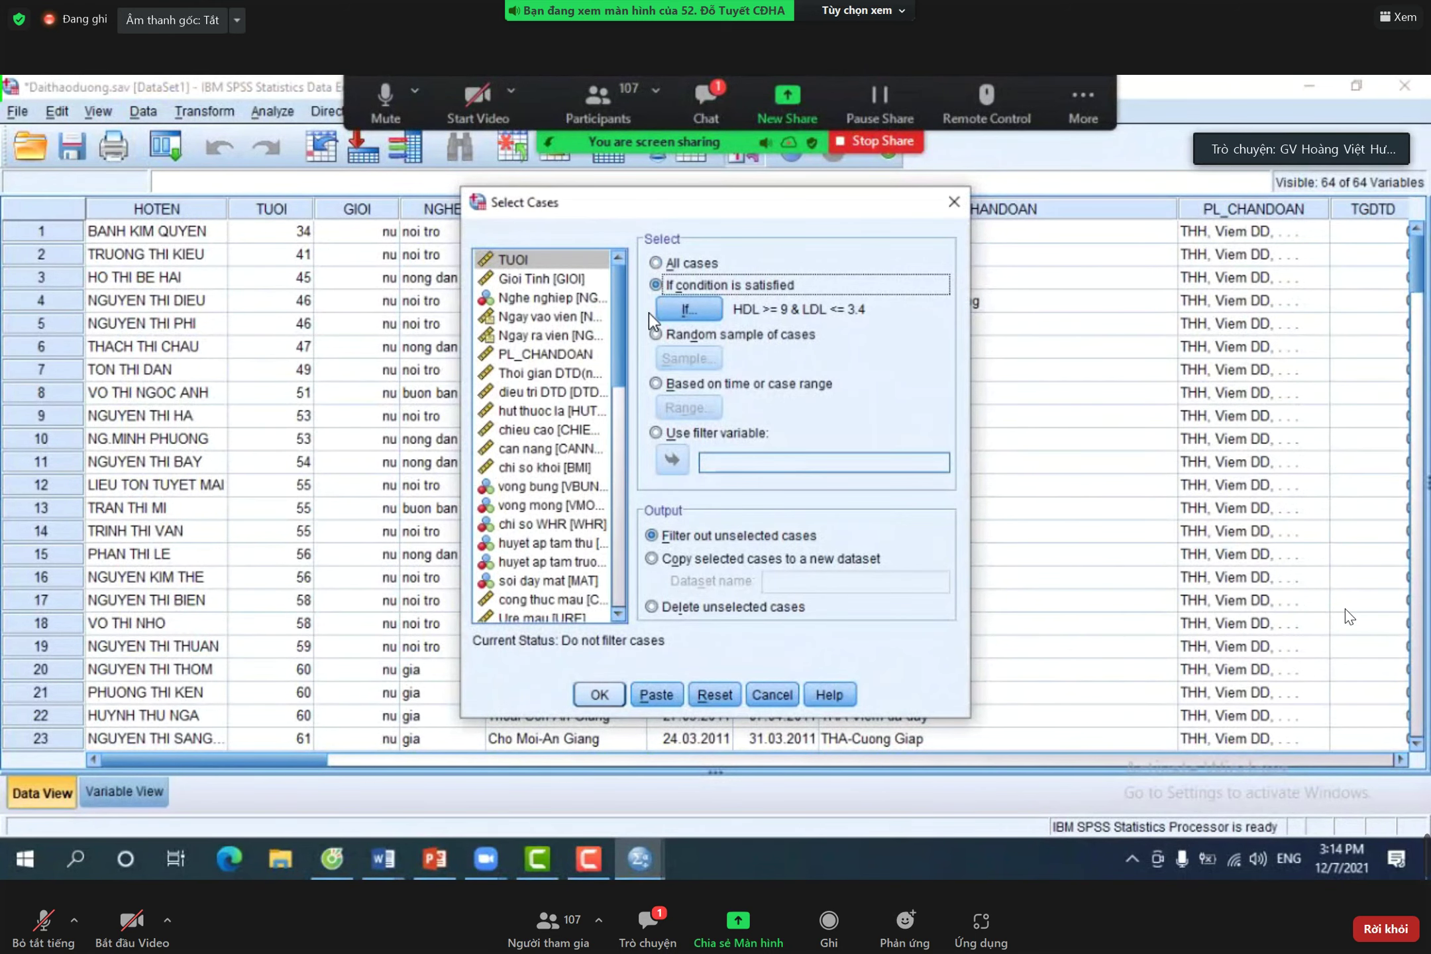
pyautogui.click(696, 309)
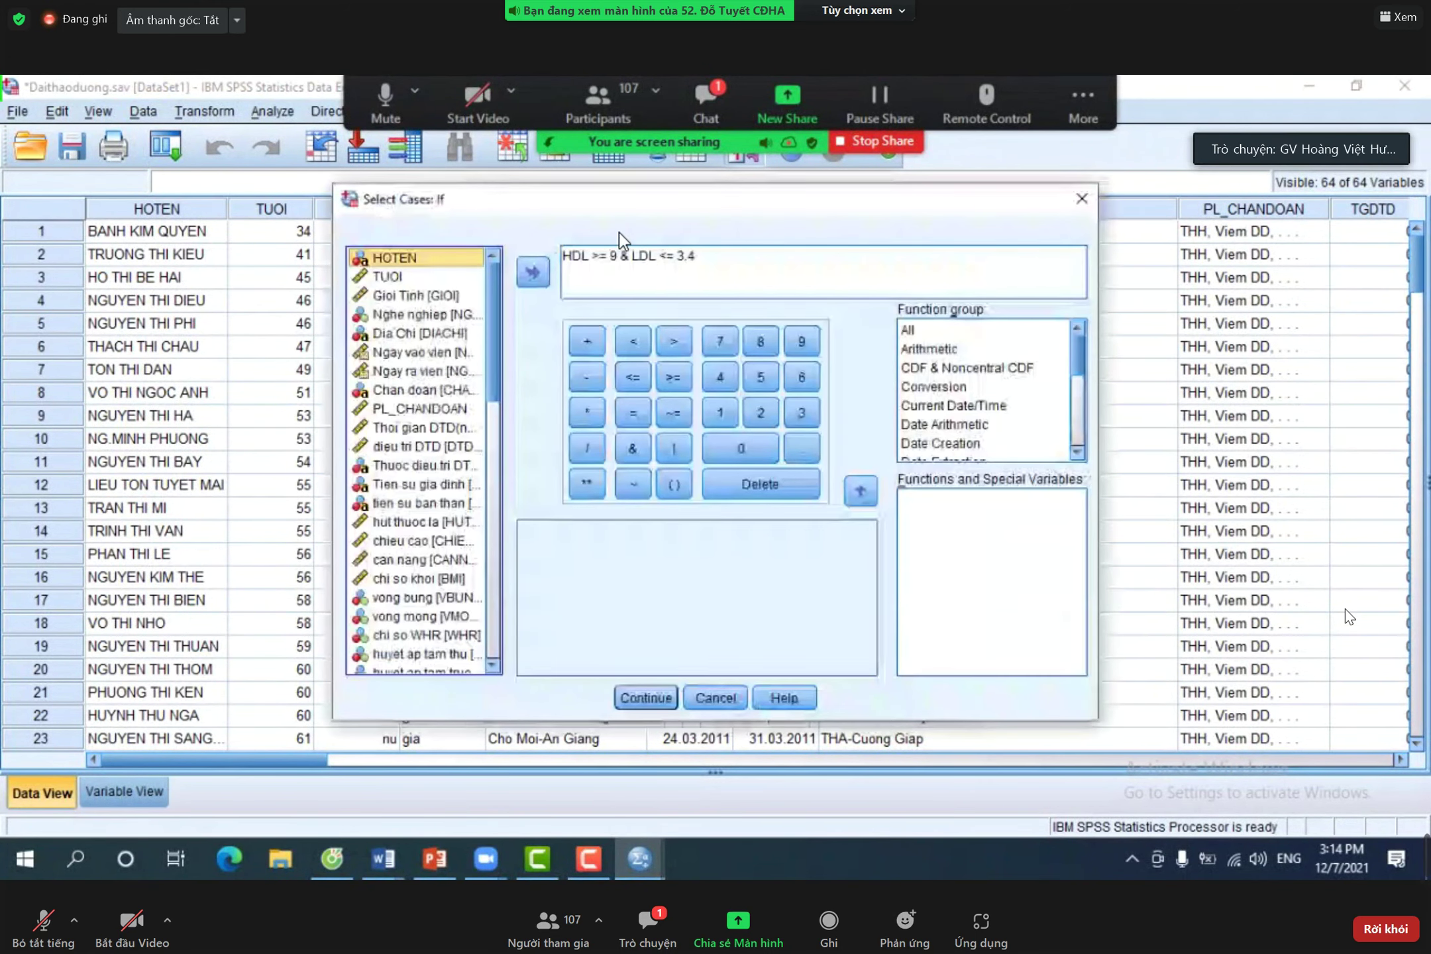
pyautogui.click(614, 260)
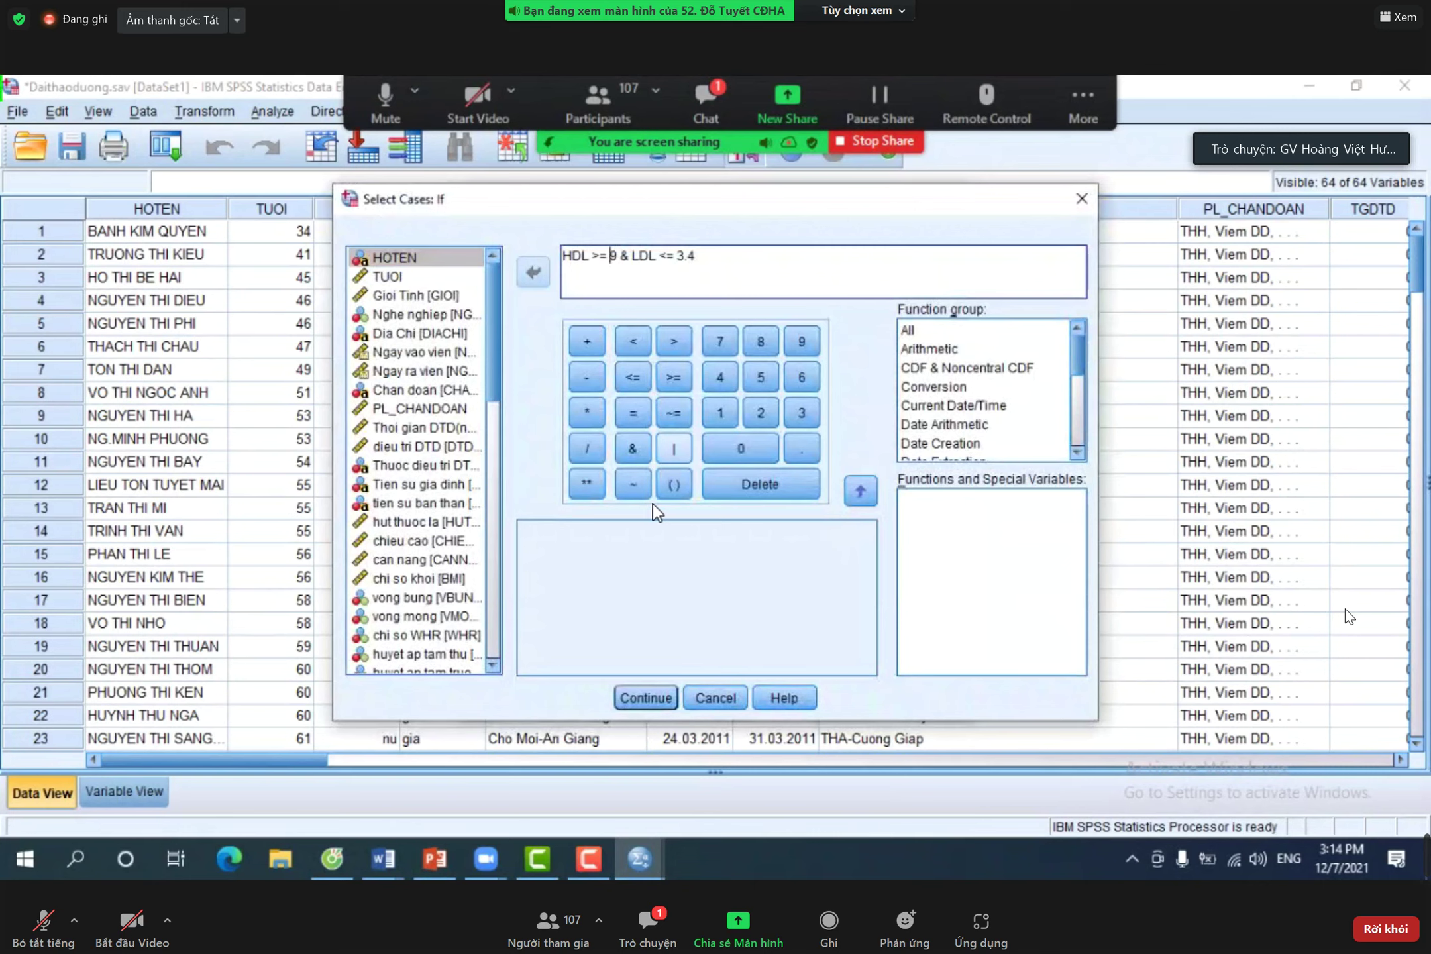
pyautogui.click(741, 449)
pyautogui.click(795, 449)
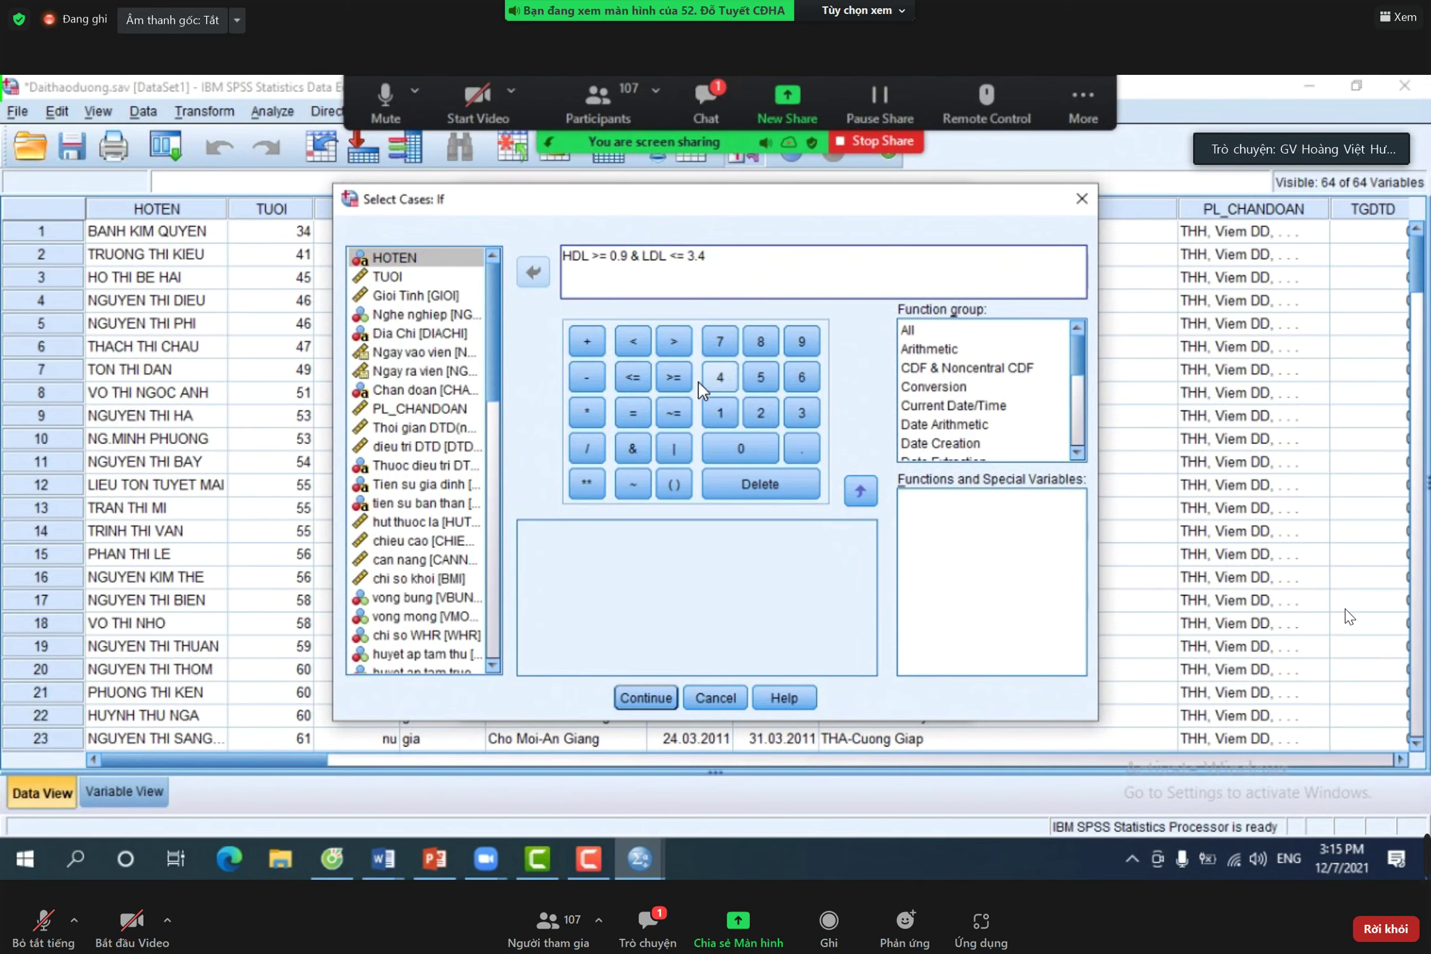
pyautogui.click(642, 696)
pyautogui.click(600, 696)
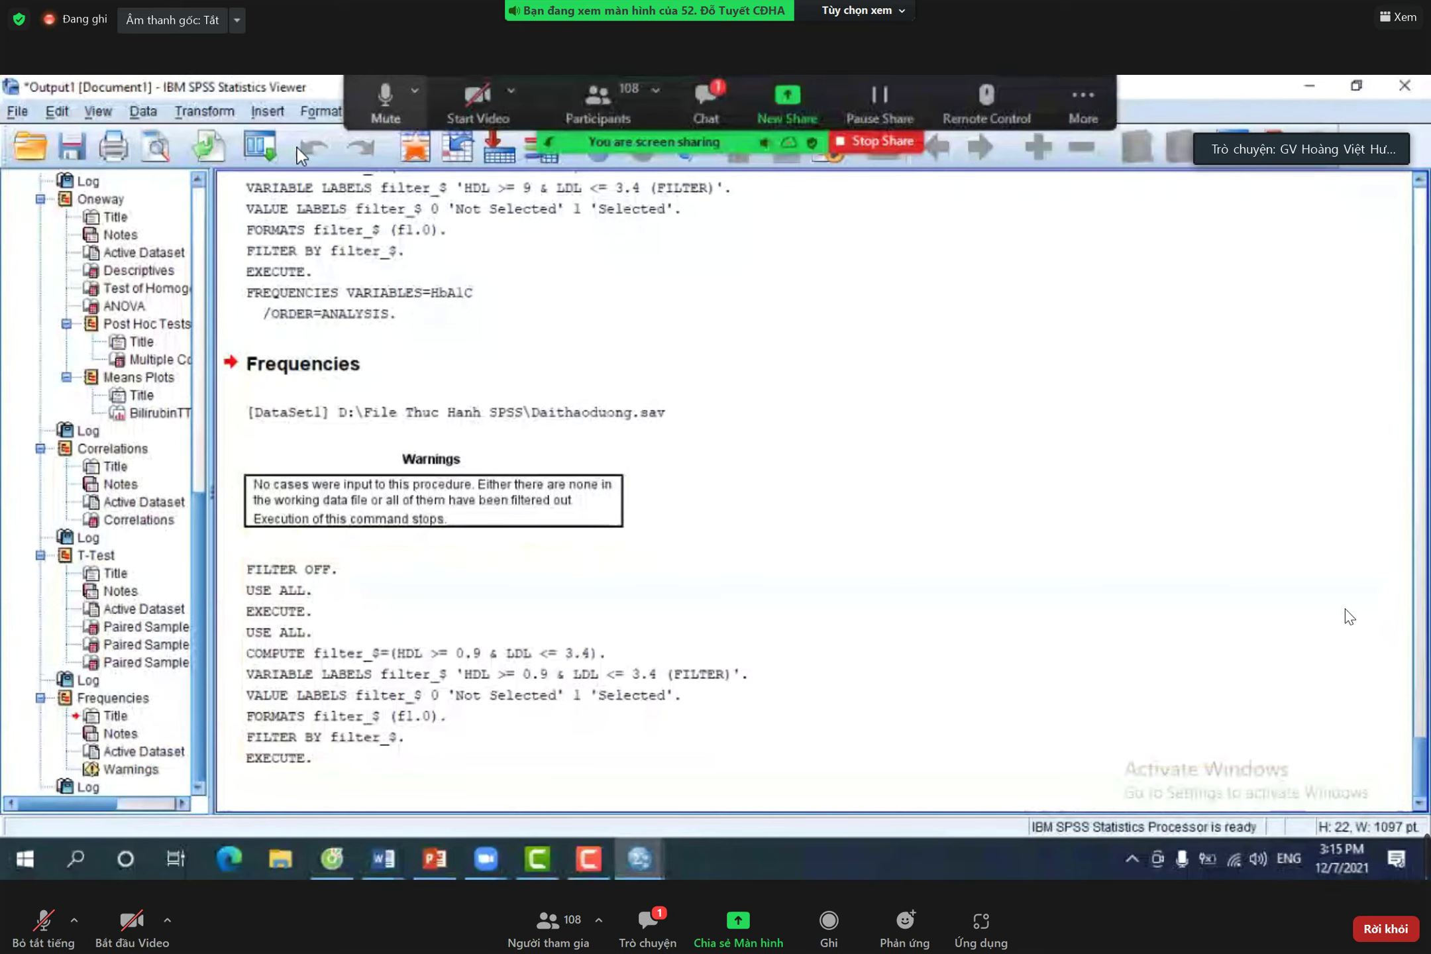
# - Return to the Daithaoduong.sav data and rerun the HbA1C frequency table with the corrected HDL and LDL filter
pyautogui.click(640, 858)
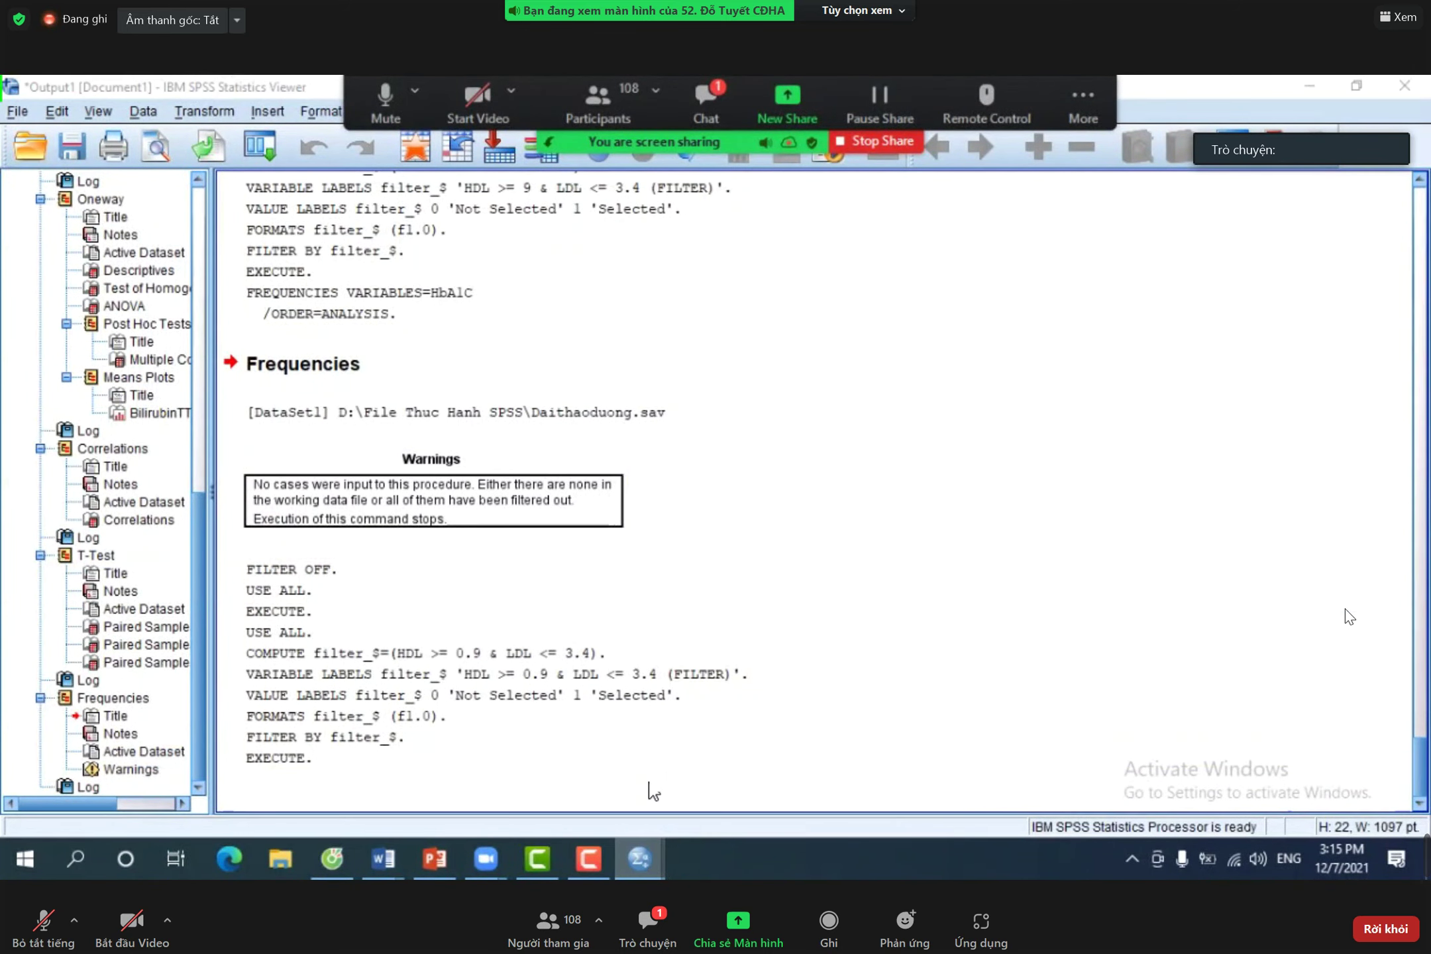
pyautogui.click(640, 772)
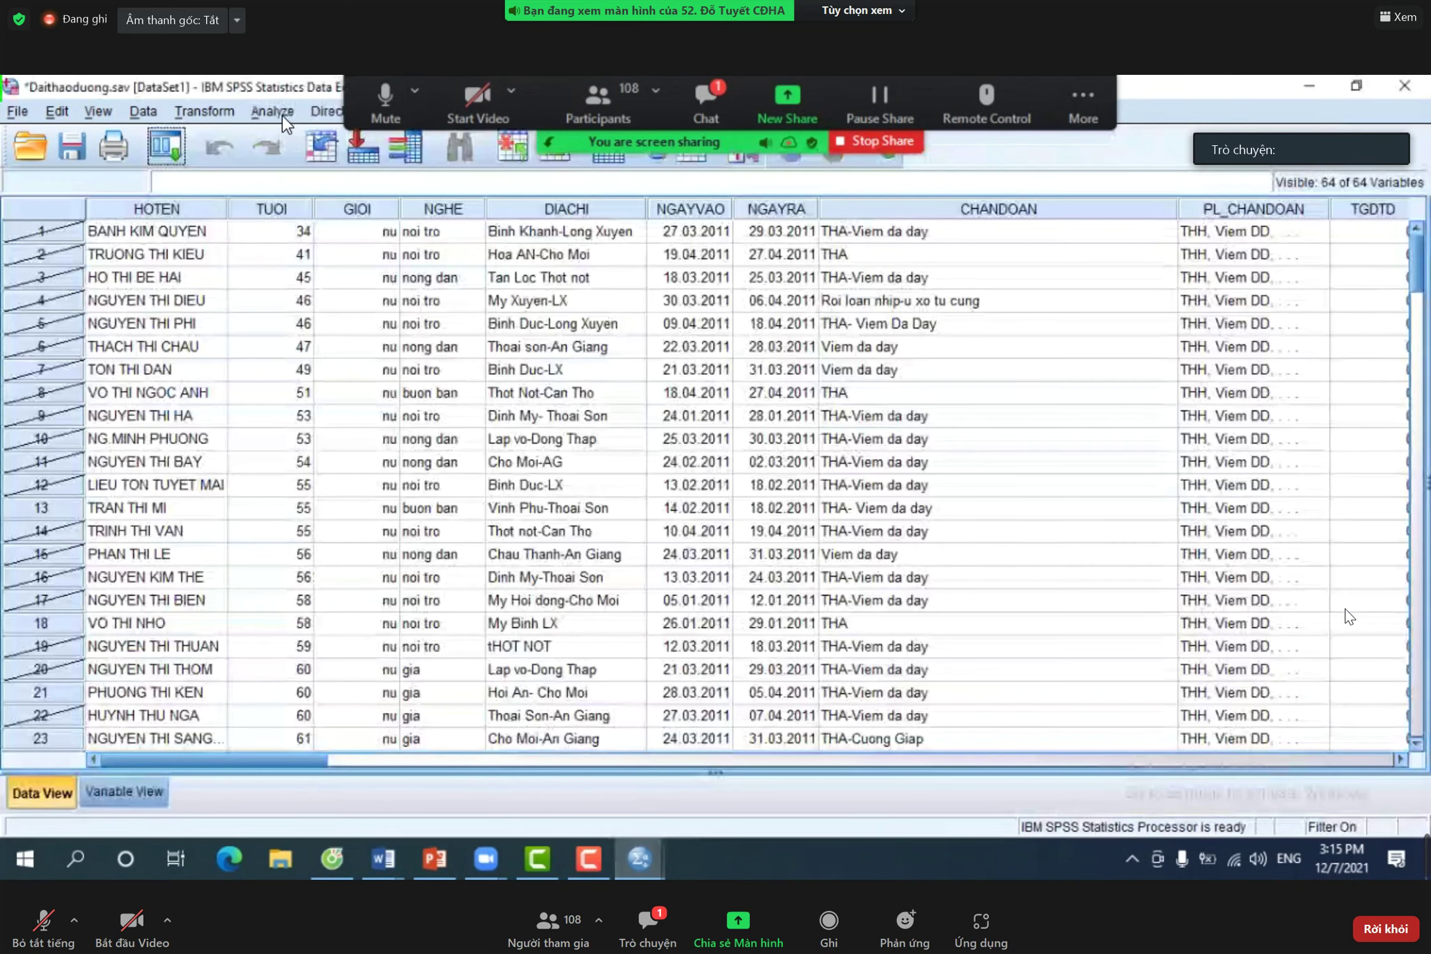
pyautogui.hotkey('alt', 'a')
pyautogui.moveTo(306, 160)
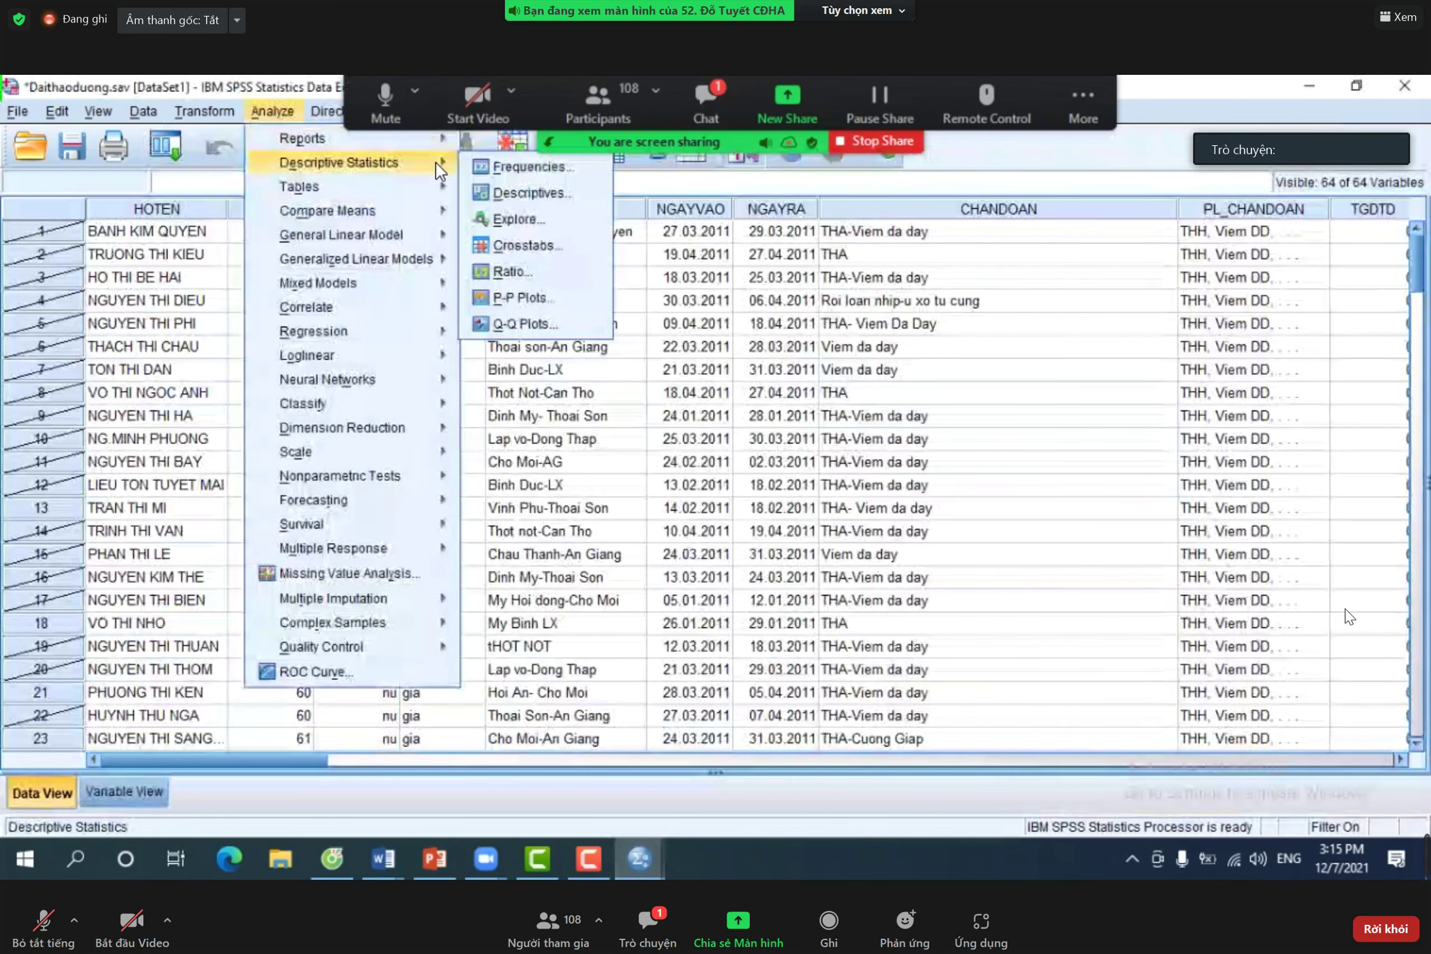
pyautogui.click(522, 175)
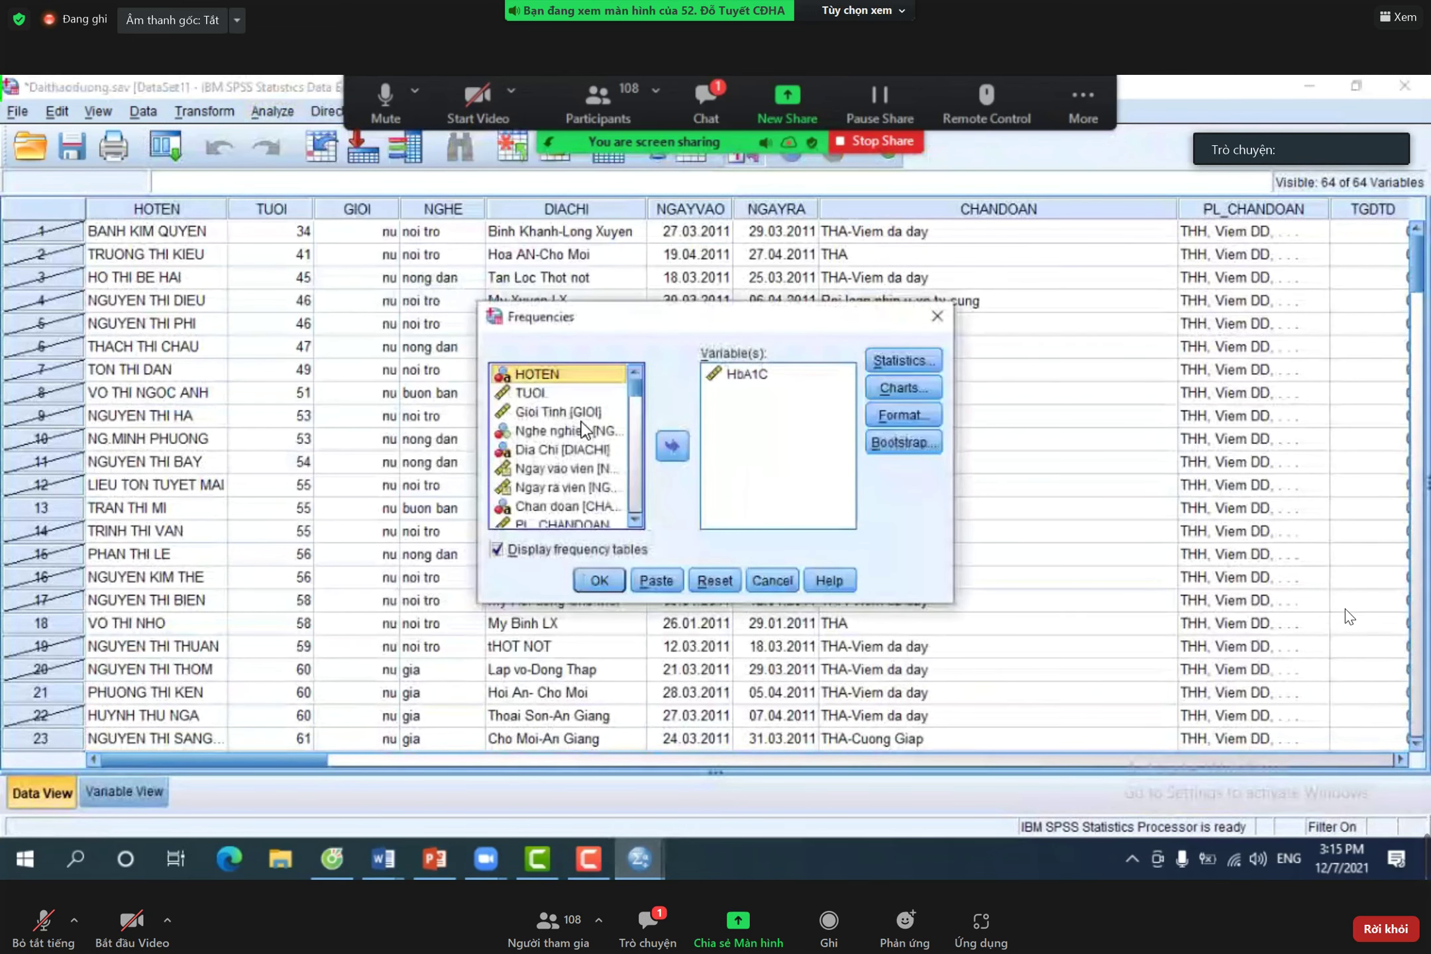
pyautogui.scroll(-1, 578, 434)
pyautogui.scroll(-6, 577, 451)
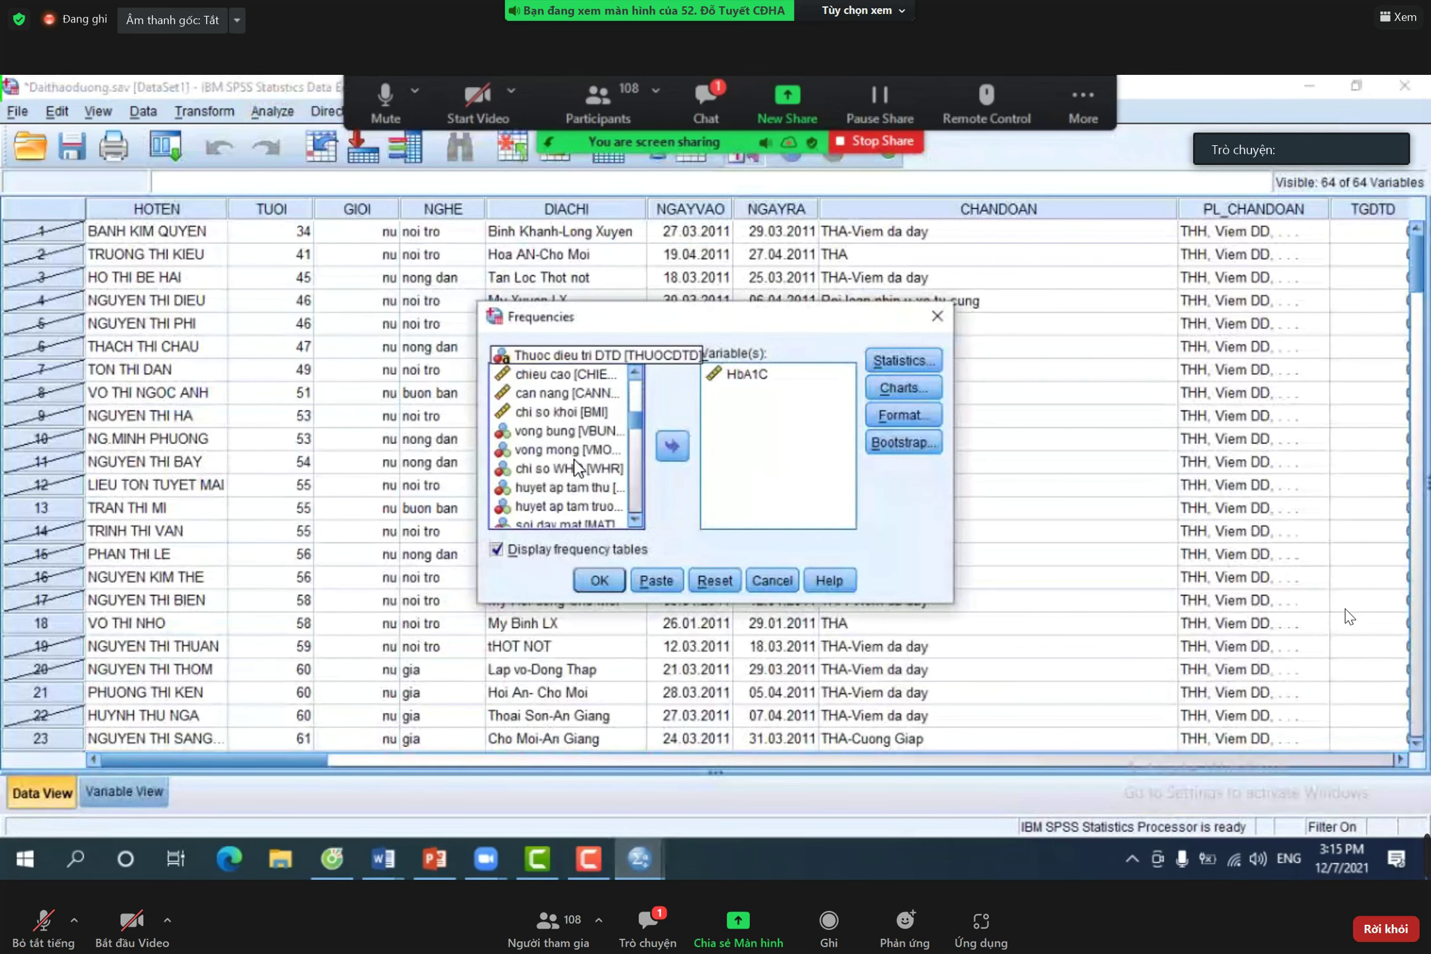
pyautogui.scroll(-8, 577, 466)
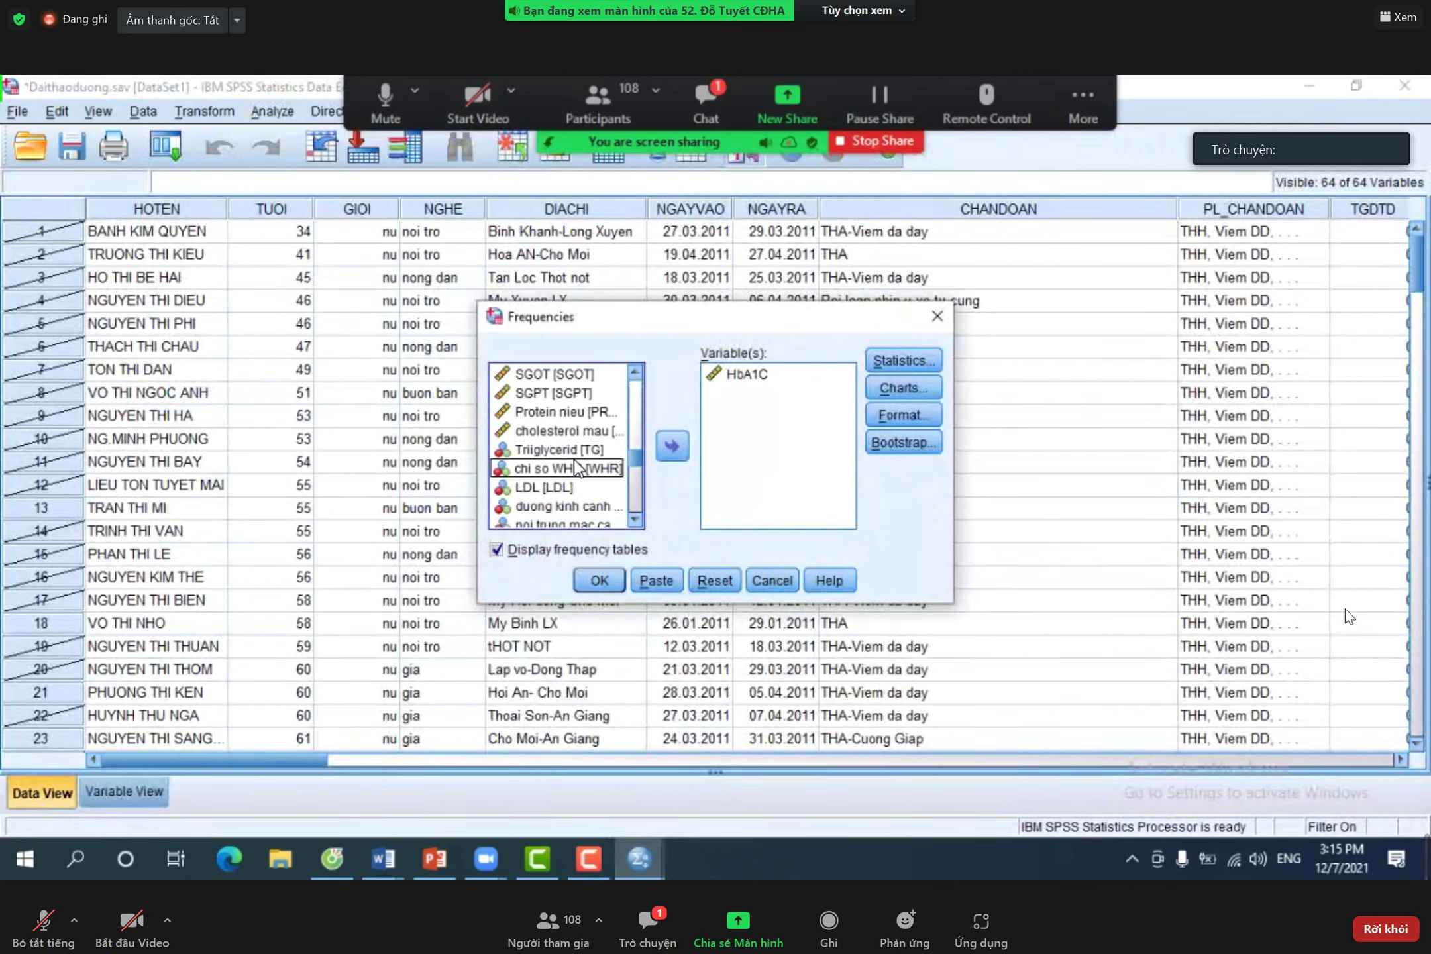
pyautogui.scroll(-5, 578, 467)
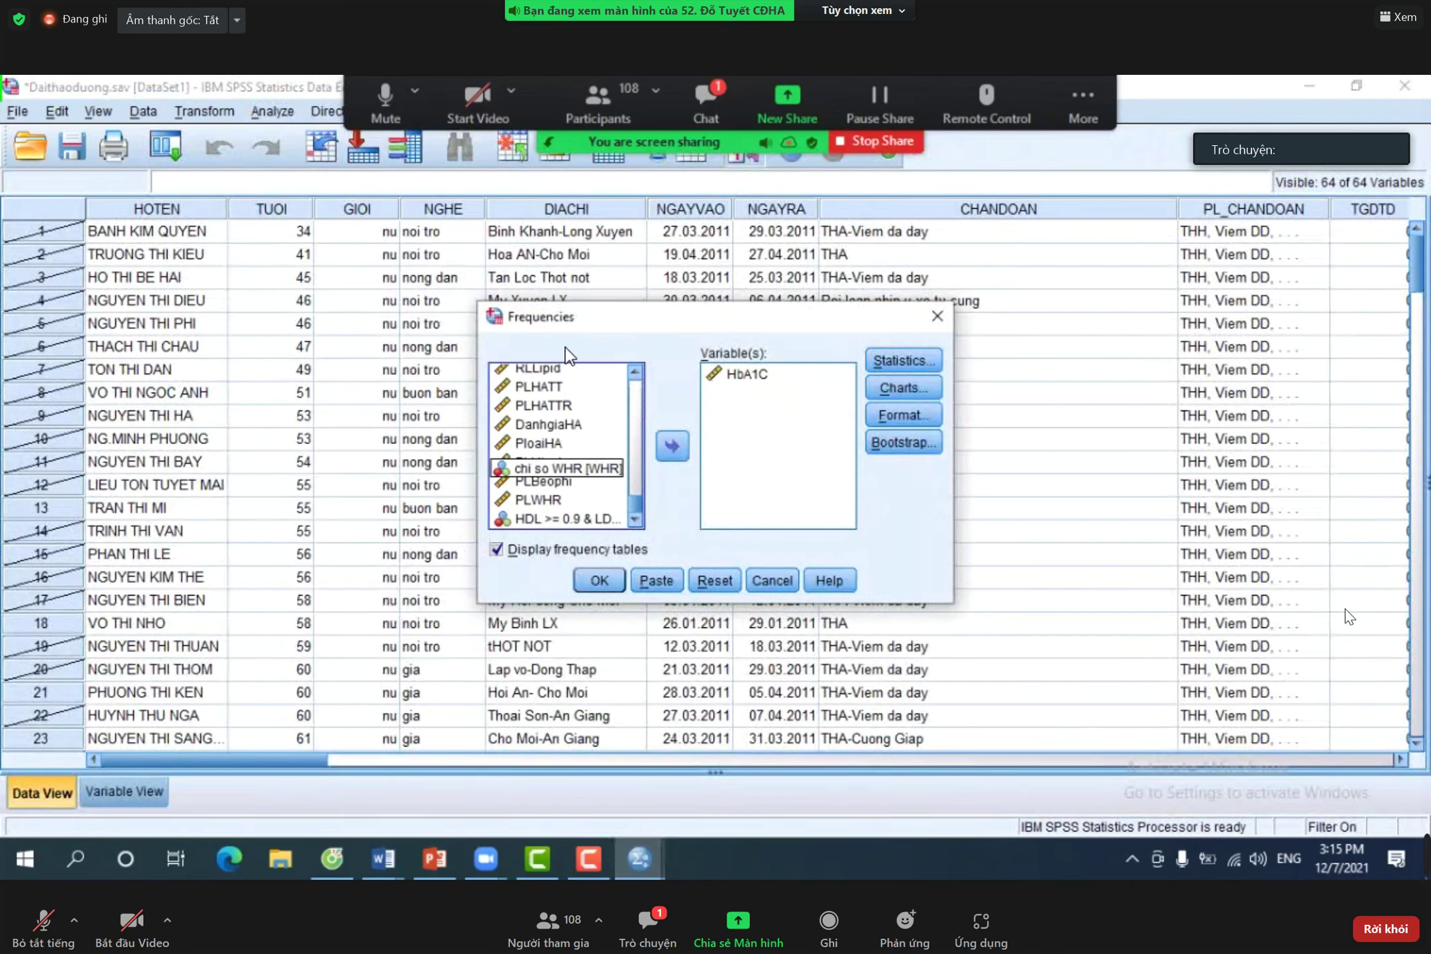
pyautogui.scroll(1, 563, 510)
pyautogui.click(568, 491)
pyautogui.scroll(2, 571, 503)
pyautogui.scroll(4, 573, 502)
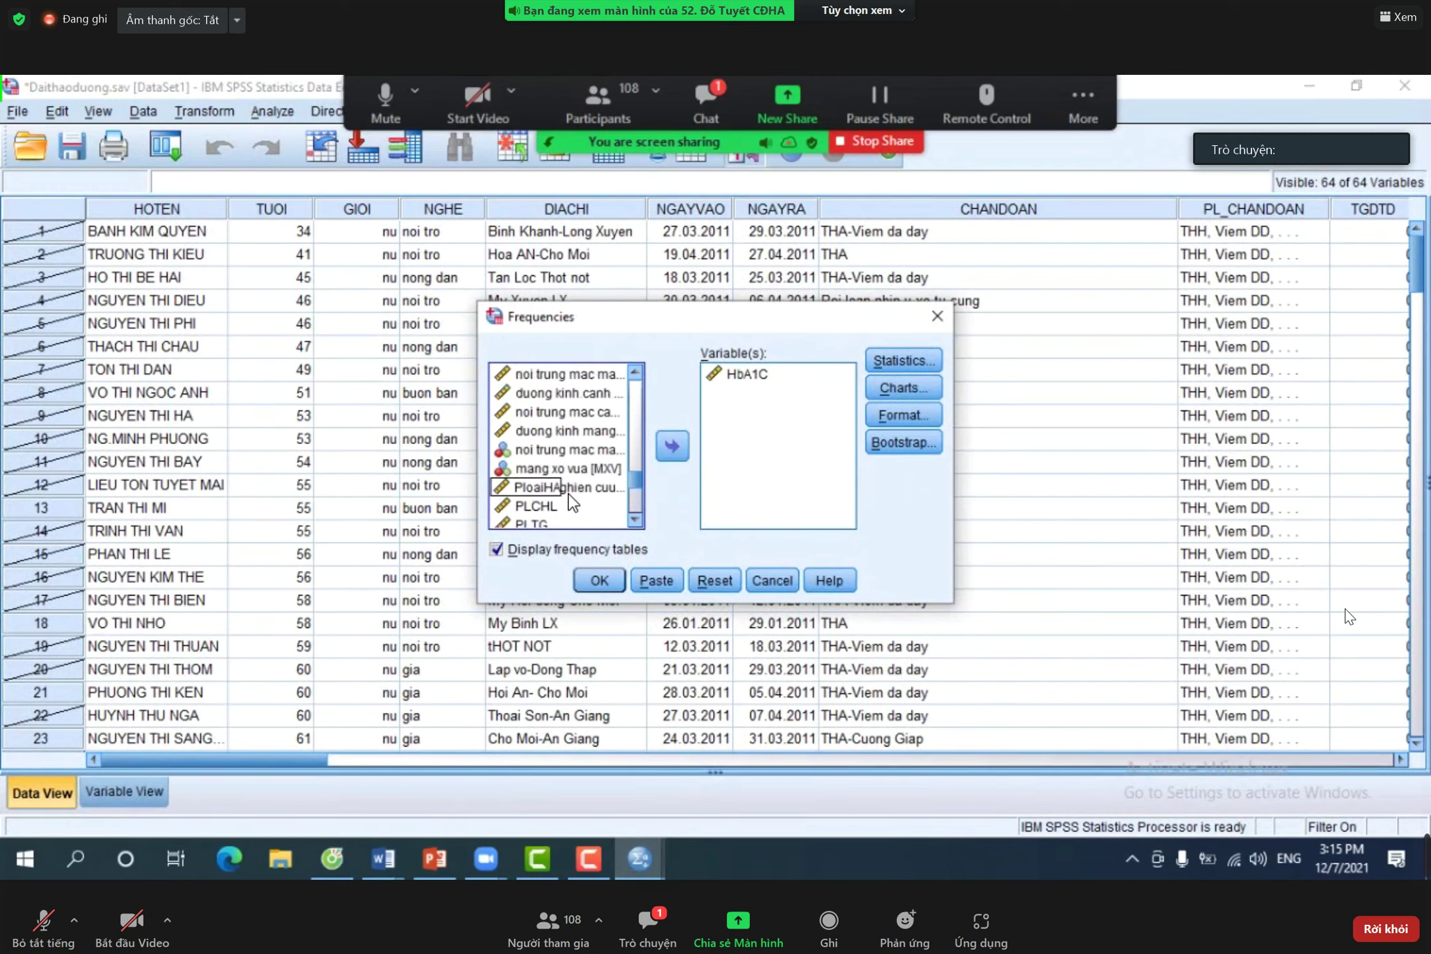
pyautogui.click(750, 374)
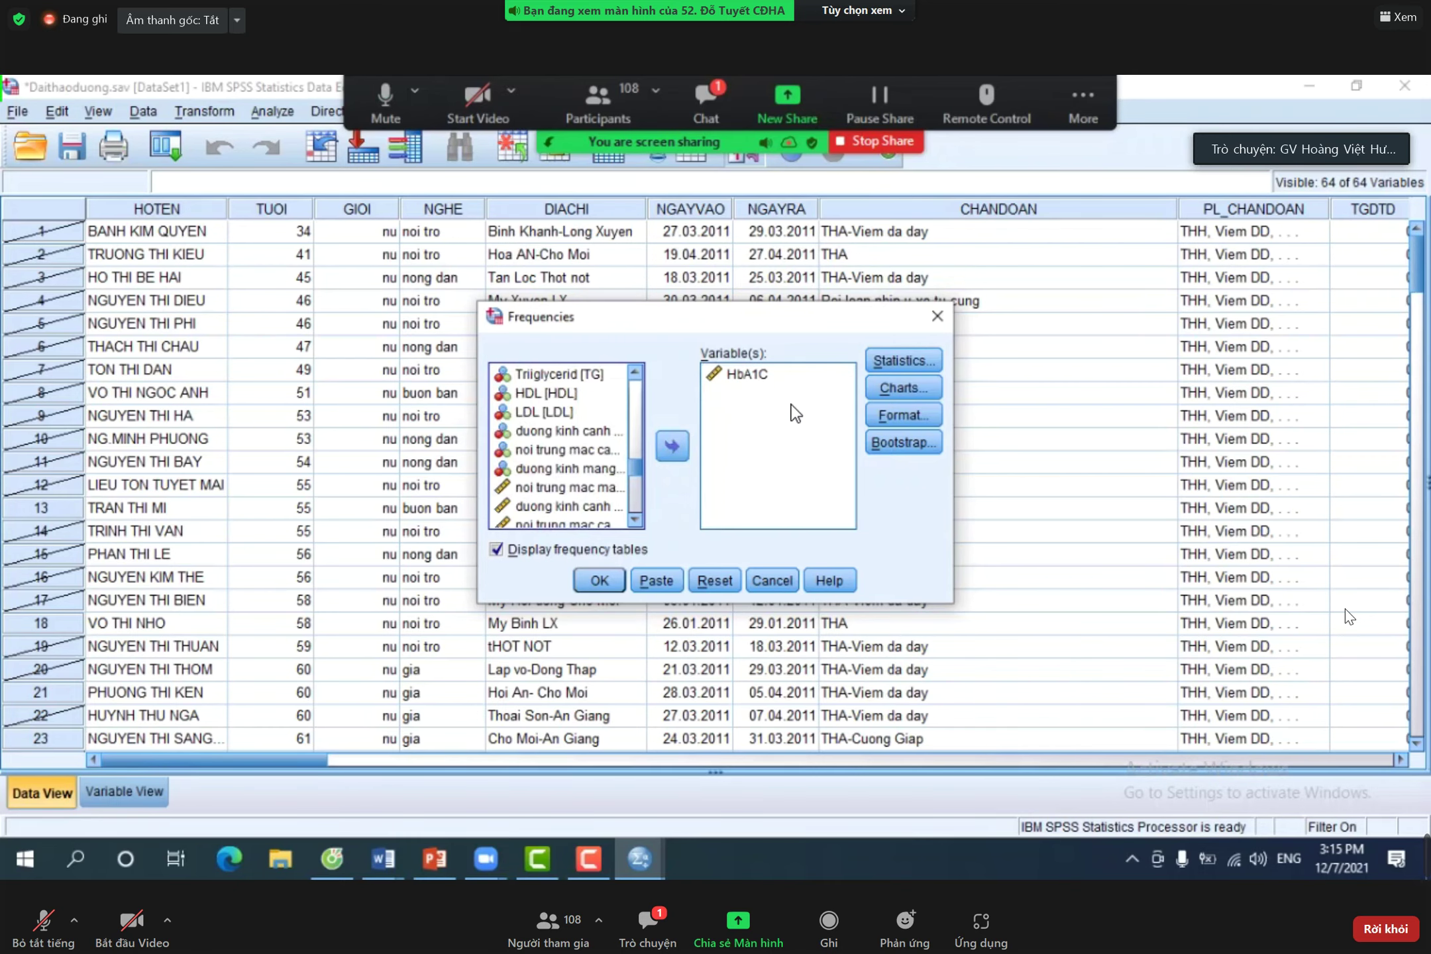
pyautogui.click(600, 581)
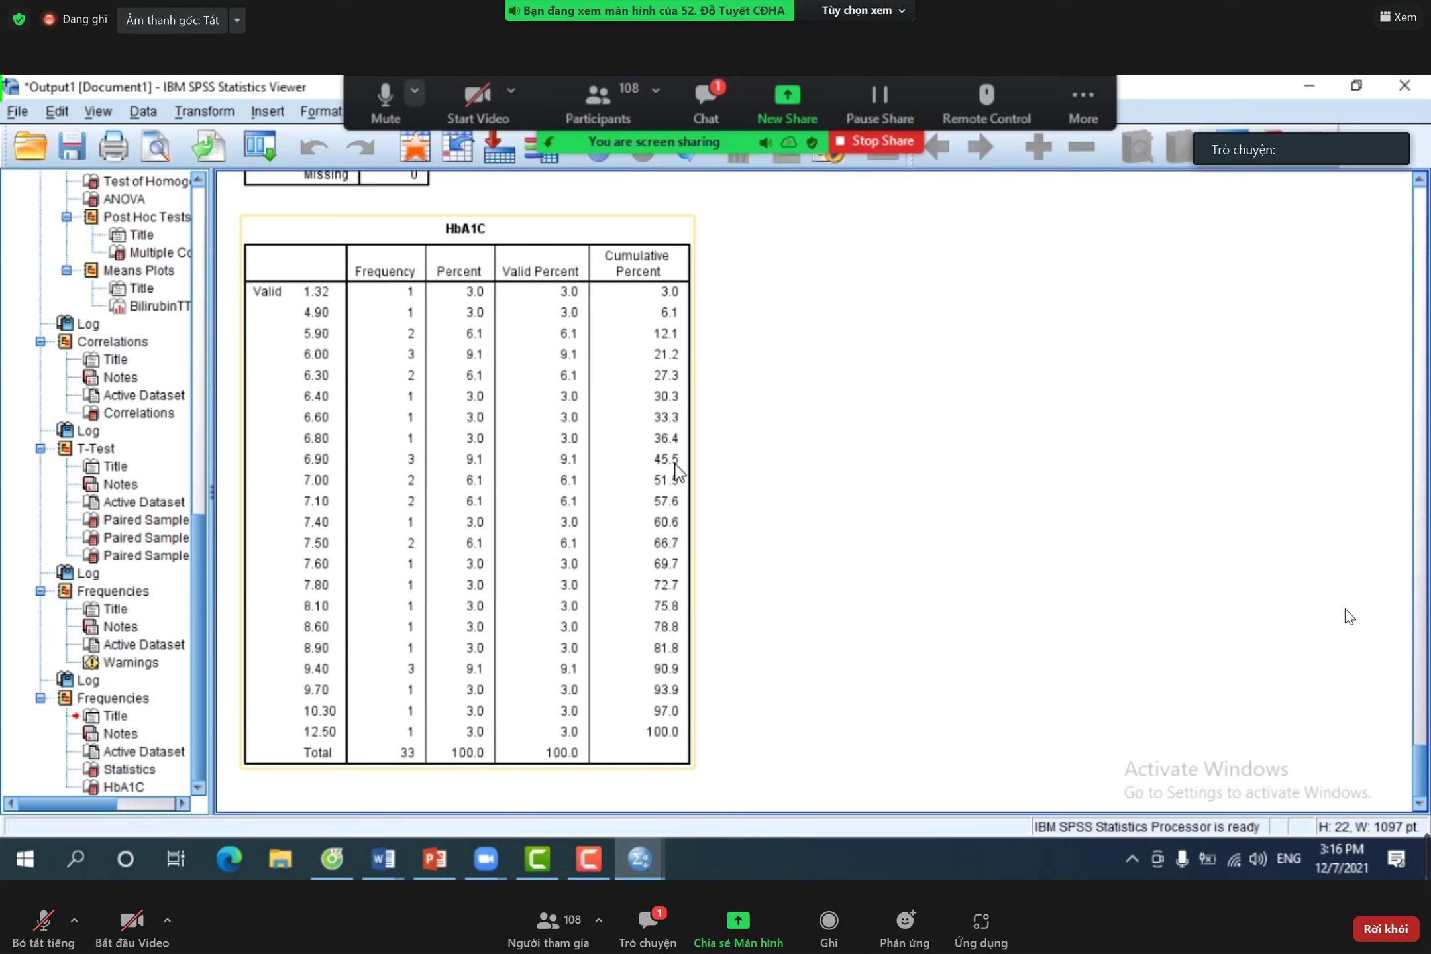
pyautogui.click(803, 521)
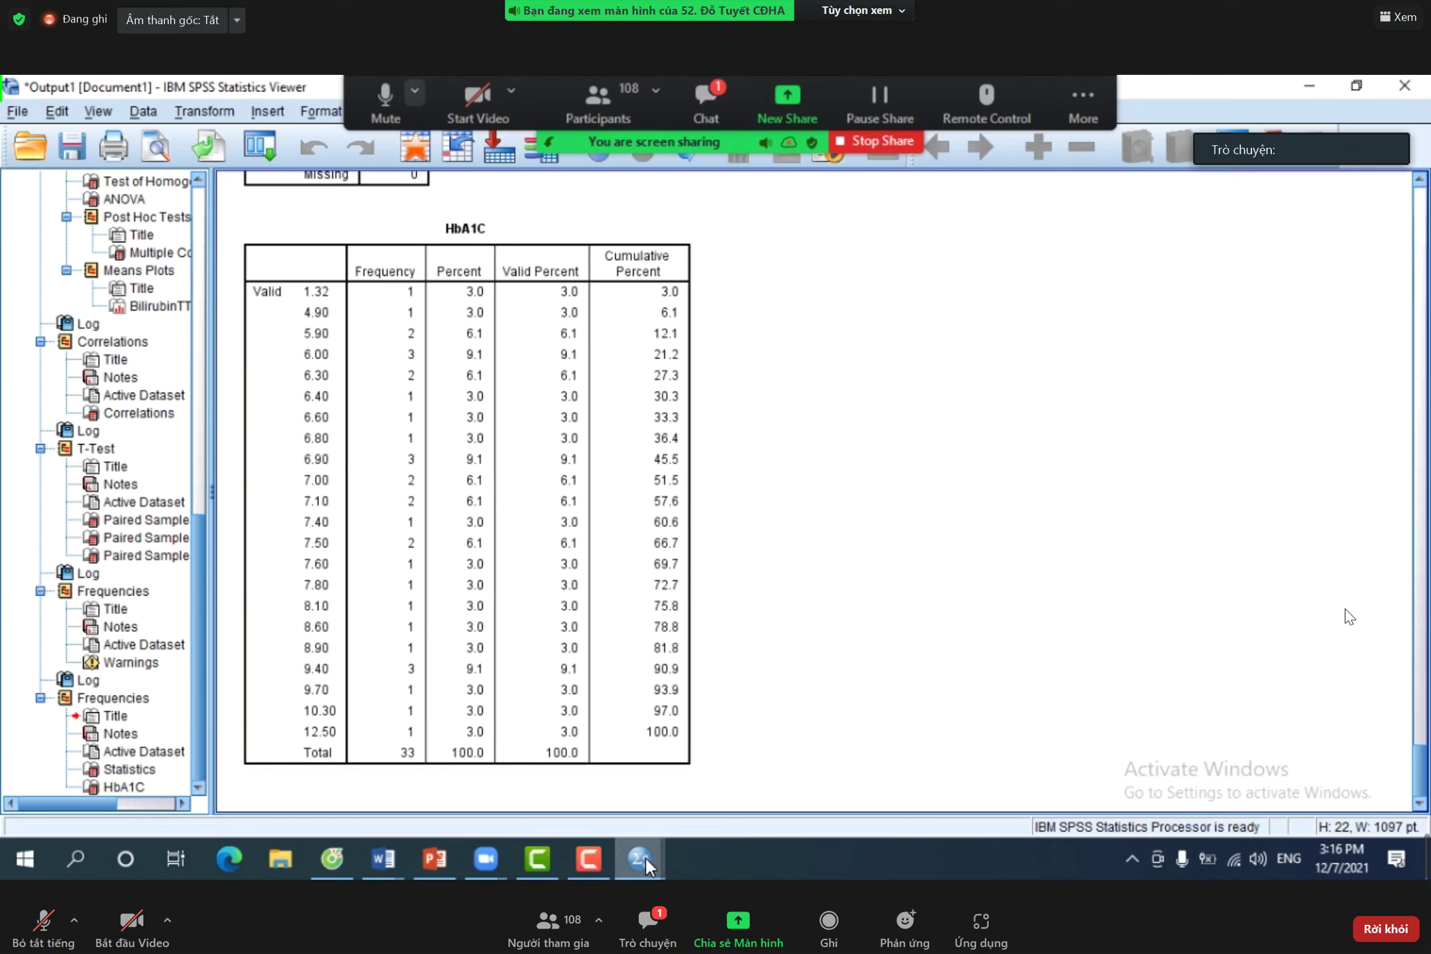
pyautogui.moveTo(645, 857)
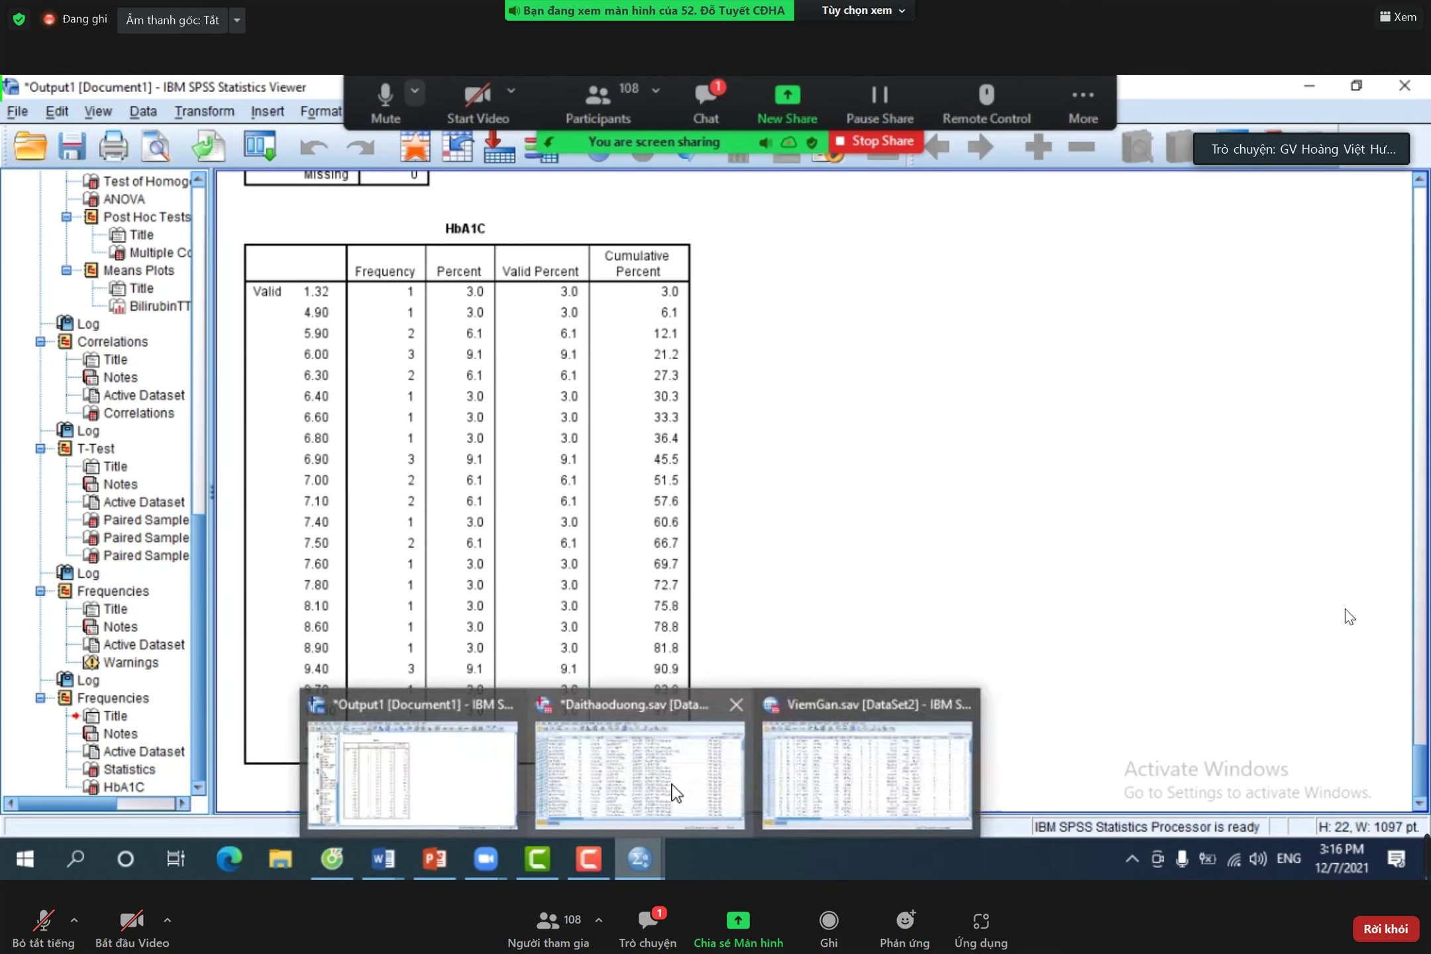
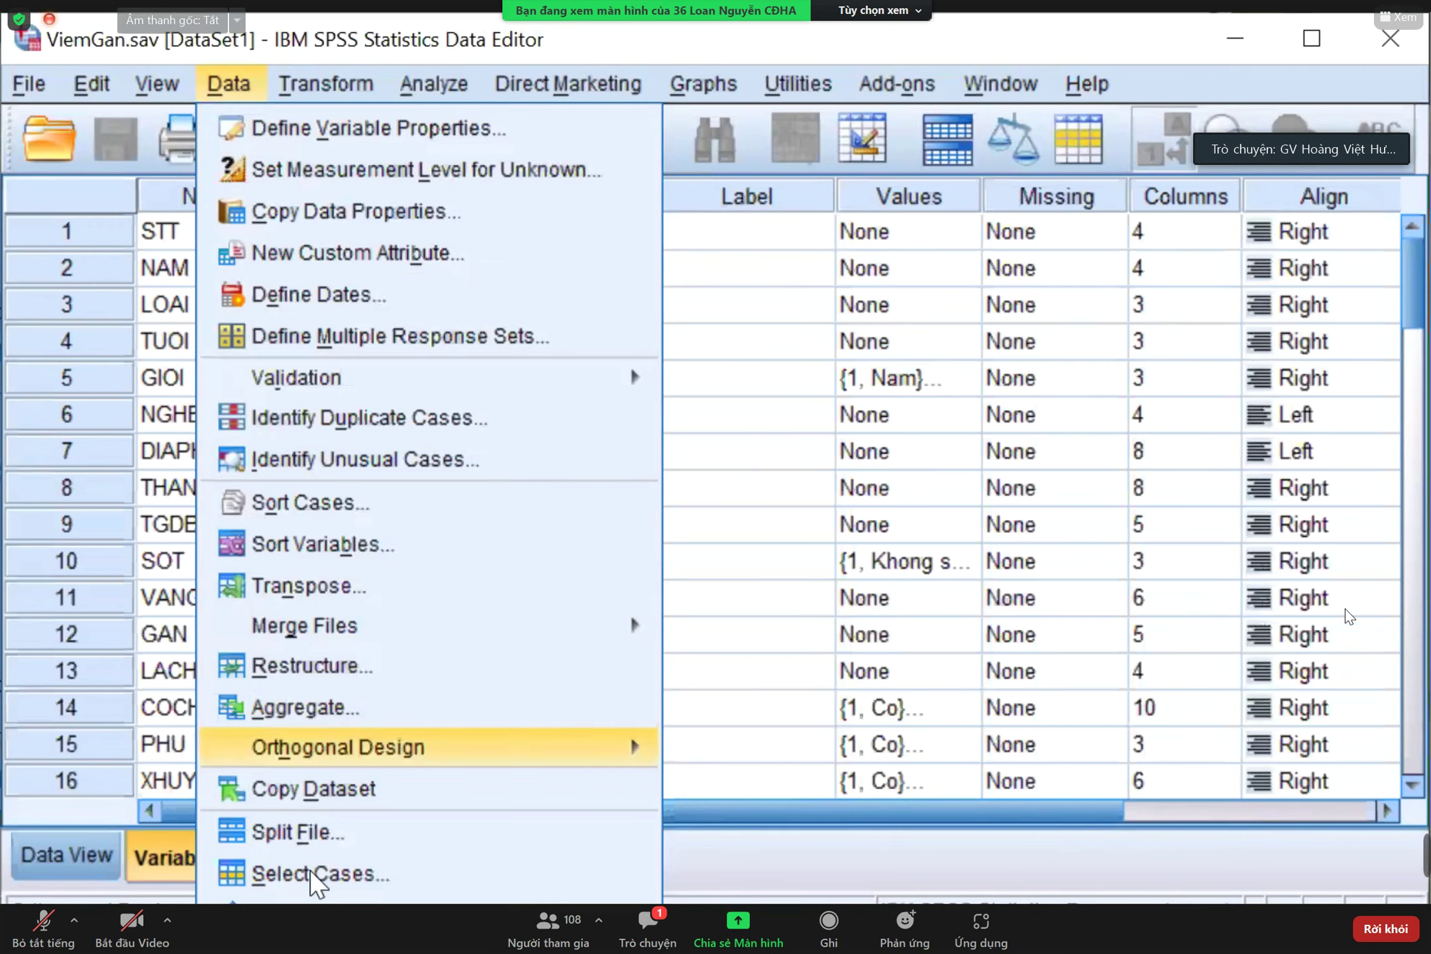
pyautogui.click(313, 876)
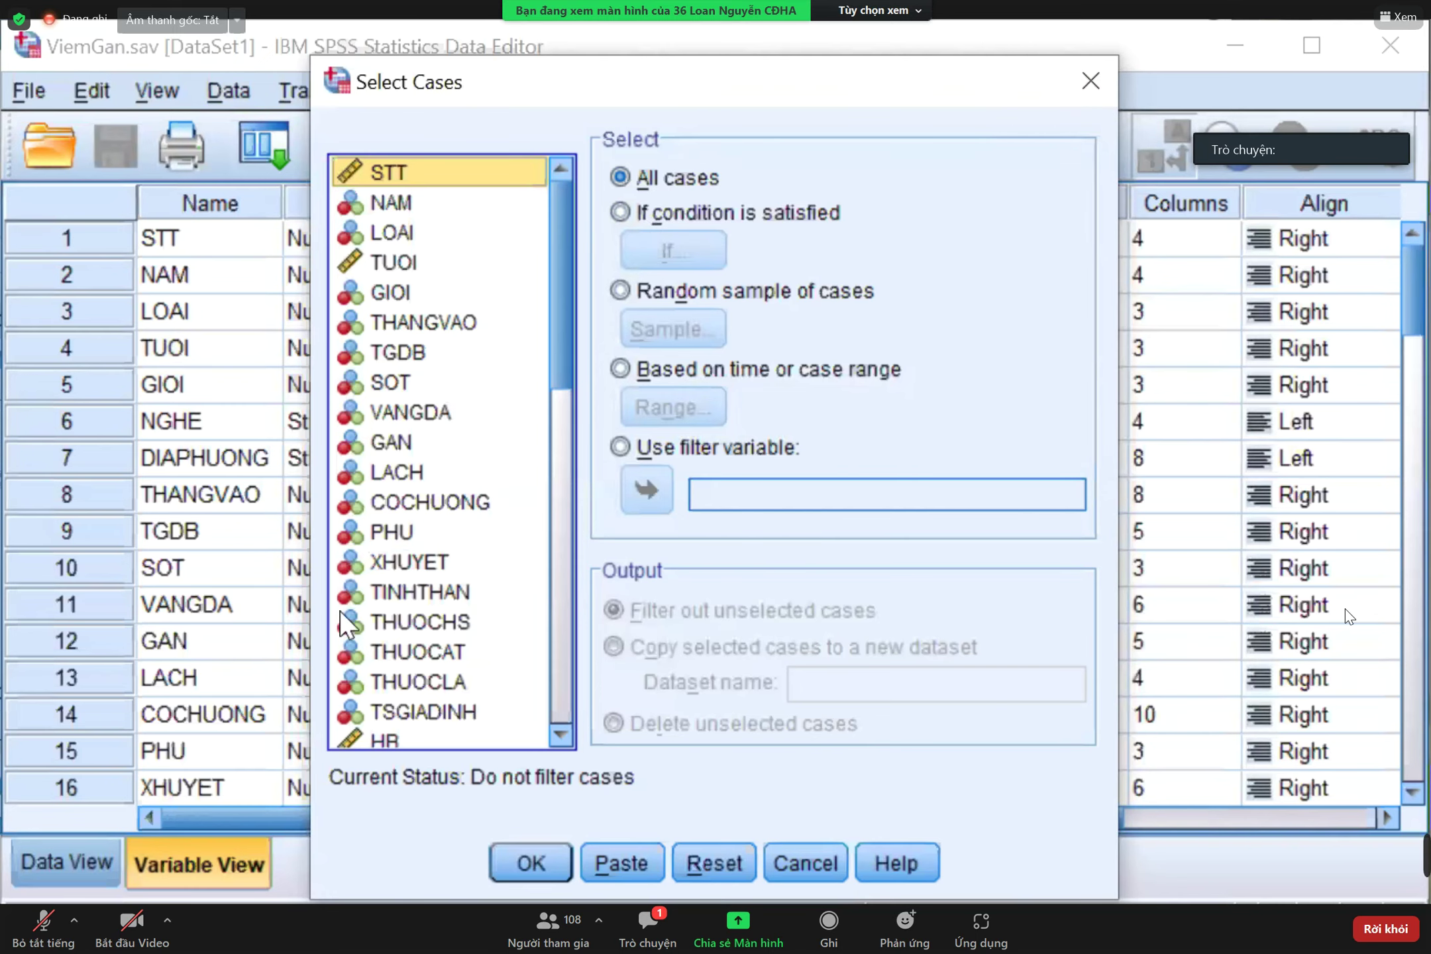
pyautogui.click(1090, 80)
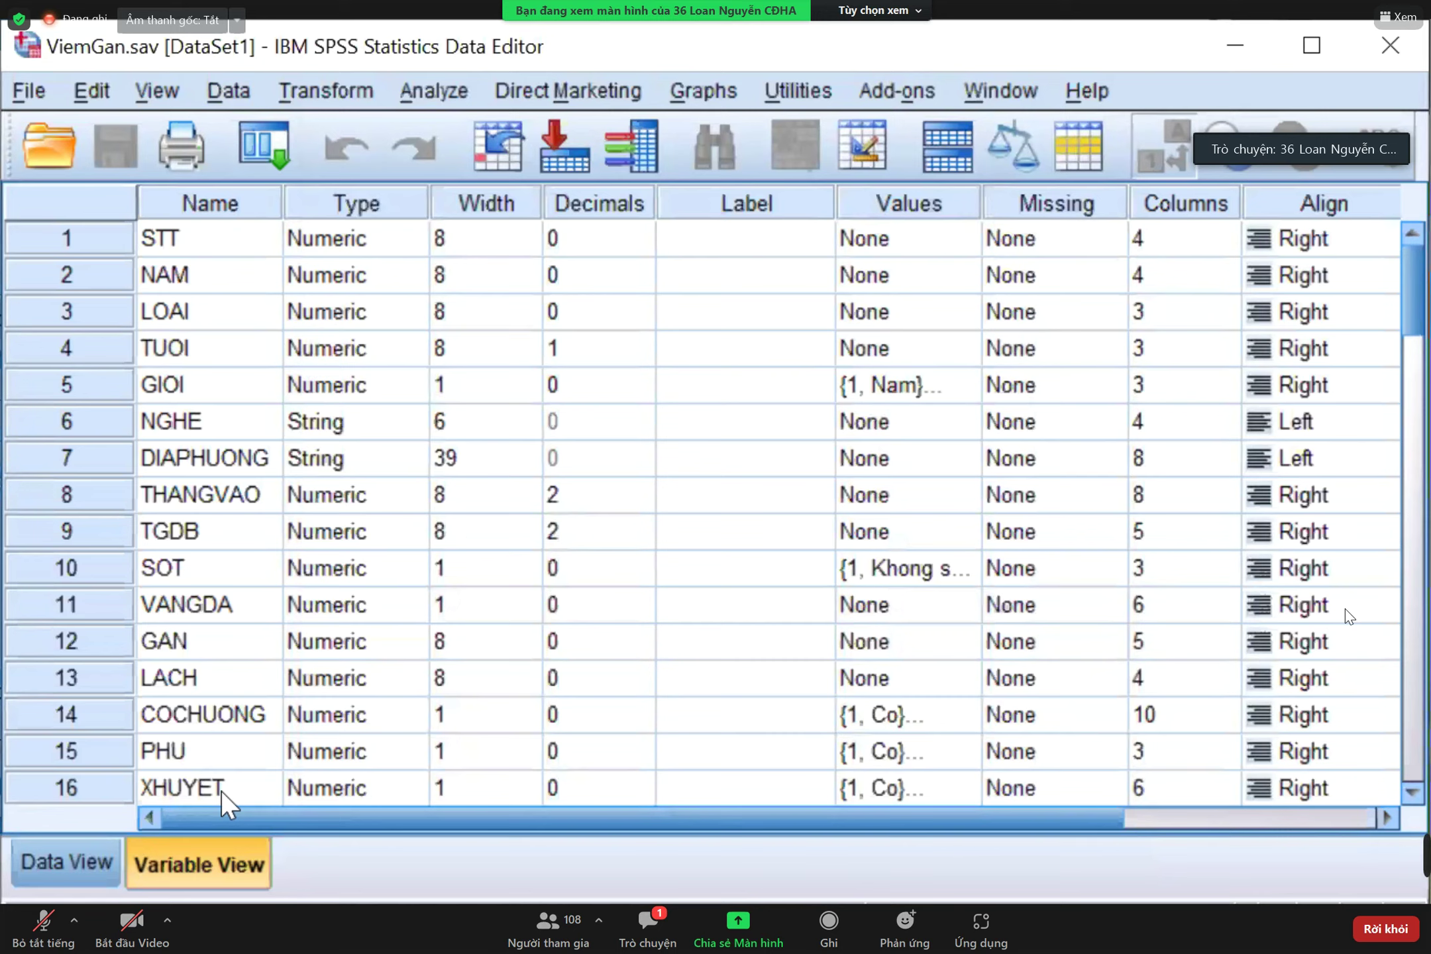
# - Filter the ViemGan.sav cases with the condition GIOI = 2, filtering out the unselected cases
pyautogui.click(219, 96)
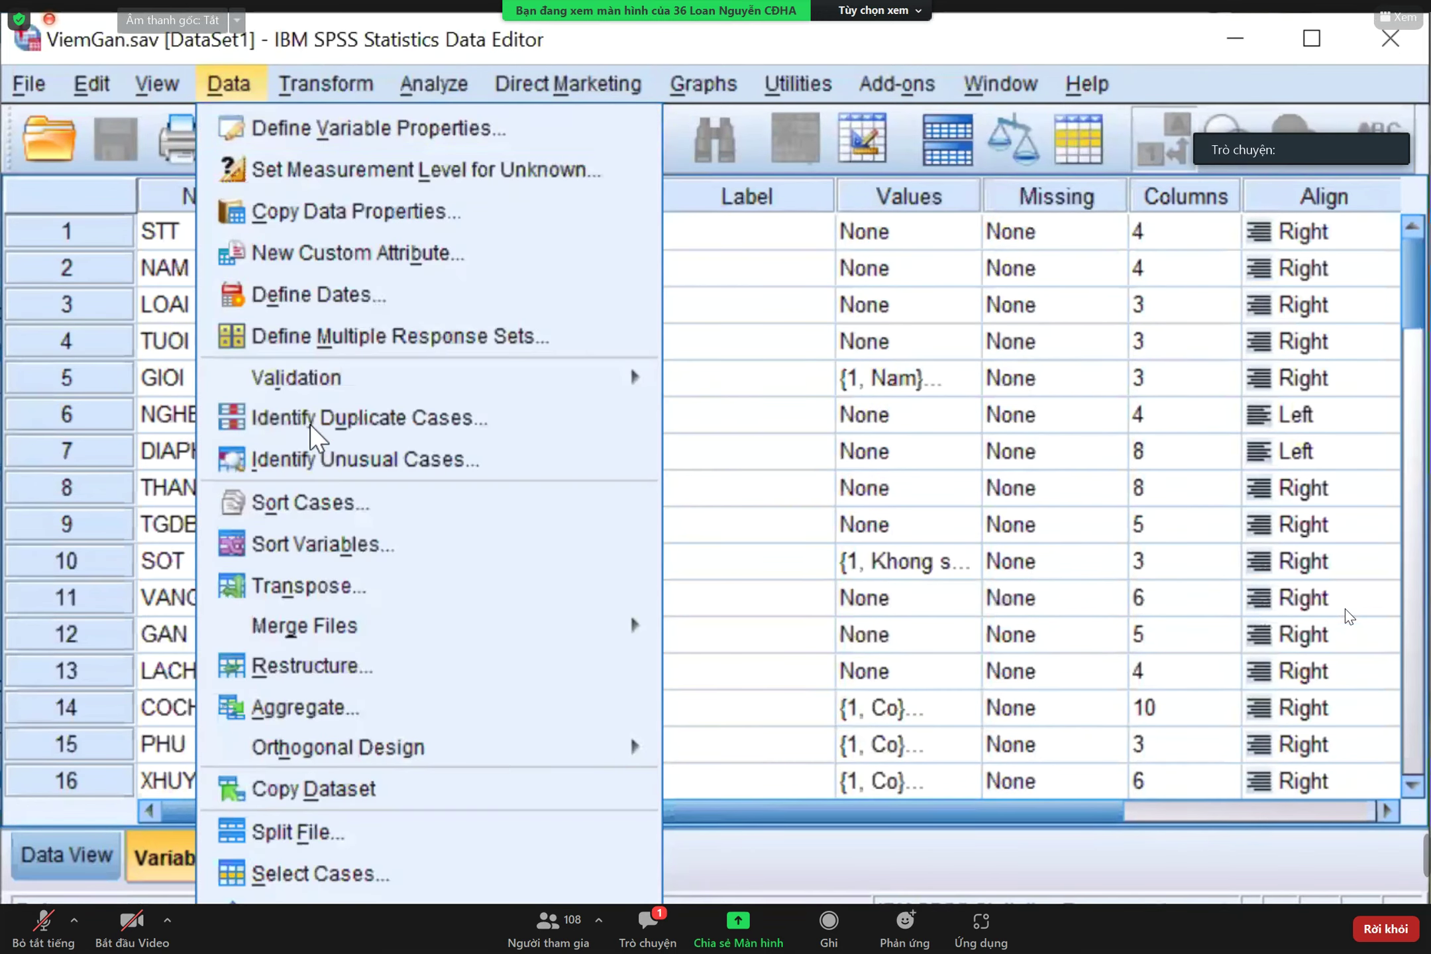
pyautogui.click(285, 874)
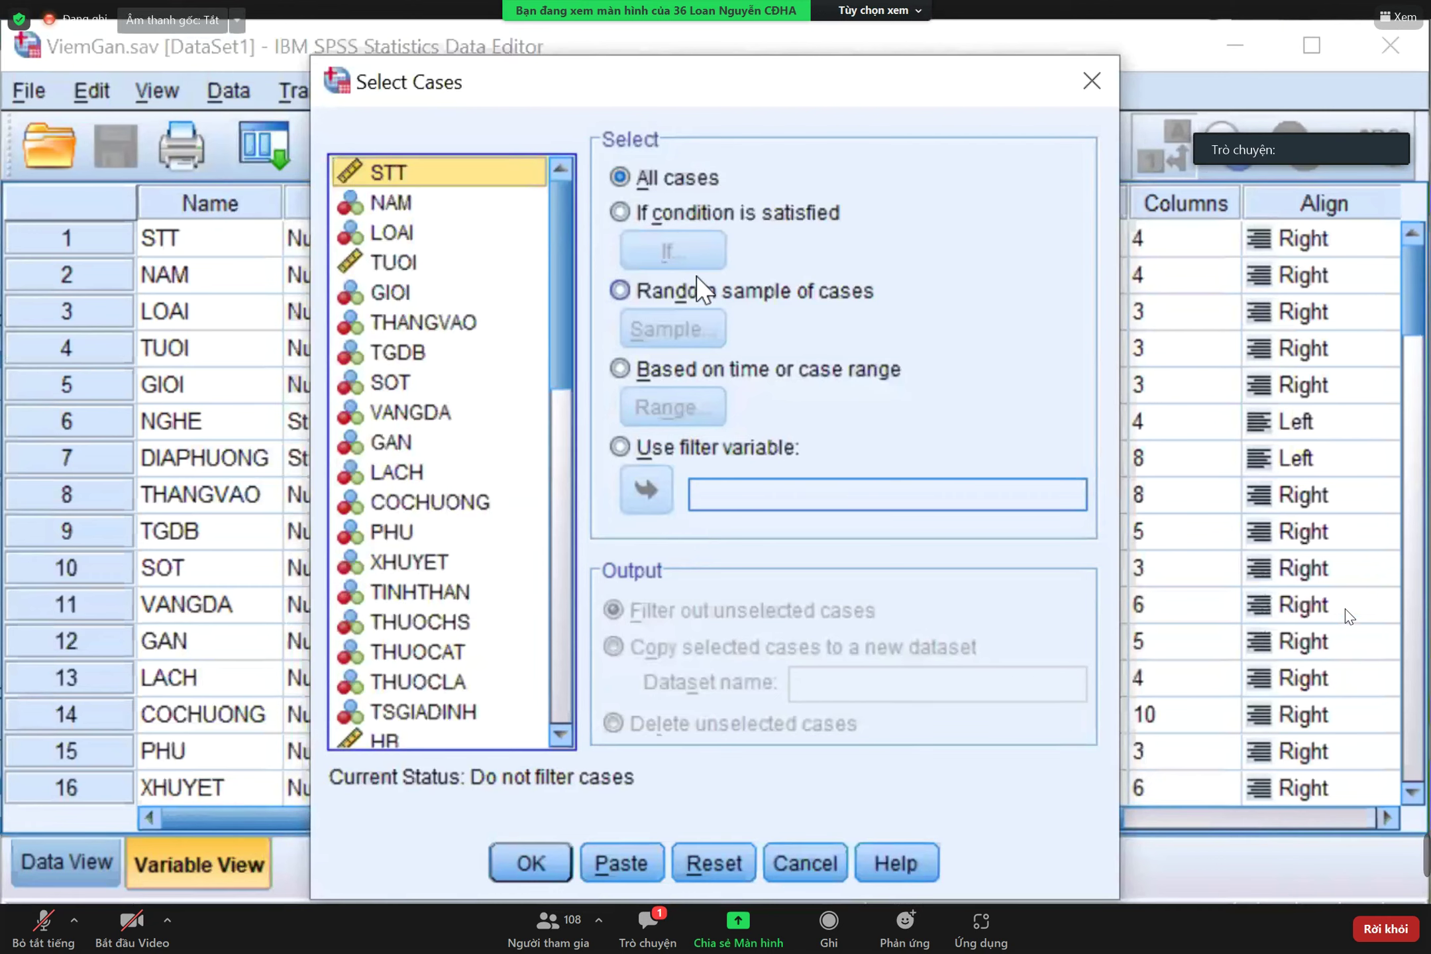
pyautogui.click(618, 206)
pyautogui.click(648, 252)
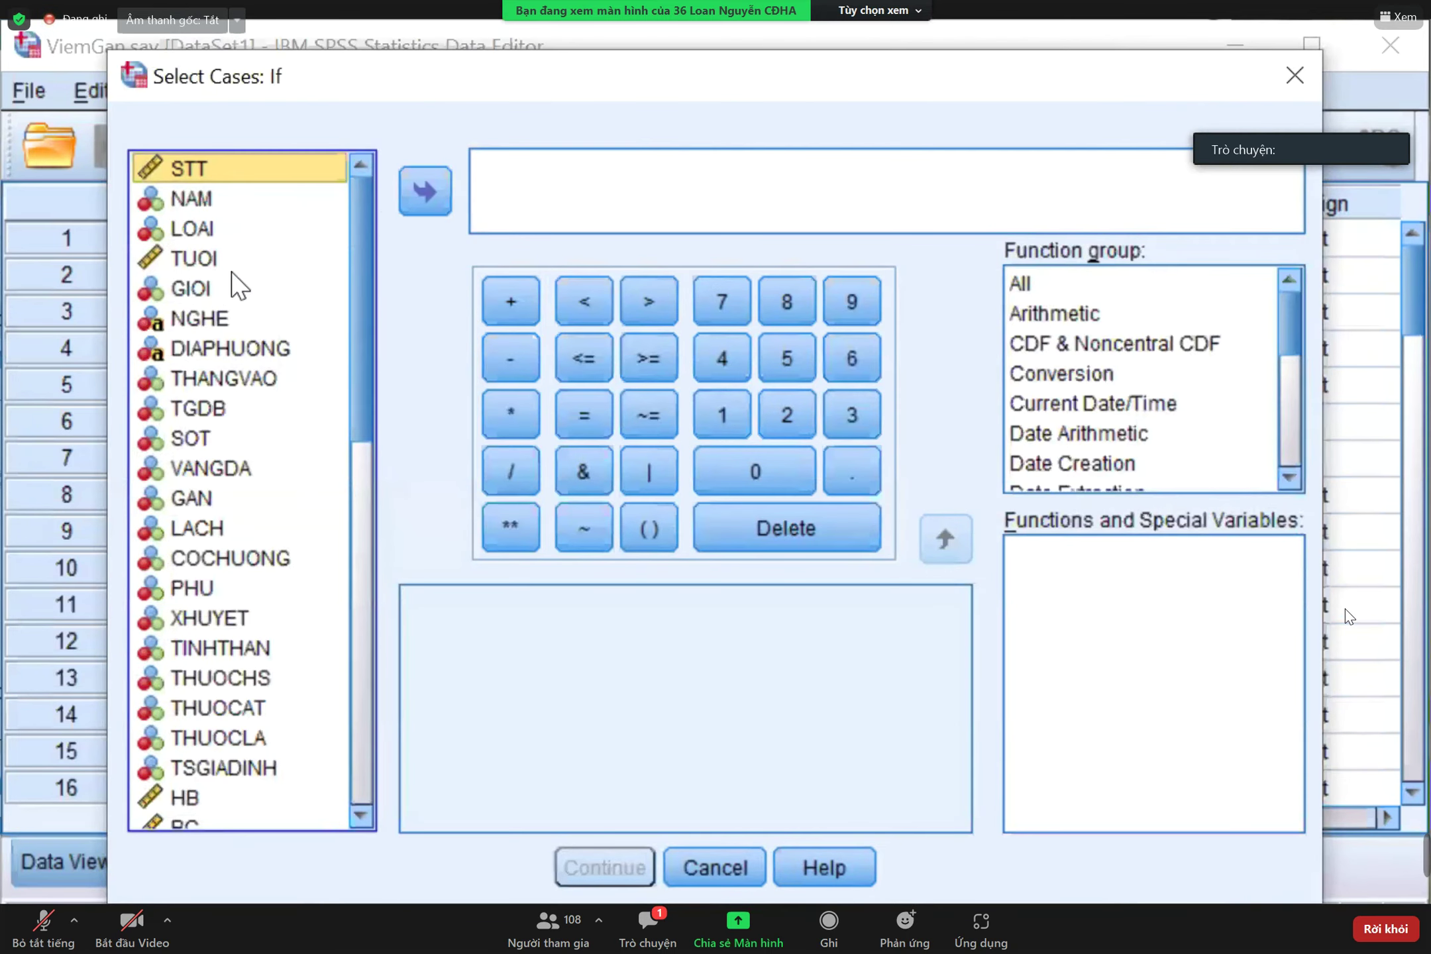
pyautogui.click(237, 286)
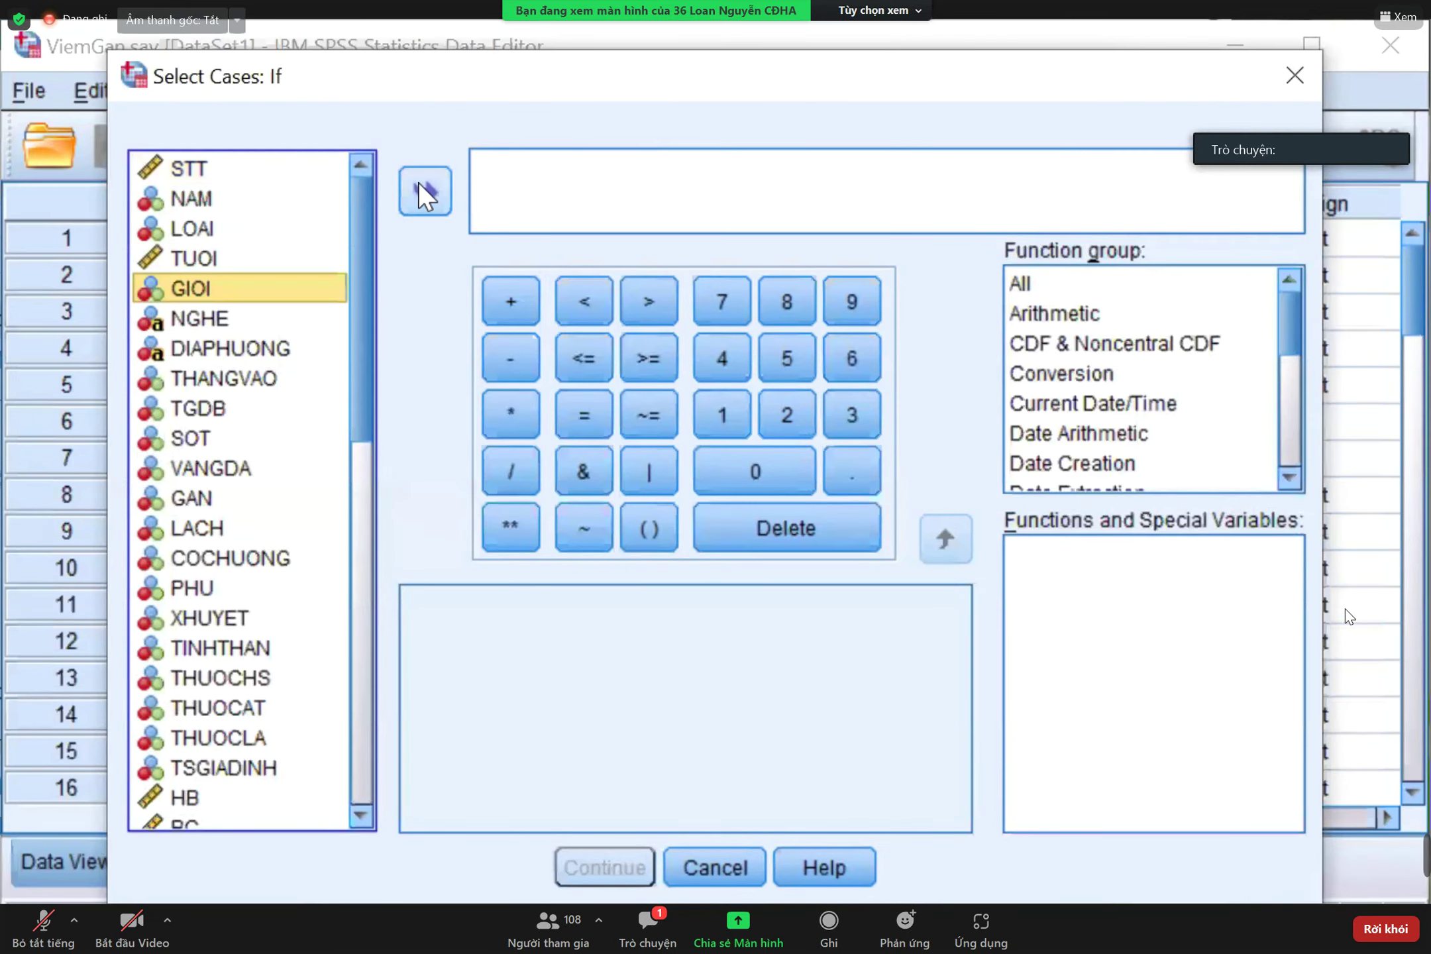
pyautogui.click(424, 192)
pyautogui.click(582, 410)
pyautogui.click(798, 416)
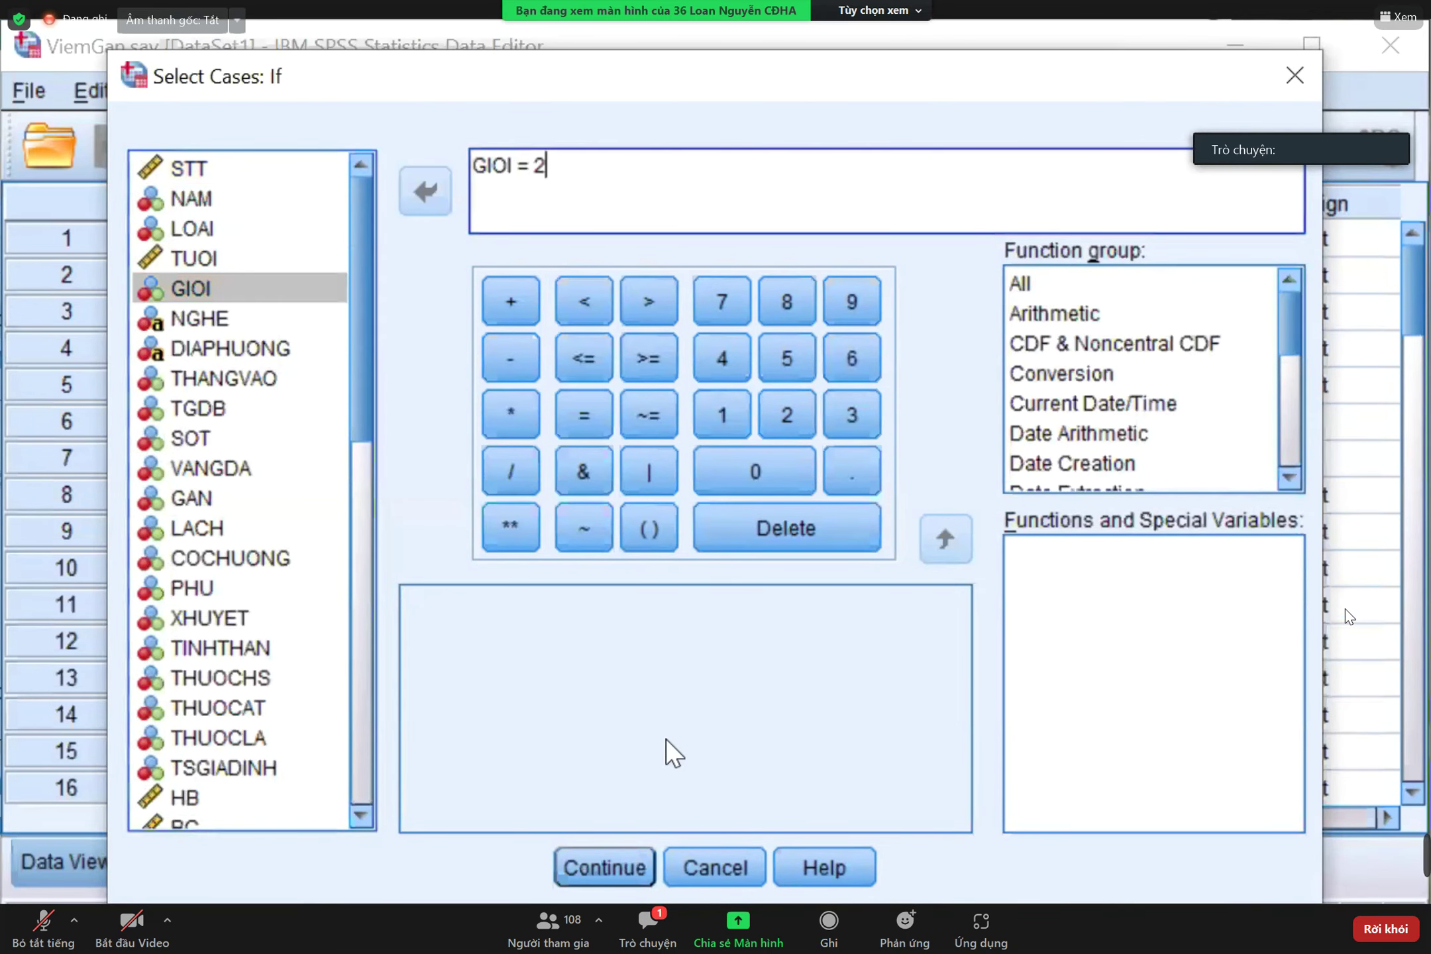
pyautogui.click(615, 879)
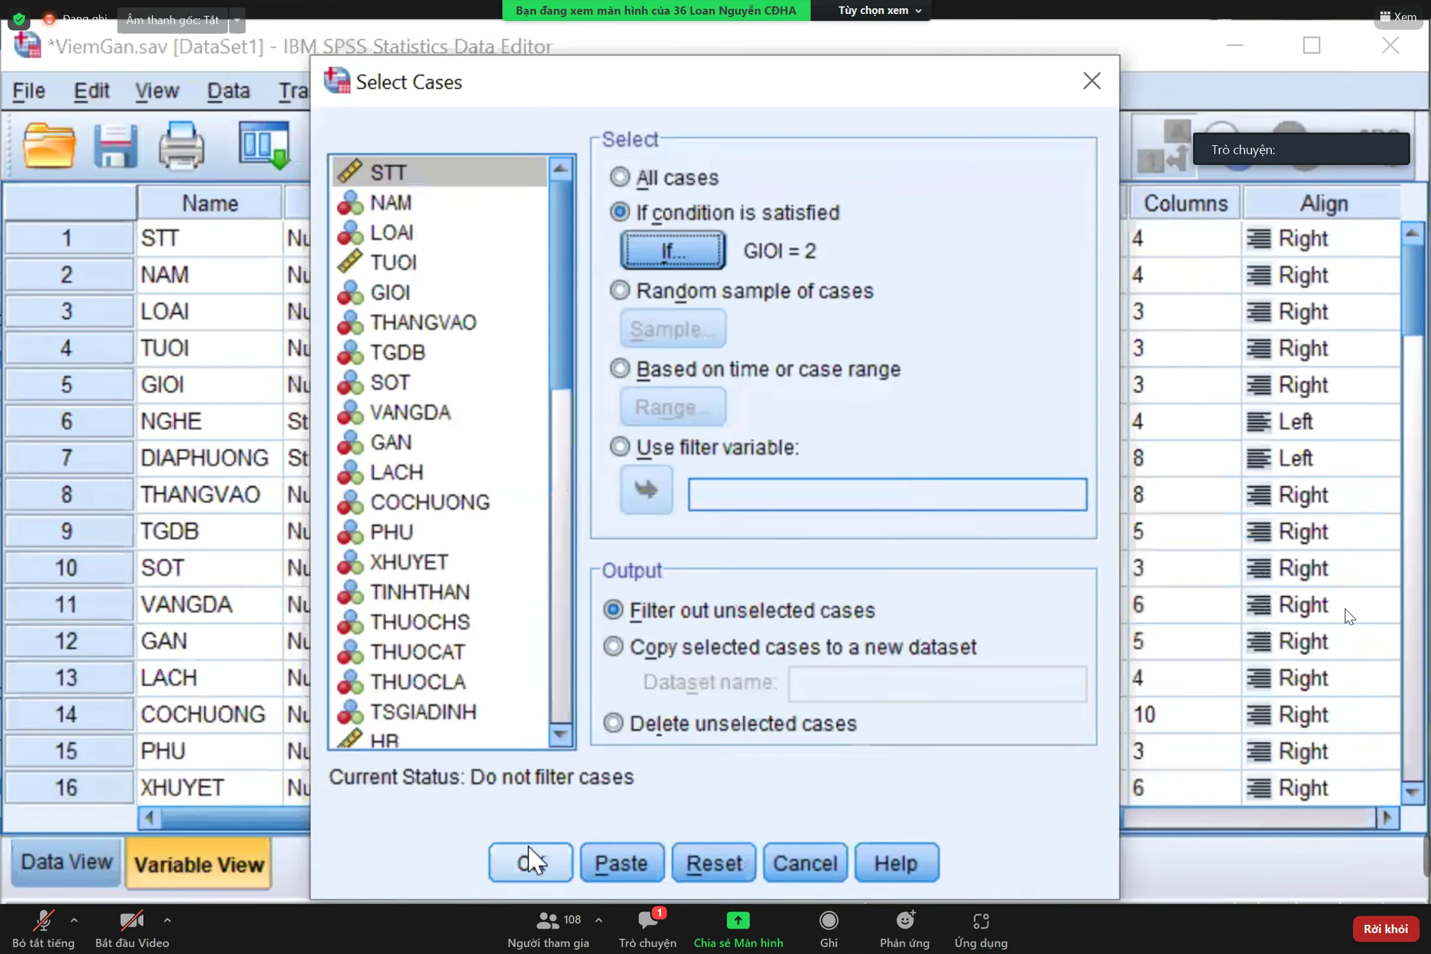
pyautogui.click(539, 861)
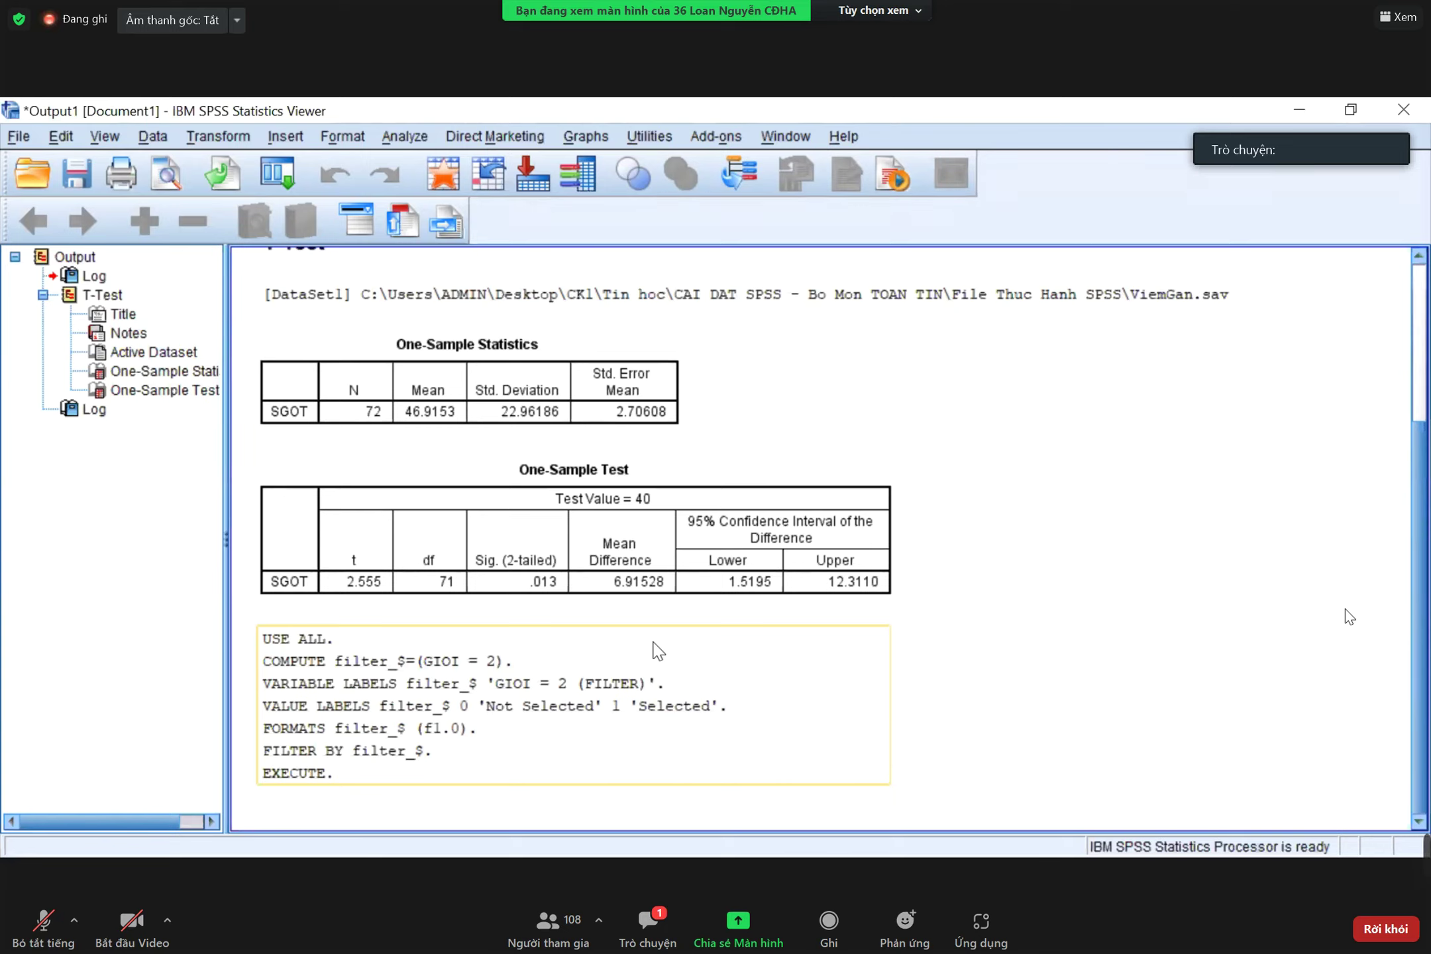
# - Start a Frequencies analysis from the output window and add SGOT as its first variable
pyautogui.click(762, 437)
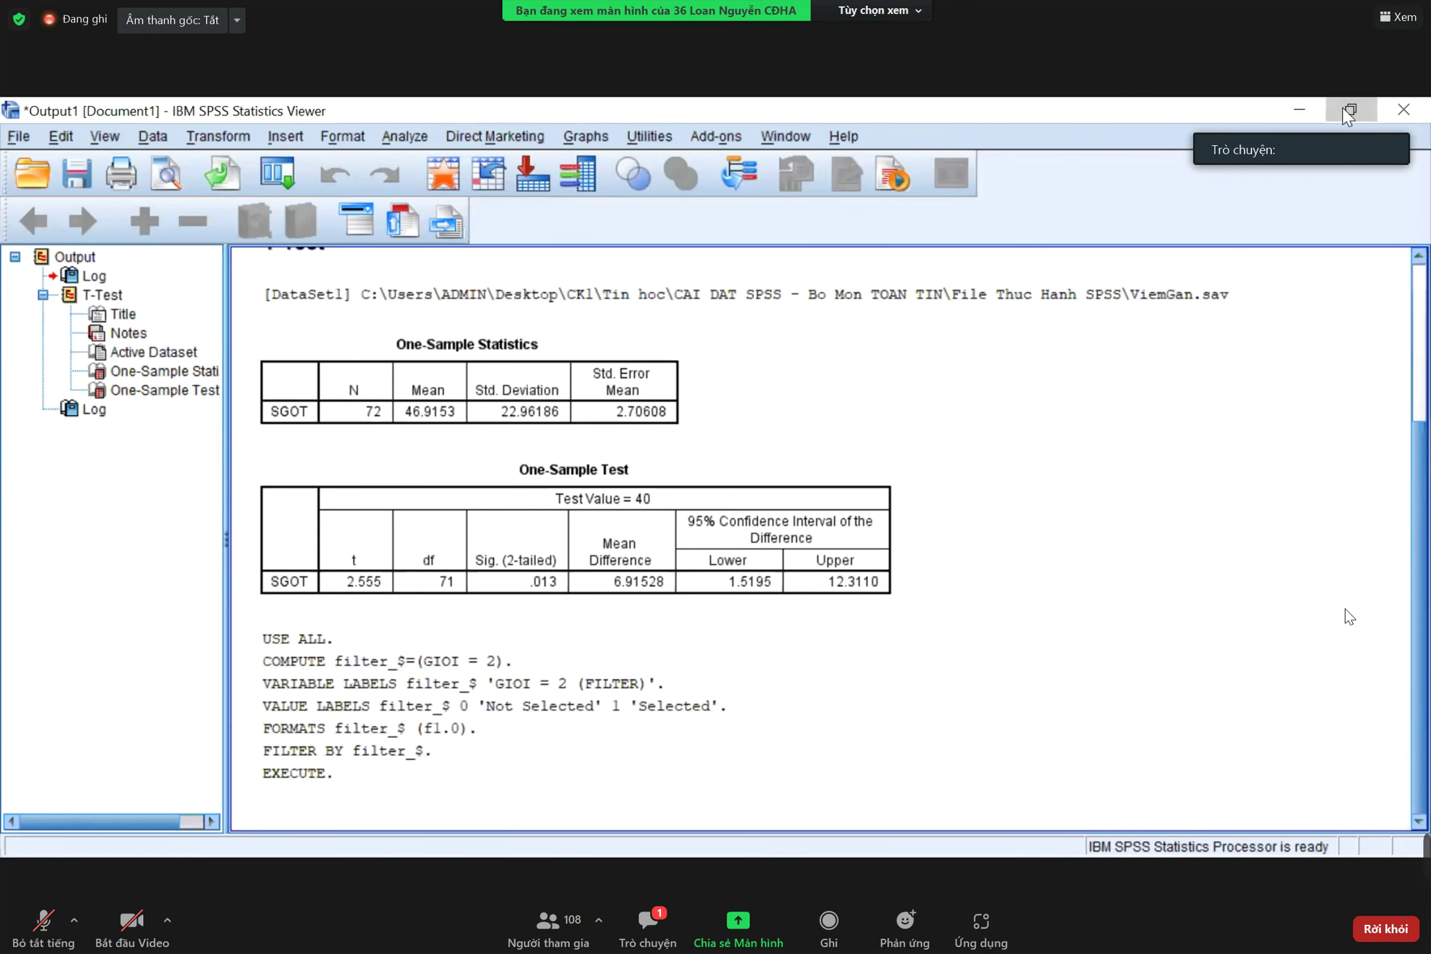
pyautogui.click(1349, 111)
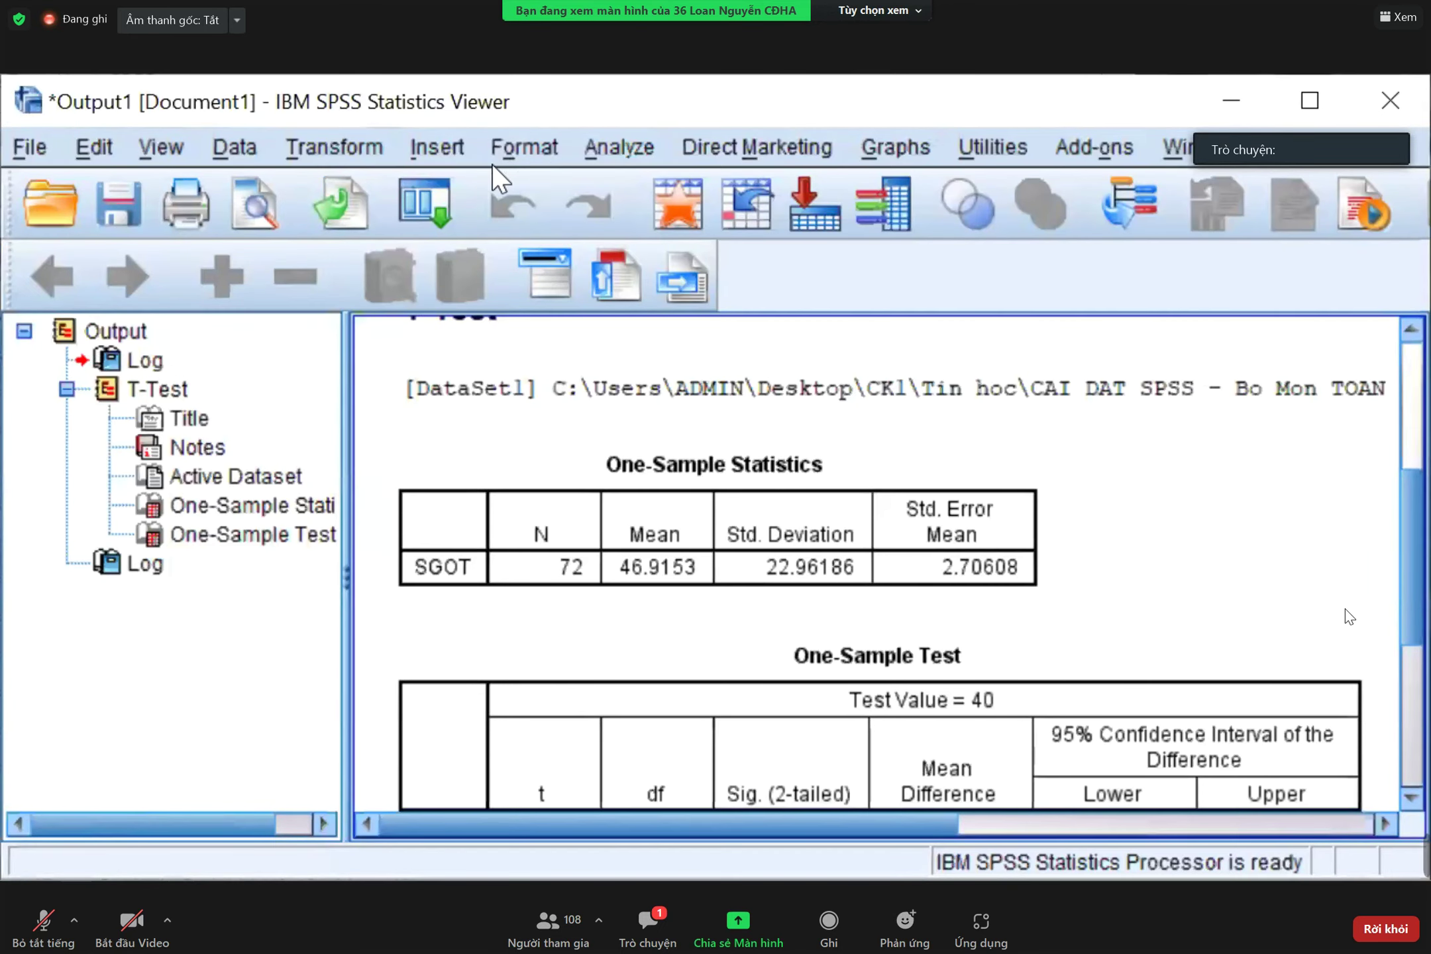
pyautogui.click(596, 156)
pyautogui.moveTo(662, 149)
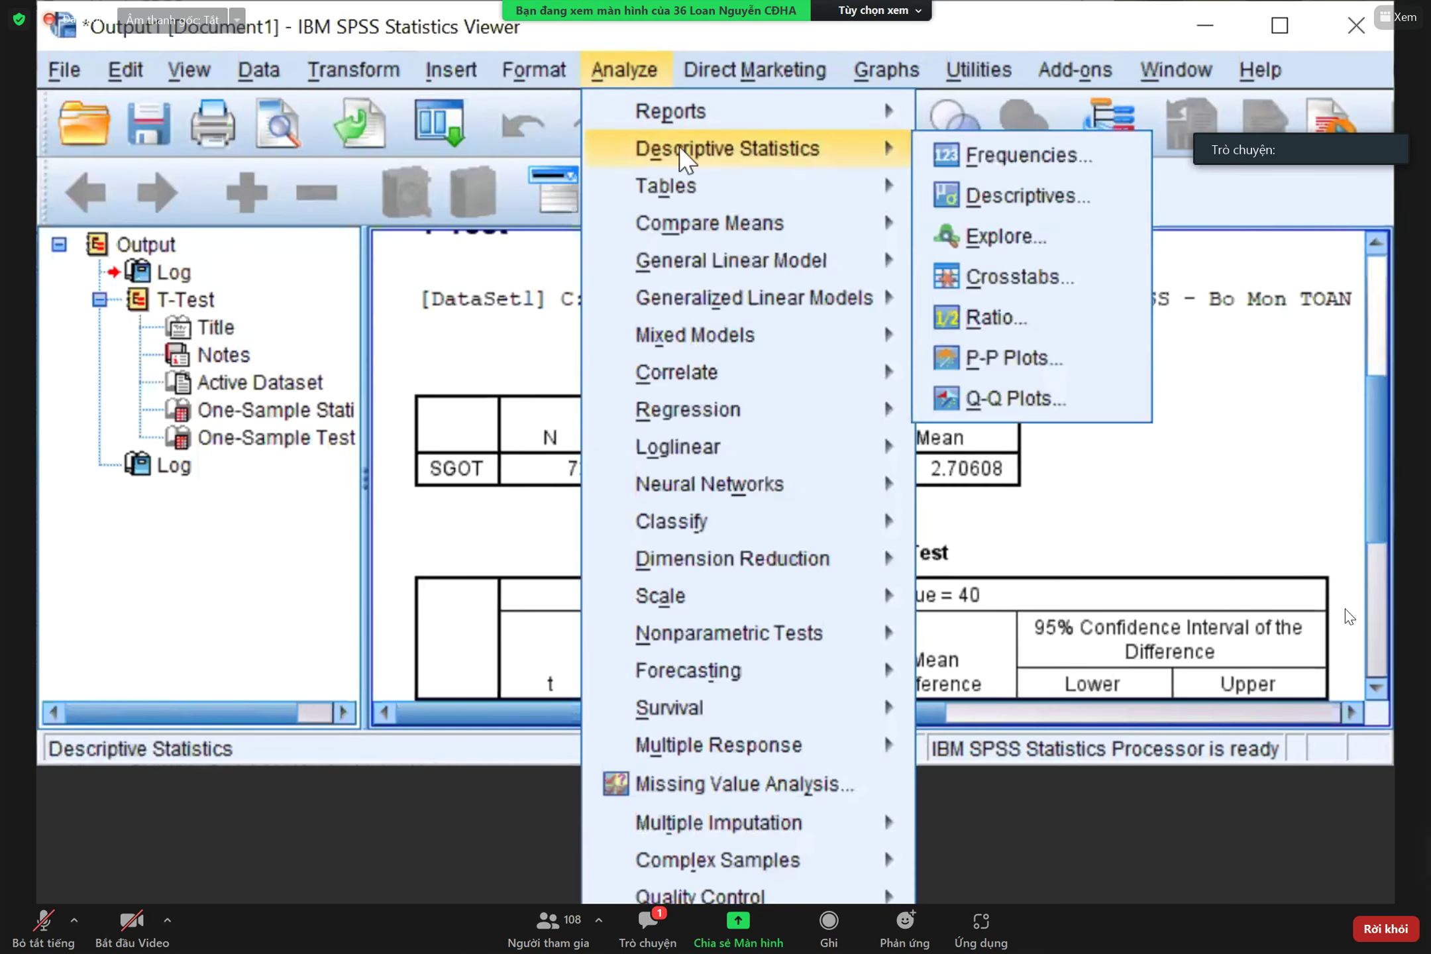
pyautogui.click(1001, 156)
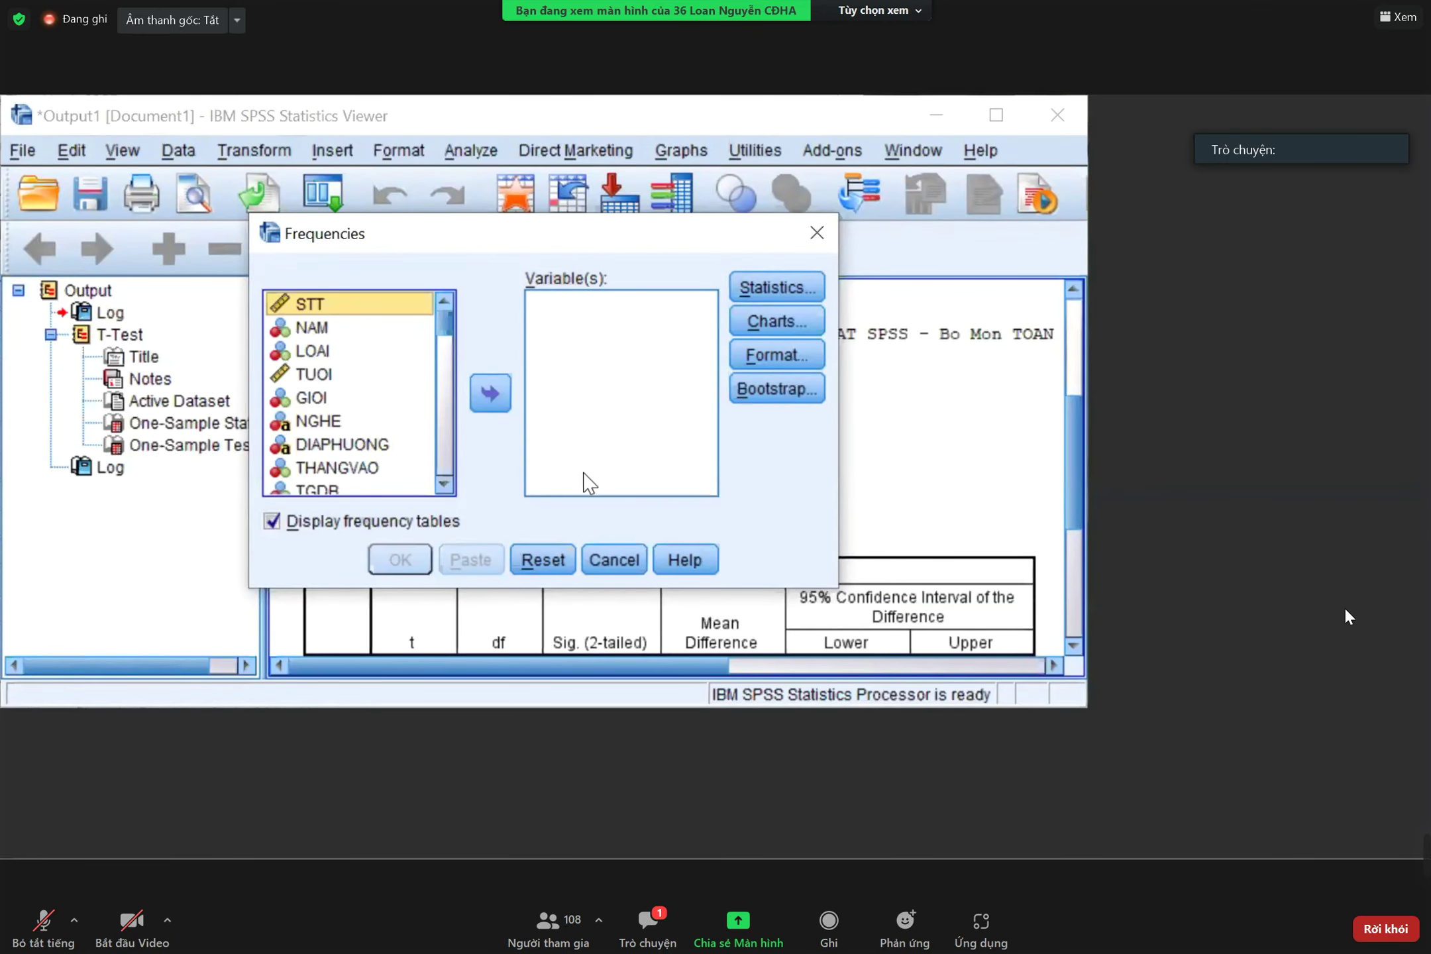
pyautogui.scroll(-3, 444, 323)
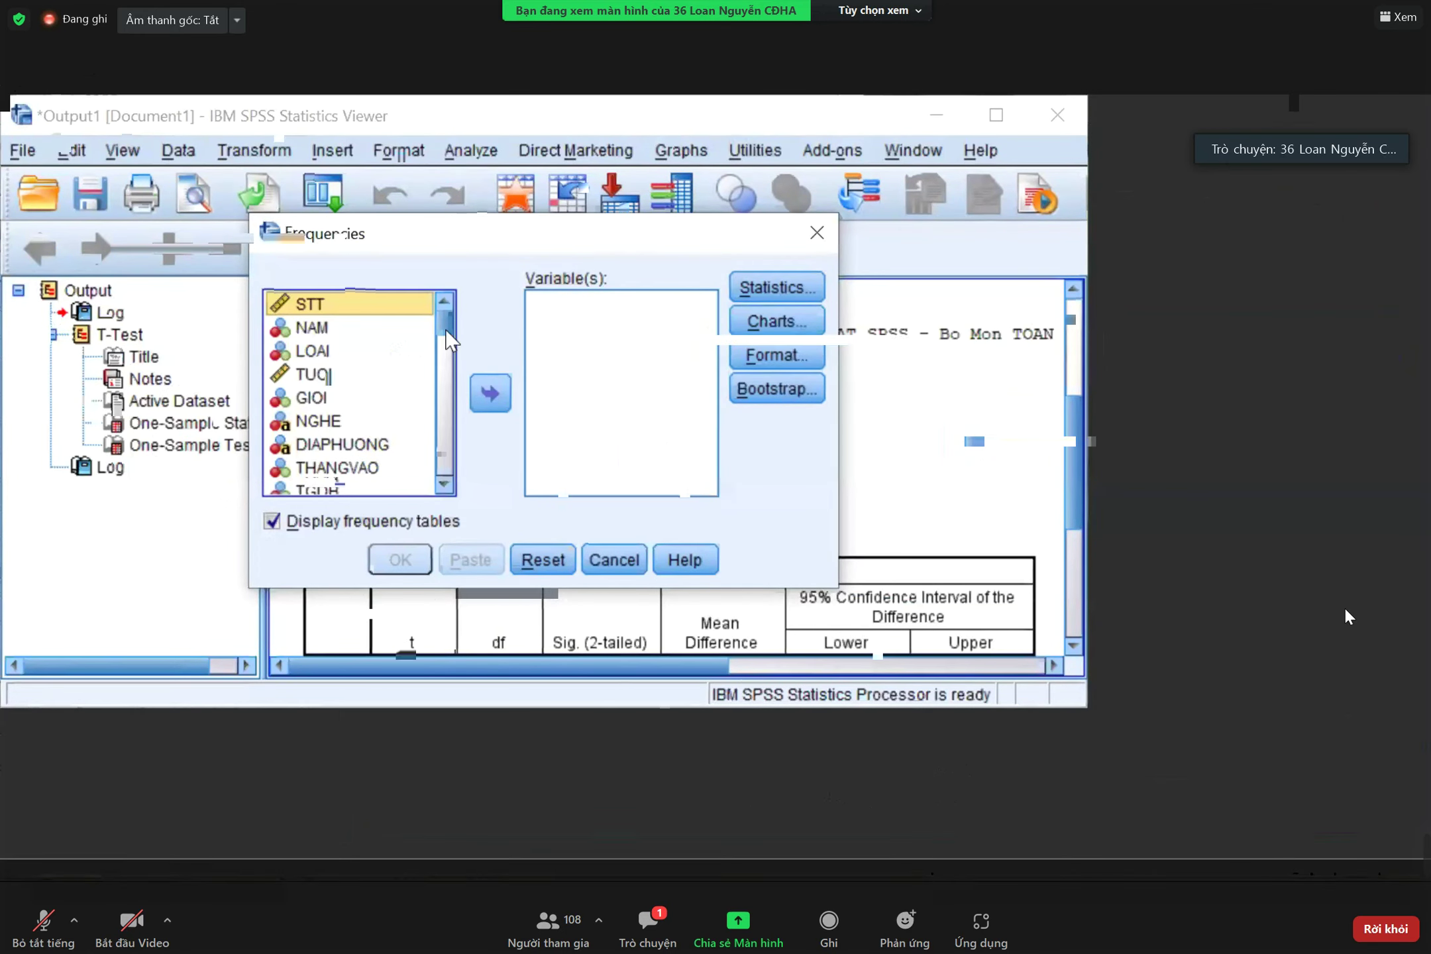
pyautogui.moveTo(586, 408); pyautogui.dragTo(600, 483)
pyautogui.click(430, 521)
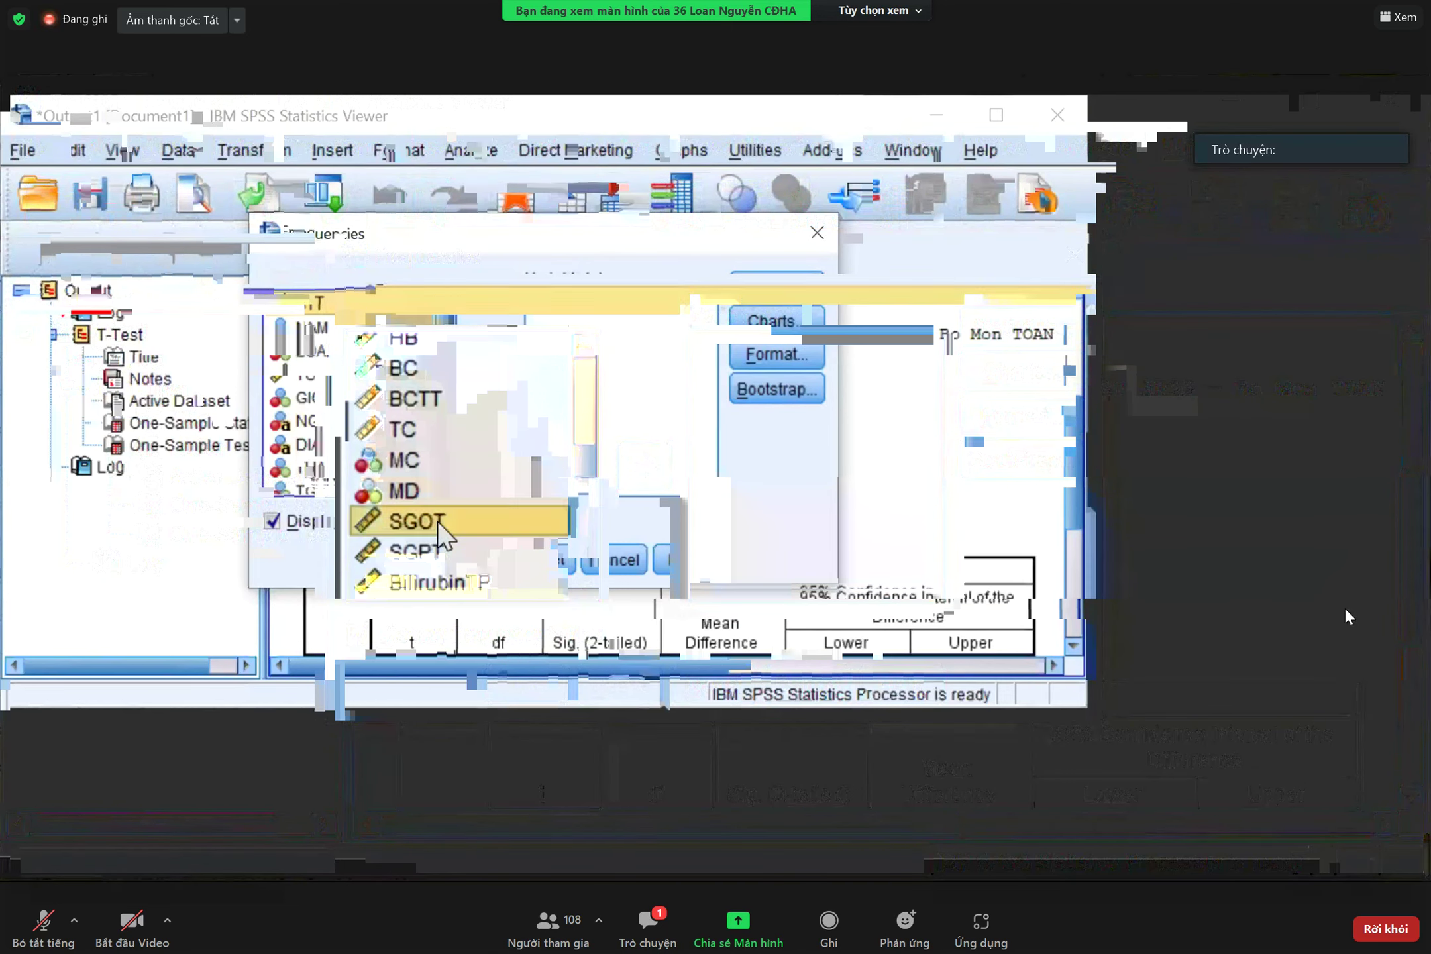
pyautogui.click(642, 452)
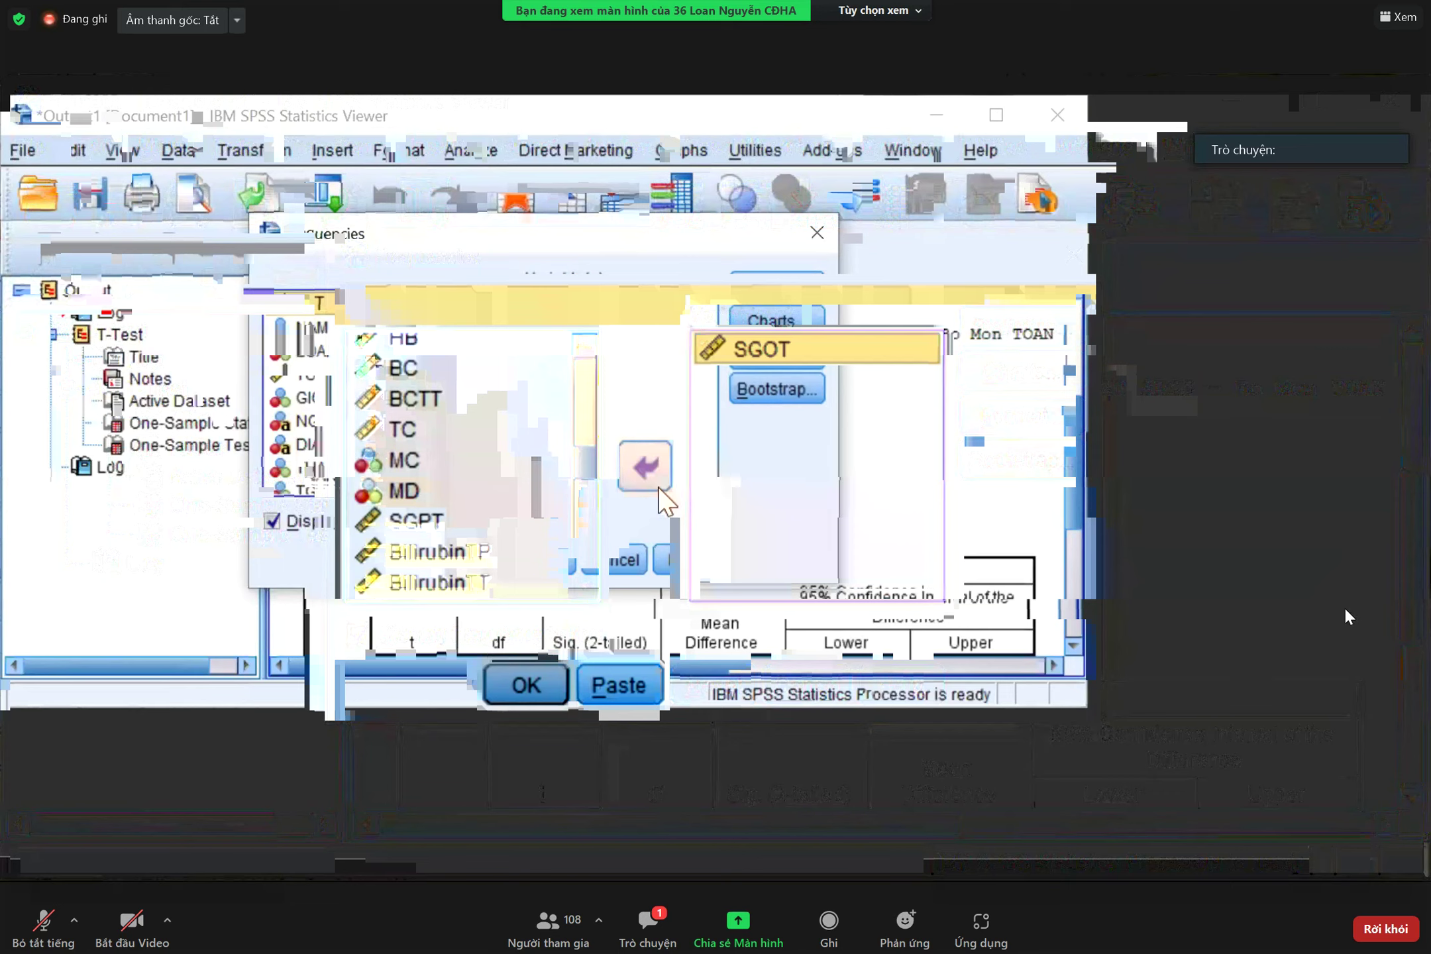
# - Add SGPT, BilirubinTP and BilirubinTT to the variables of the Frequencies analysis
pyautogui.click(500, 478)
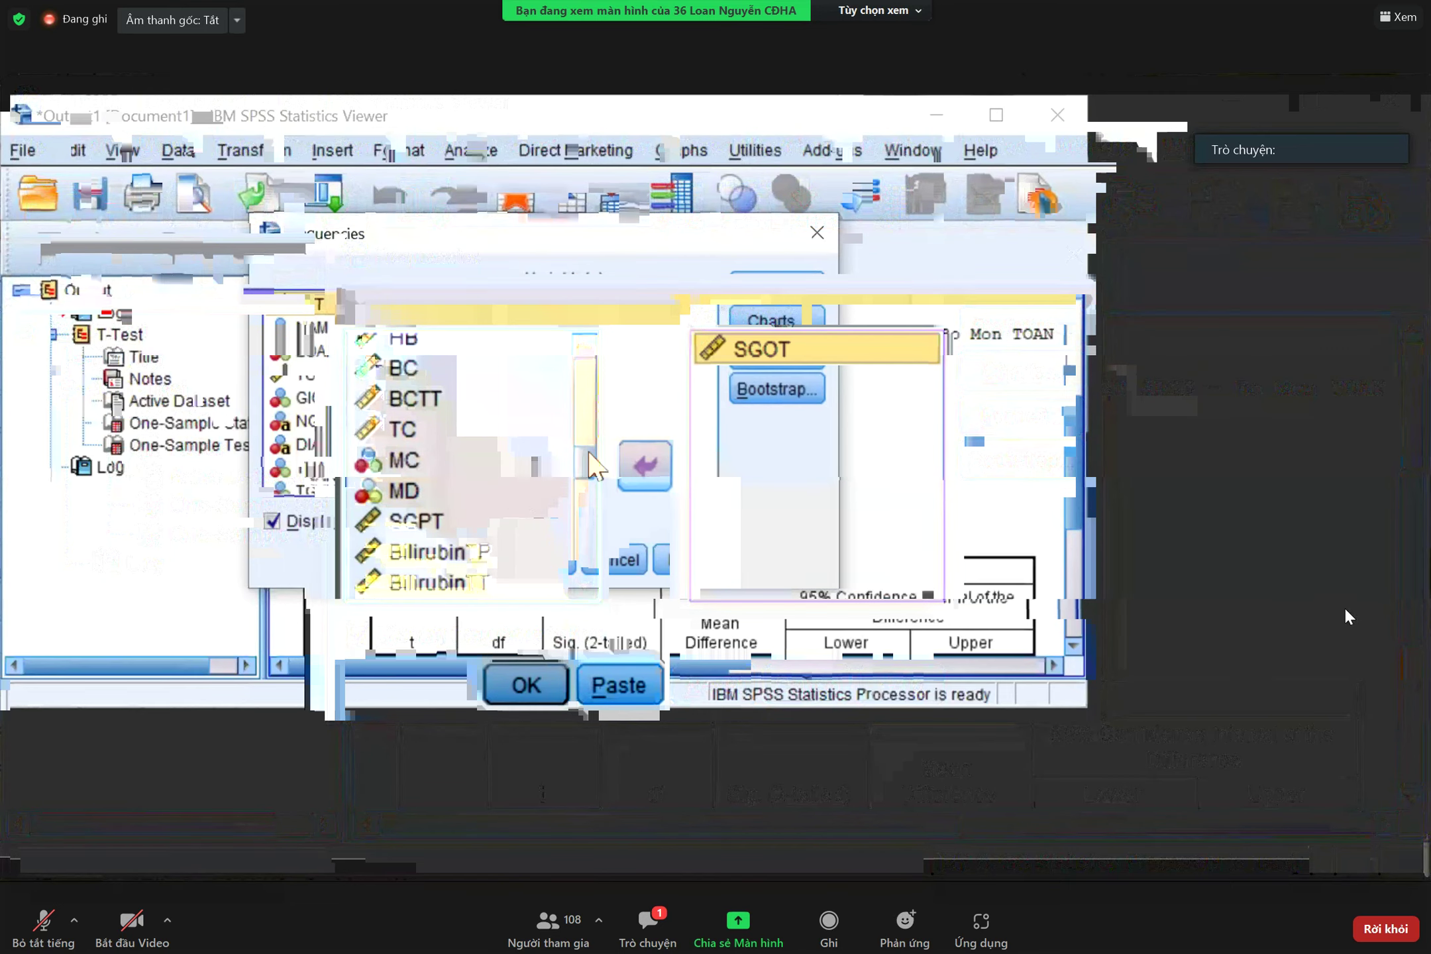
pyautogui.click(424, 521)
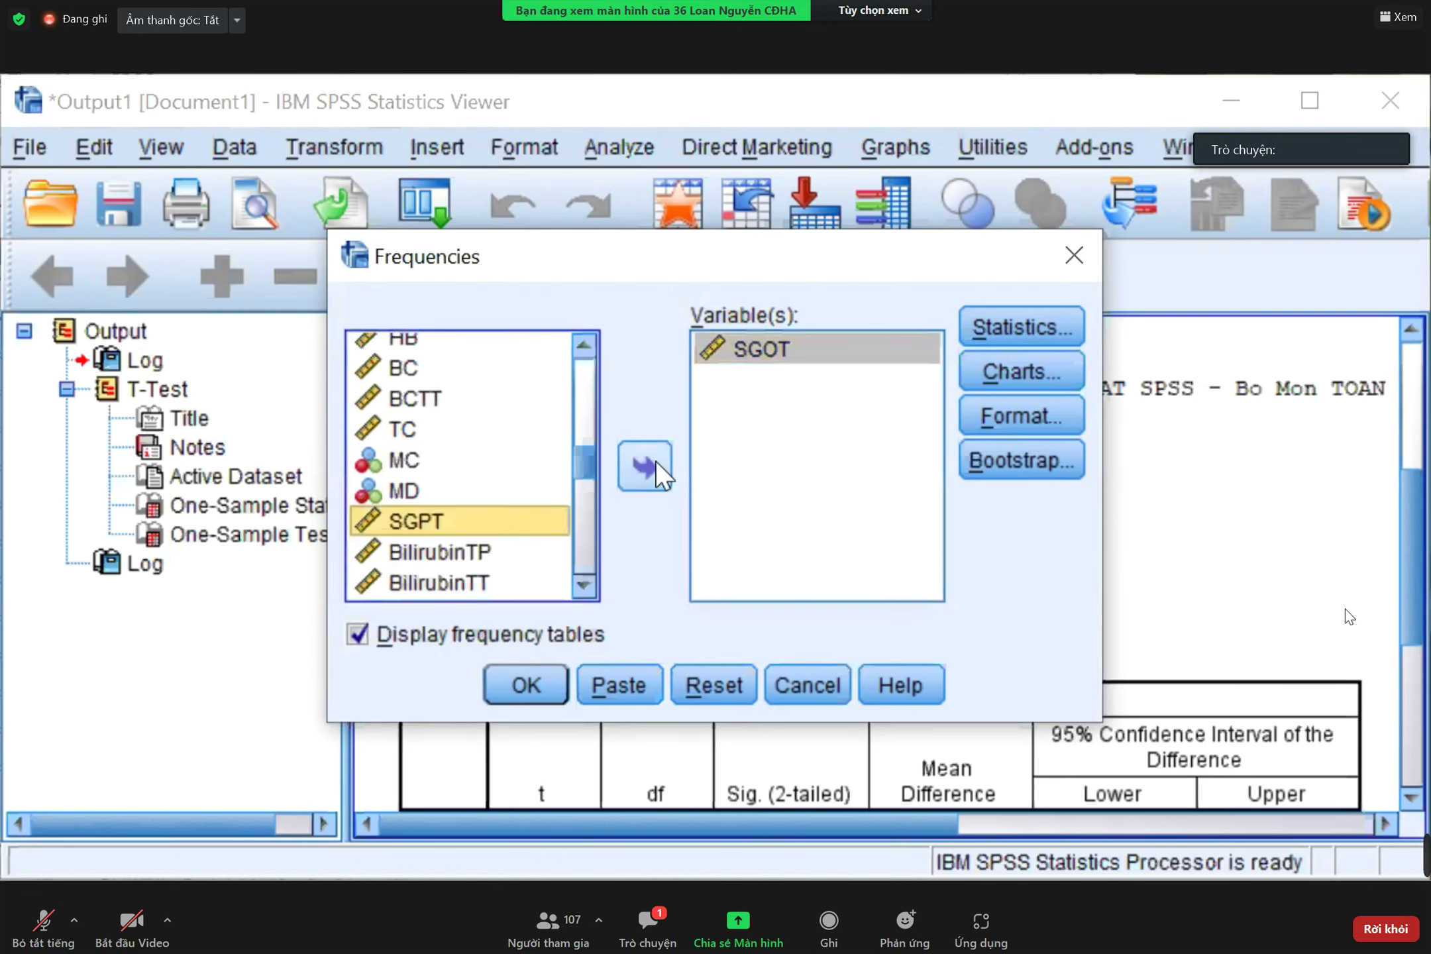
pyautogui.click(646, 466)
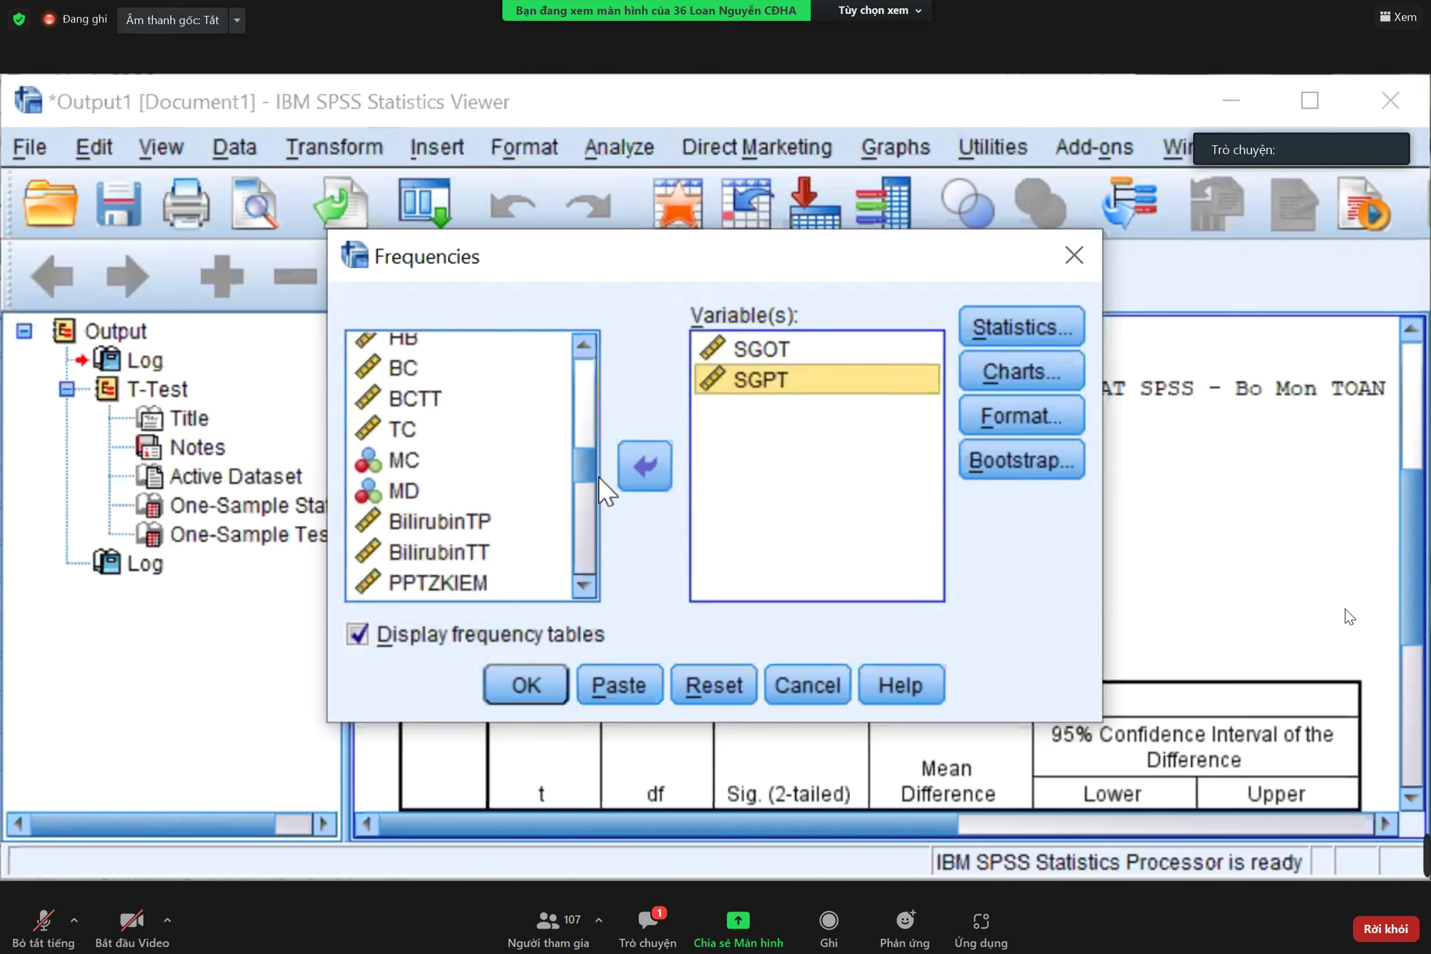
pyautogui.click(457, 520)
pyautogui.click(628, 457)
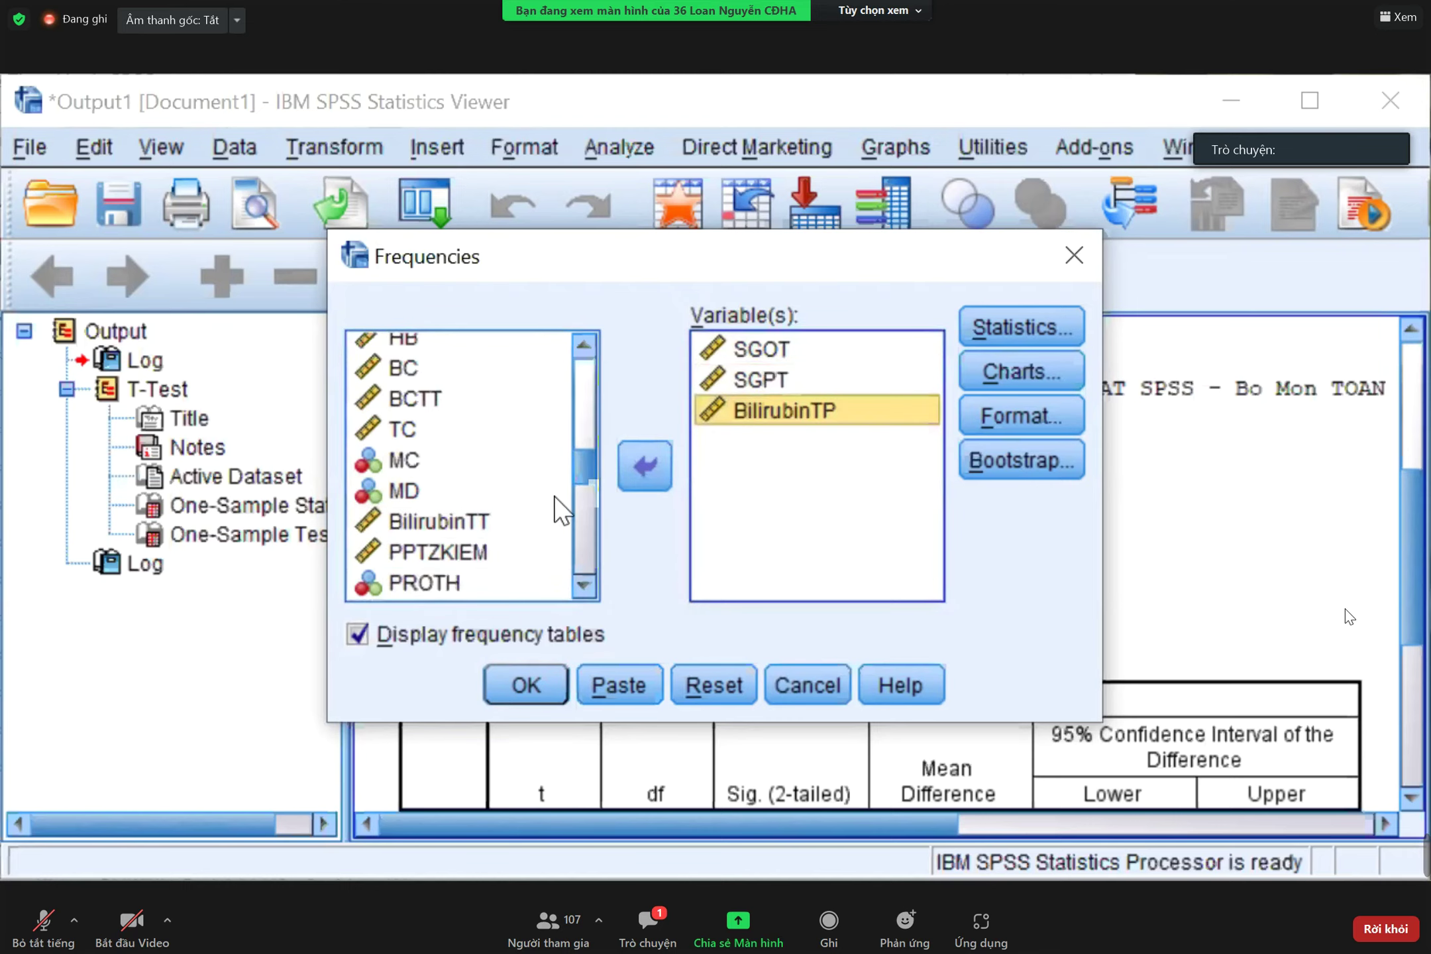
pyautogui.click(463, 523)
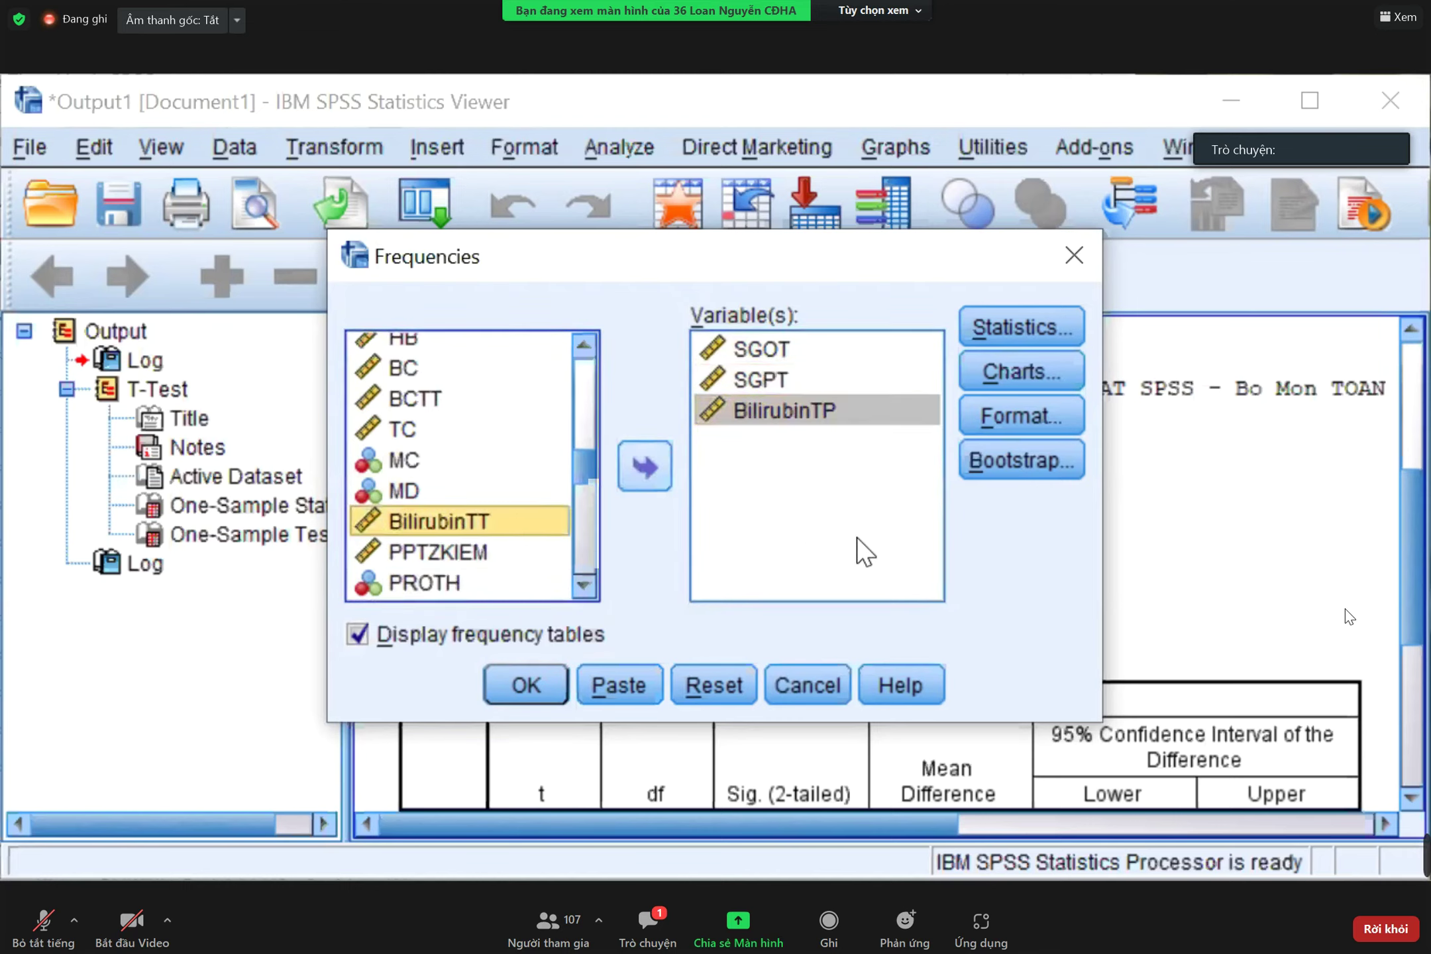
pyautogui.click(644, 465)
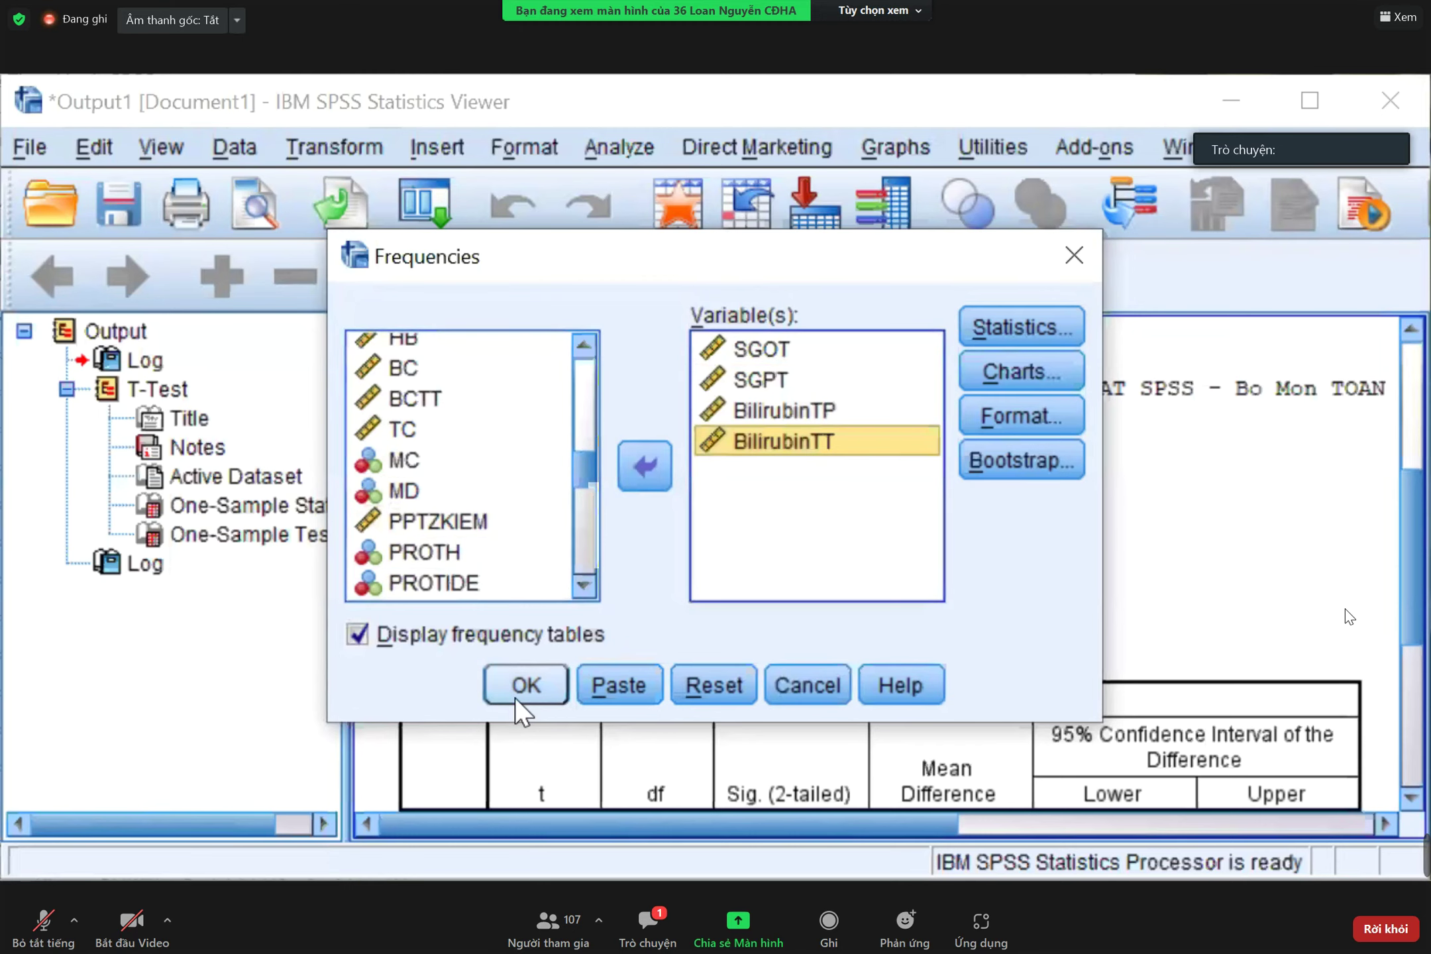
# - Include mean, standard deviation, minimum and maximum in the Frequencies statistics and run the analysis
pyautogui.click(1016, 328)
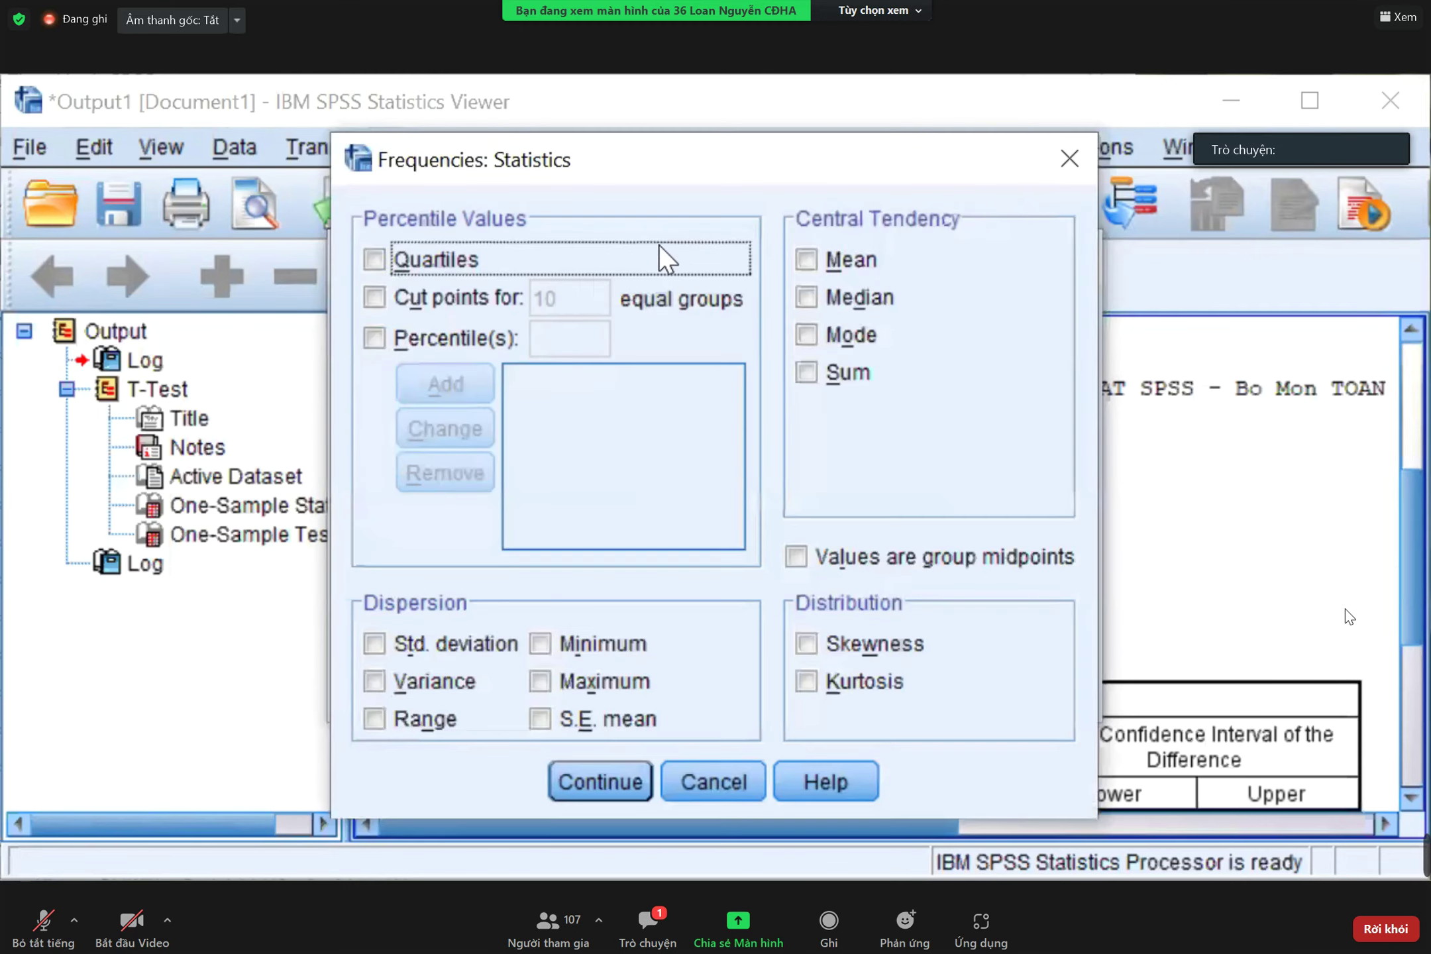
pyautogui.click(806, 259)
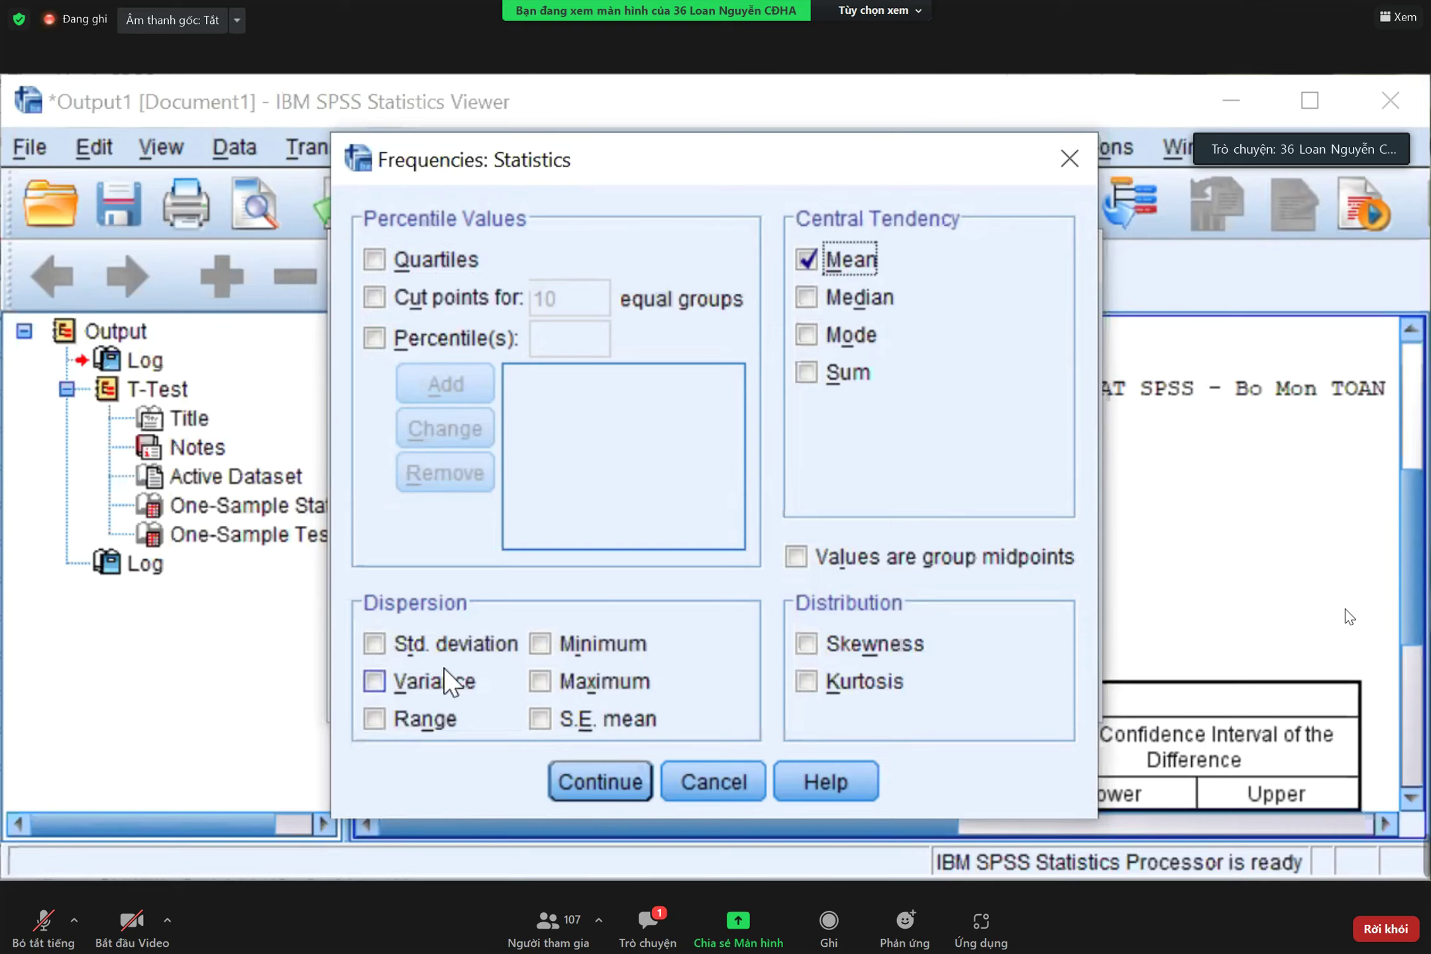
pyautogui.click(375, 644)
pyautogui.click(540, 644)
pyautogui.click(539, 688)
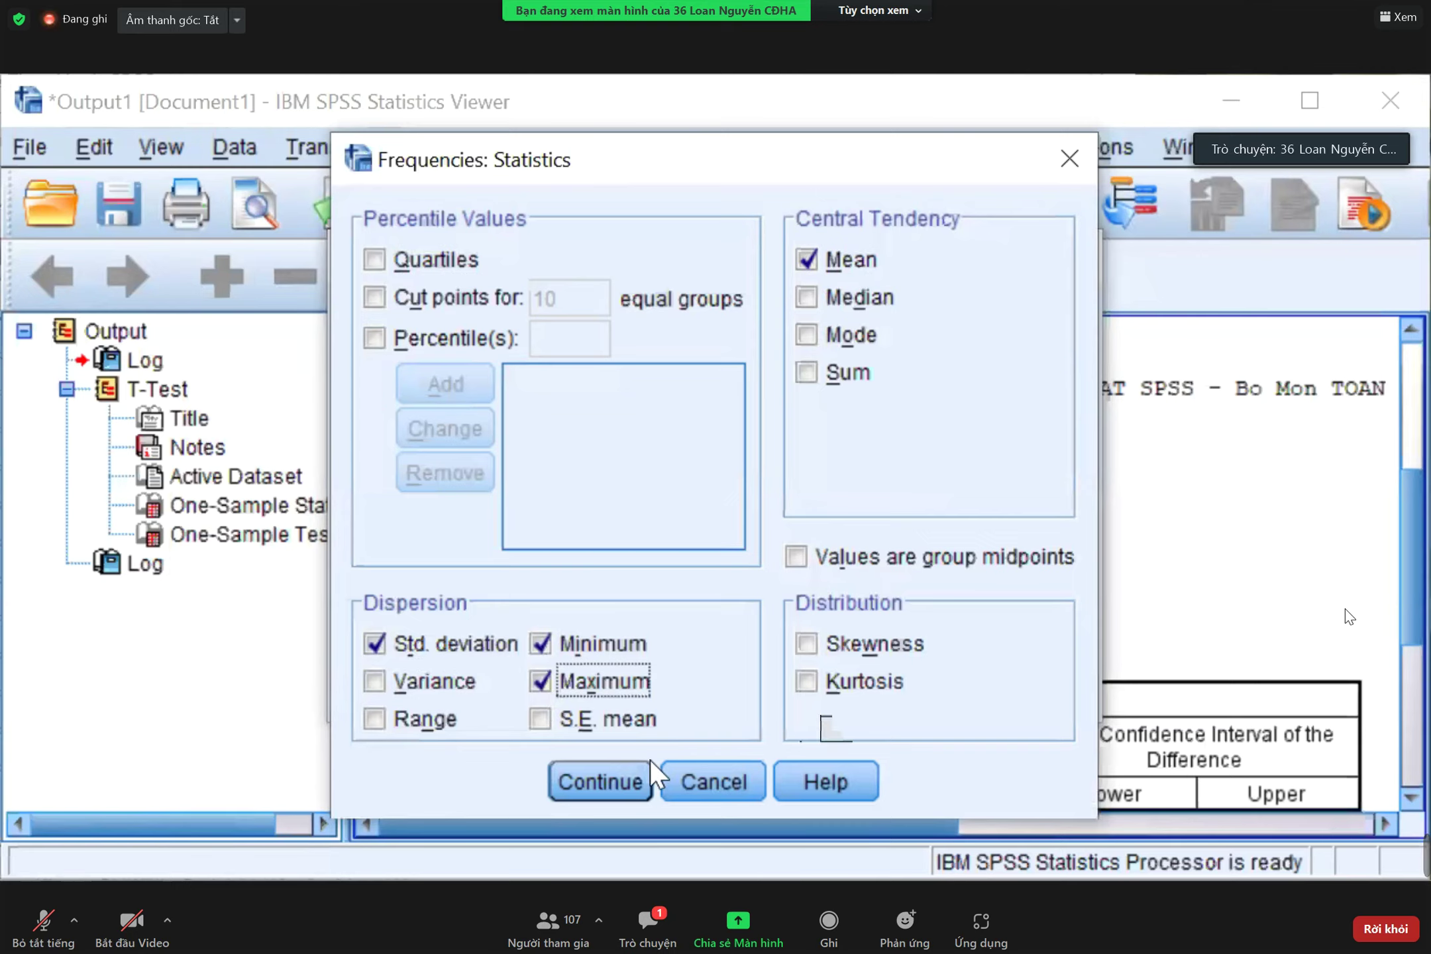
pyautogui.click(622, 789)
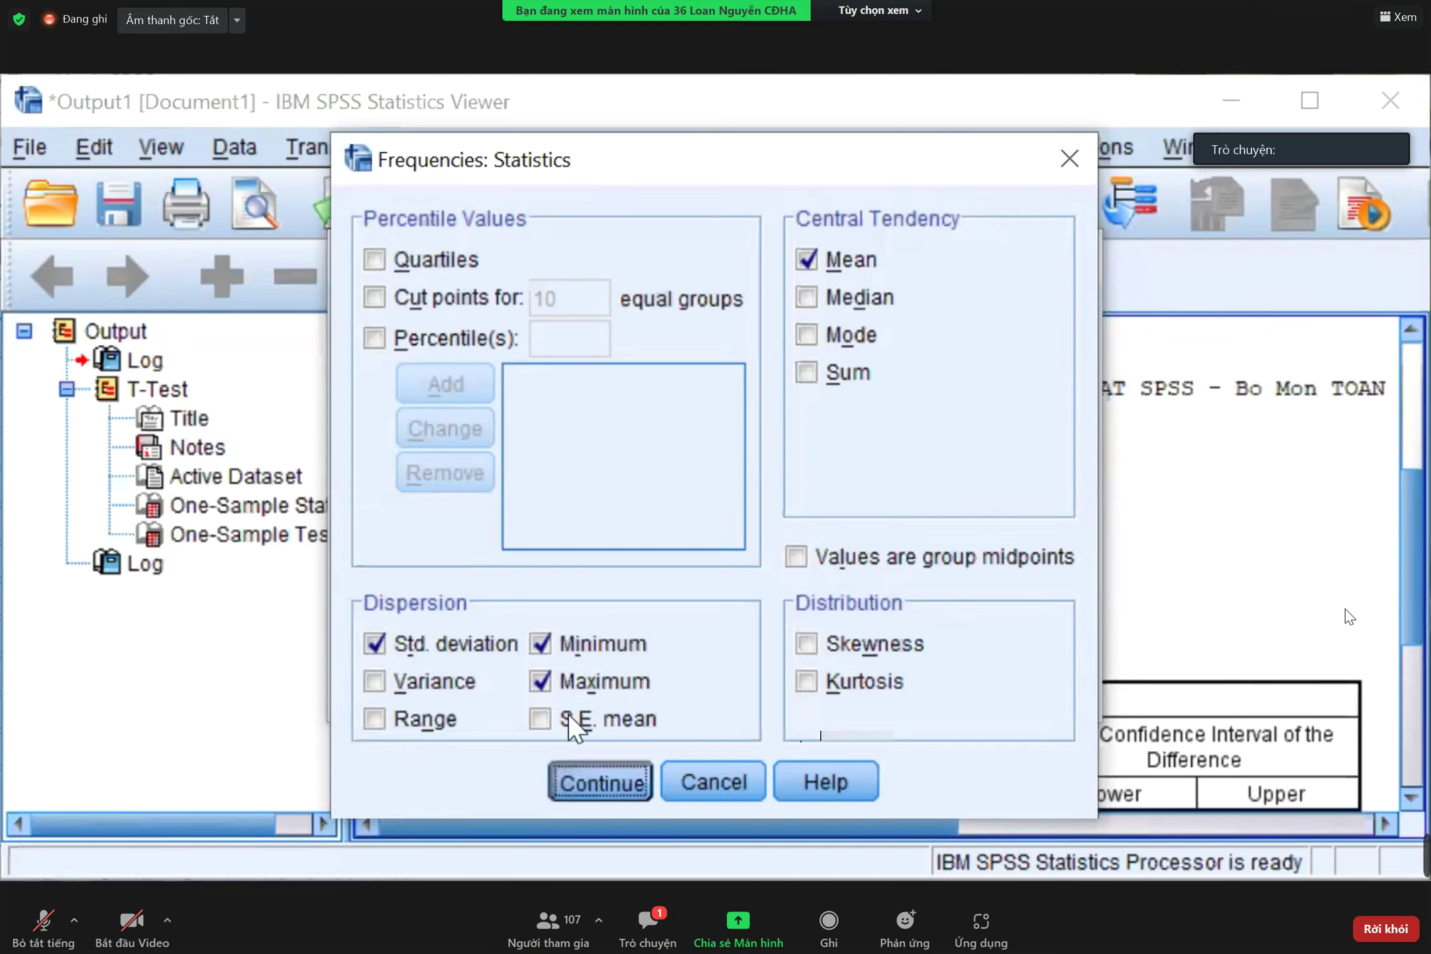
pyautogui.click(542, 689)
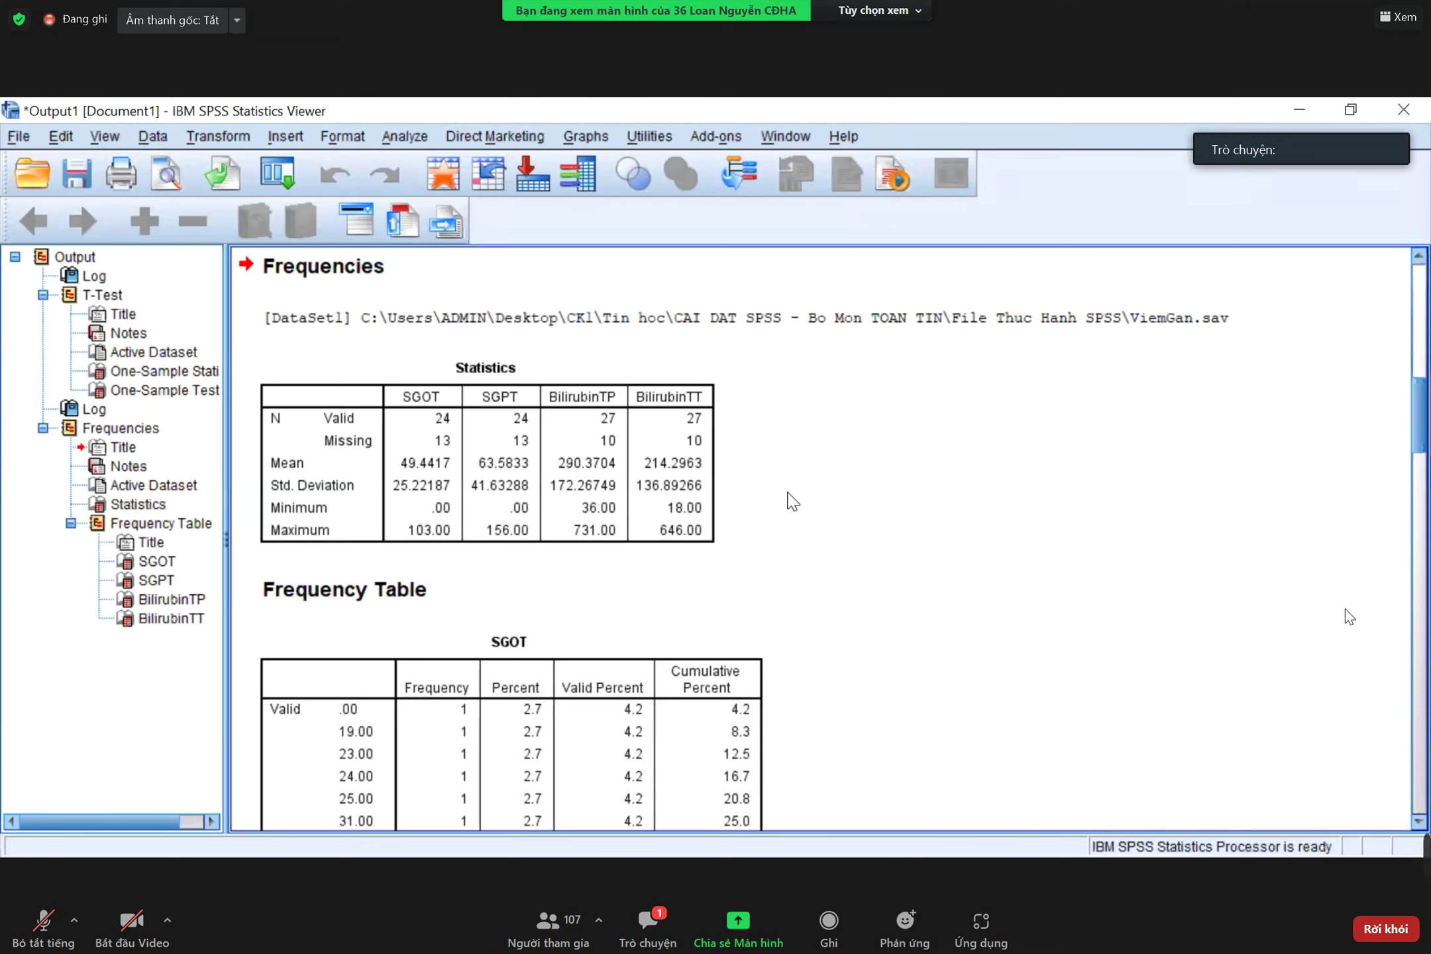
# - Examine the Statistics table and the frequency tables for SGOT, SGPT and BilirubinTP in the output
pyautogui.click(516, 485)
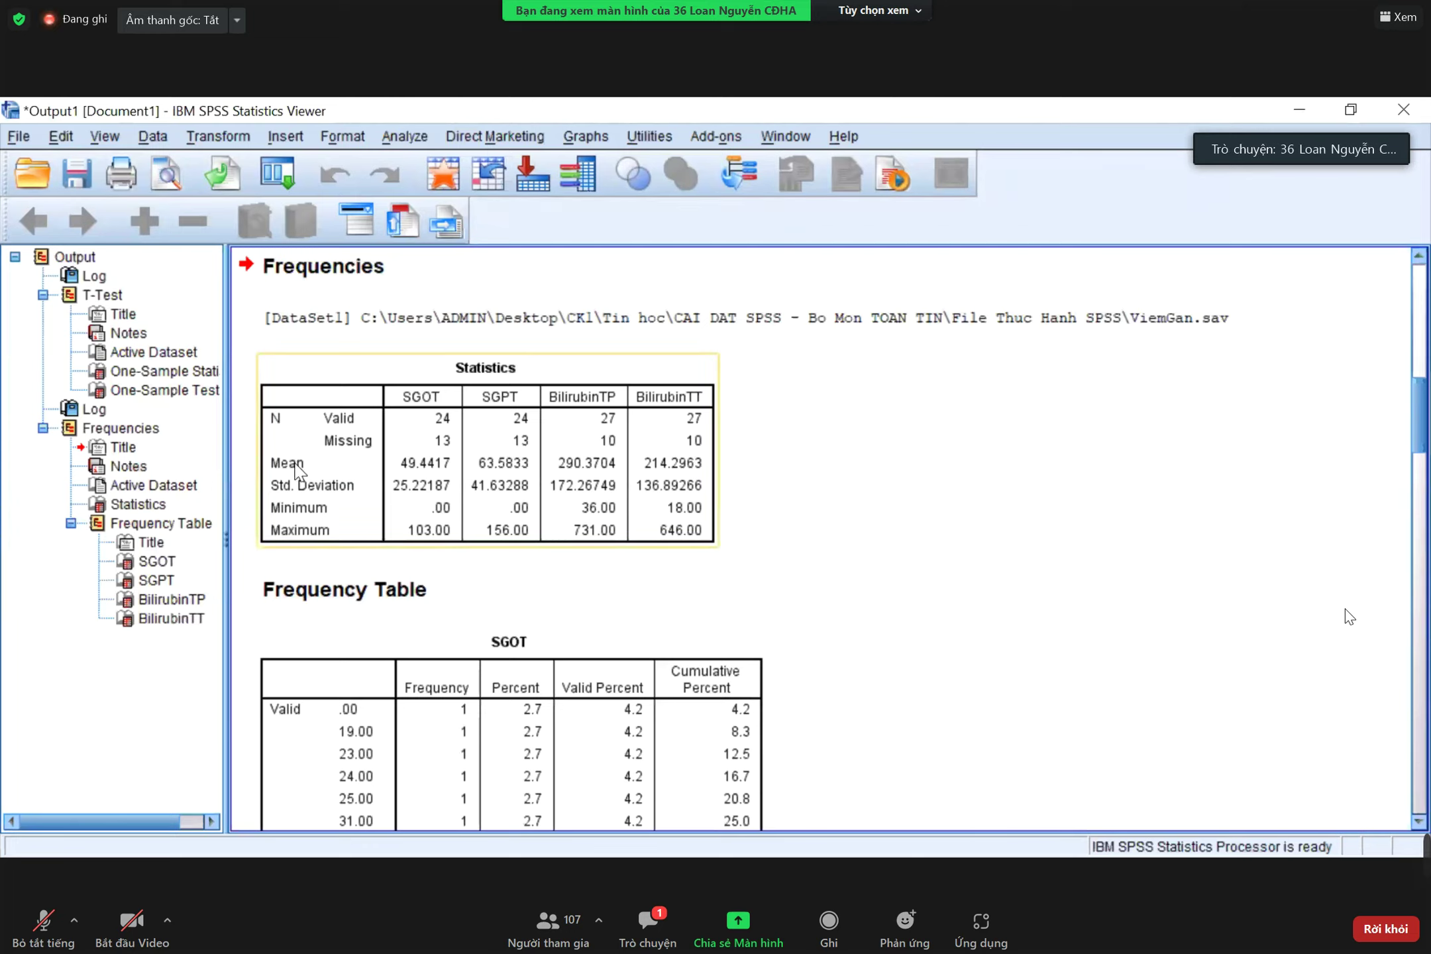
pyautogui.click(324, 555)
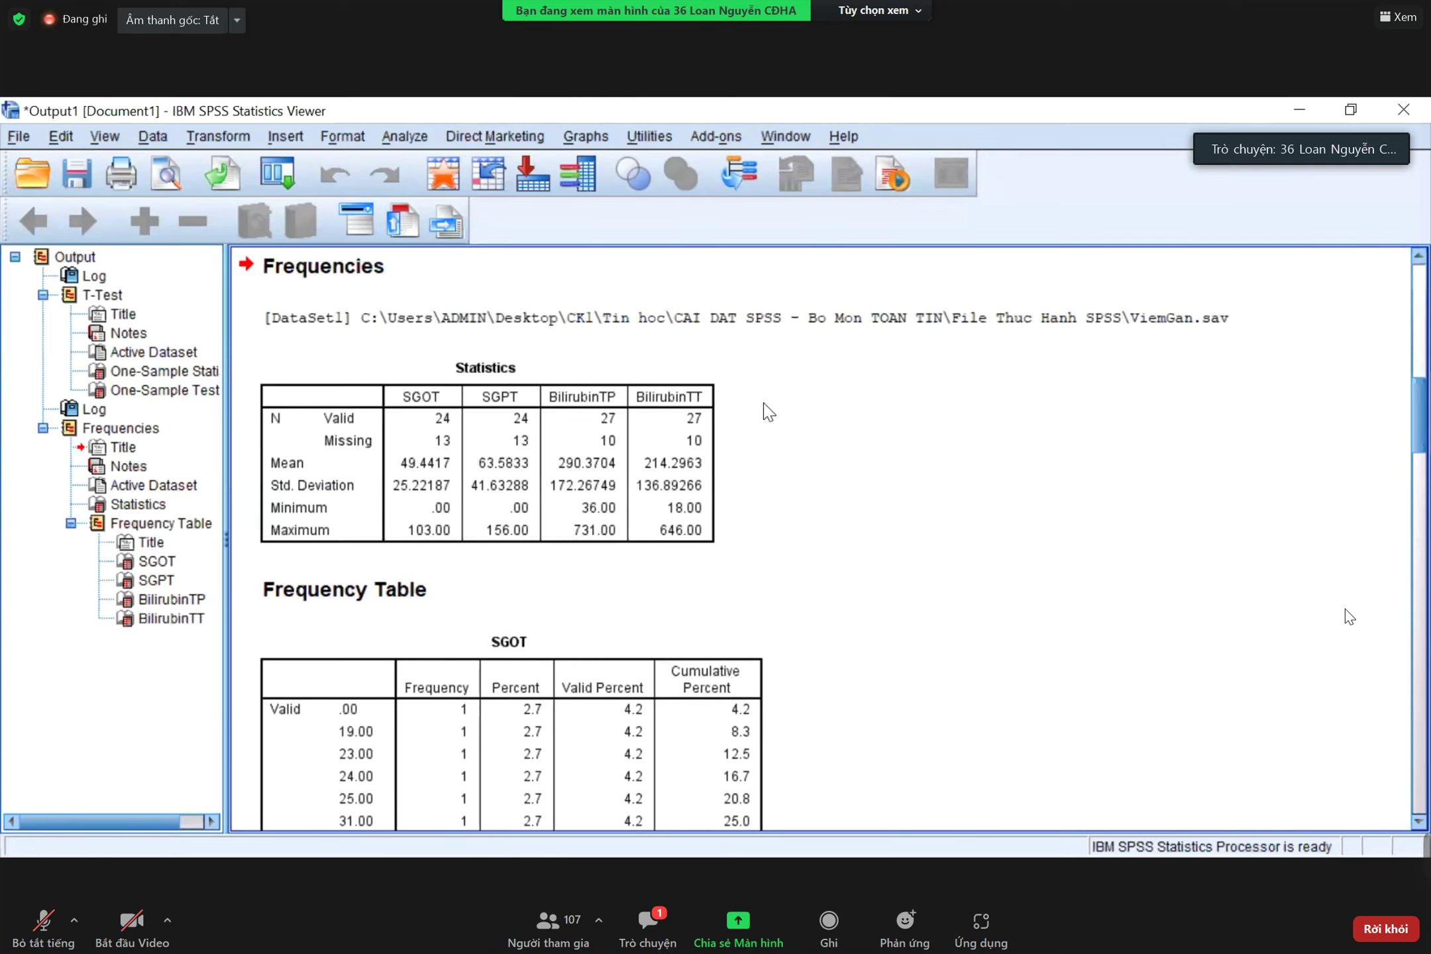
pyautogui.click(318, 457)
pyautogui.click(787, 415)
pyautogui.click(358, 371)
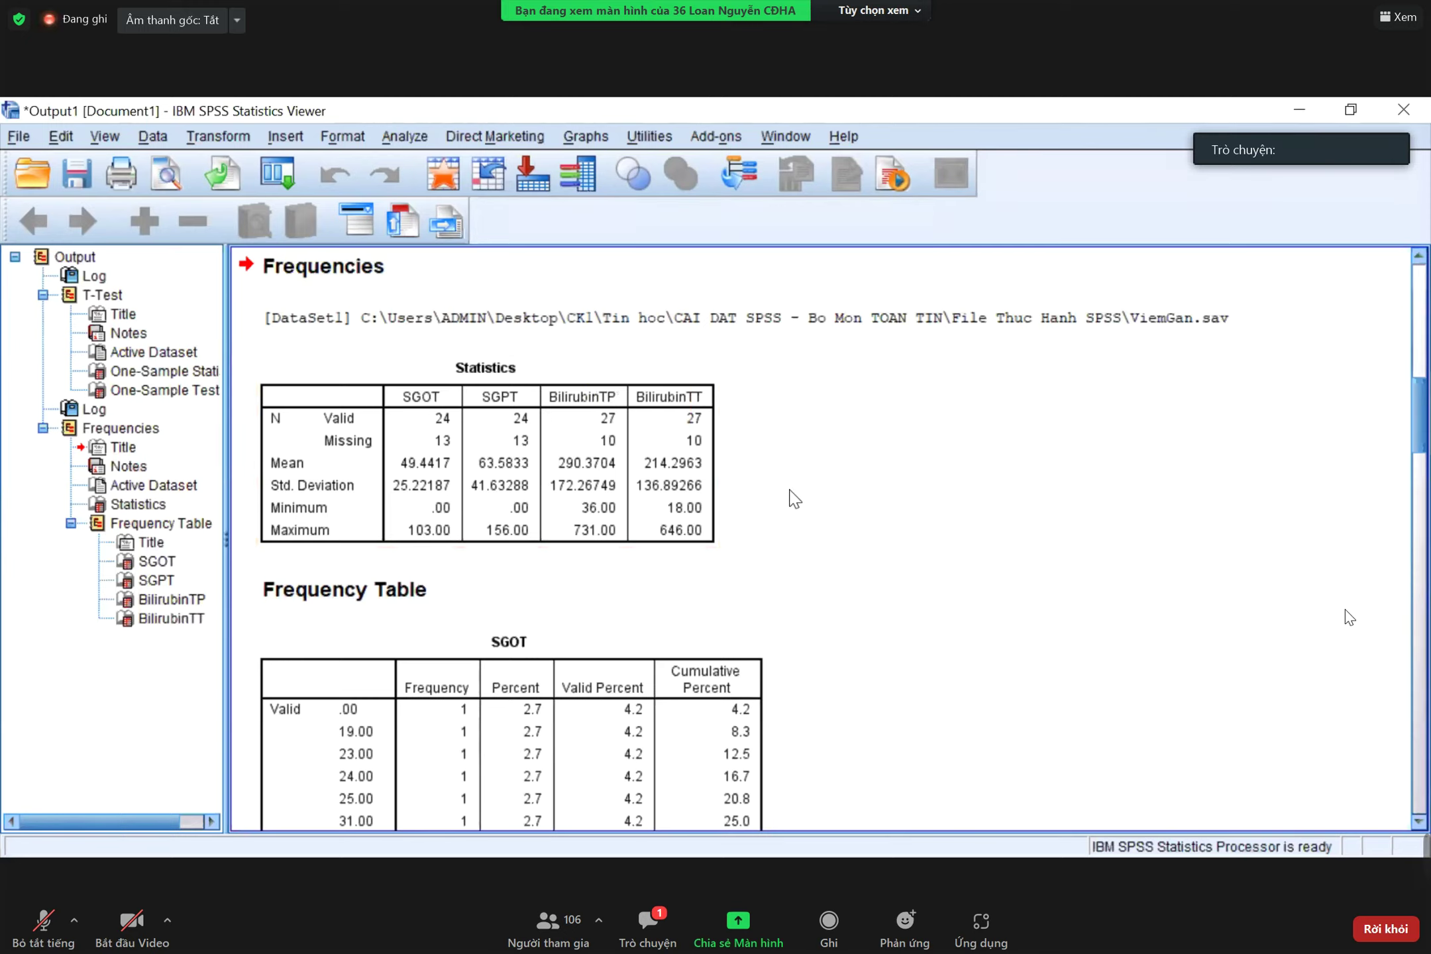
pyautogui.scroll(-10, 791, 496)
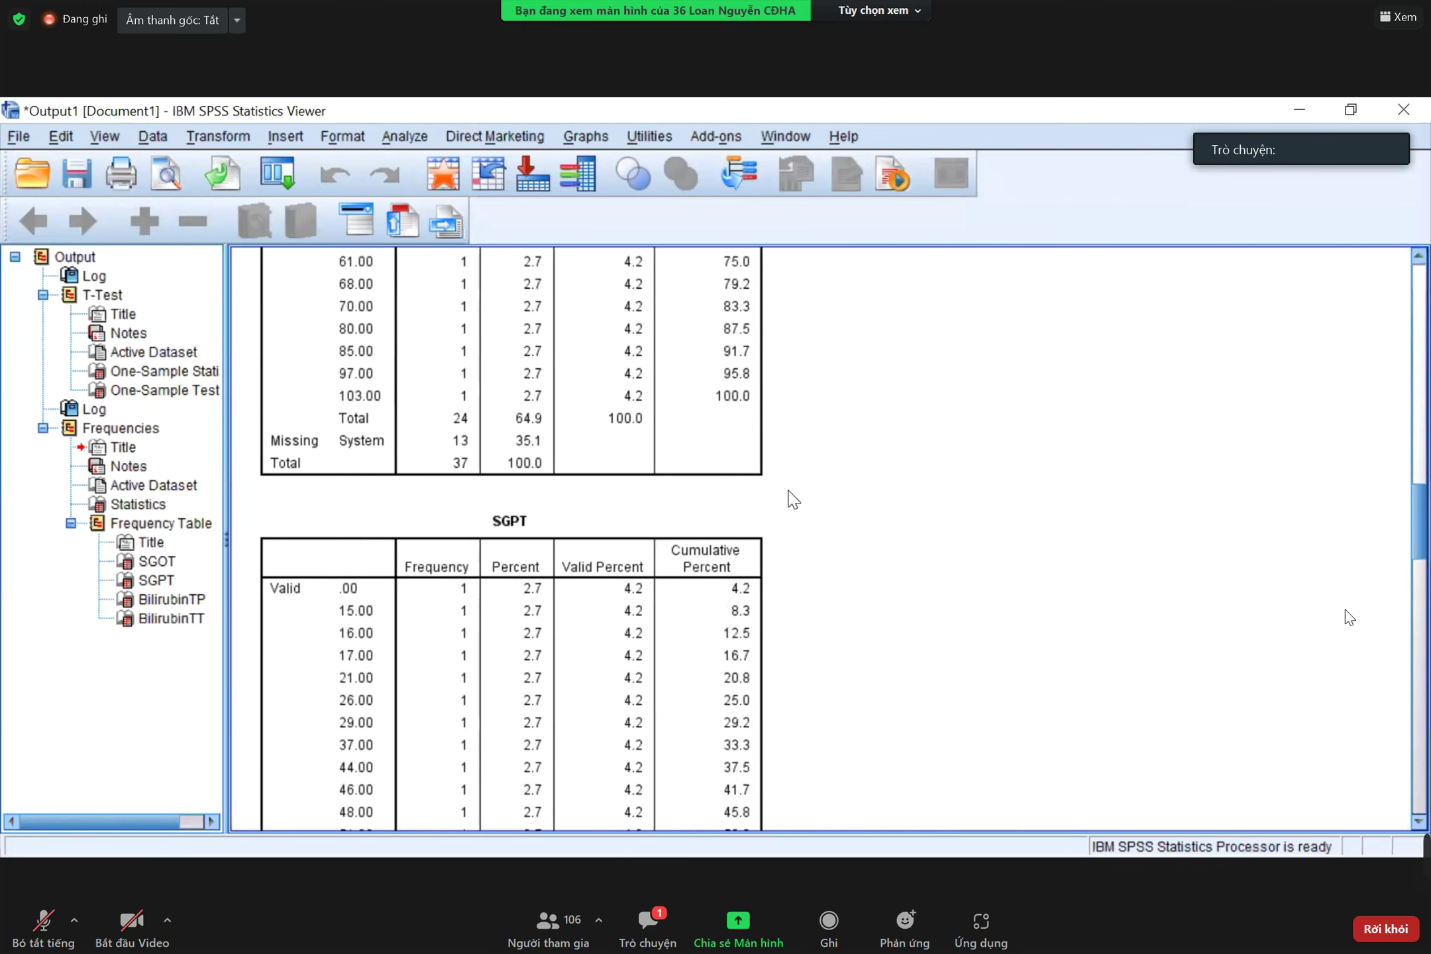
pyautogui.scroll(-20, 793, 498)
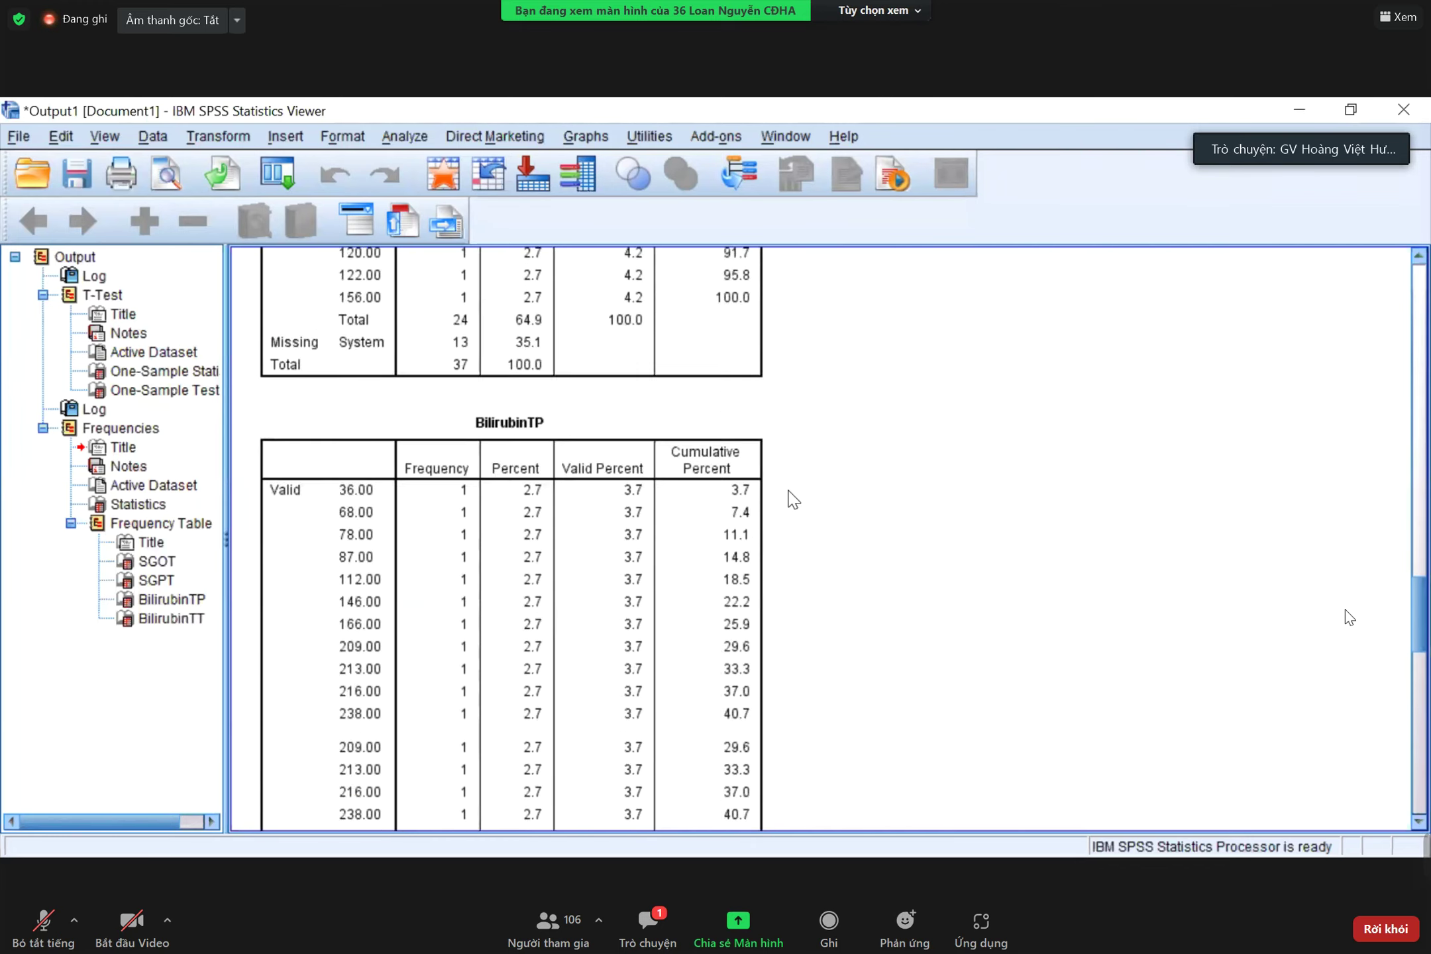
pyautogui.scroll(10, 793, 498)
pyautogui.scroll(15, 792, 498)
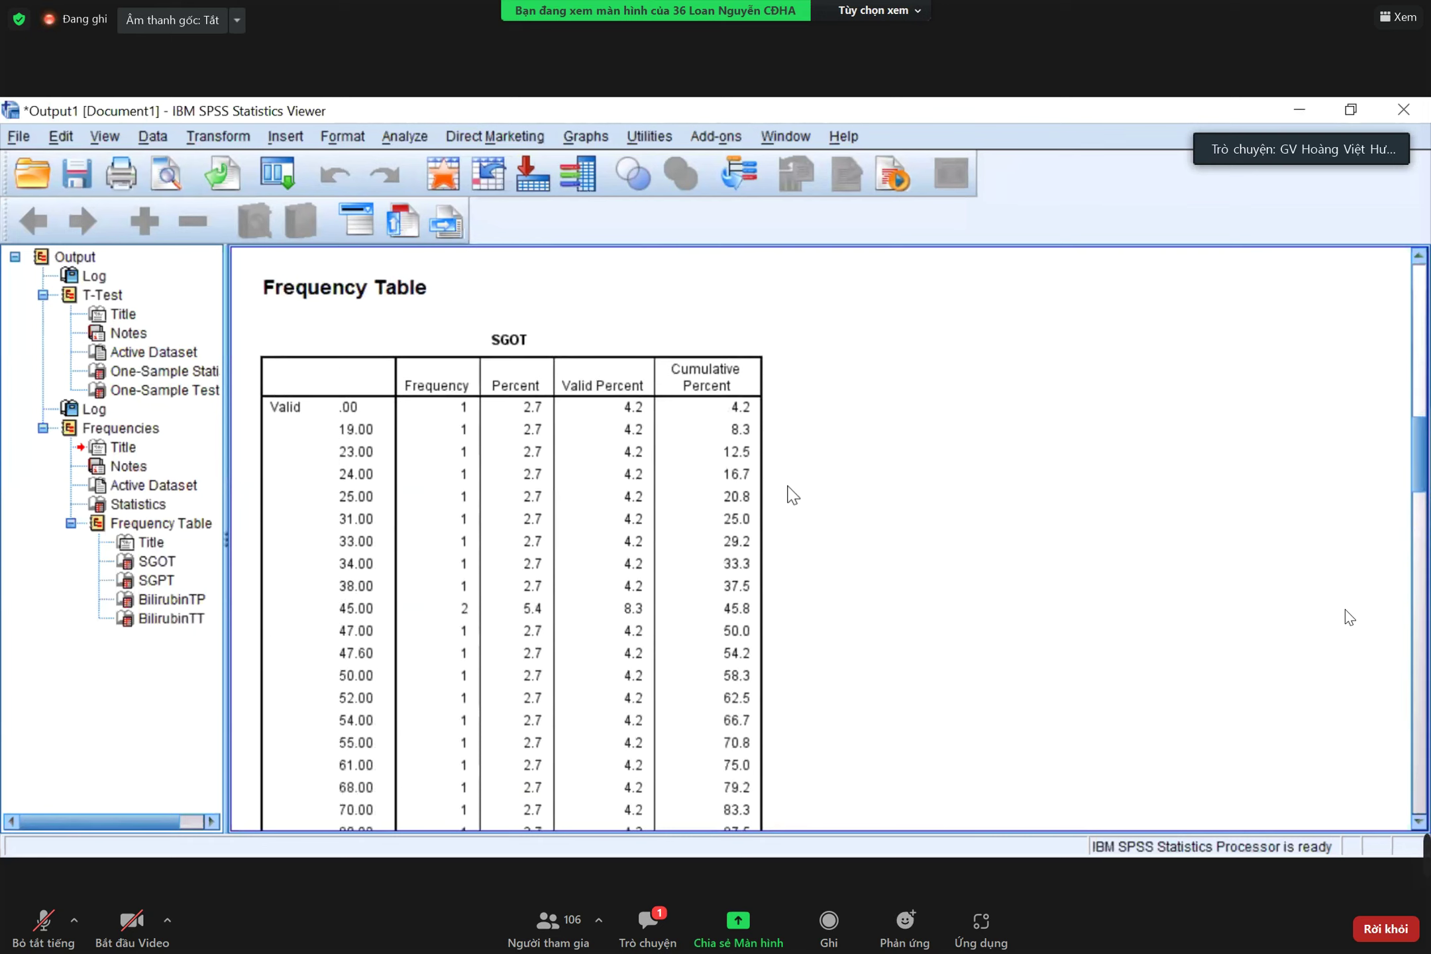
# - Review the Frequencies output and check in the ViemGan.sav data which cases the GIOI = 2 filter excludes, such as cases 10, 14 and 15
pyautogui.scroll(-2, 796, 498)
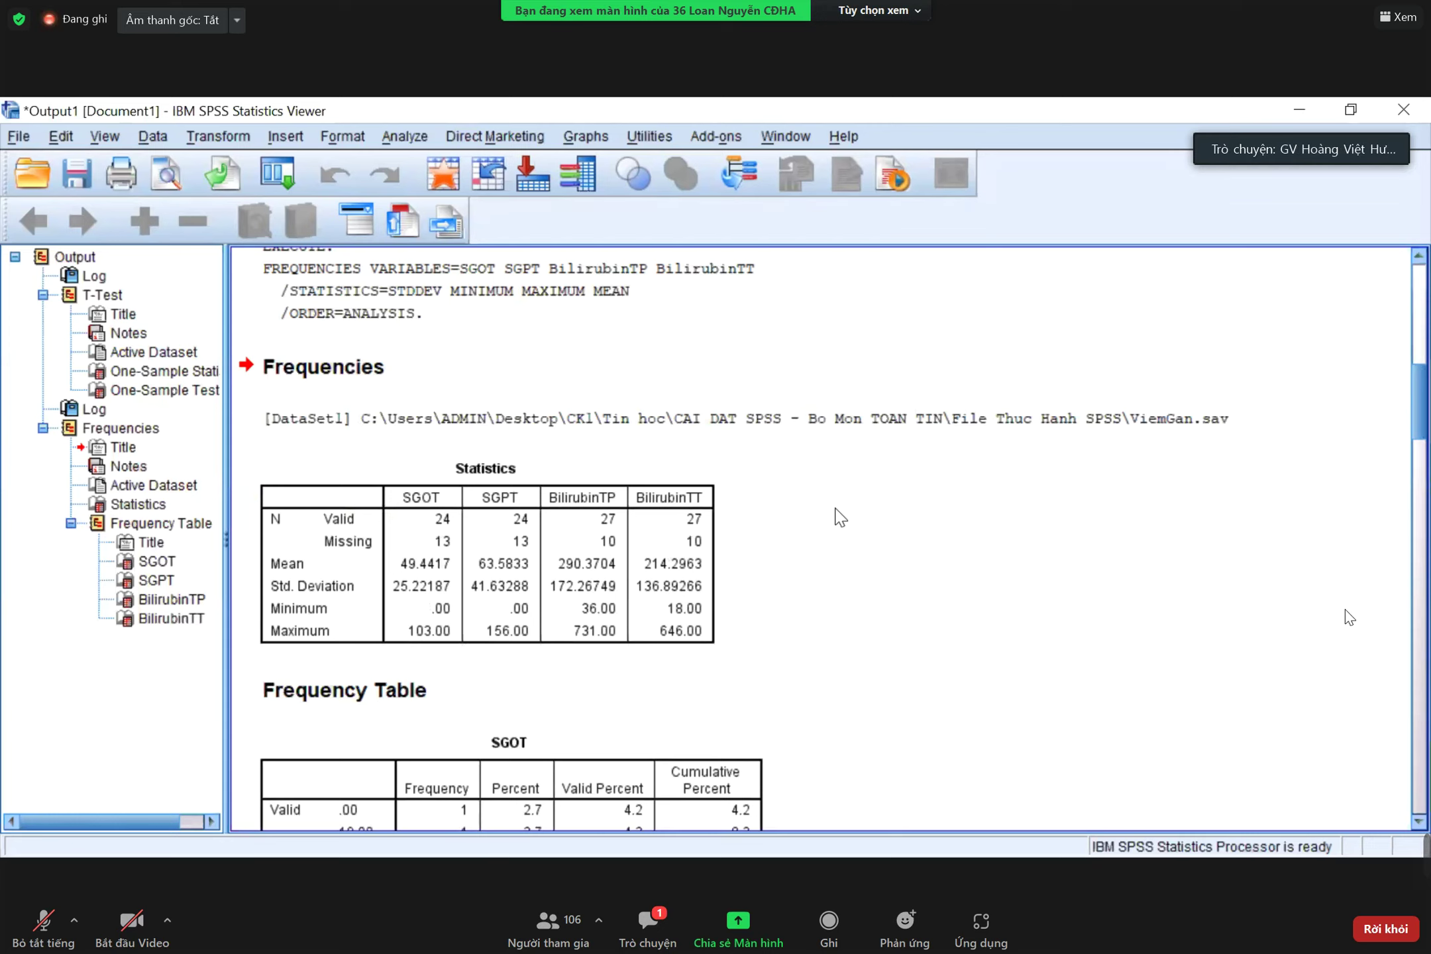
pyautogui.scroll(2, 839, 516)
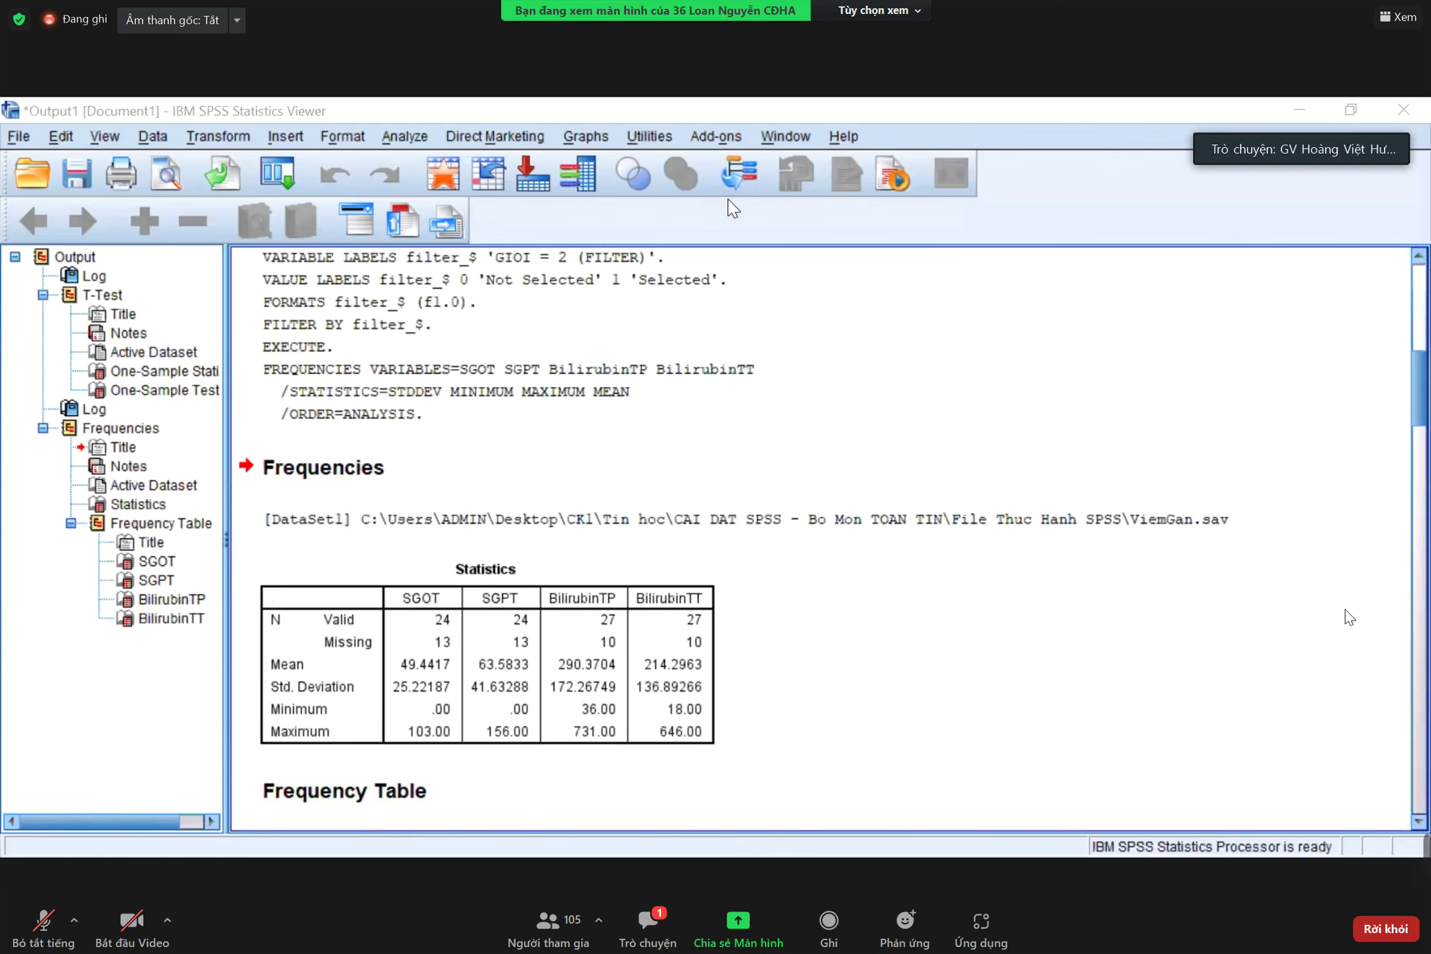
pyautogui.hotkey('alt', 'Tab')
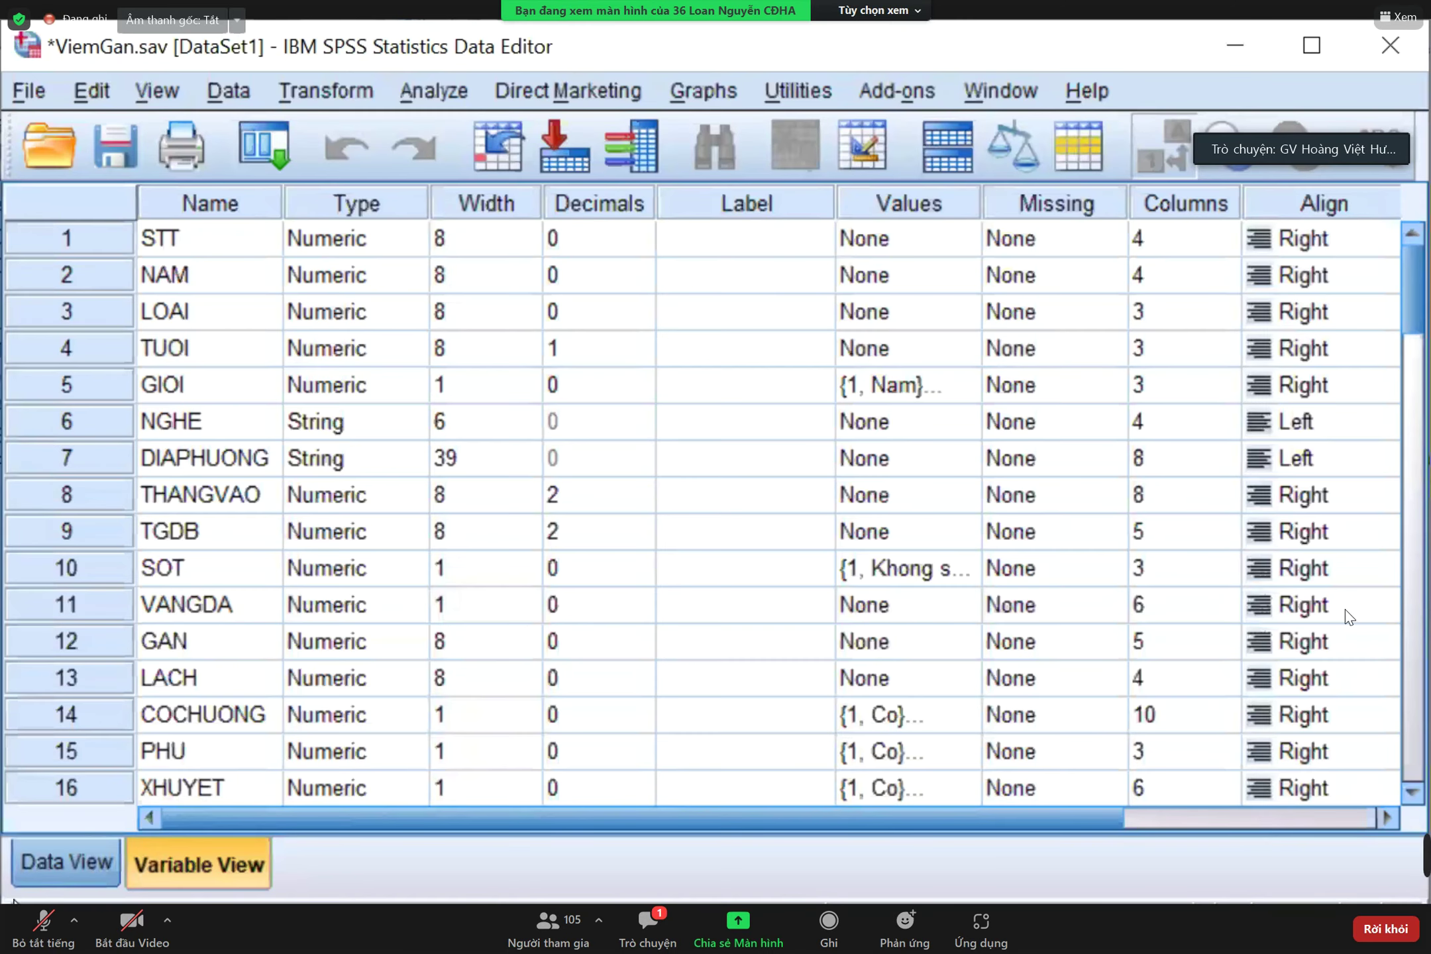
pyautogui.click(41, 858)
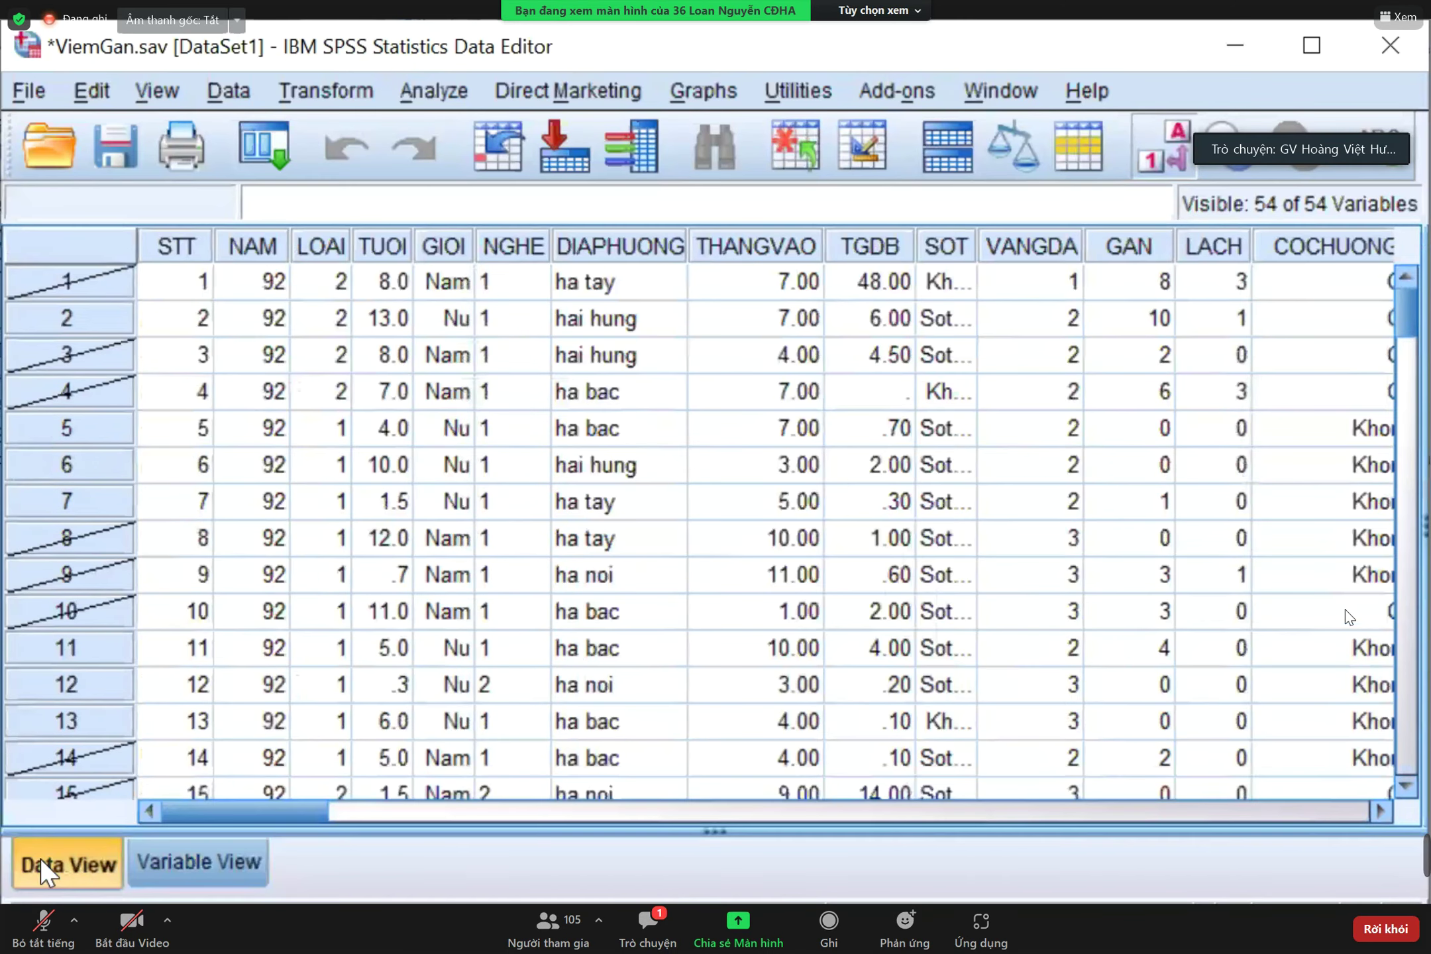
pyautogui.click(1300, 60)
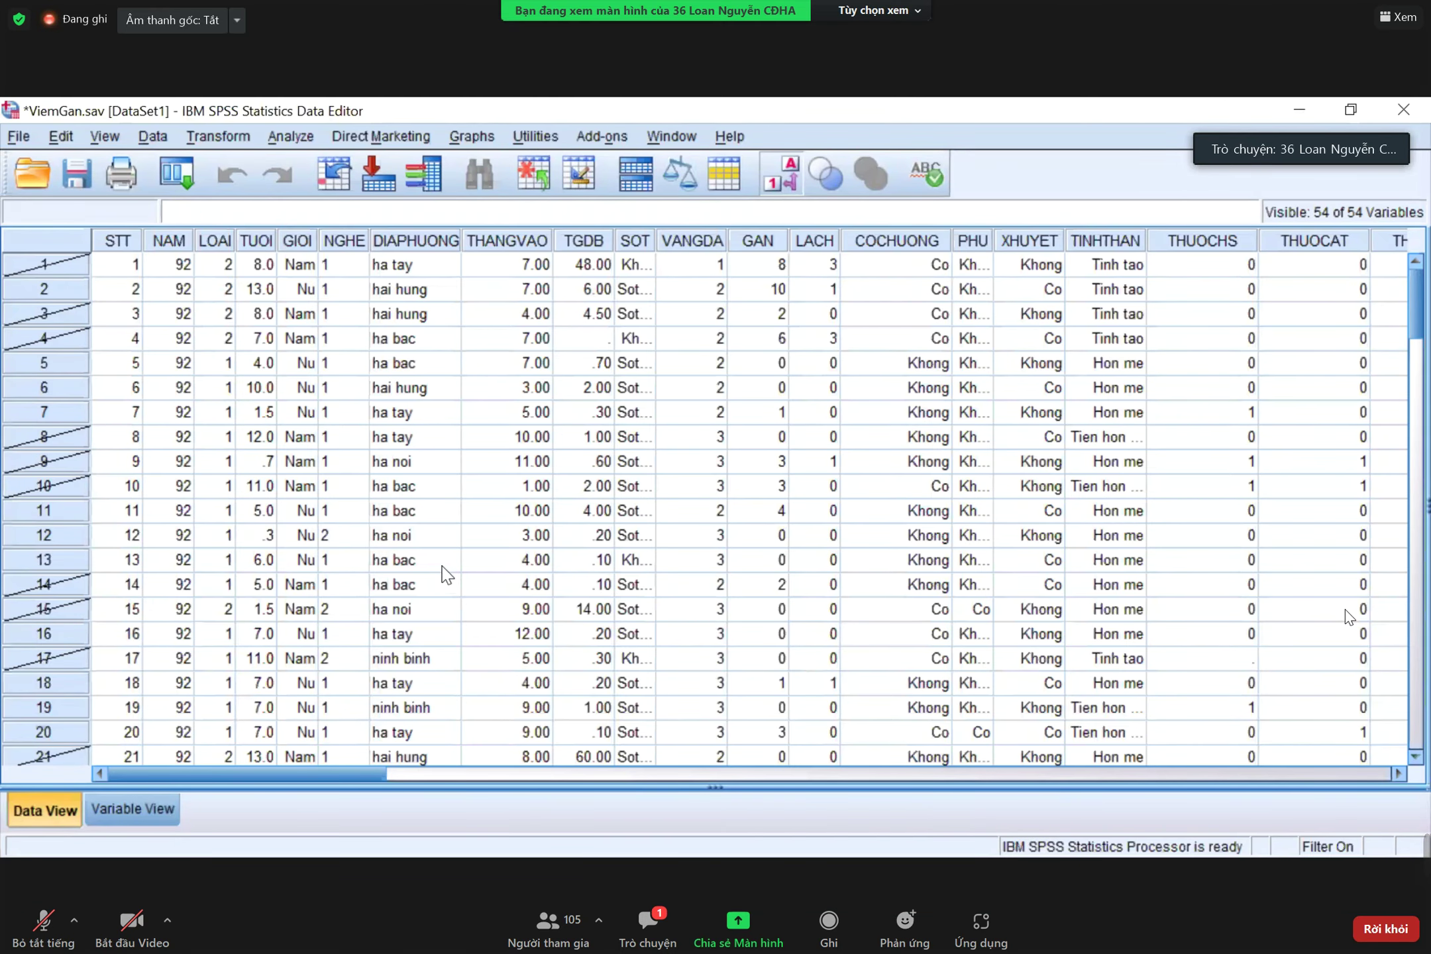
pyautogui.click(50, 586)
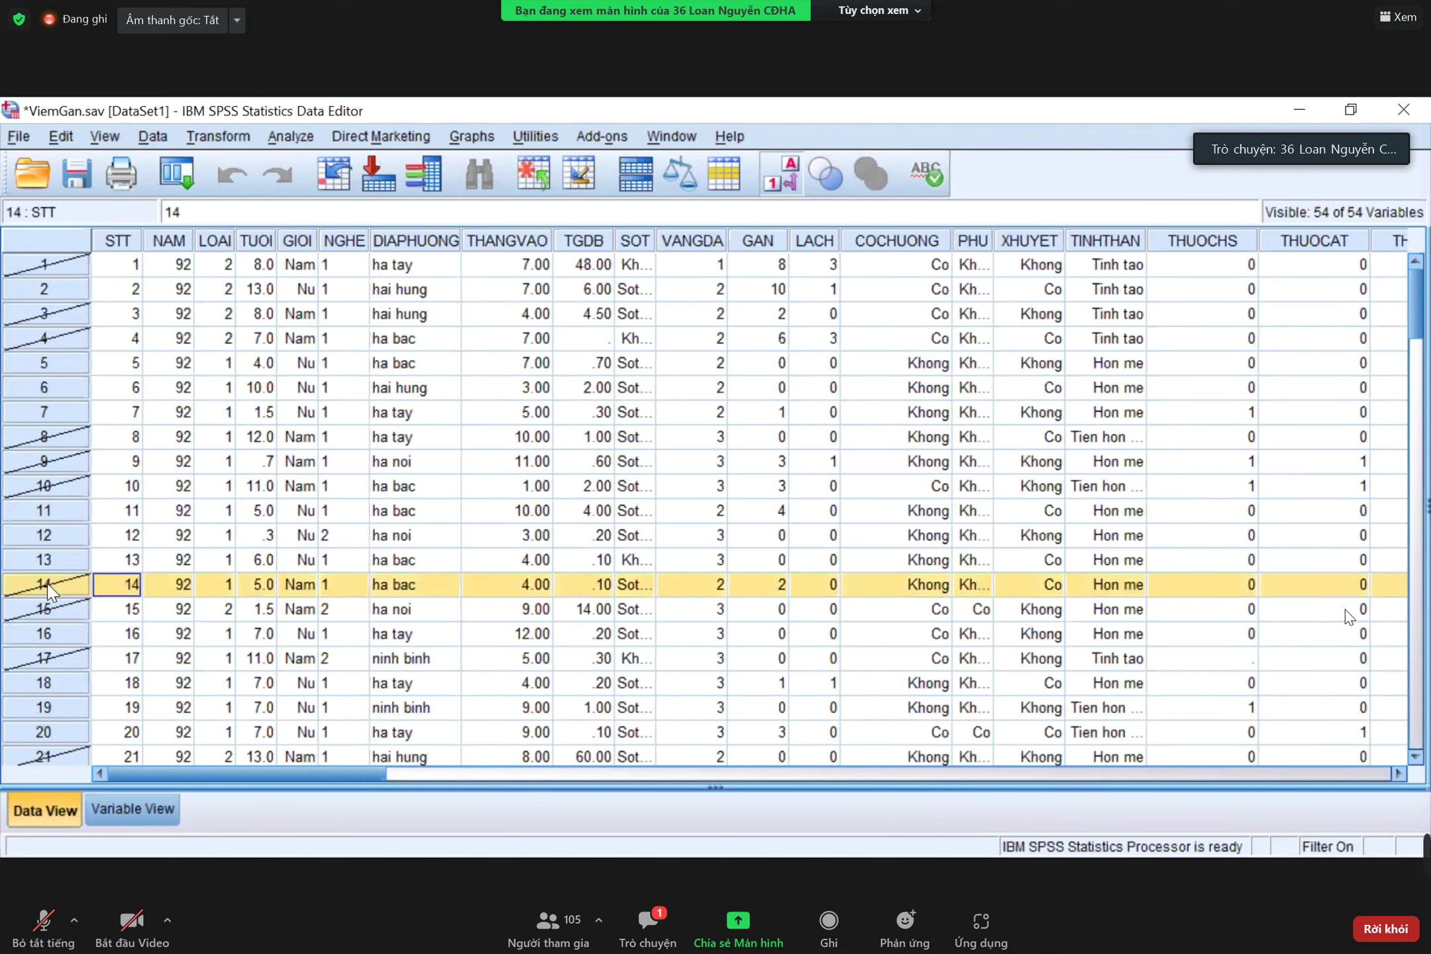
pyautogui.click(53, 613)
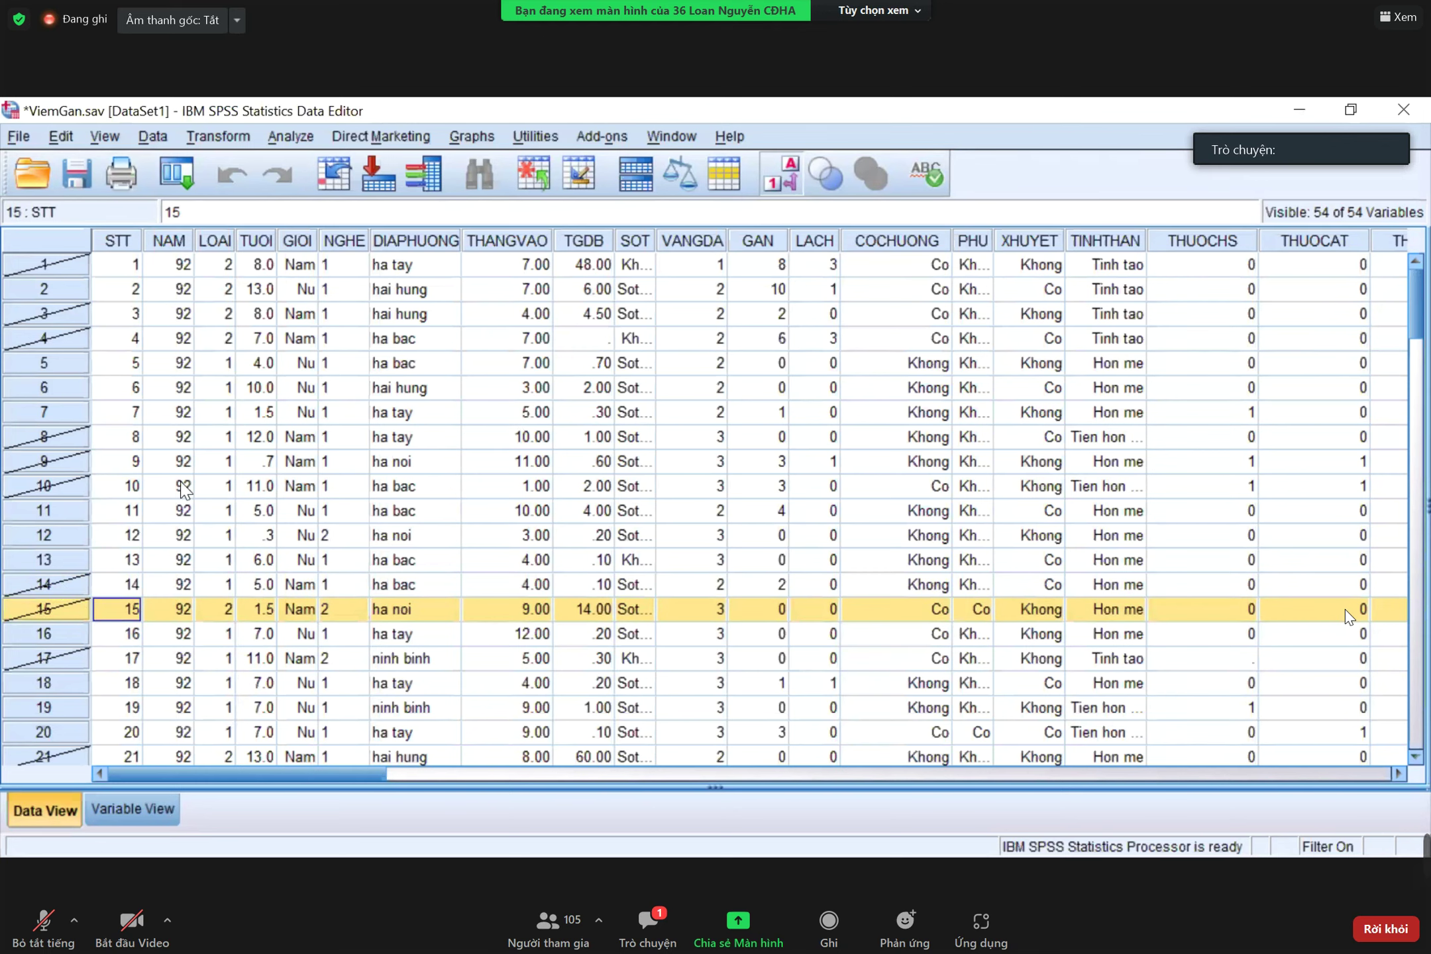
pyautogui.click(298, 487)
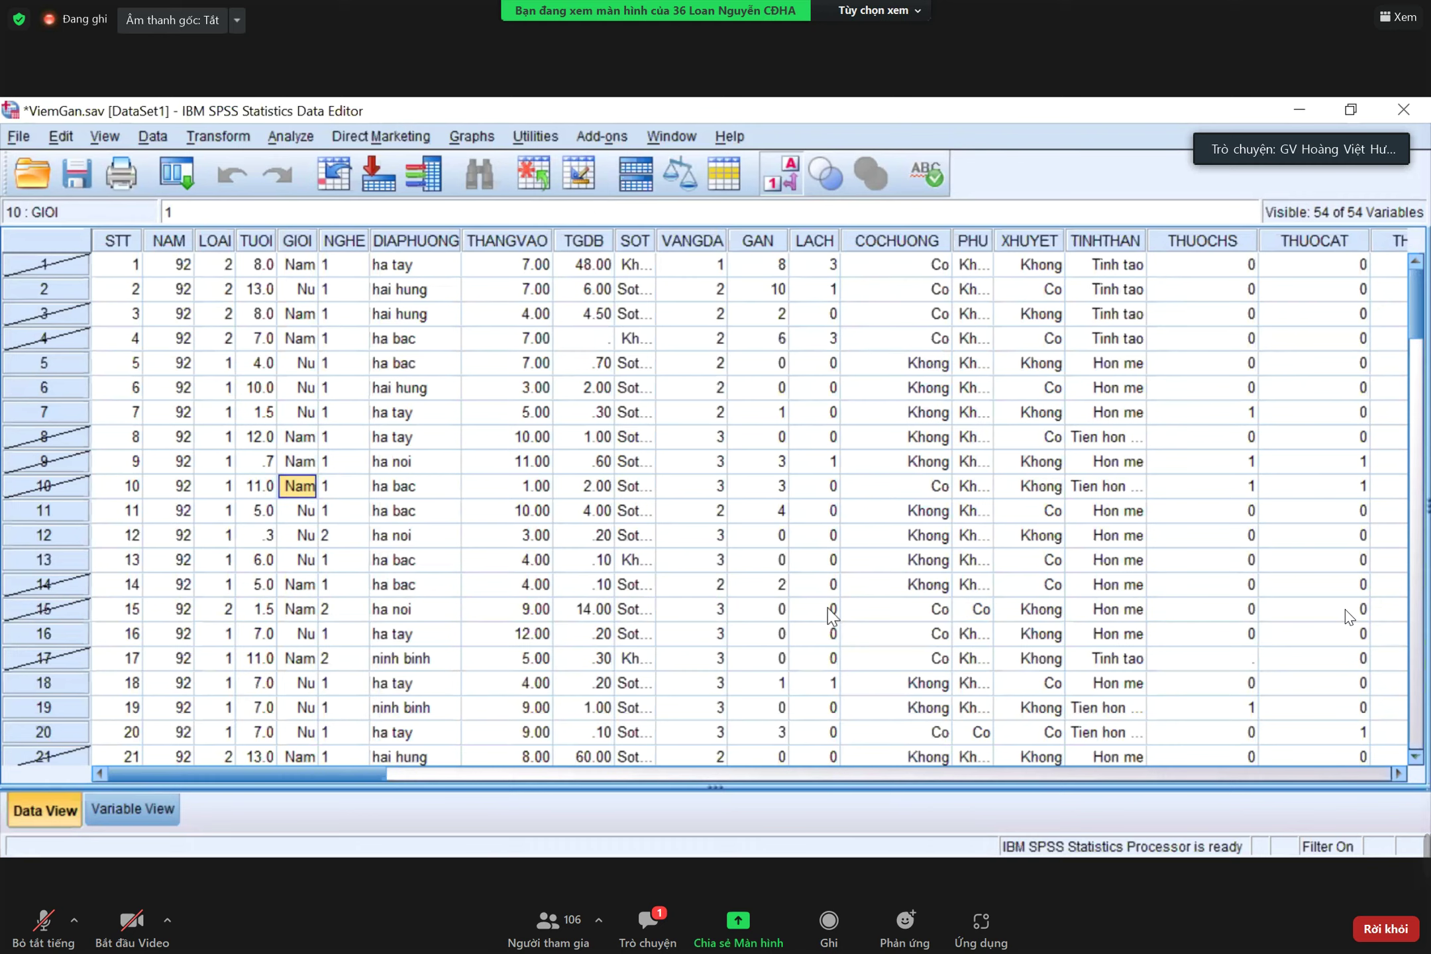
pyautogui.hotkey('alt', 'Tab')
pyautogui.scroll(-3, 909, 584)
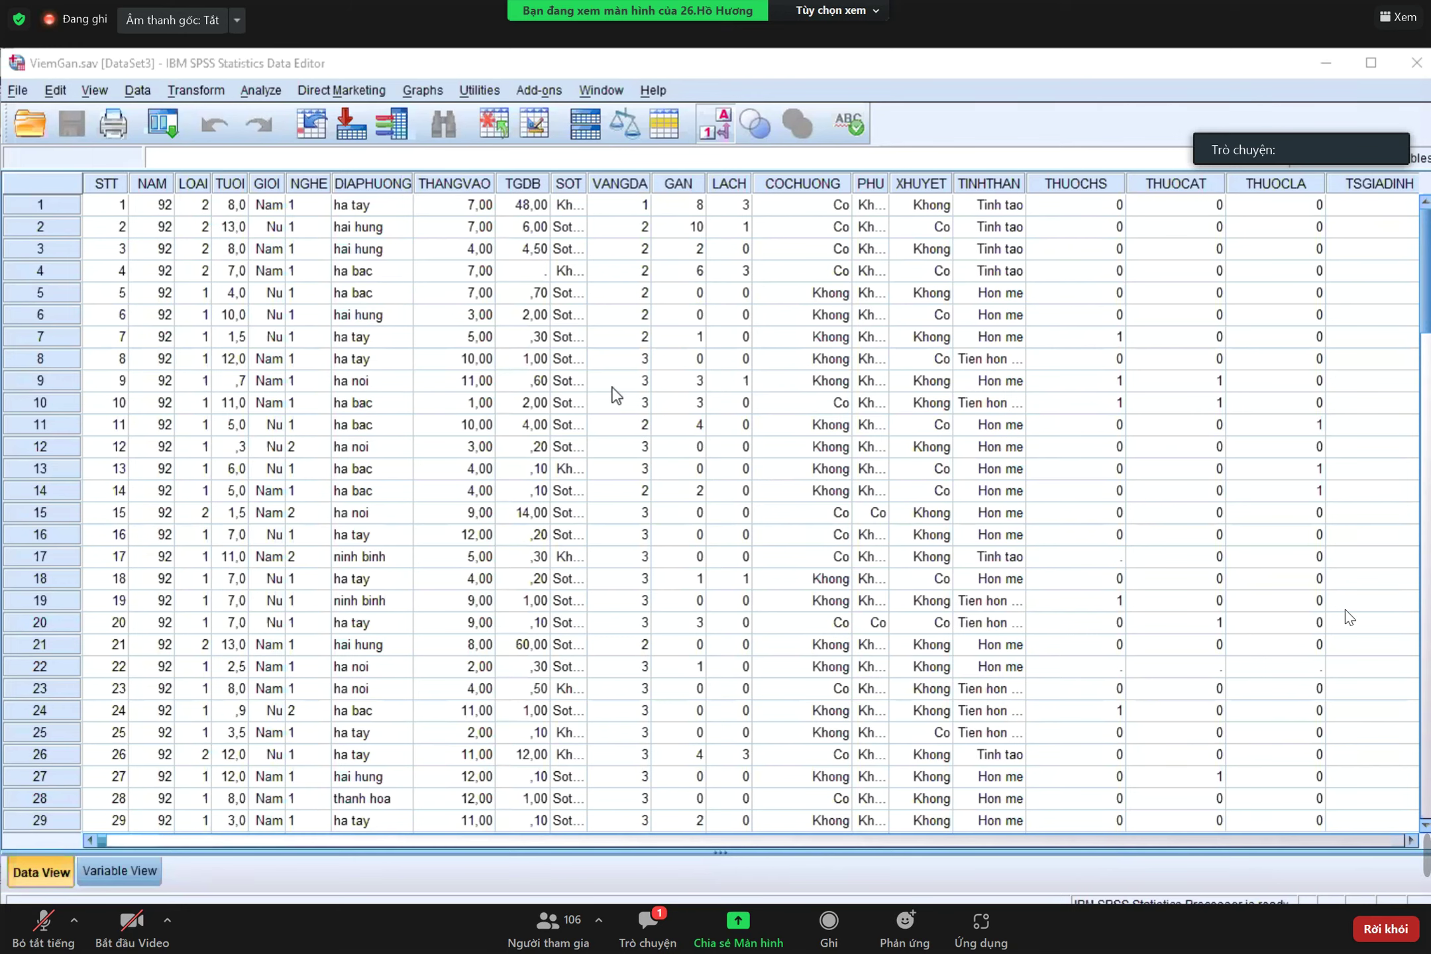
# - Filter the ViemGan.sav cases with the condition GIOI = 2, filtering out the unselected cases
pyautogui.click(259, 93)
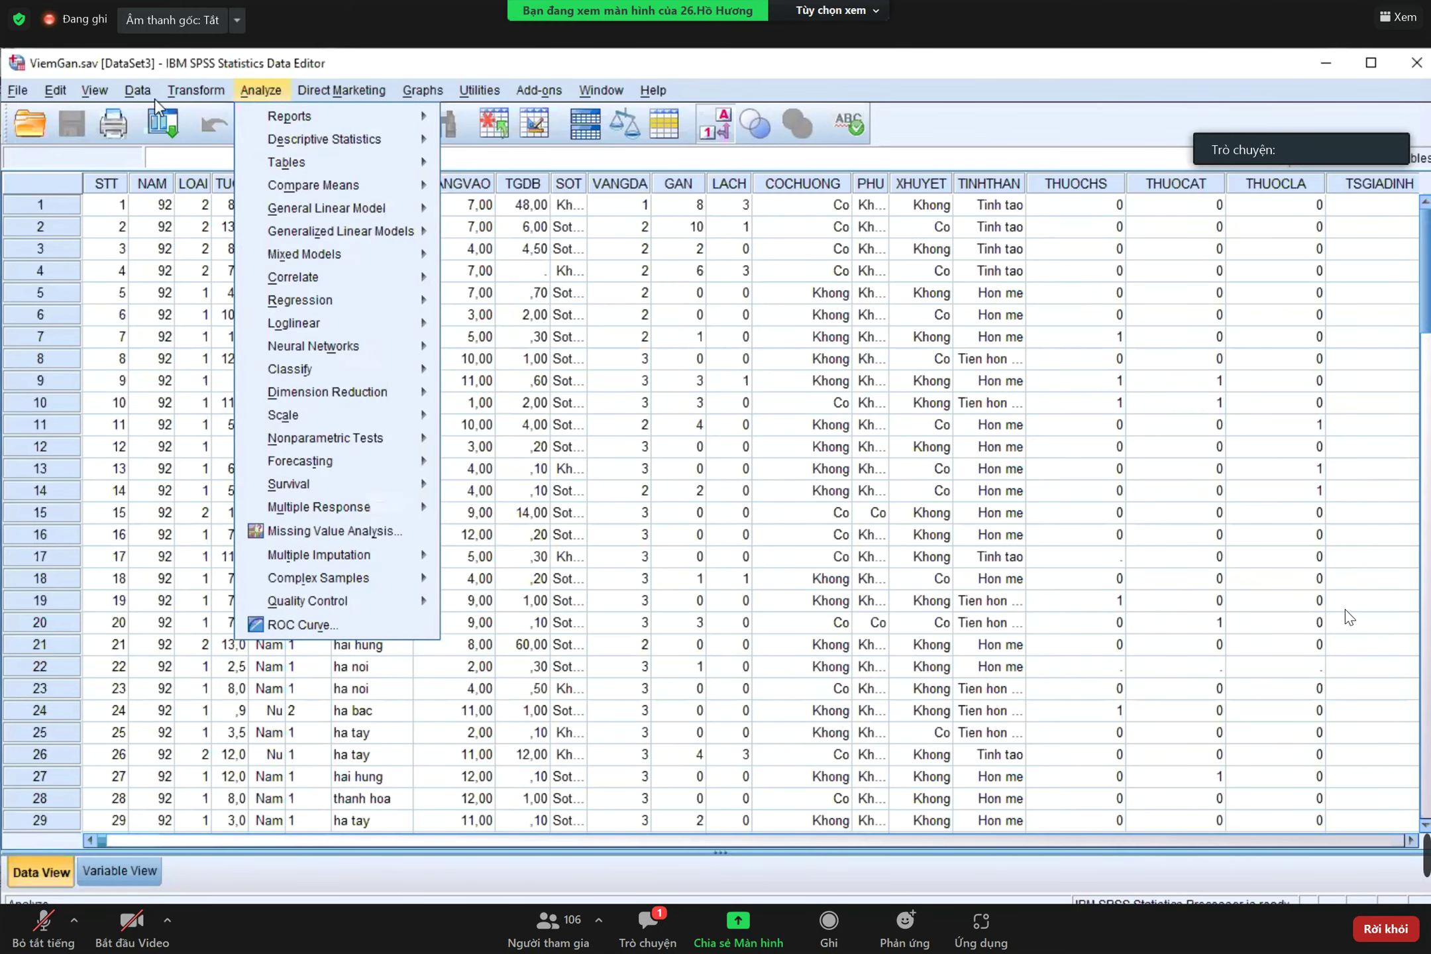
pyautogui.click(139, 91)
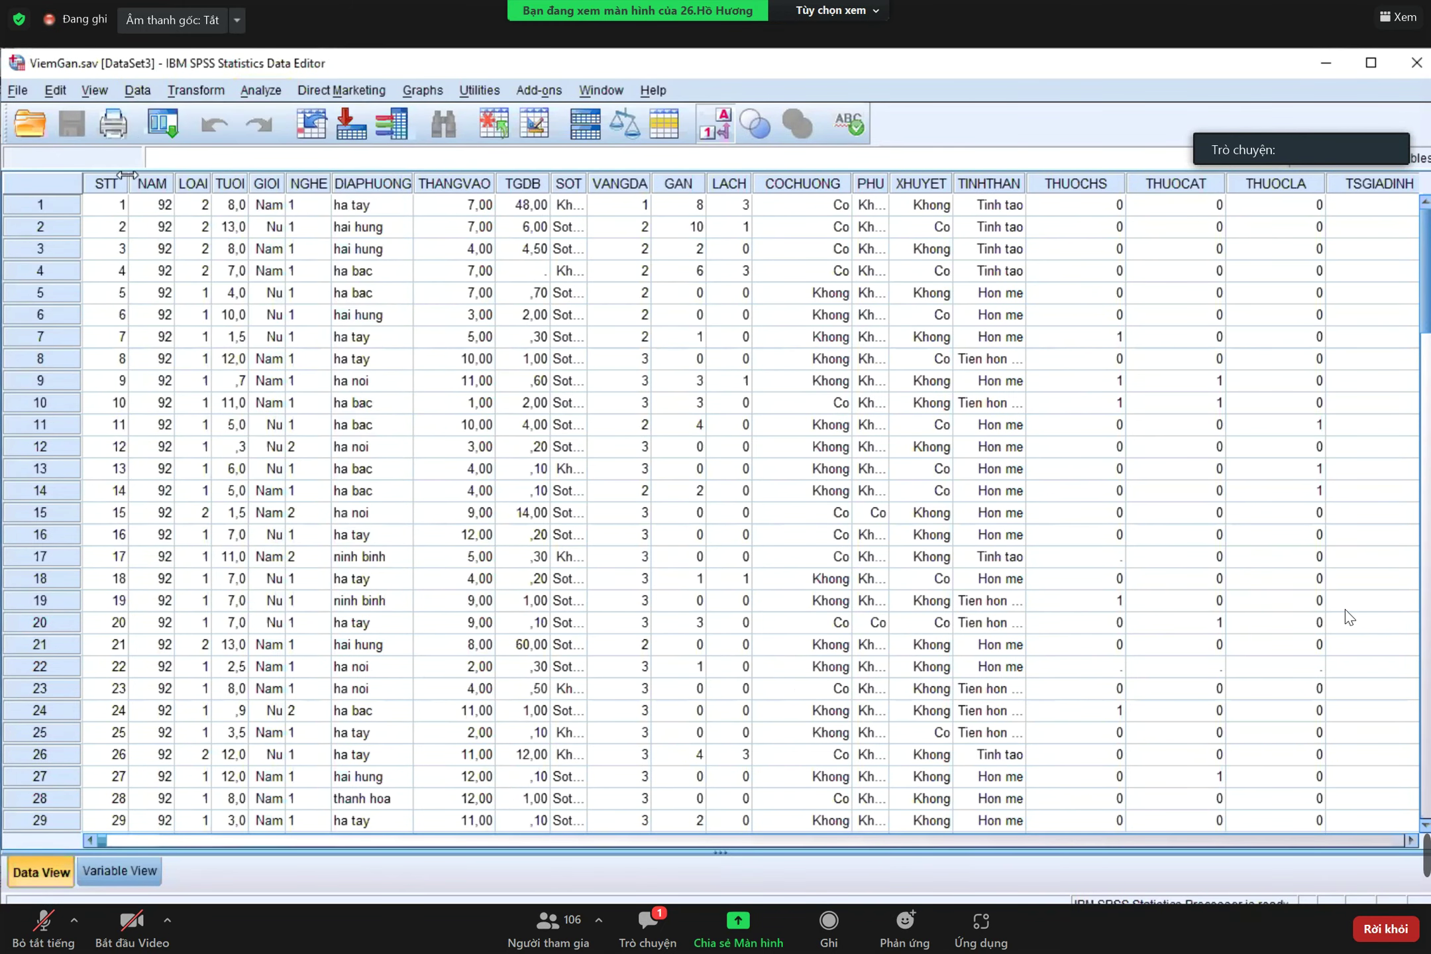
pyautogui.click(143, 92)
pyautogui.click(194, 575)
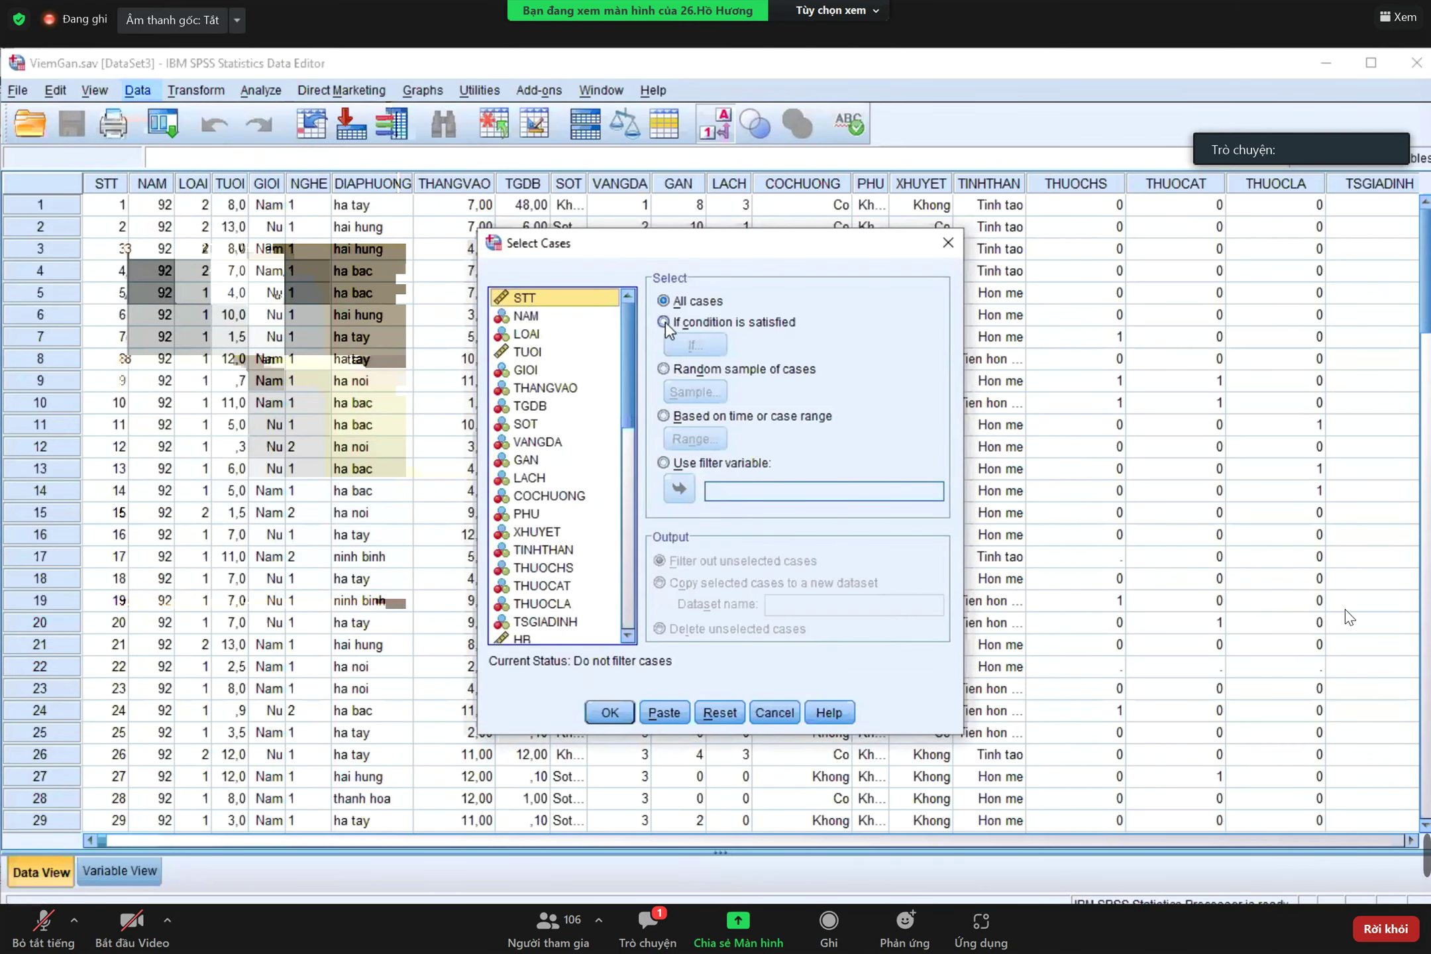
pyautogui.click(663, 322)
pyautogui.click(689, 346)
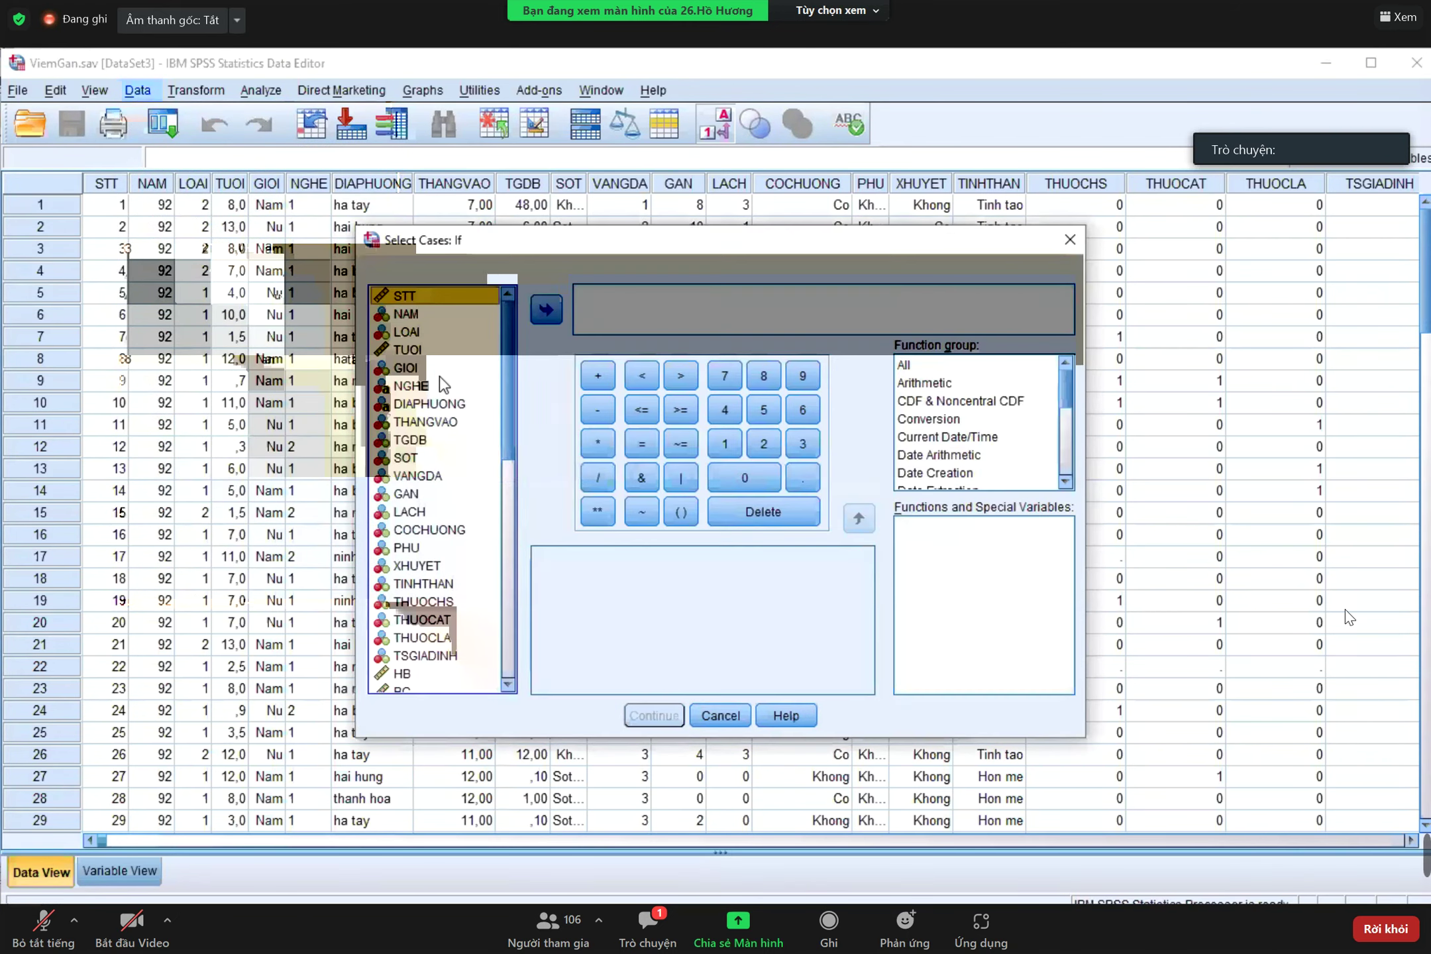
pyautogui.click(417, 368)
pyautogui.click(548, 309)
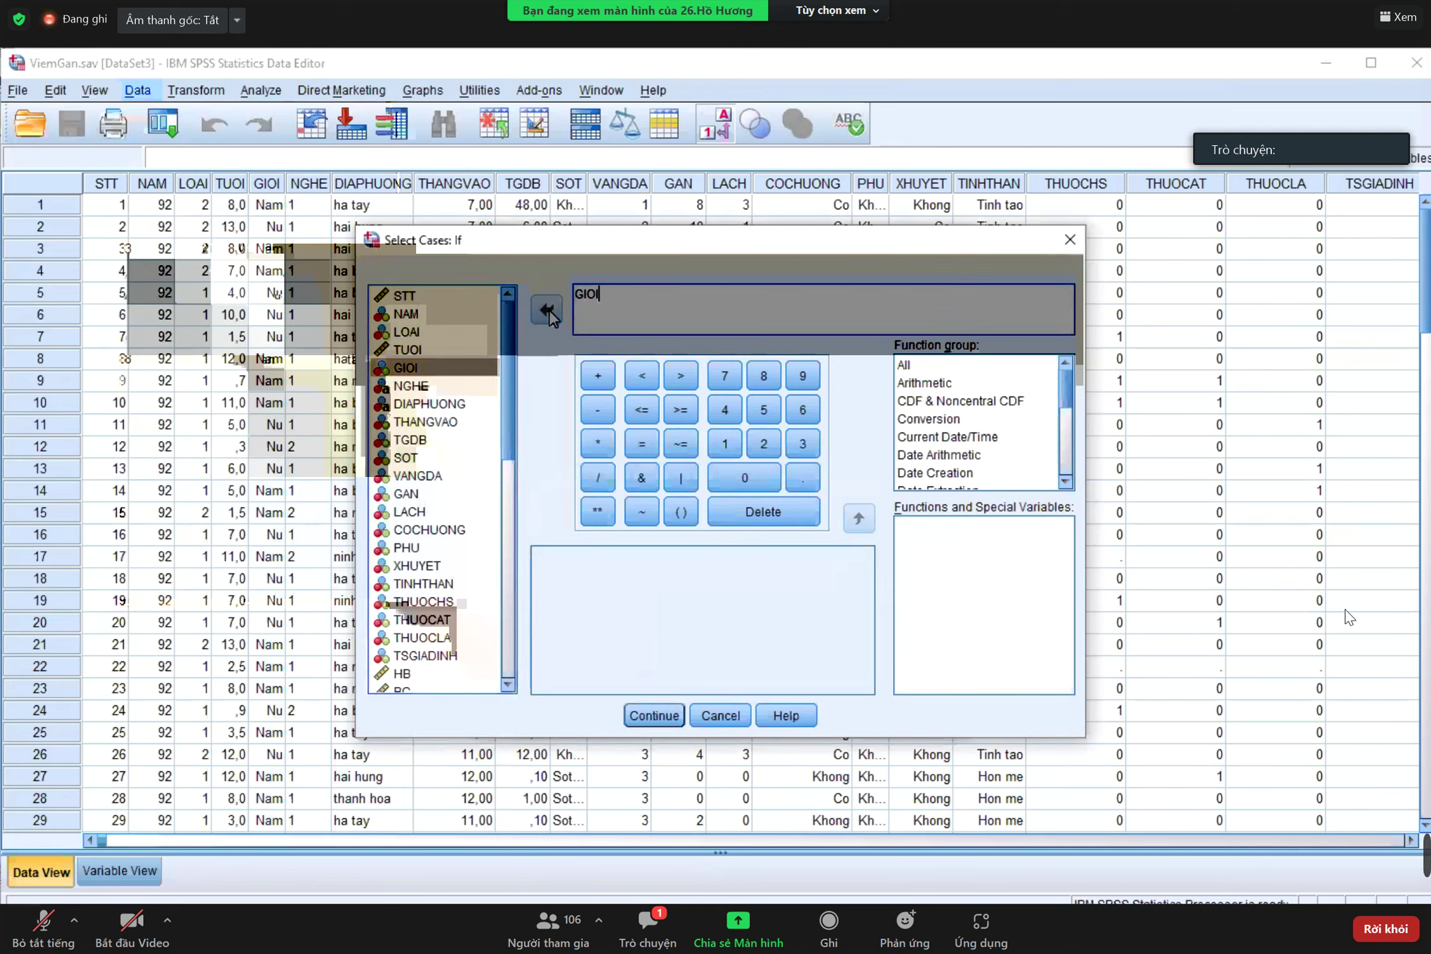
pyautogui.click(644, 445)
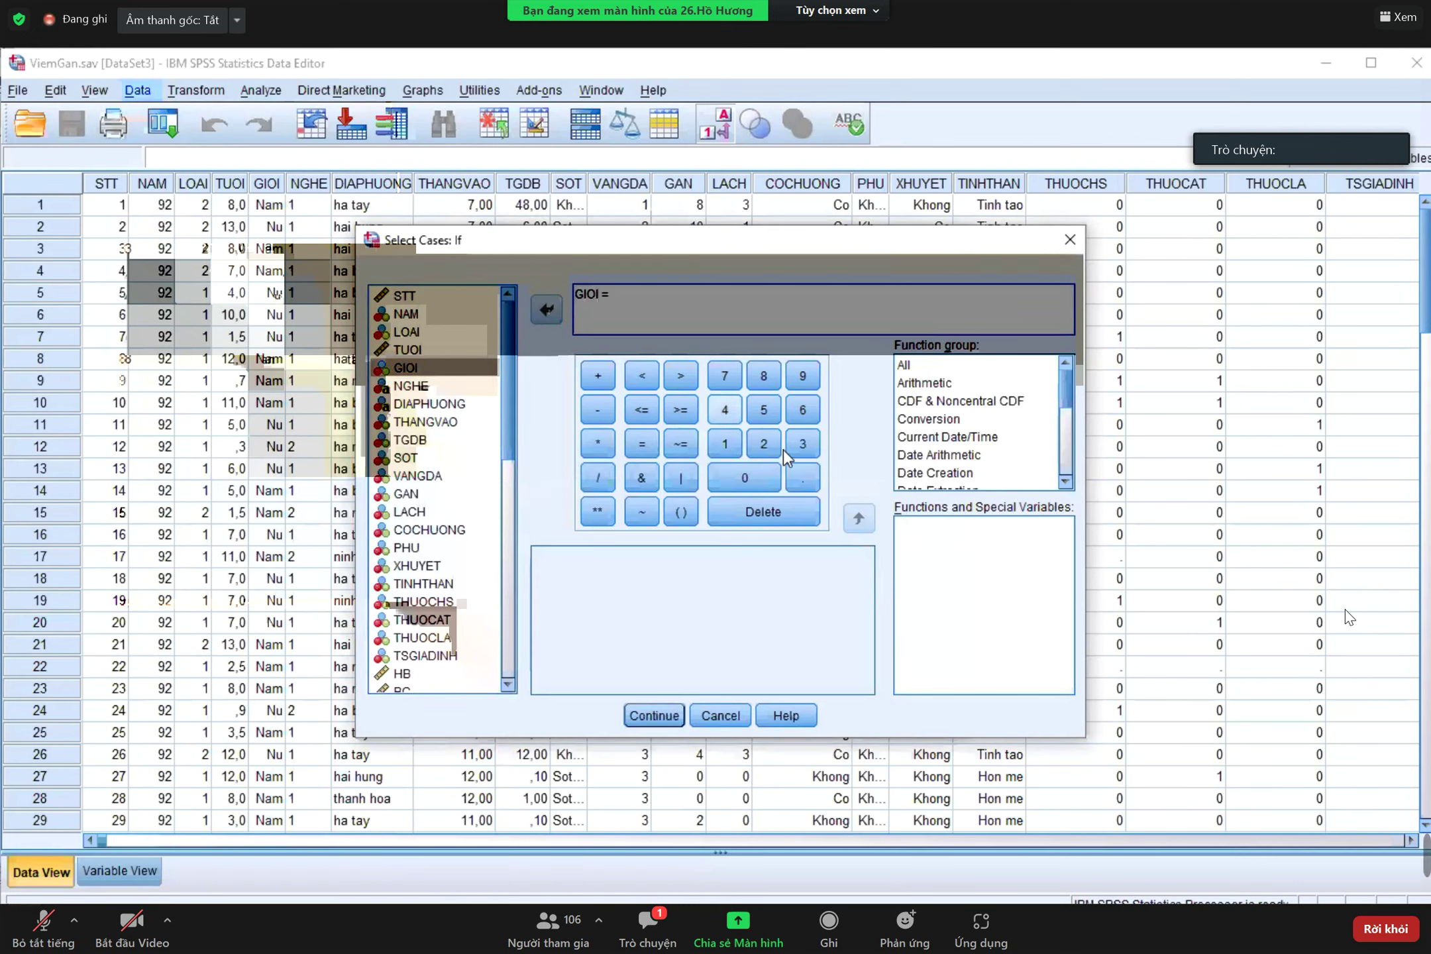
pyautogui.click(764, 443)
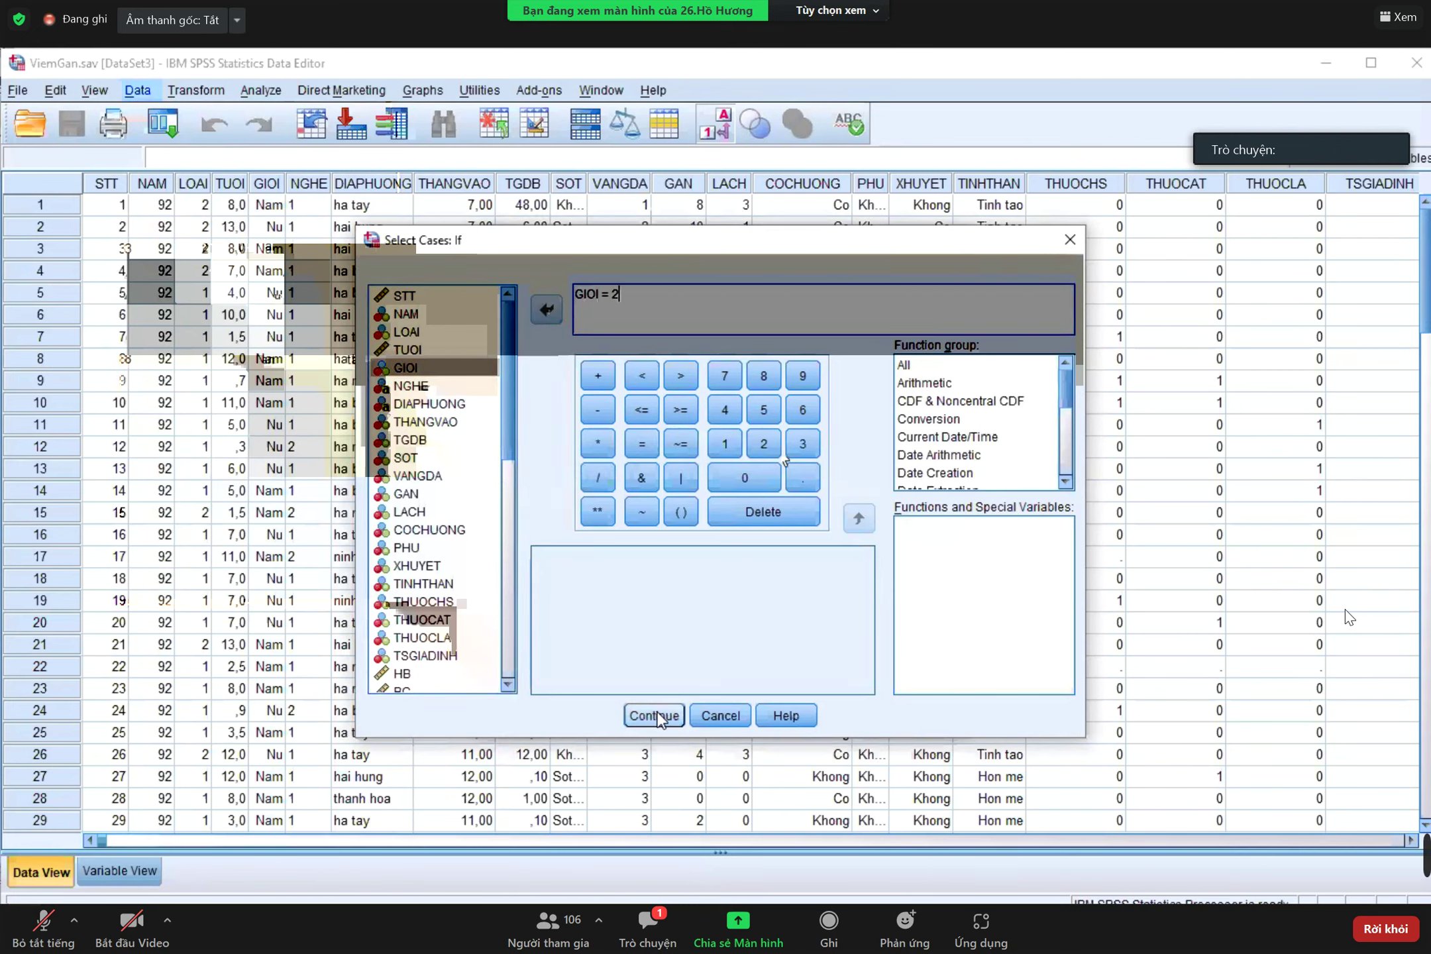
pyautogui.click(653, 715)
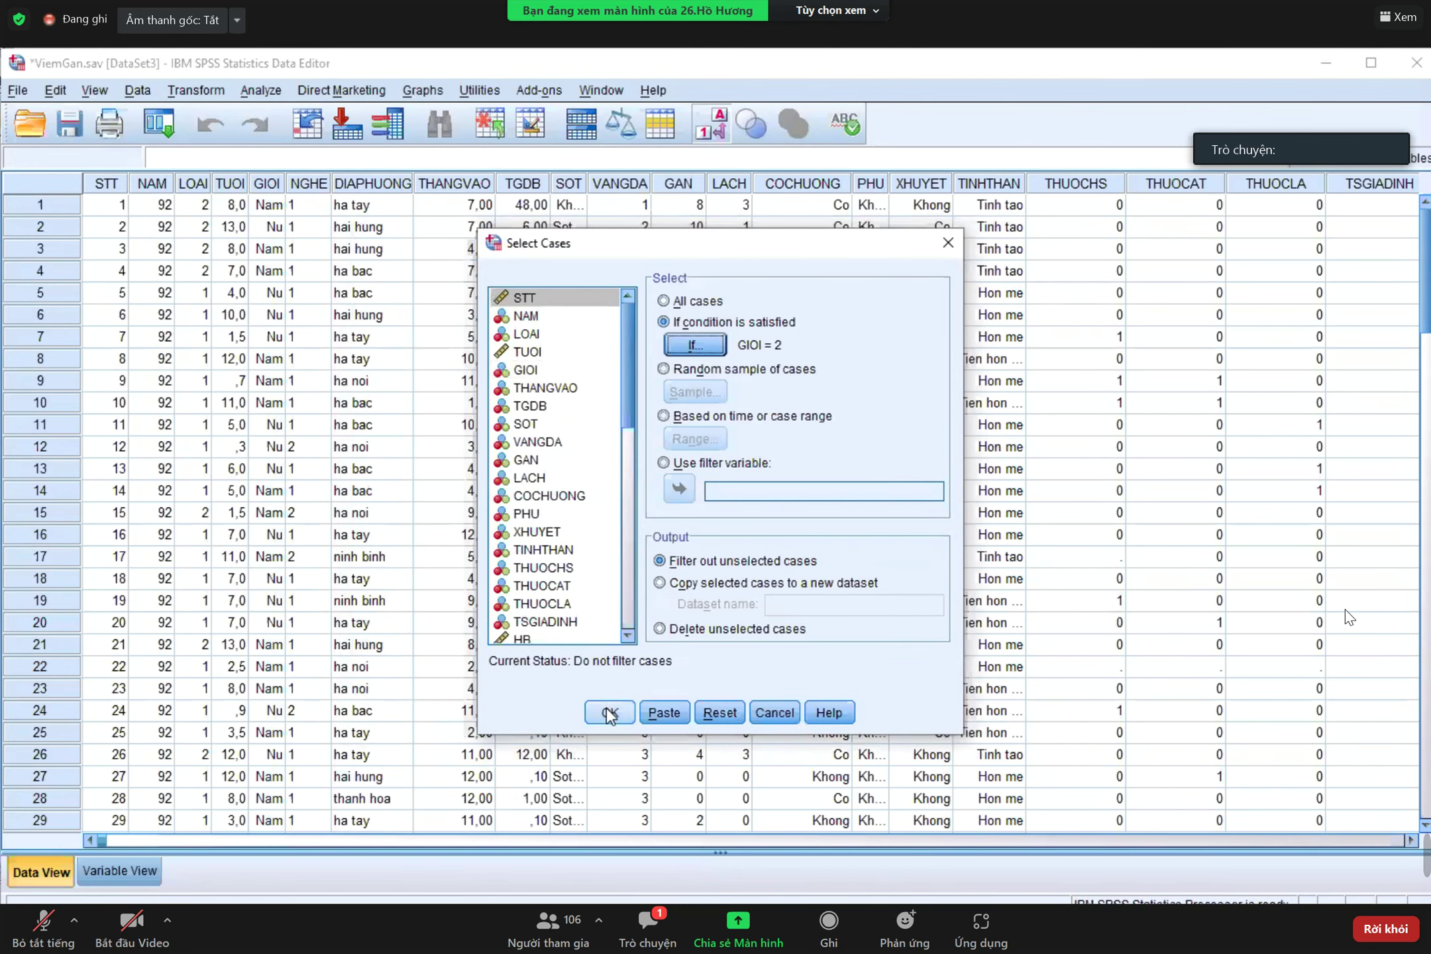
pyautogui.click(608, 712)
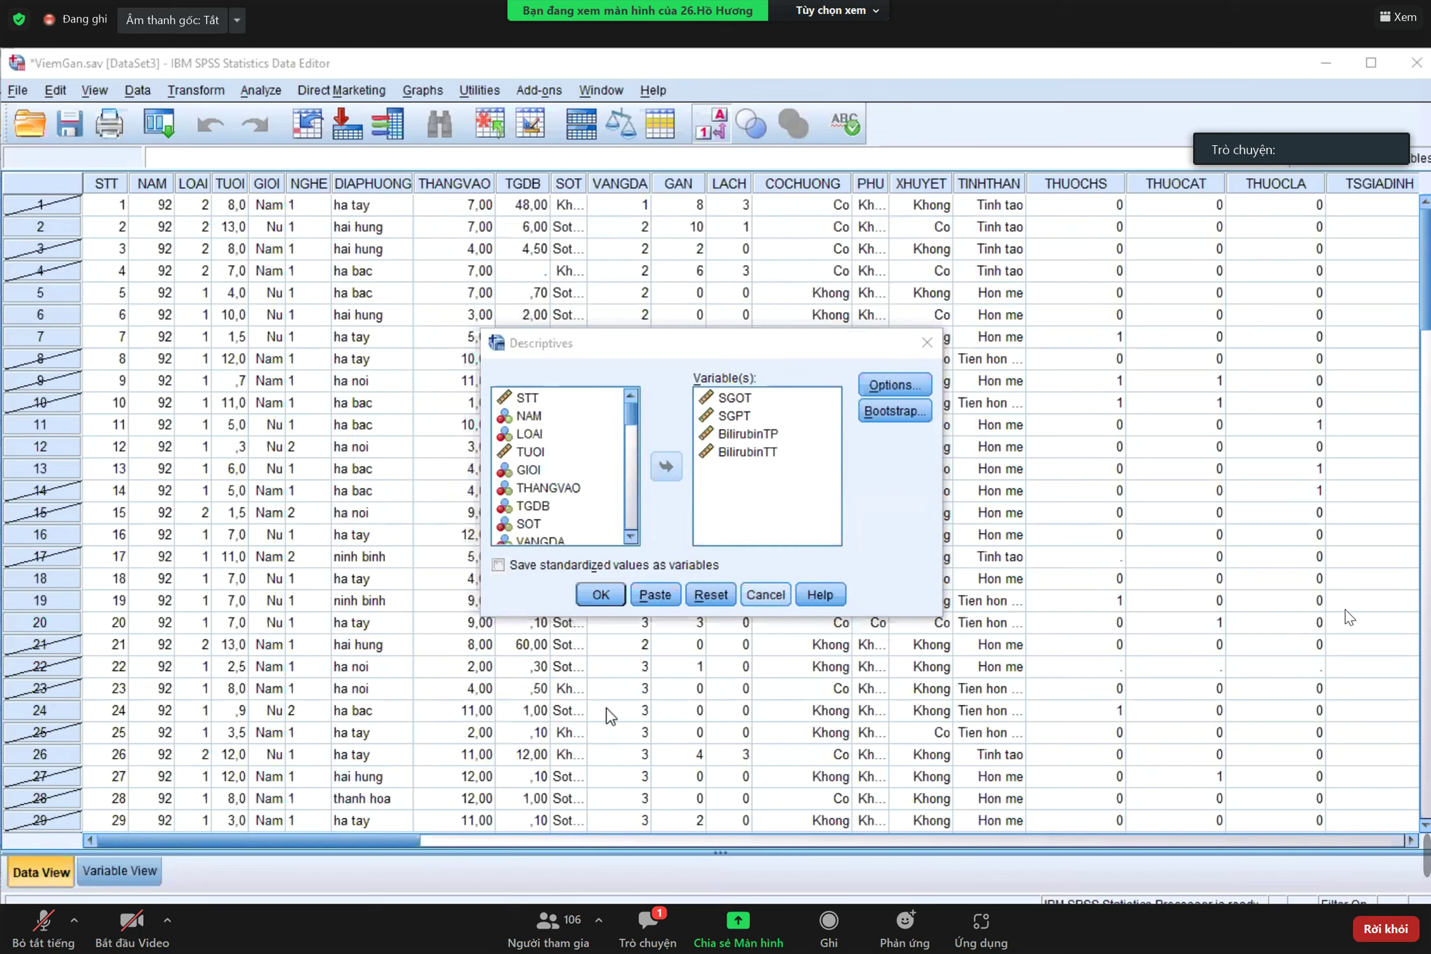
# - Run a Descriptives analysis of SGOT, SGPT, BilirubinTP and BilirubinTT and dismiss its dialog
pyautogui.press('Return')
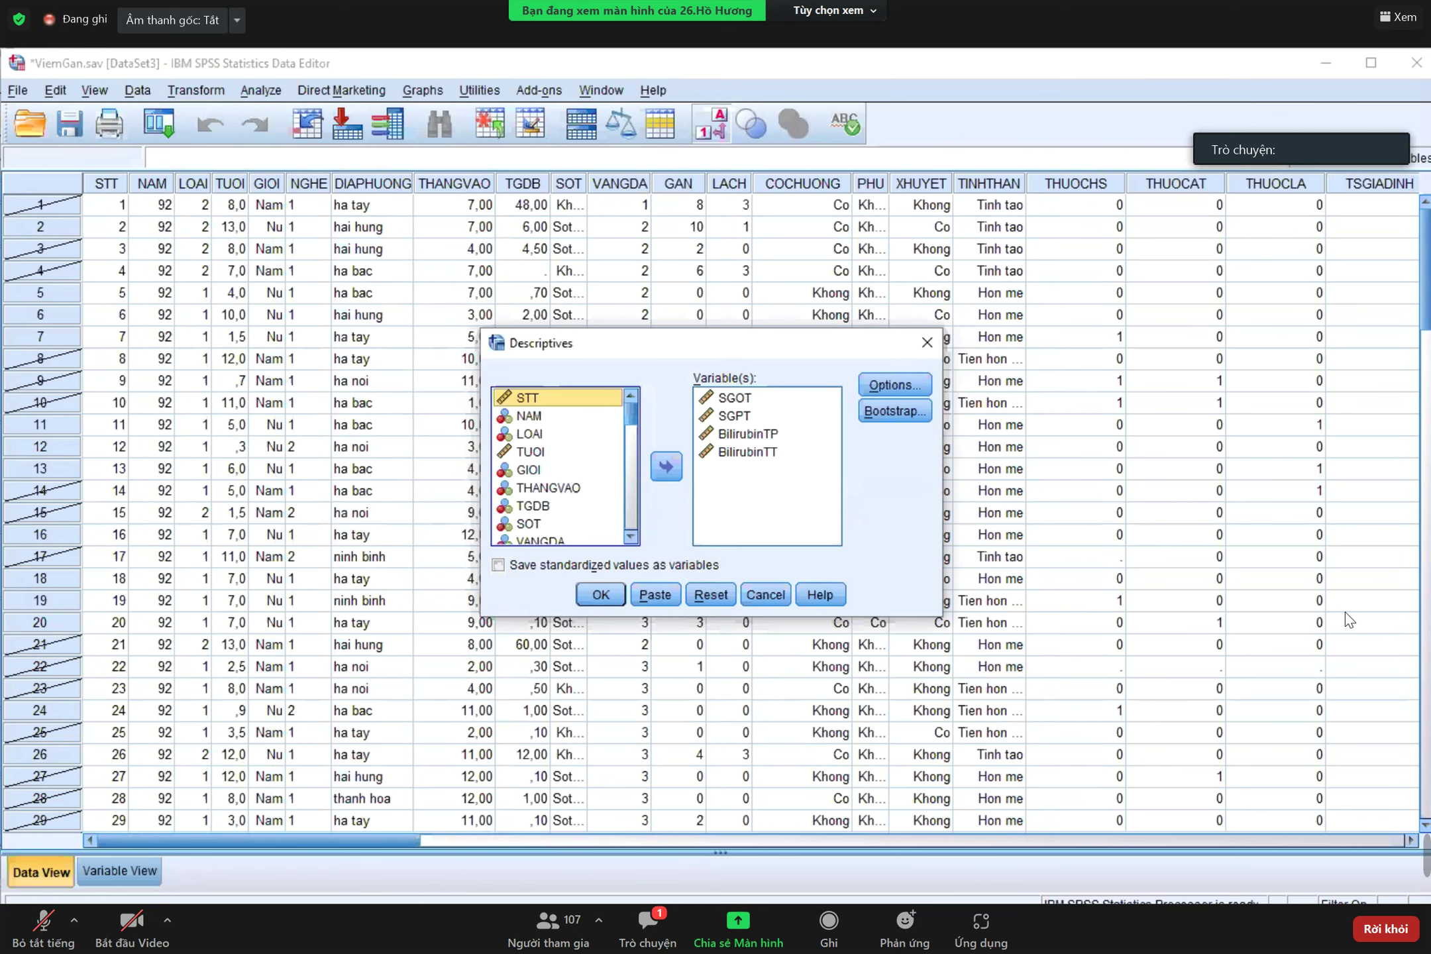
pyautogui.press('Escape')
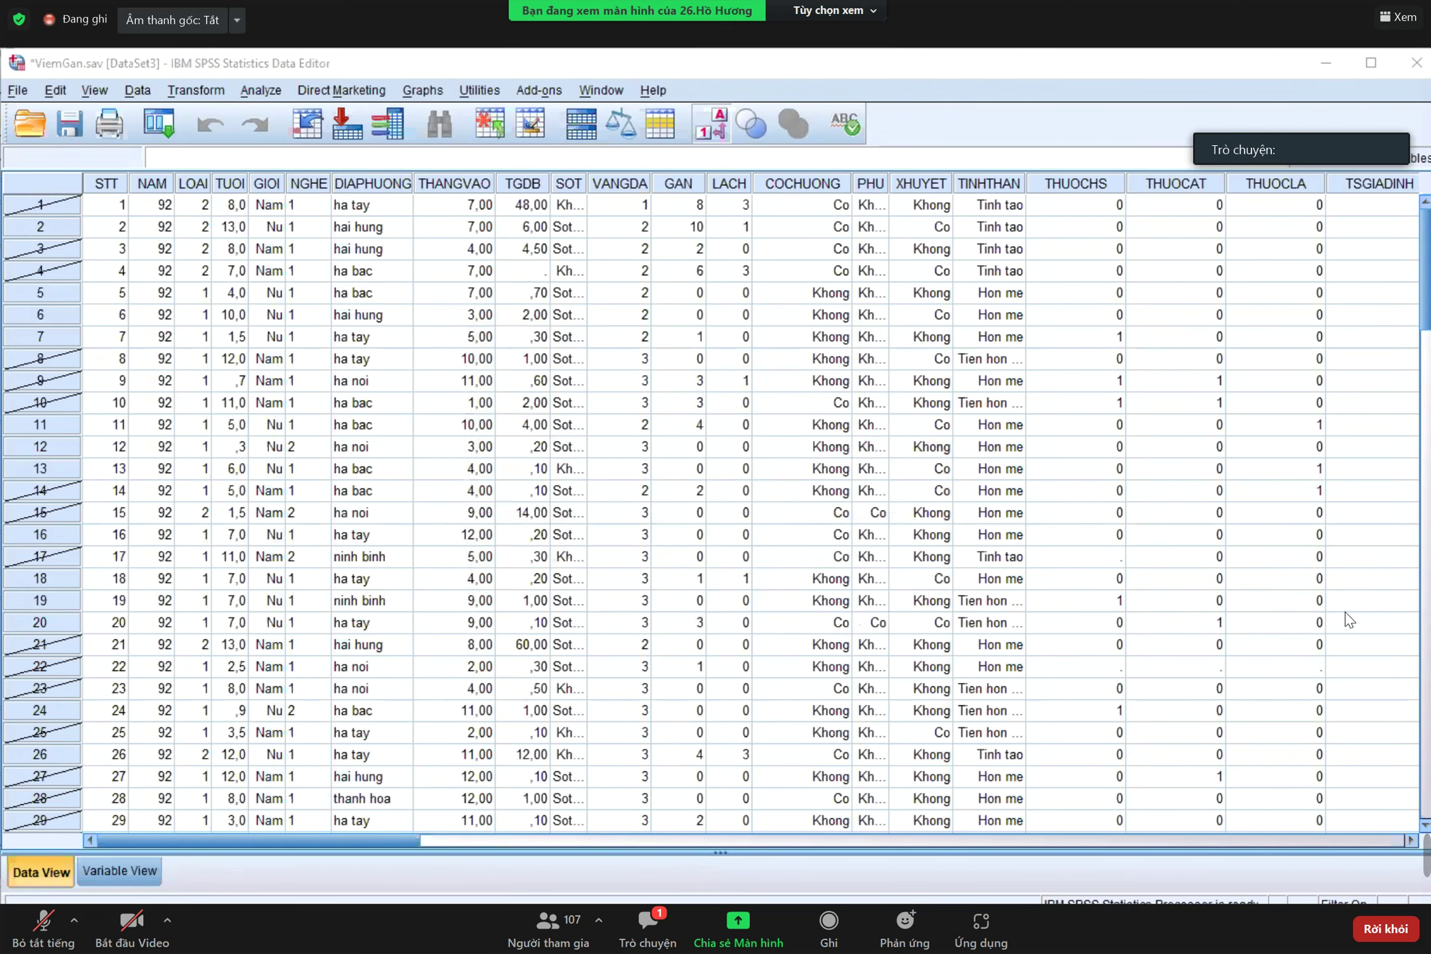
# - Set up a Frequencies analysis of SGOT, SGPT, BilirubinTT and BilirubinTP with mean, median, standard deviation, minimum and maximum
pyautogui.hotkey('alt', 'a')
pyautogui.press('e')
pyautogui.press('f')
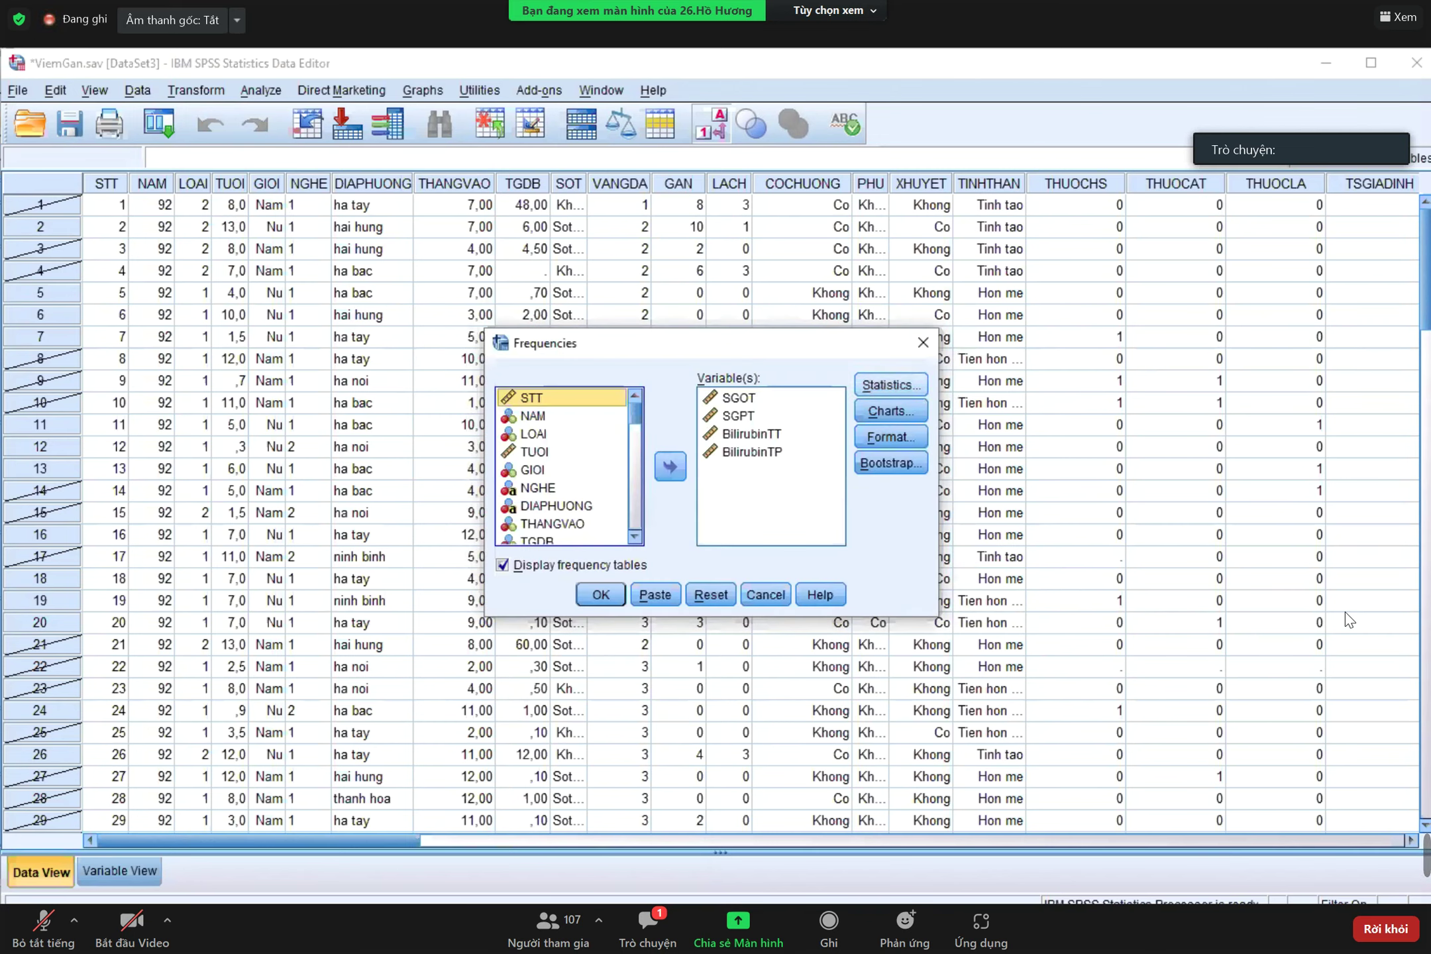
pyautogui.hotkey('alt', 's')
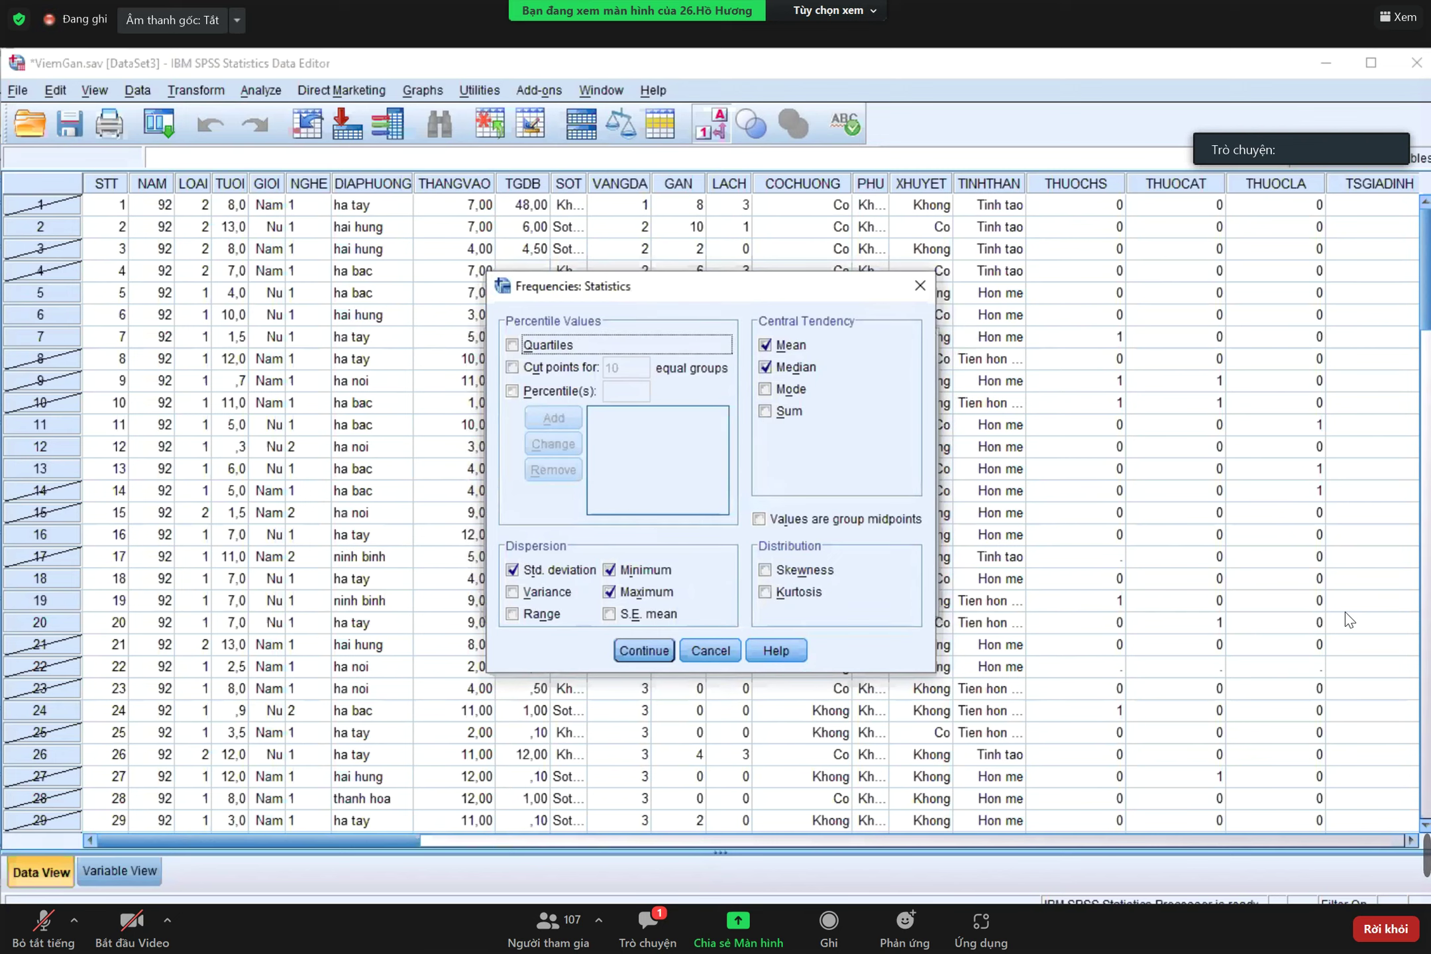
pyautogui.press('Return')
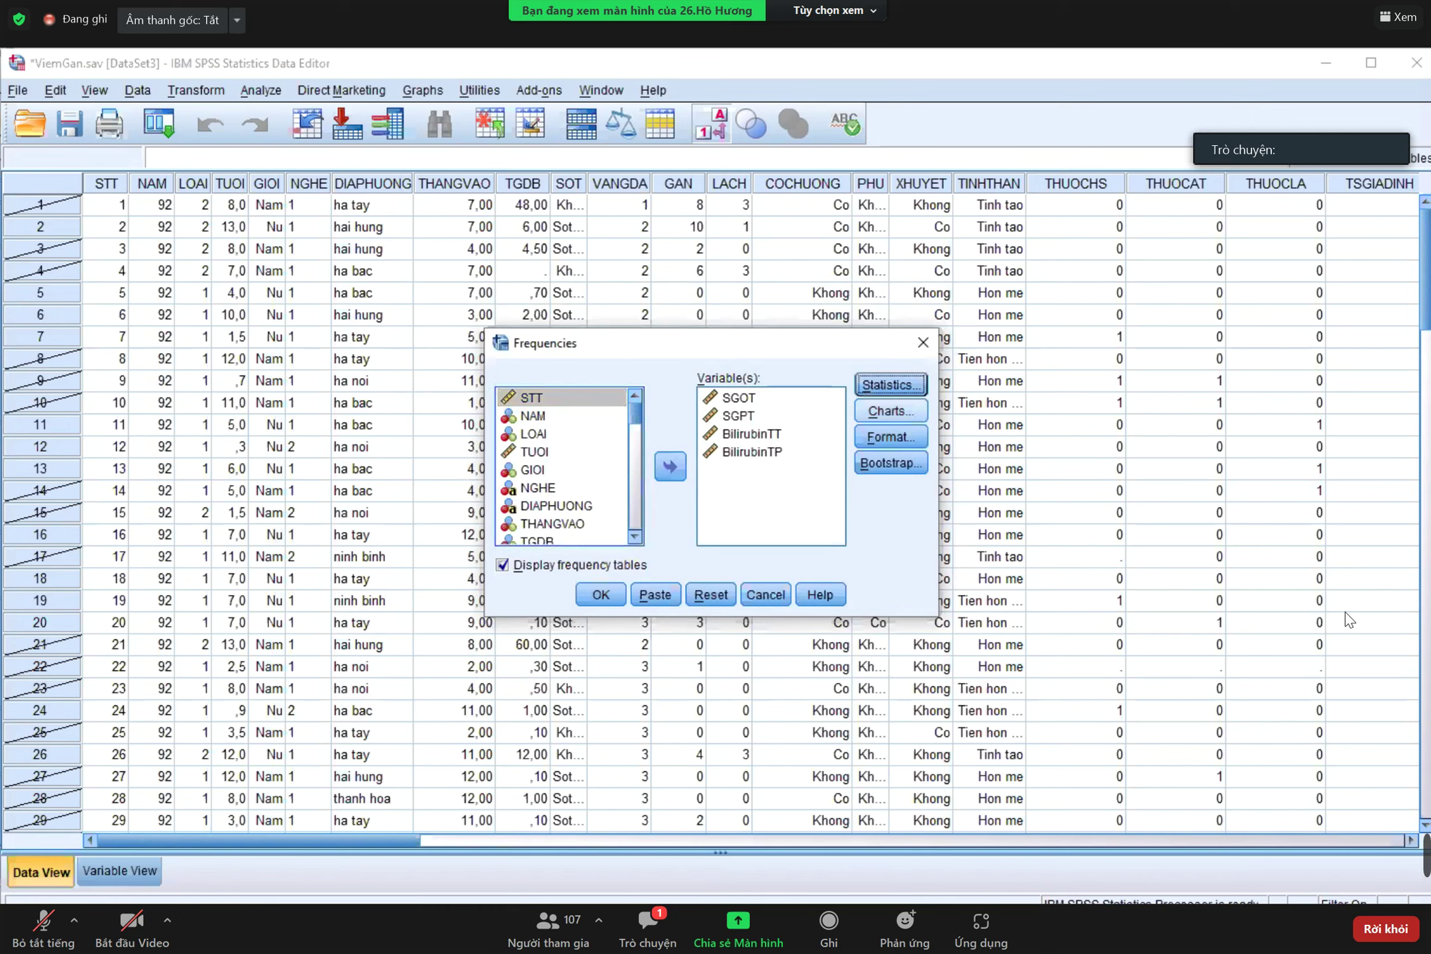
# - Add histograms with a normal curve to the Frequencies analysis and run it
pyautogui.hotkey('alt', 'c')
pyautogui.hotkey('alt', 'h')
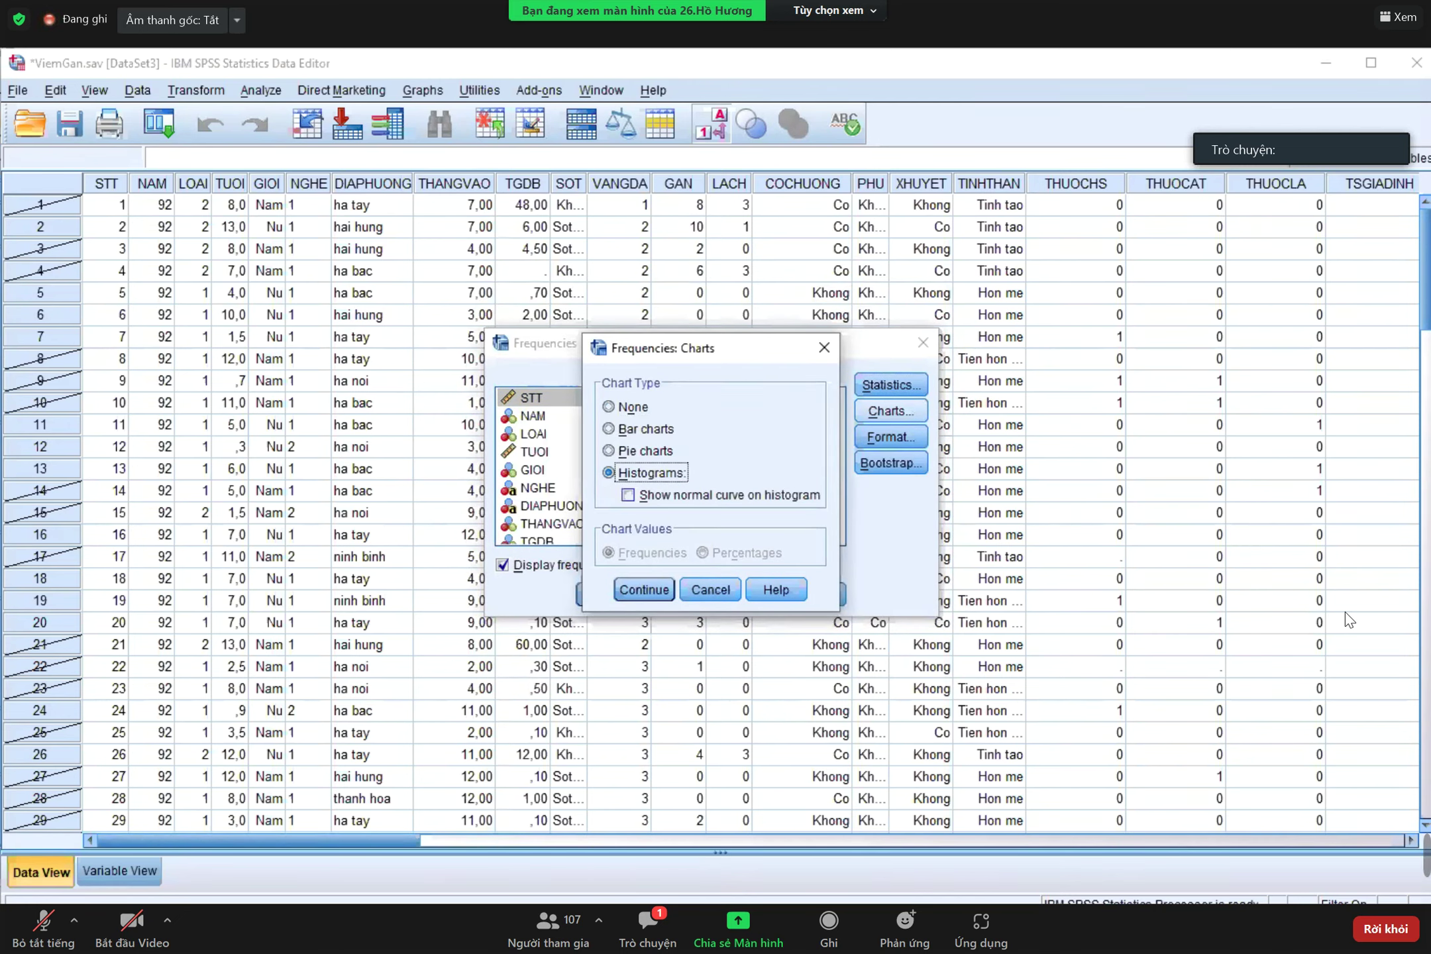
pyautogui.hotkey('alt', 's')
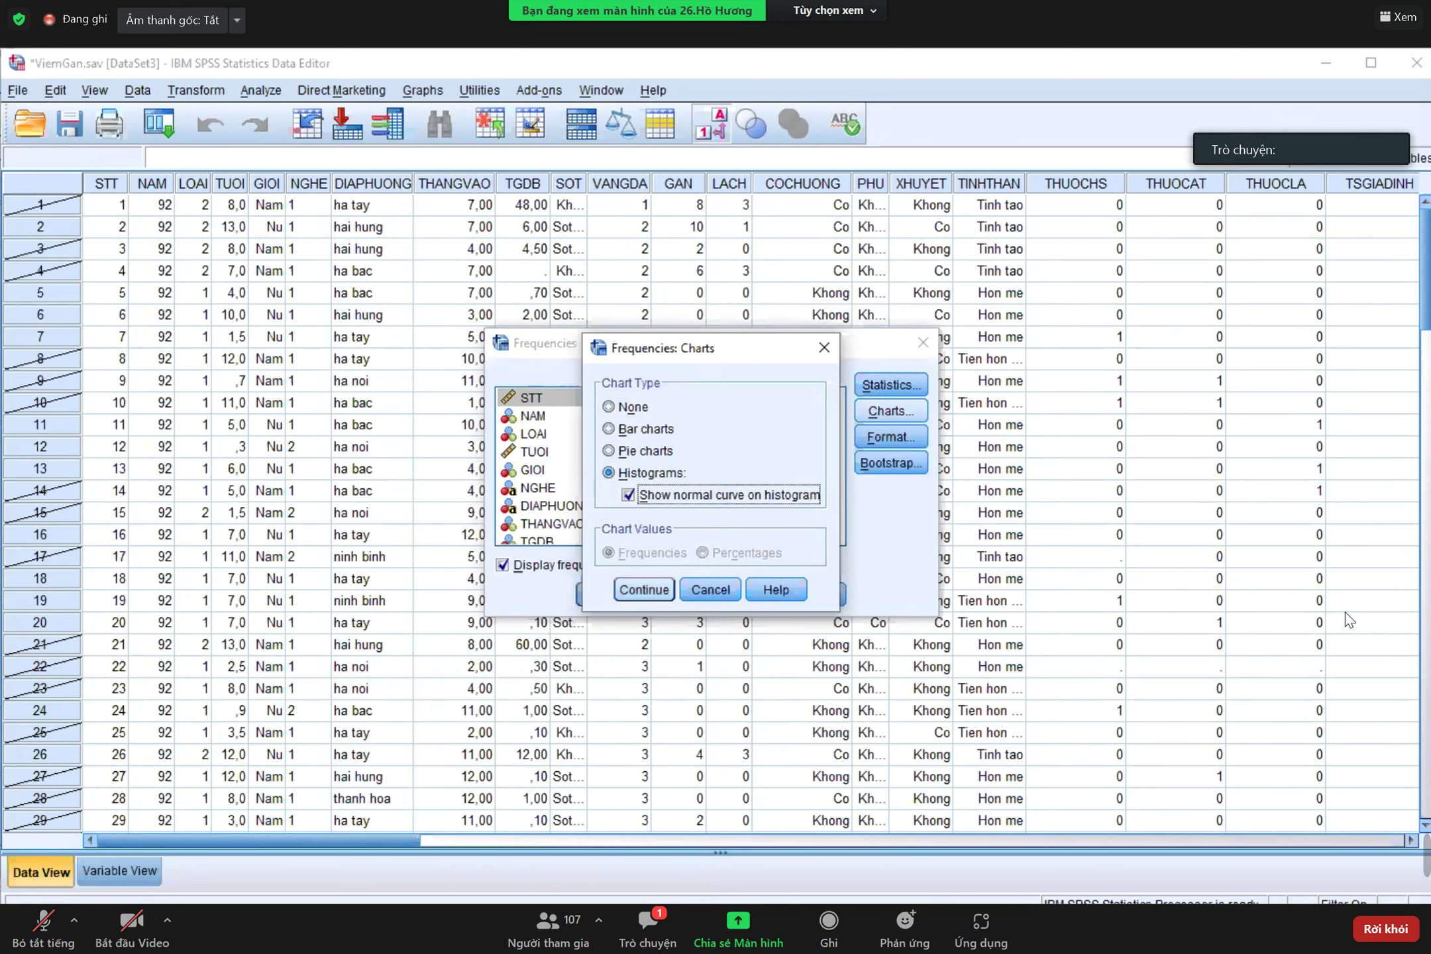
pyautogui.press('Return')
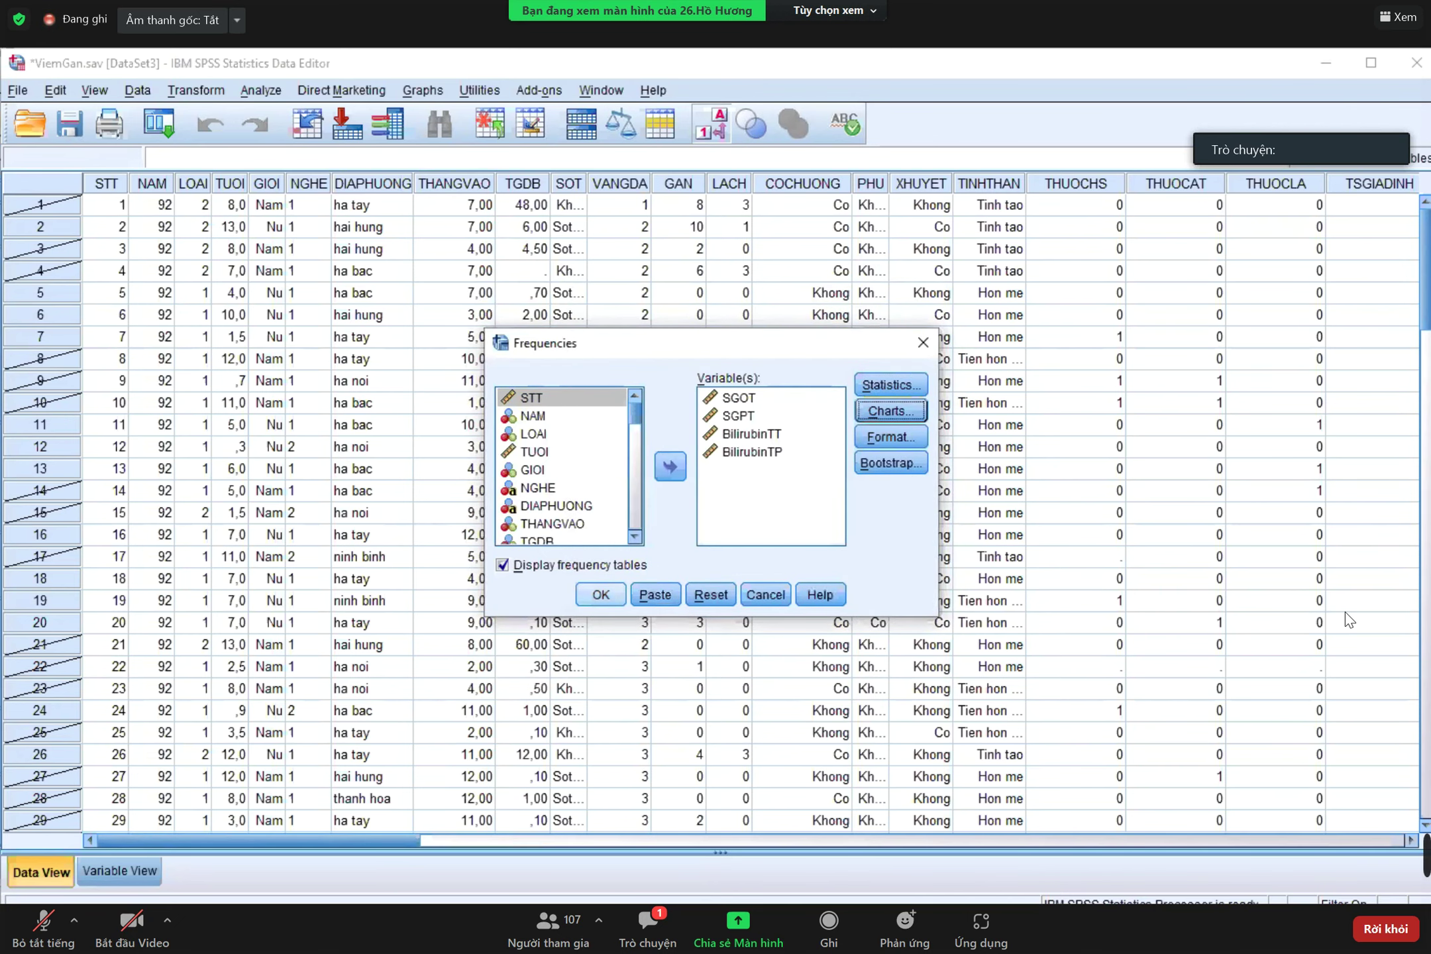
pyautogui.press('Return')
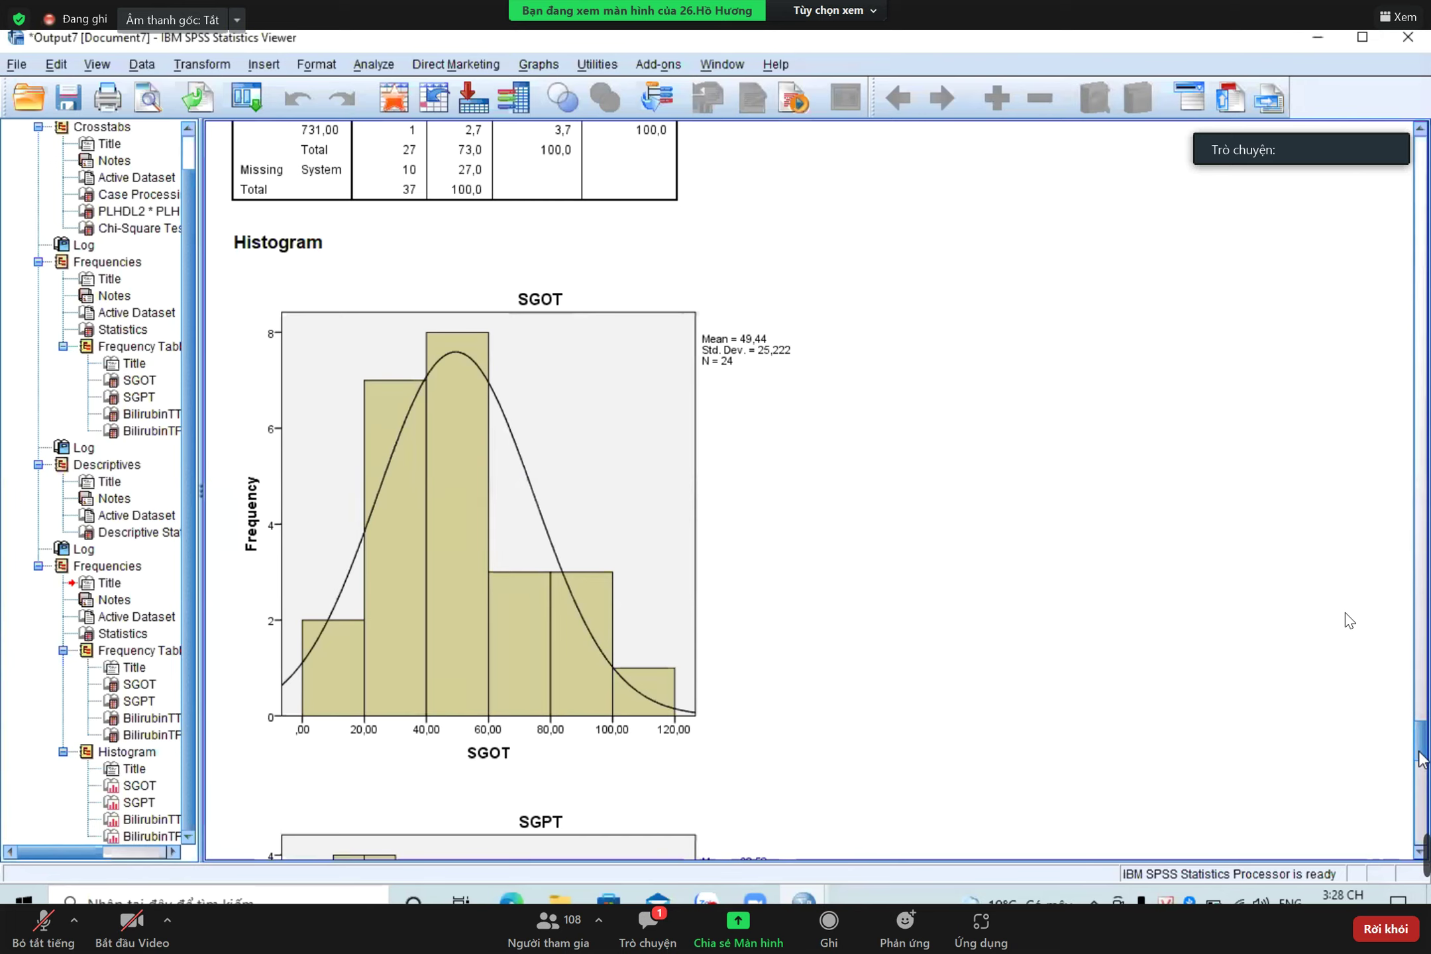
# - Examine the SGOT histogram and the frequency tables for BilirubinTP and SGOT in the output
pyautogui.moveTo(1421, 755)
pyautogui.mouseDown()
pyautogui.moveTo(1423, 707)
pyautogui.moveTo(1425, 752)
pyautogui.mouseUp()
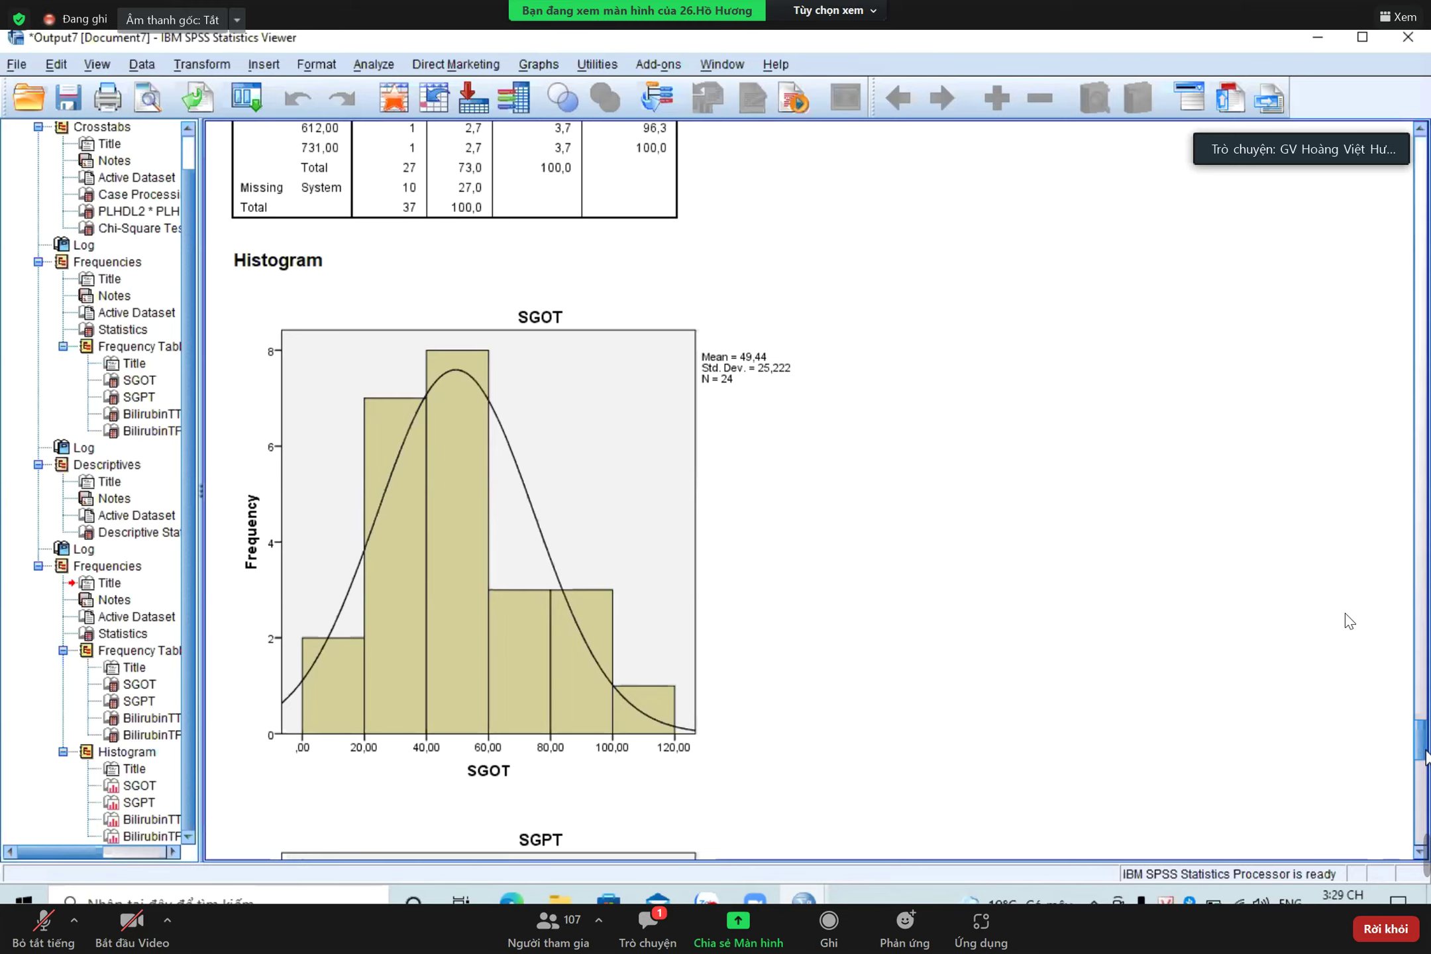
pyautogui.scroll(1, 1422, 742)
pyautogui.moveTo(1422, 742); pyautogui.dragTo(1422, 702)
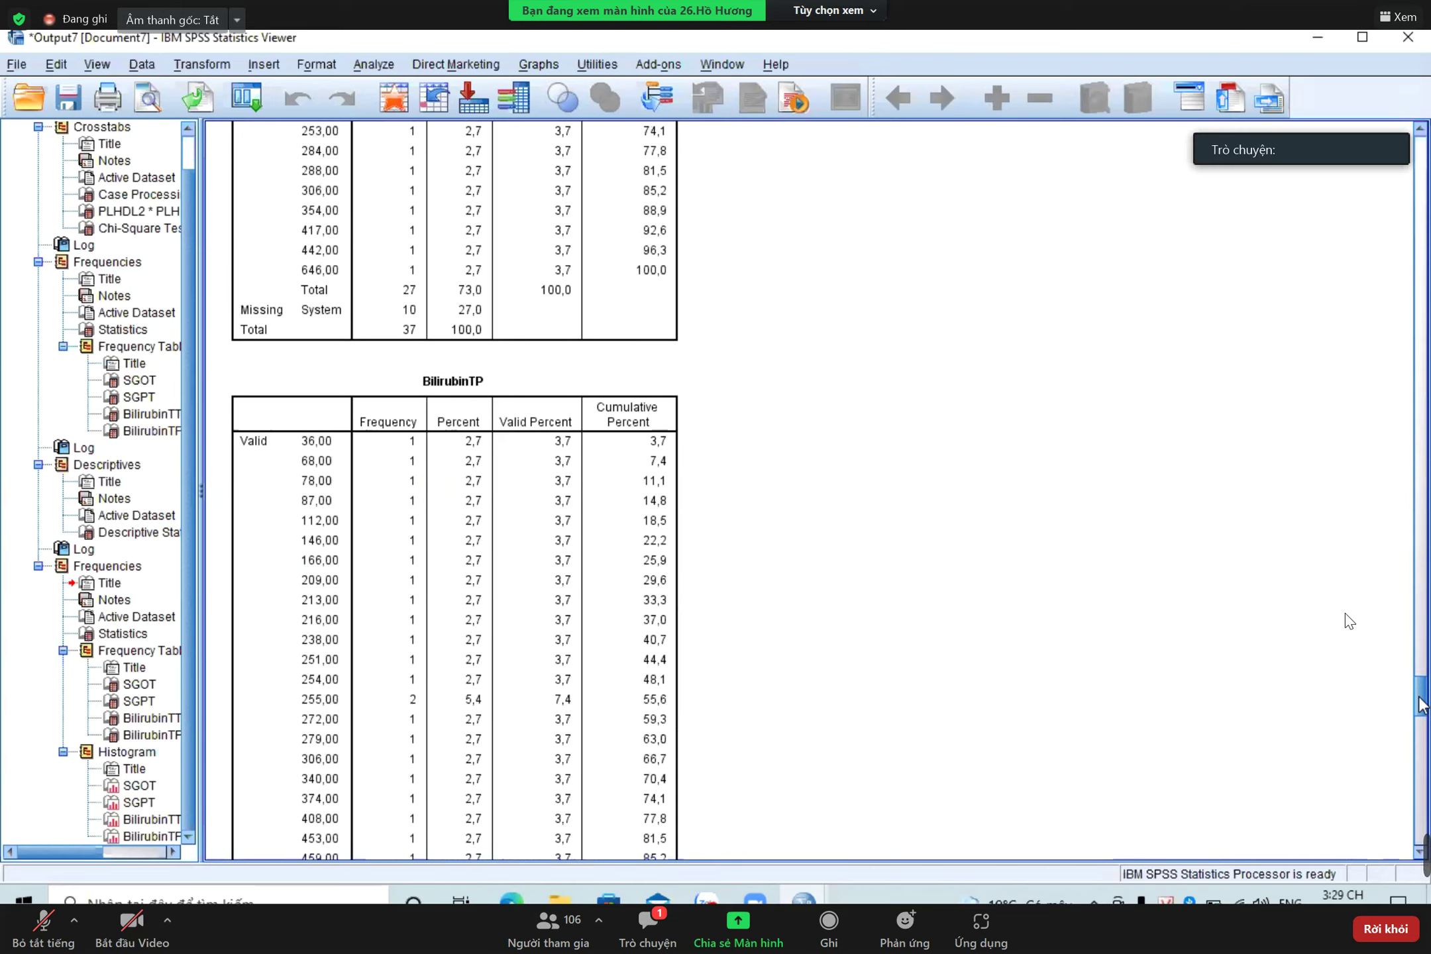
pyautogui.moveTo(1421, 703); pyautogui.dragTo(1422, 606)
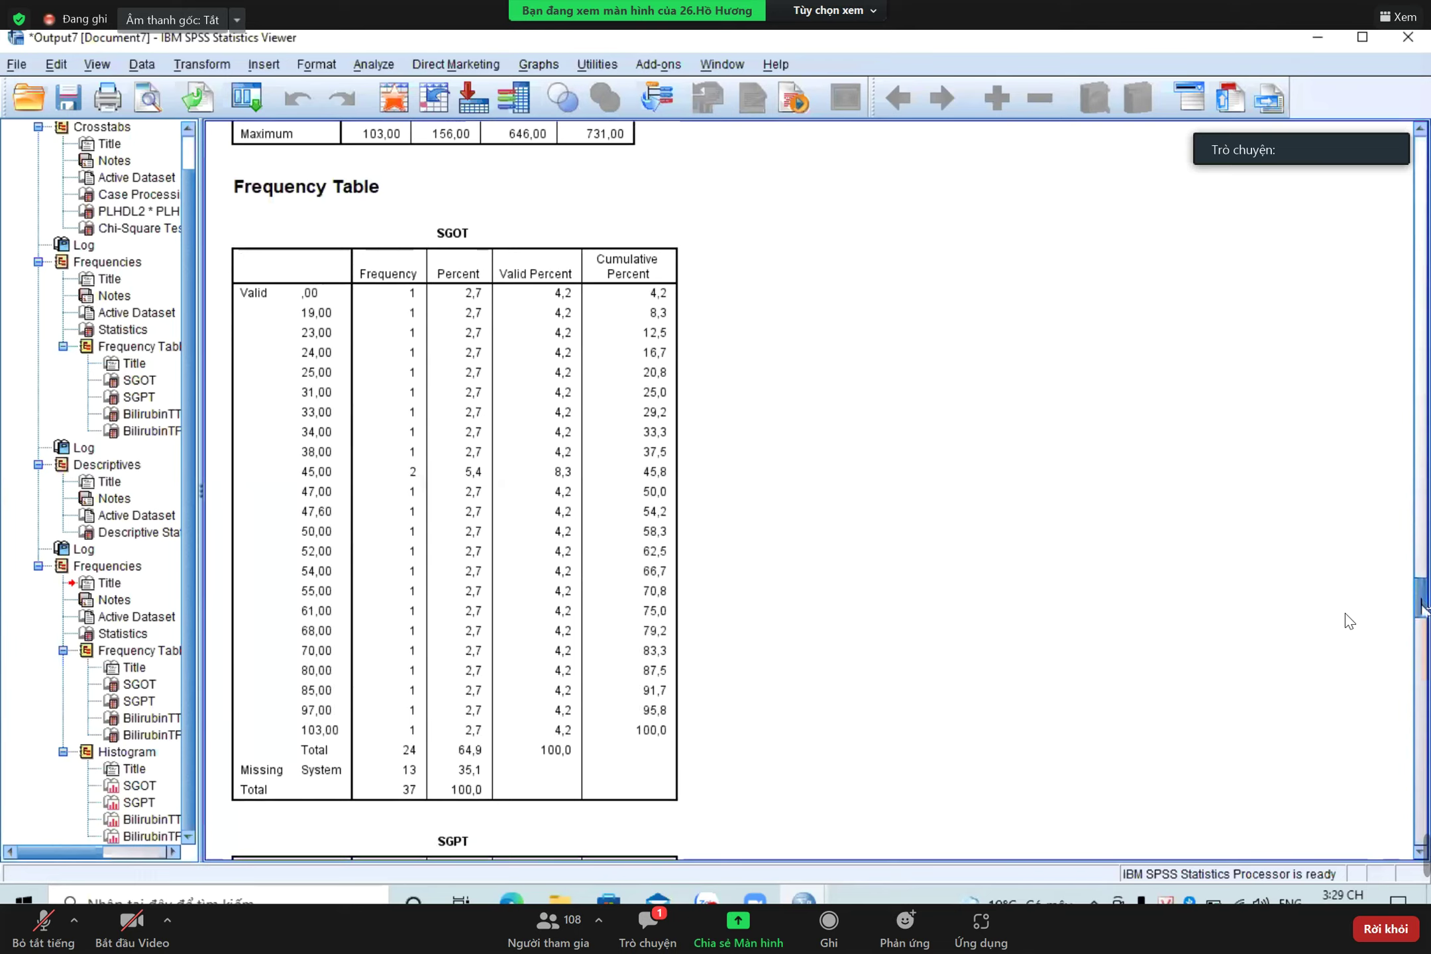
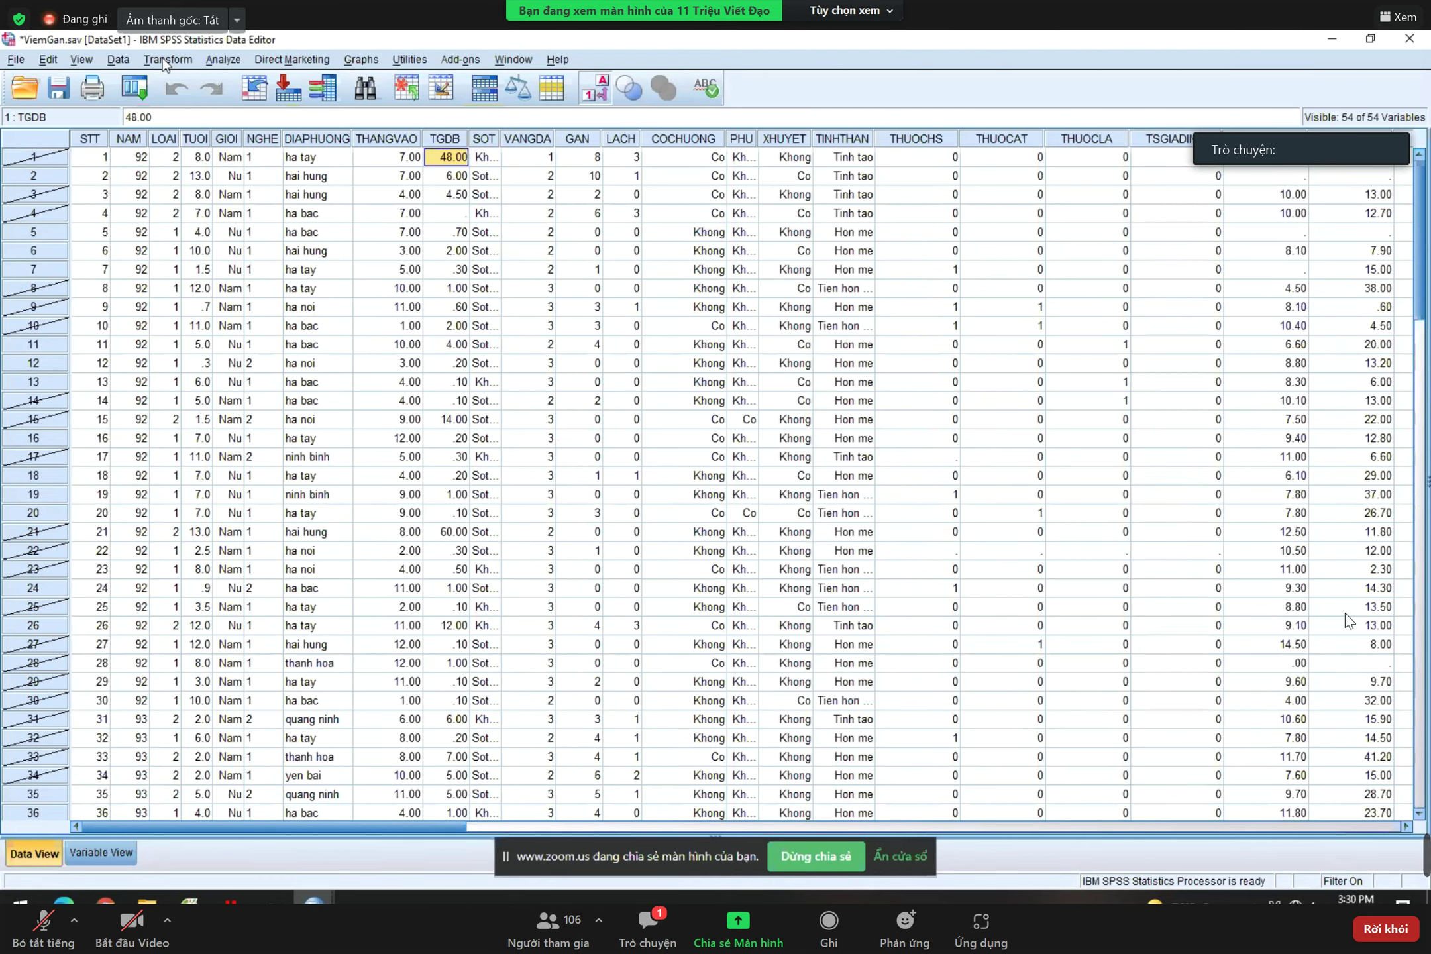
# - Set up Frequencies for SGOT, SGPT, BilirubinTP and BilirubinTT with quartiles, mean, standard deviation, variance, minimum and maximum
pyautogui.click(222, 60)
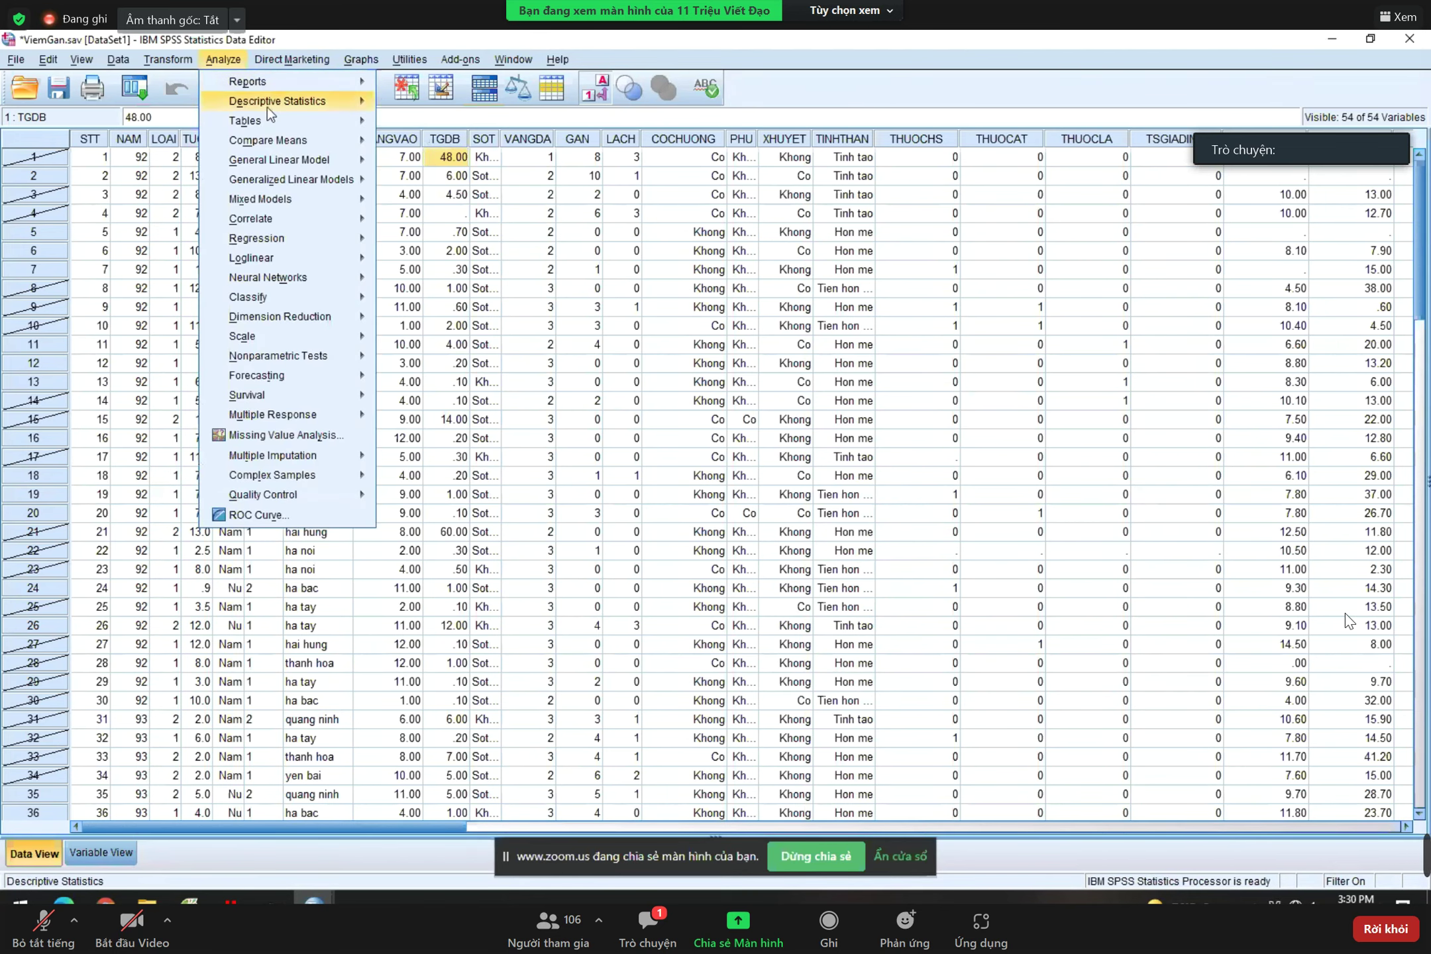
pyautogui.moveTo(266, 106)
pyautogui.click(424, 104)
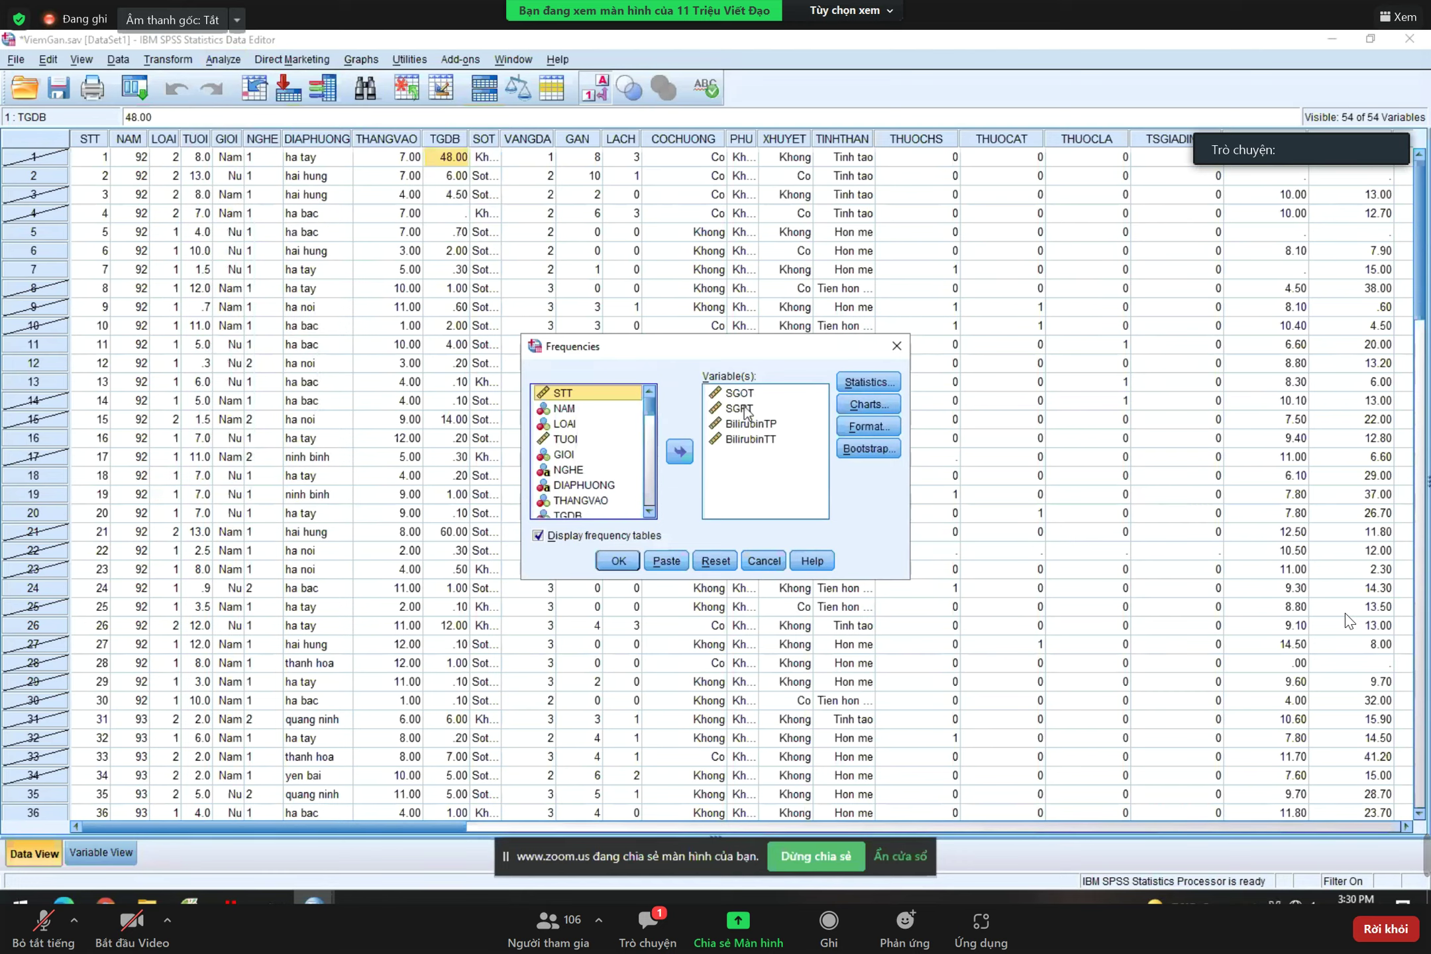
pyautogui.click(864, 382)
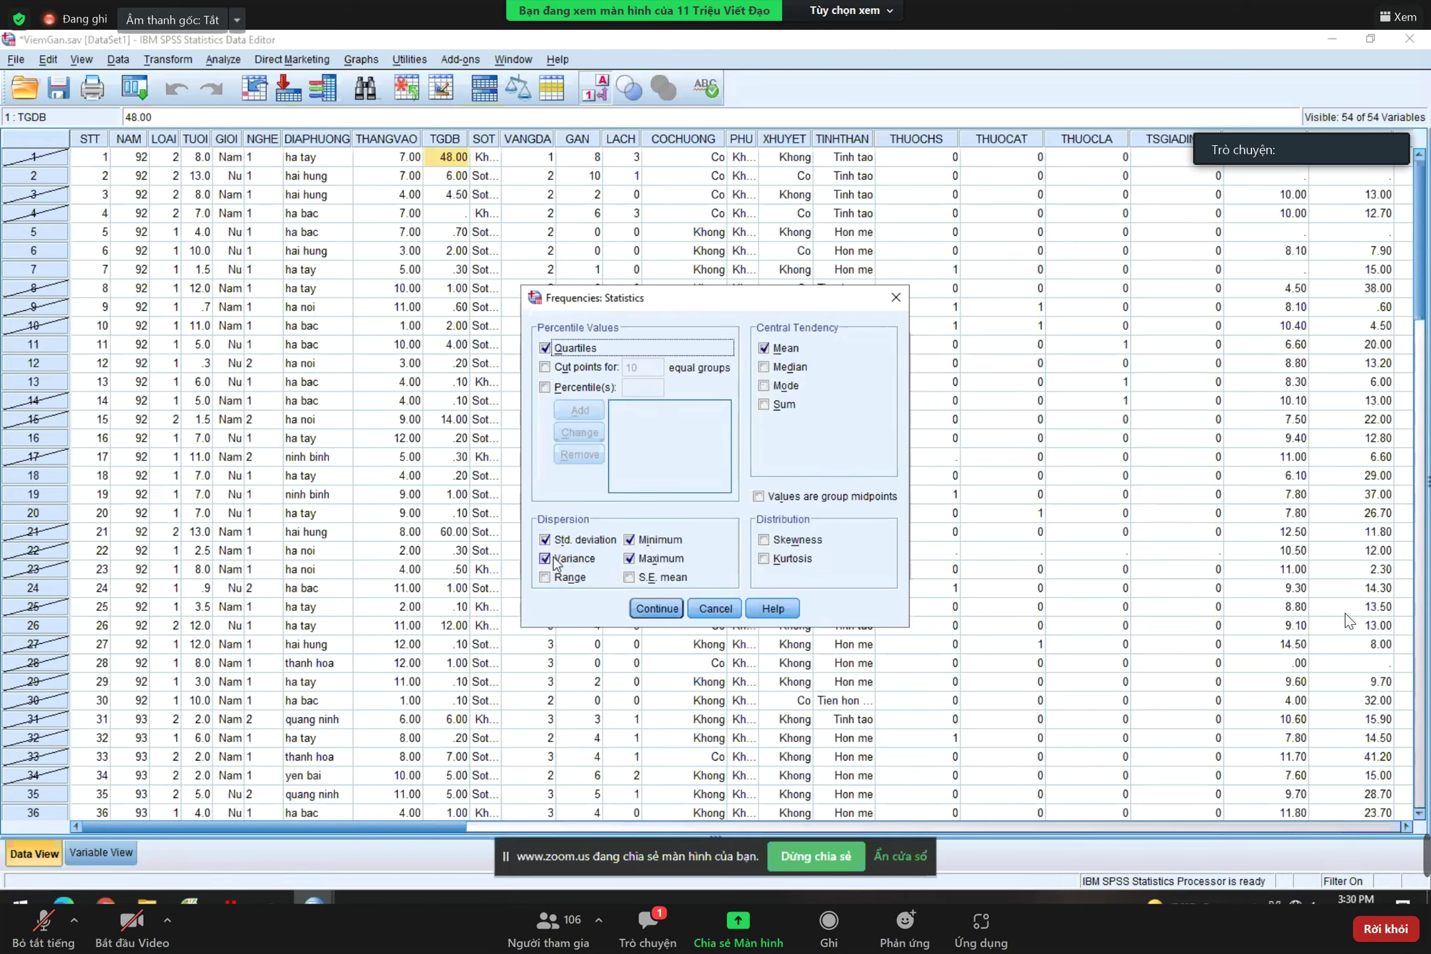
pyautogui.click(649, 608)
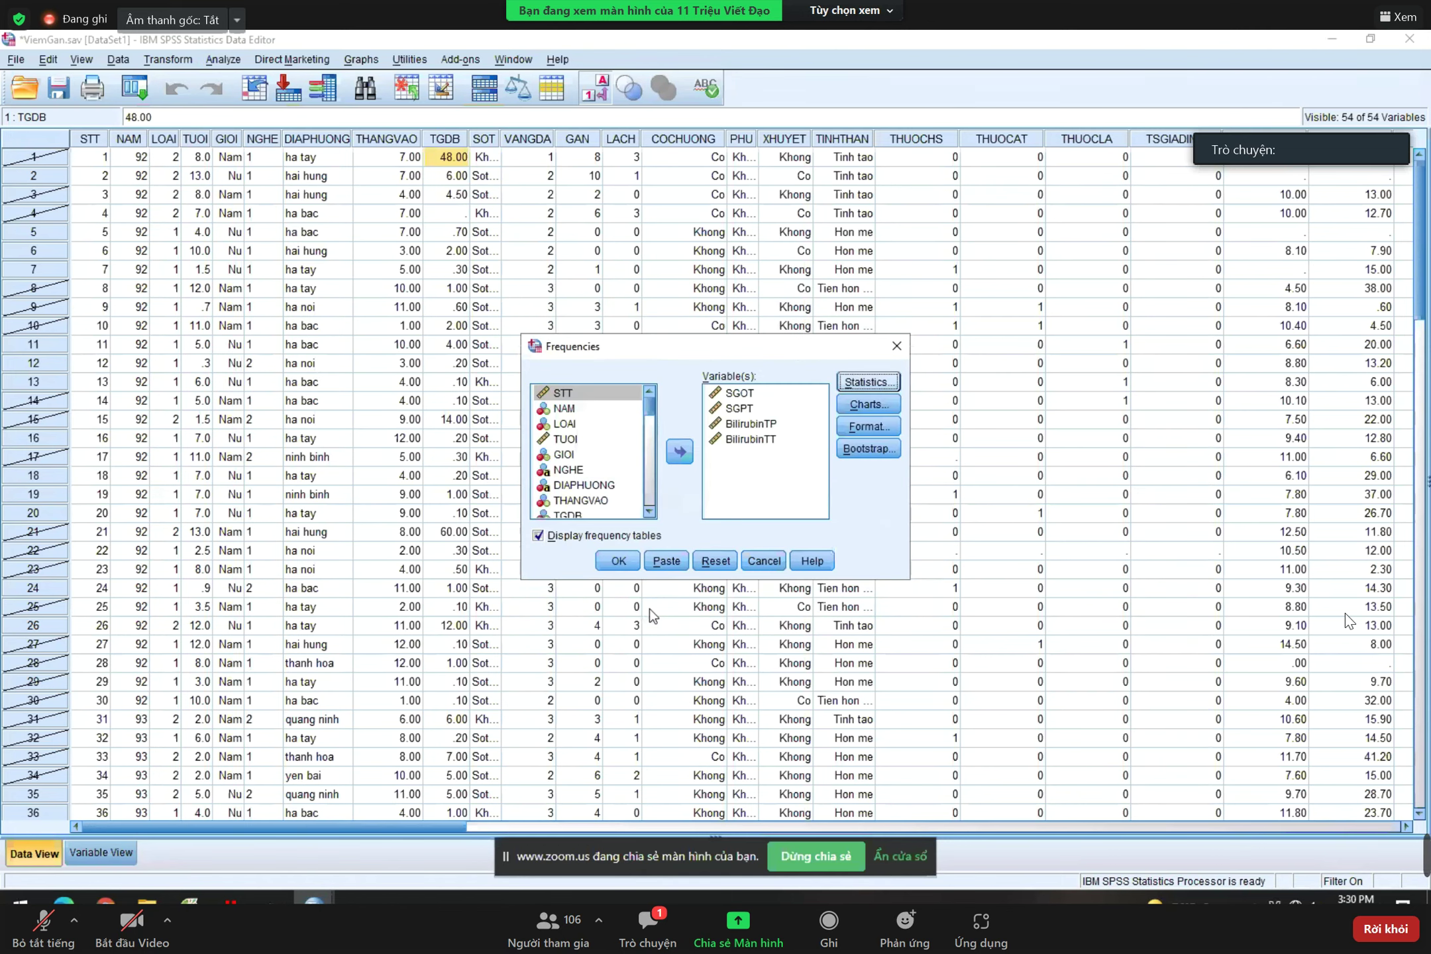
# - Run the Frequencies analysis of SGOT, SGPT, BilirubinTP and BilirubinTT and close its dialog
pyautogui.click(619, 561)
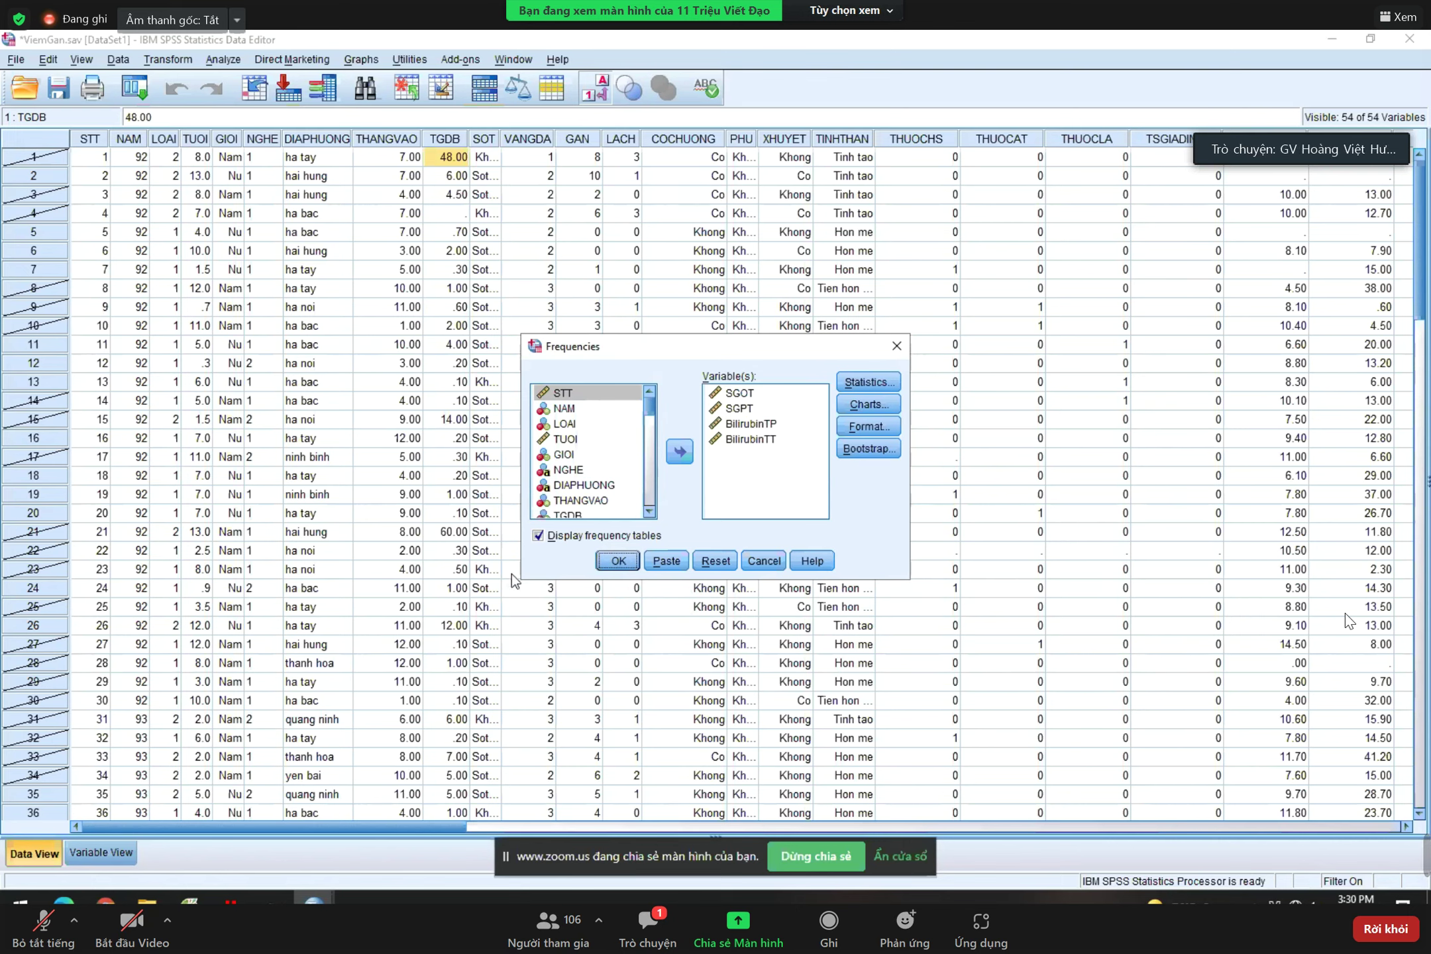
pyautogui.click(906, 358)
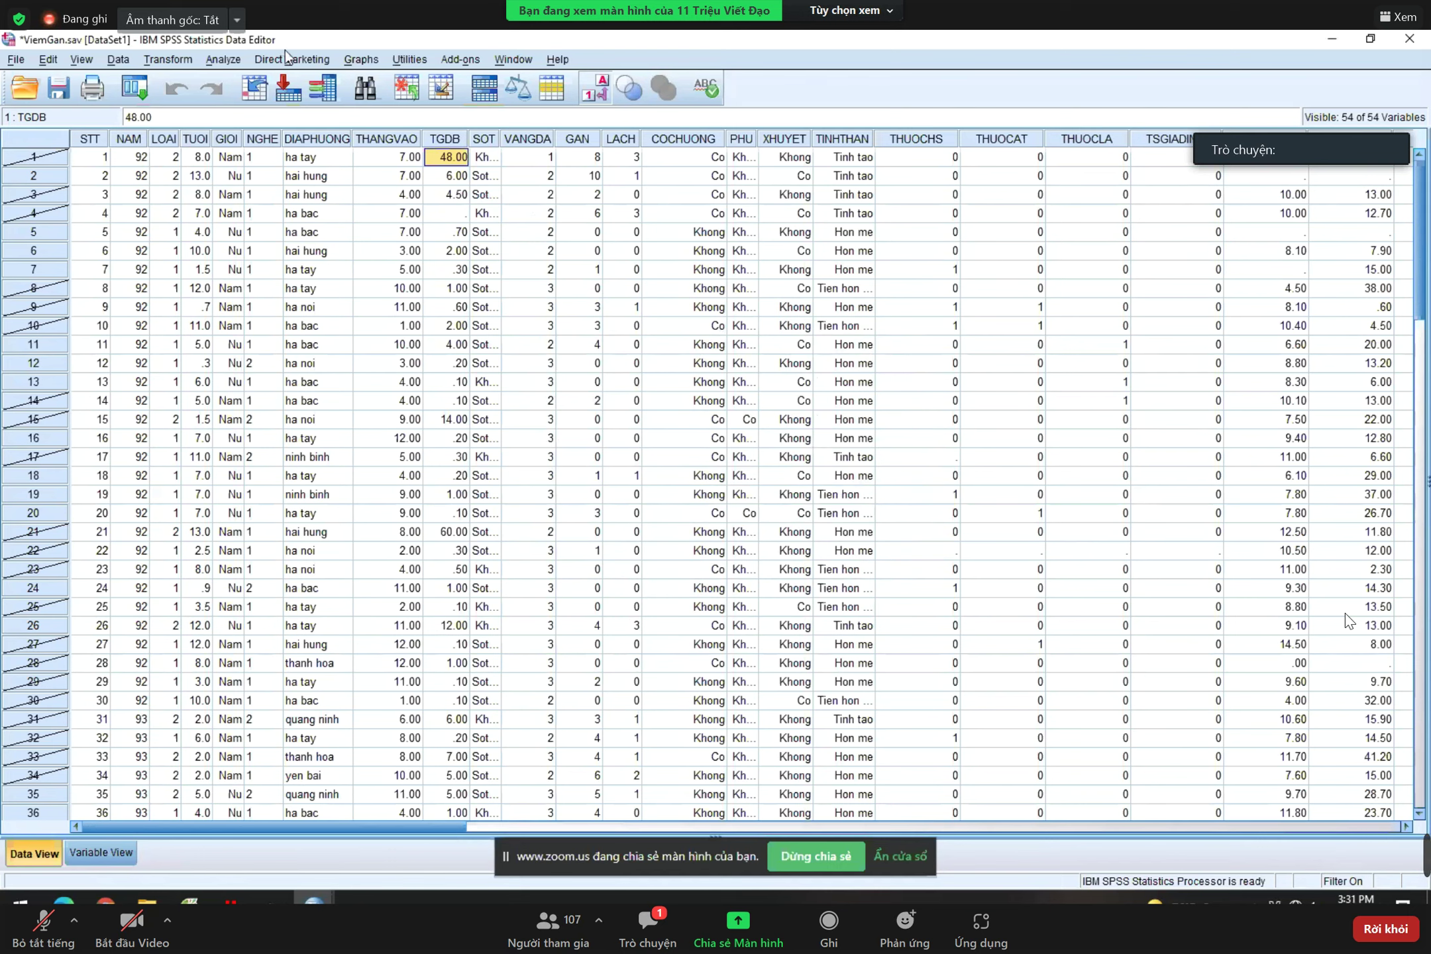
# - Reset the Frequencies analysis and choose SGOT as its only variable without adding any statistics
pyautogui.click(211, 59)
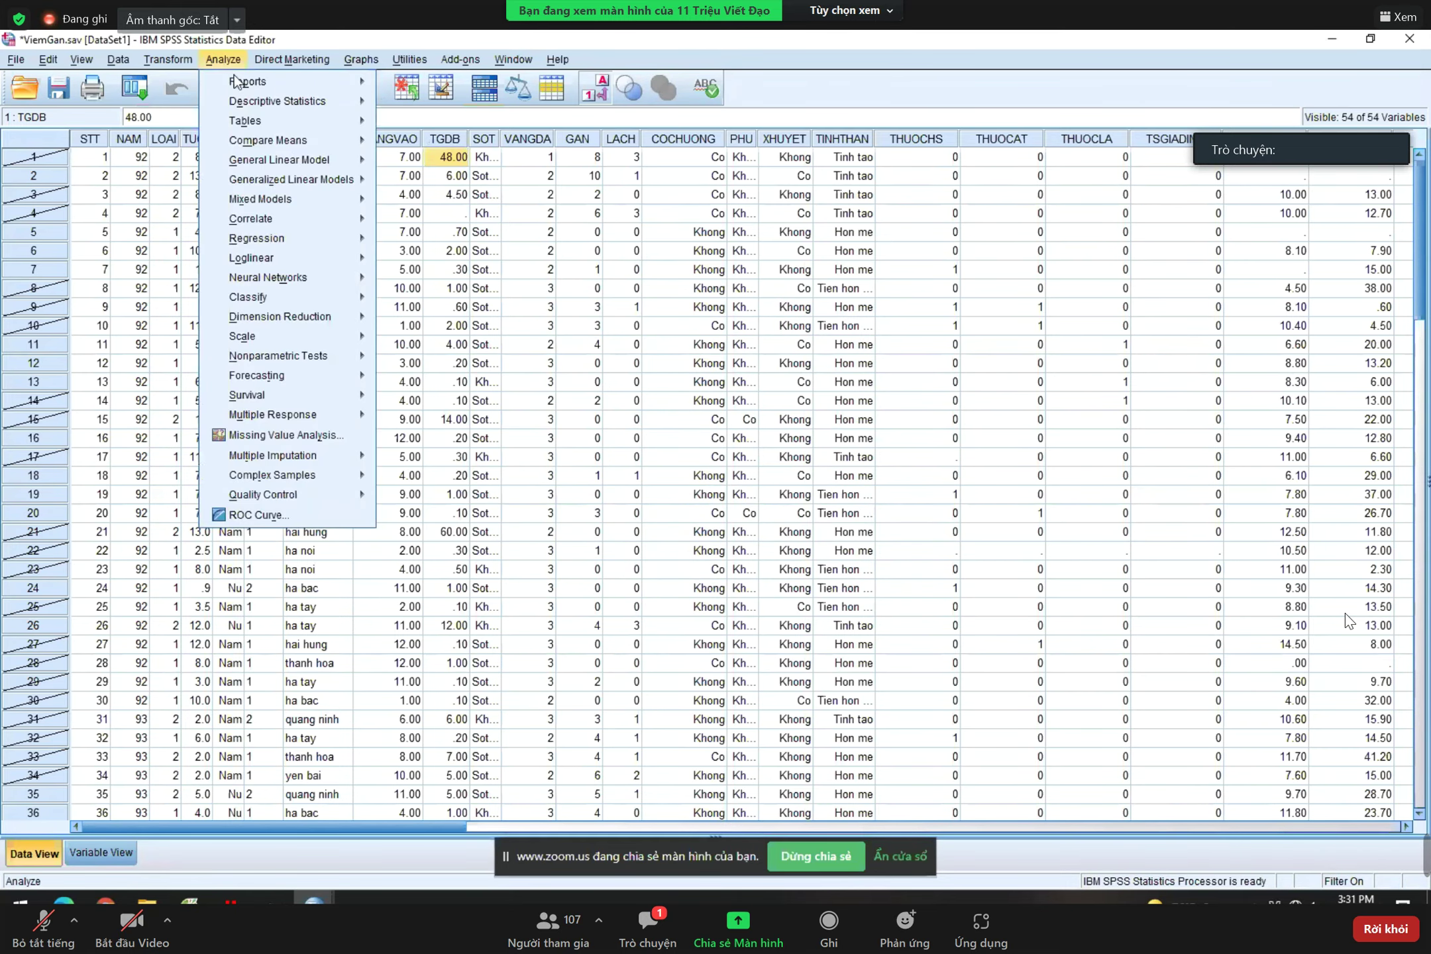
pyautogui.moveTo(298, 100)
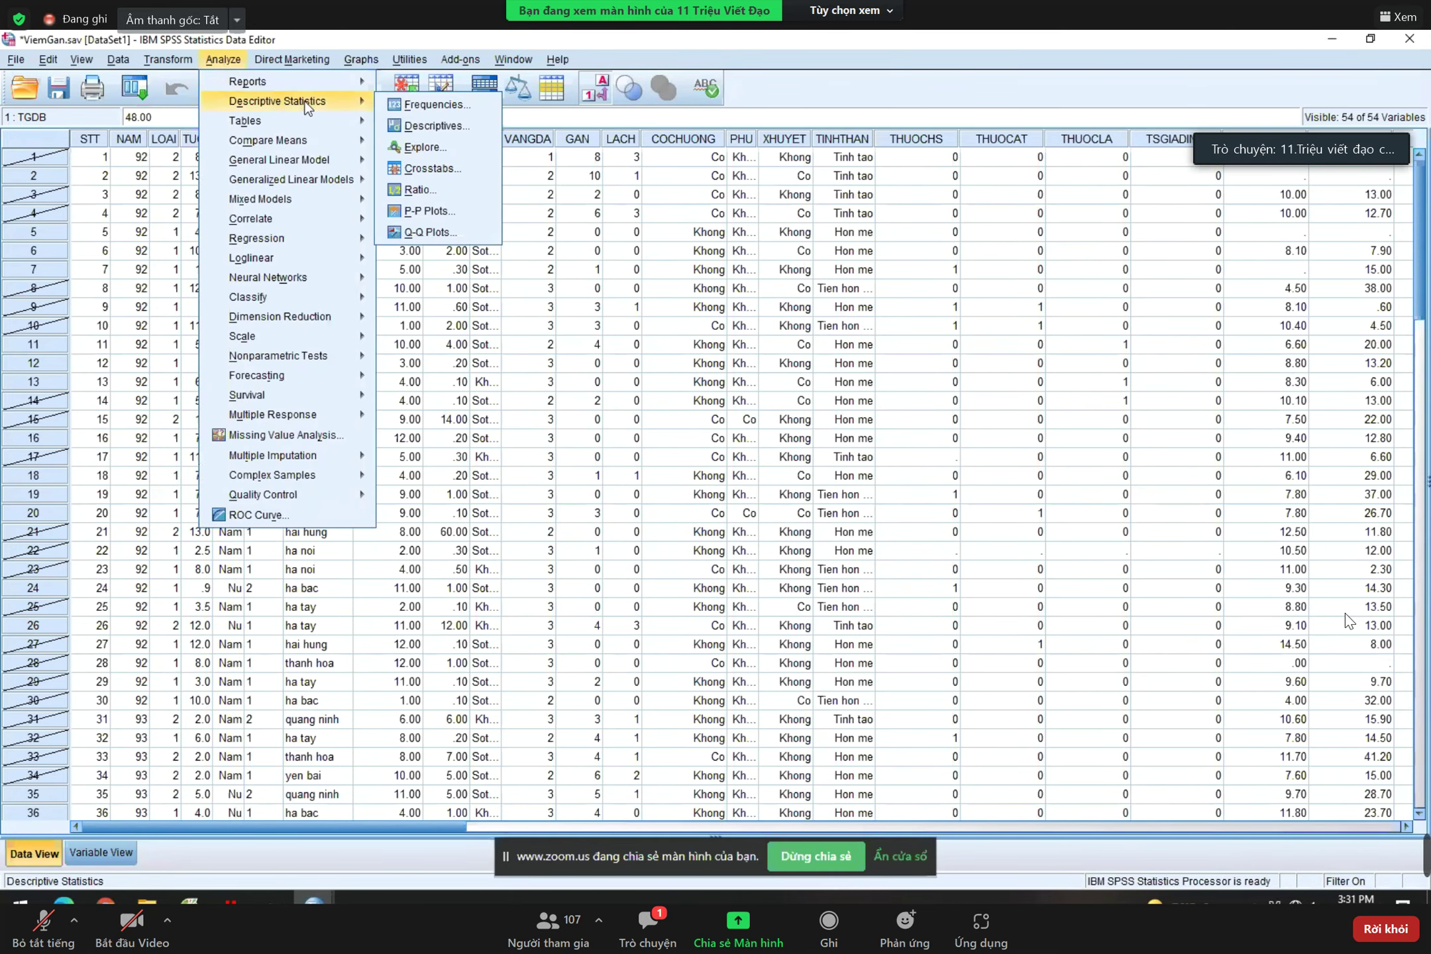
pyautogui.click(413, 105)
pyautogui.click(714, 563)
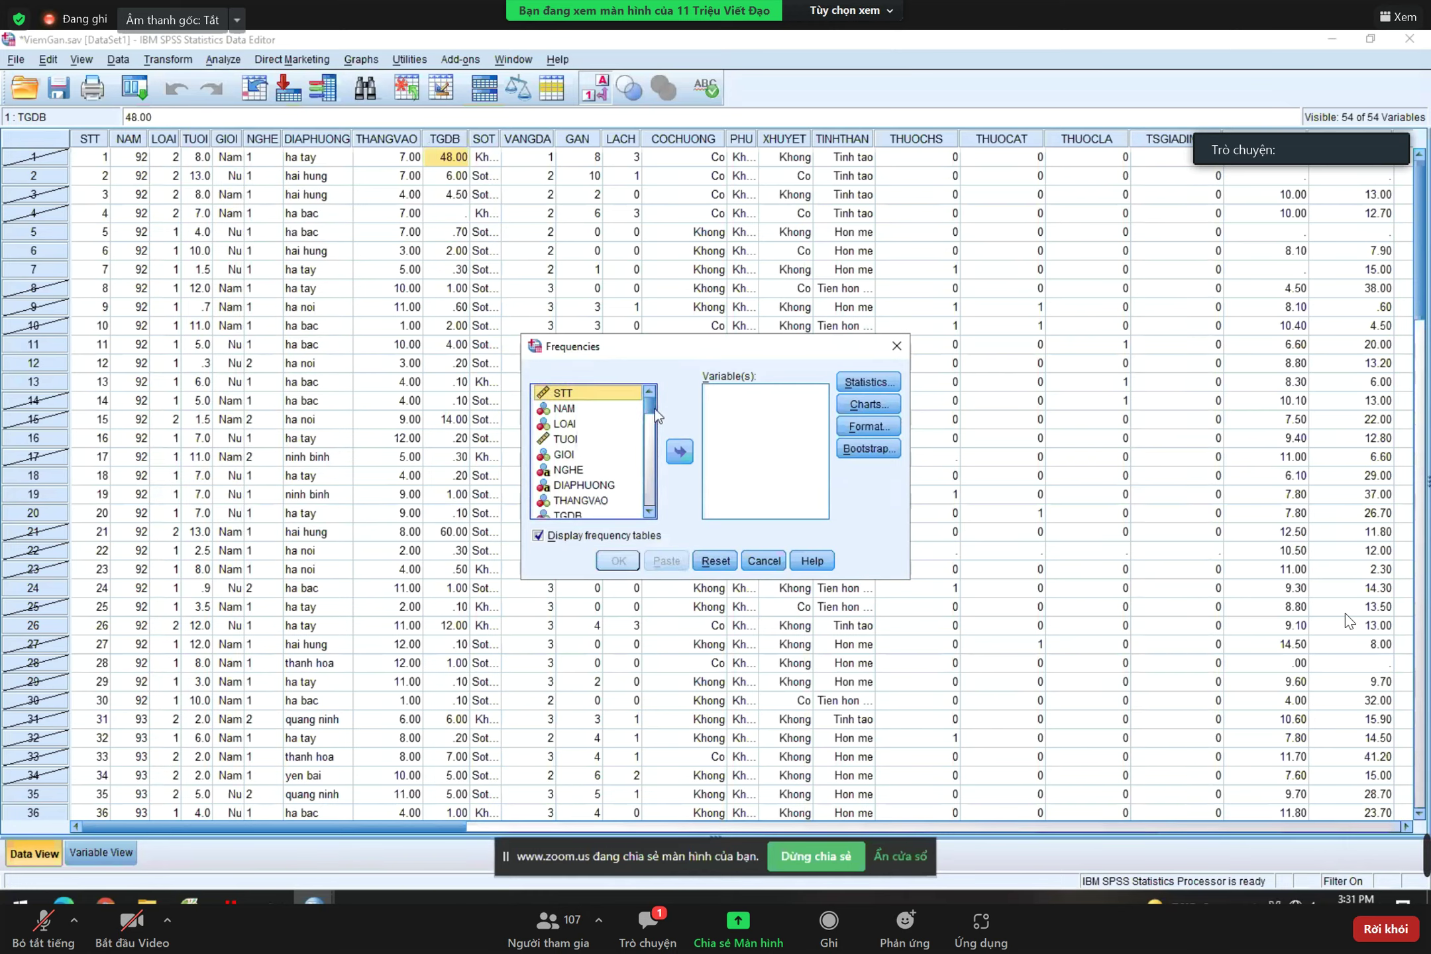
pyautogui.moveTo(653, 408); pyautogui.dragTo(655, 457)
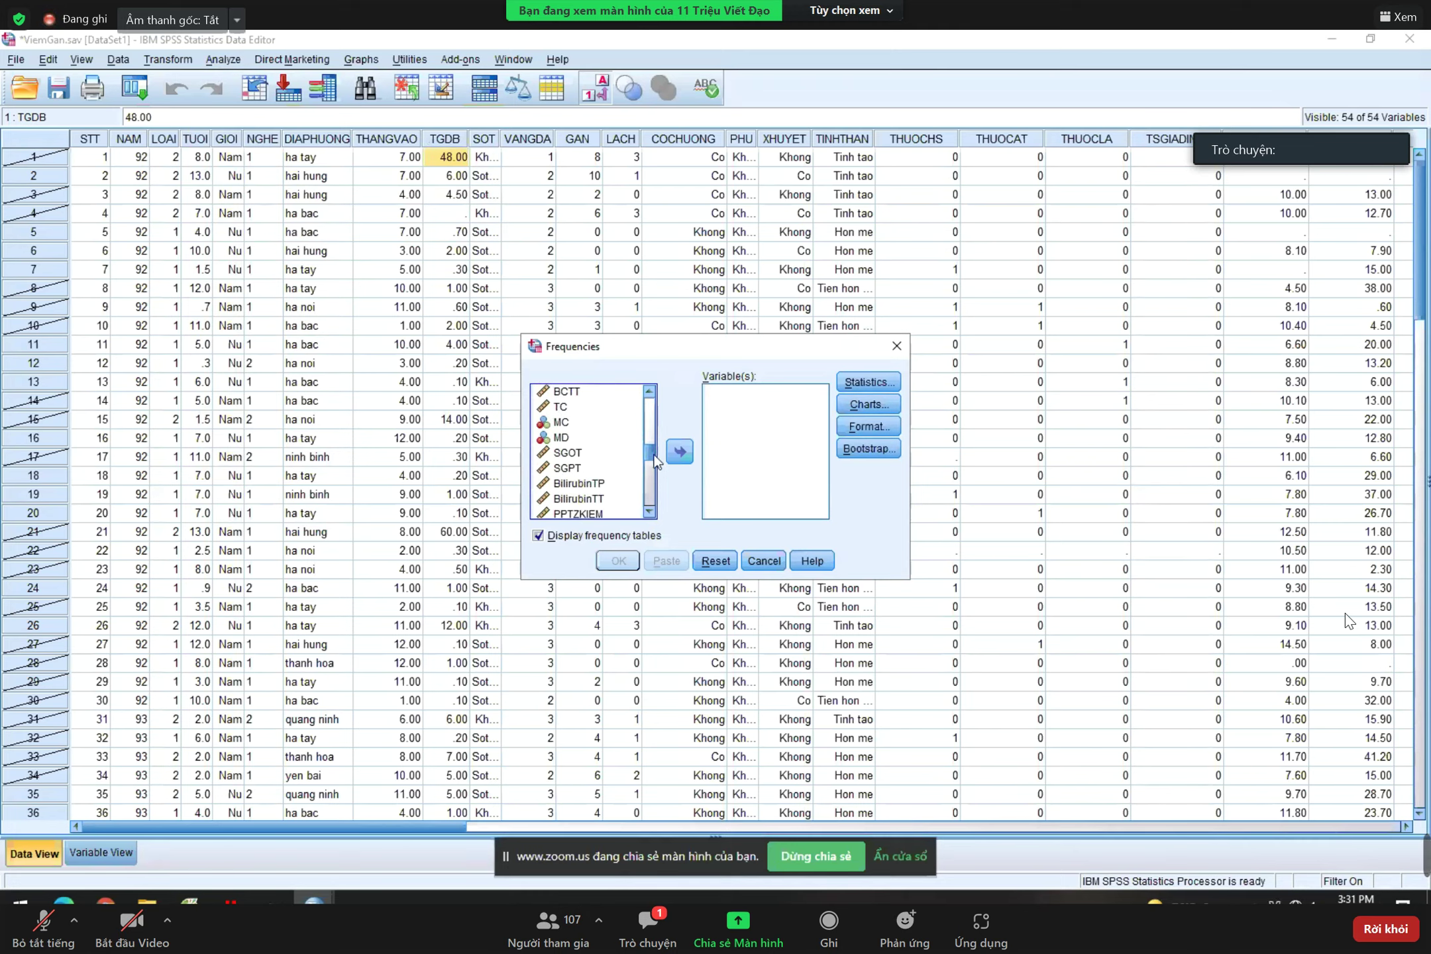
pyautogui.click(601, 456)
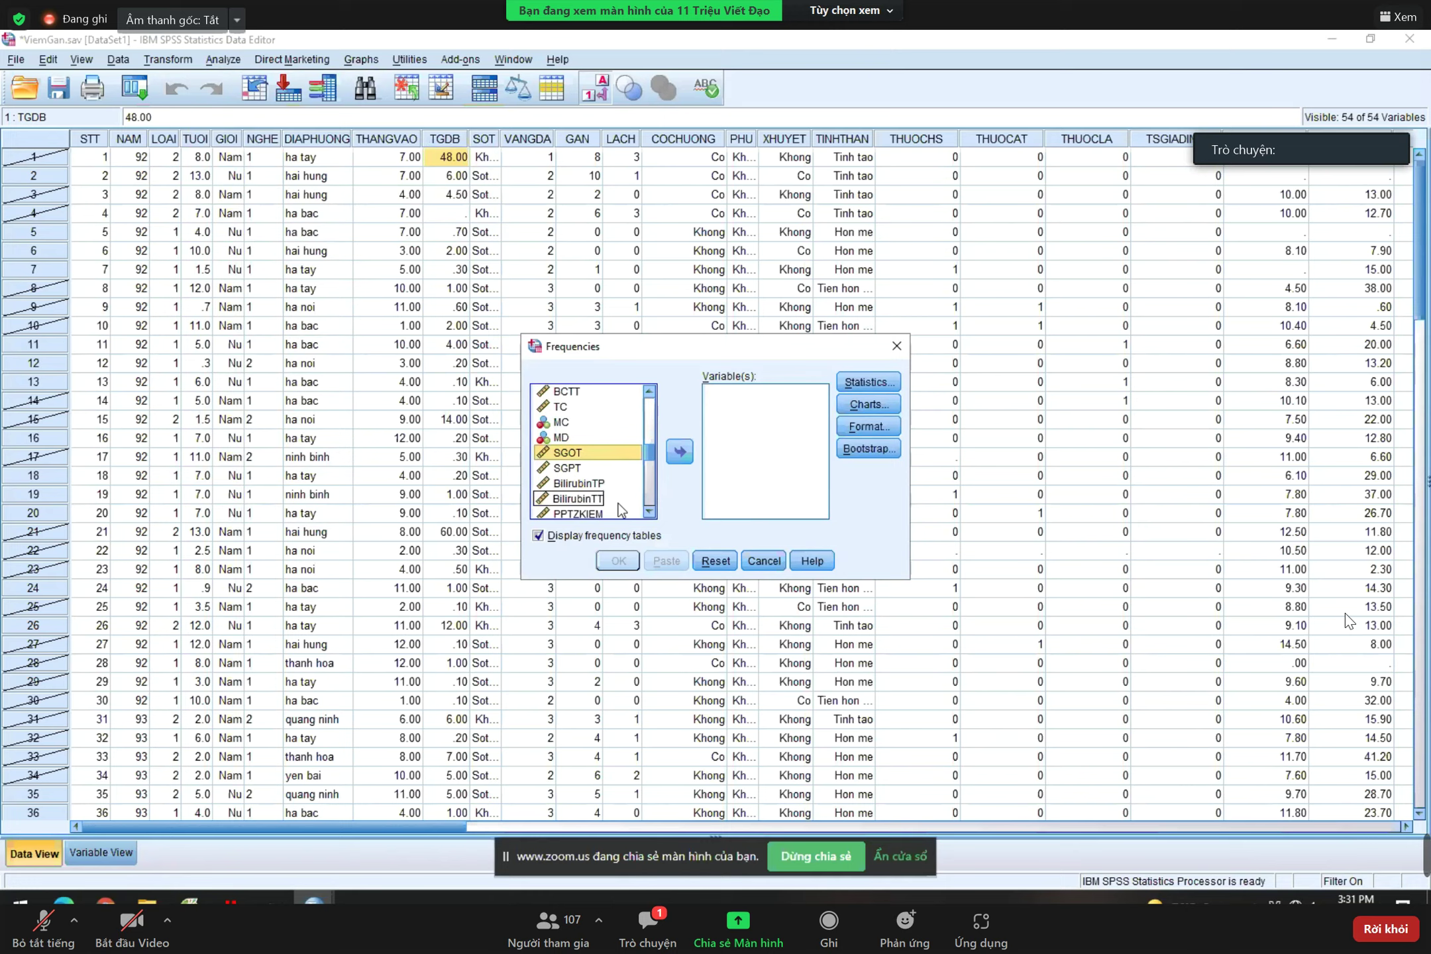
pyautogui.click(679, 452)
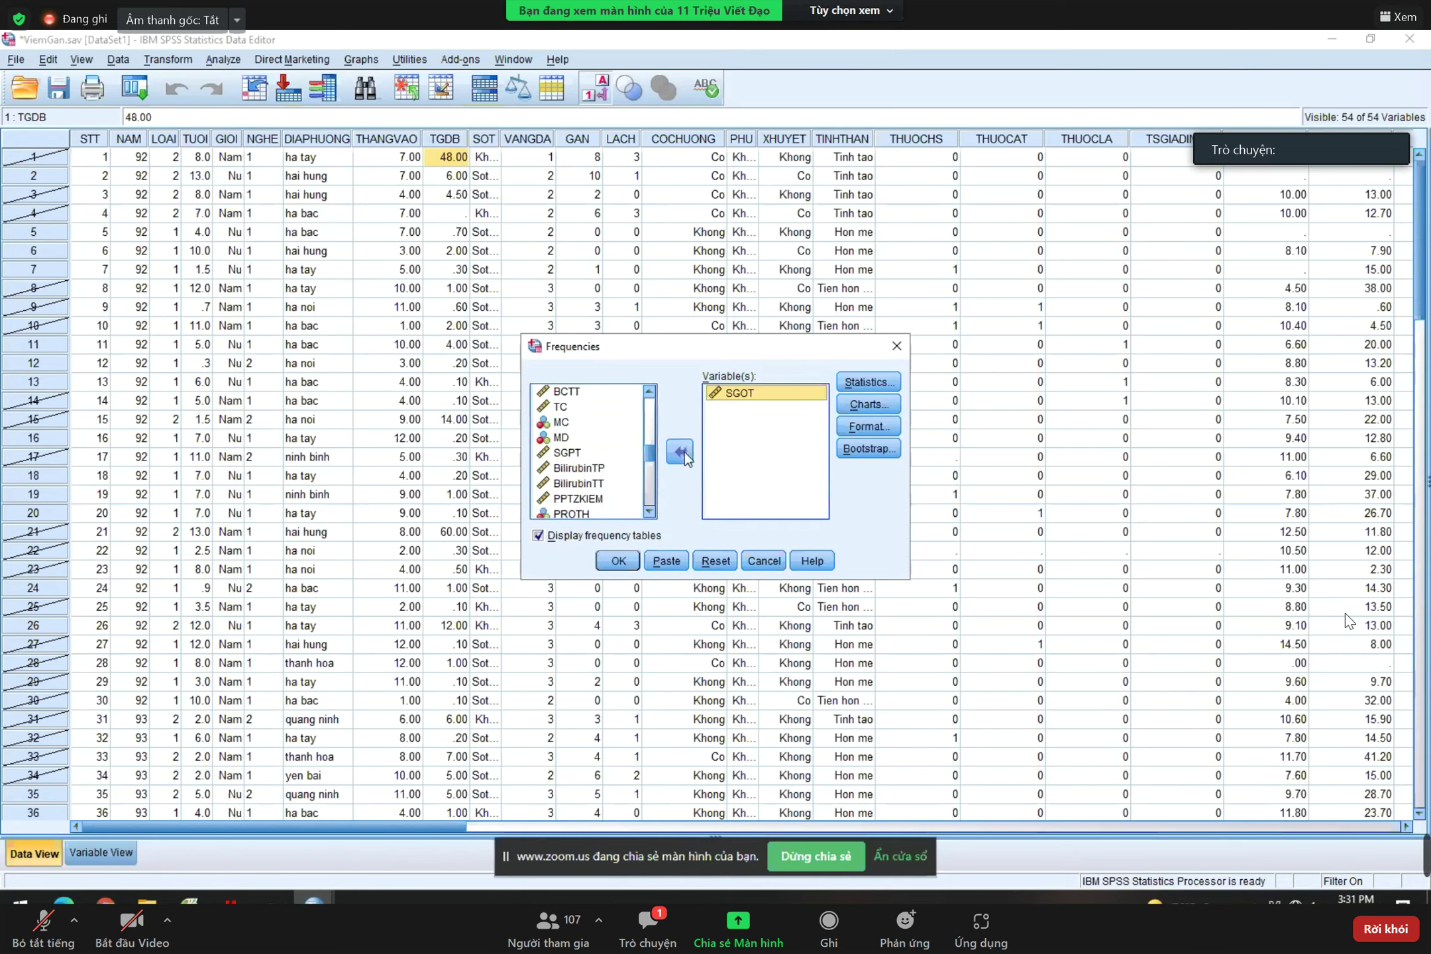
pyautogui.click(863, 380)
pyautogui.click(895, 298)
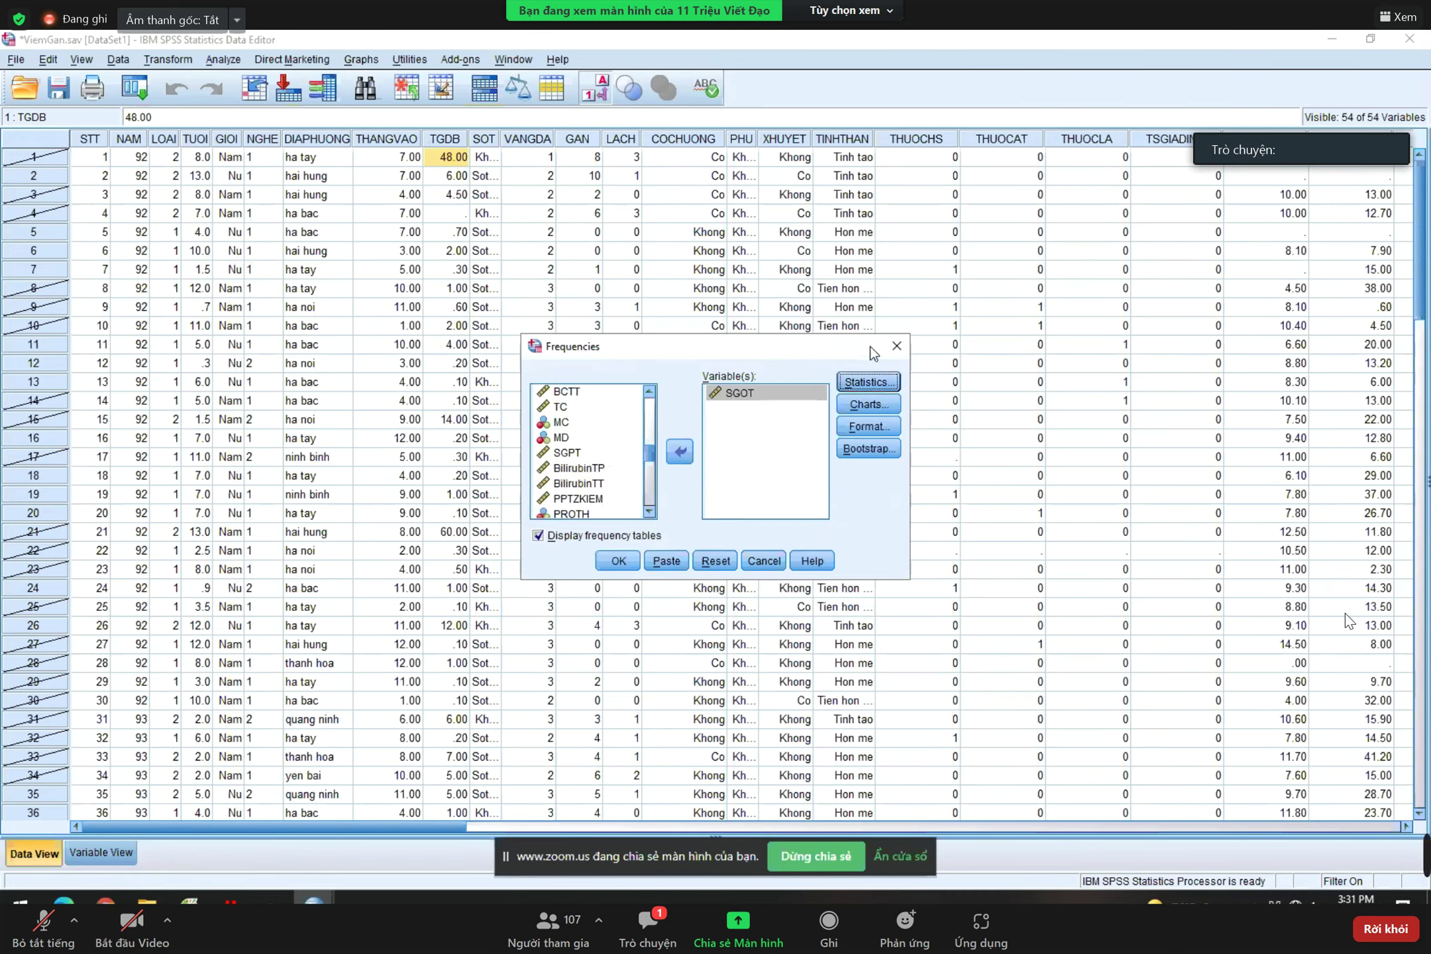
pyautogui.click(752, 563)
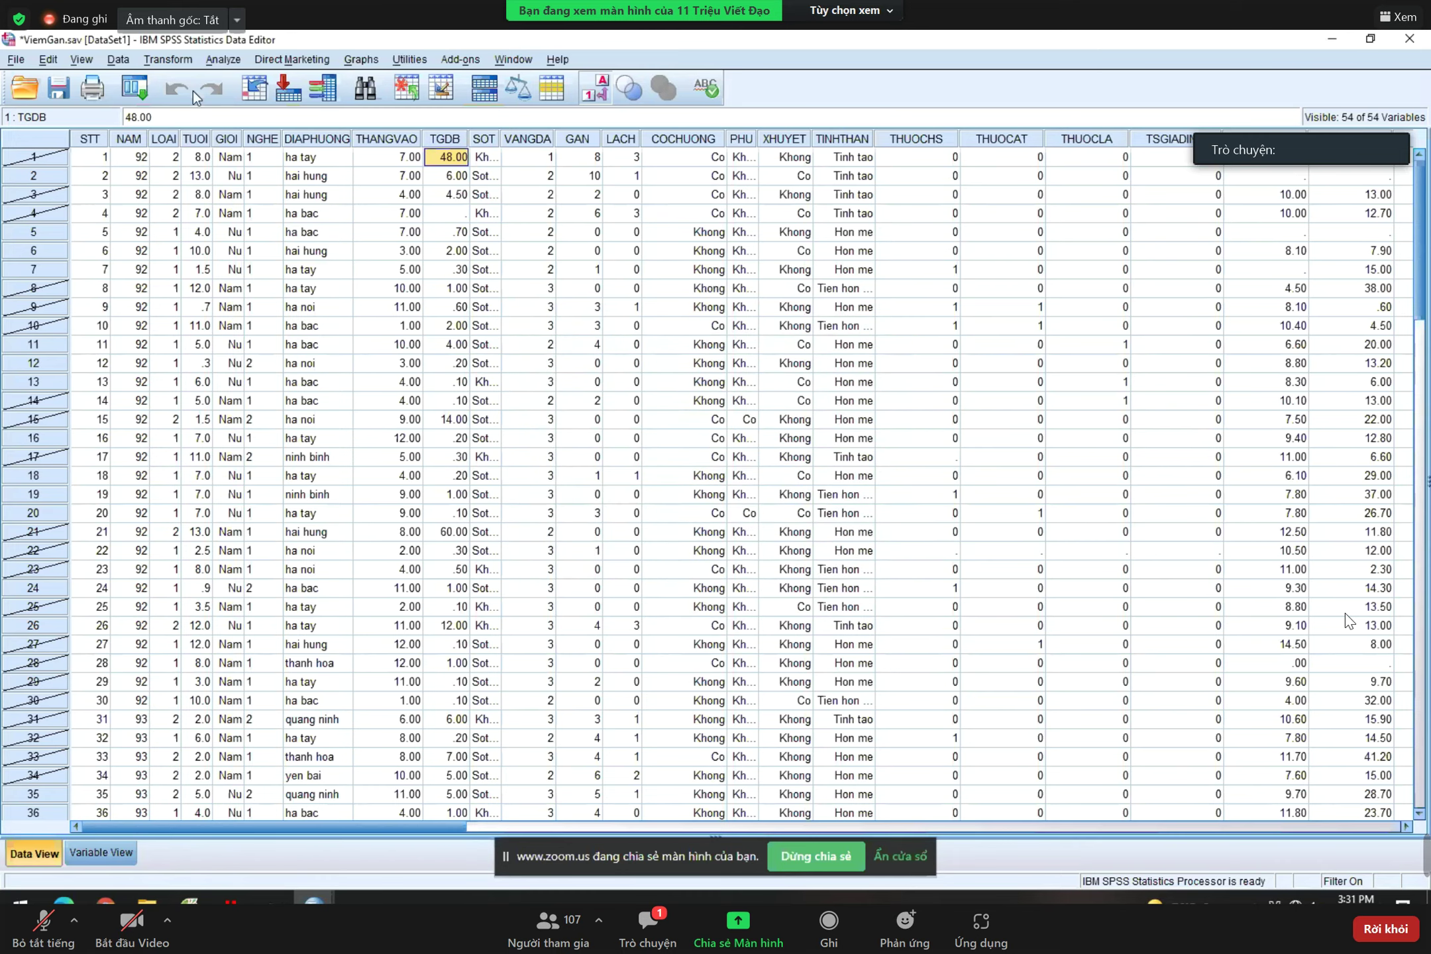
pyautogui.click(222, 59)
pyautogui.moveTo(269, 101)
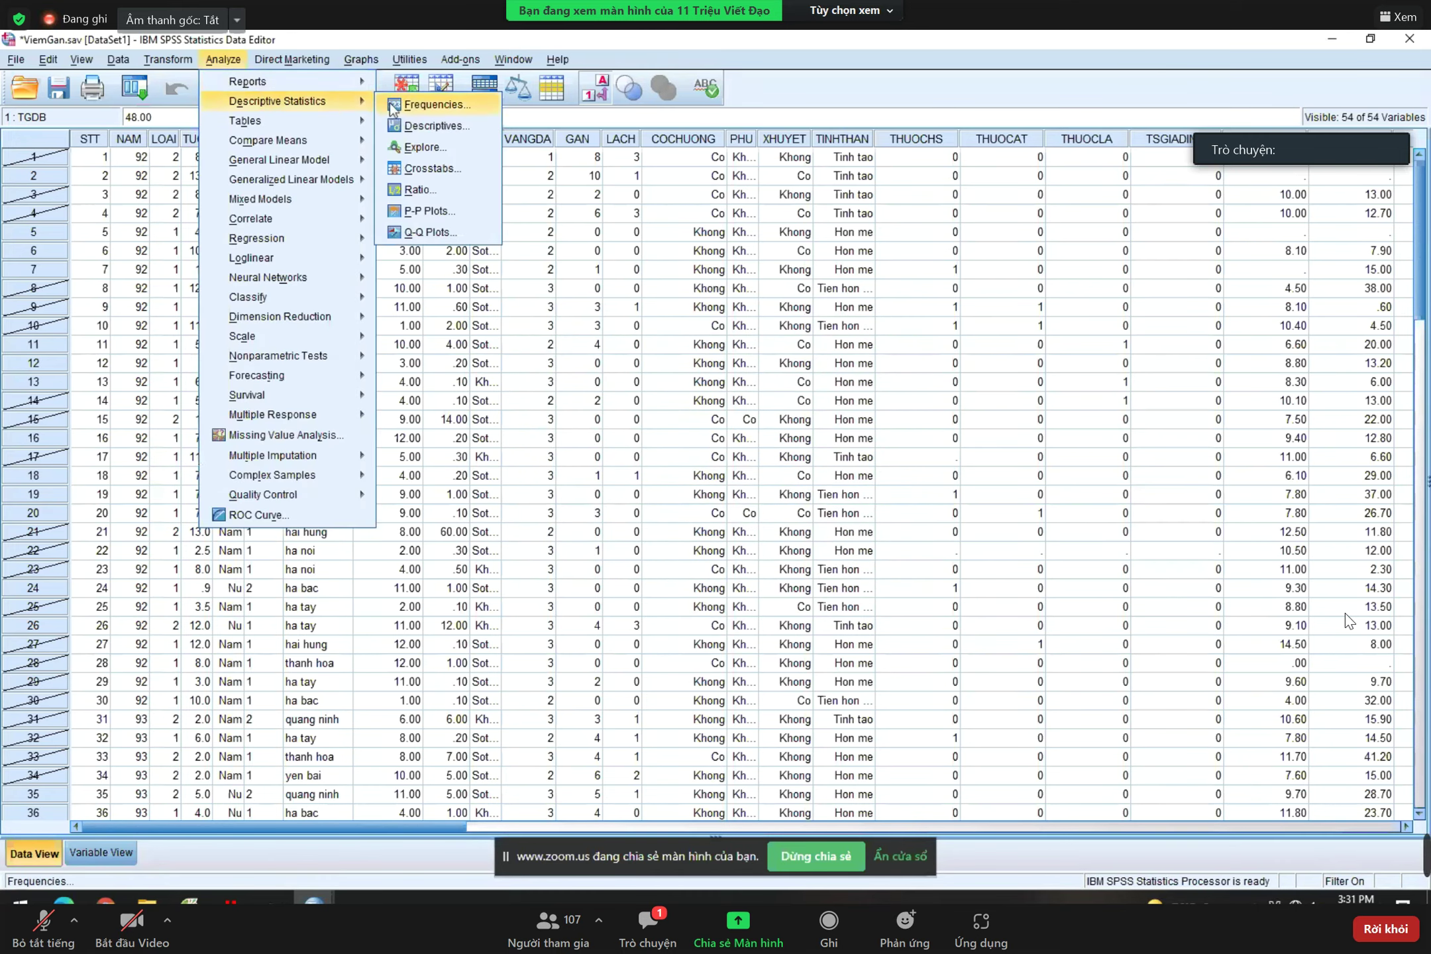
pyautogui.click(407, 103)
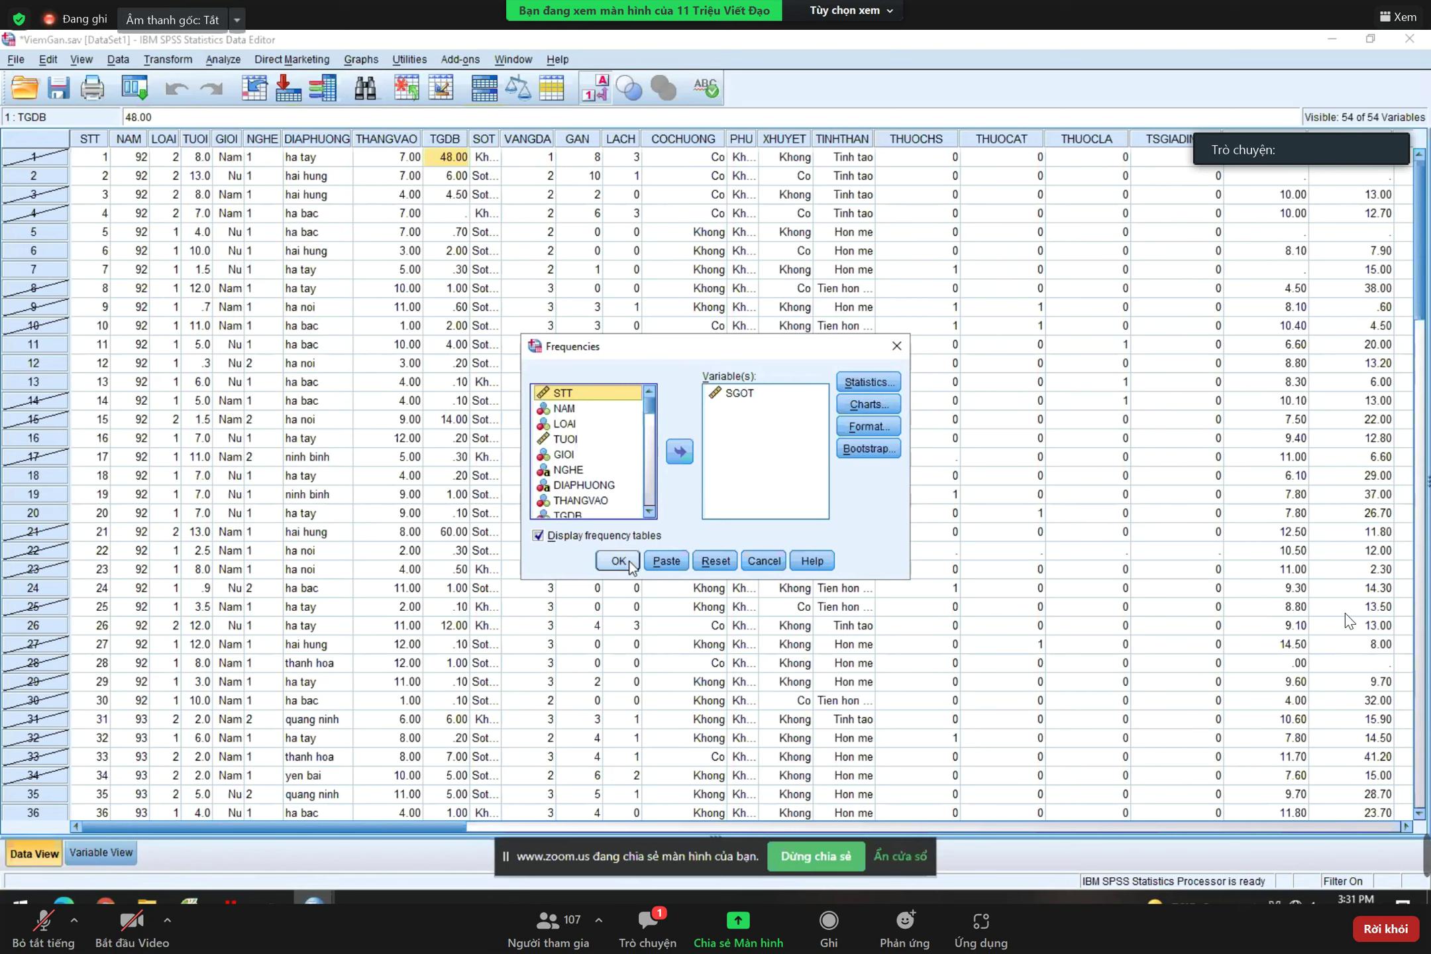
pyautogui.click(764, 561)
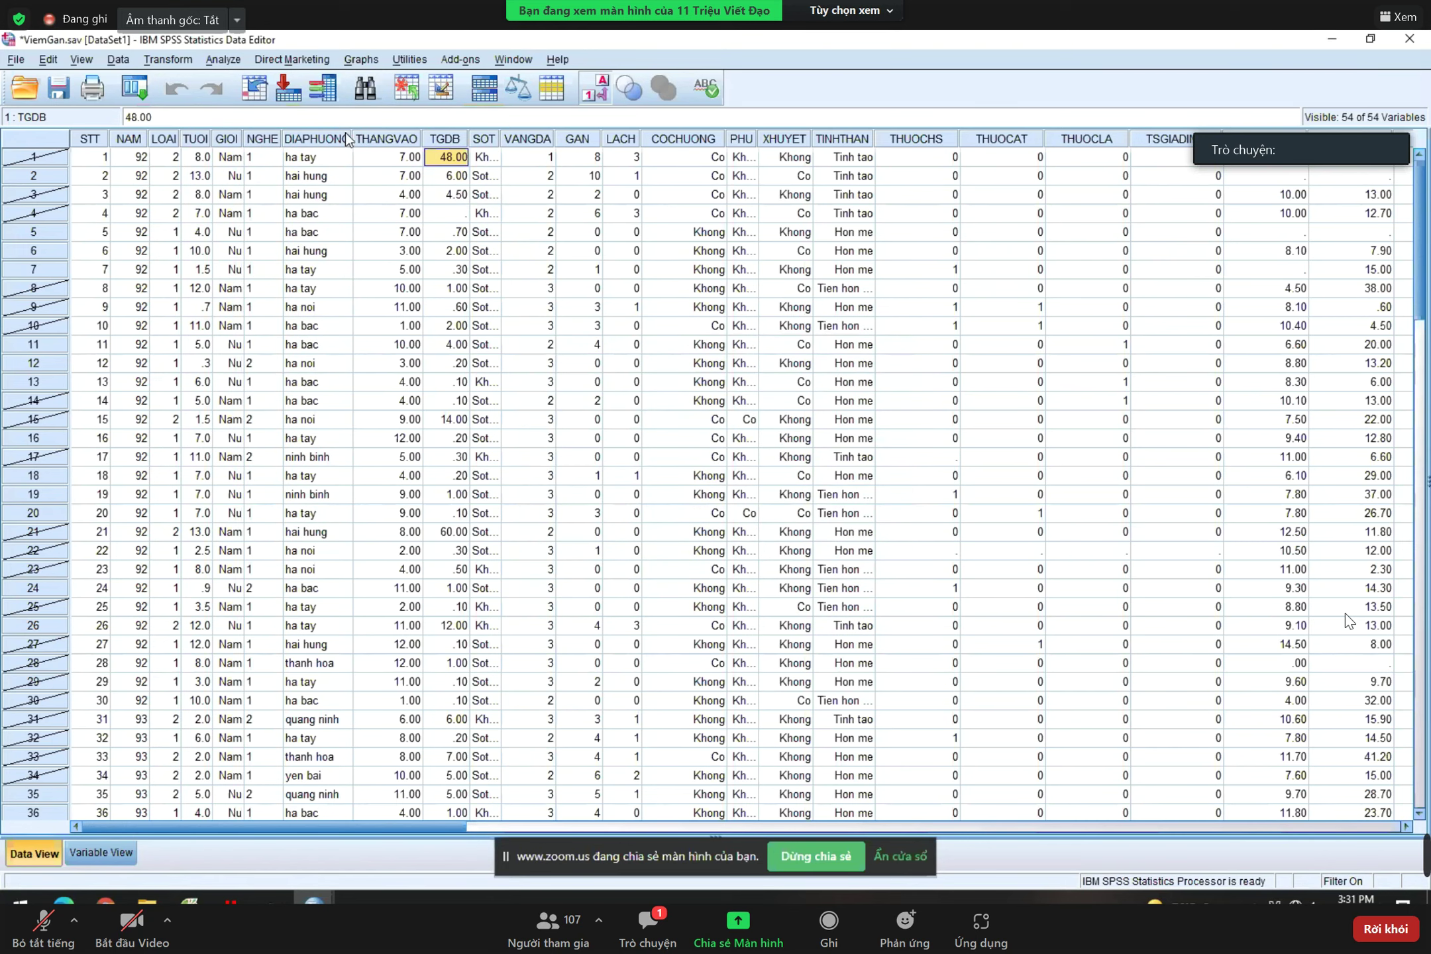
# - Run the Frequencies analysis for SGOT with its frequency table displayed
pyautogui.click(214, 59)
pyautogui.moveTo(285, 103)
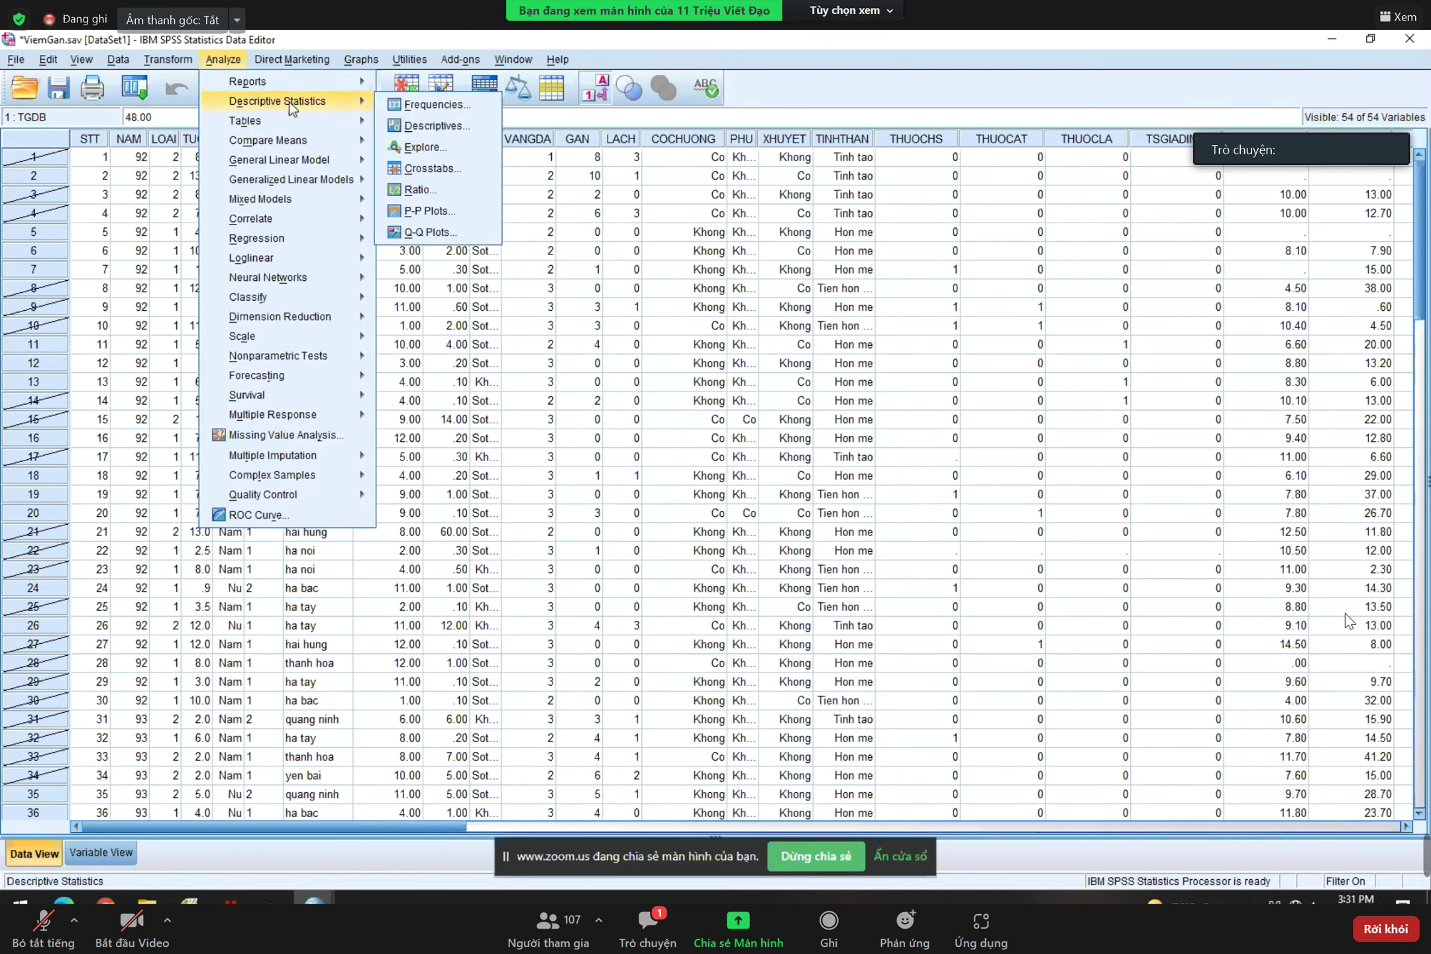
pyautogui.click(440, 106)
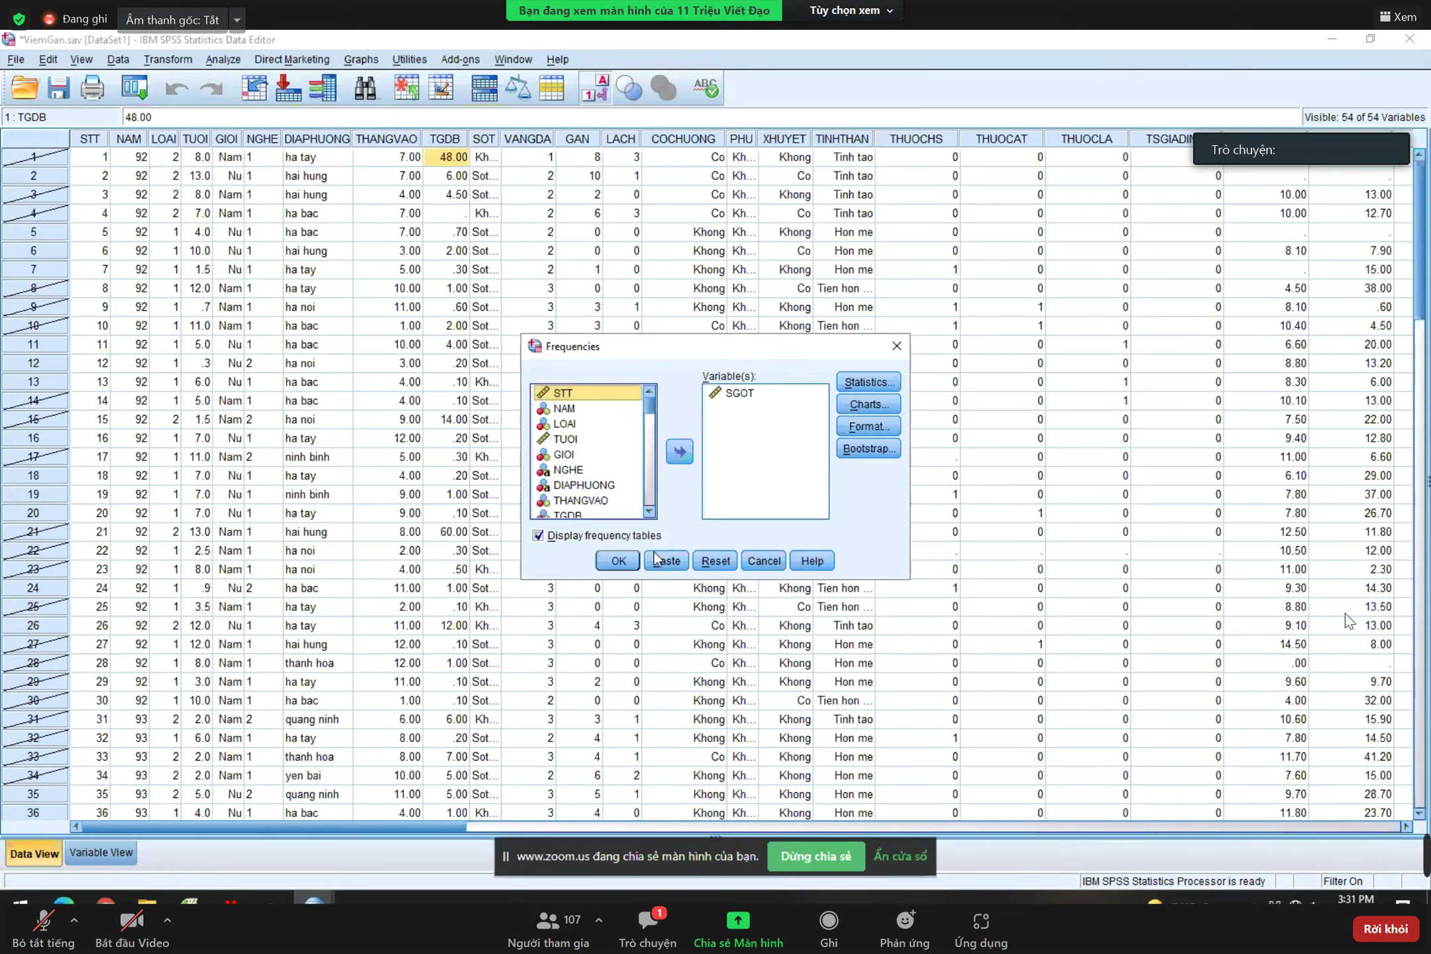
pyautogui.click(618, 560)
# - Examine the SGOT statistics and the frequency, percent, valid percent and cumulative percent columns in the output
pyautogui.scroll(-2, 674, 365)
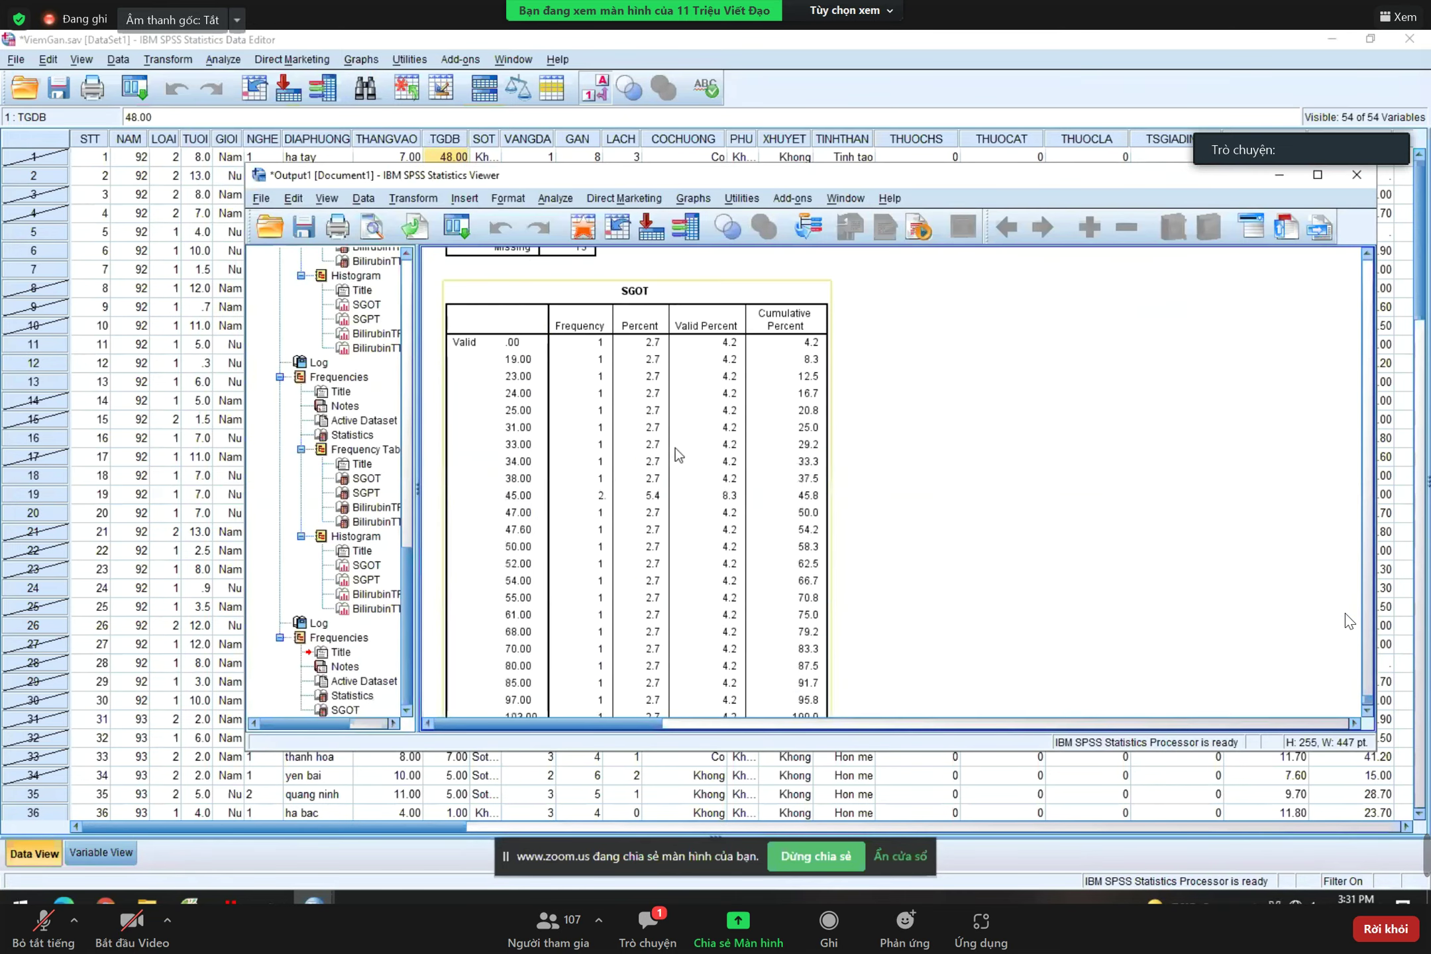
pyautogui.scroll(1, 674, 381)
pyautogui.scroll(-1, 619, 419)
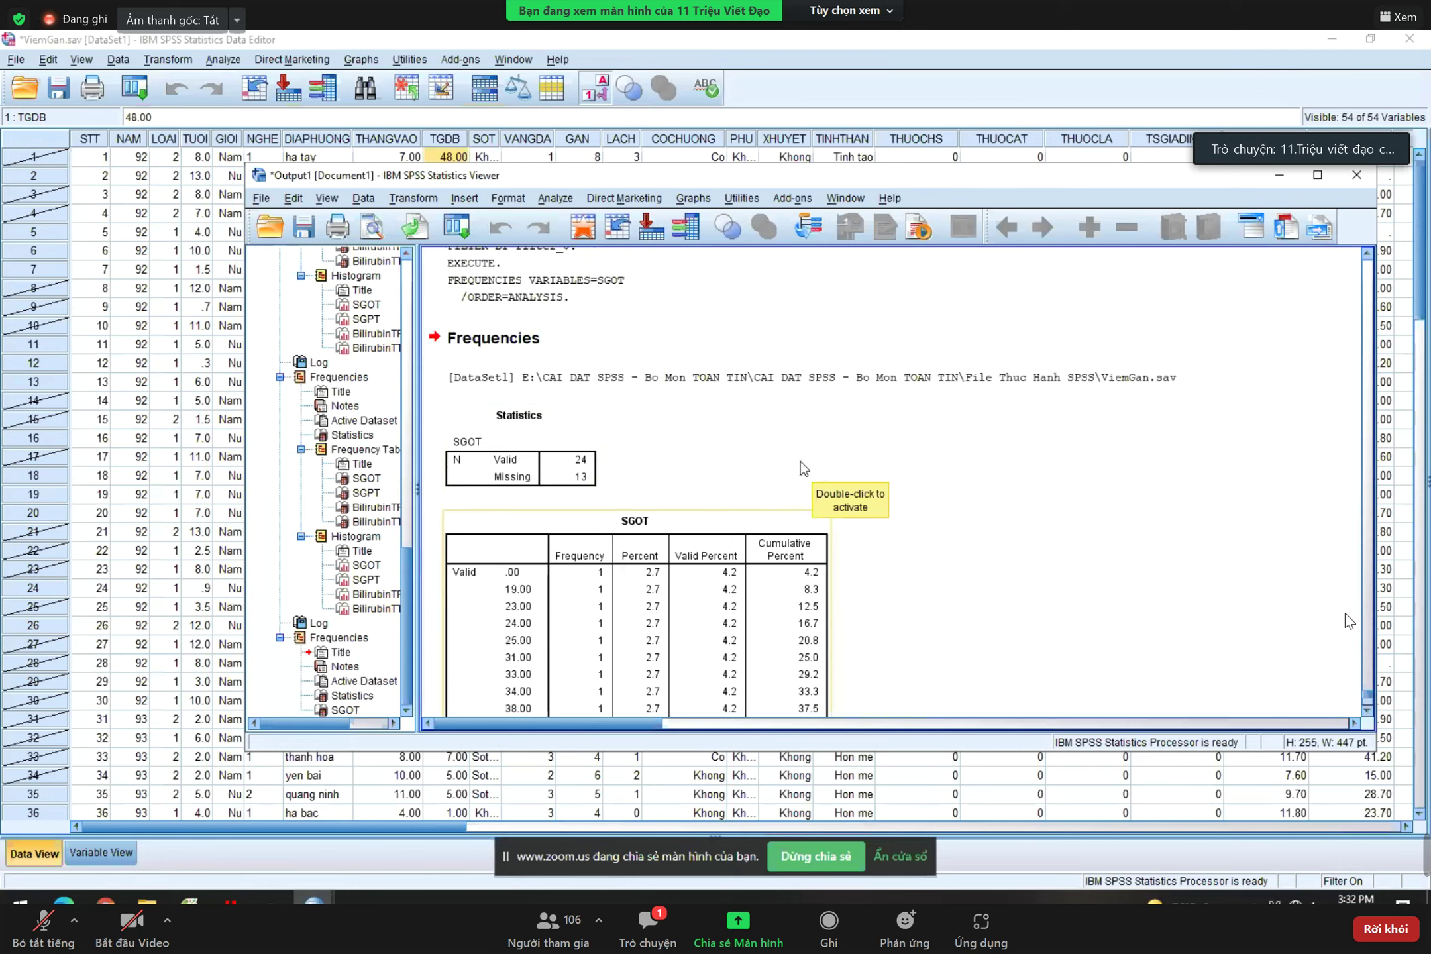
pyautogui.scroll(3, 803, 467)
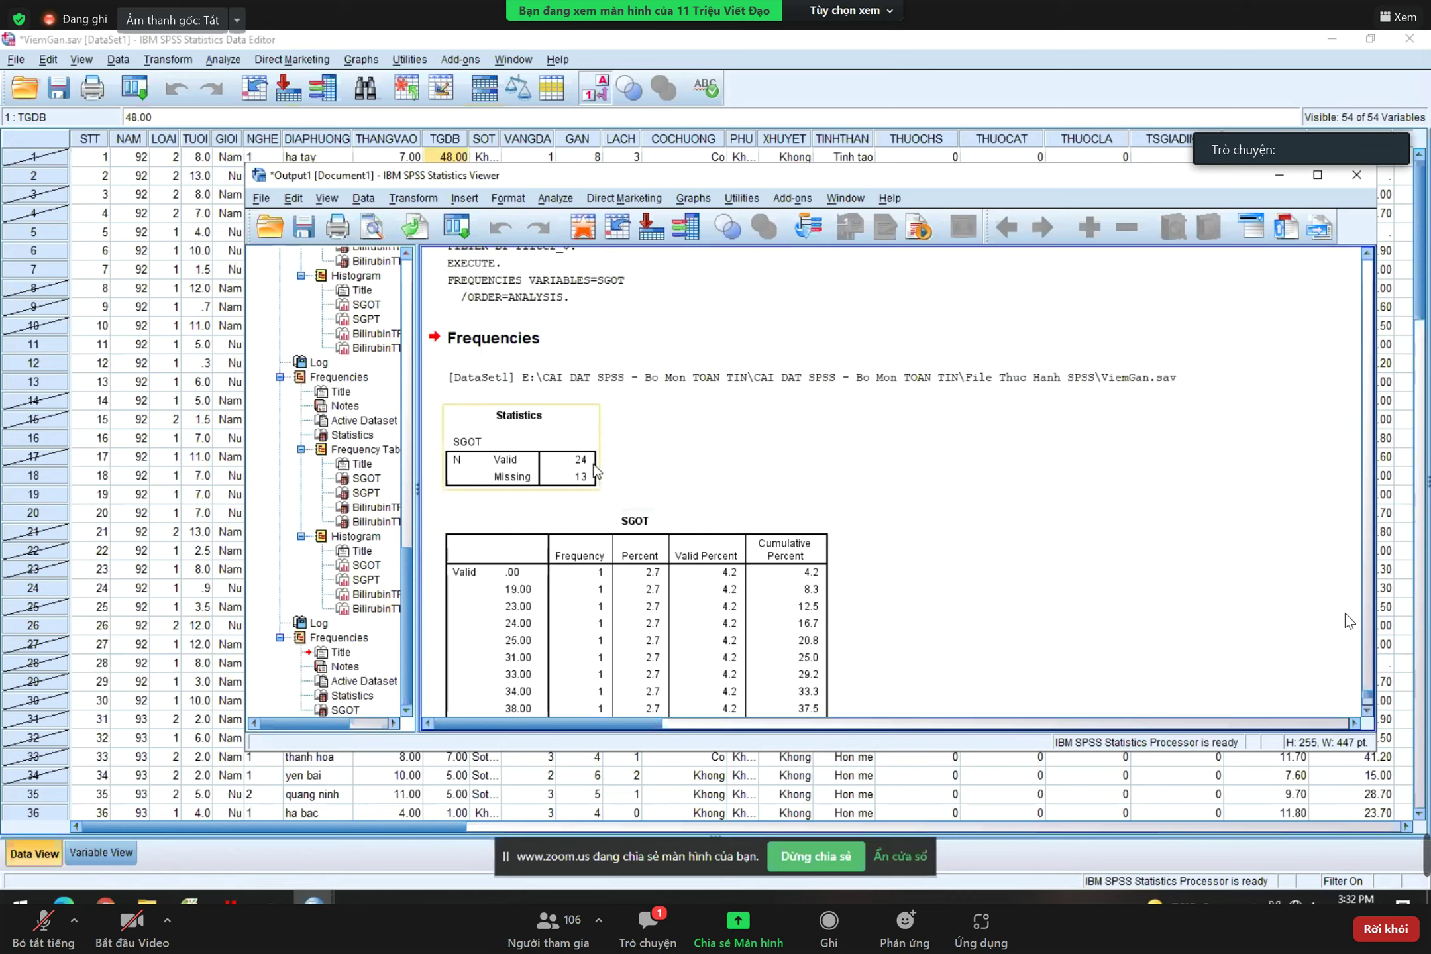
pyautogui.scroll(-3, 591, 468)
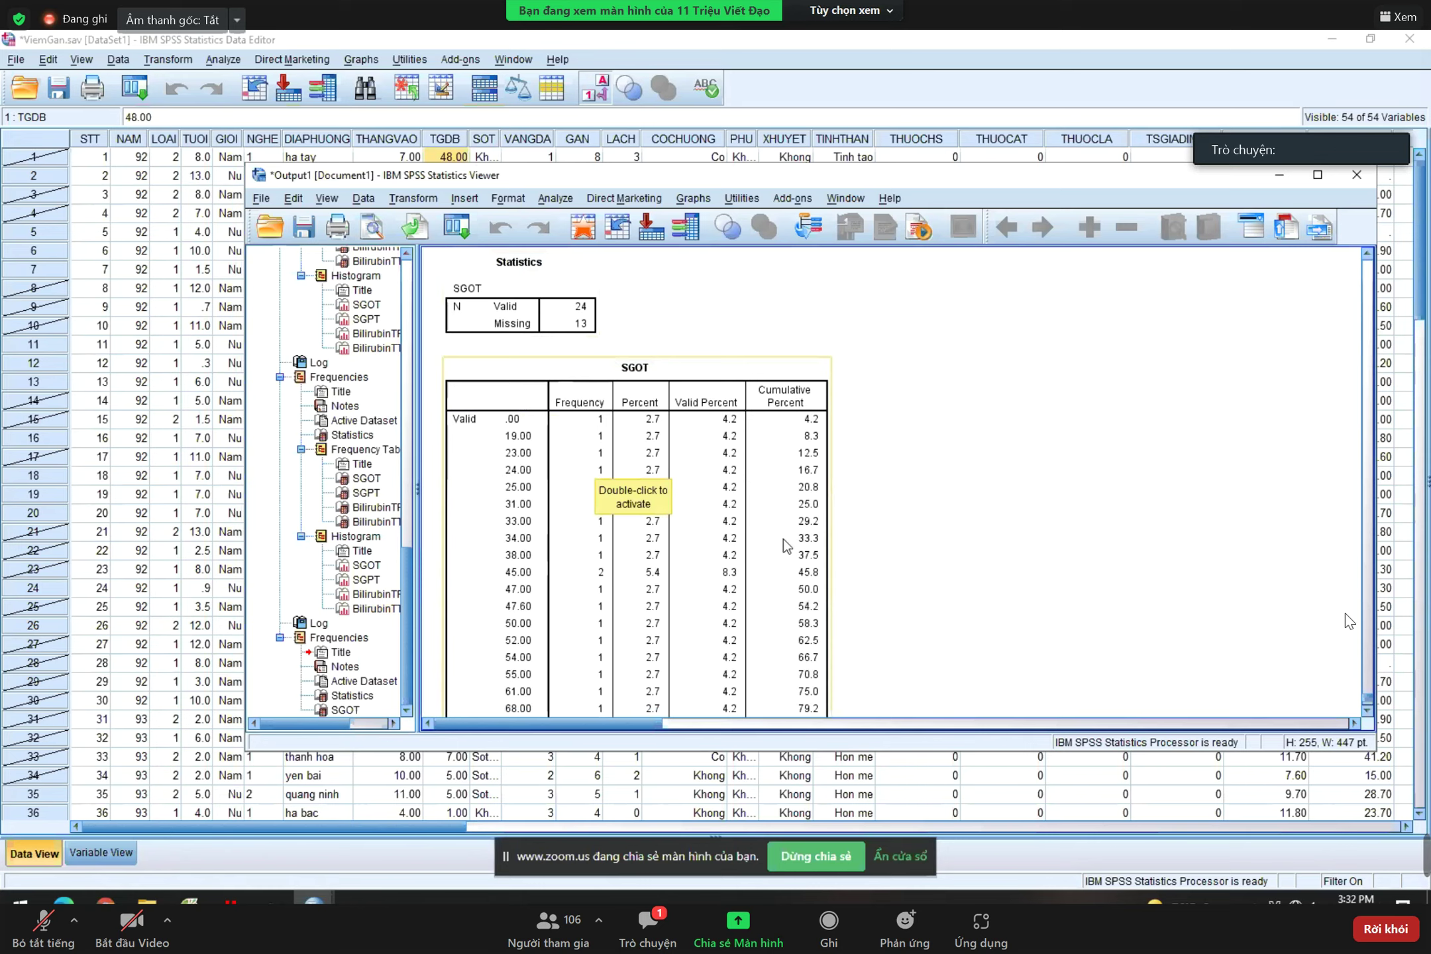
pyautogui.scroll(-3, 783, 539)
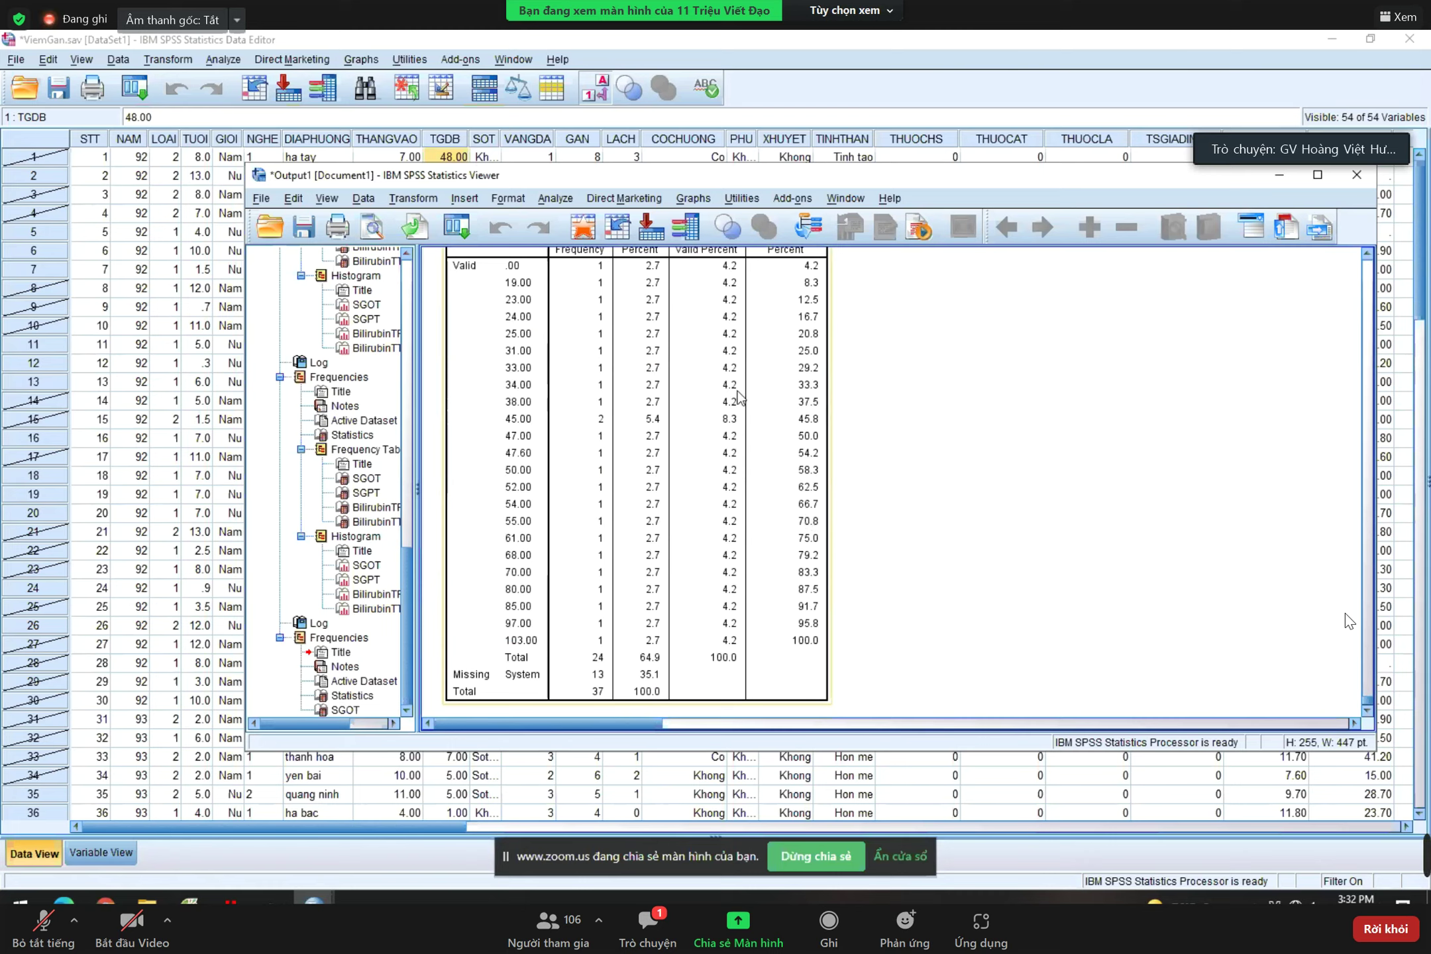
pyautogui.scroll(3, 707, 442)
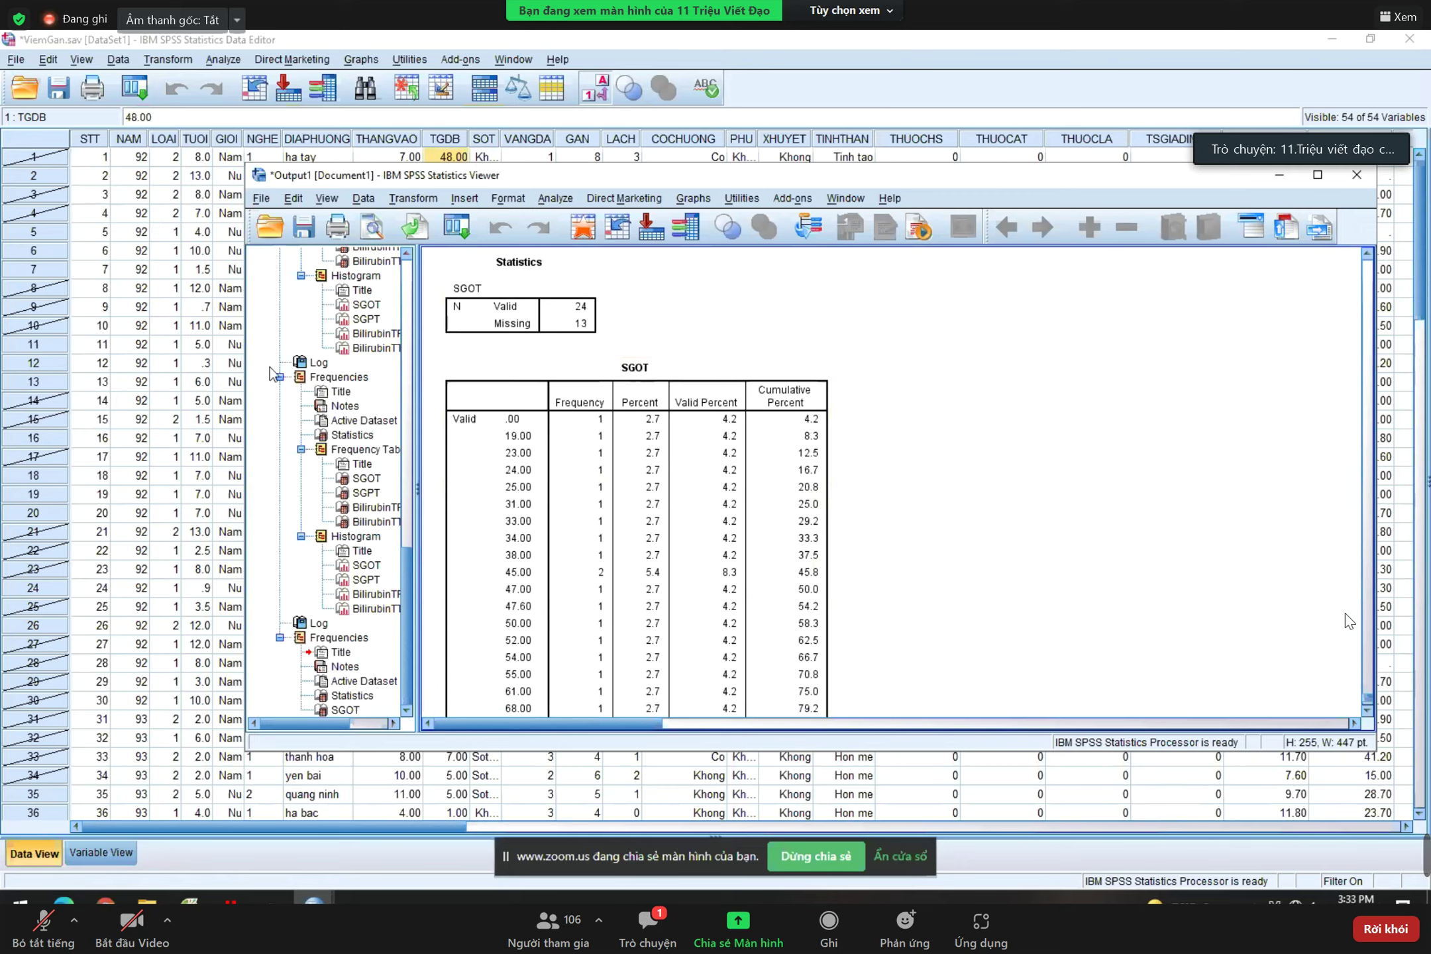
pyautogui.scroll(-3, 177, 464)
pyautogui.scroll(-1, 176, 459)
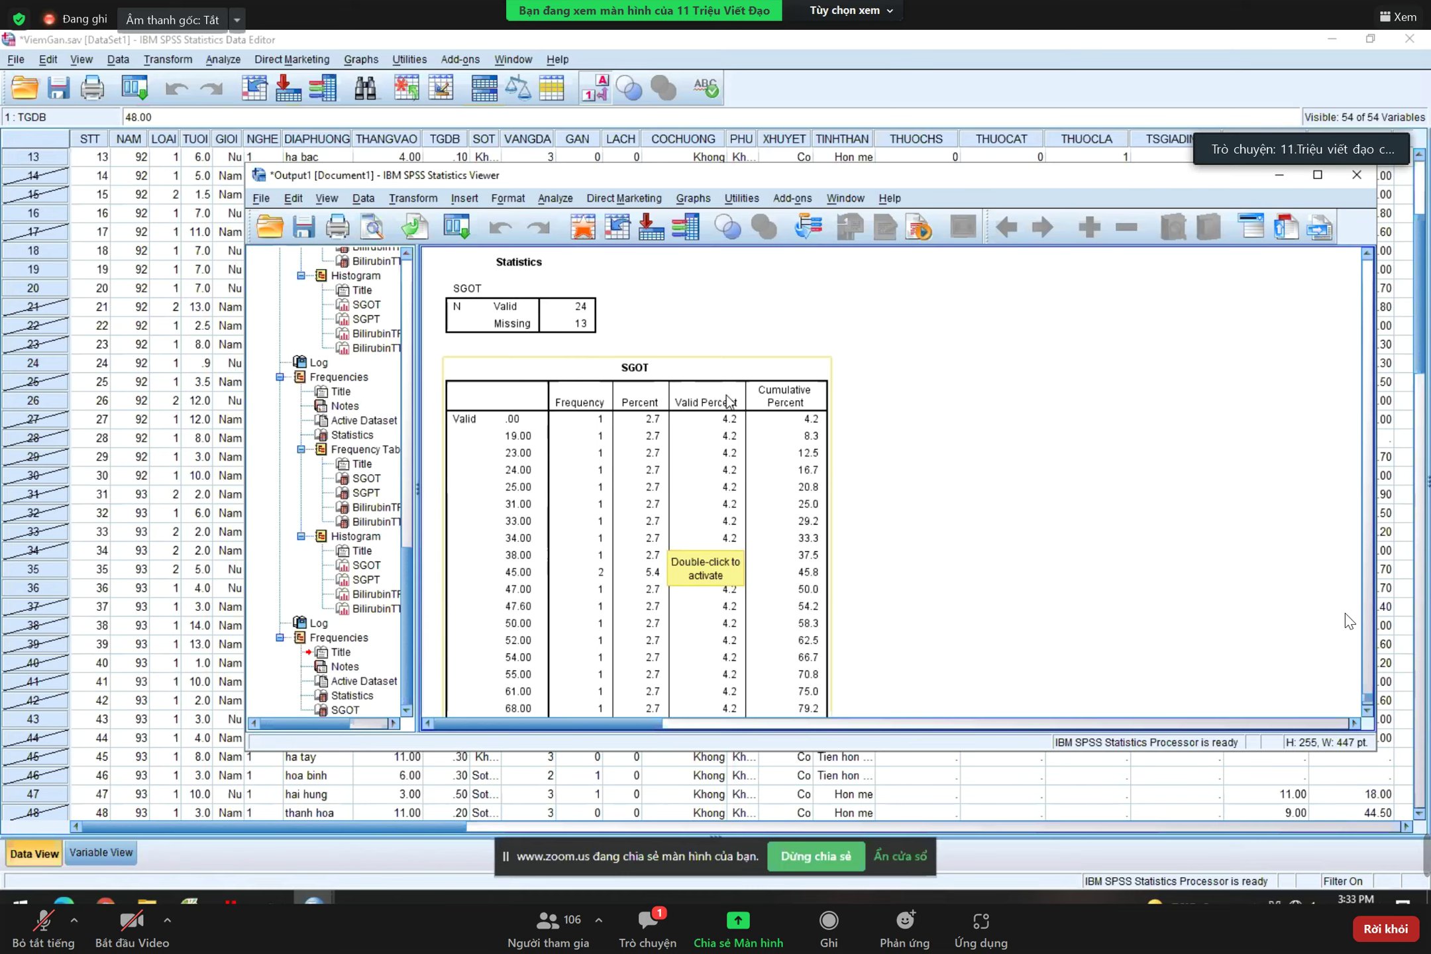
# - Switch to the Zoom meeting and stop sharing the screen
pyautogui.moveTo(220, 884)
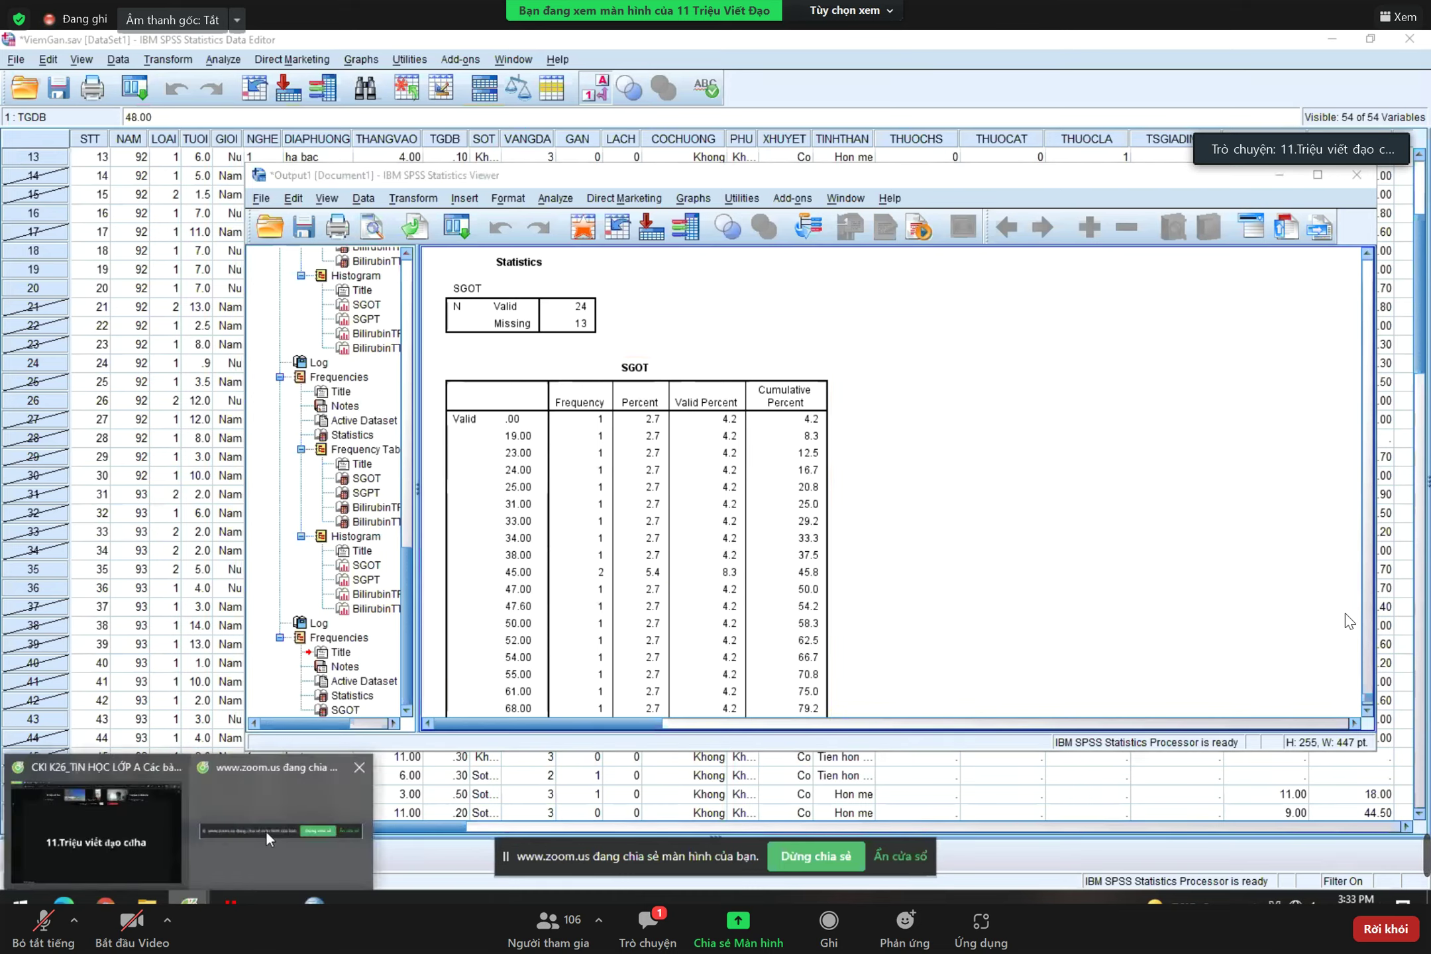
pyautogui.click(127, 841)
pyautogui.click(809, 854)
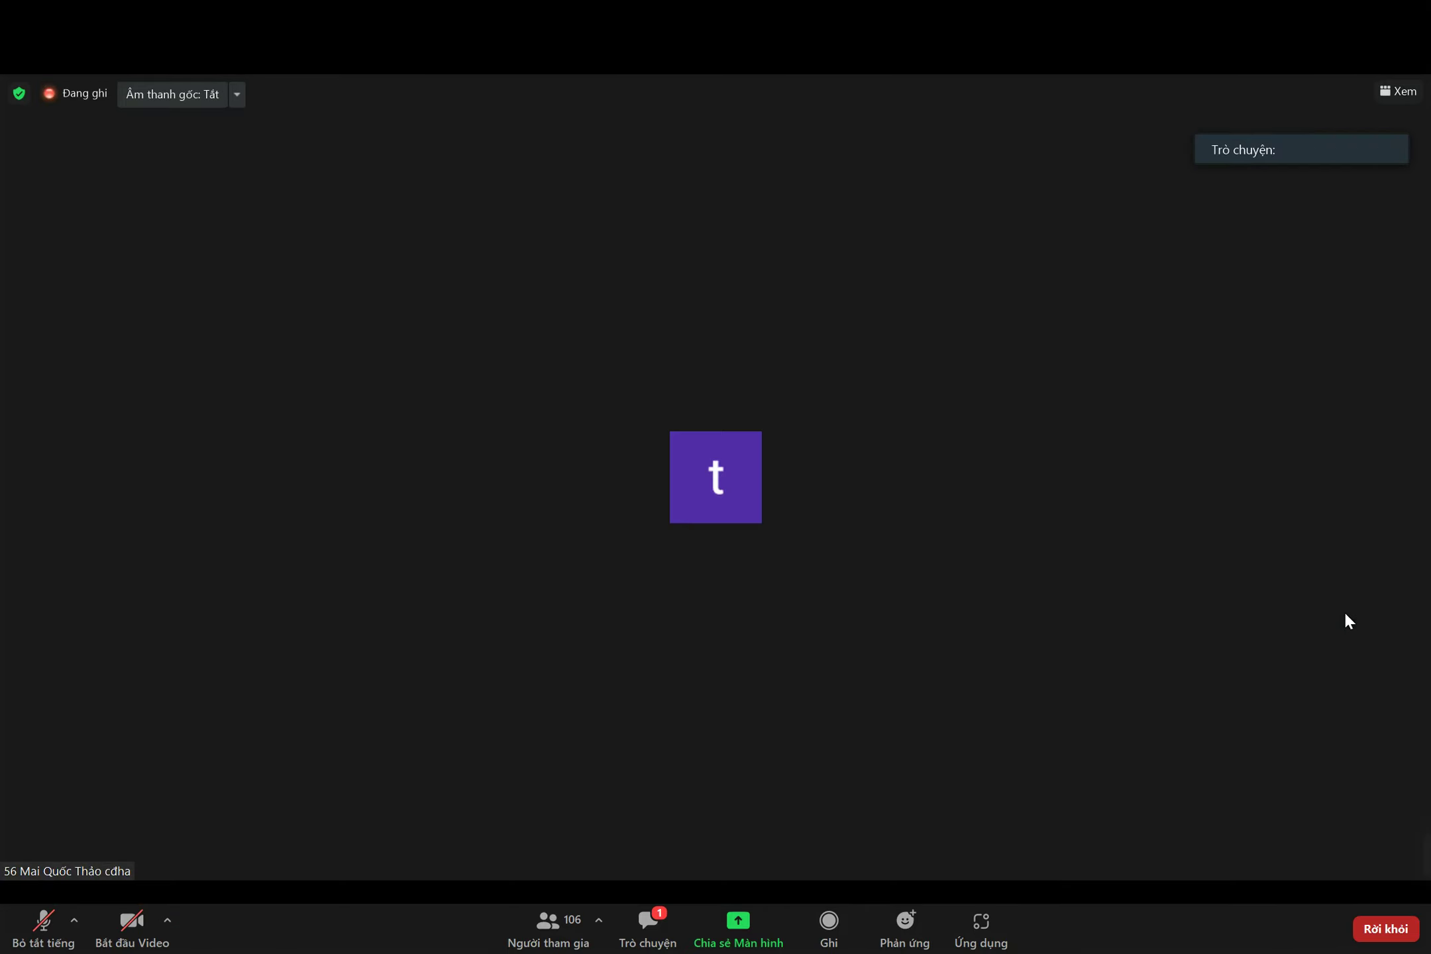
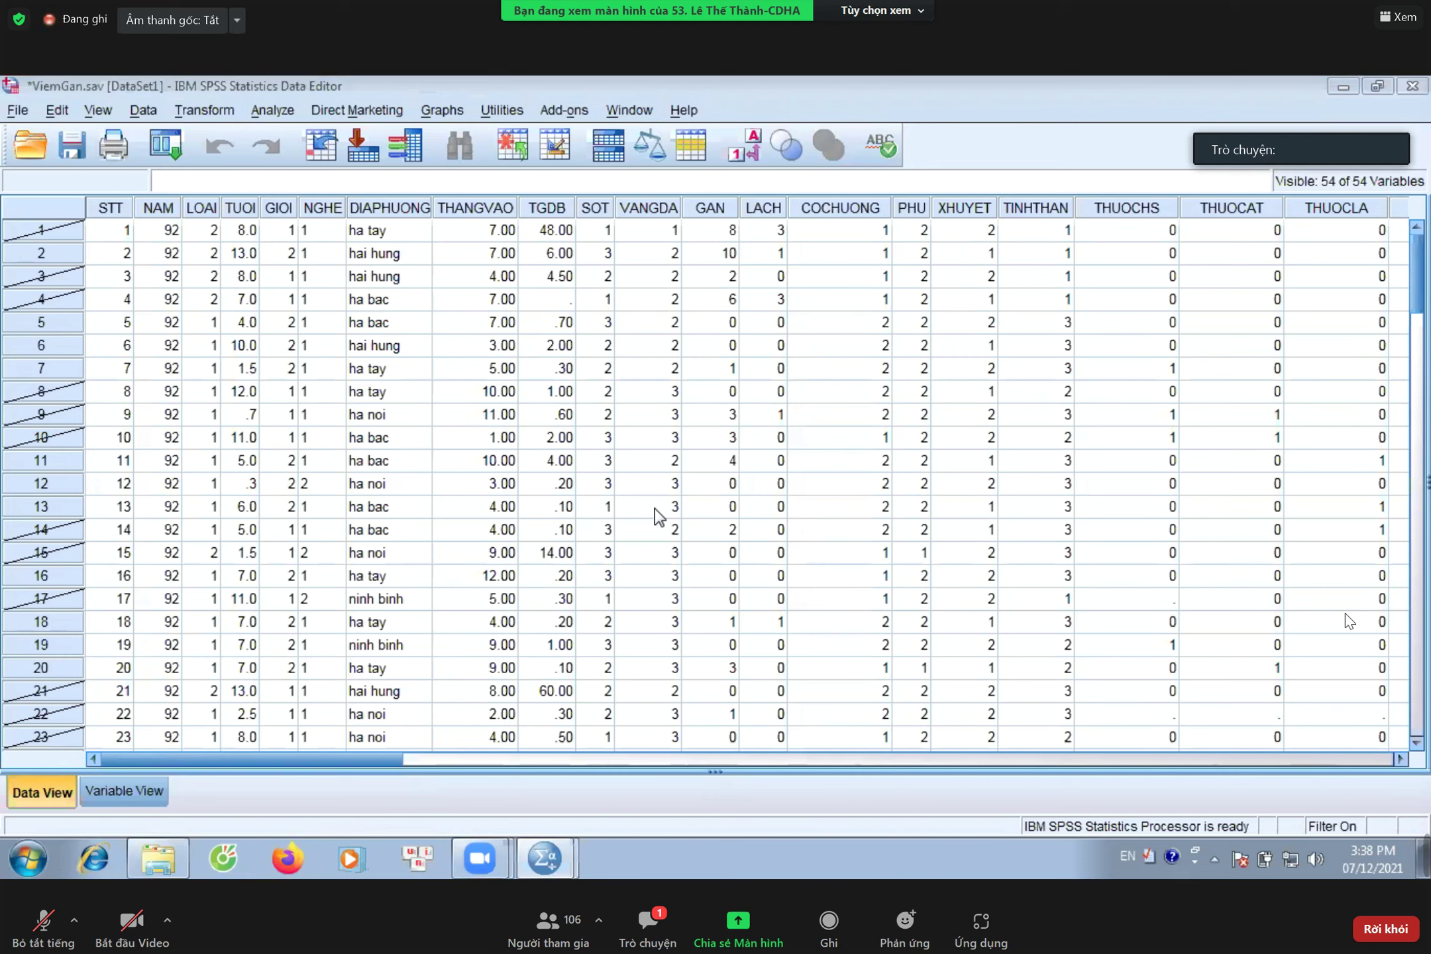
# - Reapply Select Cases with the condition GIOI = 2, filtering out unselected cases, and minimize the output window
pyautogui.click(139, 111)
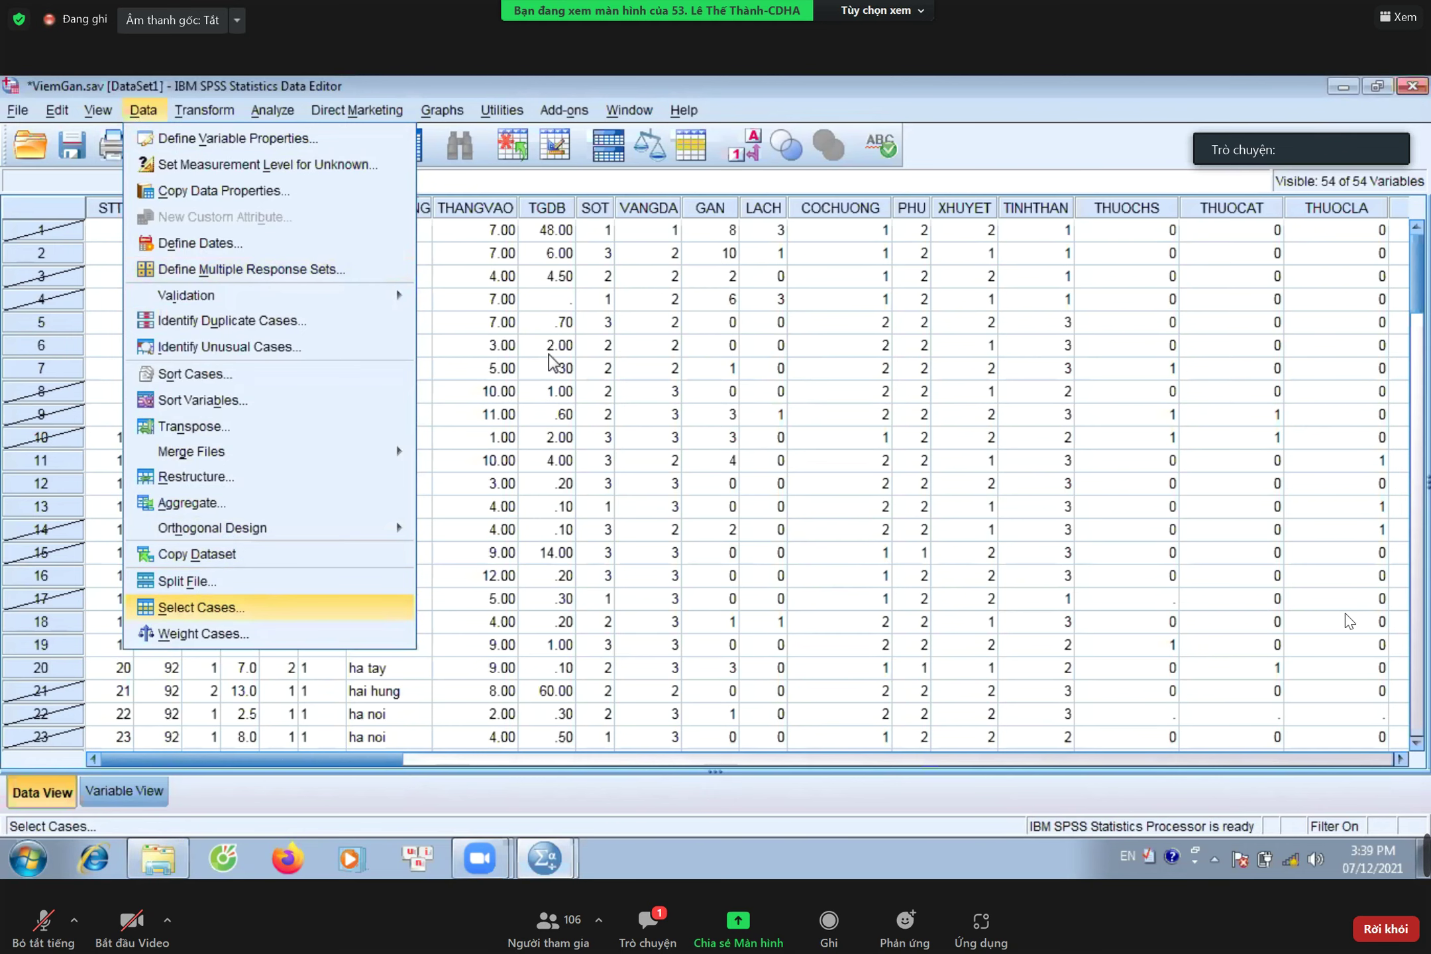
pyautogui.press('Return')
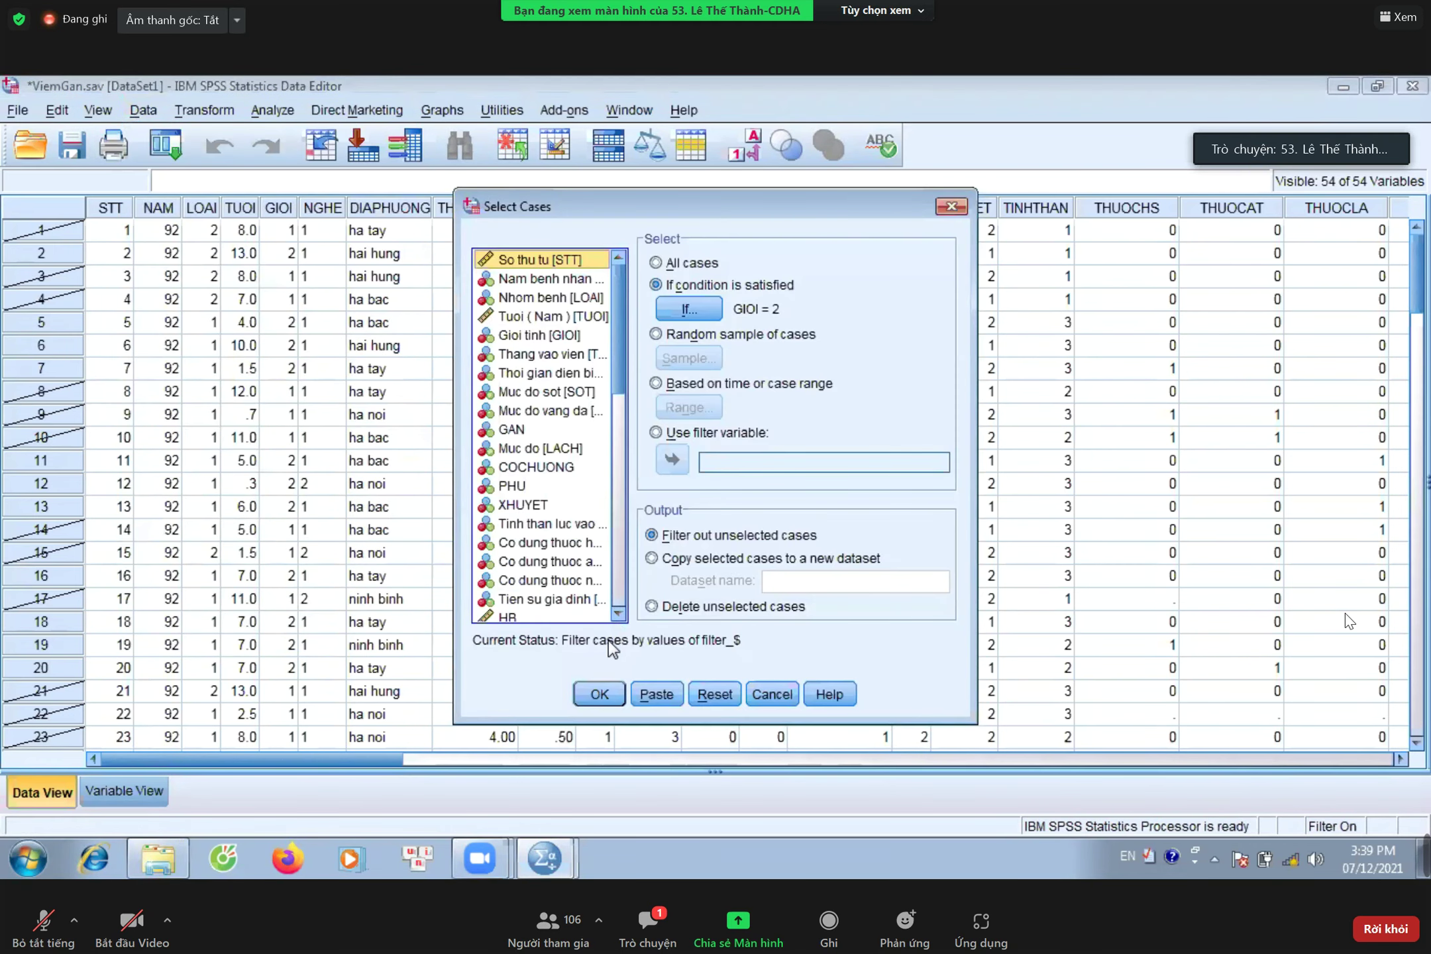
pyautogui.click(599, 695)
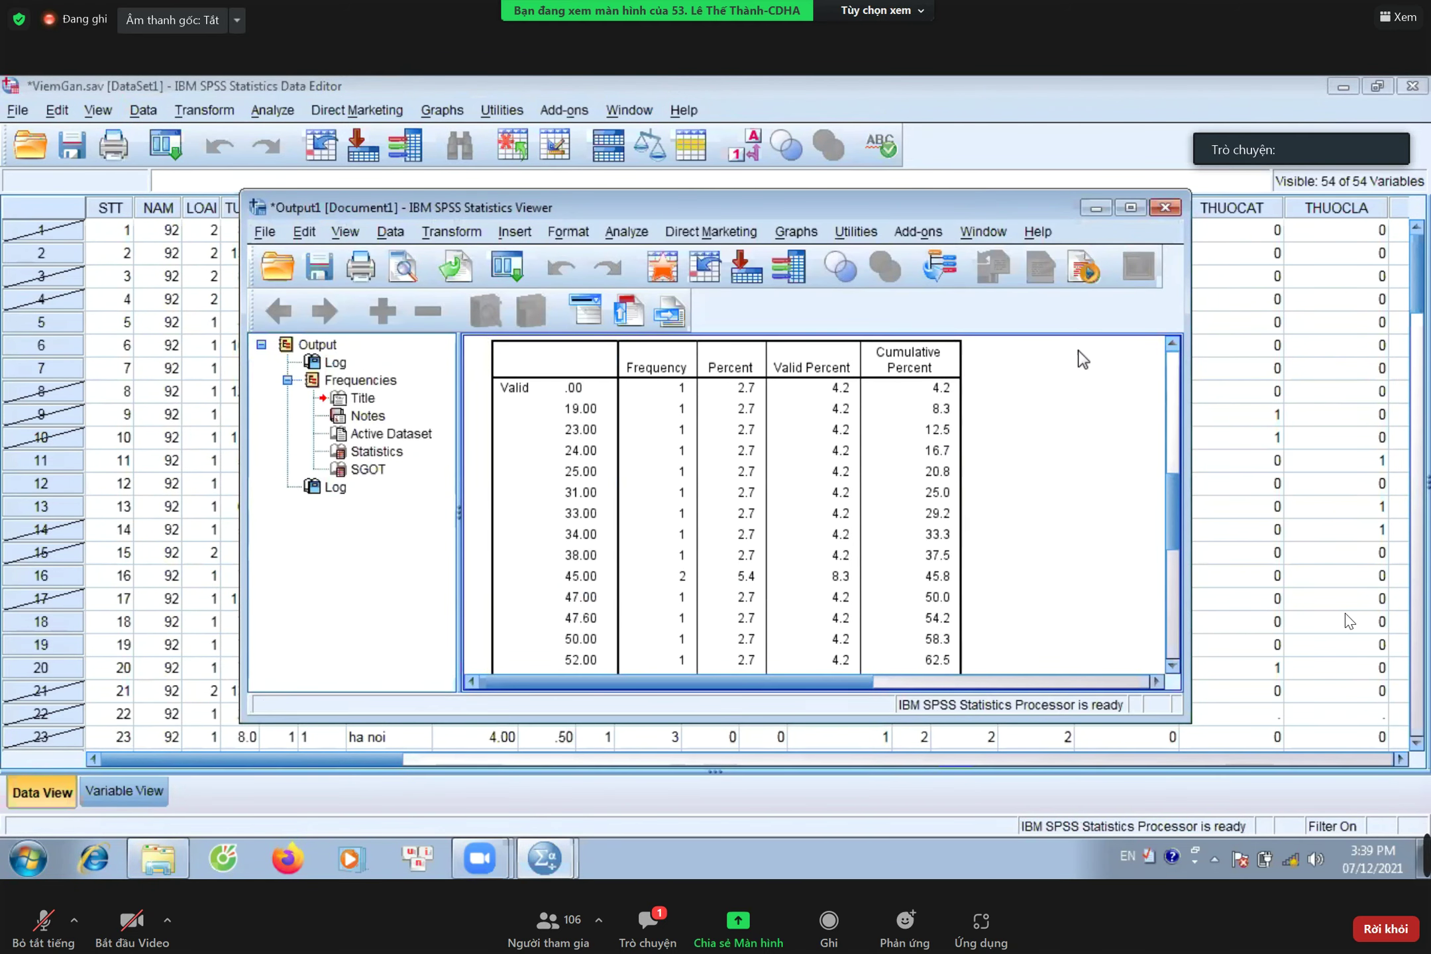
pyautogui.click(1094, 209)
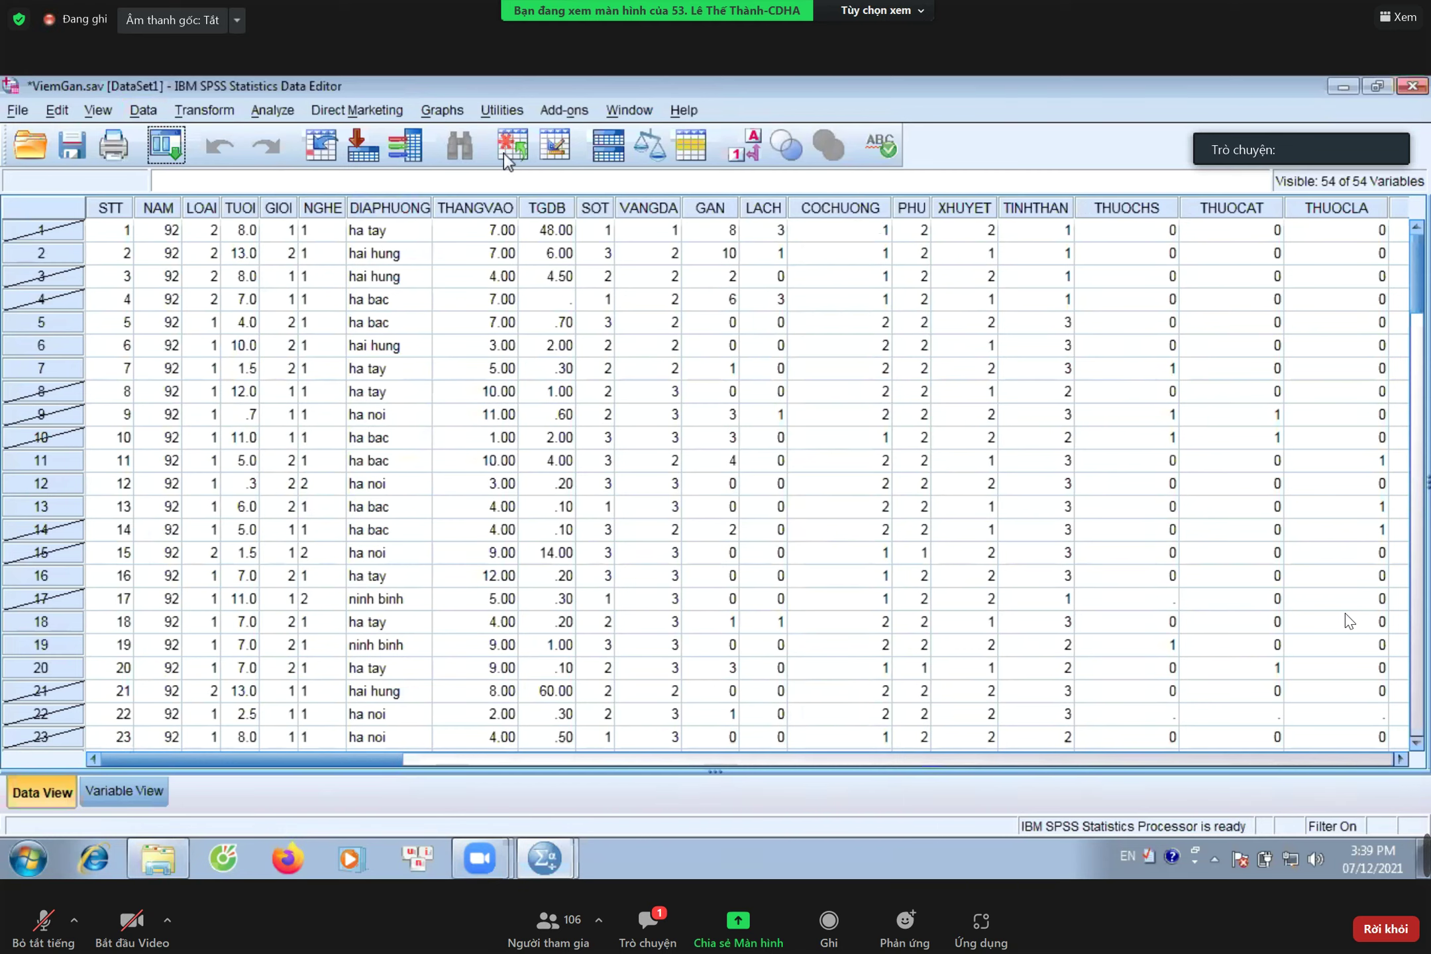
# - Replace SGOT with Bilirubin Truc tiep as the only variable of the Frequencies analysis
pyautogui.click(278, 107)
pyautogui.moveTo(449, 163)
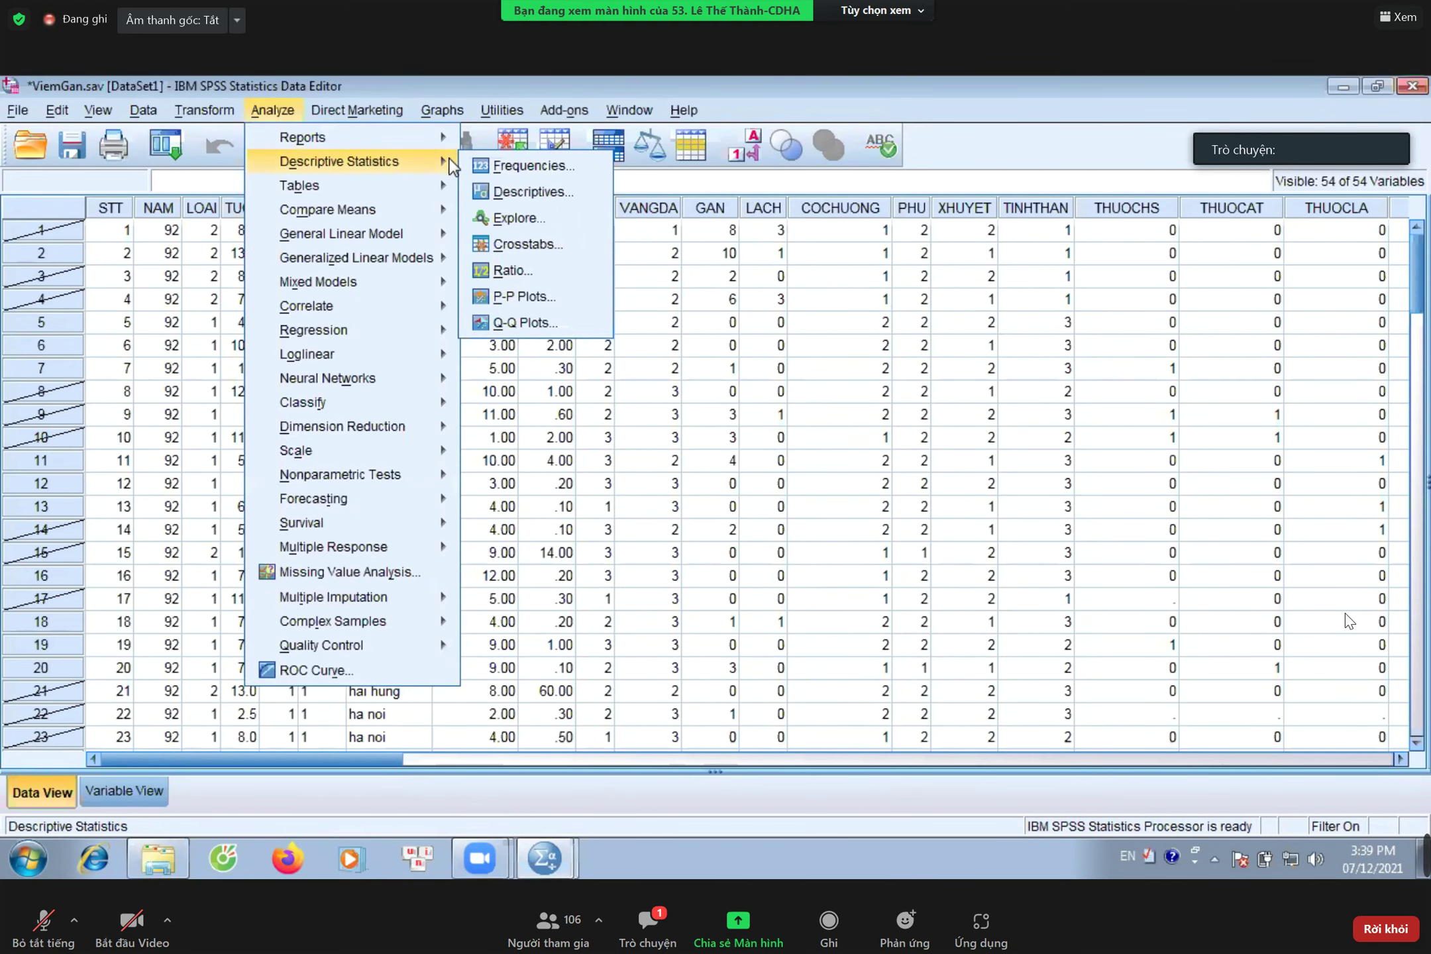
pyautogui.click(476, 165)
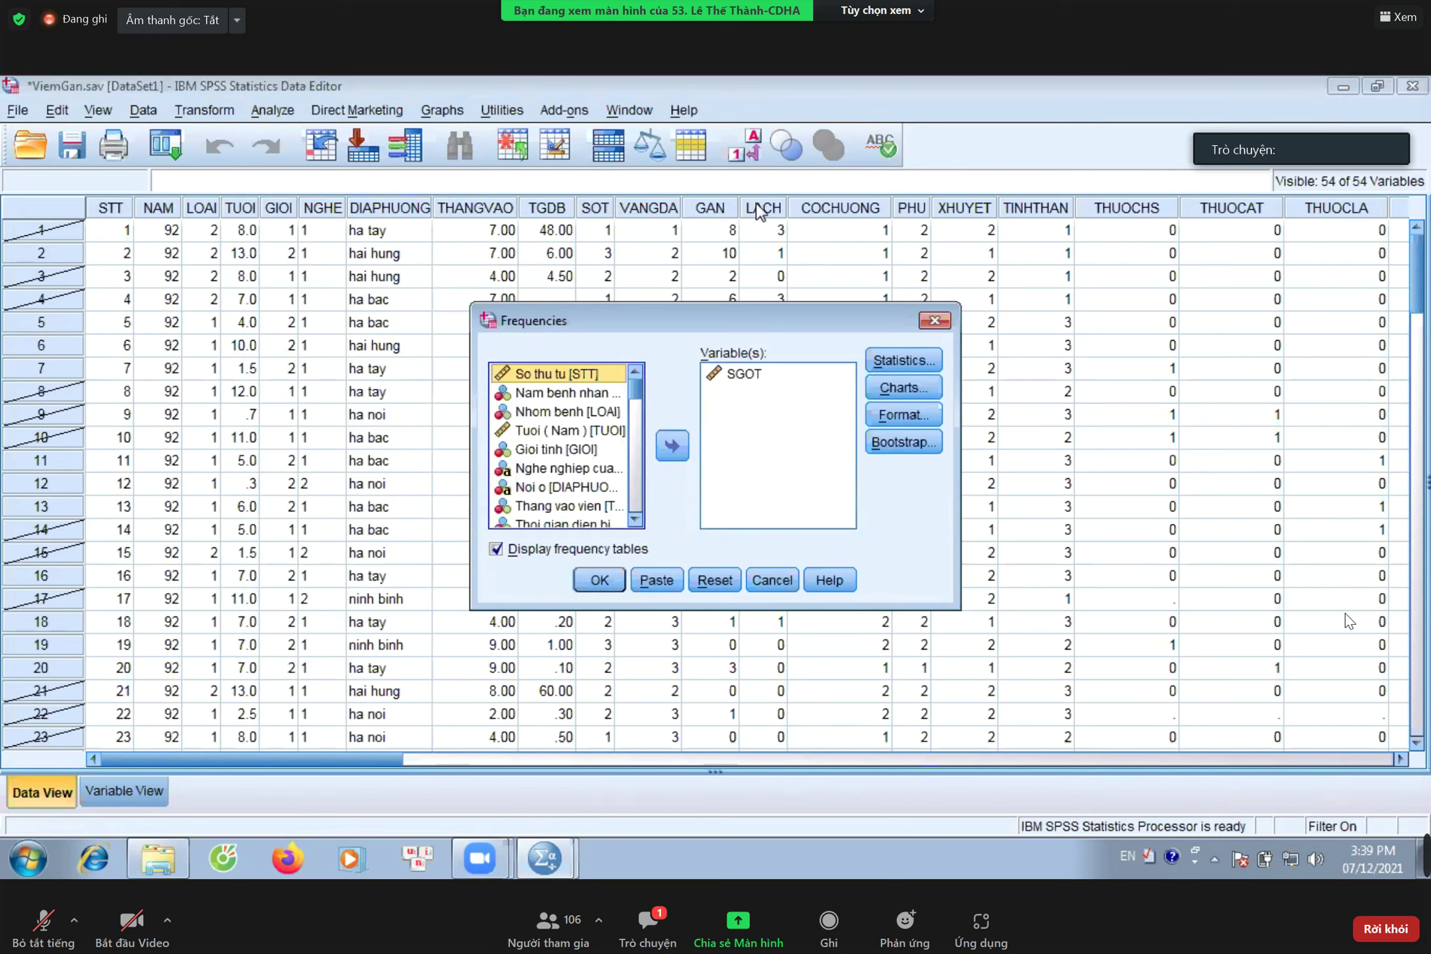
pyautogui.doubleClick(749, 372)
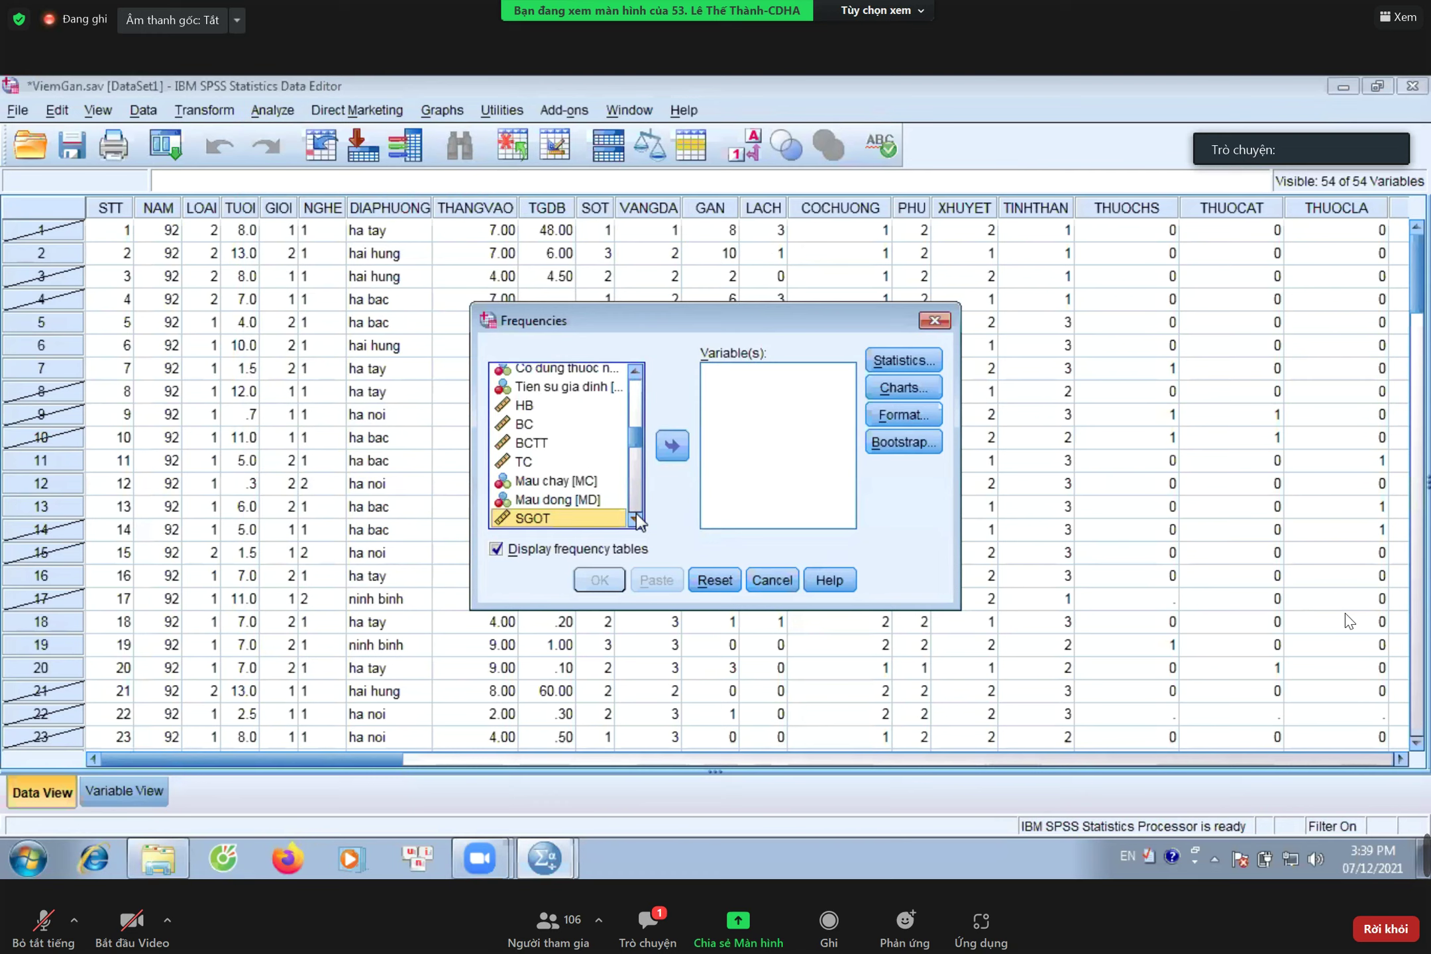
pyautogui.scroll(-5, 638, 521)
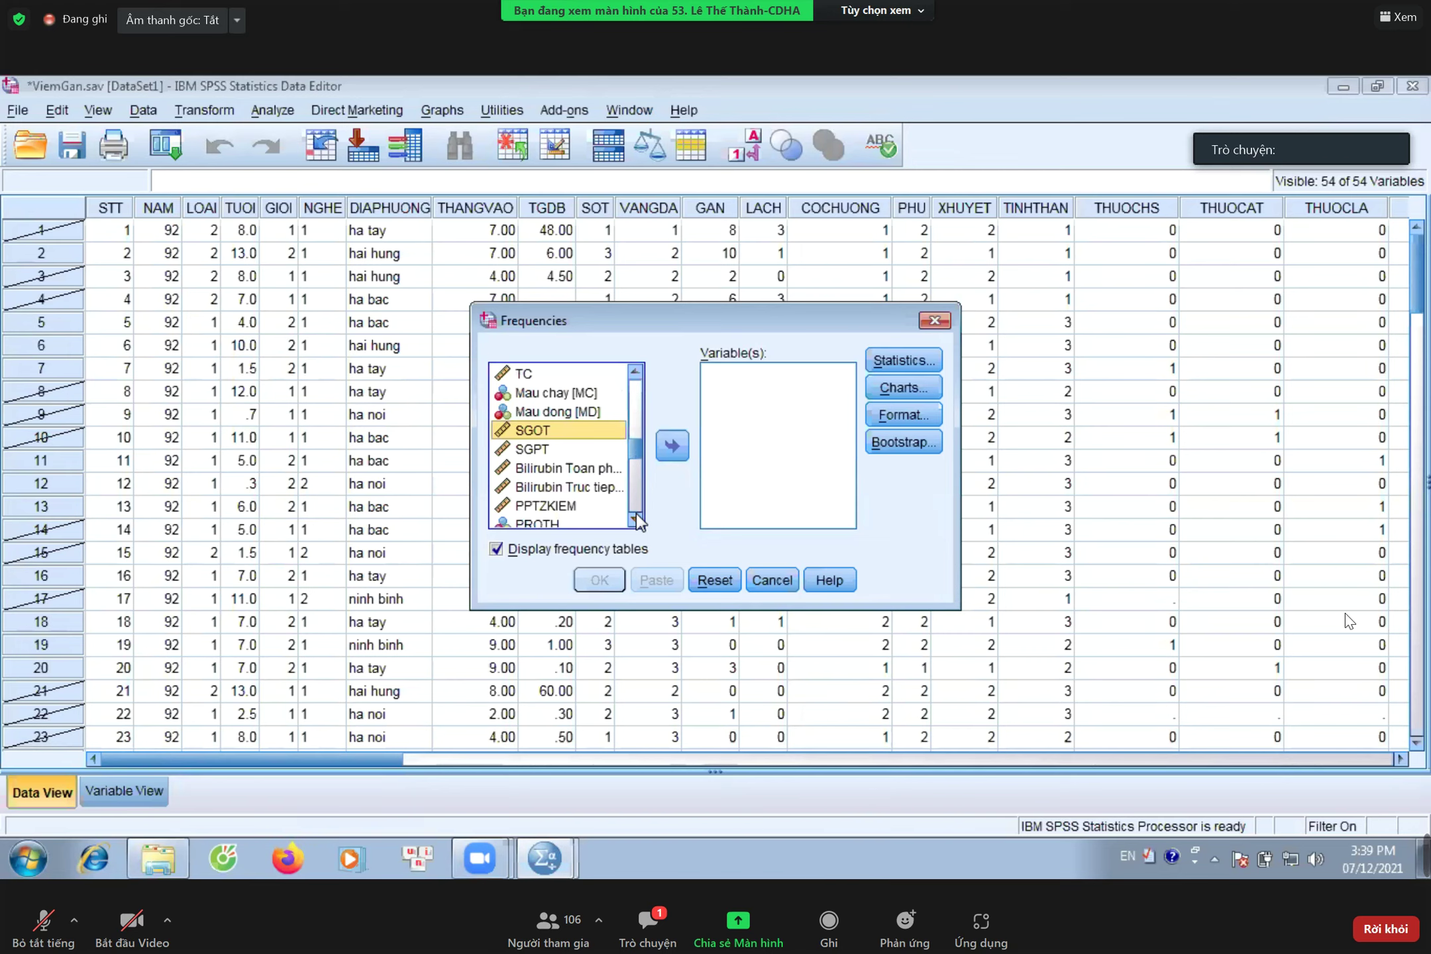
pyautogui.click(606, 488)
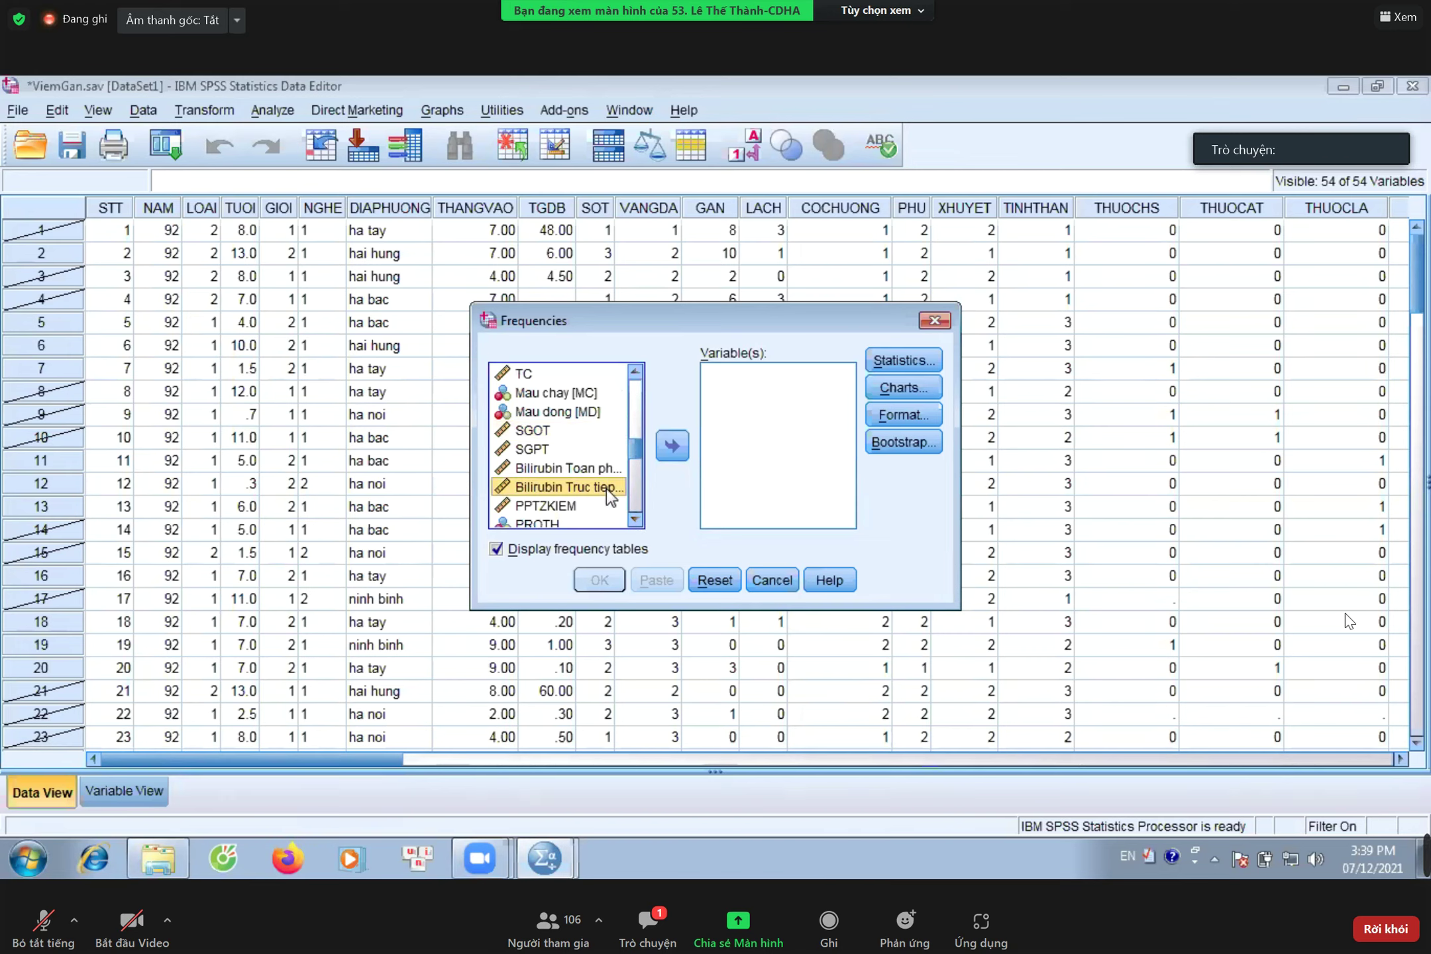
pyautogui.click(671, 446)
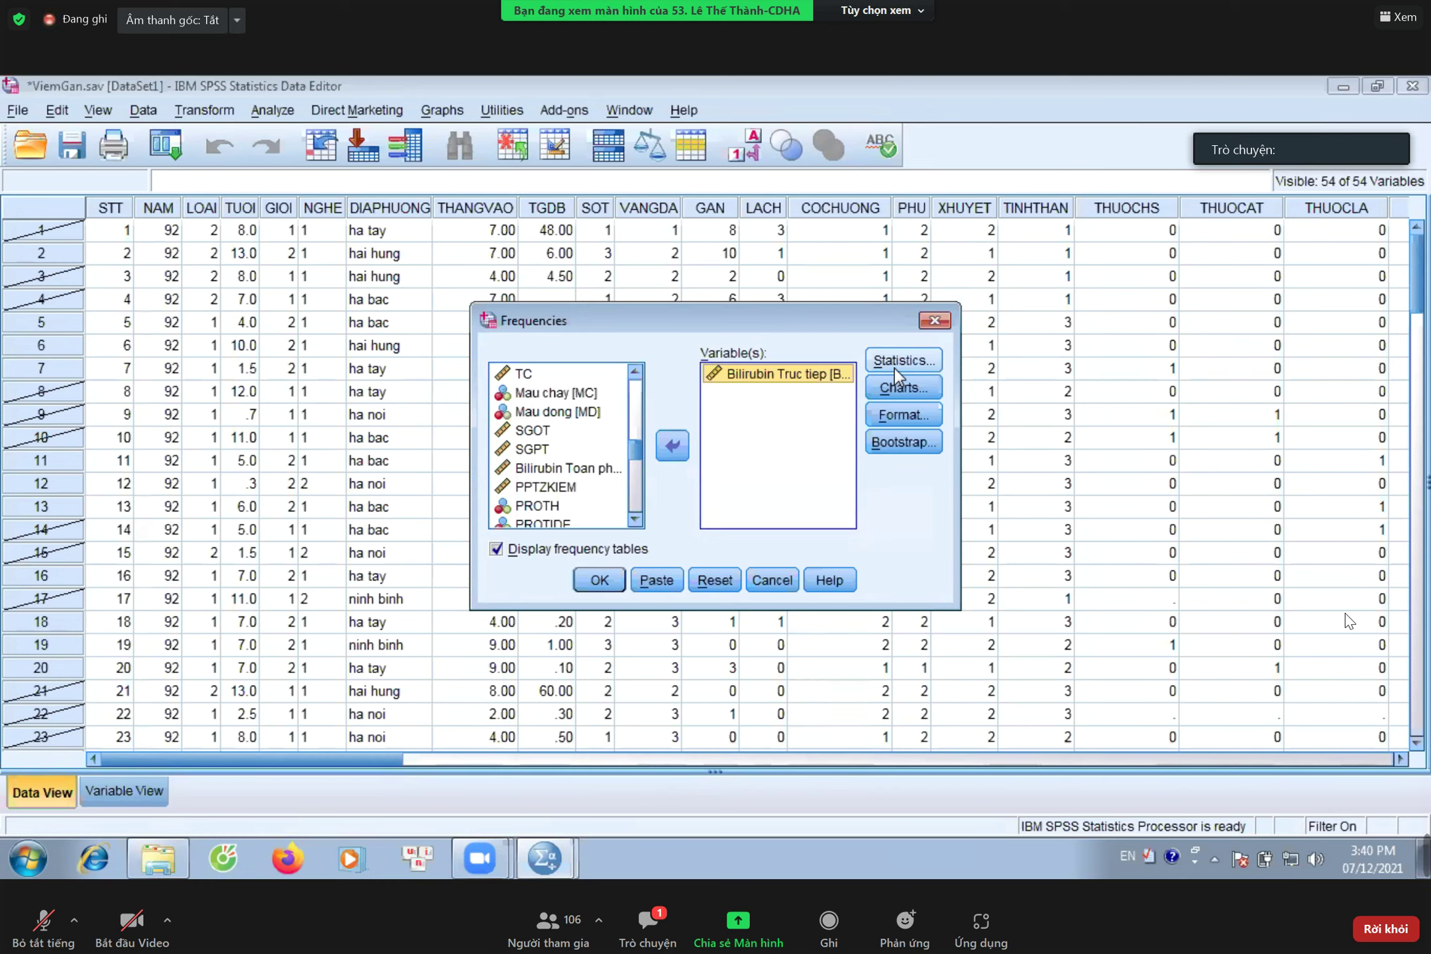
# - Close the Frequencies dialog and start Recode into Different Variables with Bilirubin Truc tiep as the input variable
pyautogui.click(928, 324)
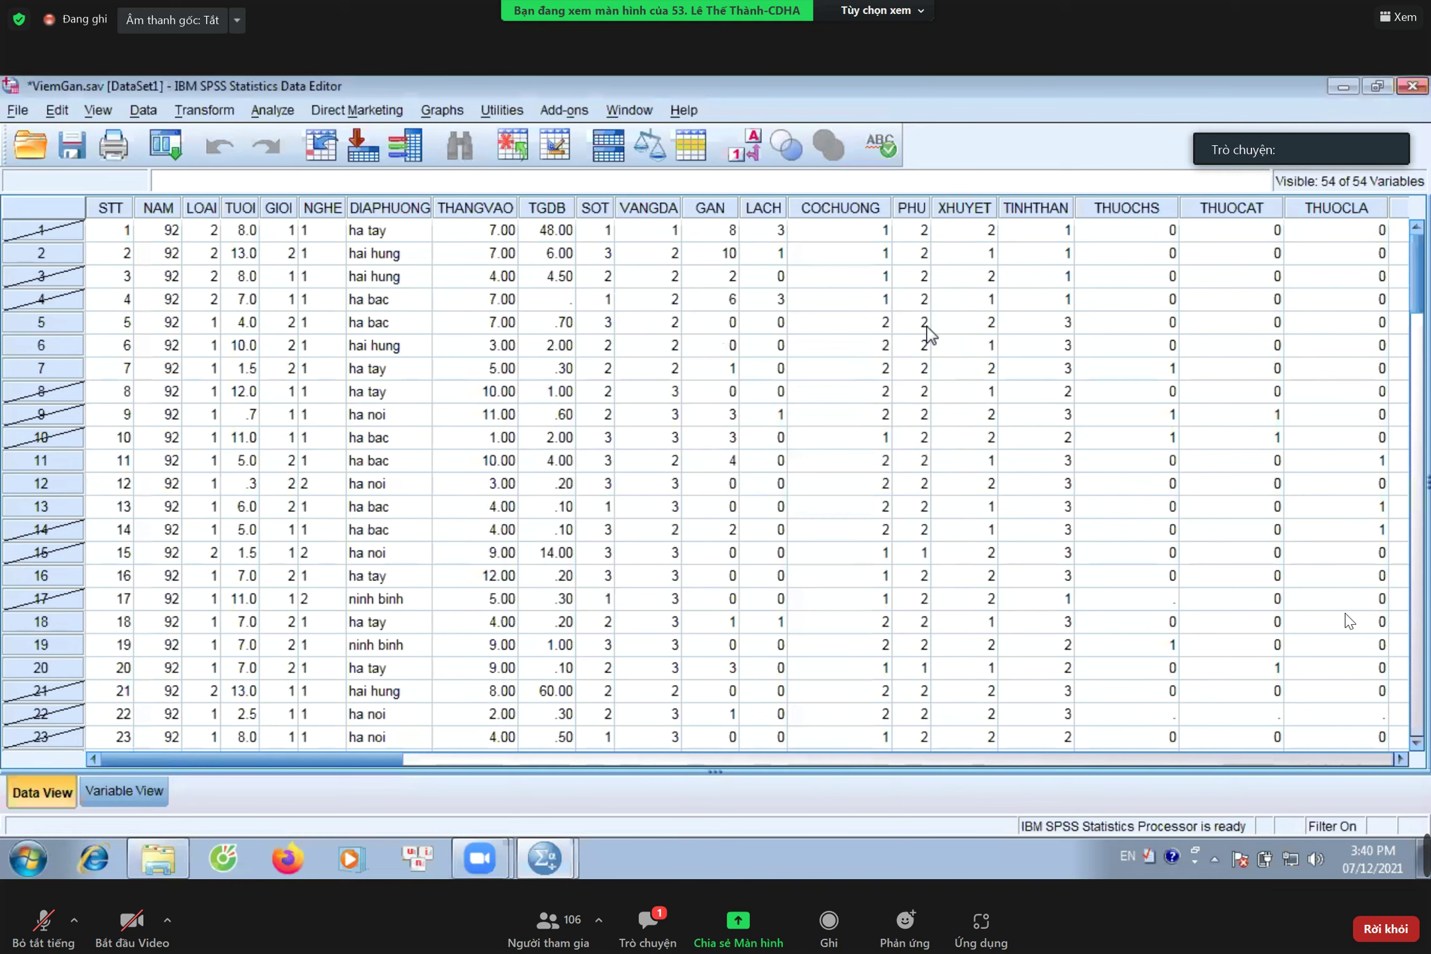
pyautogui.click(225, 113)
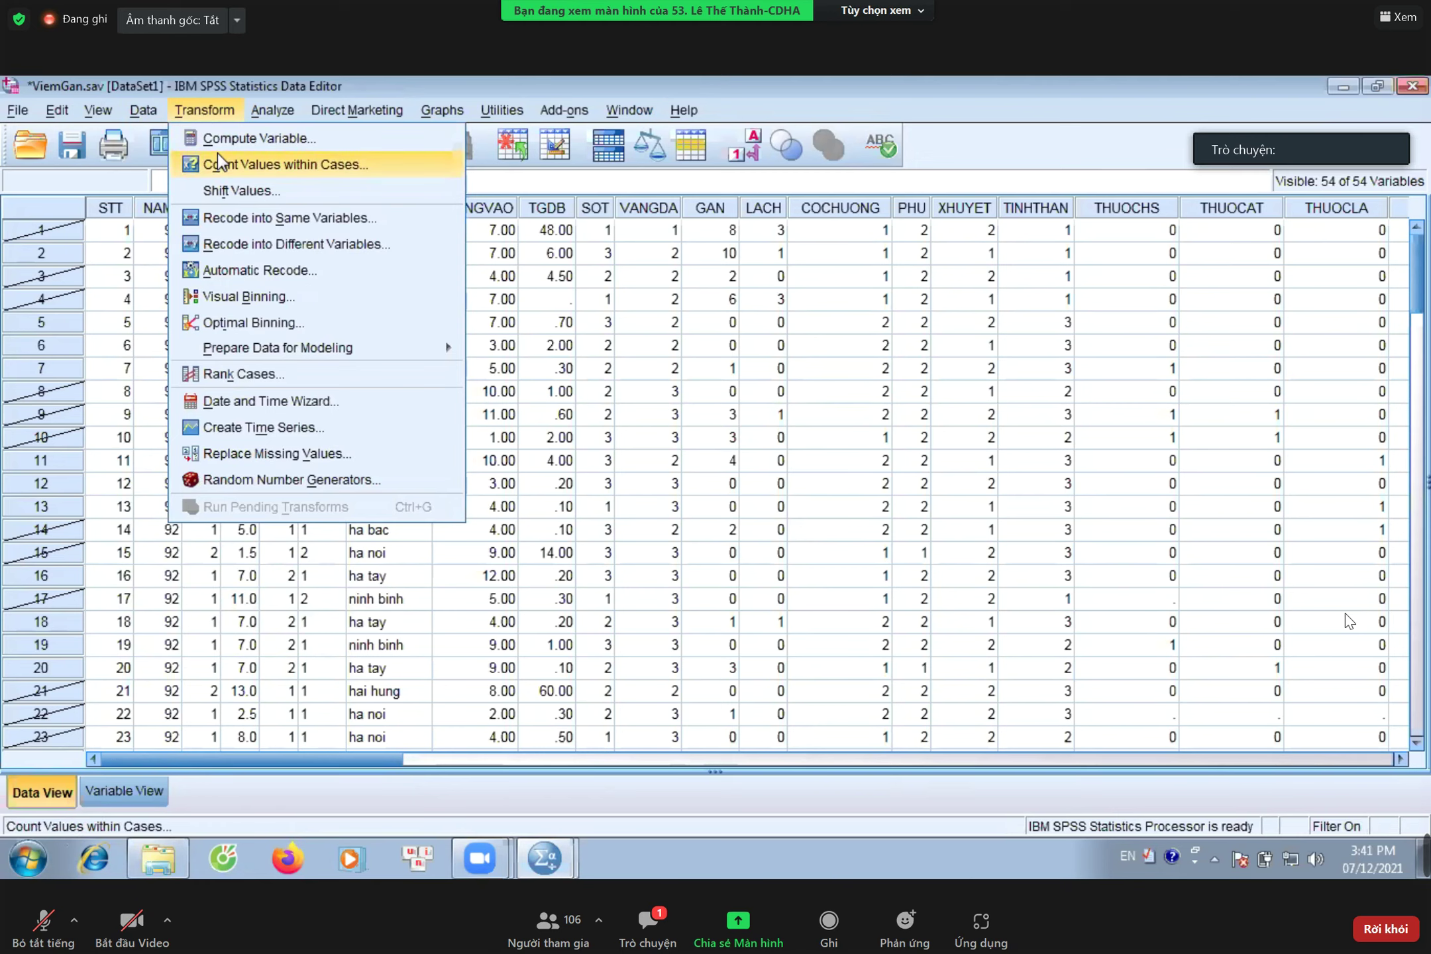
pyautogui.click(252, 244)
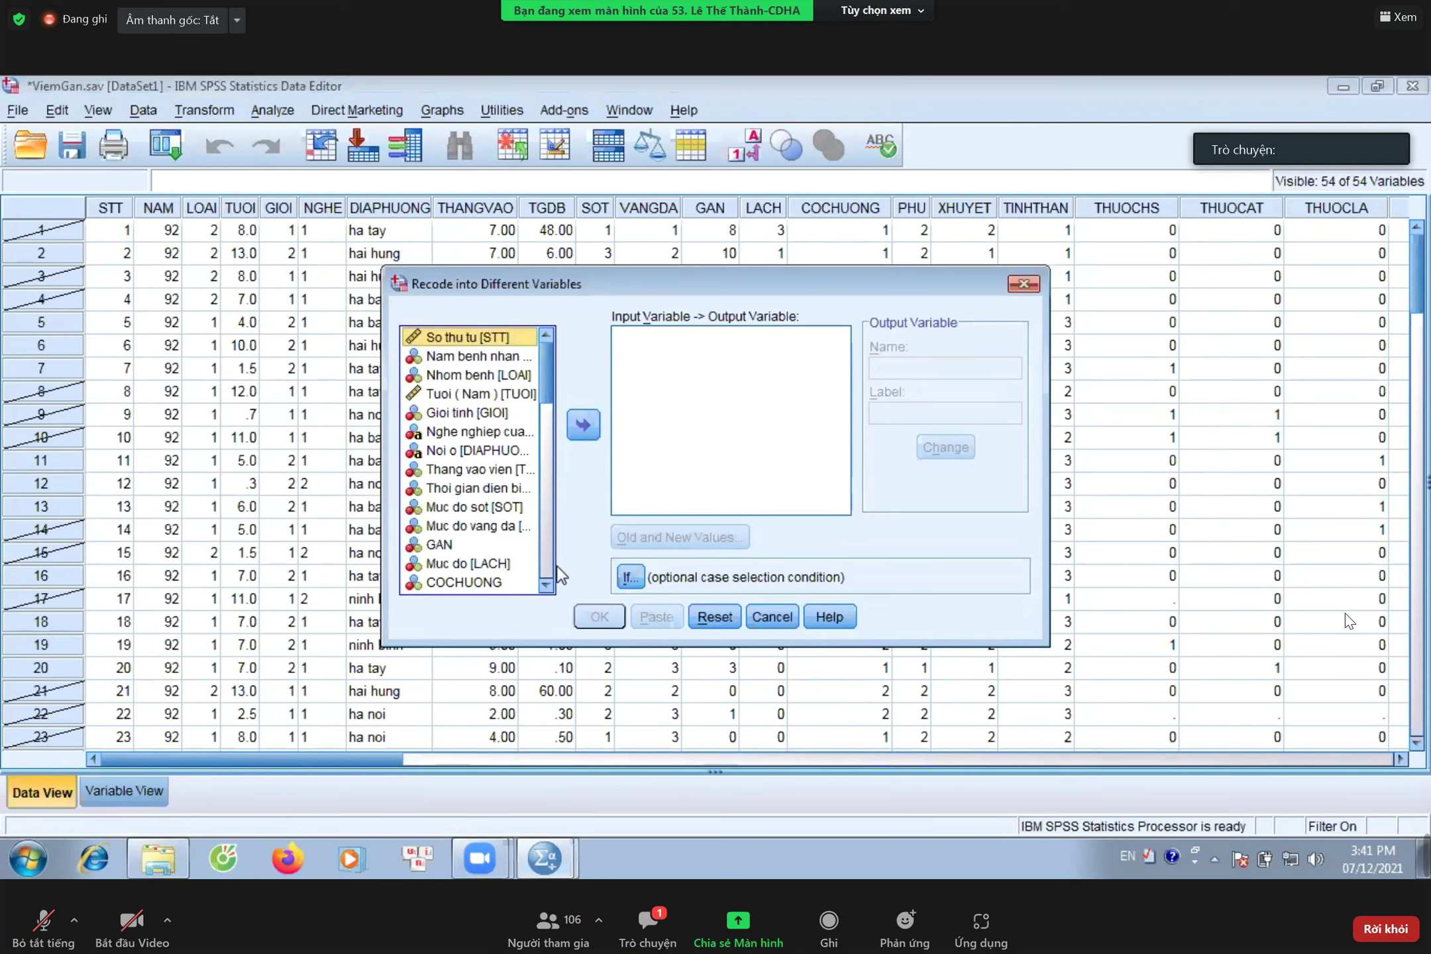
pyautogui.click(546, 585)
pyautogui.click(546, 585)
pyautogui.click(546, 585)
pyautogui.click(546, 585)
pyautogui.click(545, 585)
pyautogui.click(546, 585)
pyautogui.click(547, 586)
pyautogui.click(547, 586)
pyautogui.click(547, 586)
pyautogui.click(547, 586)
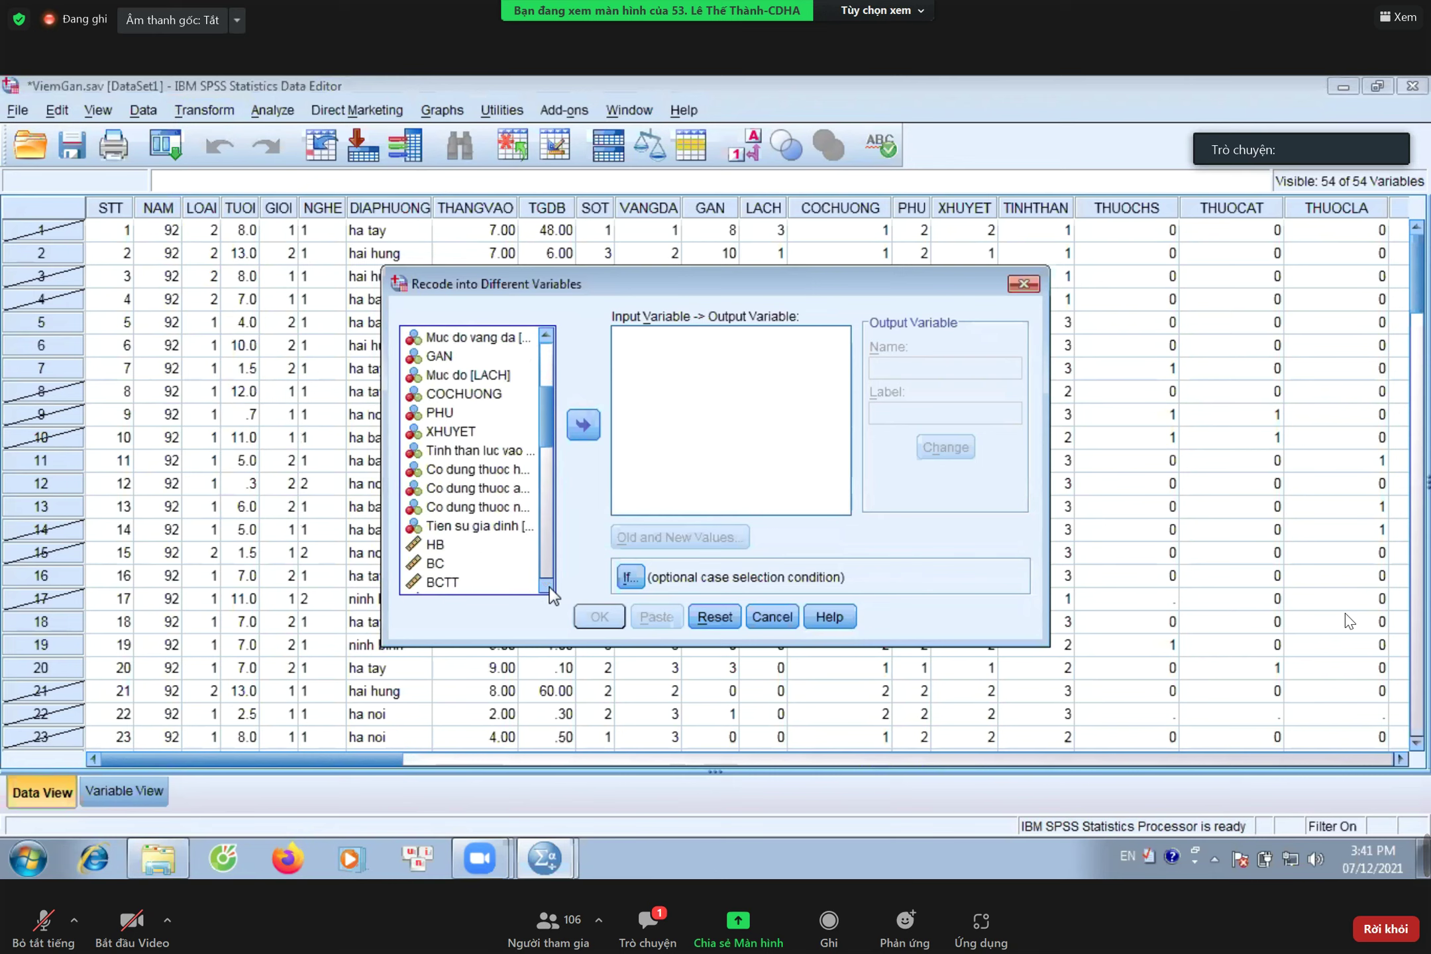
pyautogui.click(547, 587)
pyautogui.click(547, 586)
pyautogui.click(547, 586)
pyautogui.click(547, 586)
pyautogui.click(547, 586)
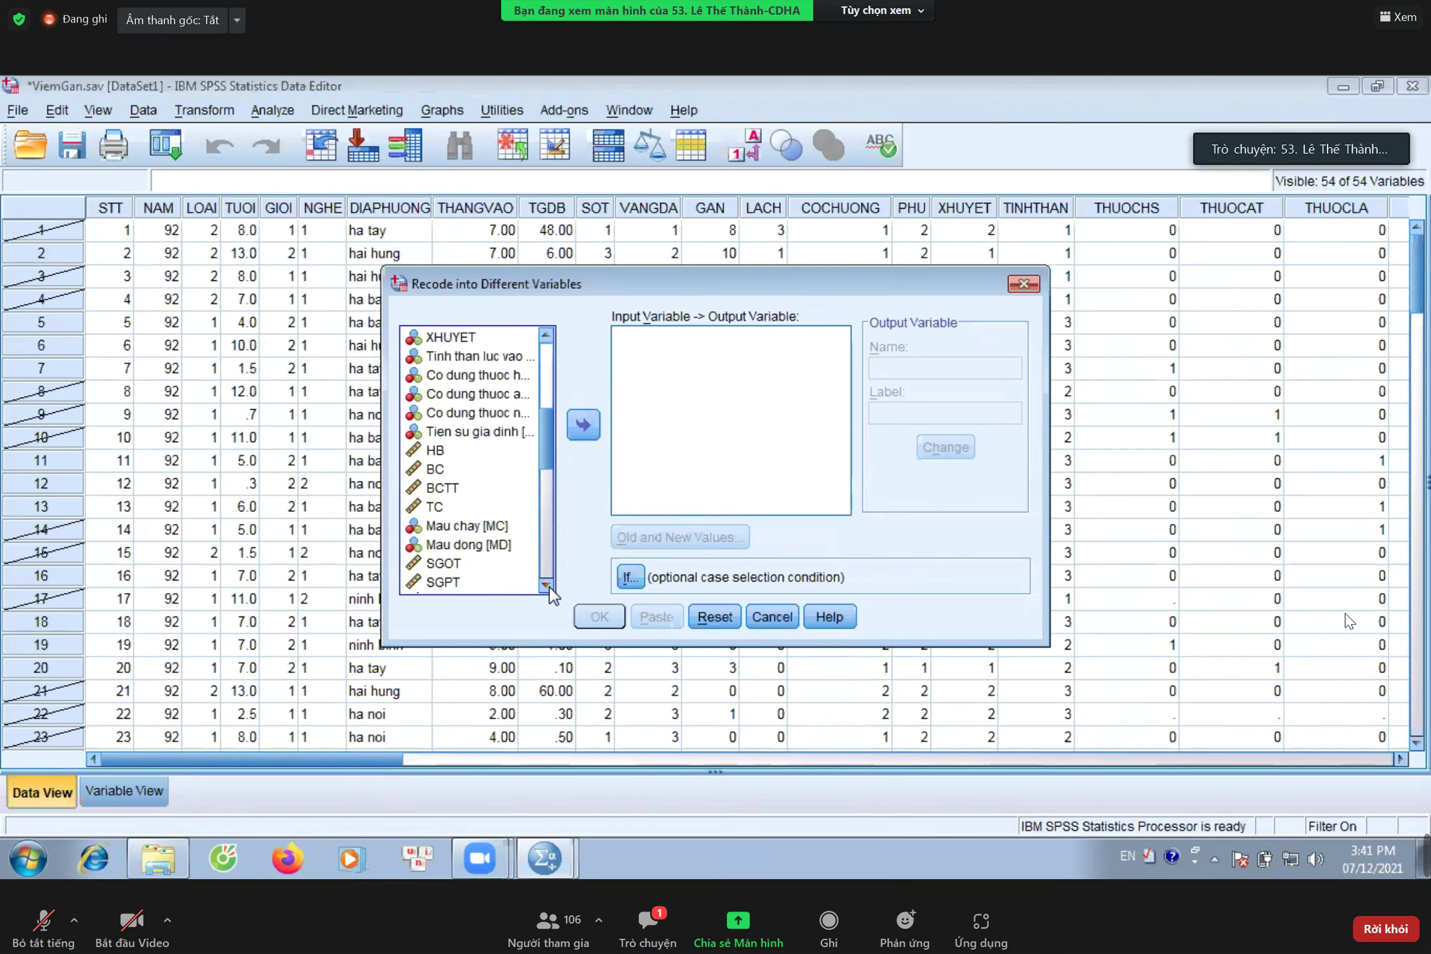
pyautogui.click(547, 586)
pyautogui.click(547, 587)
pyautogui.click(547, 586)
pyautogui.click(547, 587)
pyautogui.click(547, 587)
pyautogui.click(547, 586)
pyautogui.click(547, 586)
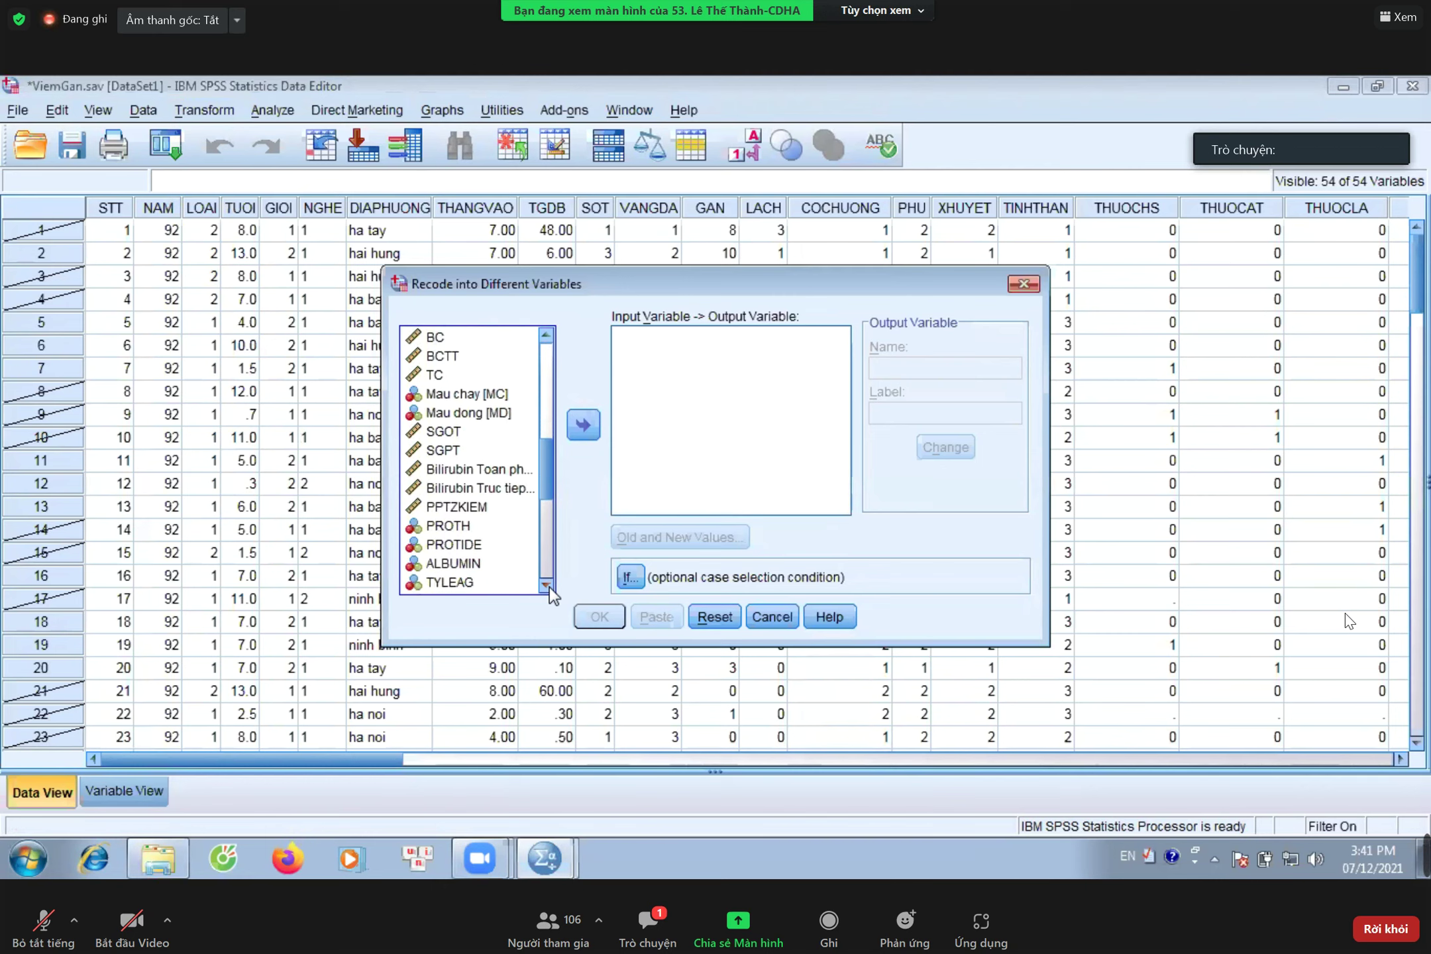
pyautogui.doubleClick(523, 488)
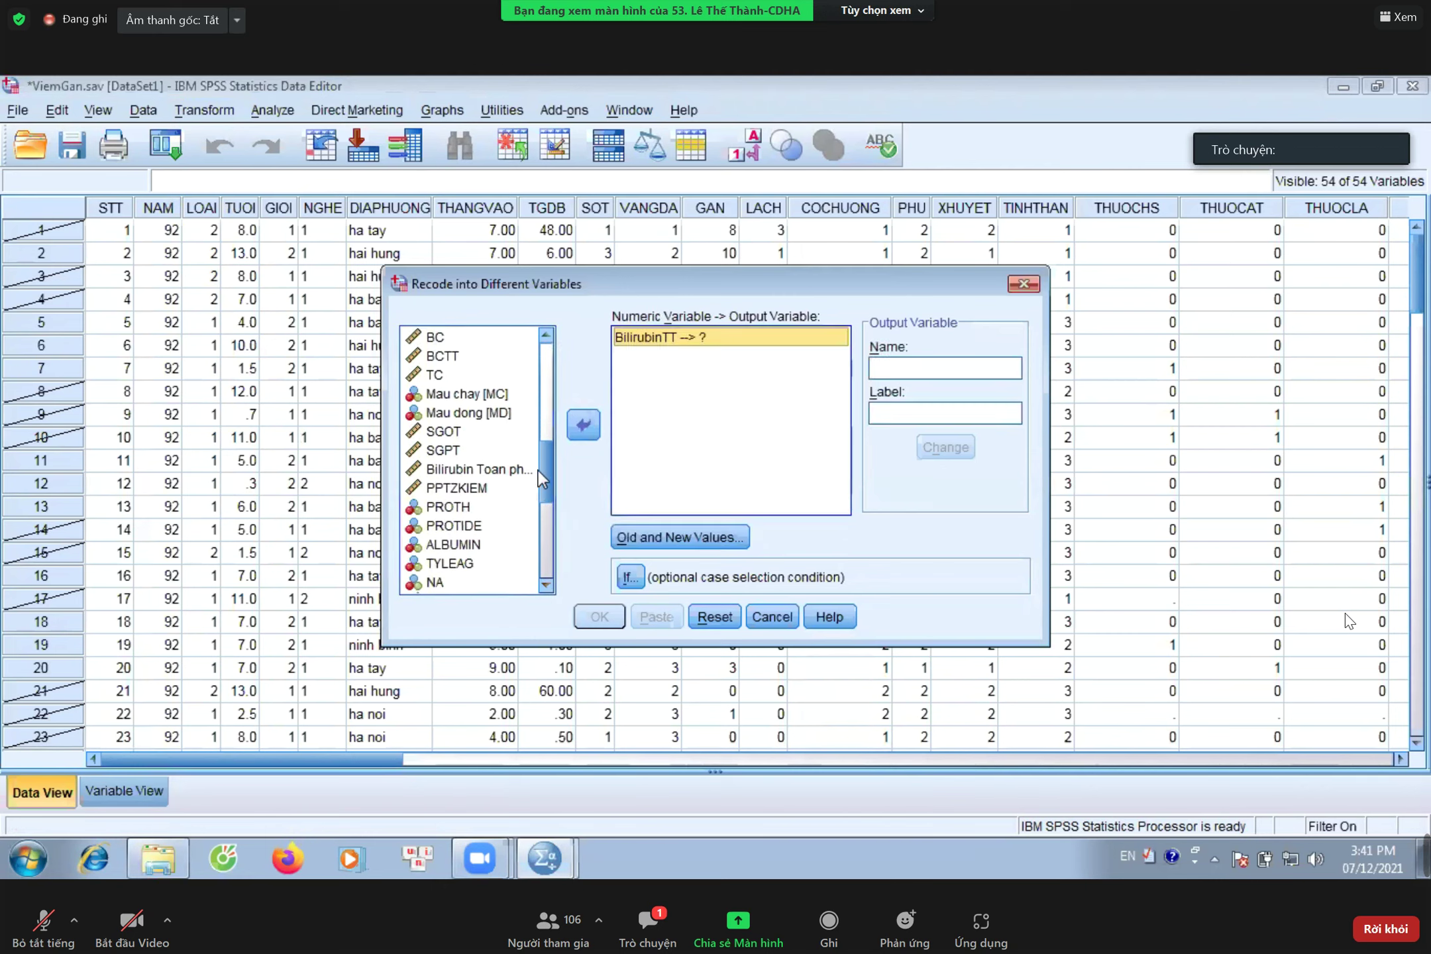
# - Name the recode's output variable PLBLTT and assign it to BilirubinTT
pyautogui.click(899, 364)
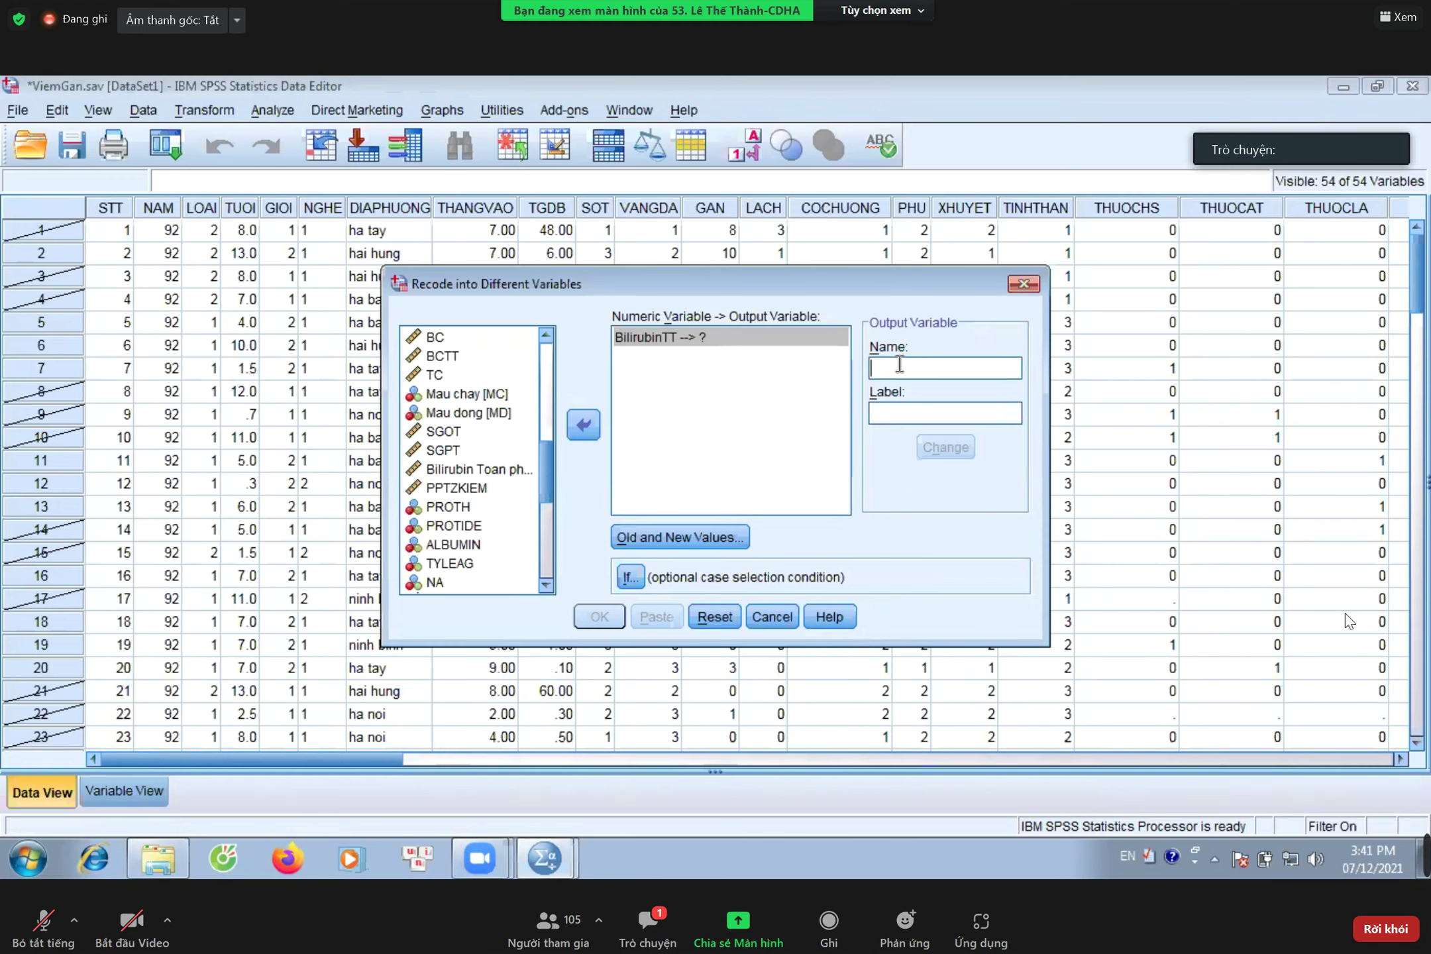
pyautogui.write('LB')
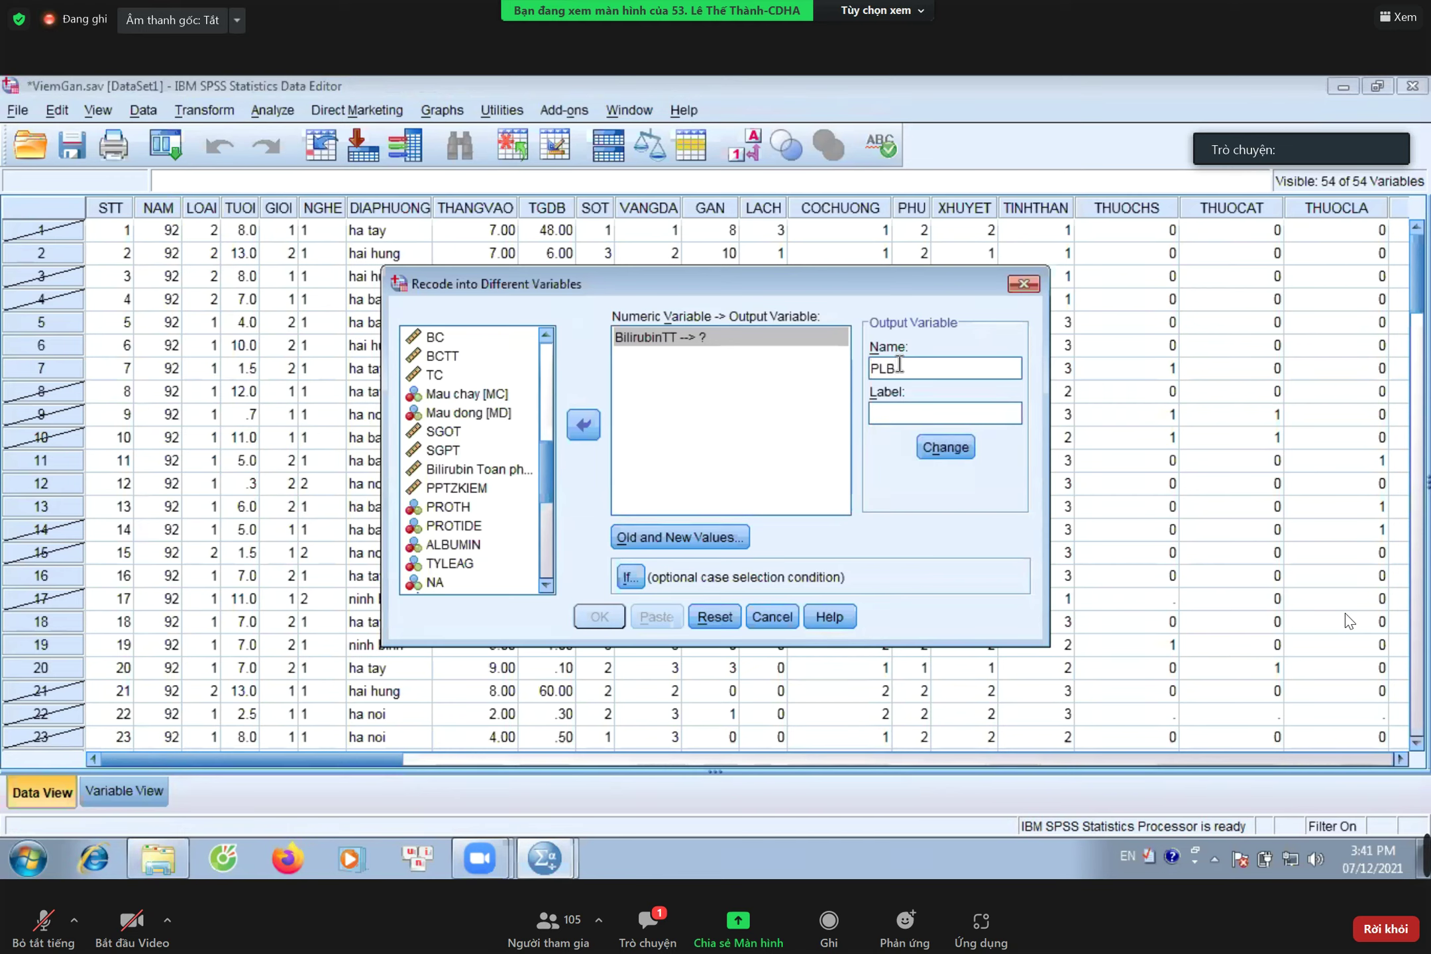
pyautogui.write('TT')
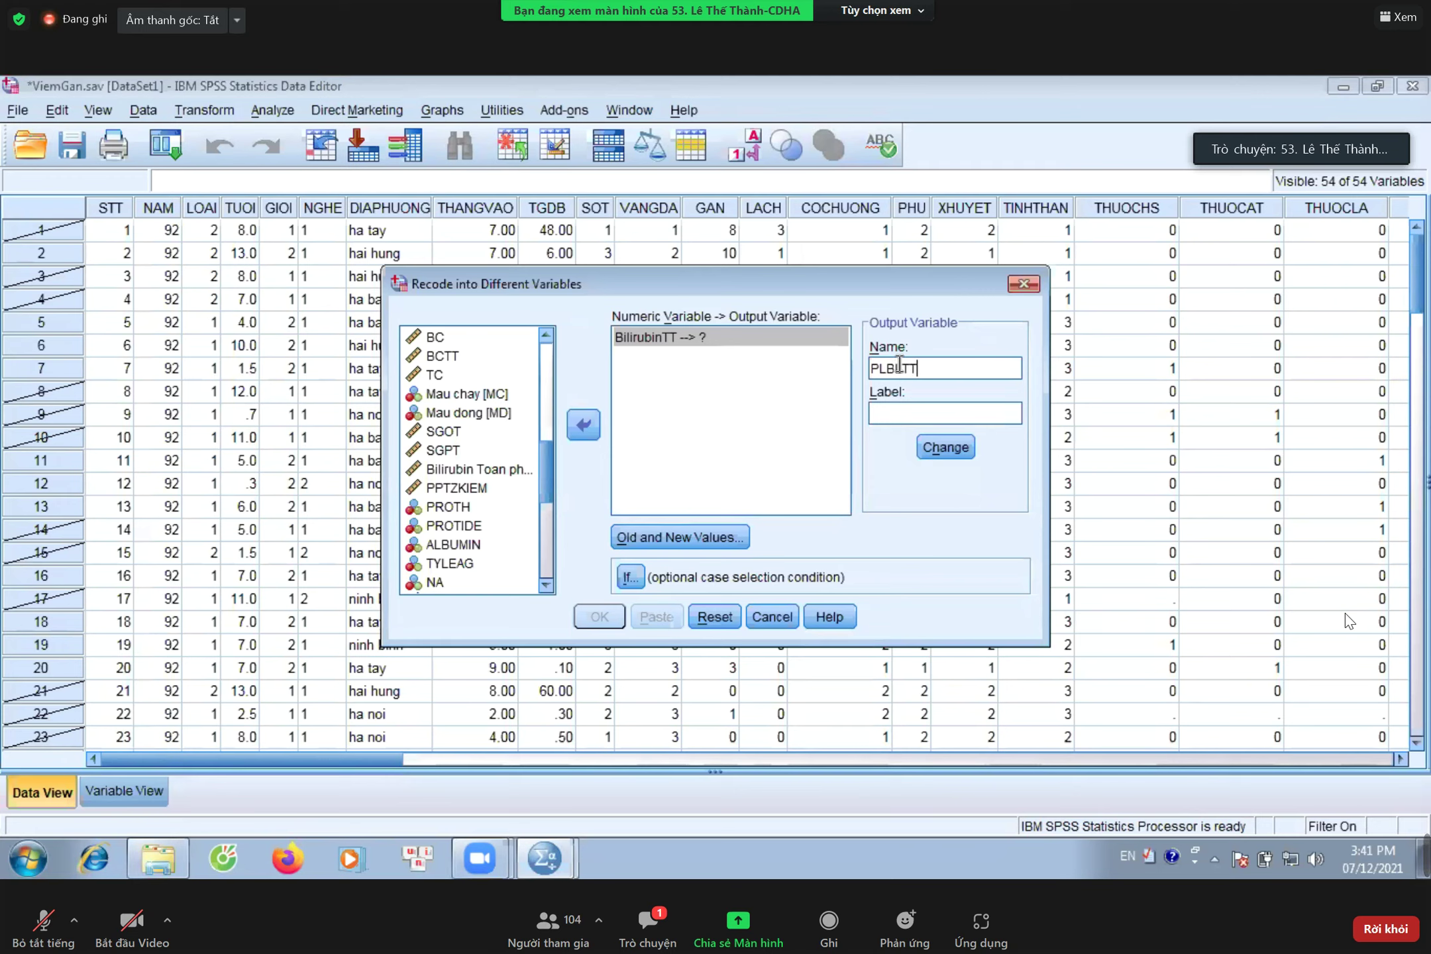
pyautogui.click(936, 450)
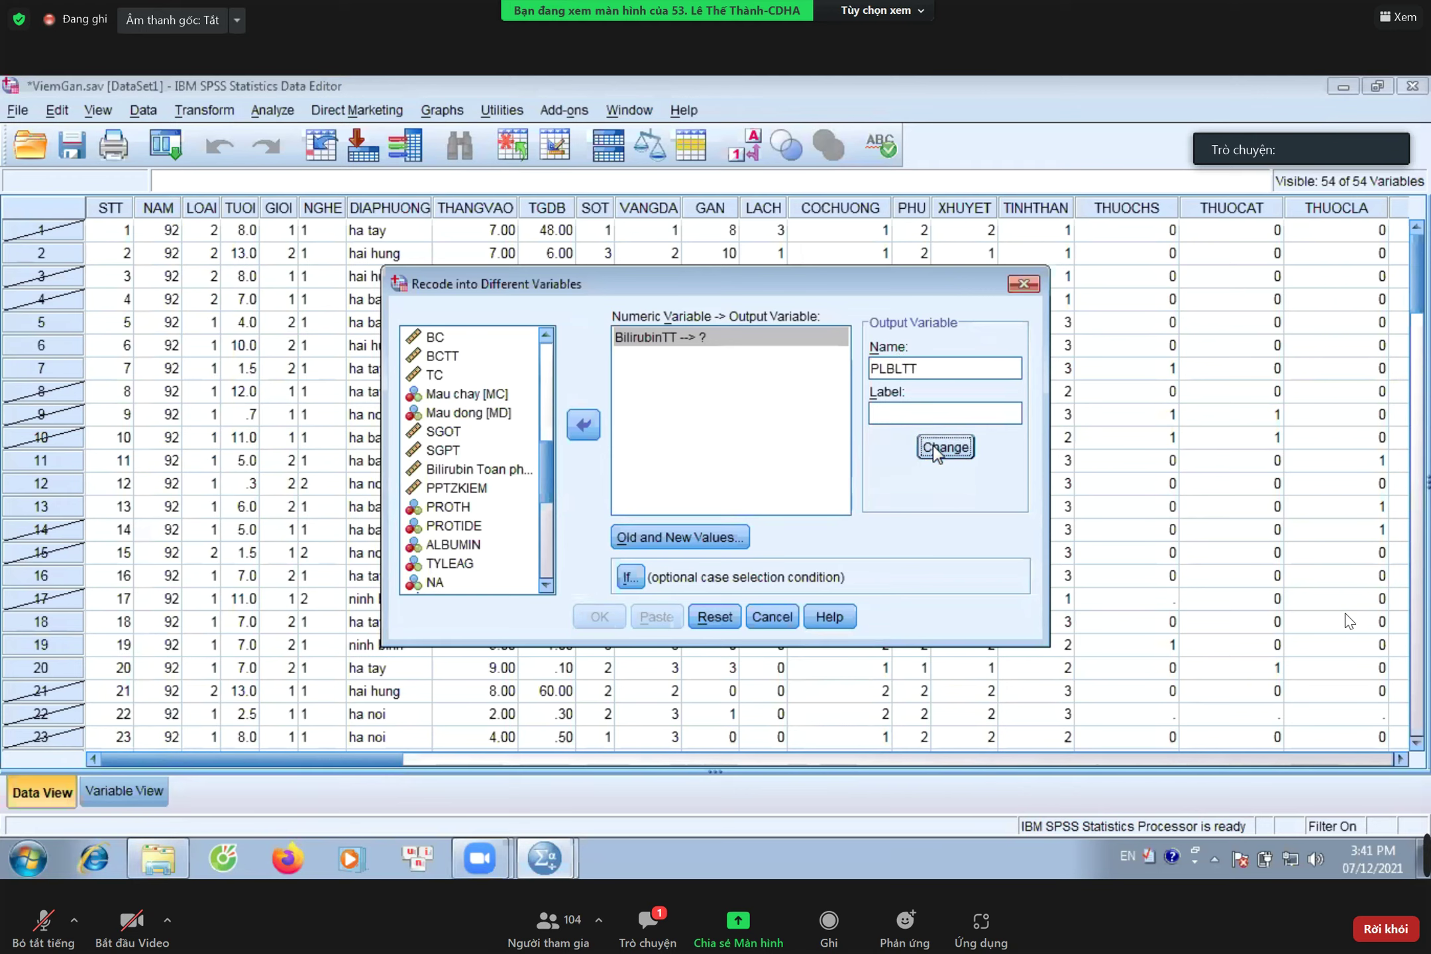
pyautogui.click(628, 577)
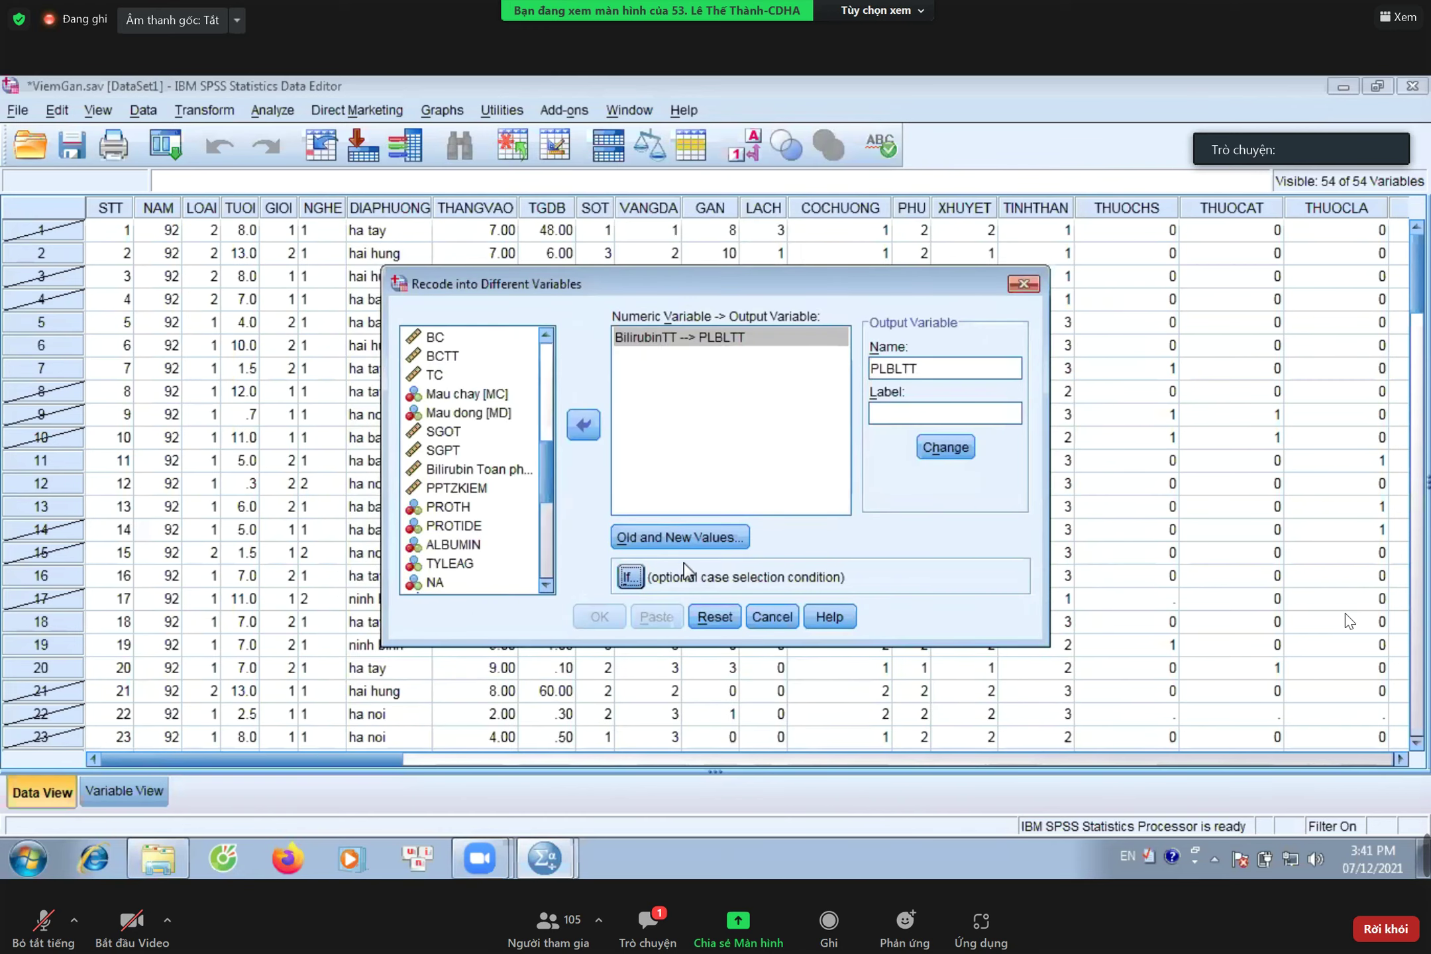
# - Add a recode rule that turns old values in the range 4.3 through 50 into new value 1
pyautogui.click(686, 538)
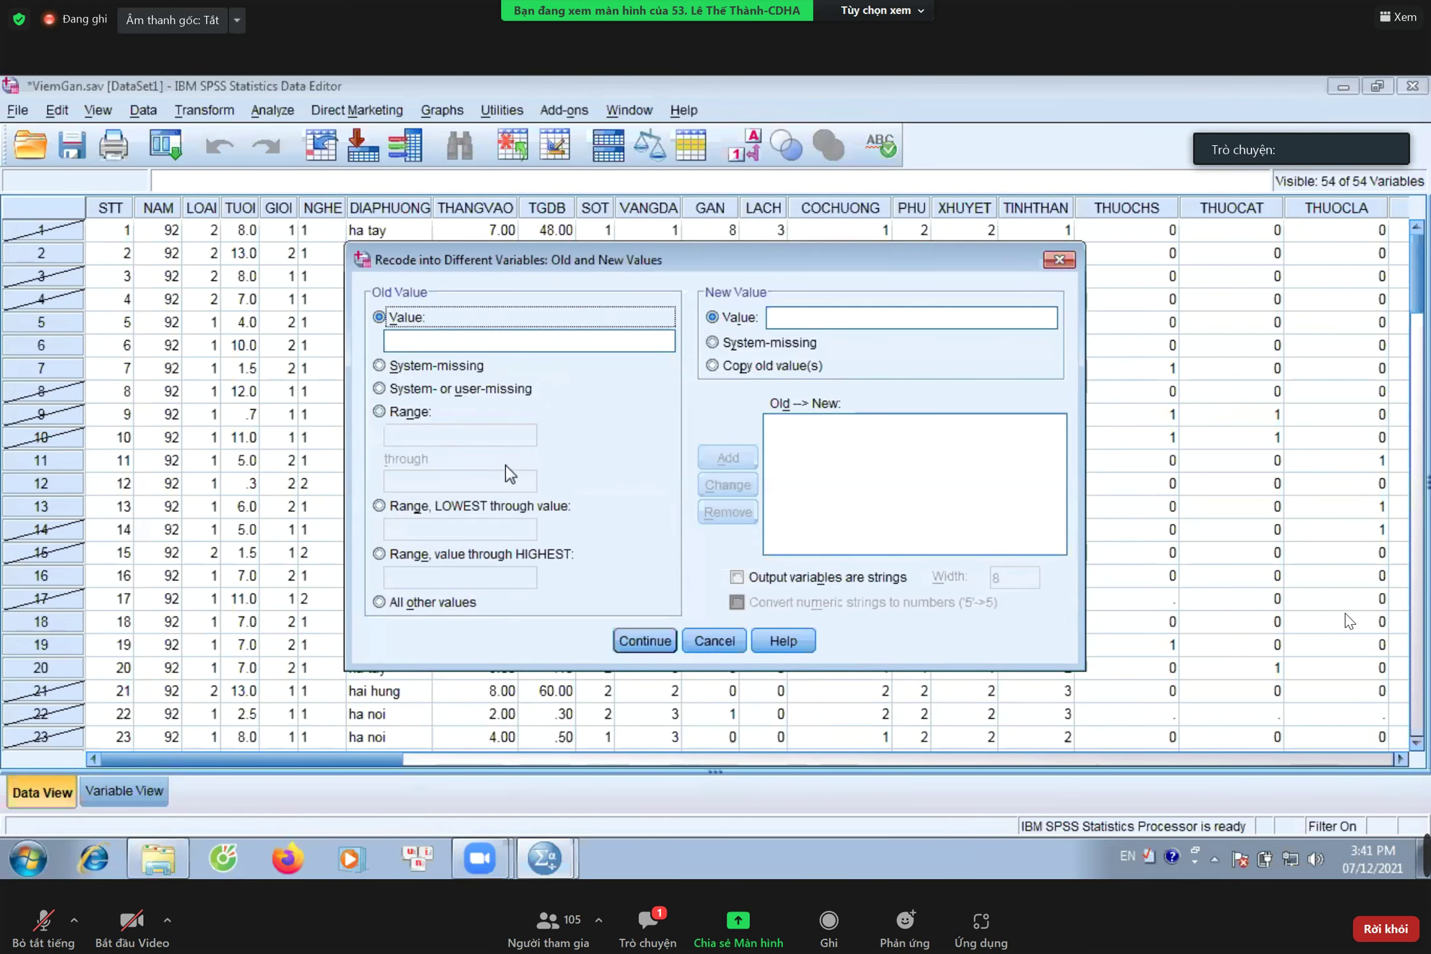
pyautogui.click(379, 412)
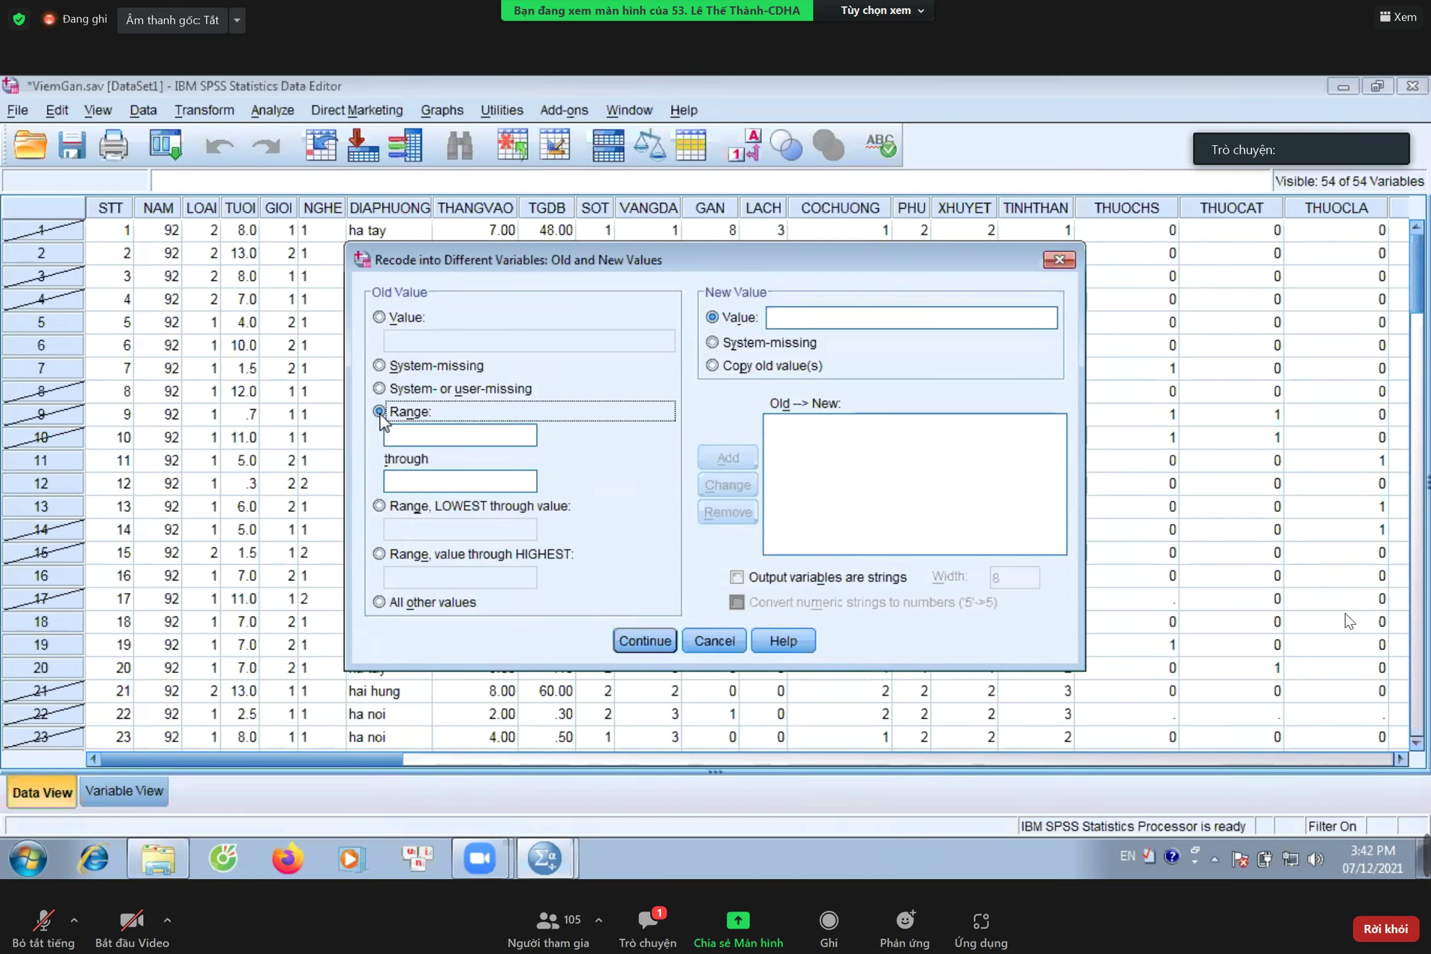
pyautogui.click(422, 439)
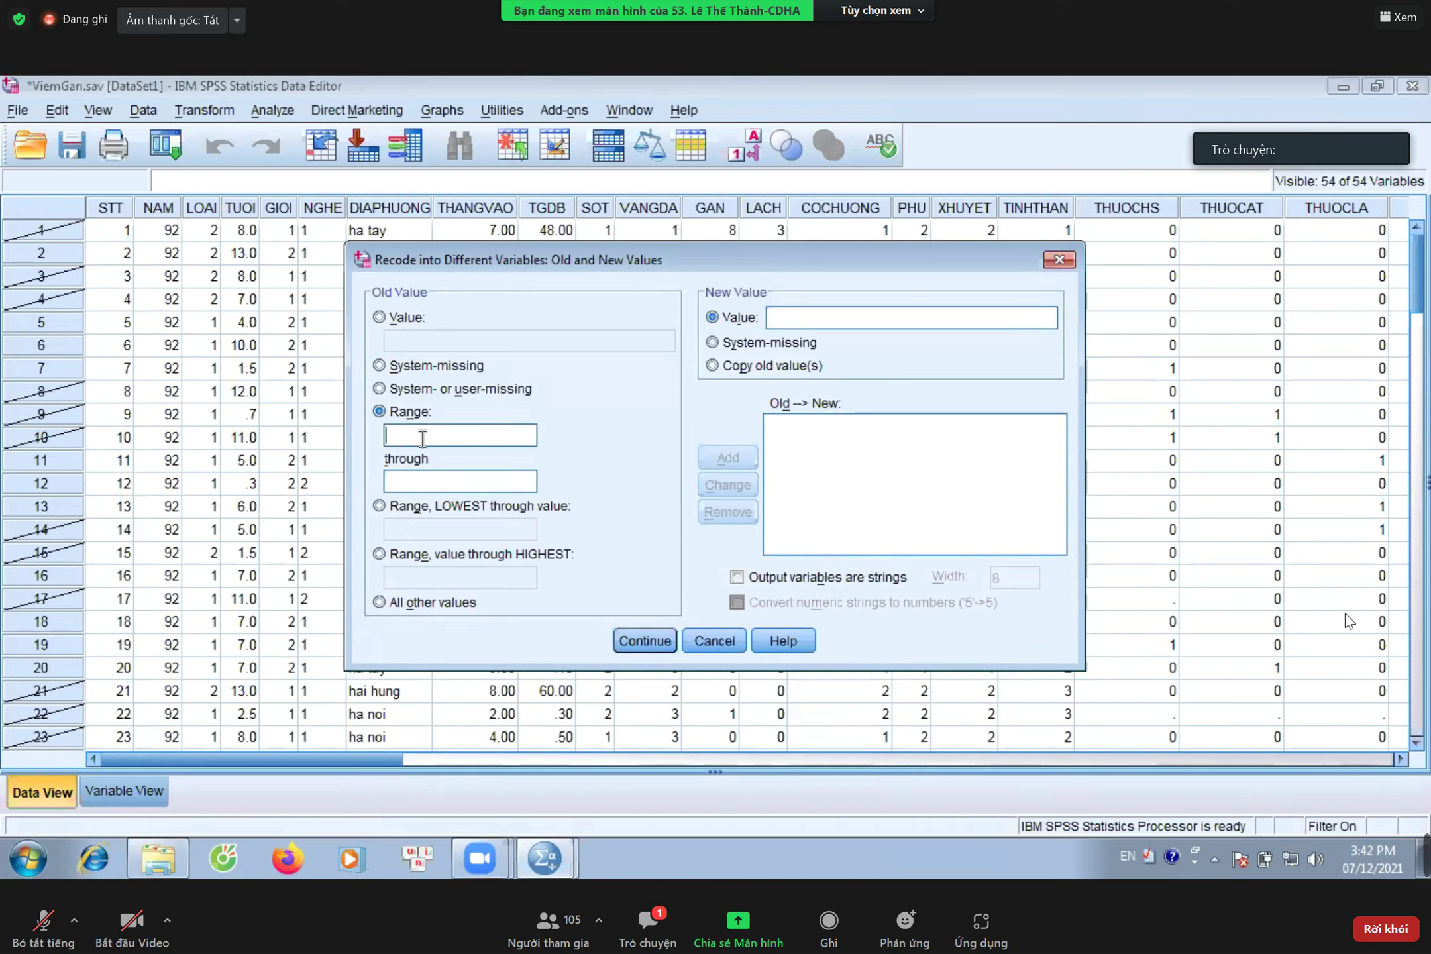
pyautogui.write('4.3')
pyautogui.click(422, 477)
pyautogui.write('50')
pyautogui.click(846, 321)
pyautogui.write('1')
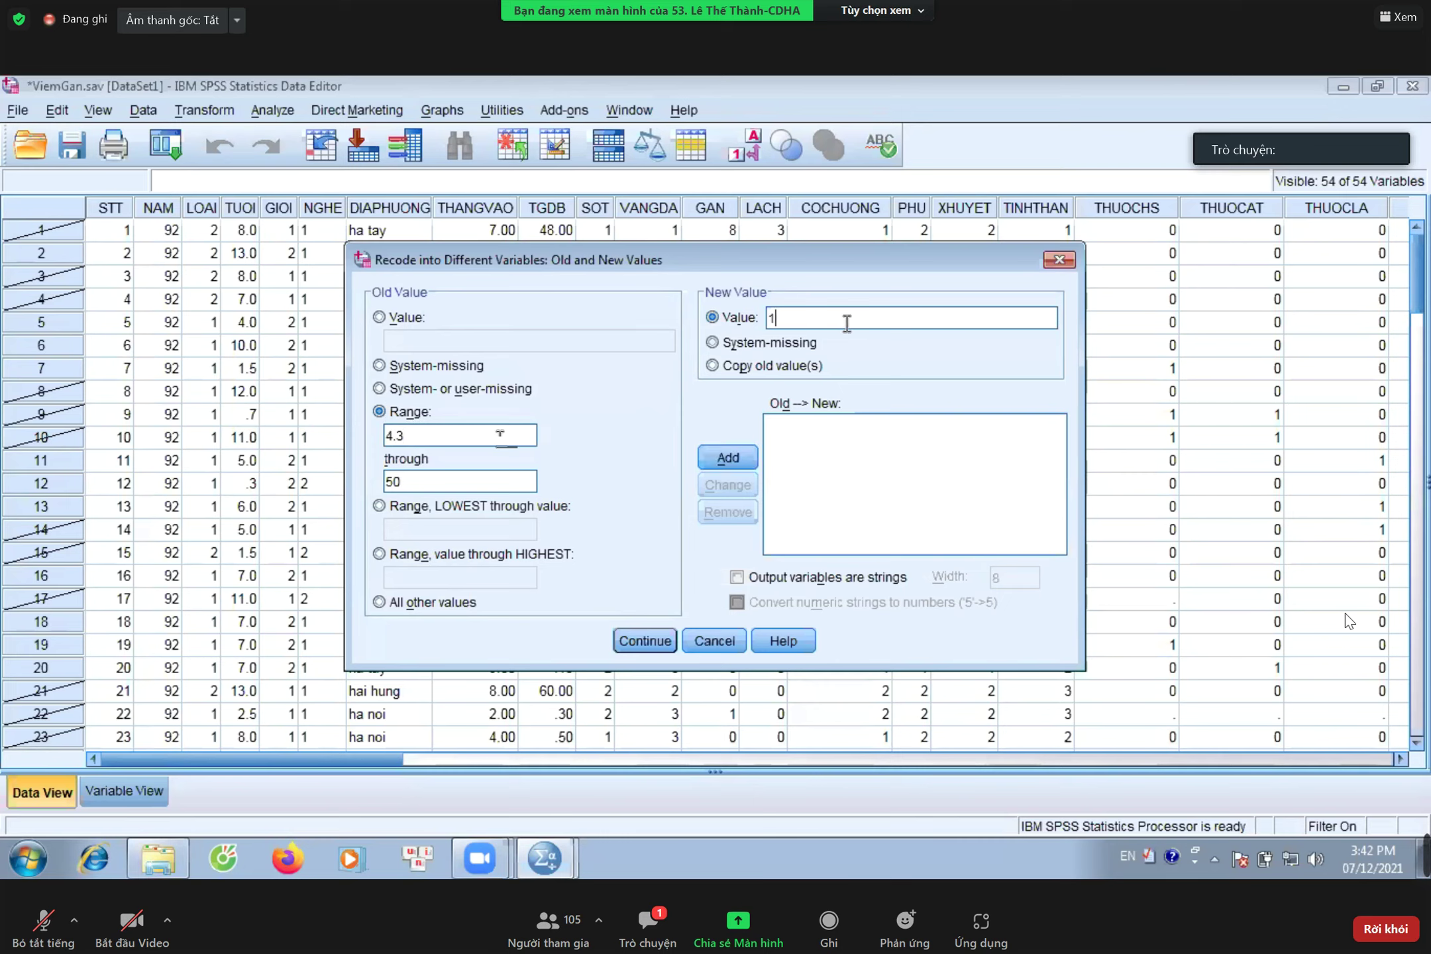
pyautogui.click(707, 456)
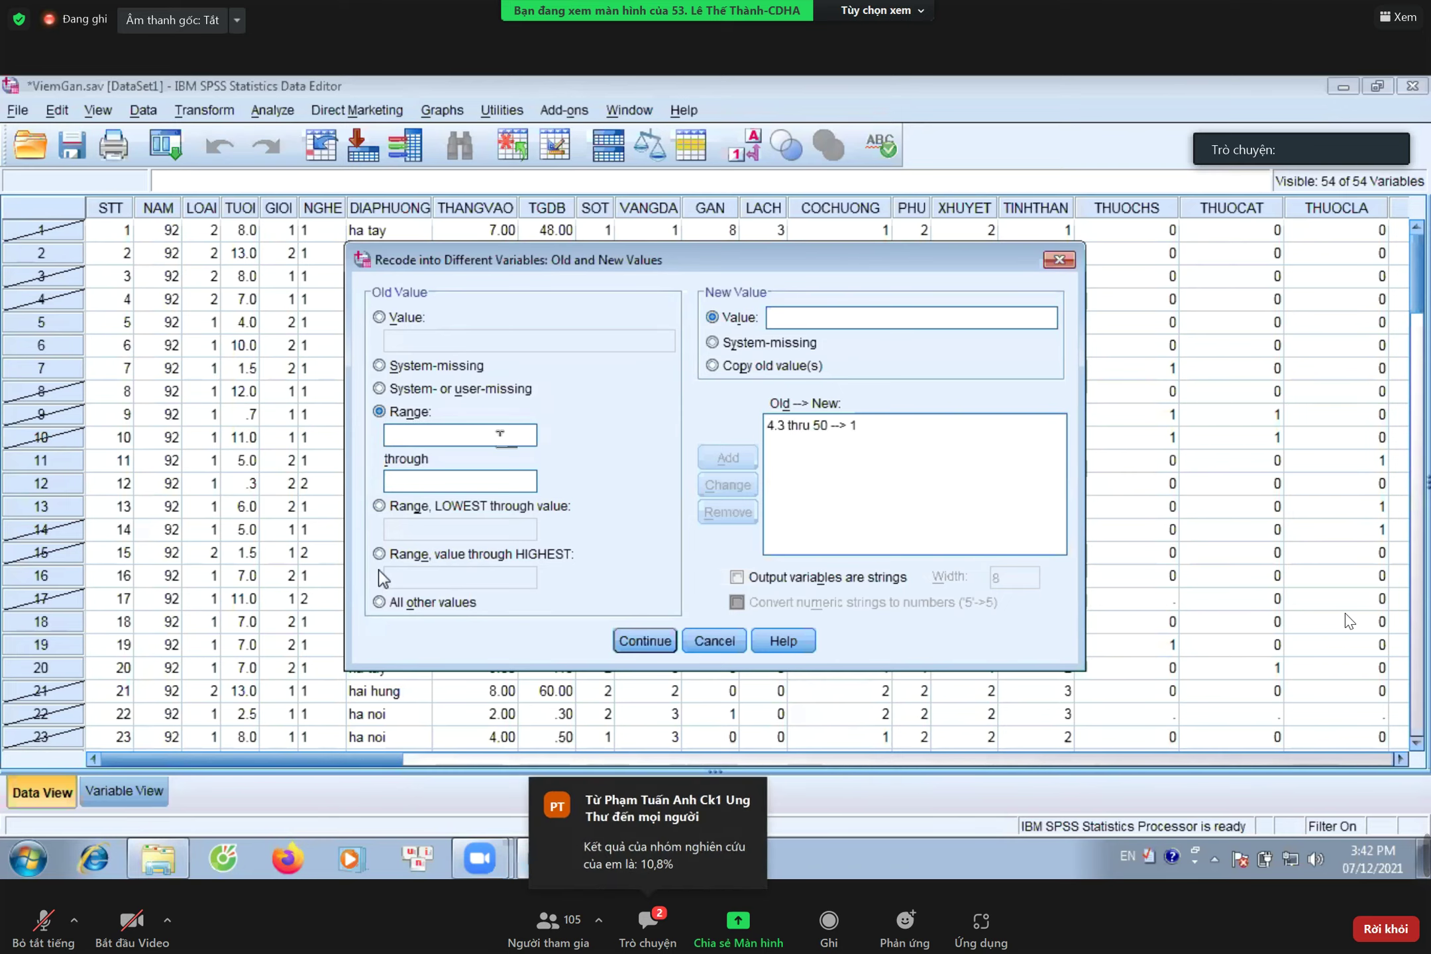
# - Add a rule recoding all other values to 2, run the recode and minimize the output window
pyautogui.click(379, 602)
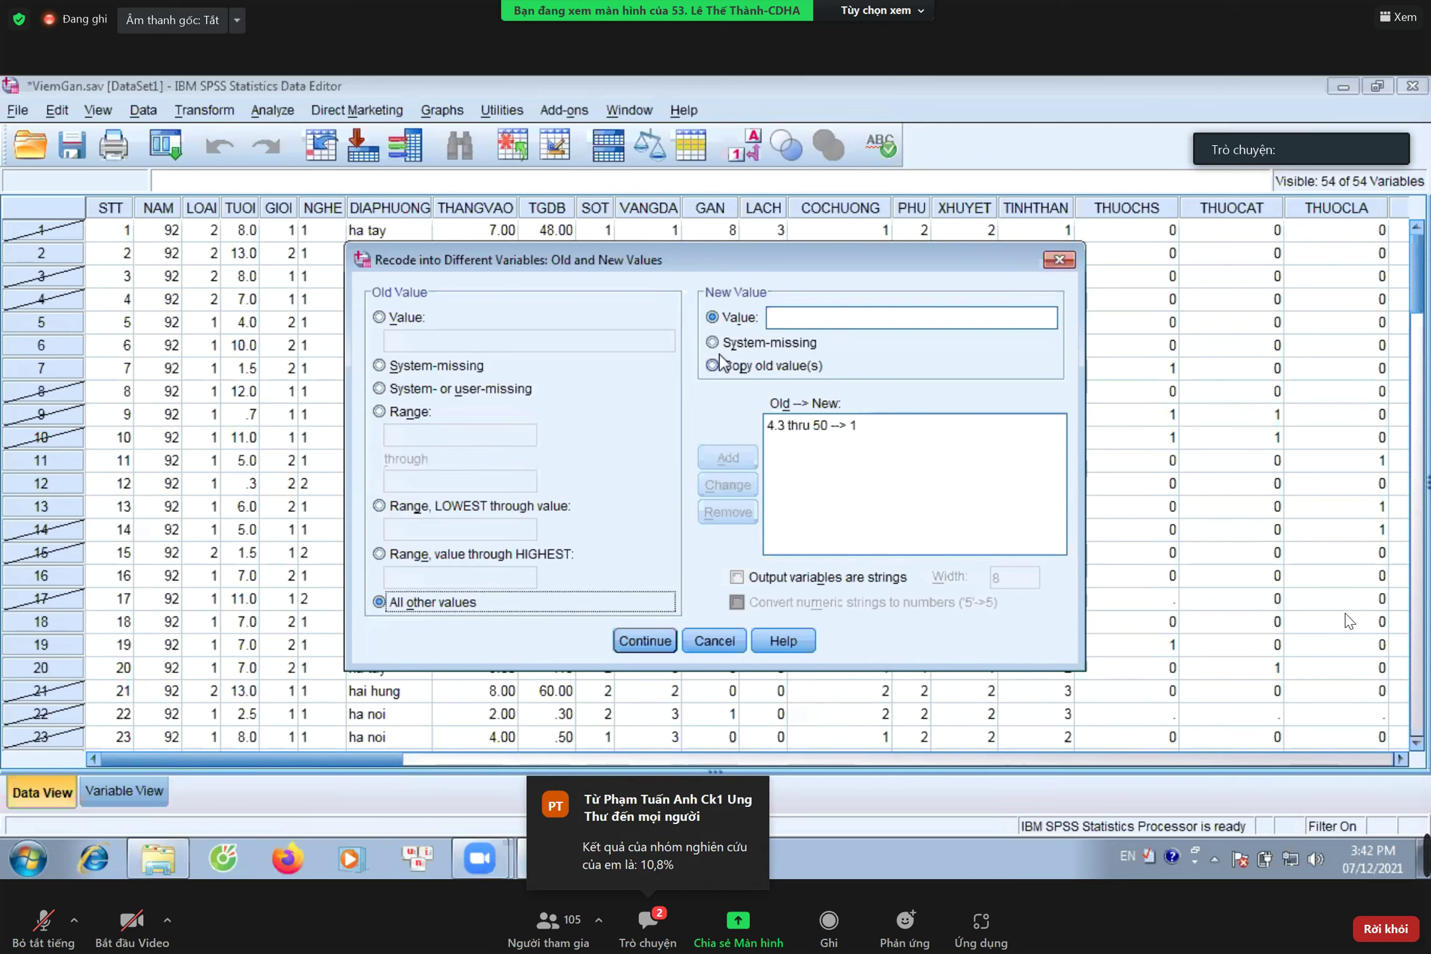
pyautogui.click(782, 322)
pyautogui.write('2')
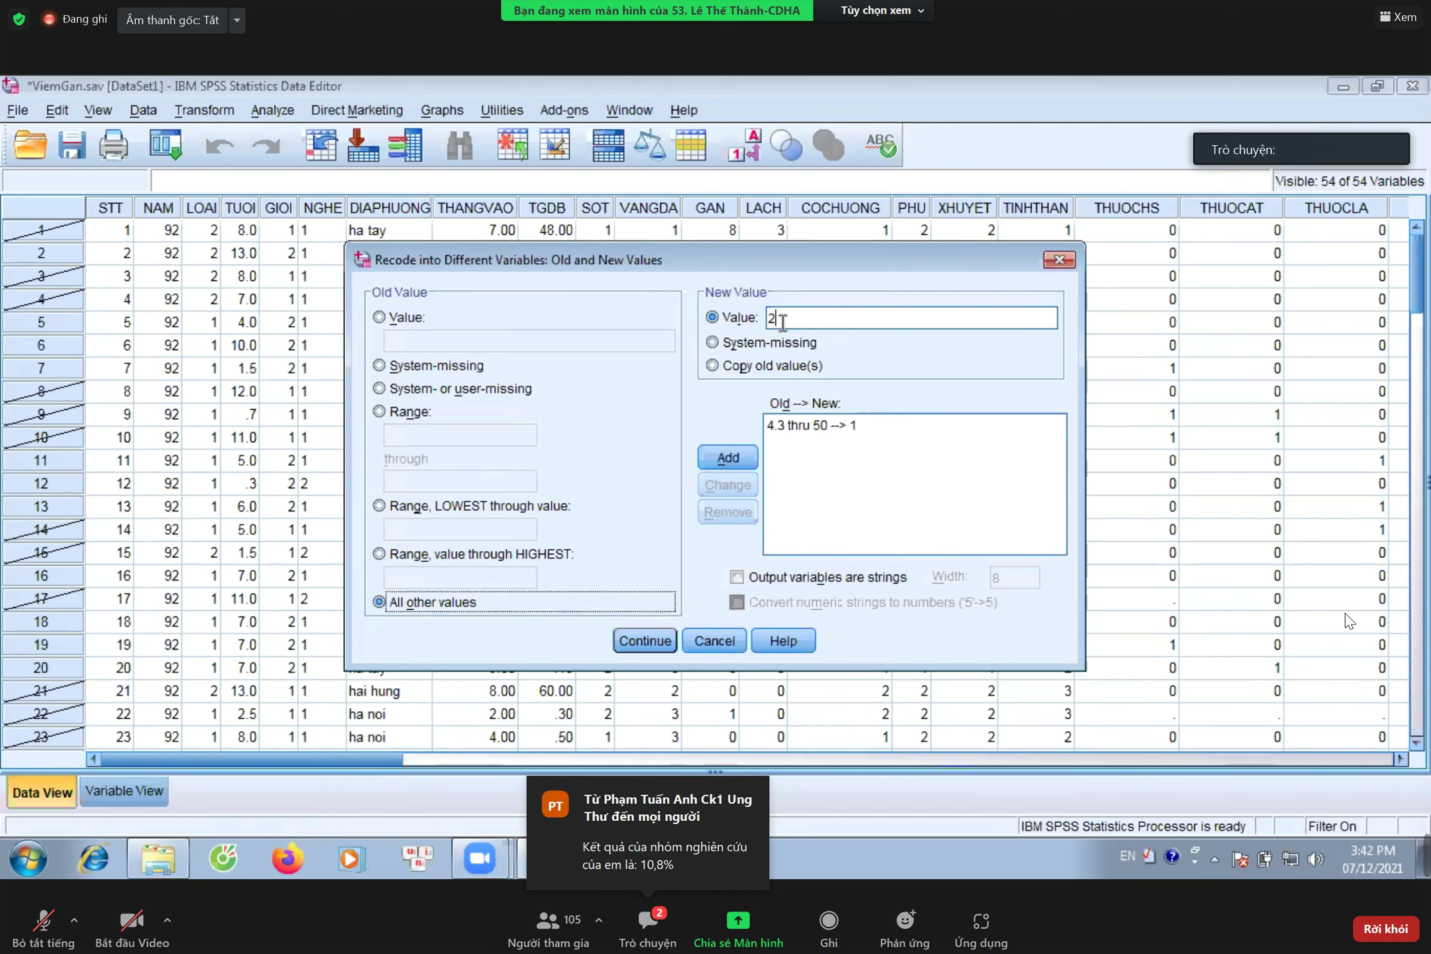
pyautogui.click(725, 466)
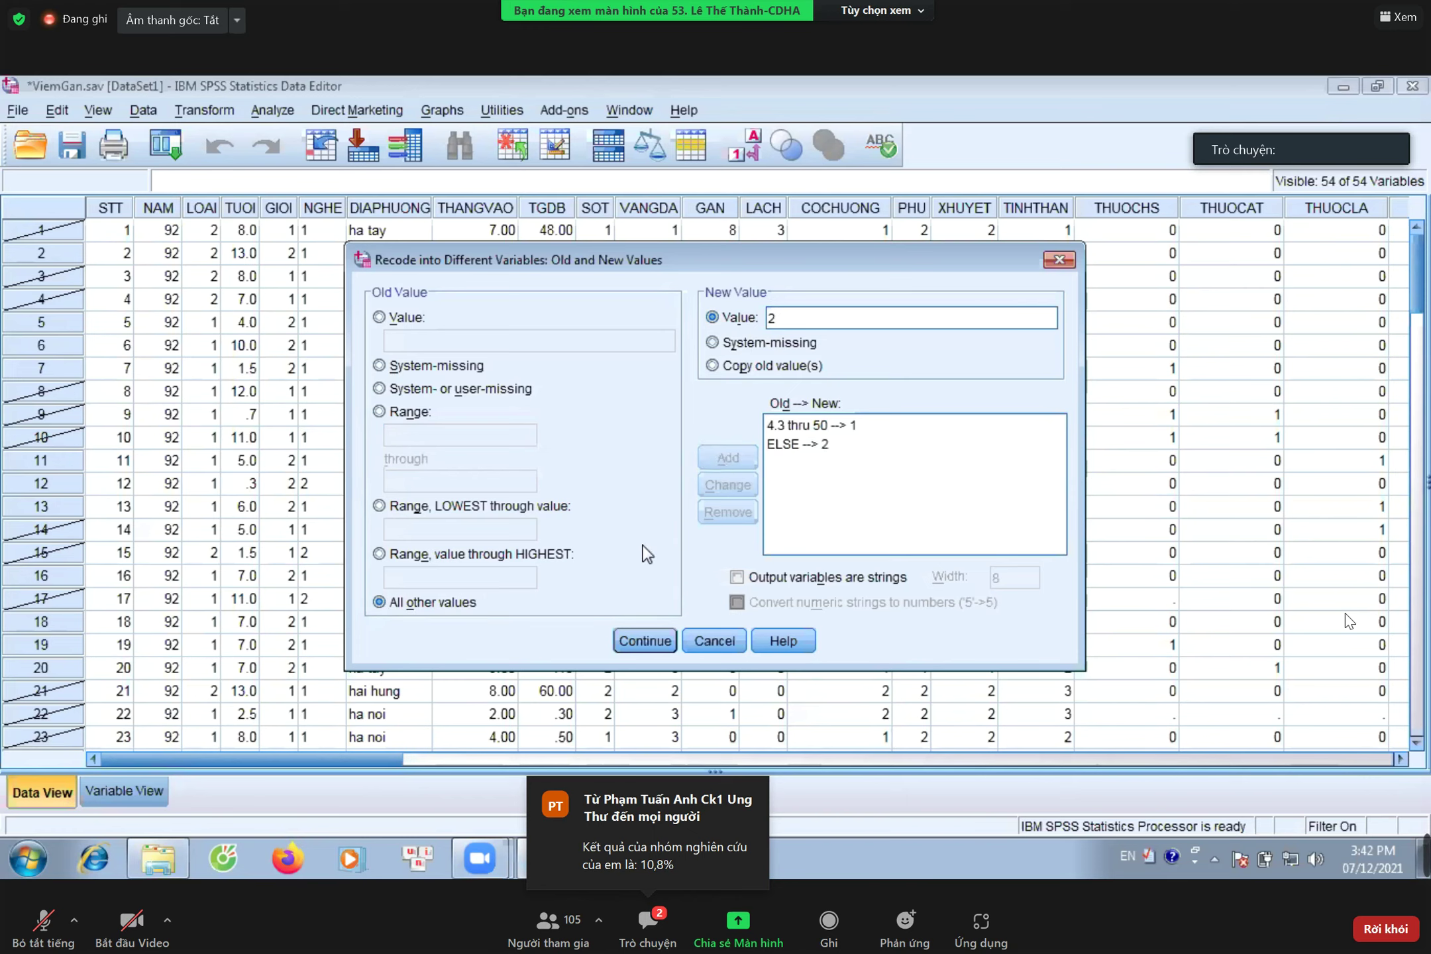
pyautogui.click(623, 640)
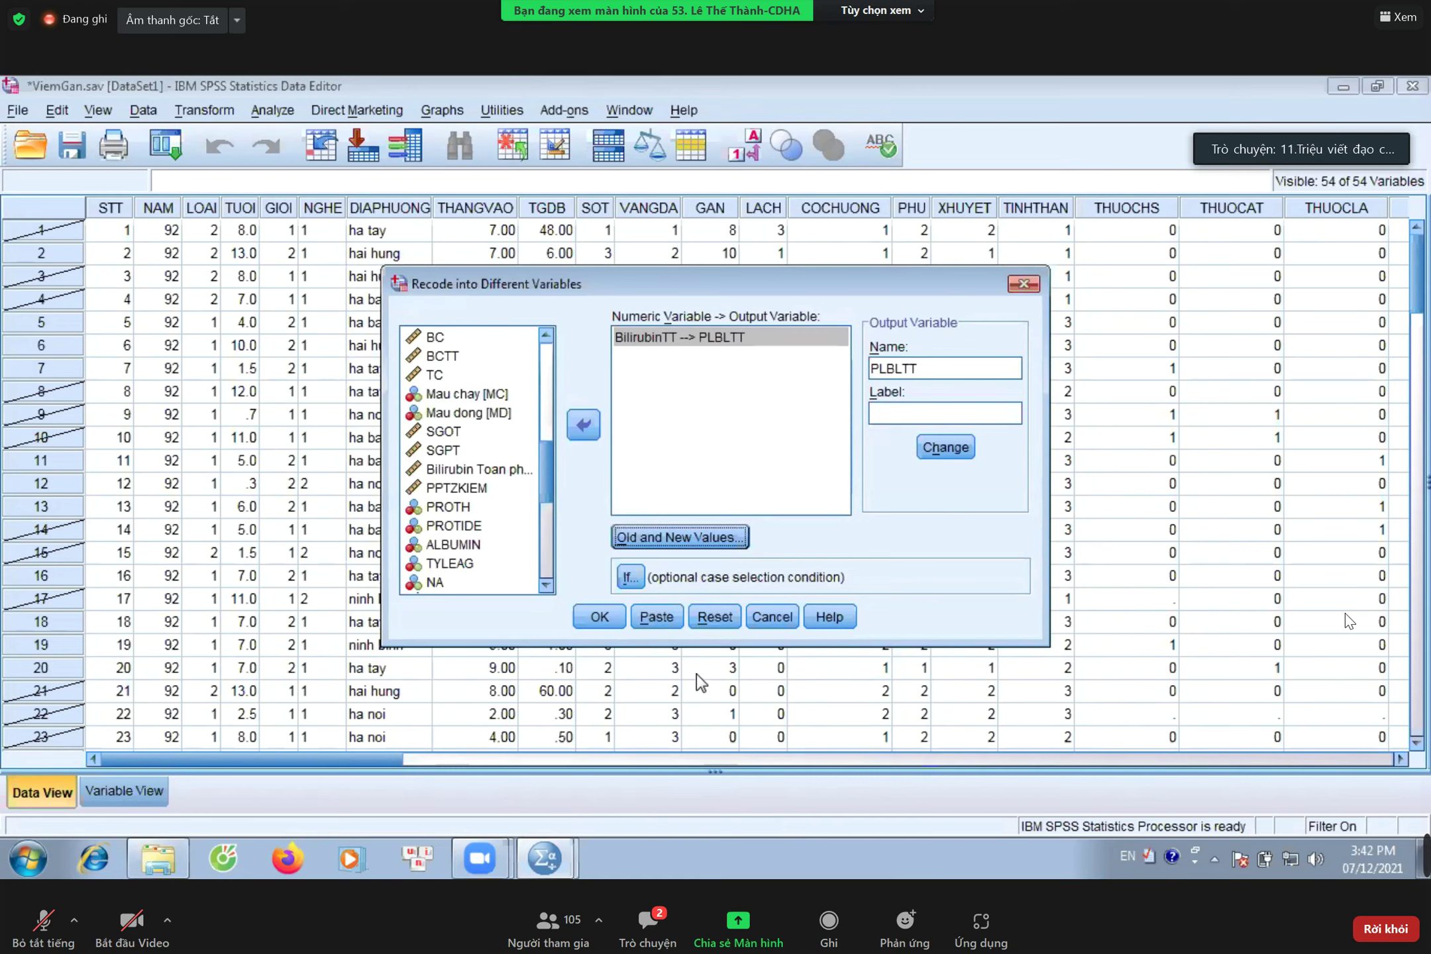
pyautogui.click(616, 620)
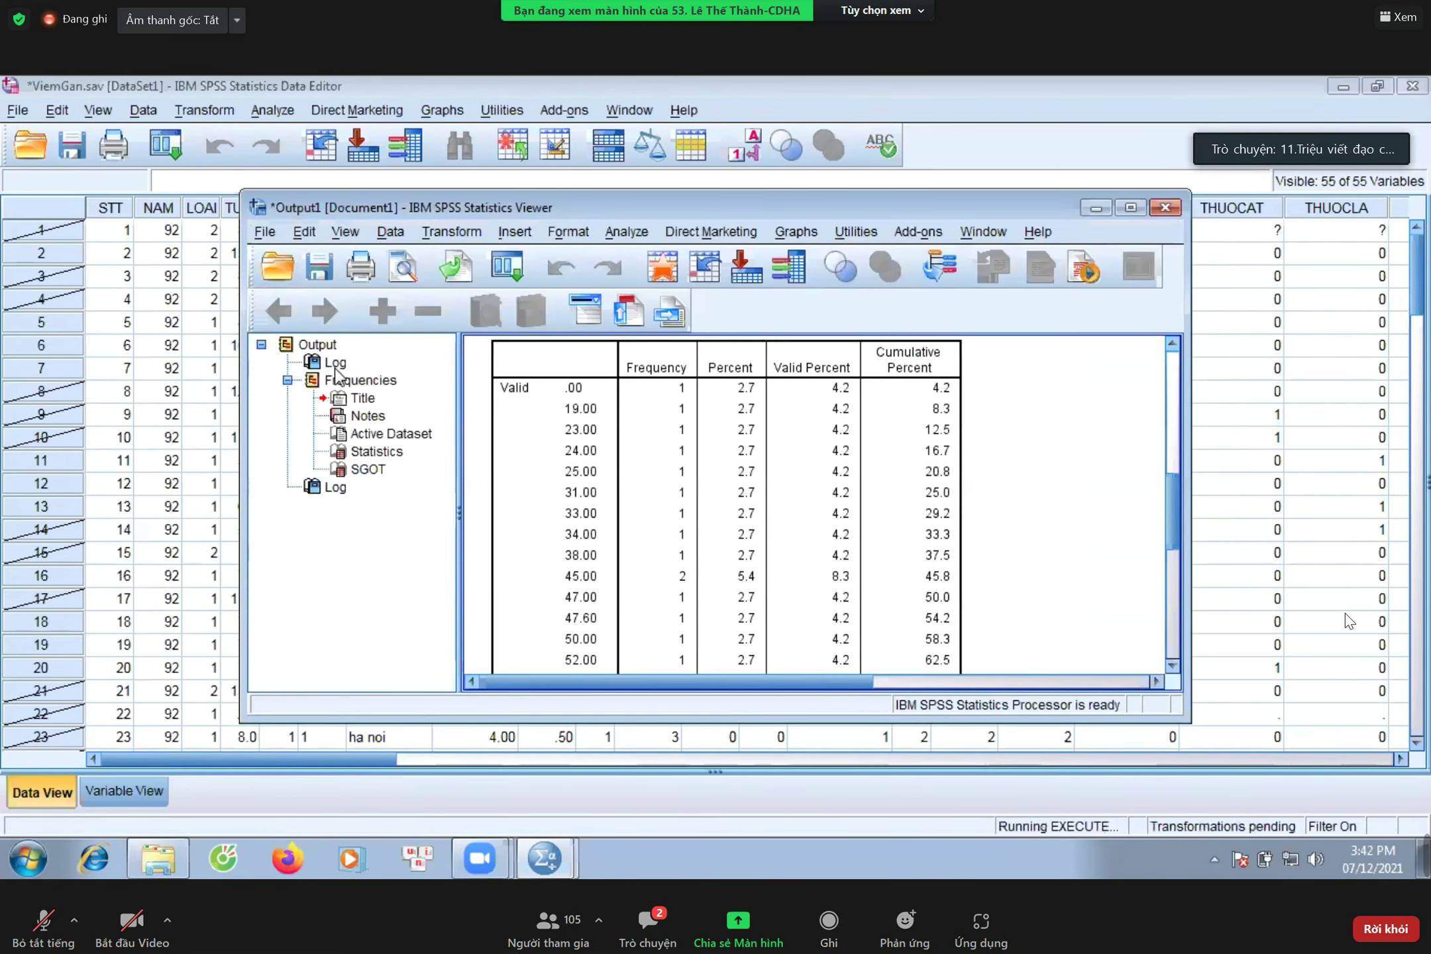
pyautogui.click(1102, 206)
# - Run Frequencies with PLBLTT replacing SGOT as the only variable, and maximize the output window
pyautogui.click(272, 110)
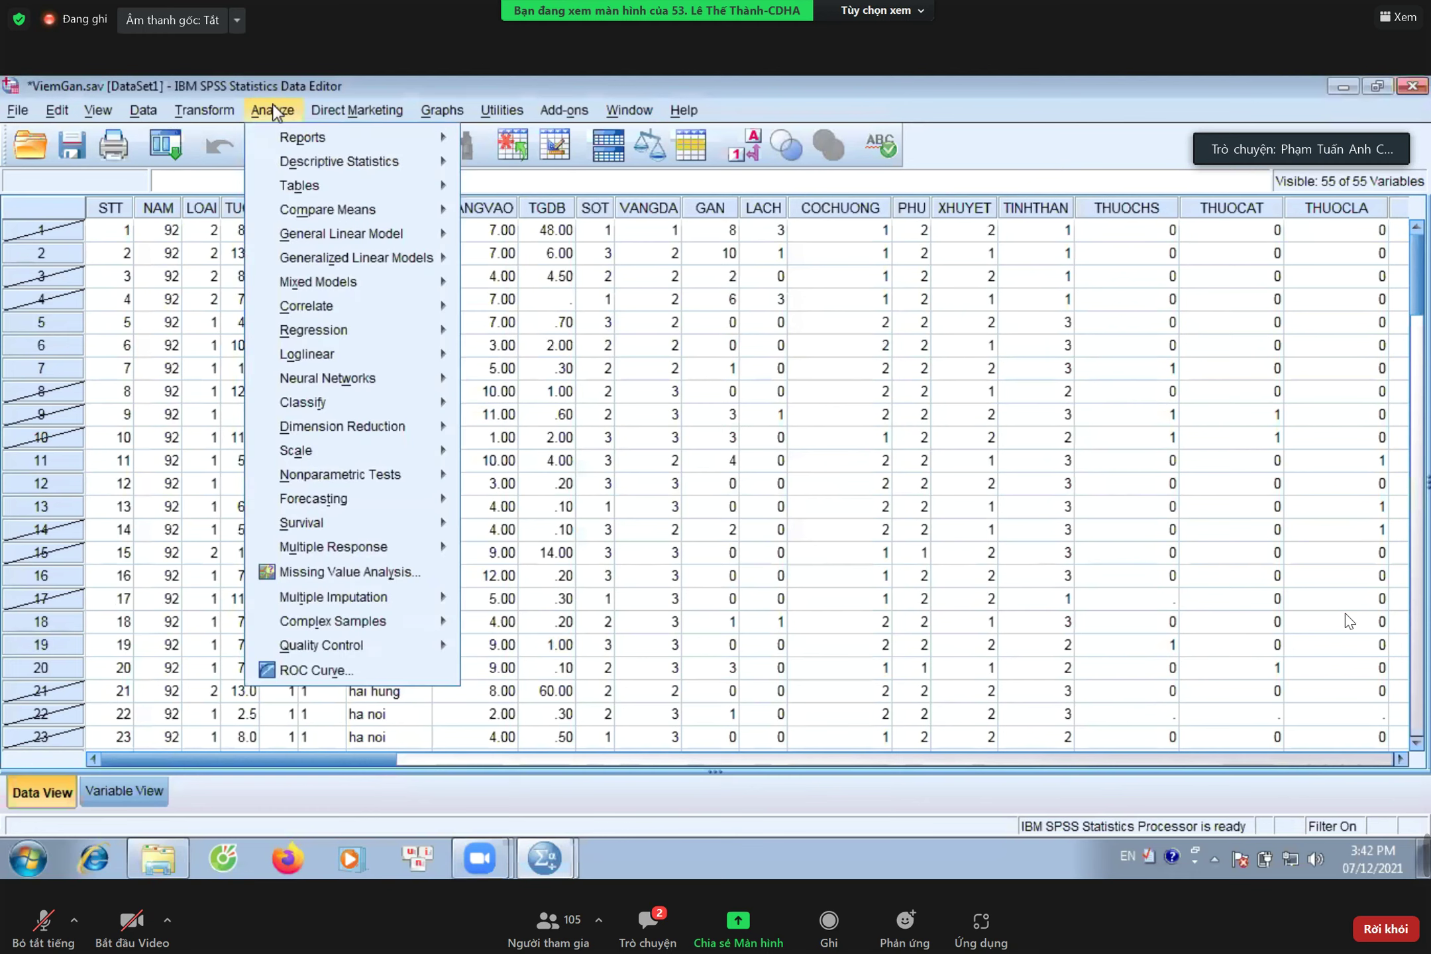
pyautogui.moveTo(306, 161)
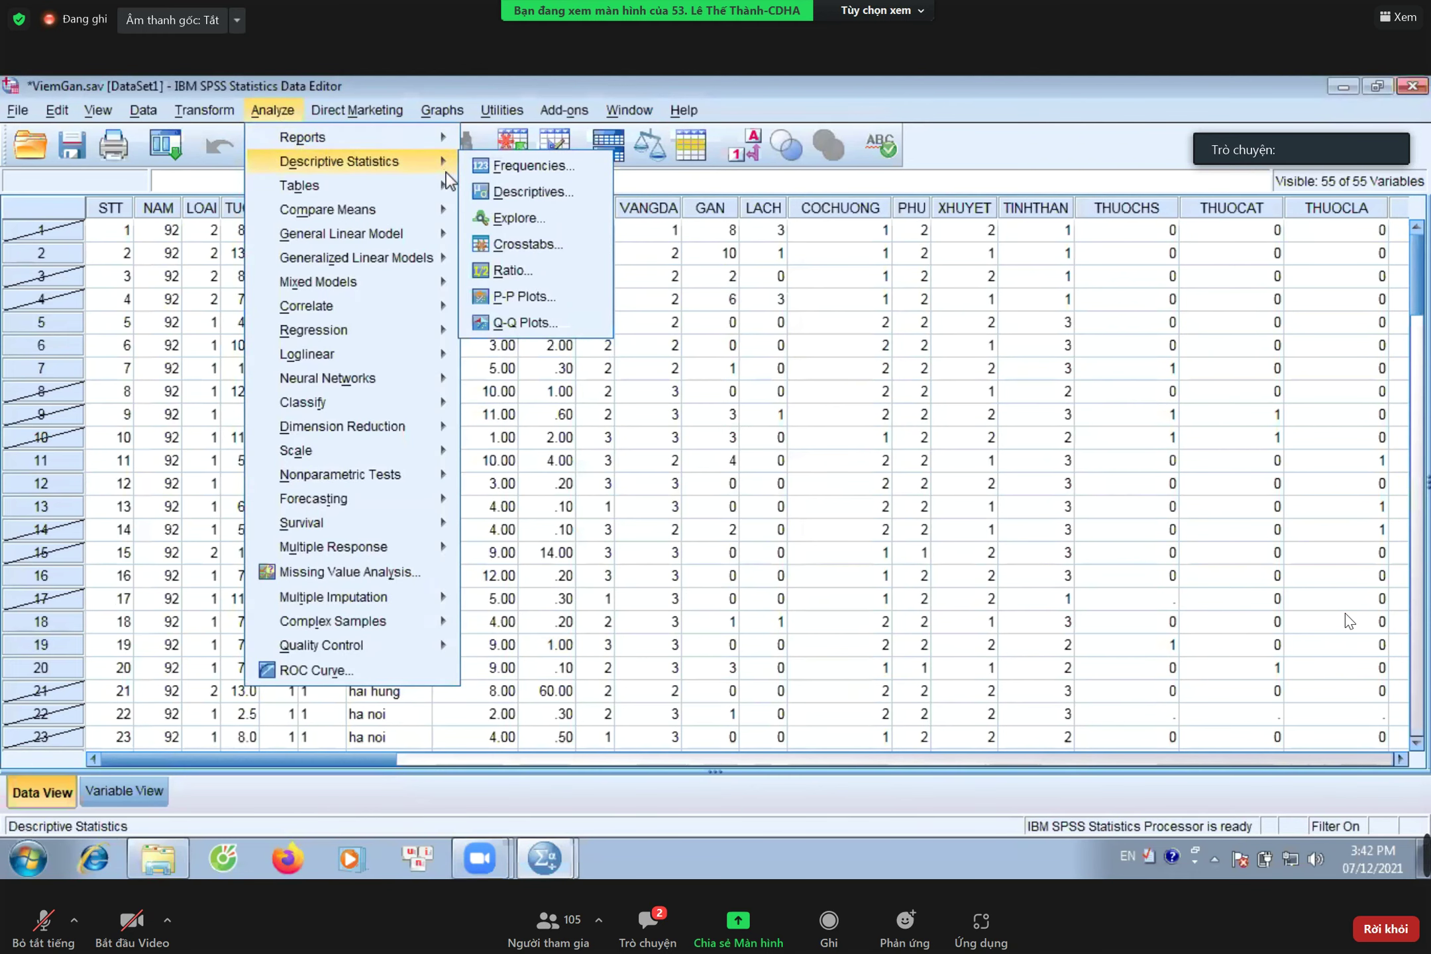
pyautogui.moveTo(441, 166)
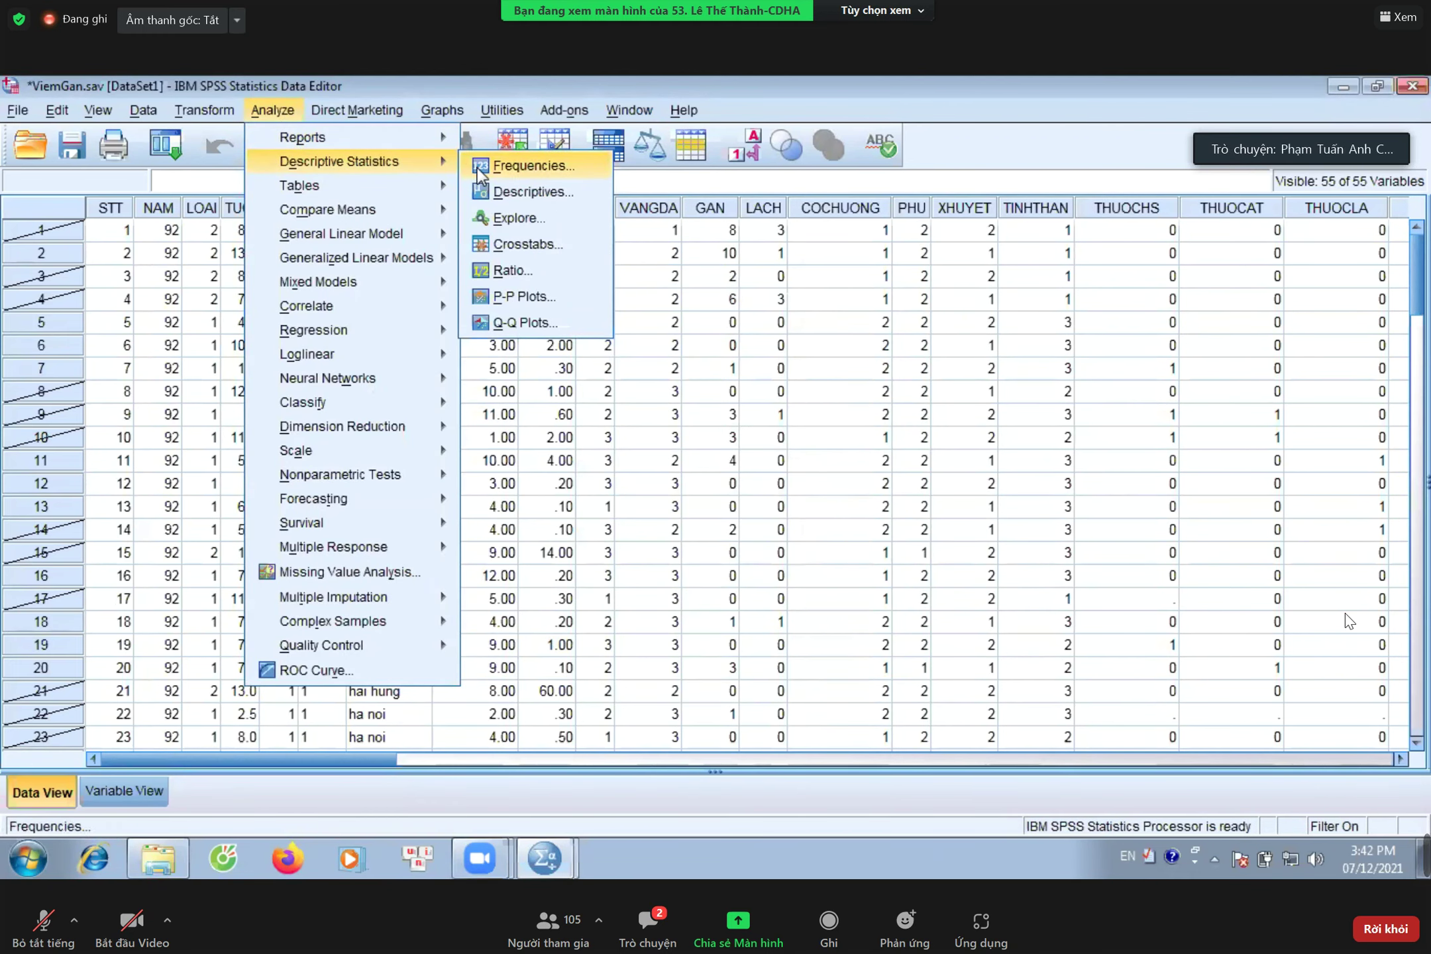
pyautogui.click(550, 170)
pyautogui.doubleClick(735, 374)
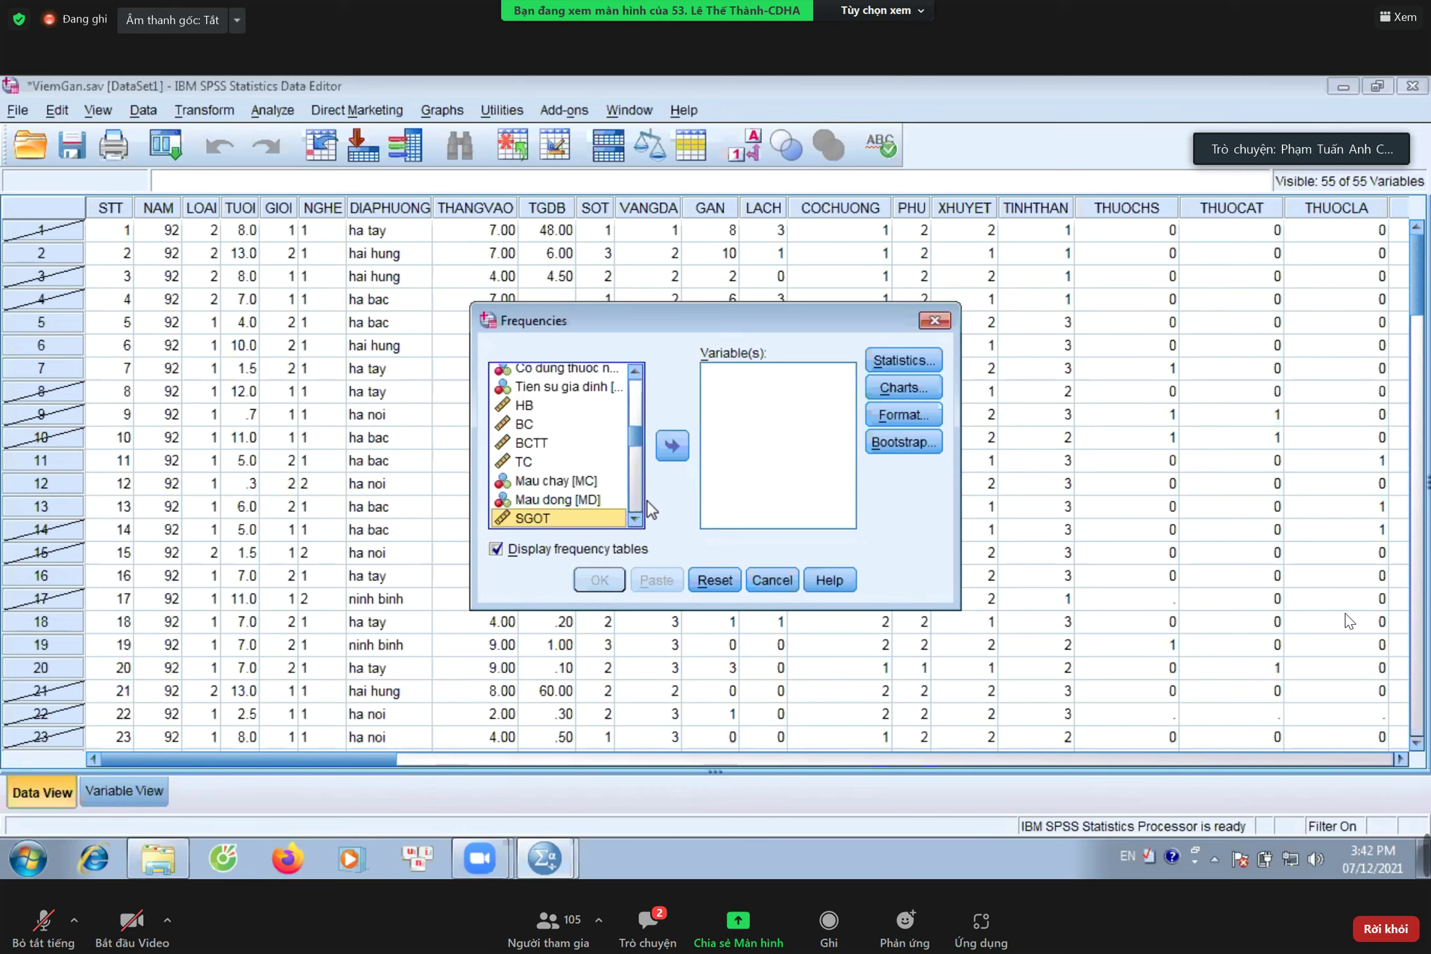
pyautogui.click(635, 520)
pyautogui.click(634, 519)
pyautogui.scroll(-7, 631, 515)
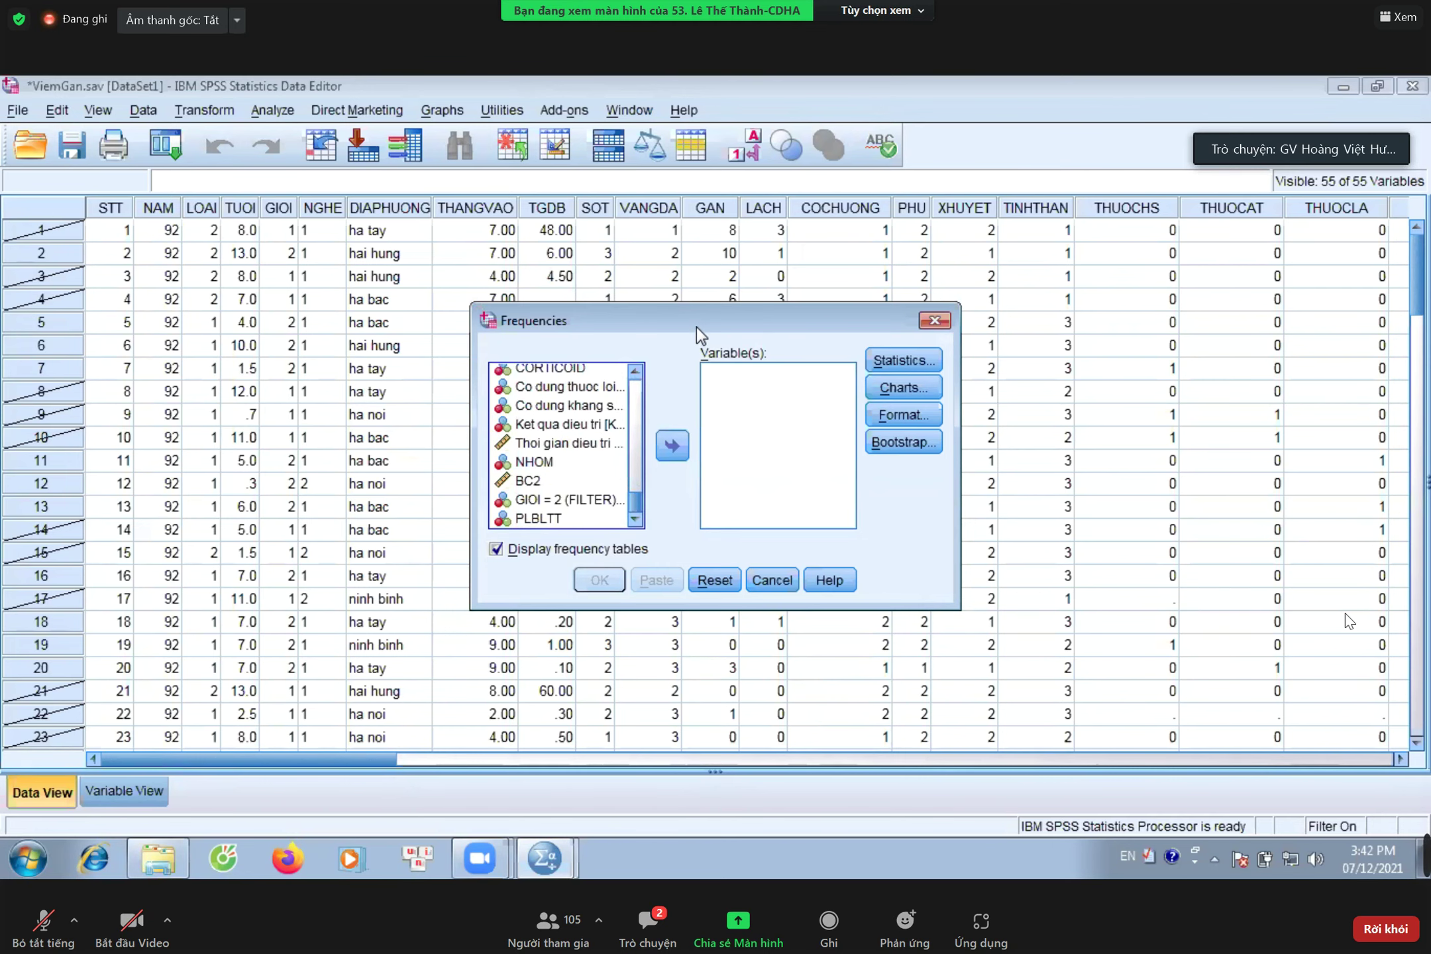
pyautogui.moveTo(696, 317); pyautogui.dragTo(723, 229)
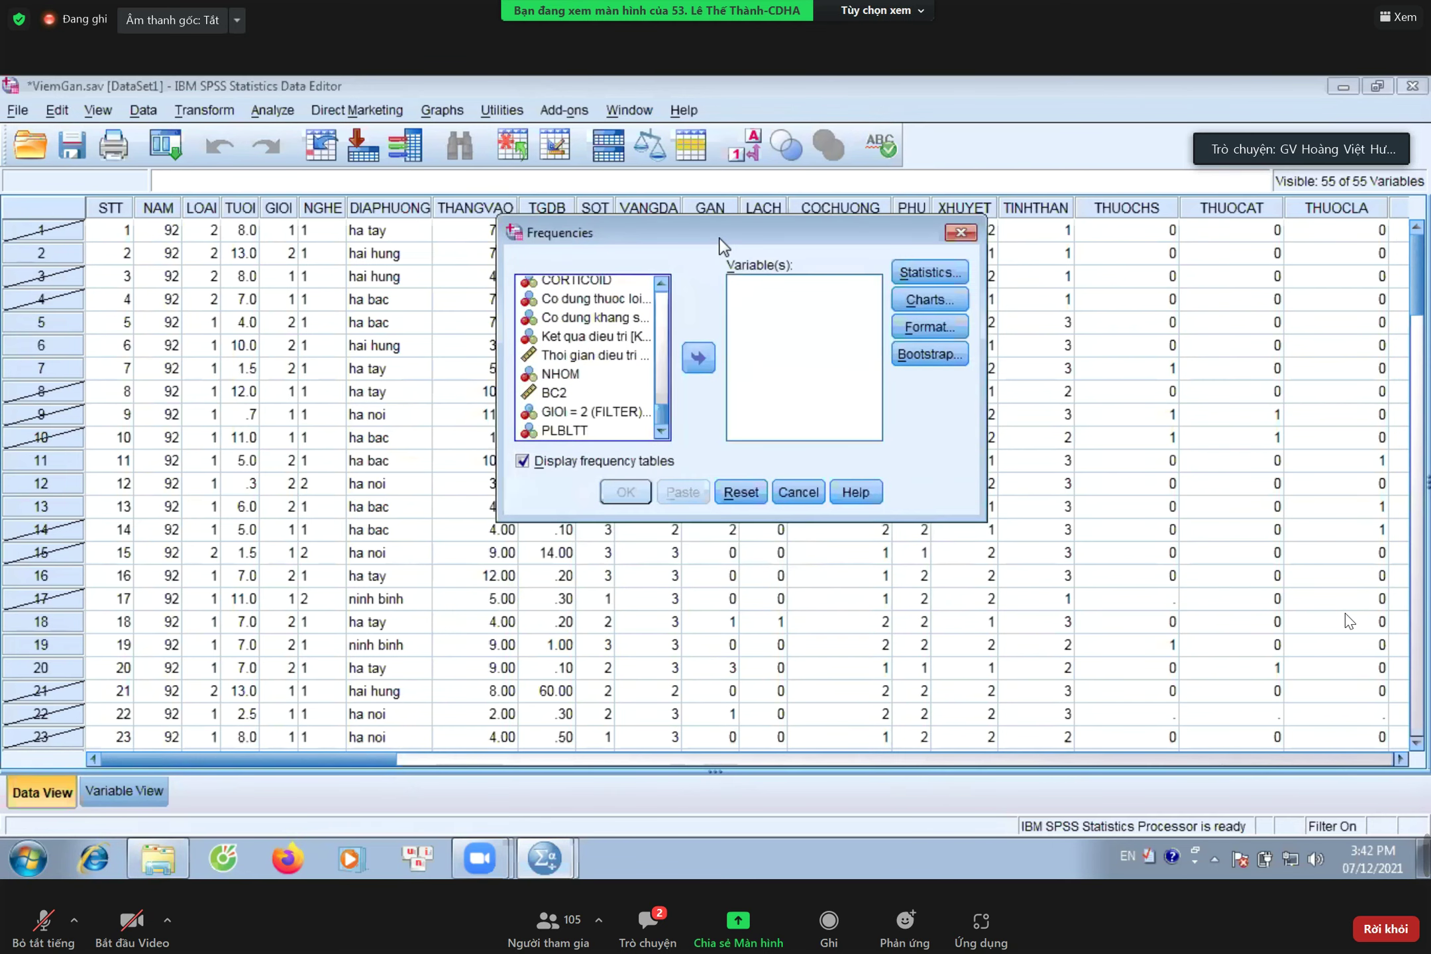
pyautogui.click(581, 434)
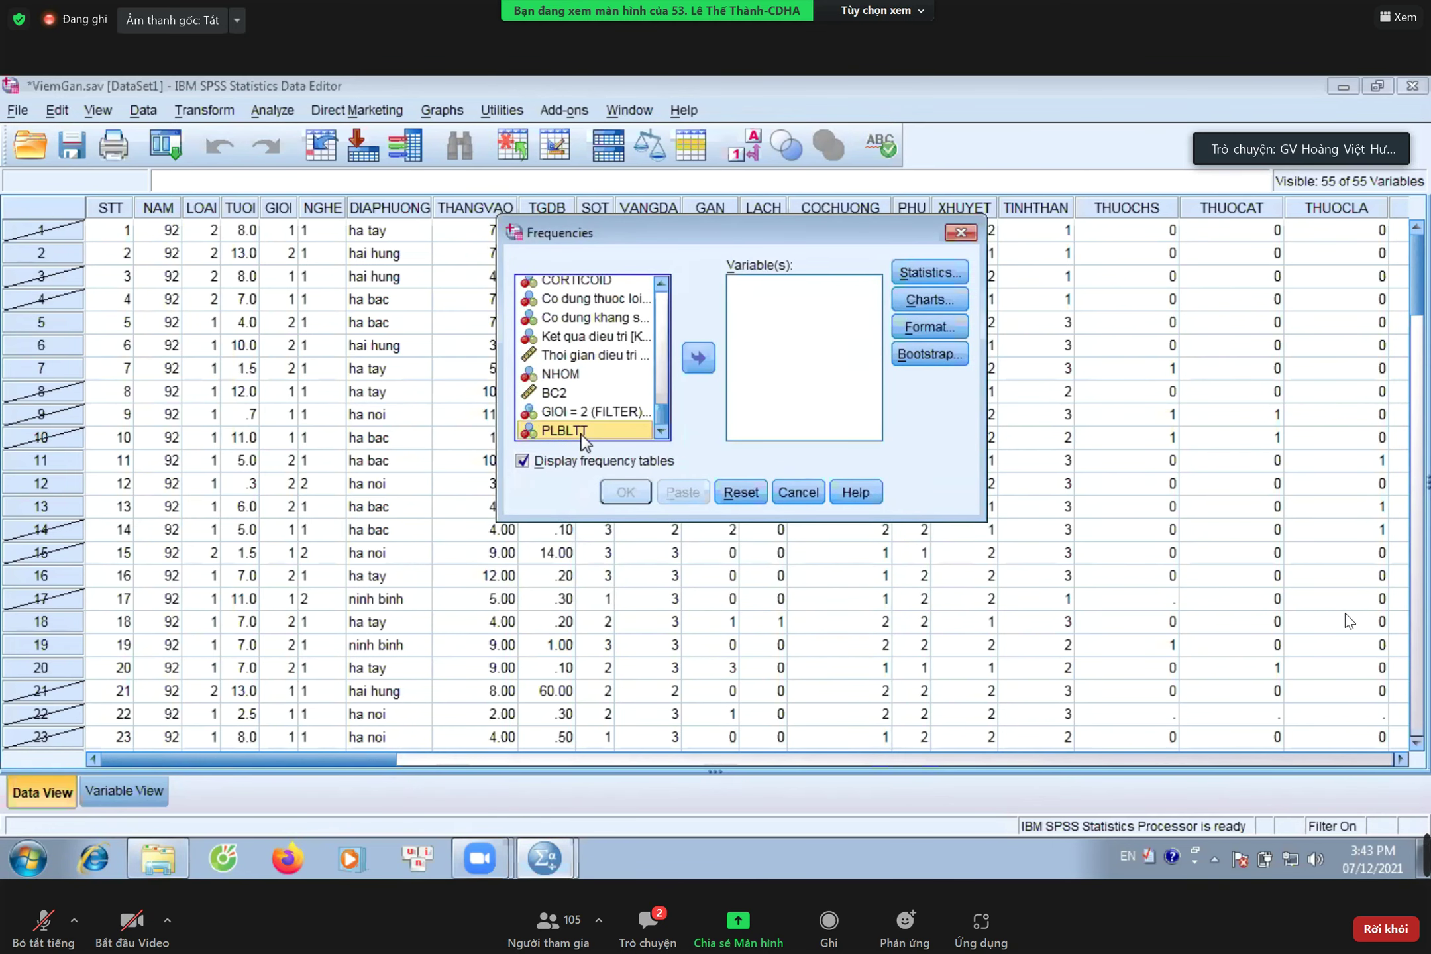
pyautogui.click(695, 358)
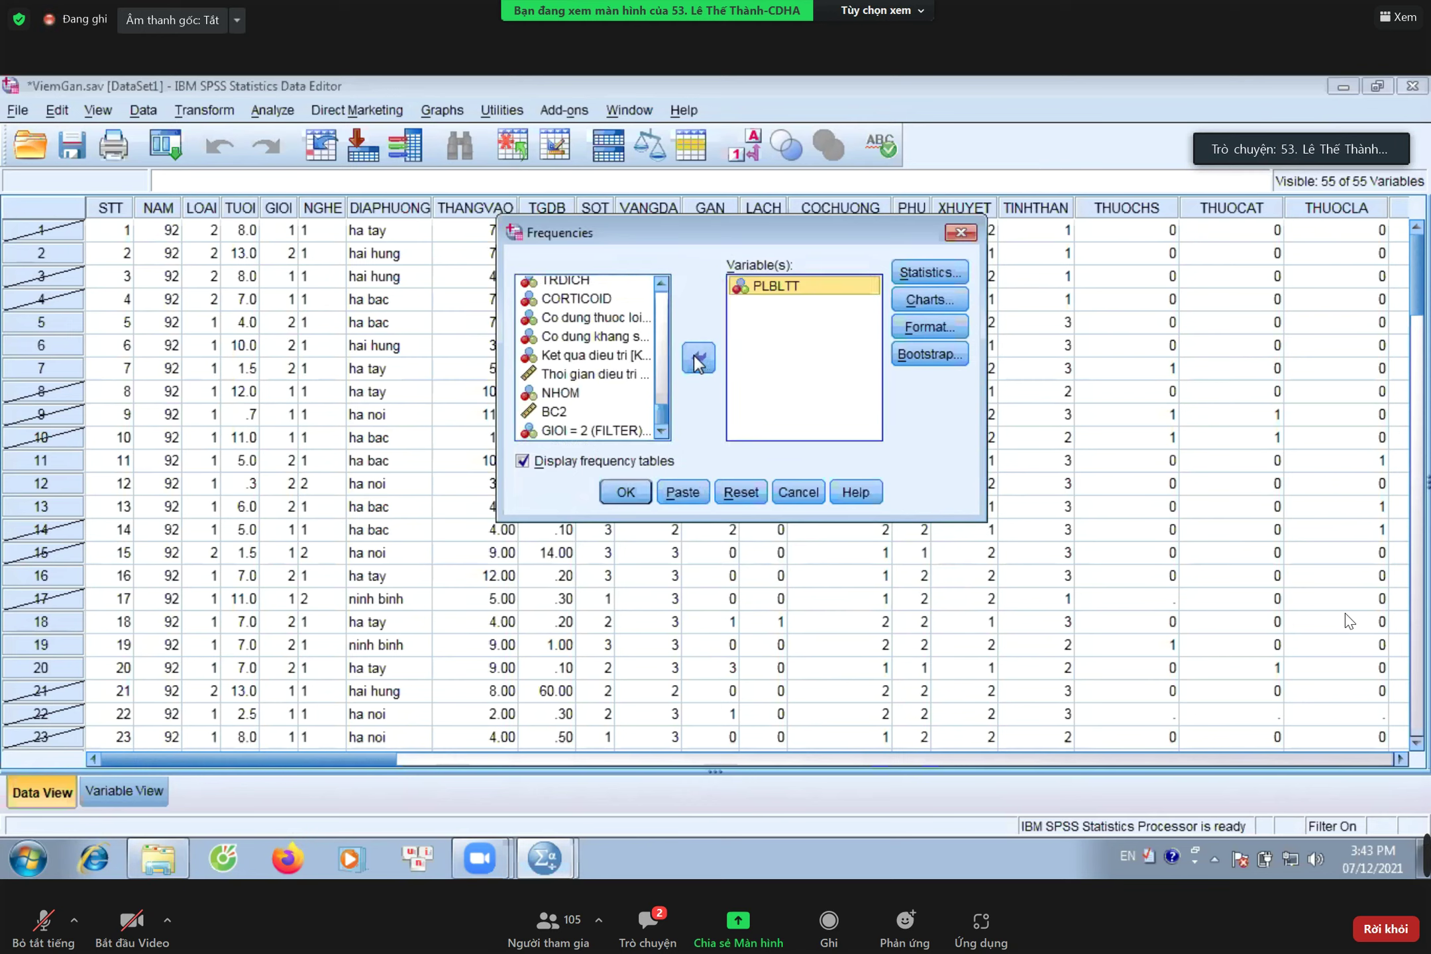
pyautogui.click(635, 493)
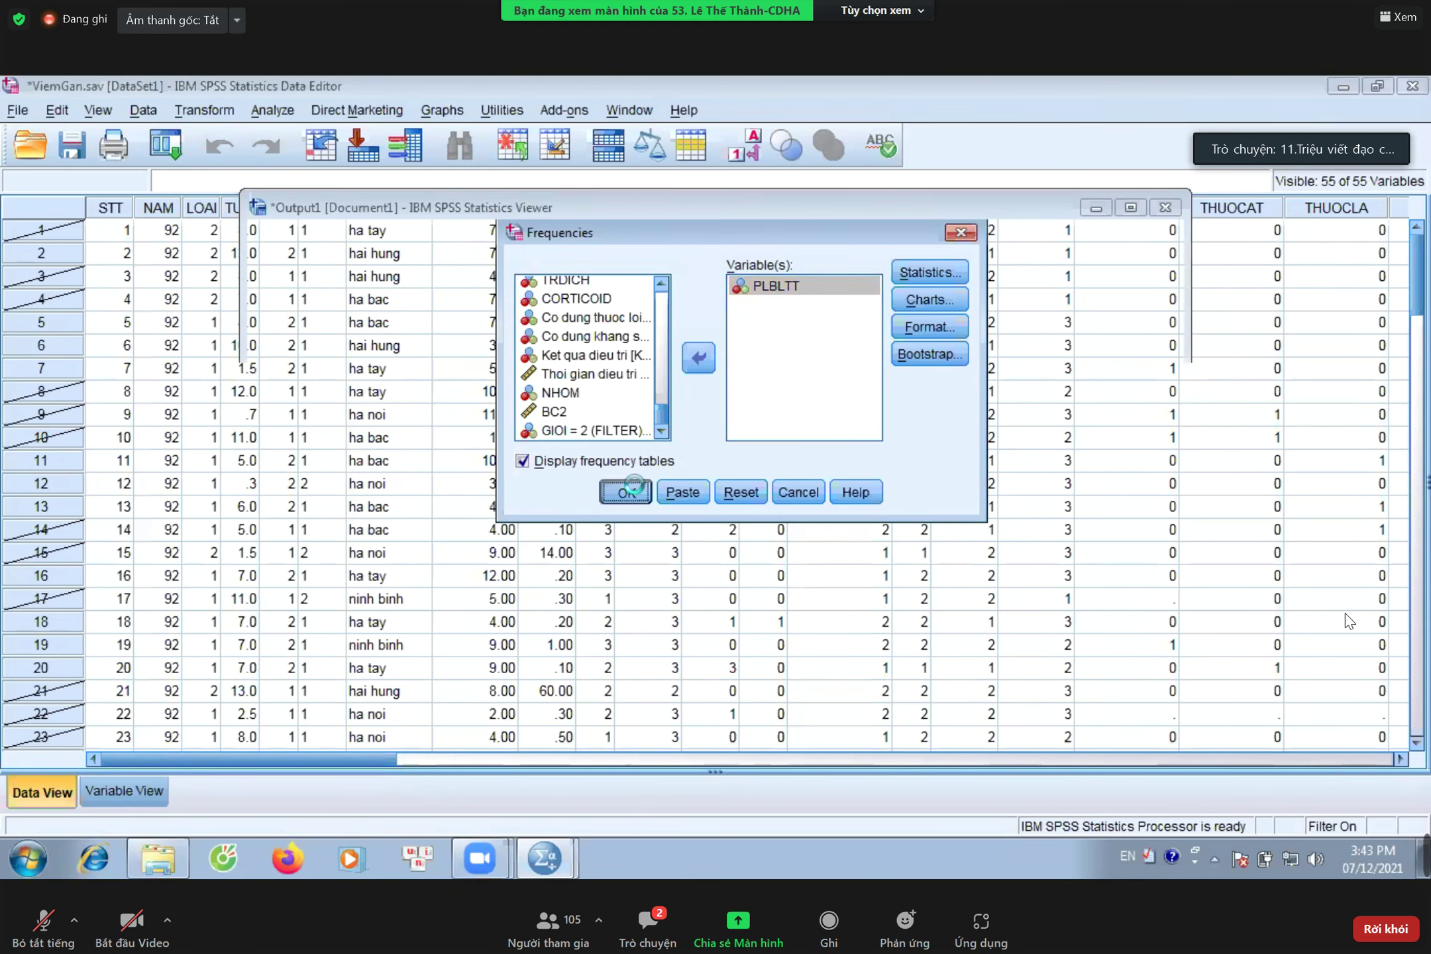
pyautogui.click(1122, 208)
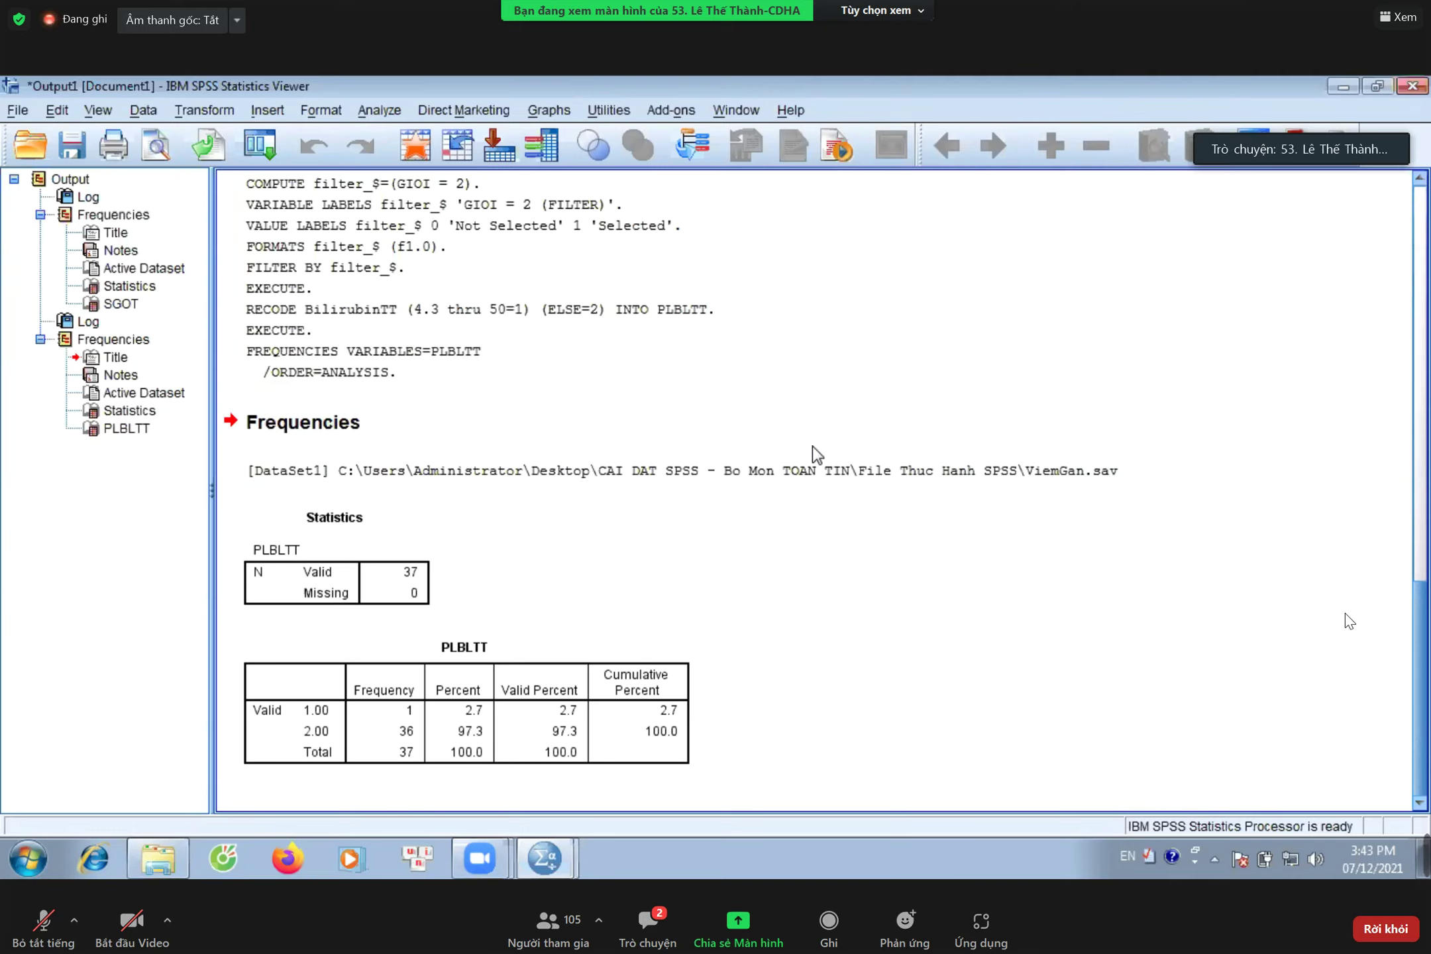
# - Return from the output to the ViemGan.sav data editor
pyautogui.click(596, 655)
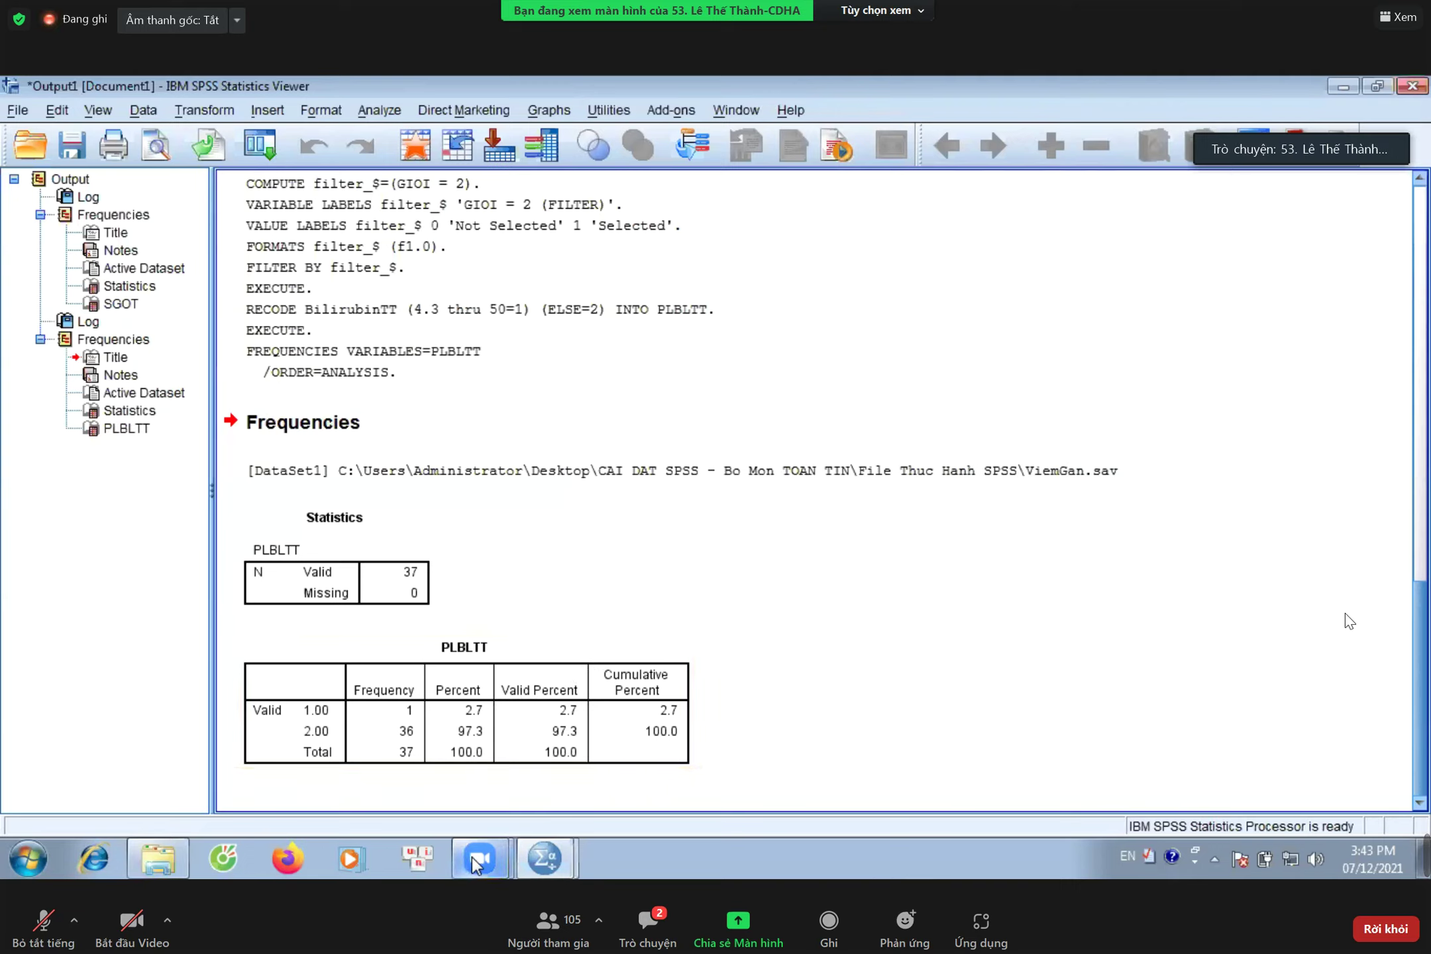
pyautogui.moveTo(562, 854)
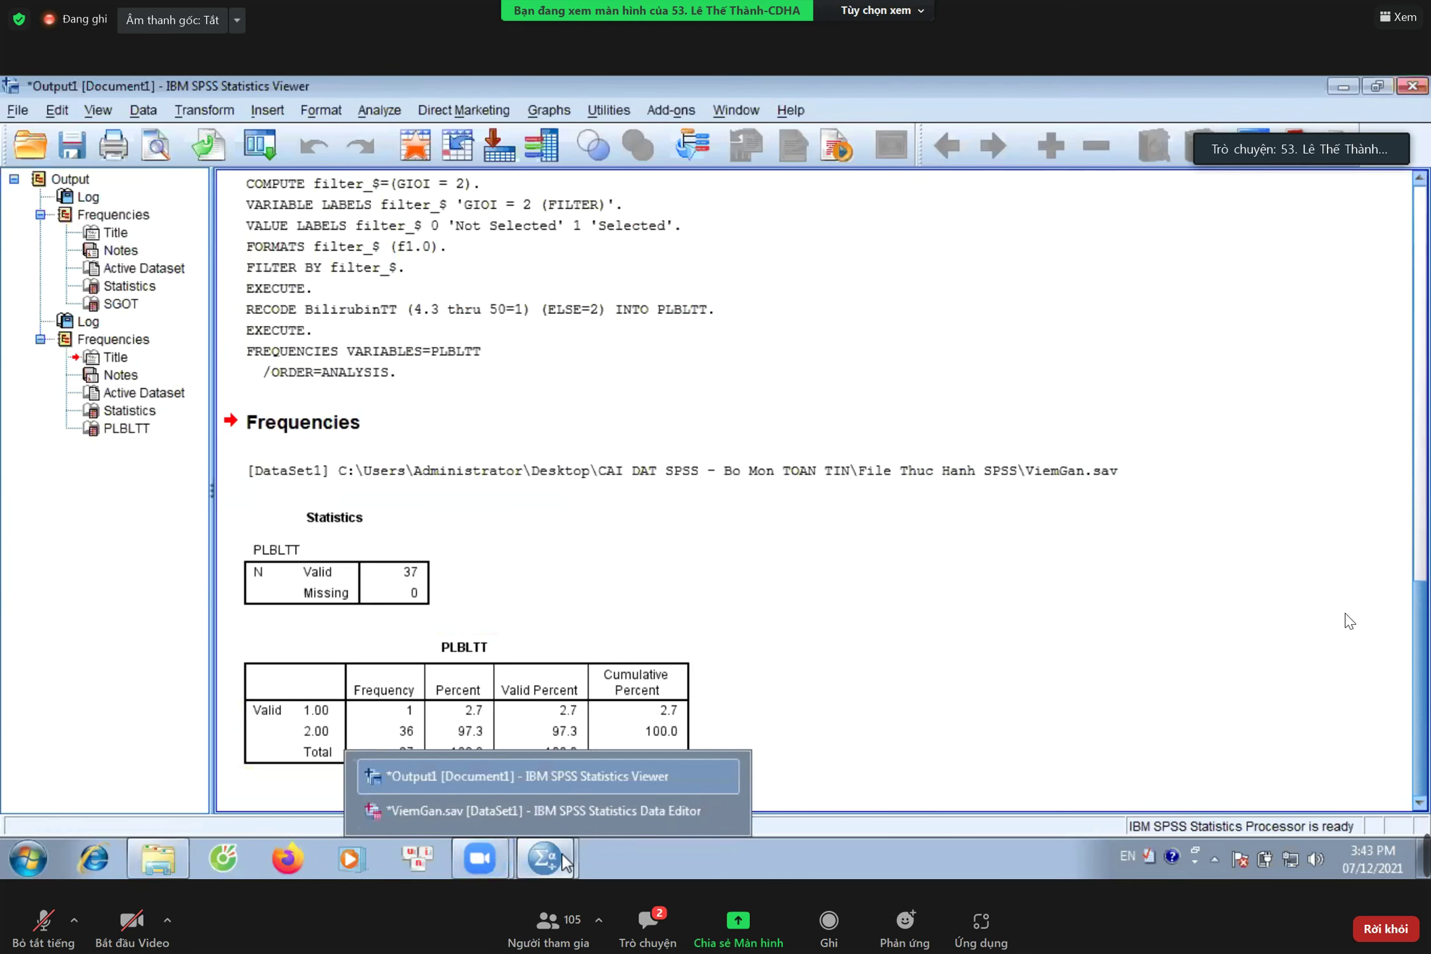
pyautogui.click(534, 800)
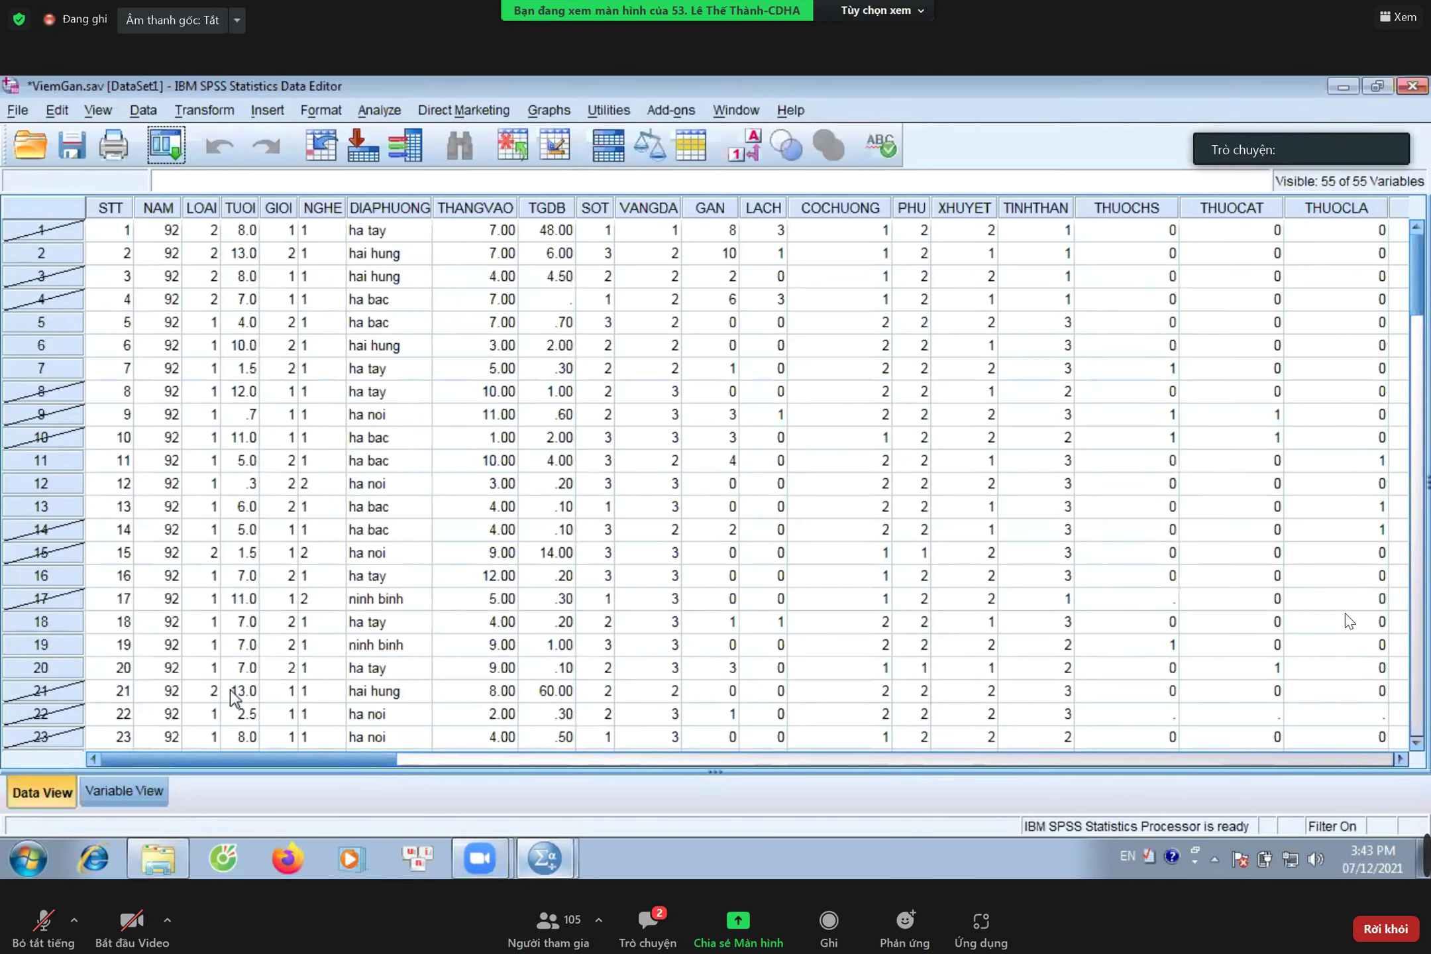
# - Inspect the definition of the PLBLTT variable and its value labels in the variable list
pyautogui.click(113, 791)
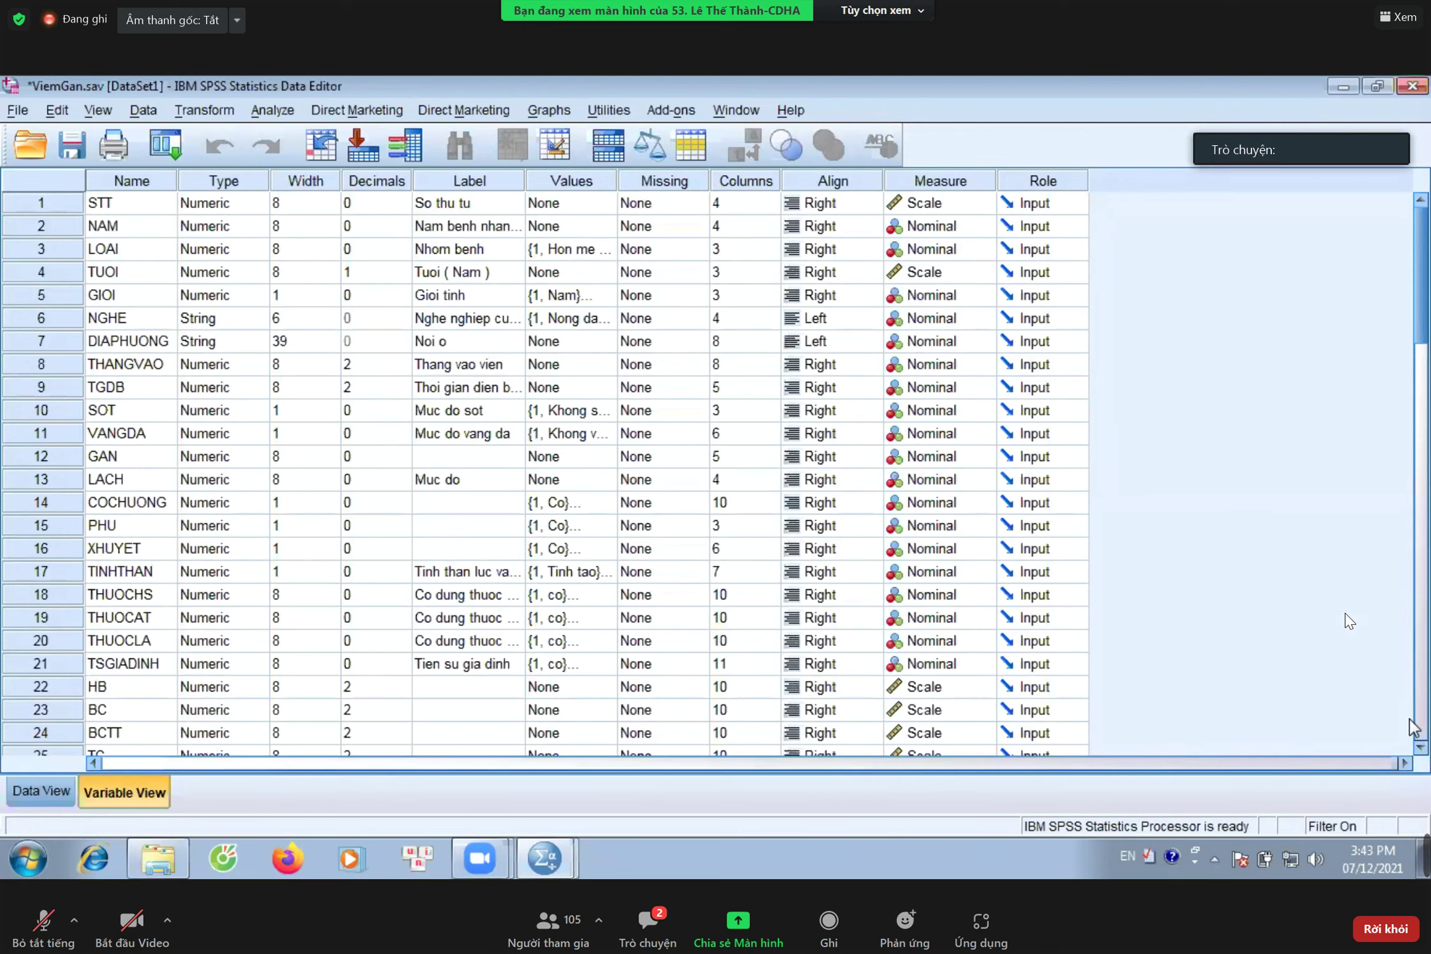
pyautogui.scroll(-4, 1423, 748)
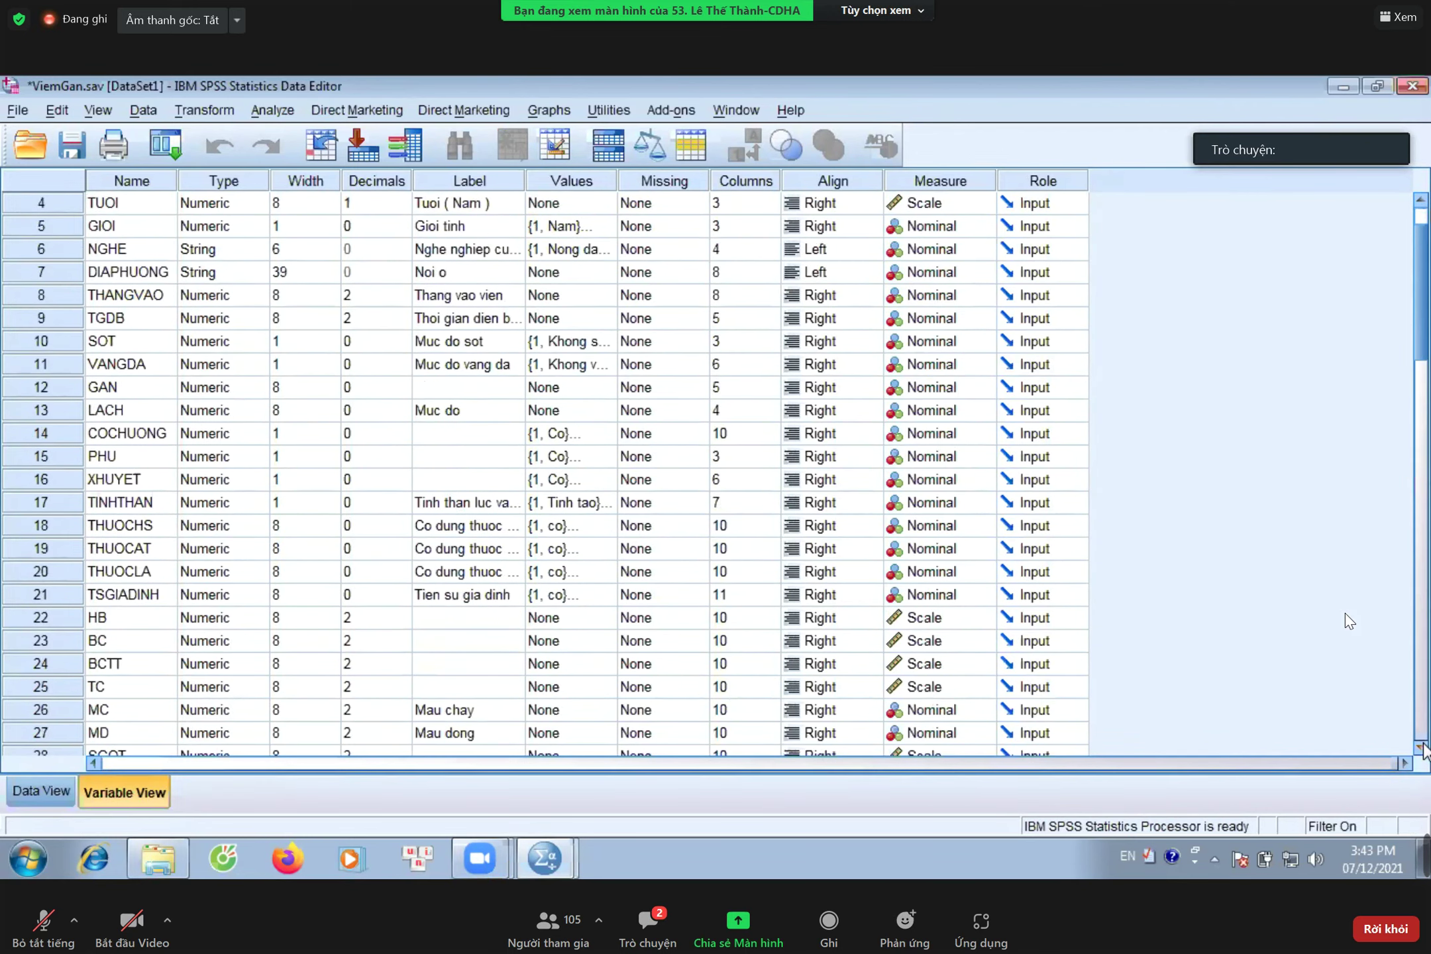
pyautogui.scroll(-10, 1422, 748)
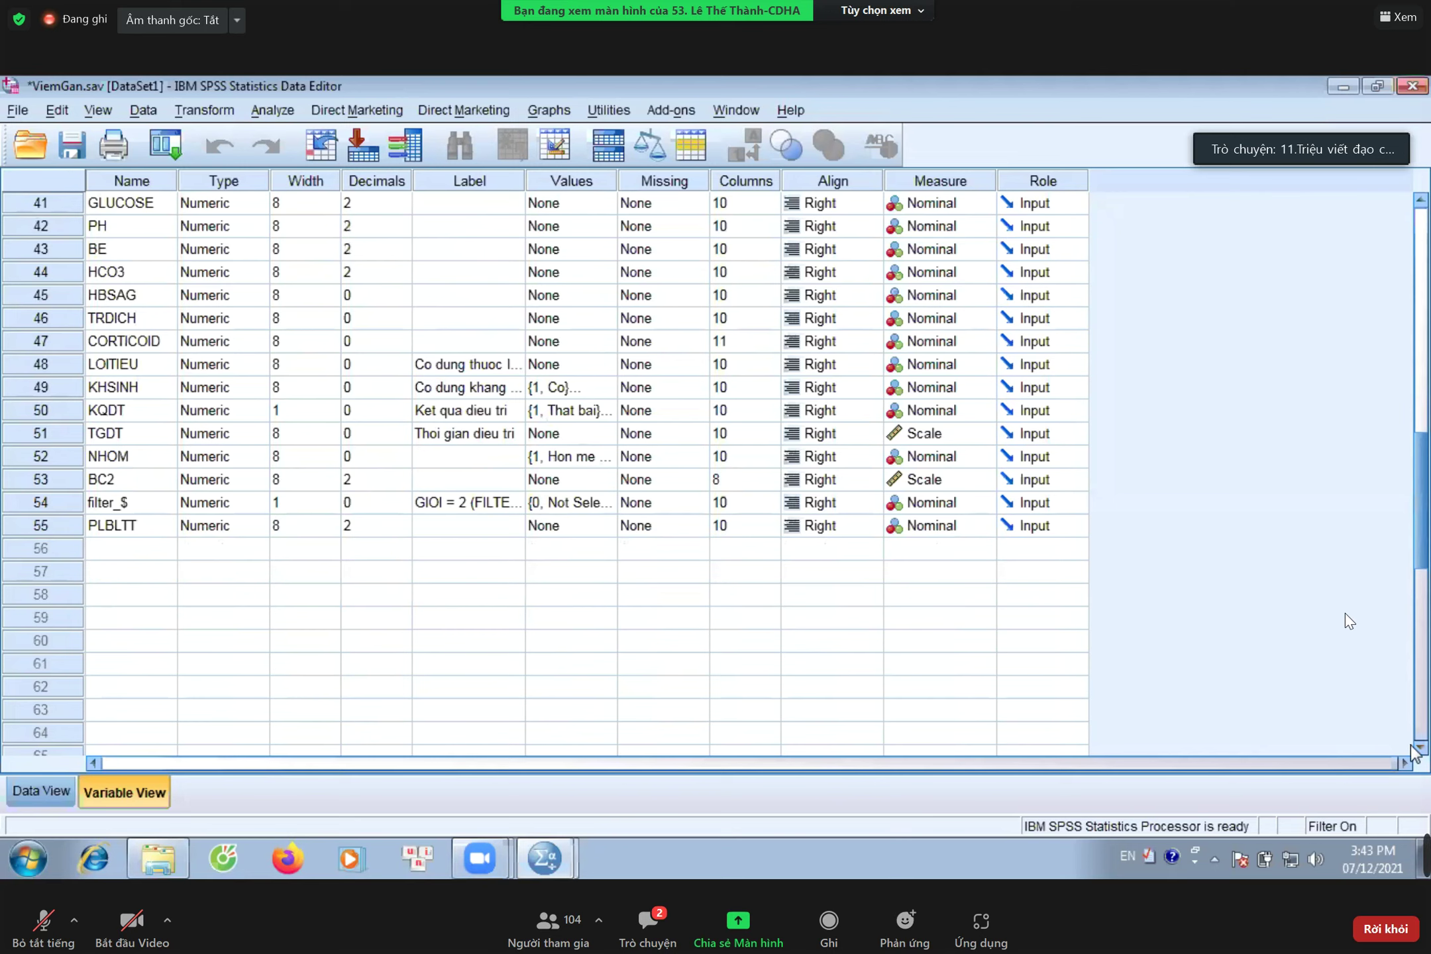
pyautogui.scroll(-1, 523, 476)
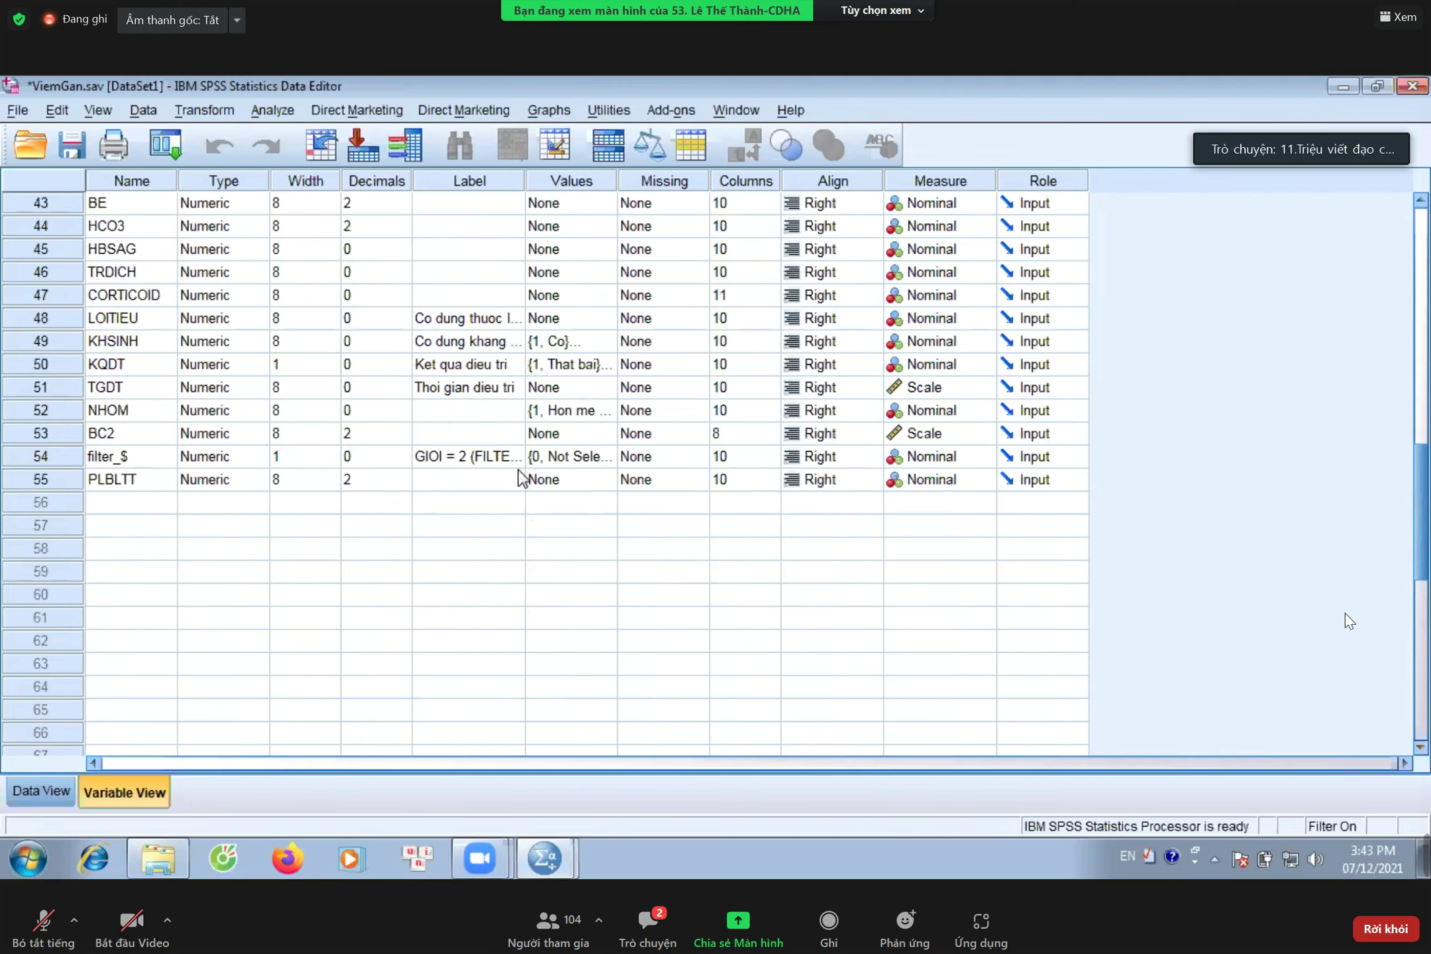
pyautogui.click(558, 480)
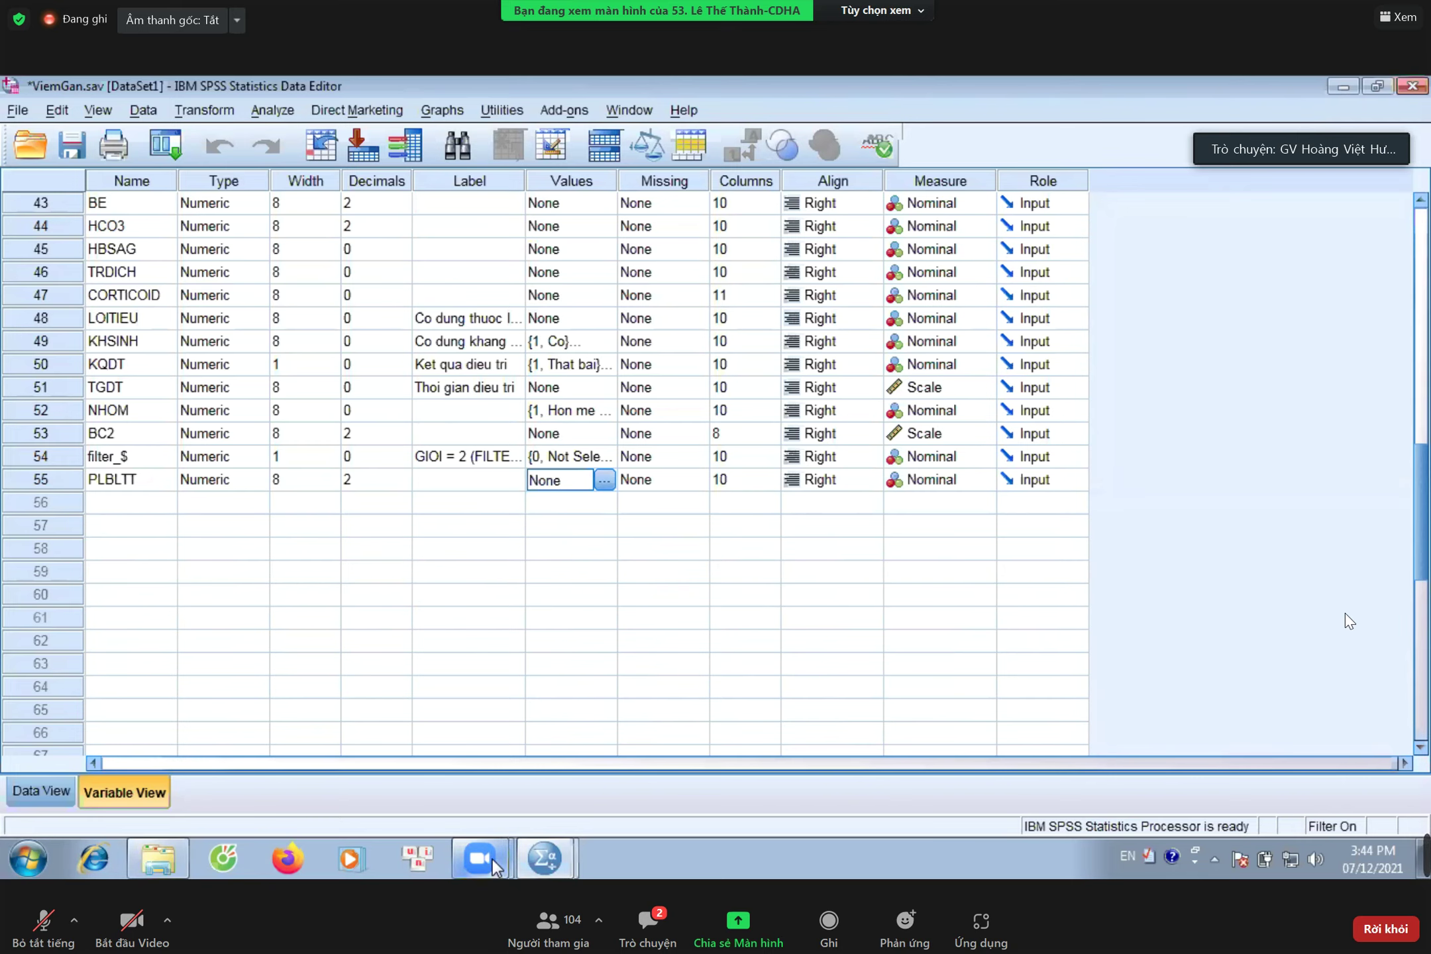
# - Switch to the output viewer and review the recode log and the PLBLTT frequency table
pyautogui.moveTo(492, 857)
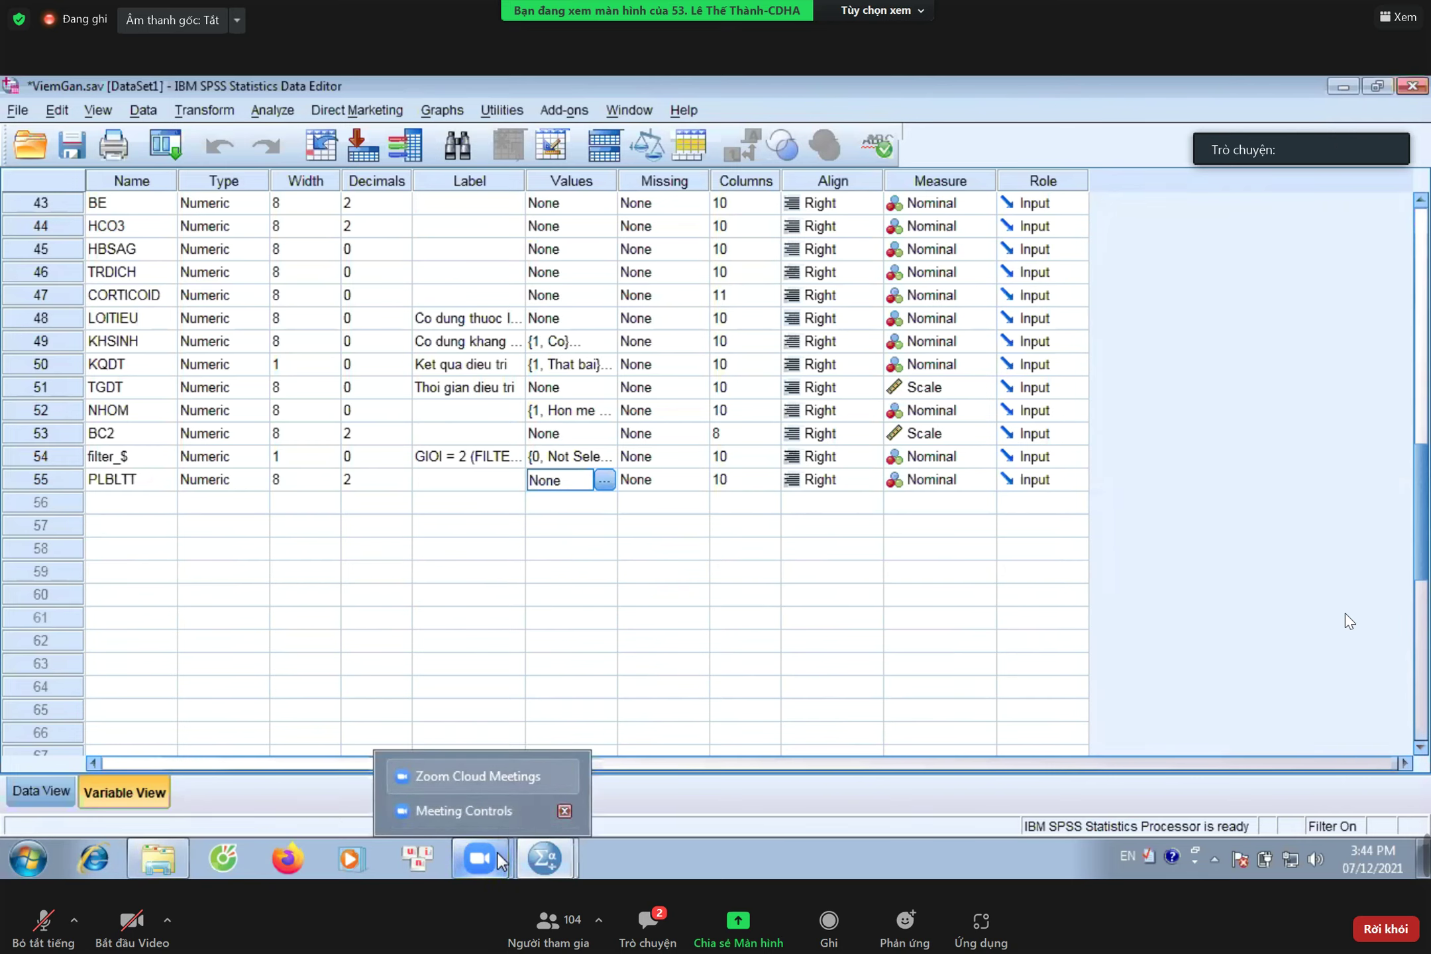
pyautogui.moveTo(535, 854)
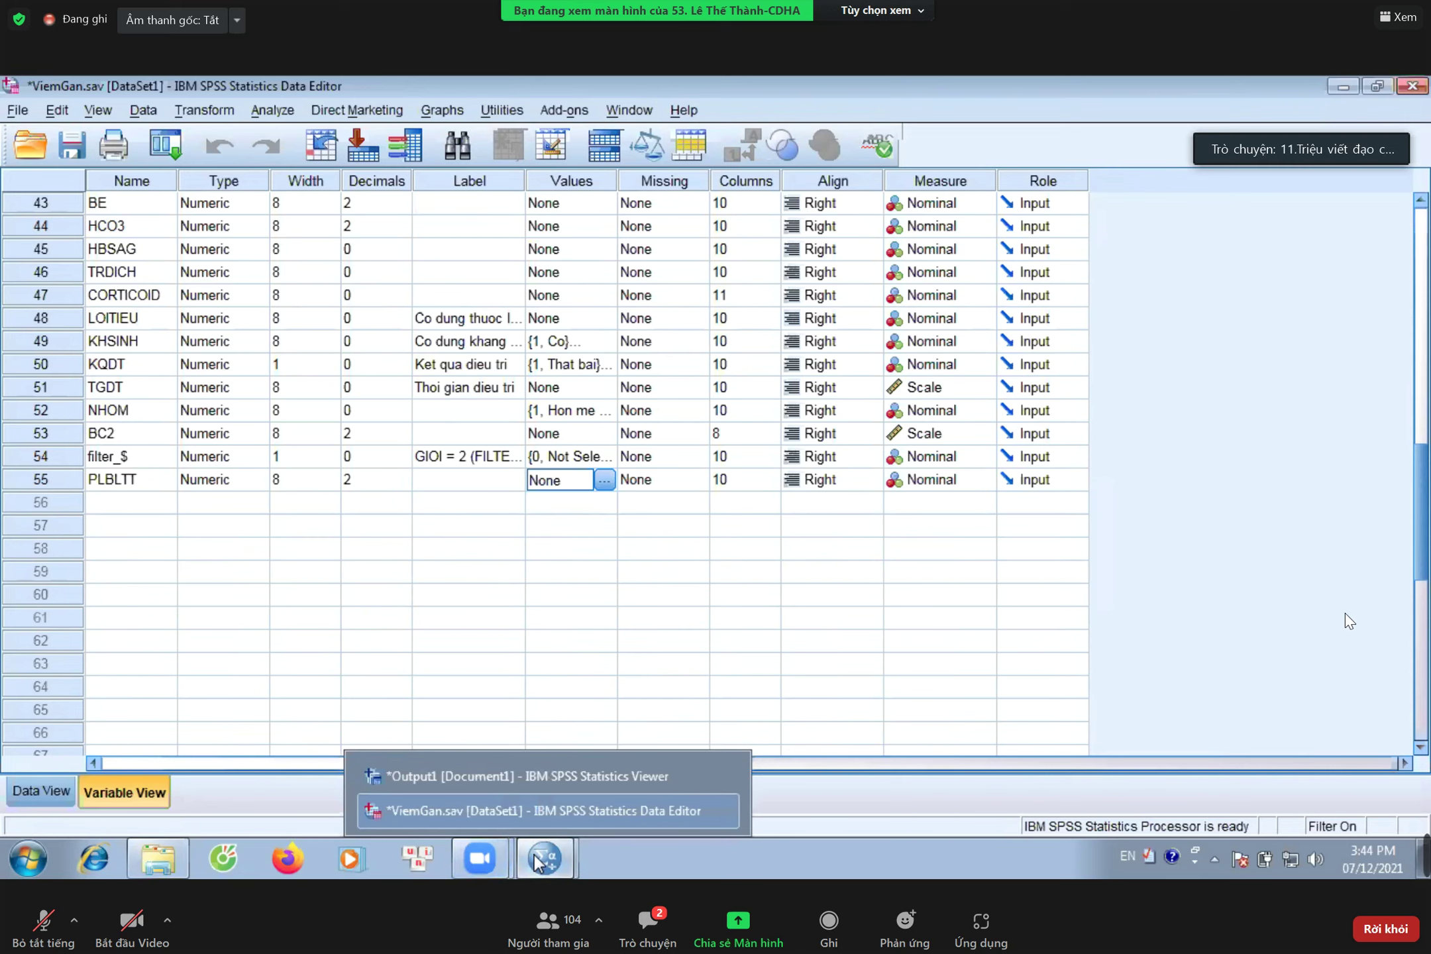
pyautogui.click(505, 782)
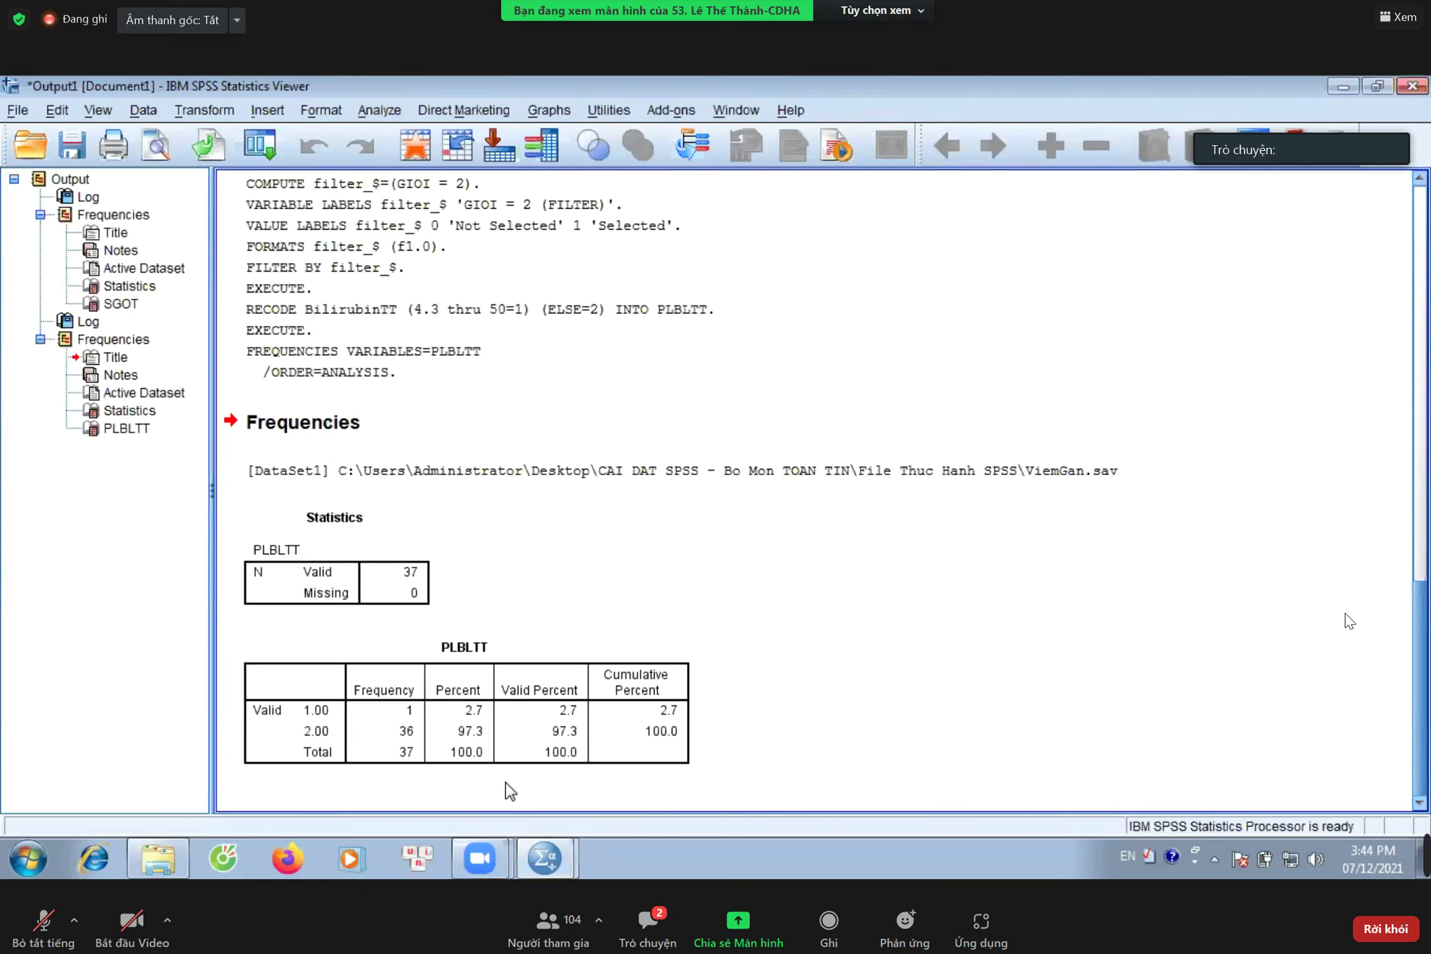
pyautogui.click(473, 375)
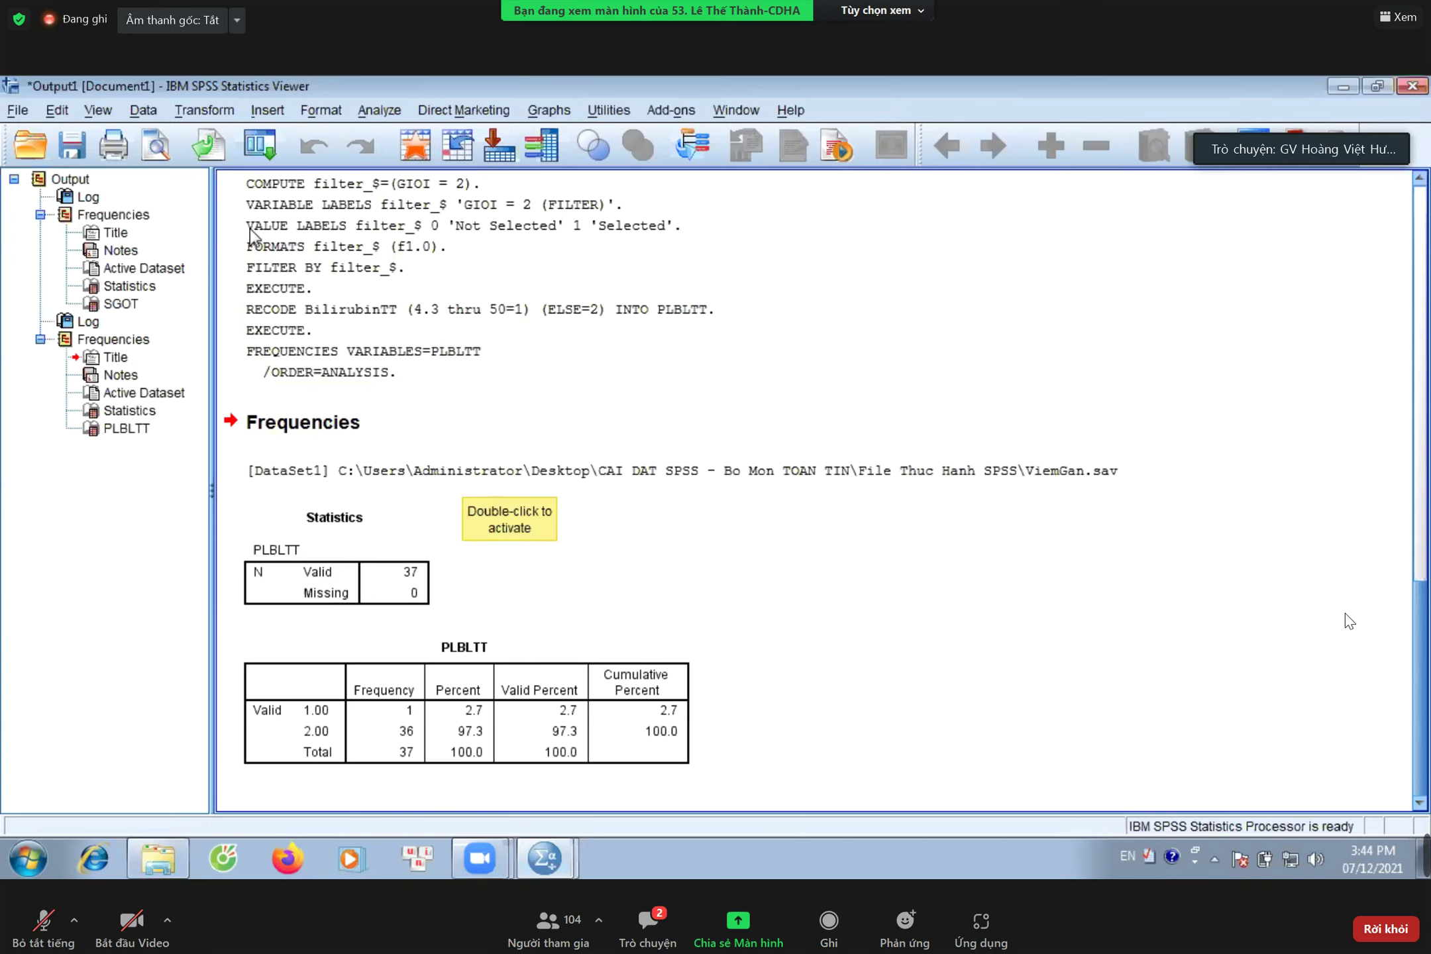
# - Reopen the BilirubinTT to PLBLTT recode and review its old and new value rules without changing them
pyautogui.click(214, 113)
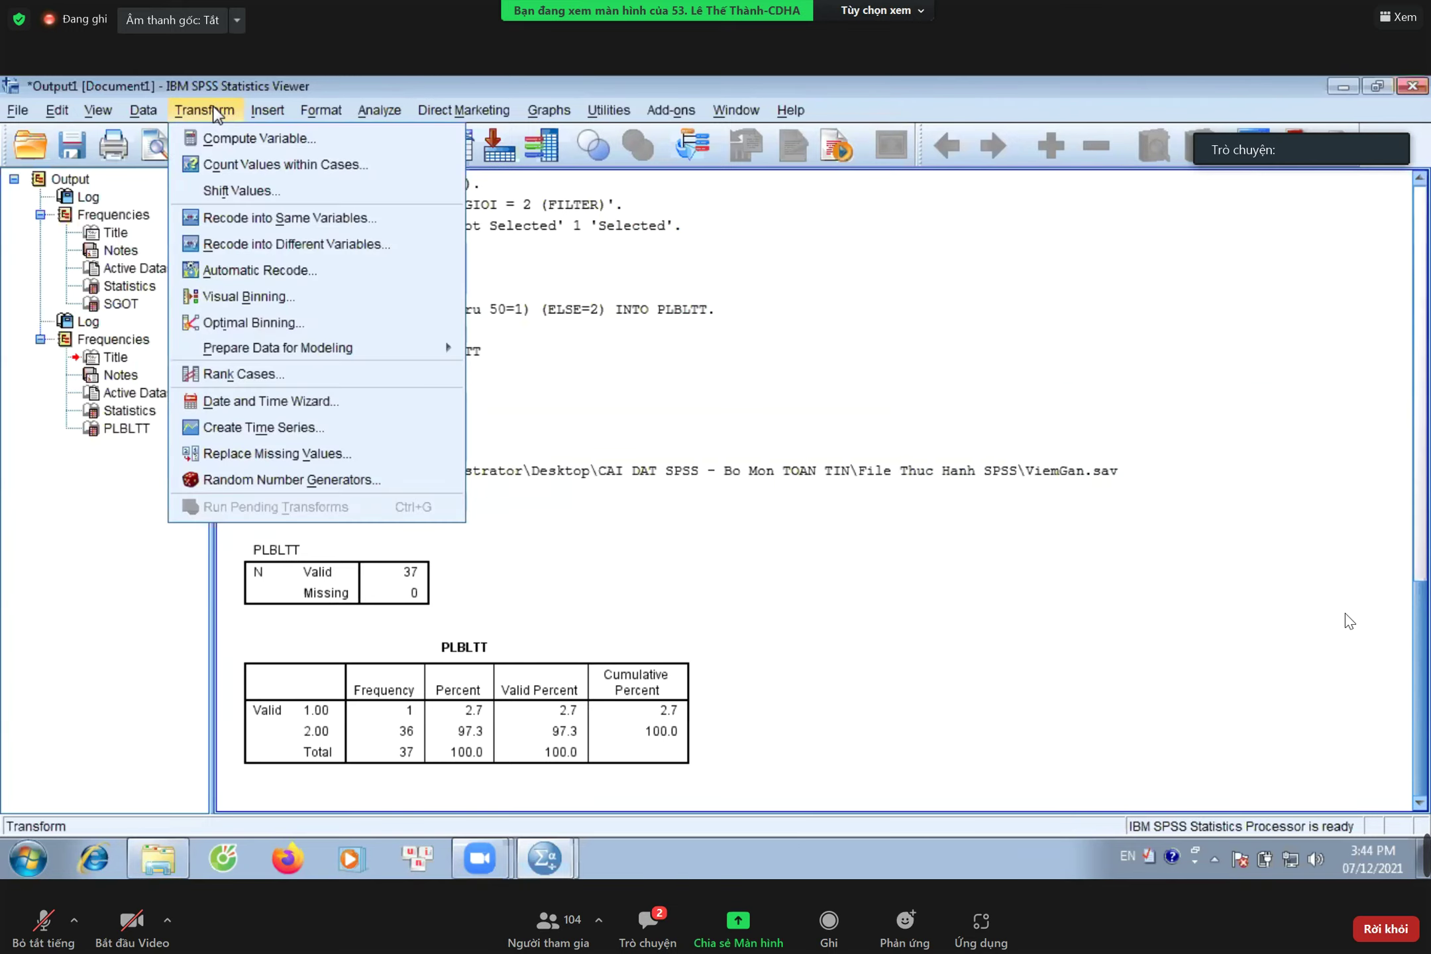
pyautogui.click(286, 245)
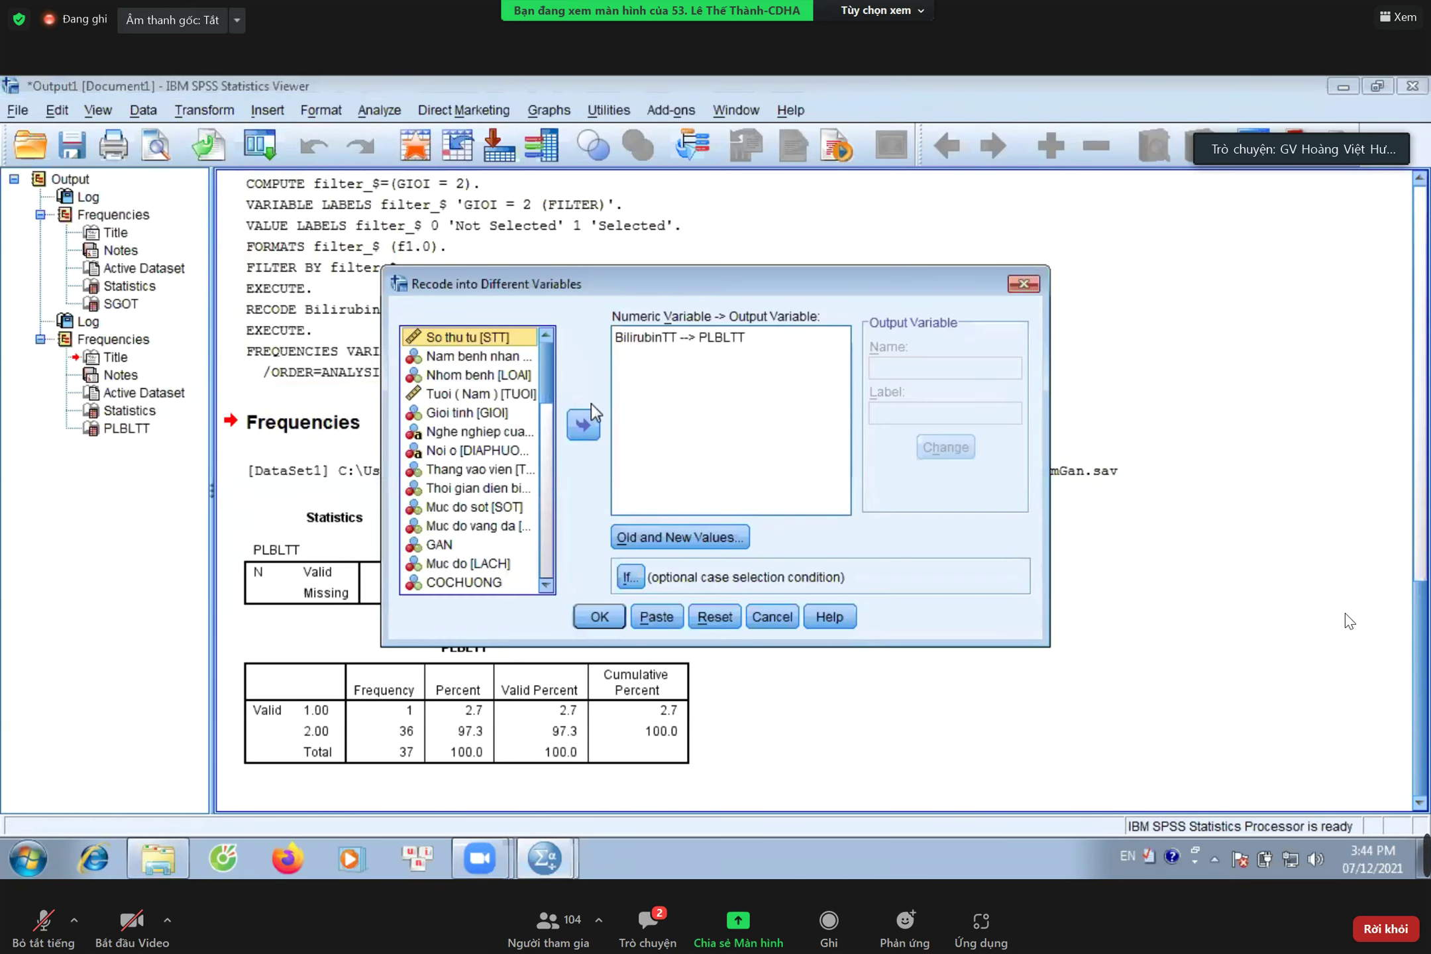
pyautogui.click(654, 545)
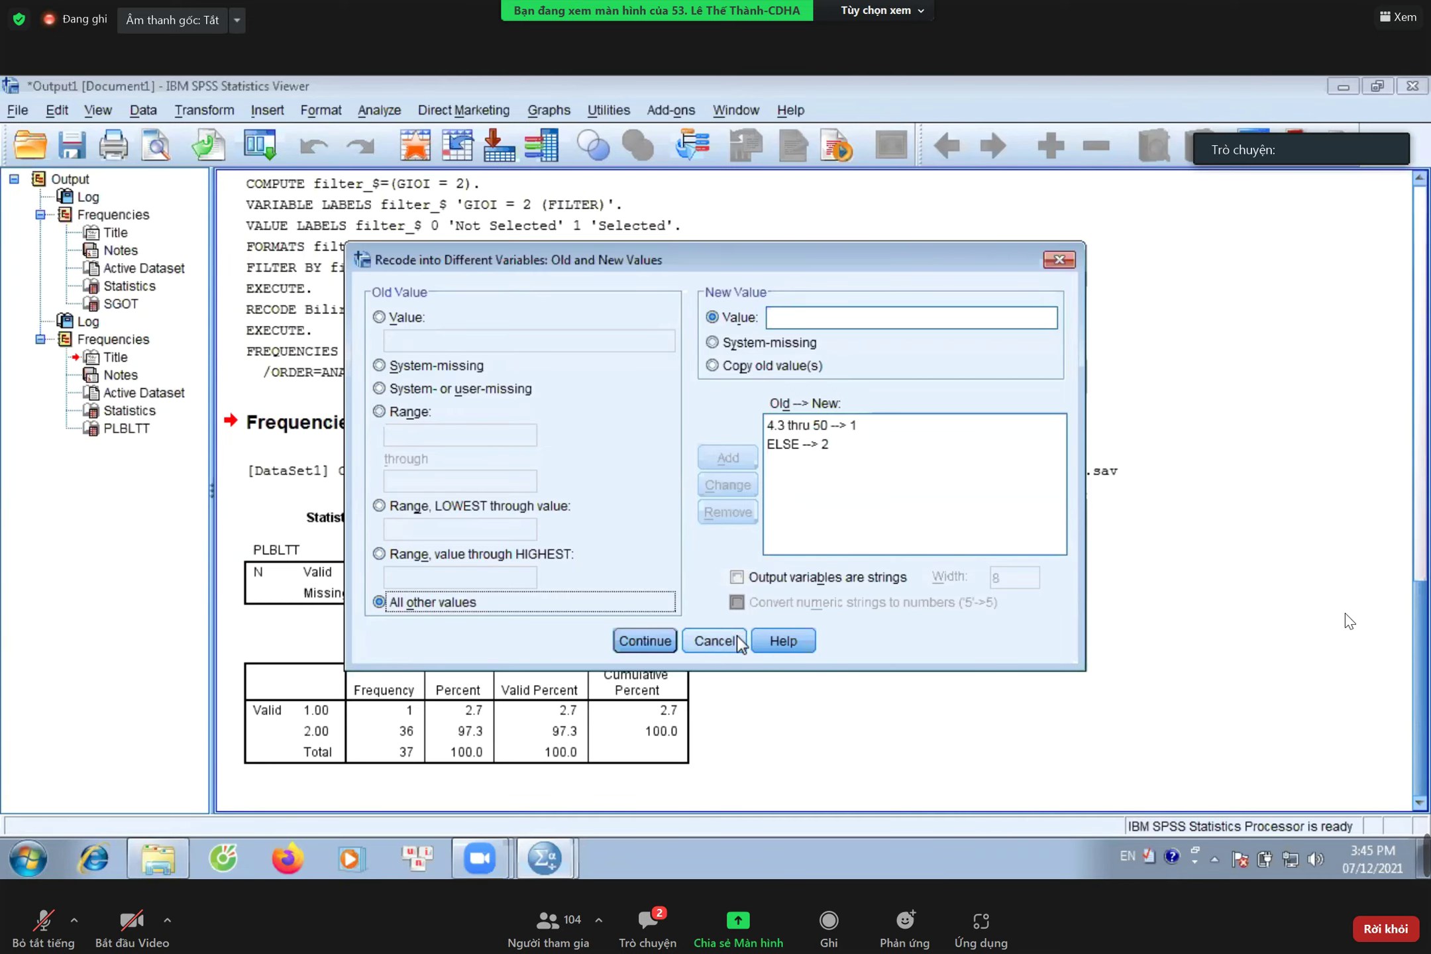
pyautogui.click(714, 640)
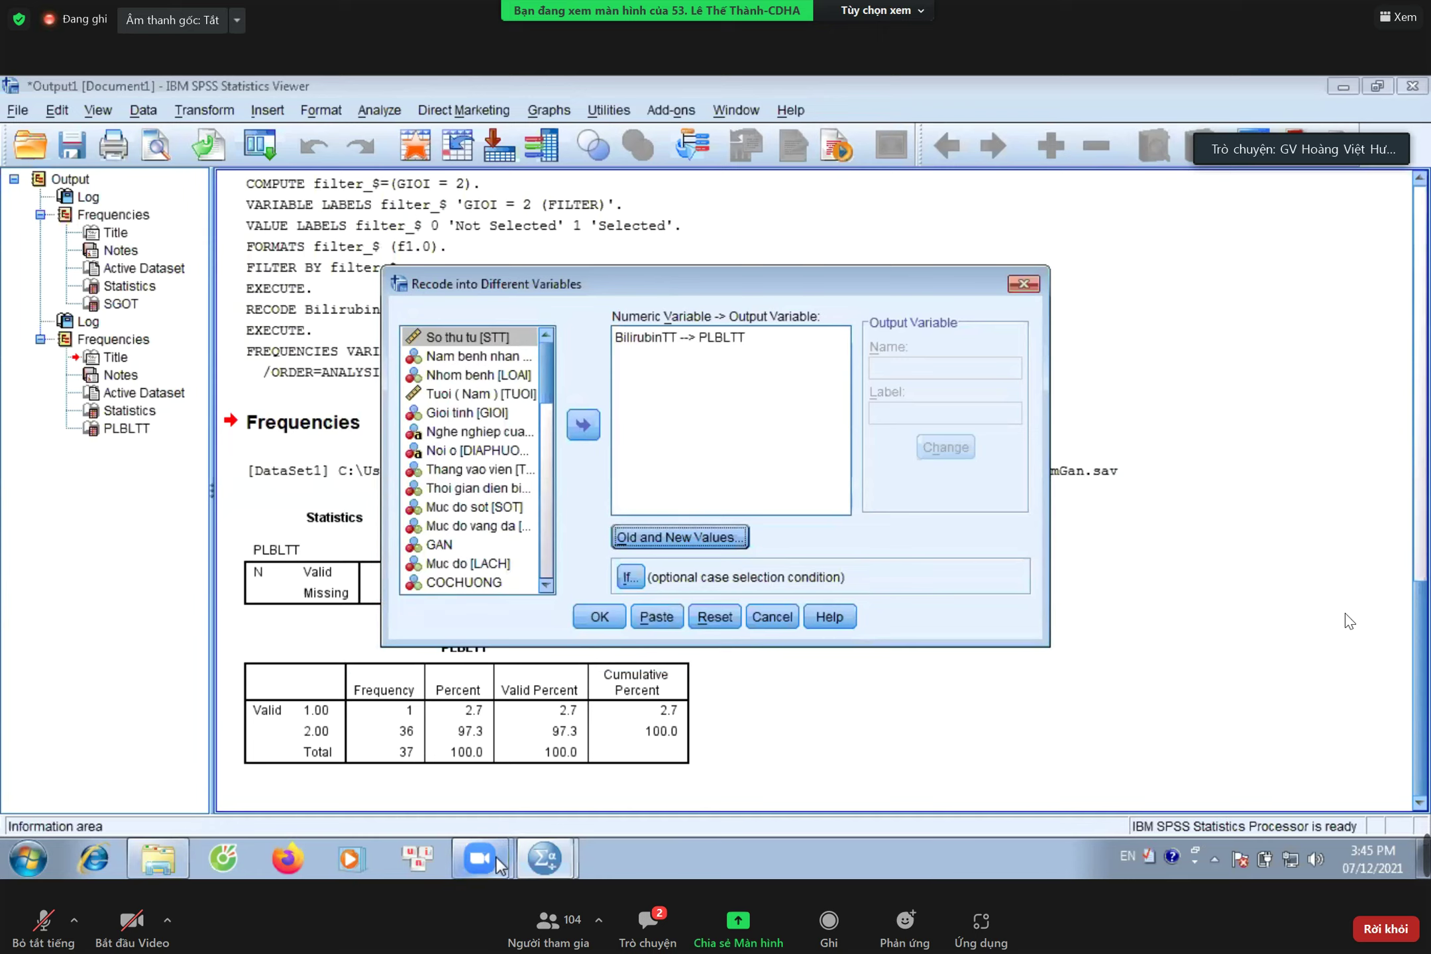
pyautogui.click(497, 857)
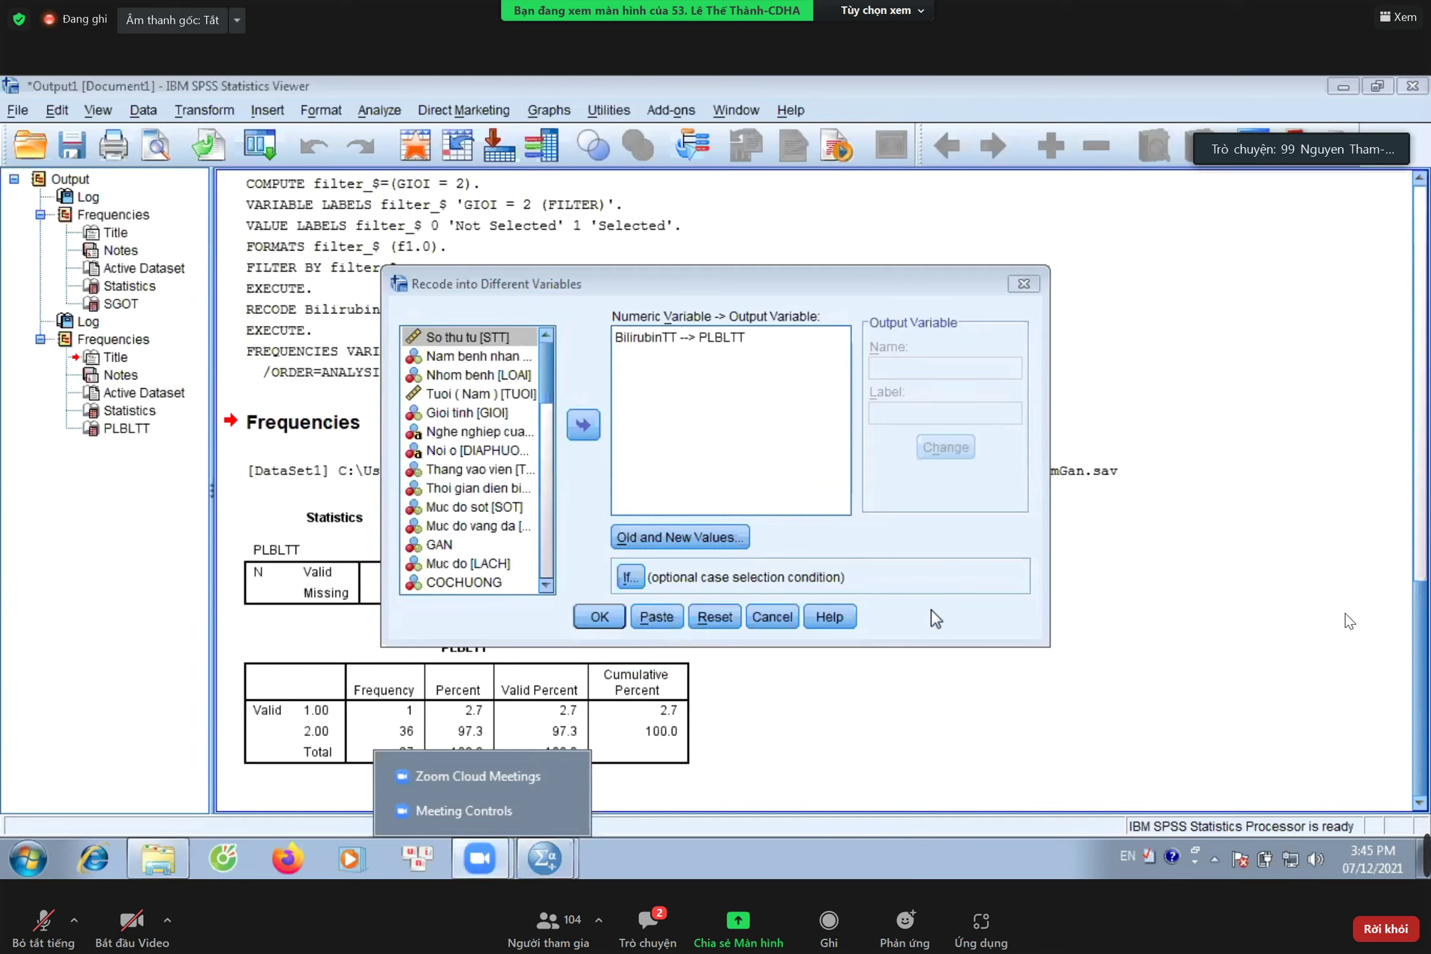
pyautogui.click(888, 714)
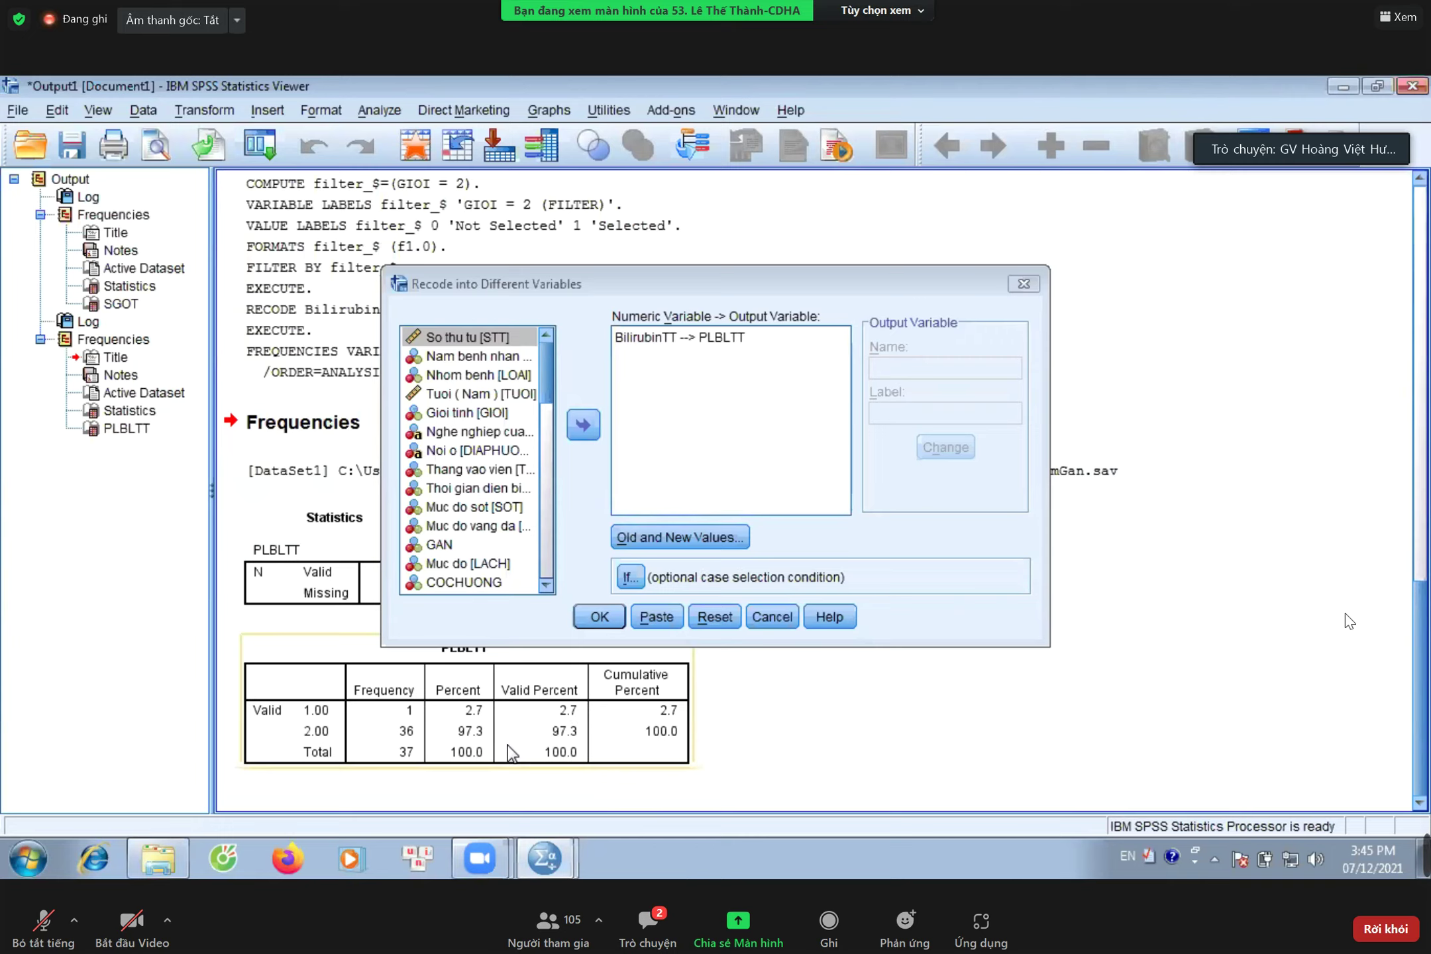
# - Replace the recode's range rule with one that turns old values from 4.299 through 50 into new value 1
pyautogui.click(722, 538)
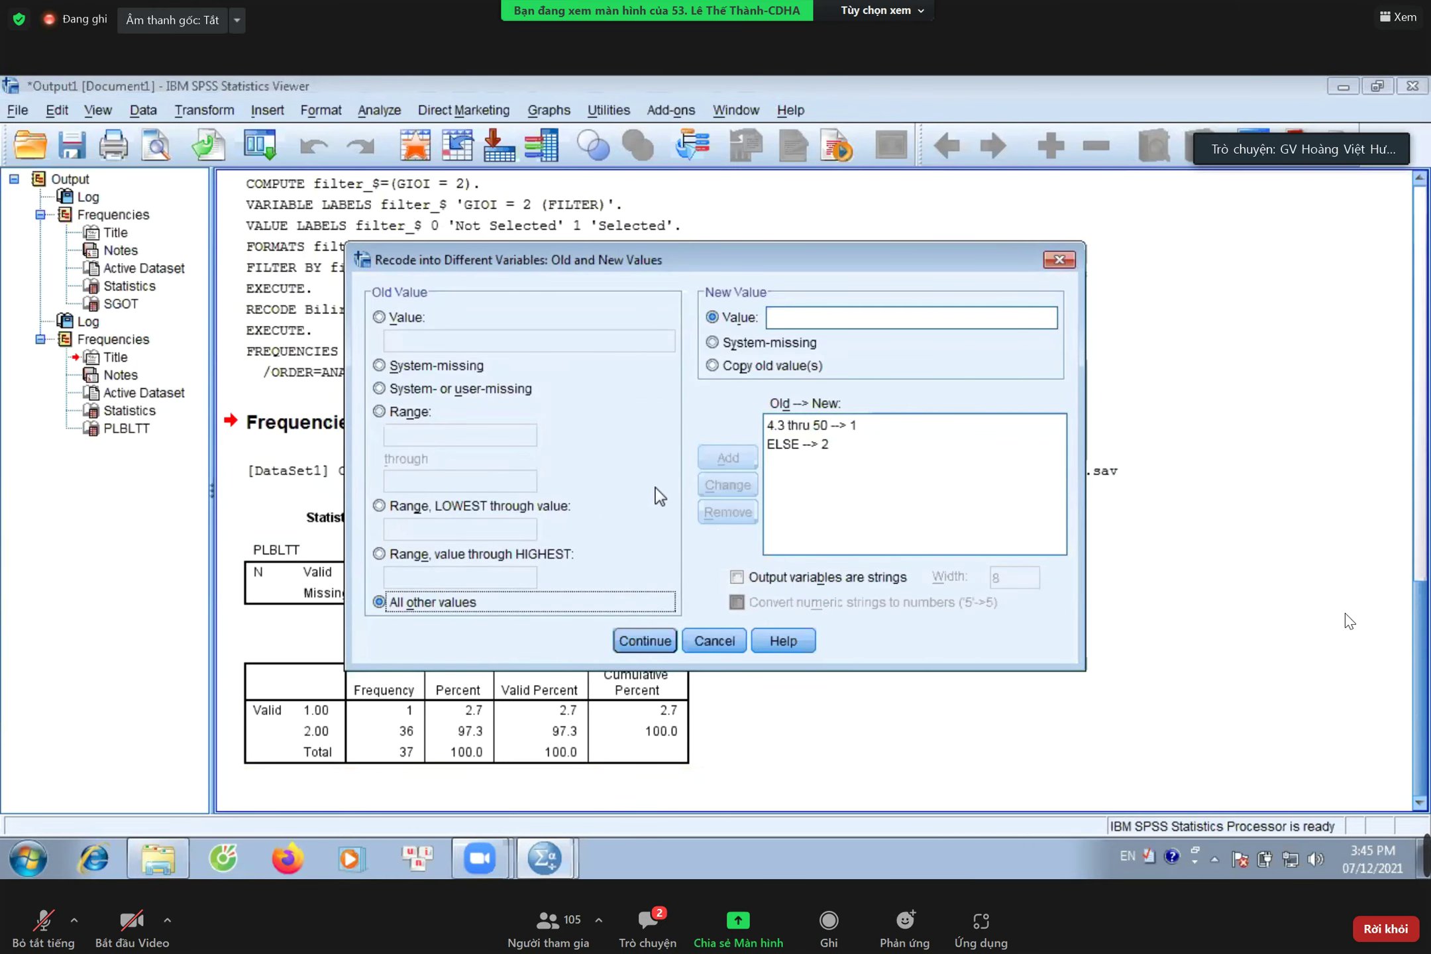
pyautogui.click(819, 432)
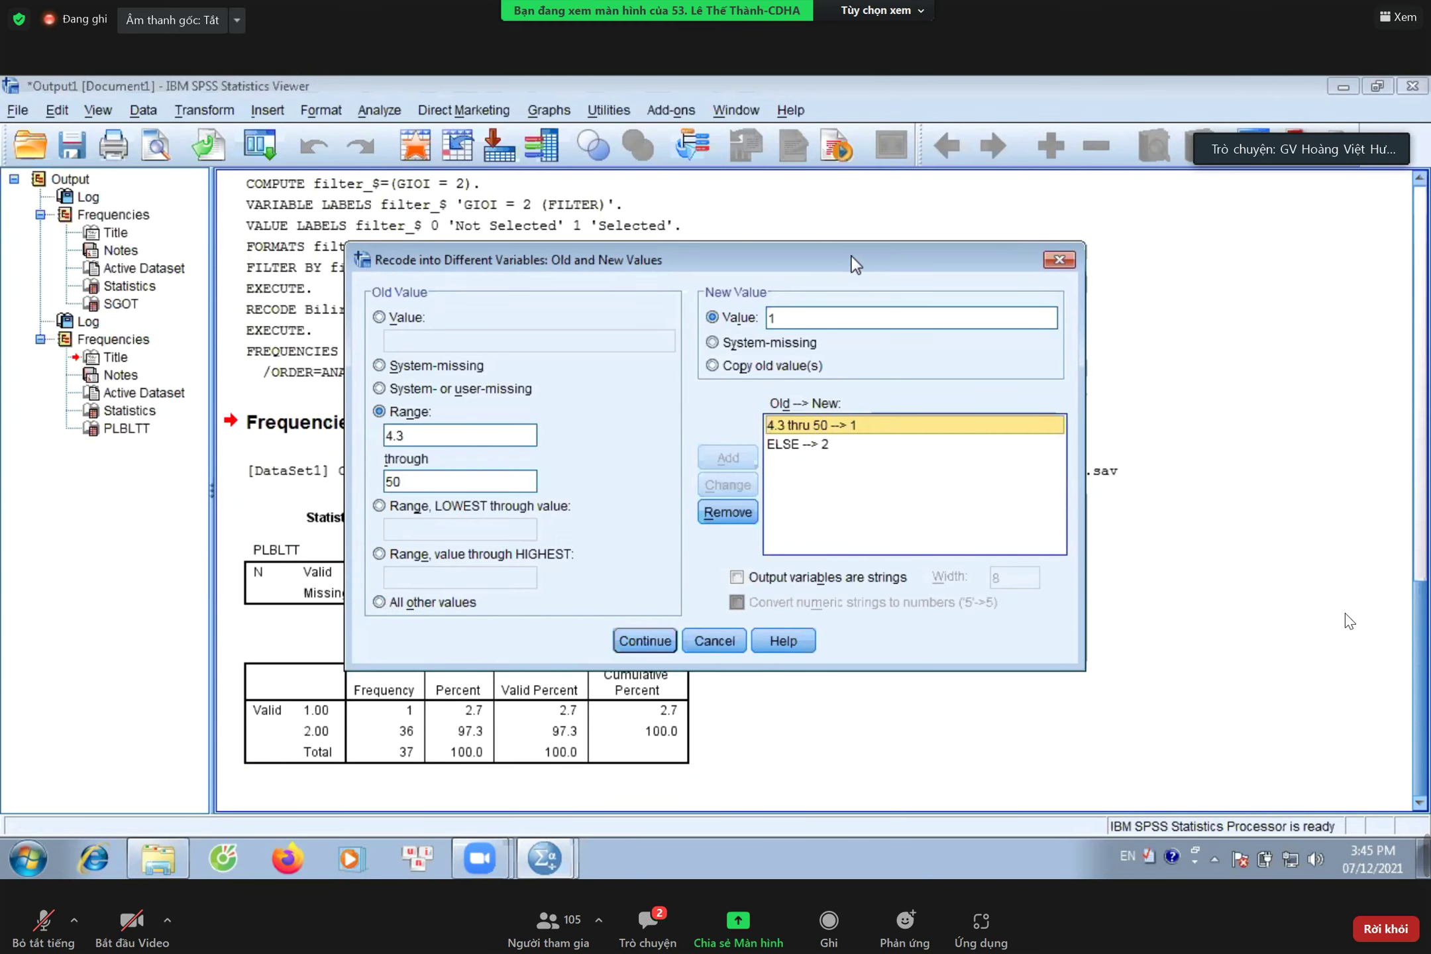
pyautogui.moveTo(852, 257); pyautogui.dragTo(861, 186)
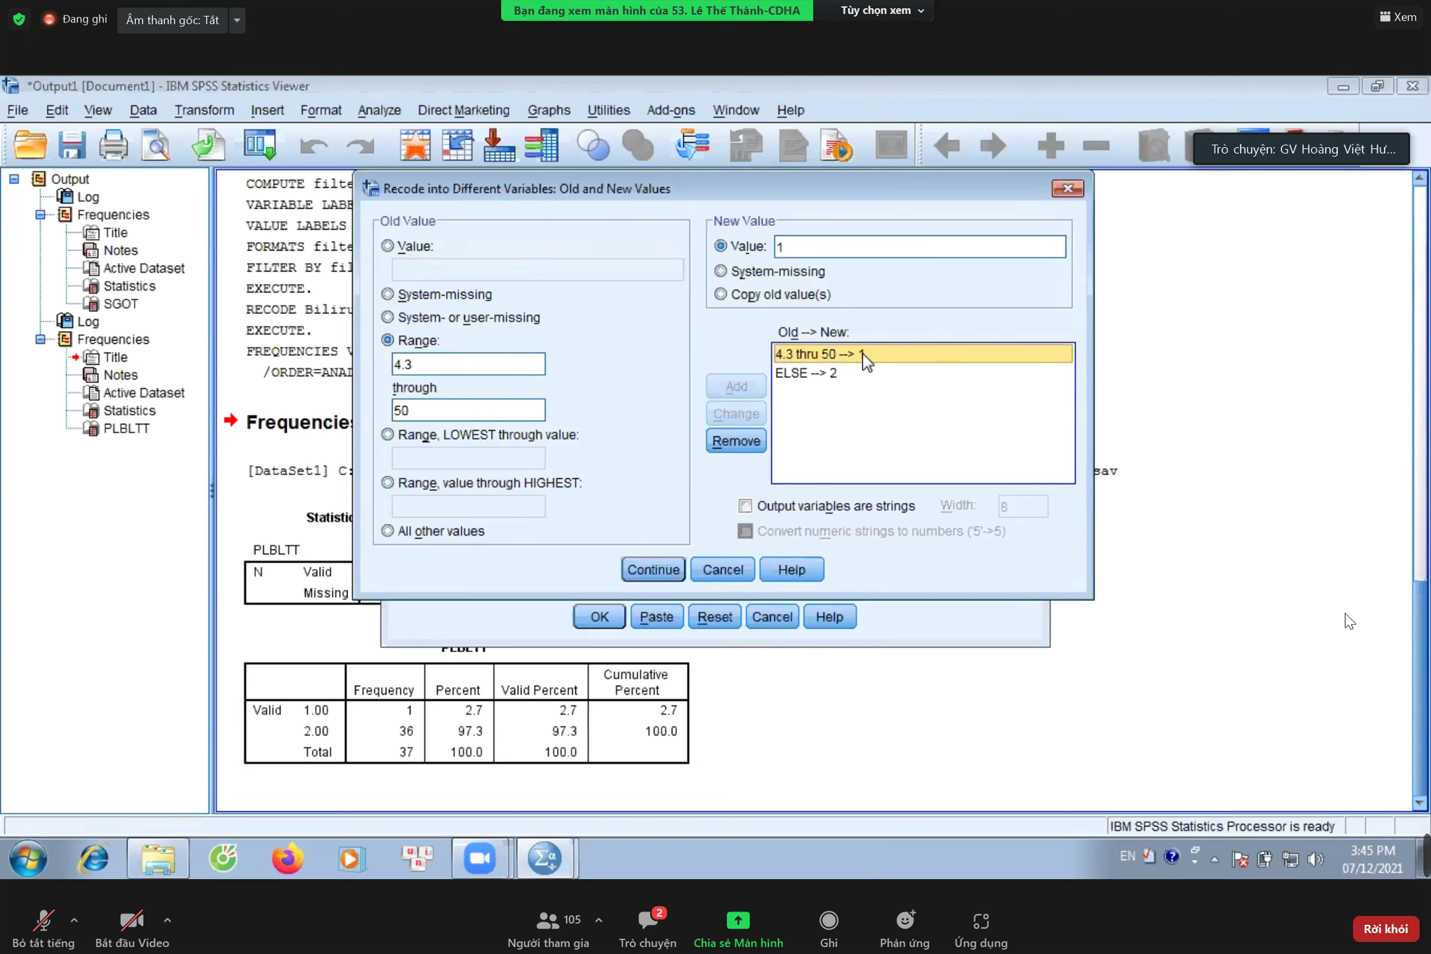
pyautogui.click(803, 377)
pyautogui.click(476, 366)
pyautogui.click(476, 366)
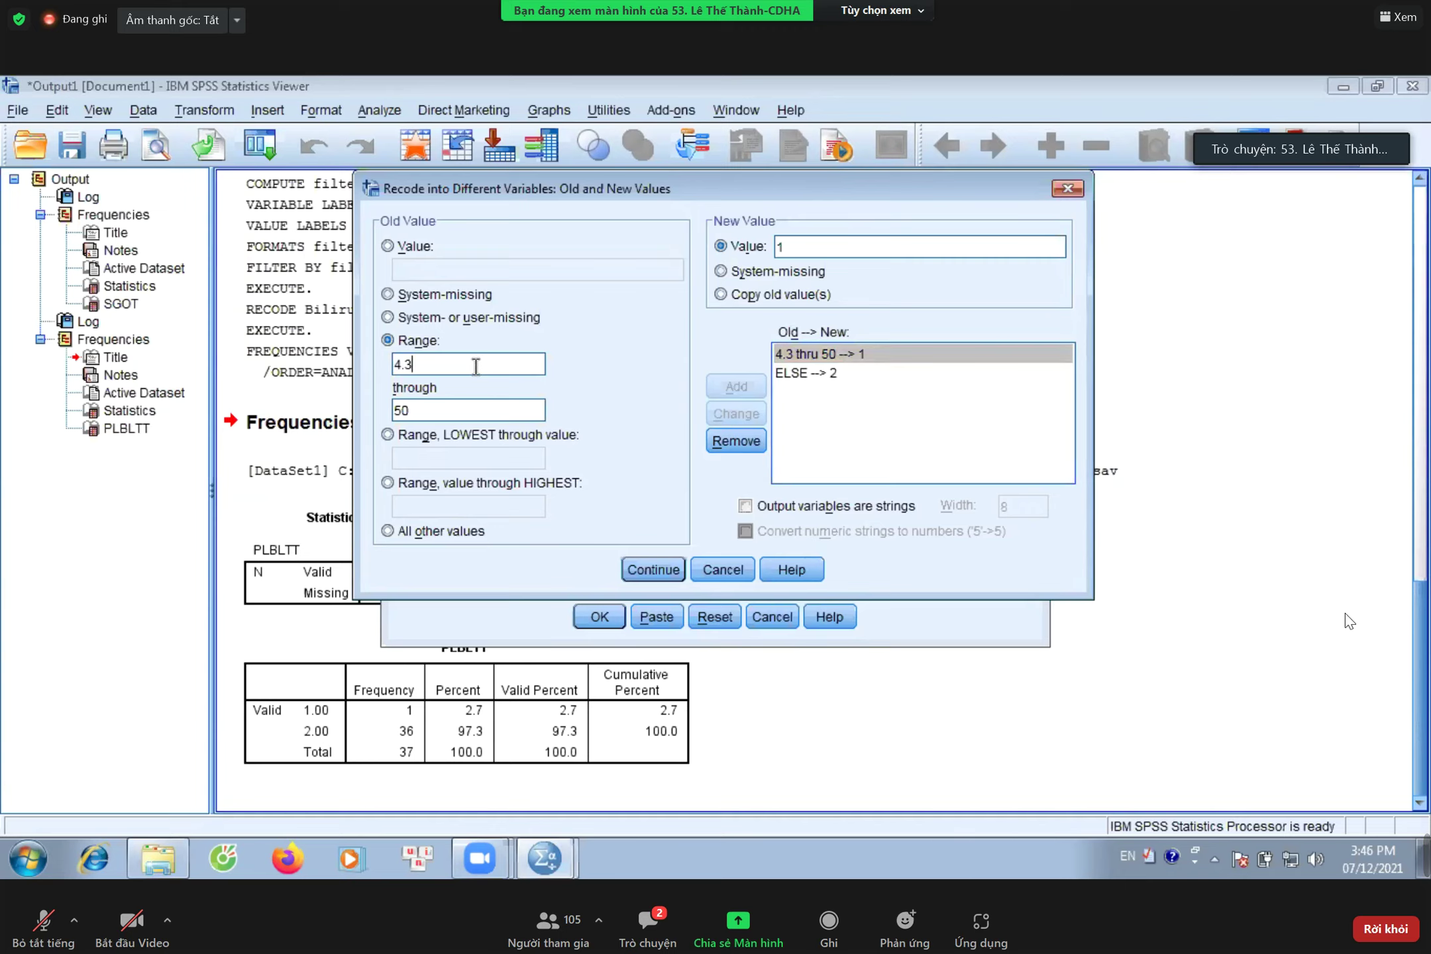
pyautogui.press('BackSpace')
pyautogui.write('2')
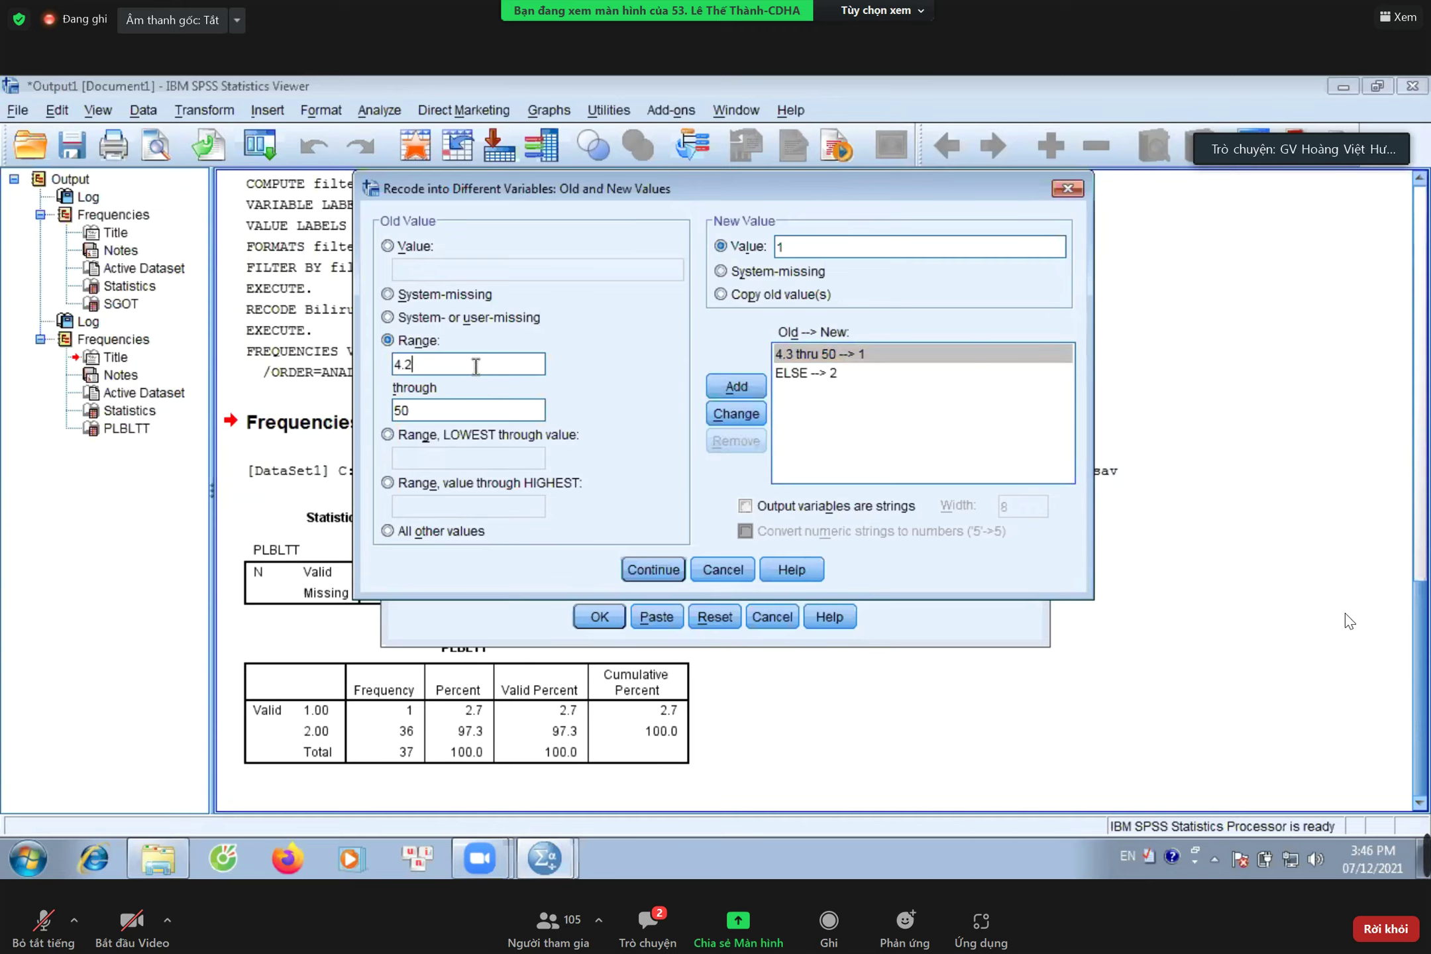
pyautogui.write('99')
pyautogui.click(740, 386)
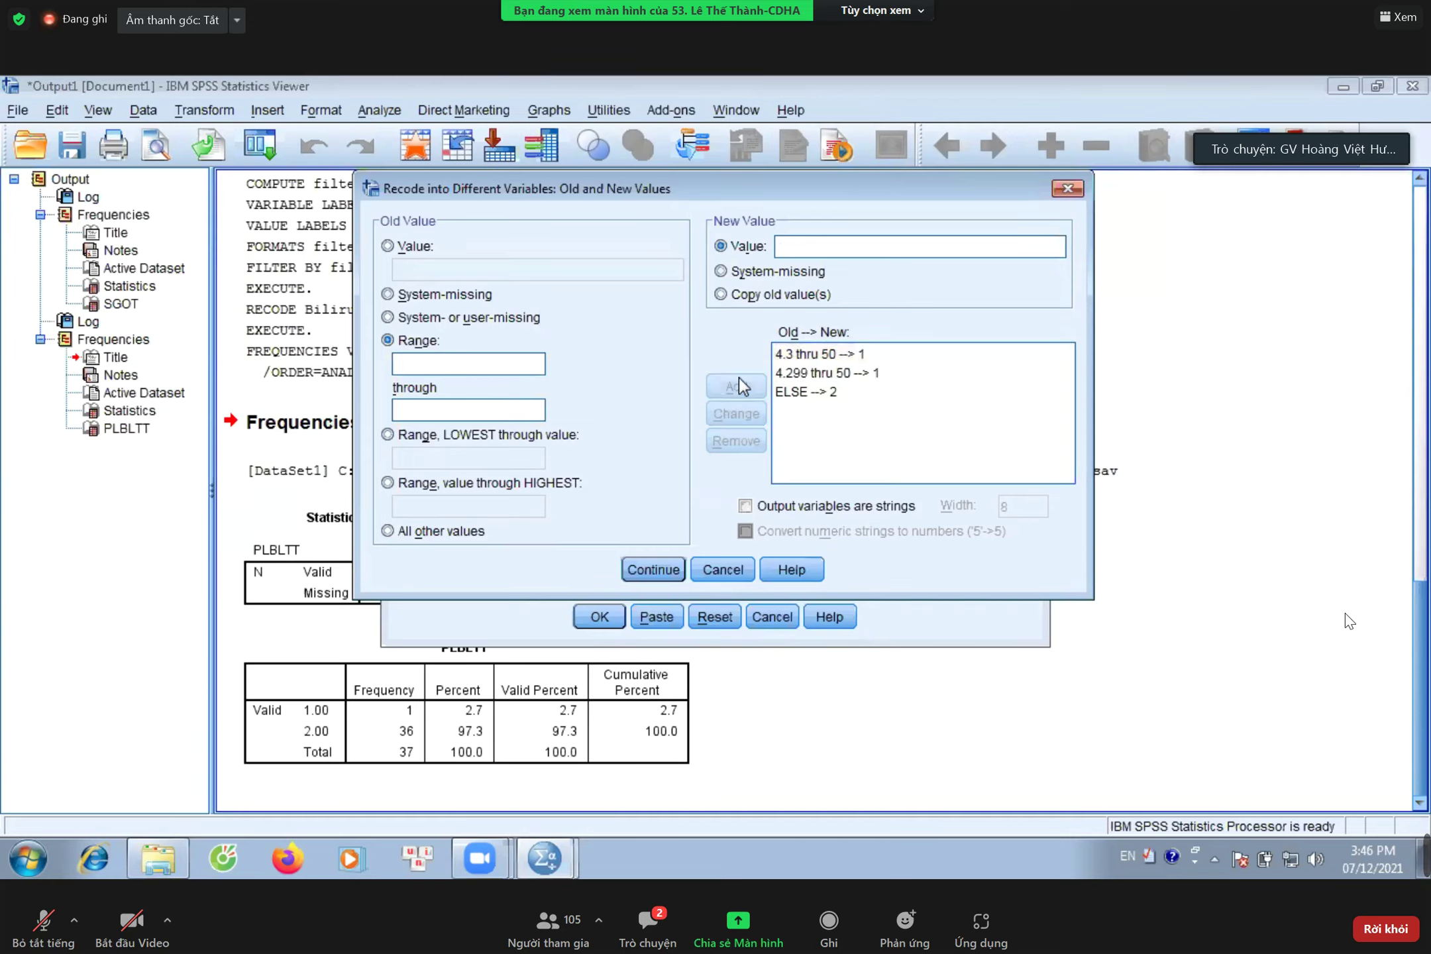
pyautogui.click(797, 356)
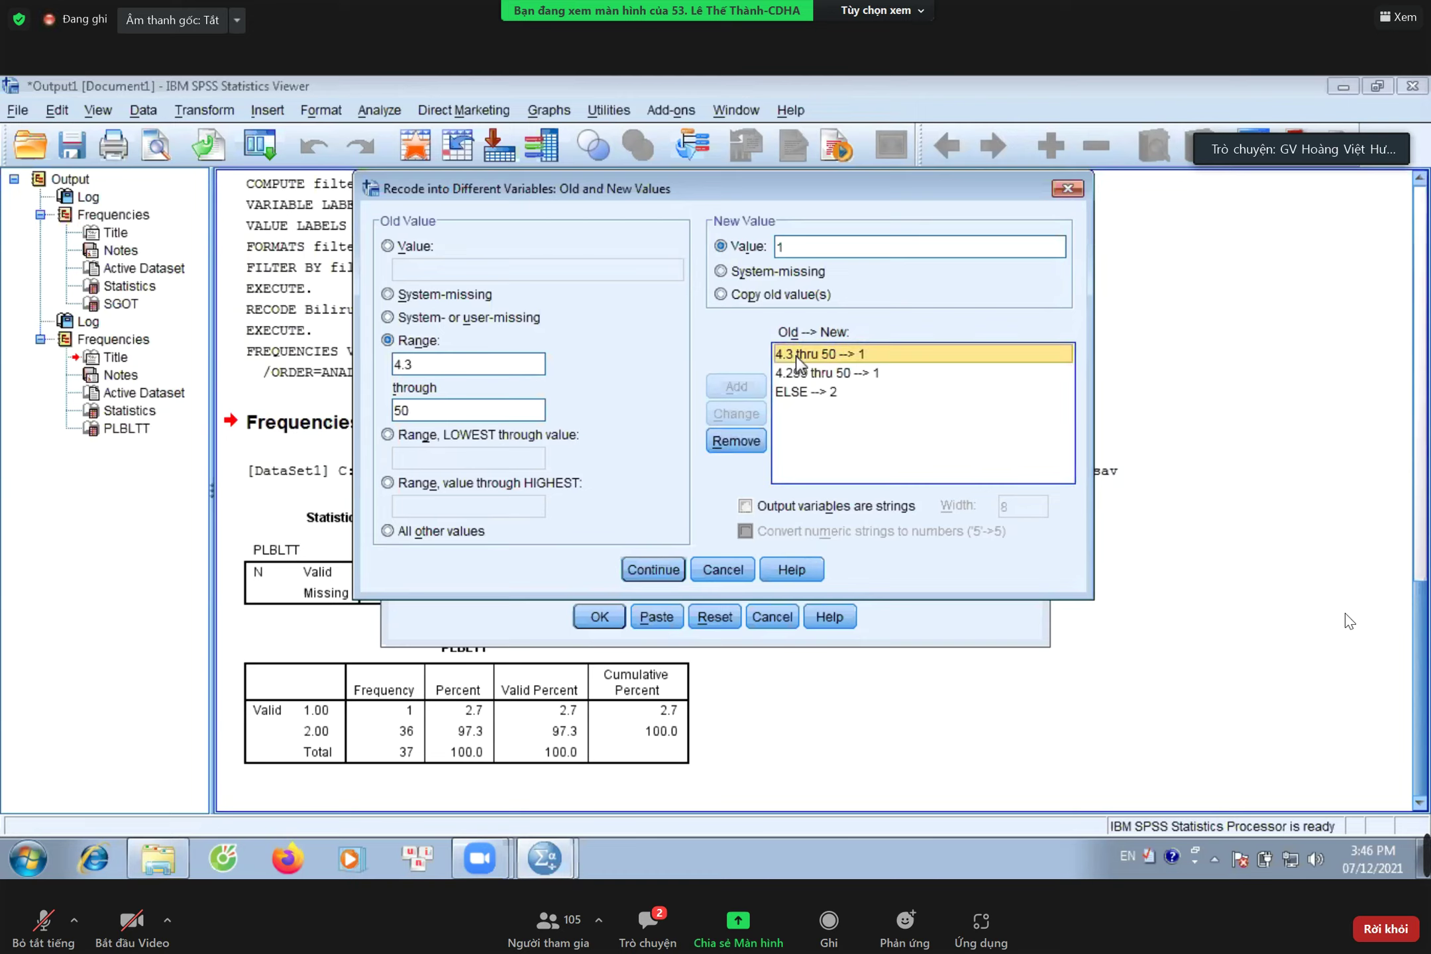
pyautogui.click(752, 438)
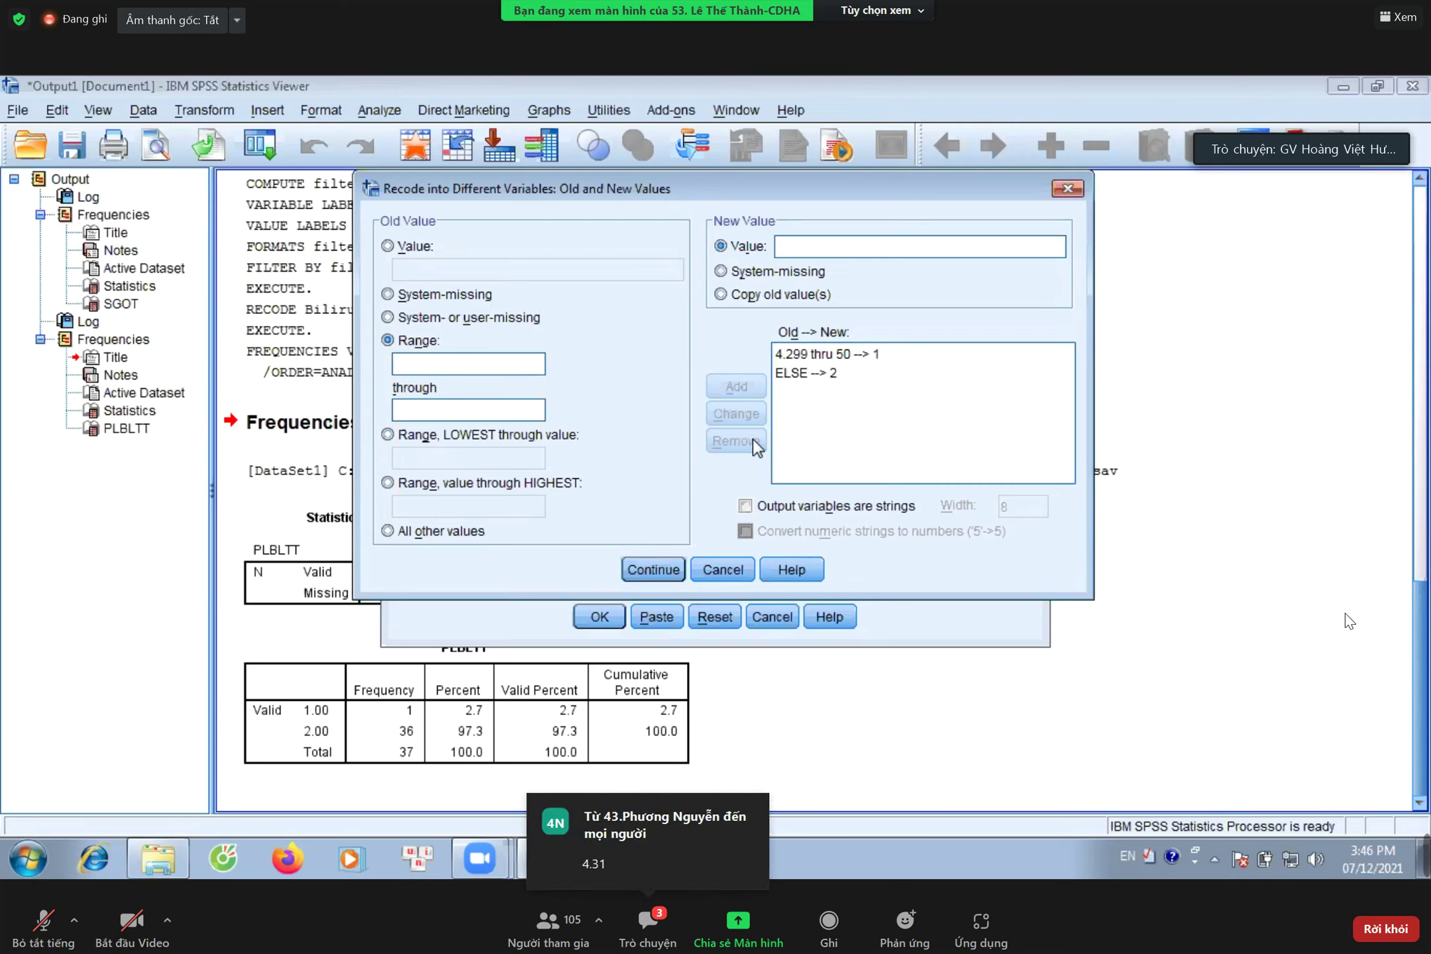
# - Replace the range rule with one turning 4.3001 through 50 into 1, and run the recode into PLBLTT
pyautogui.click(807, 362)
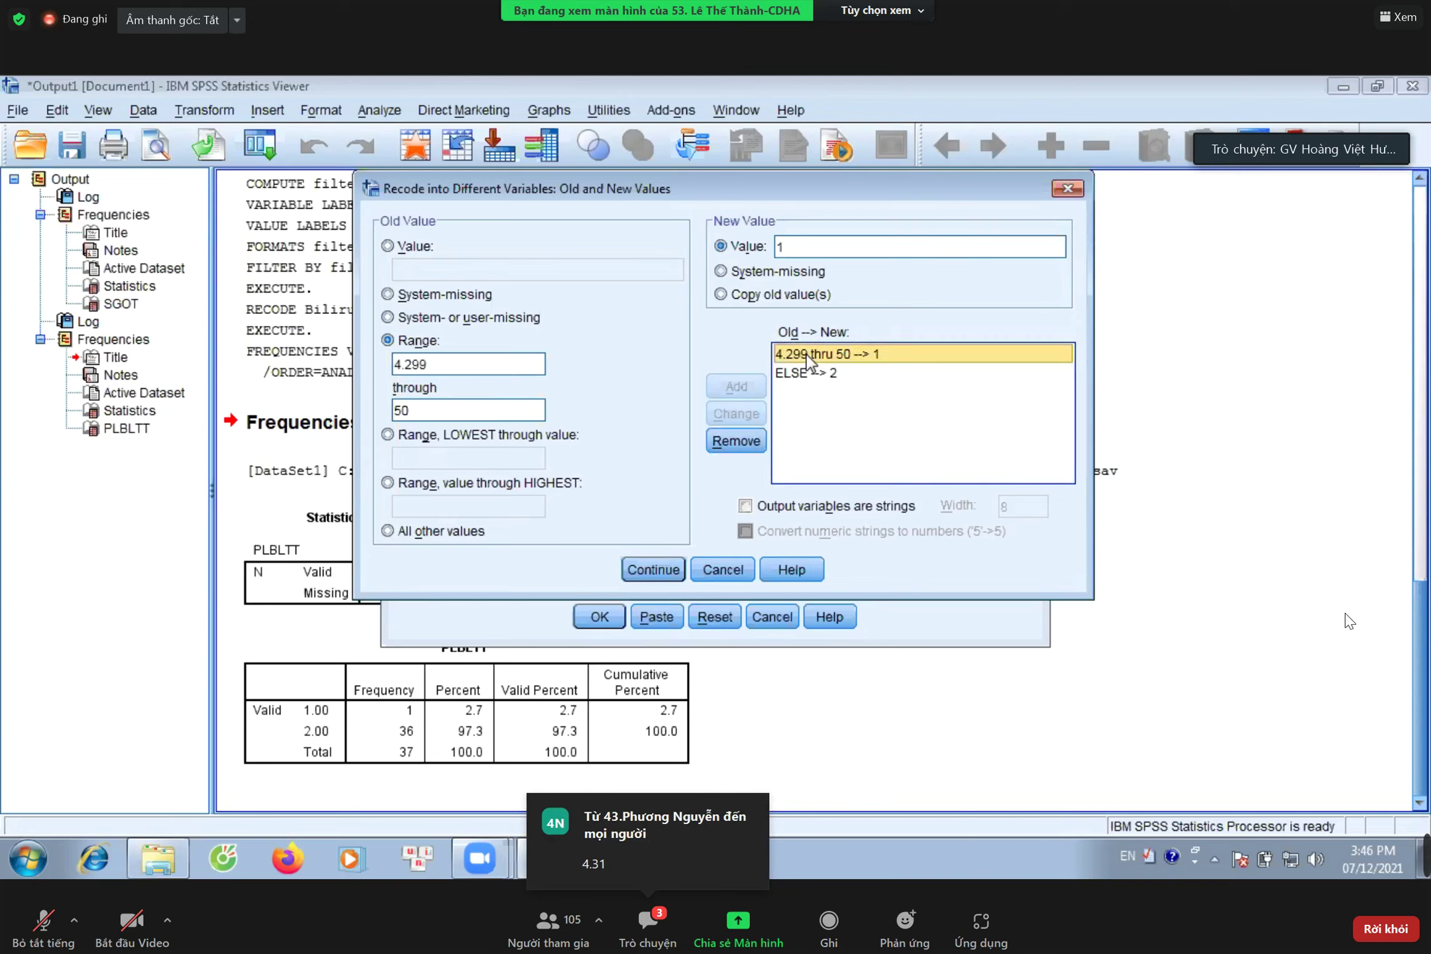
pyautogui.click(483, 371)
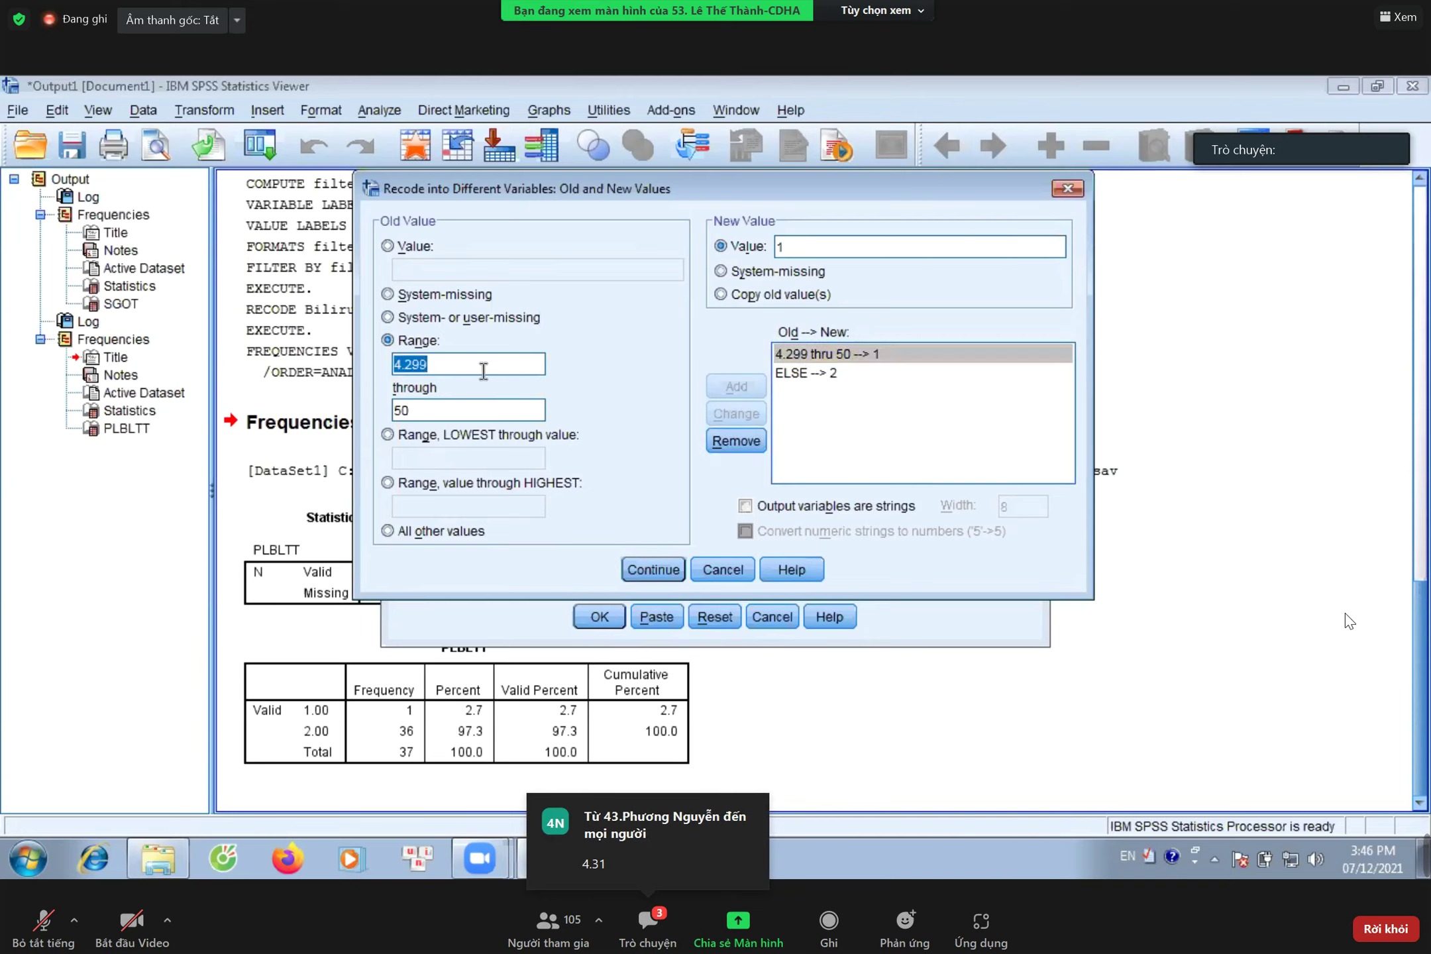
pyautogui.click(483, 371)
pyautogui.press('BackSpace')
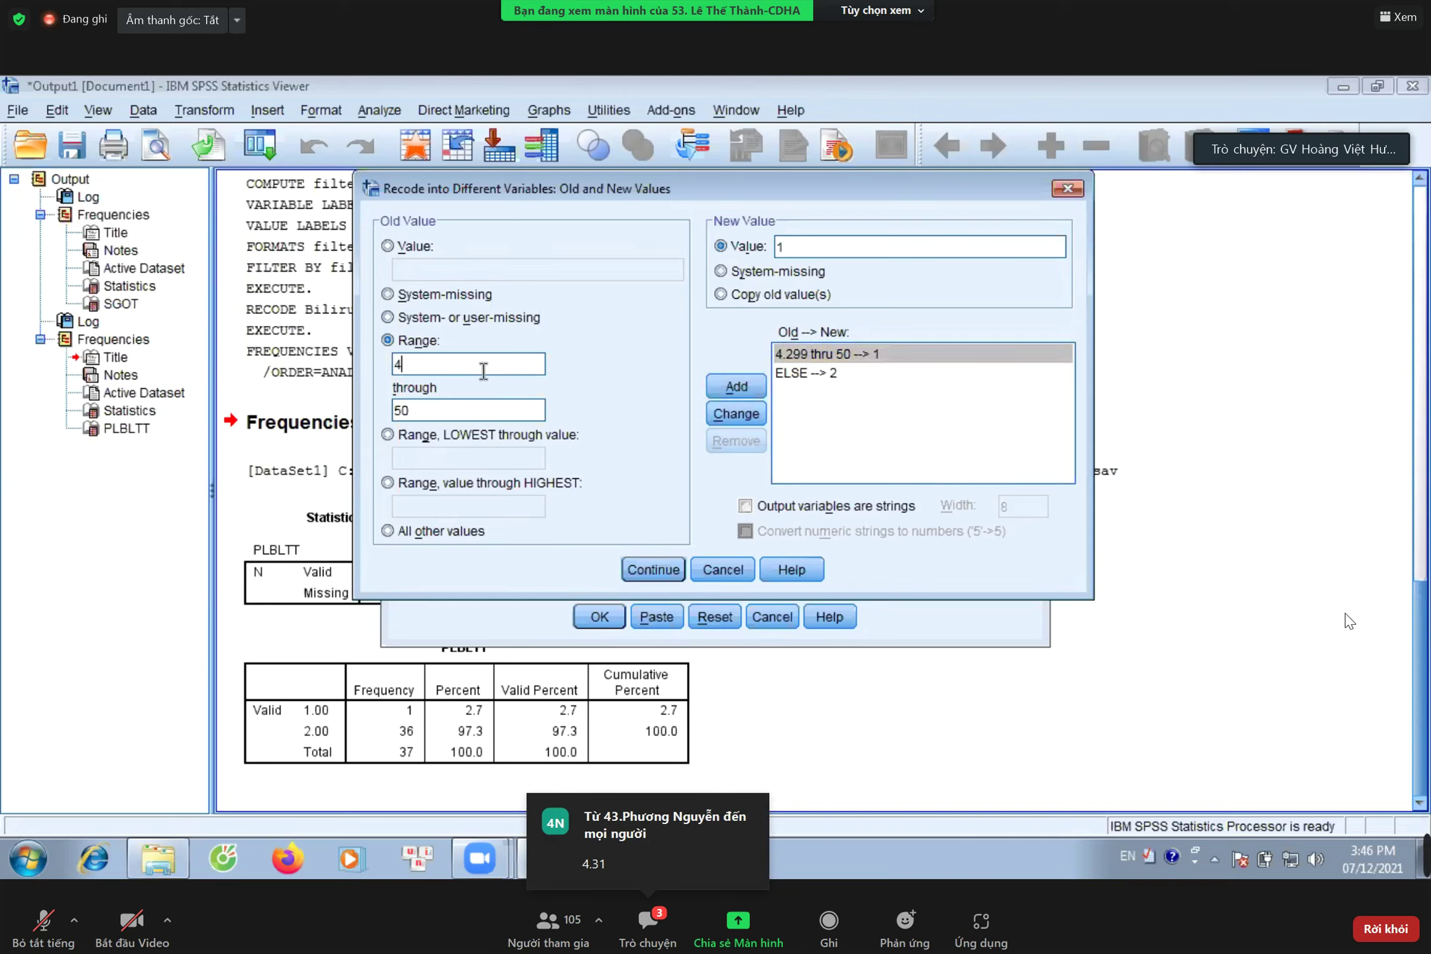
pyautogui.write('.3001')
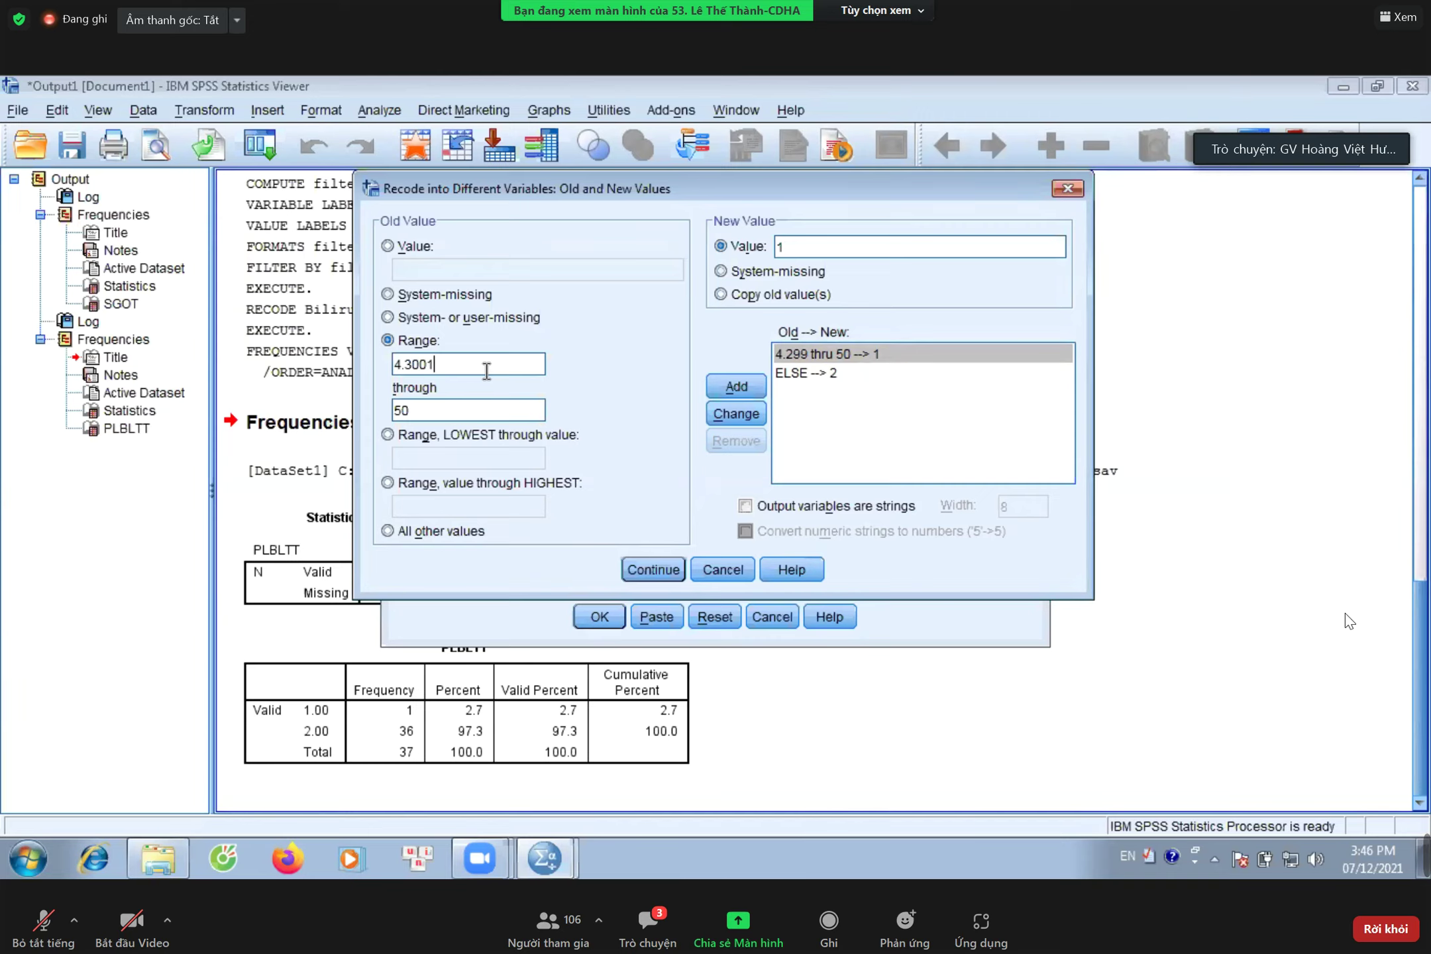
pyautogui.click(724, 385)
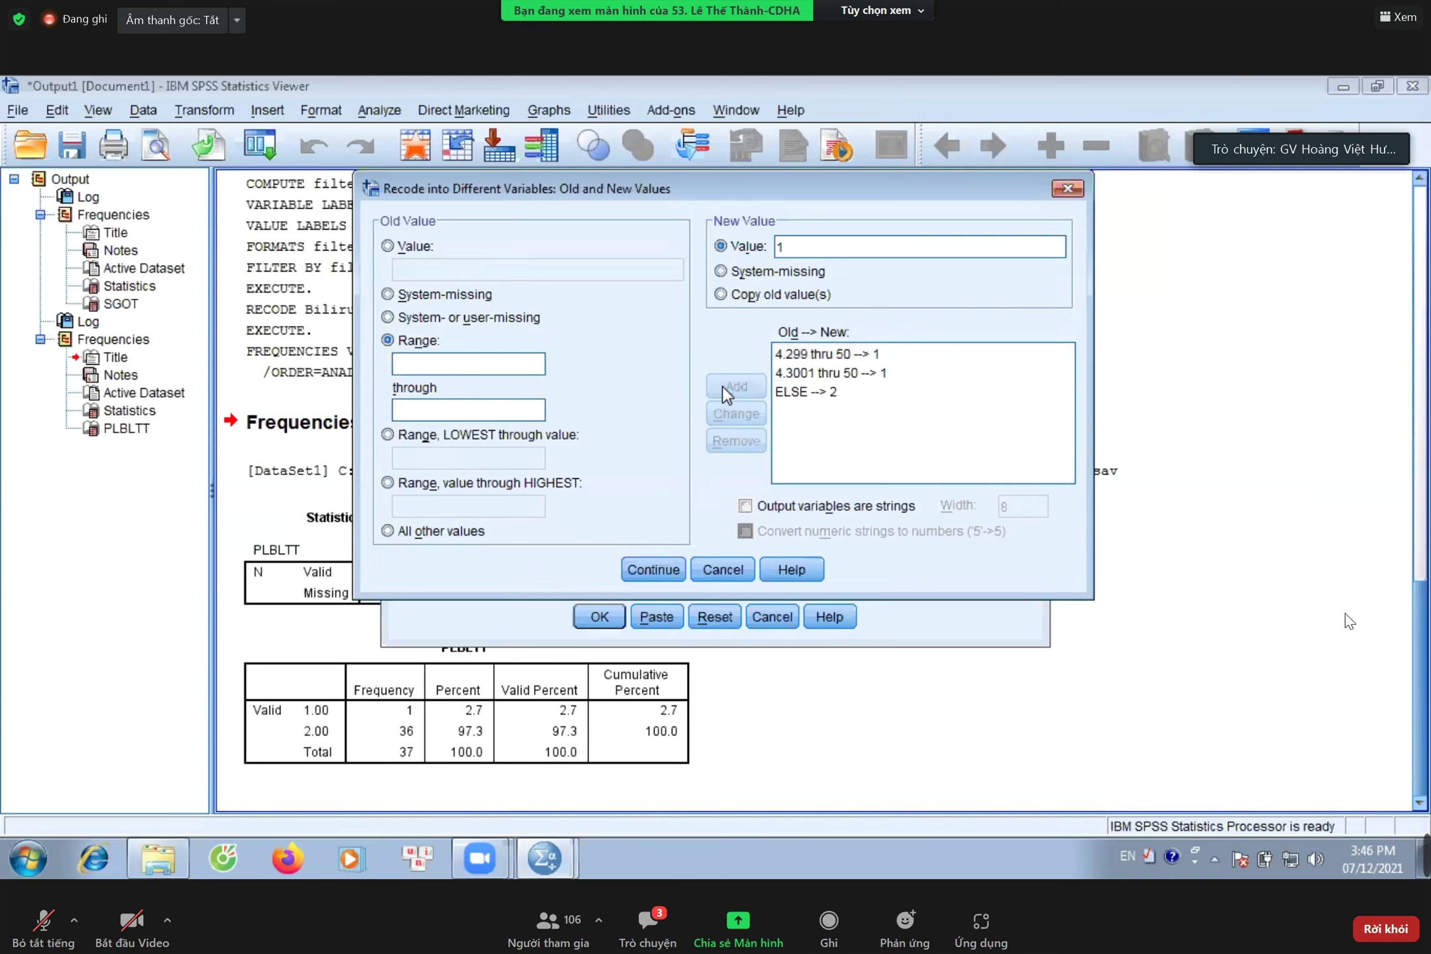
pyautogui.click(792, 357)
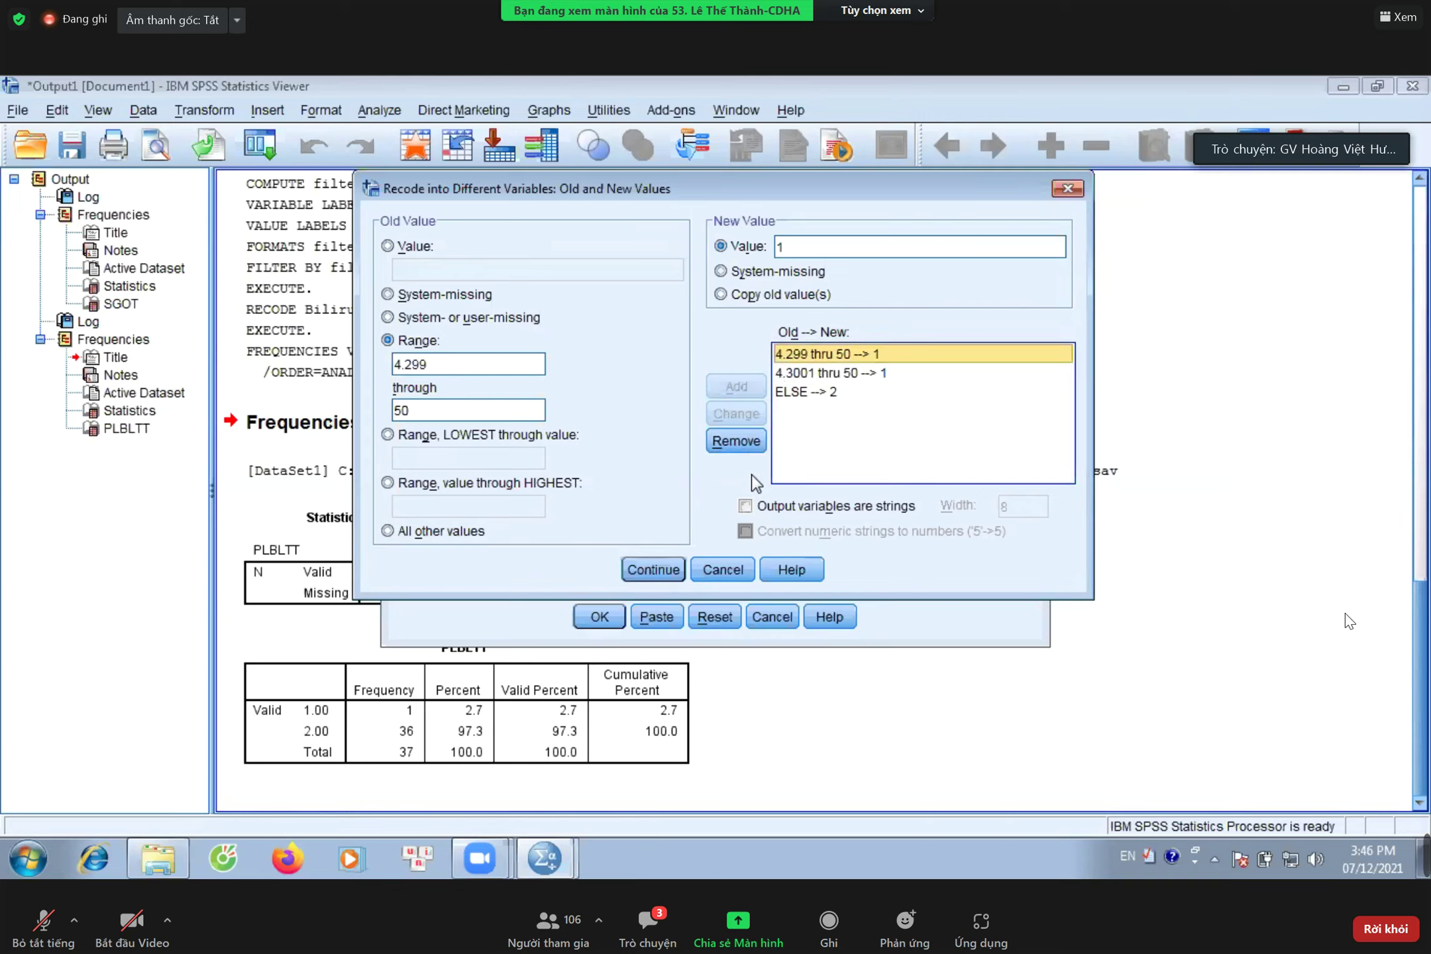
pyautogui.click(752, 453)
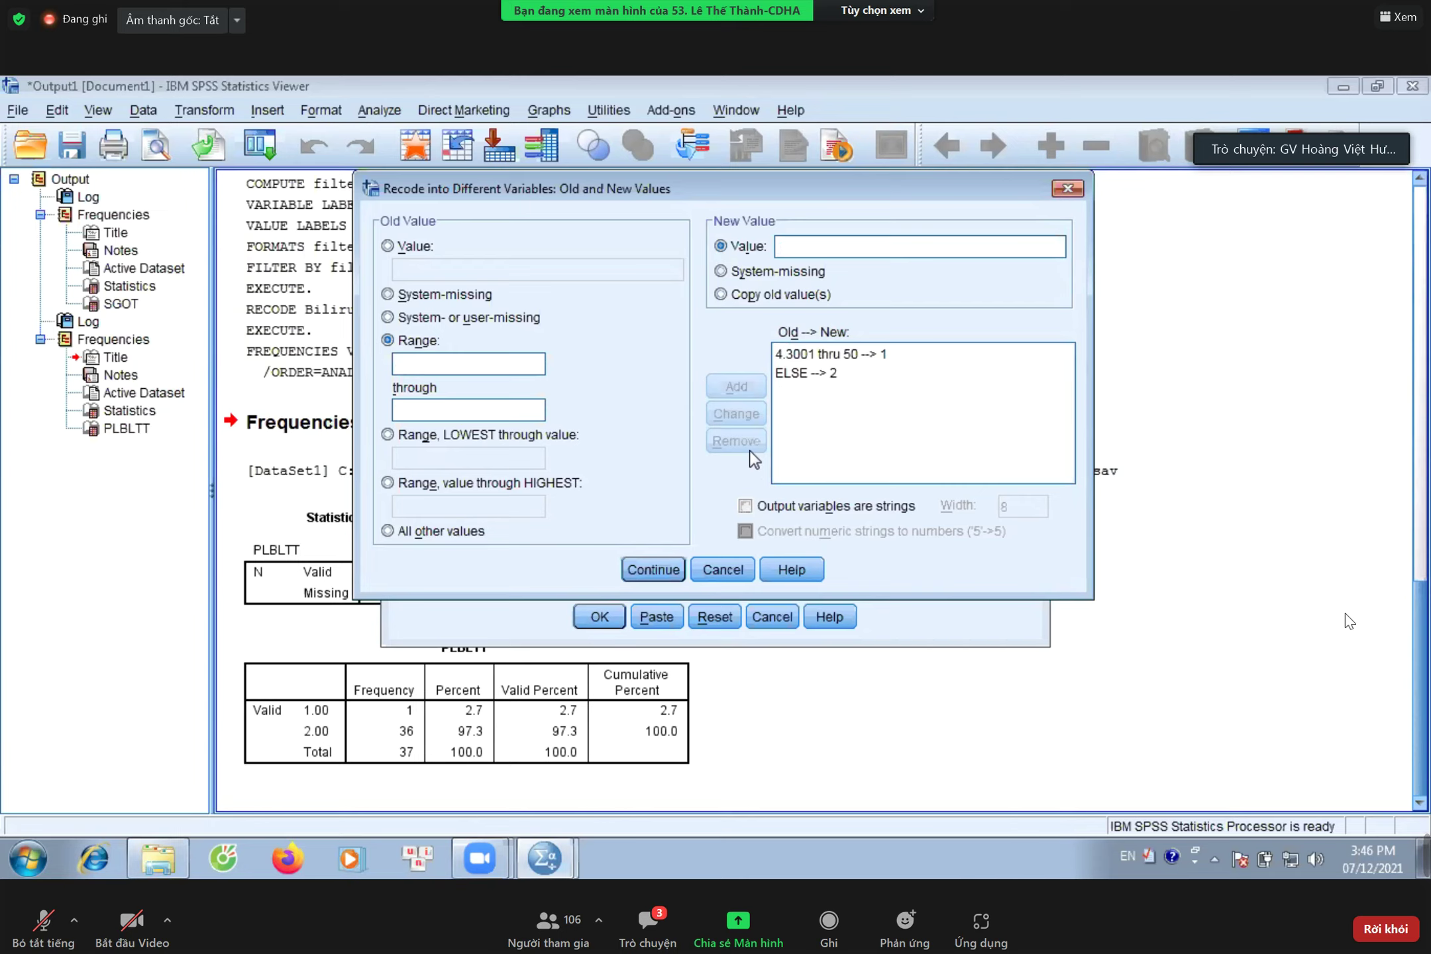
pyautogui.click(659, 567)
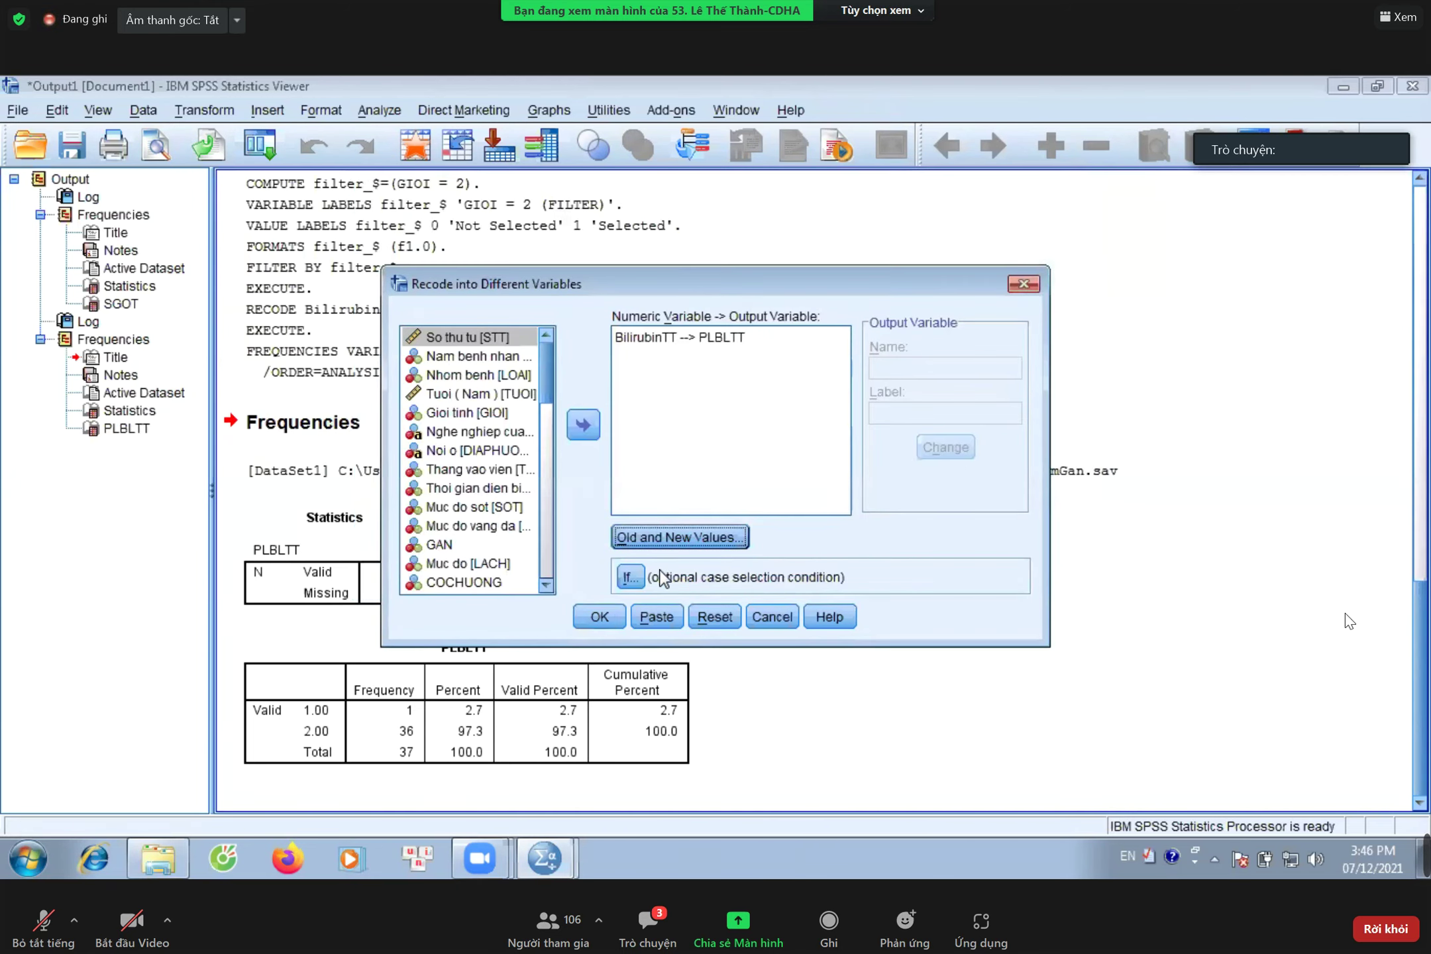
pyautogui.click(600, 616)
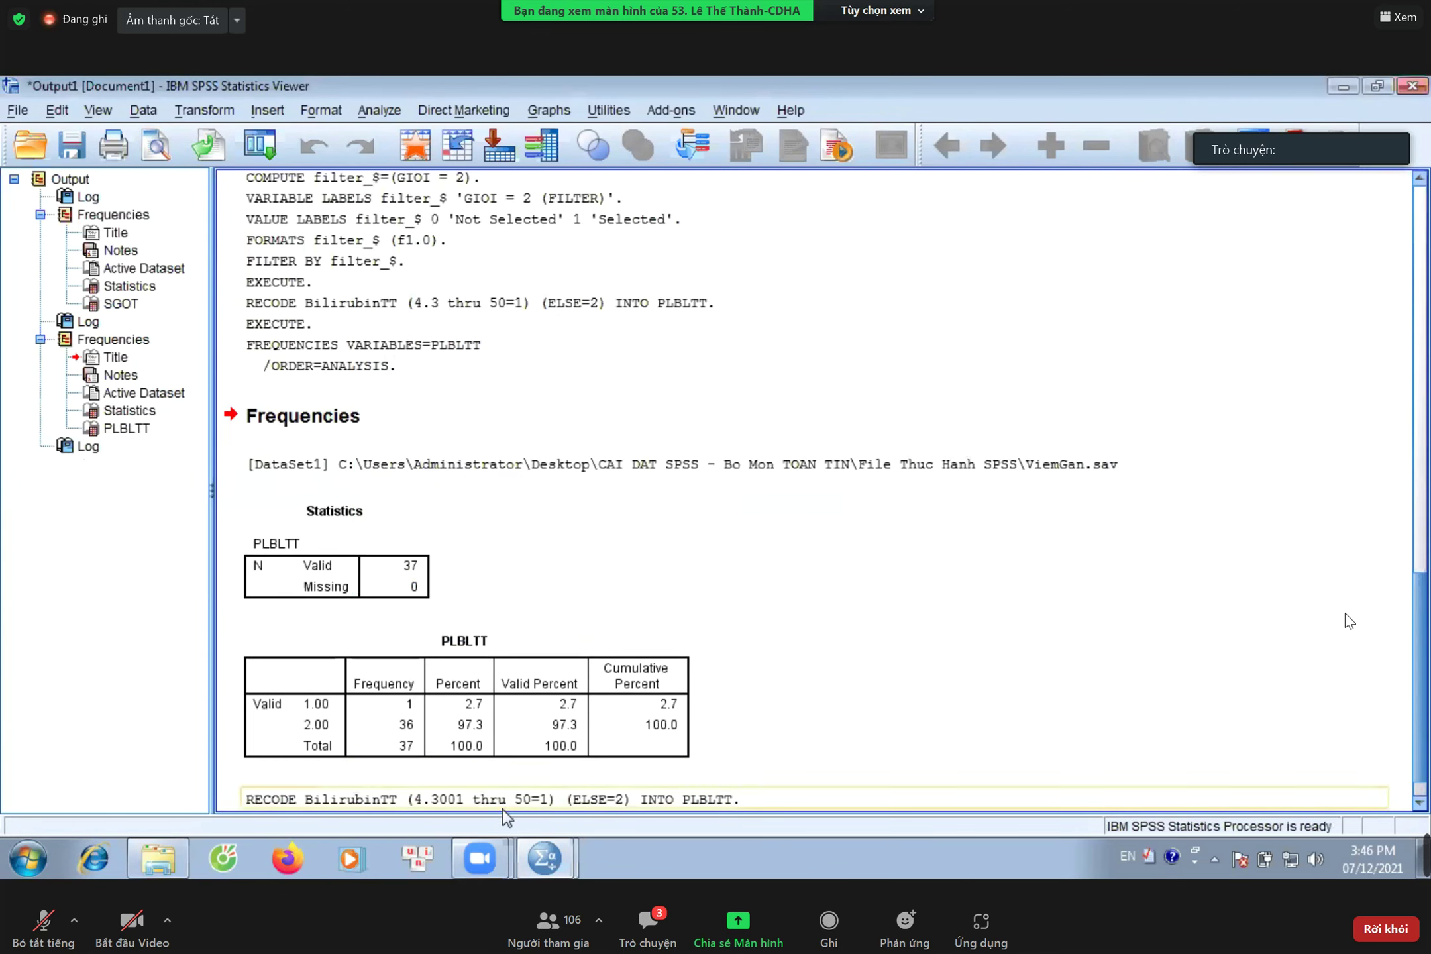
# - Return to the ViemGan.sav data editor, produce a frequency table for PLBLTT, and view it in full in the output
pyautogui.moveTo(538, 846)
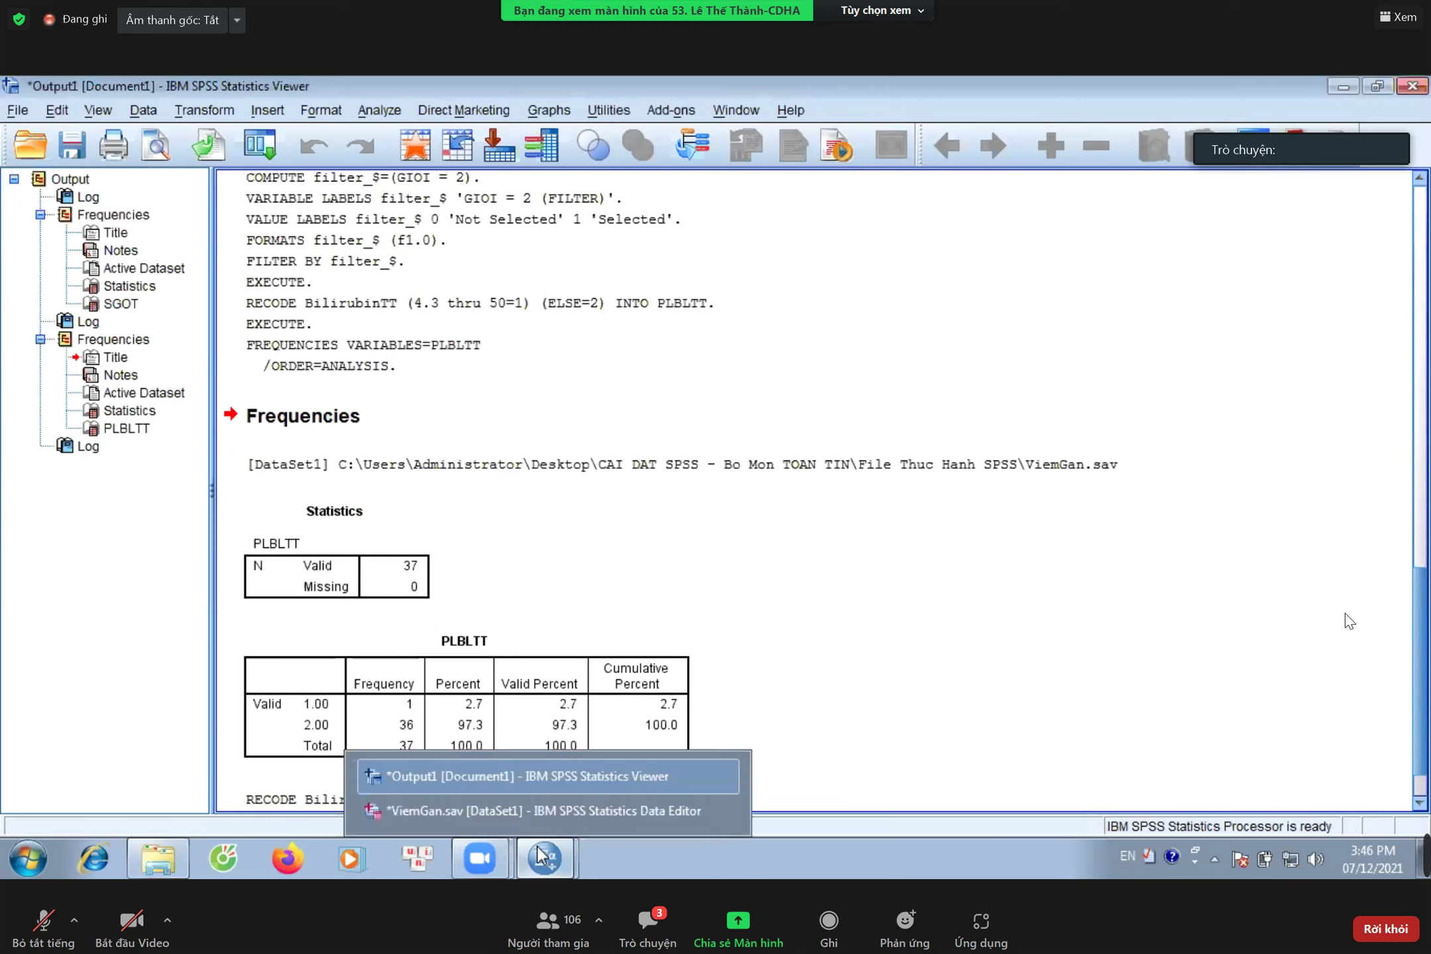
pyautogui.click(529, 810)
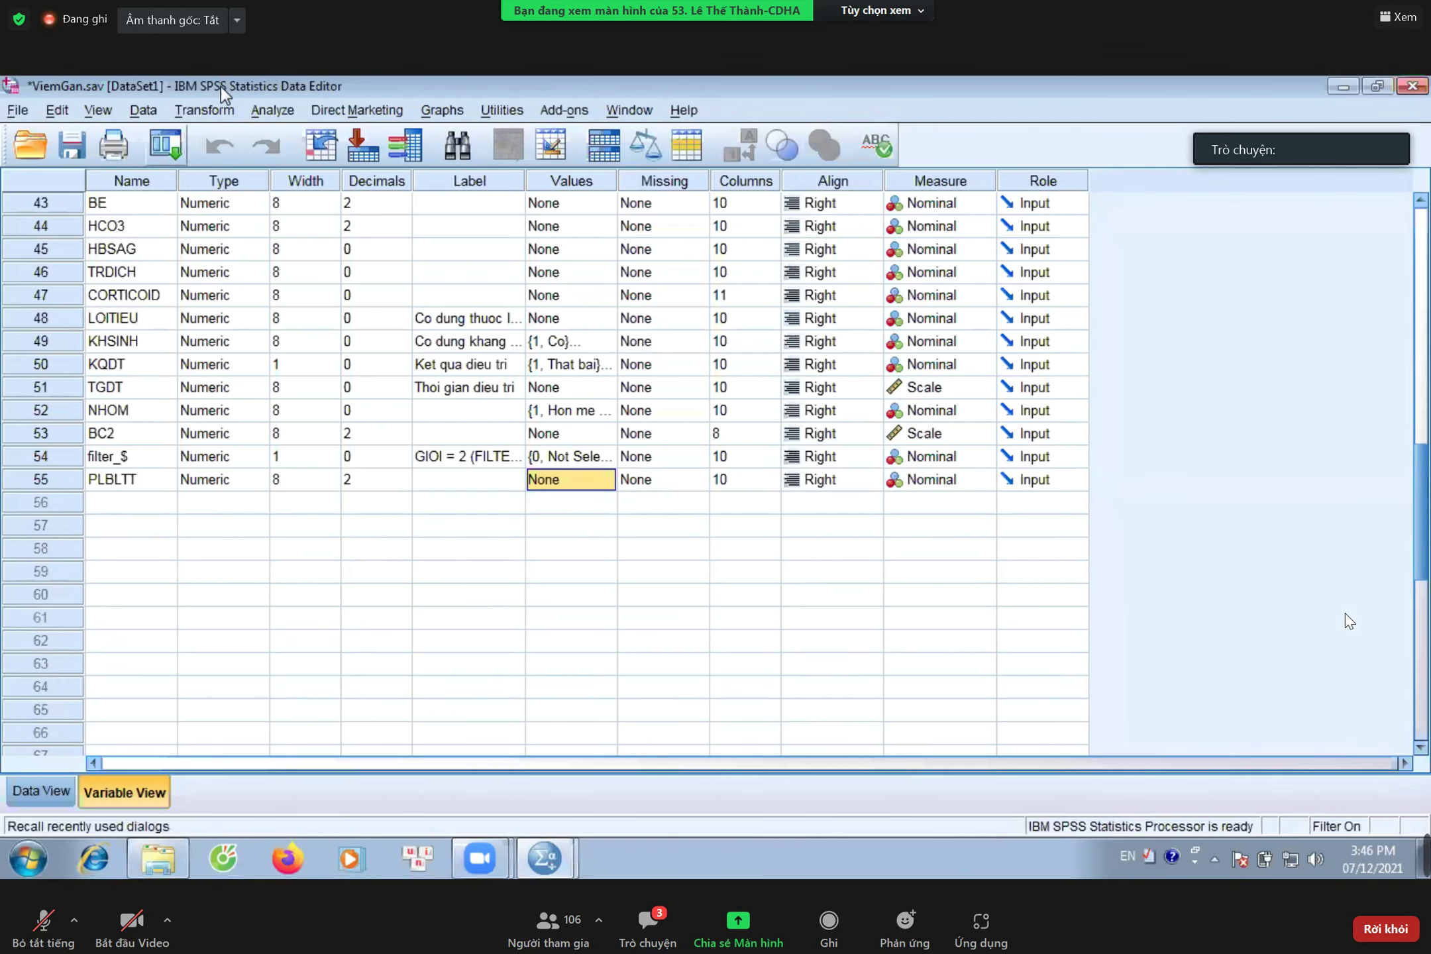
pyautogui.click(265, 111)
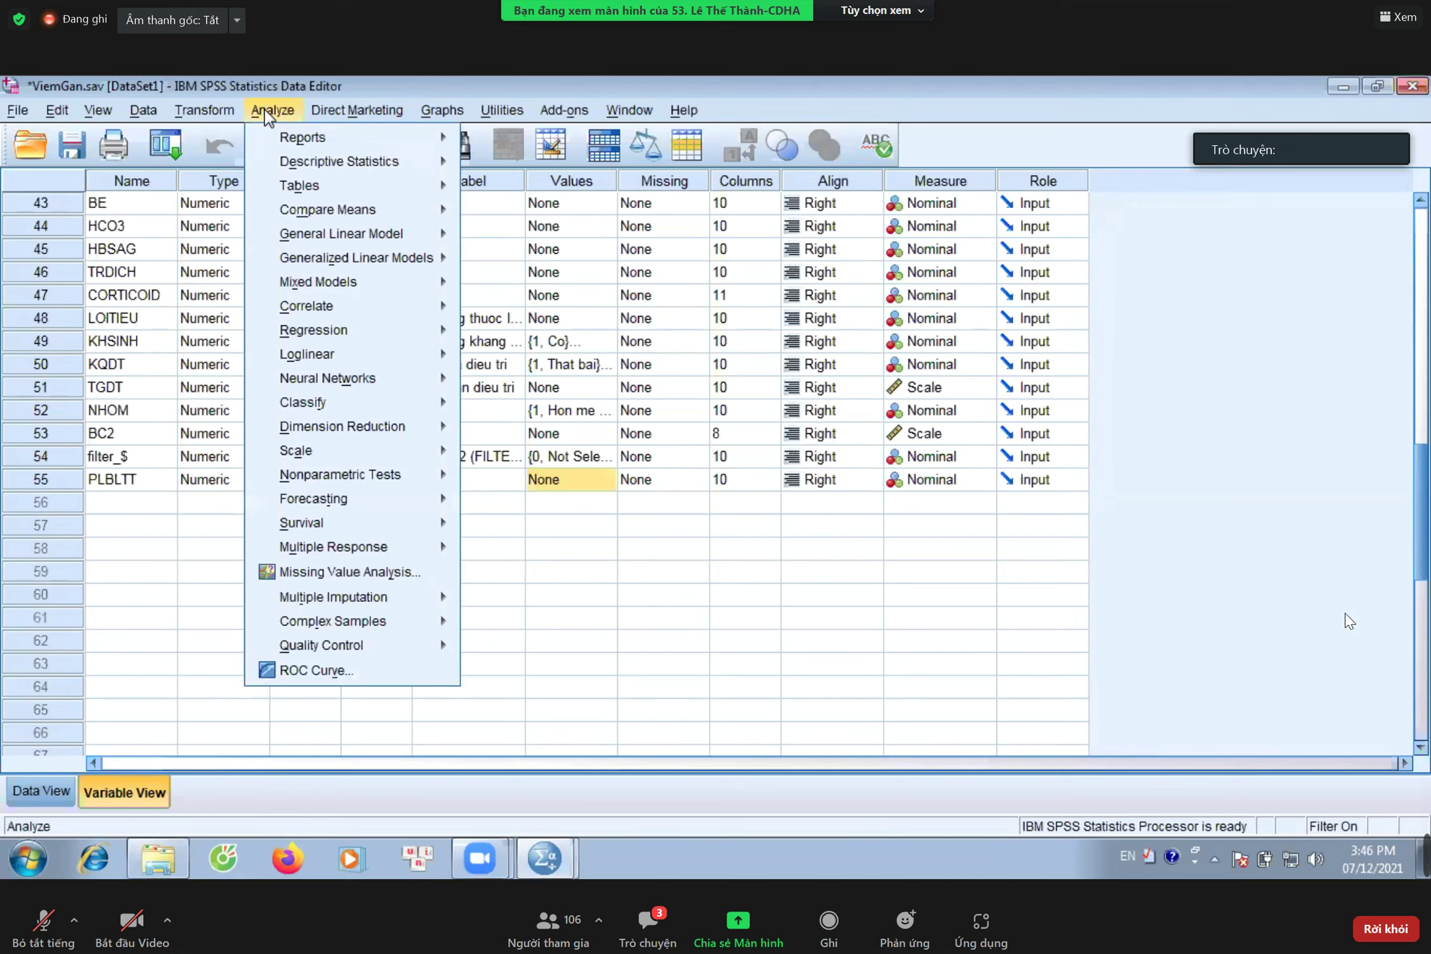
pyautogui.moveTo(385, 174)
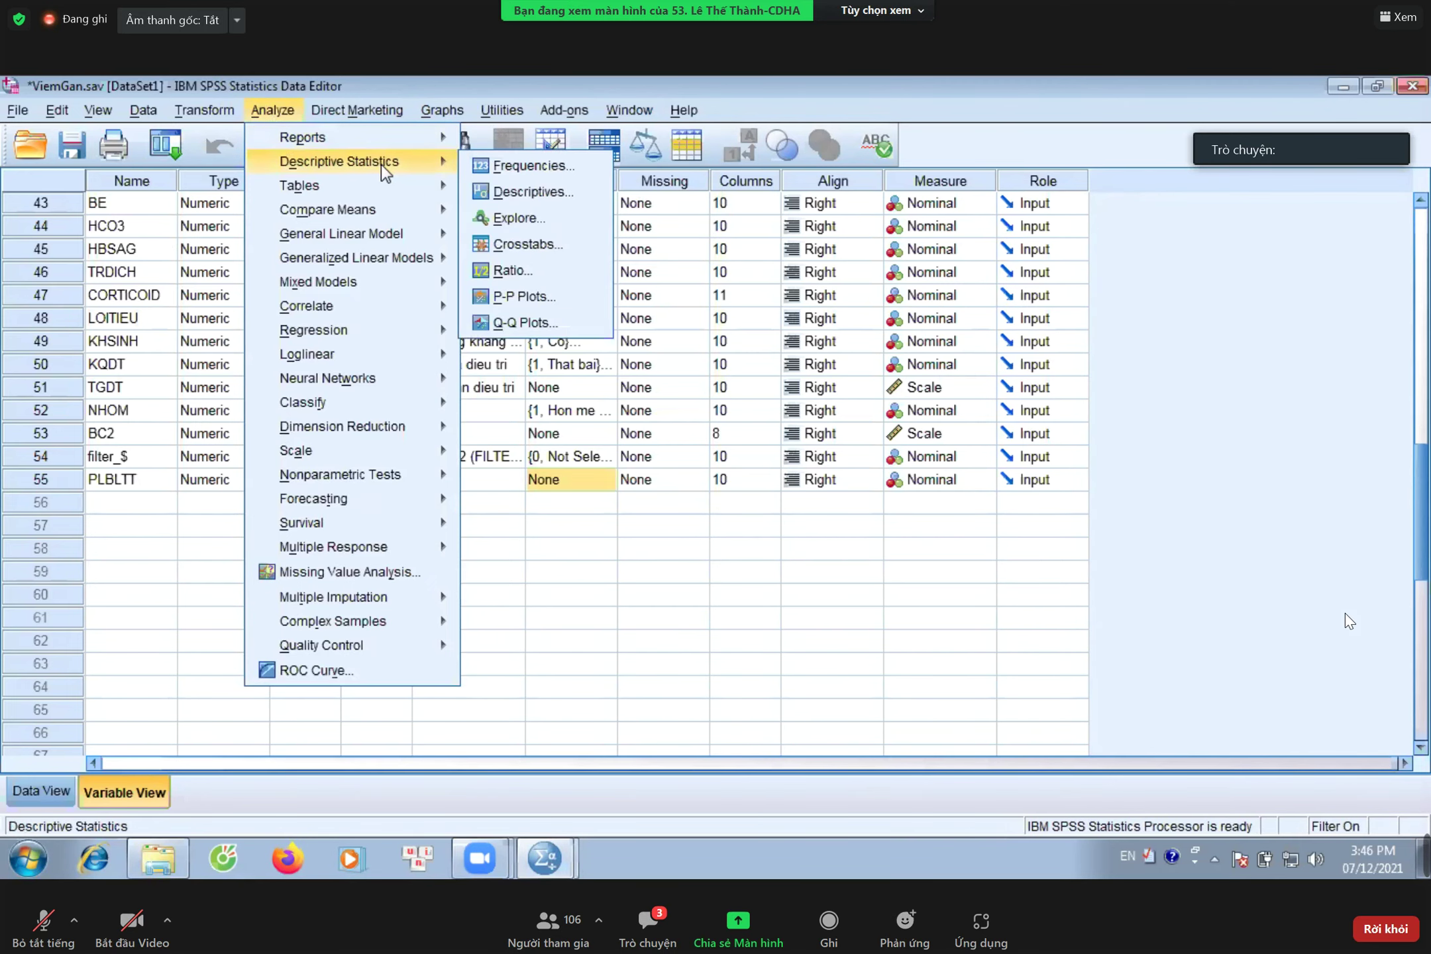
pyautogui.click(496, 170)
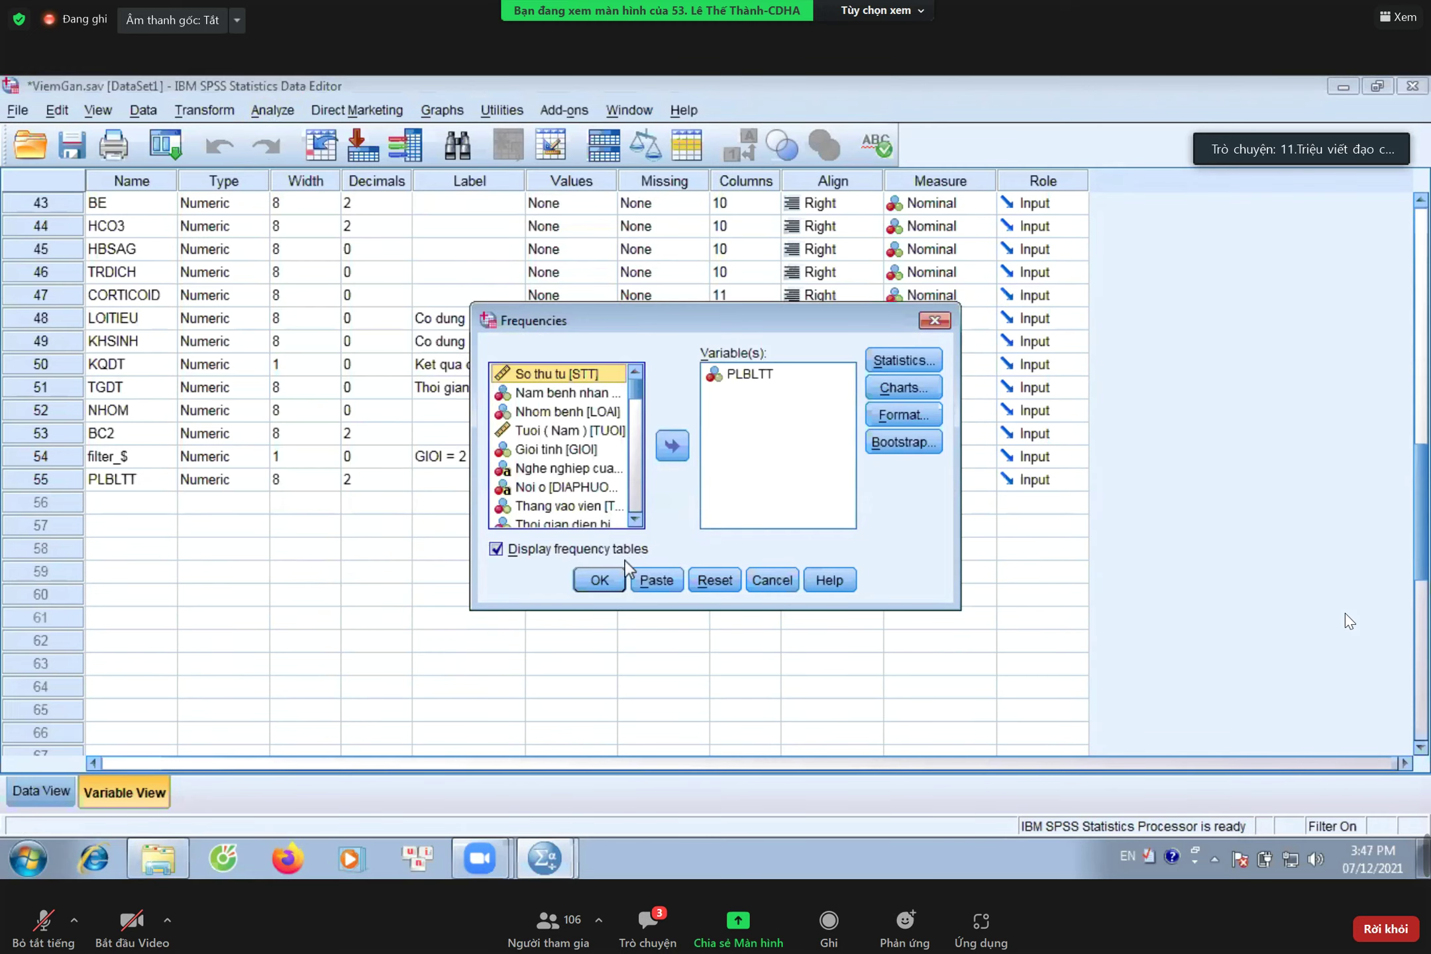
pyautogui.click(611, 581)
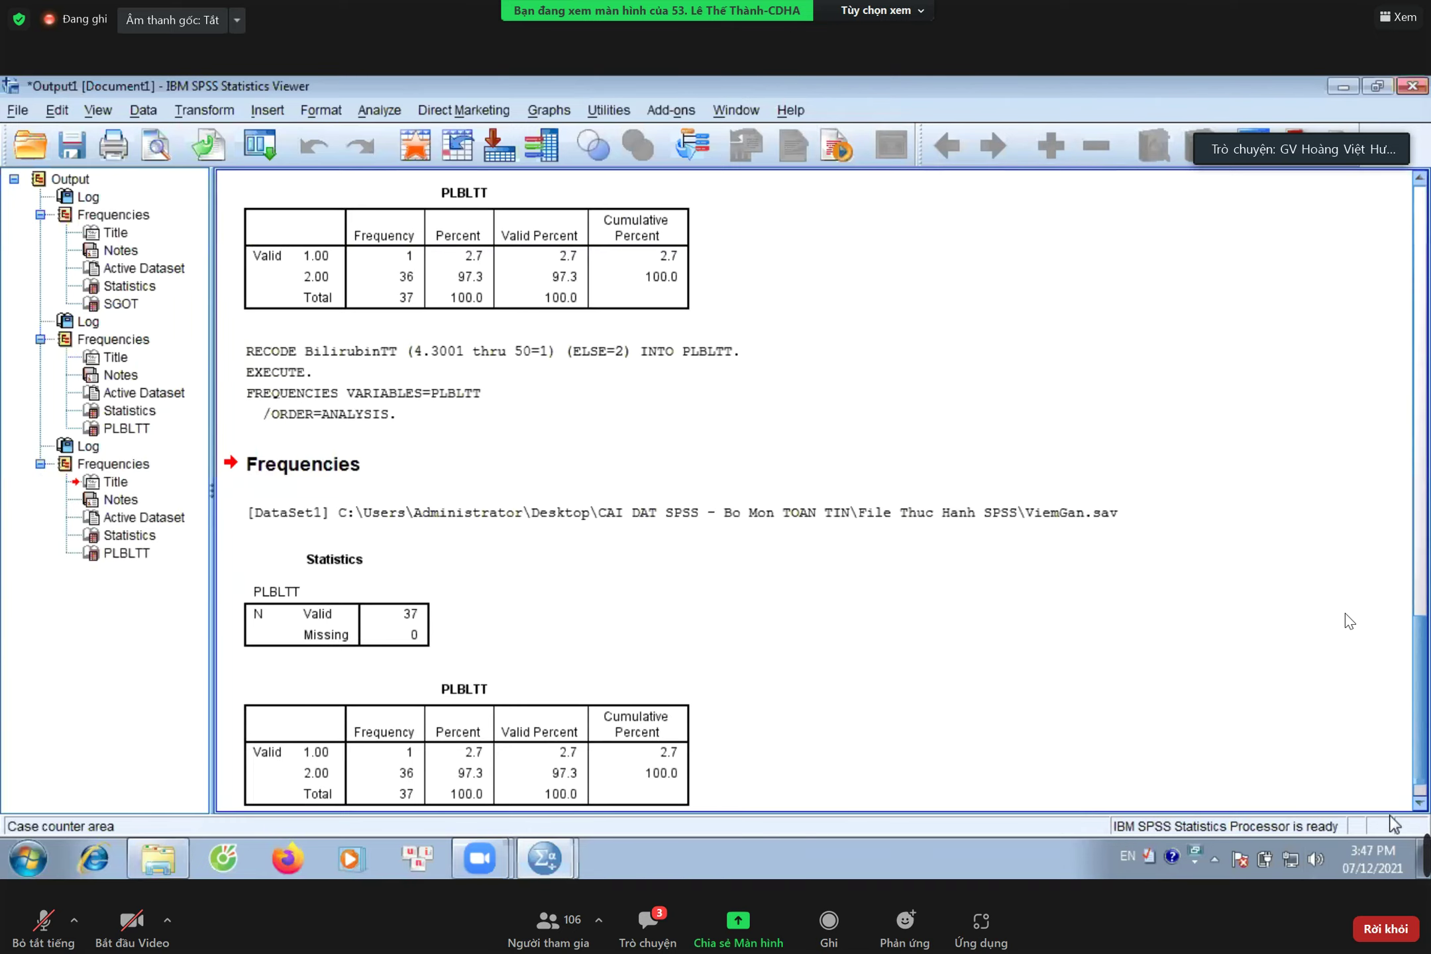
pyautogui.click(1418, 802)
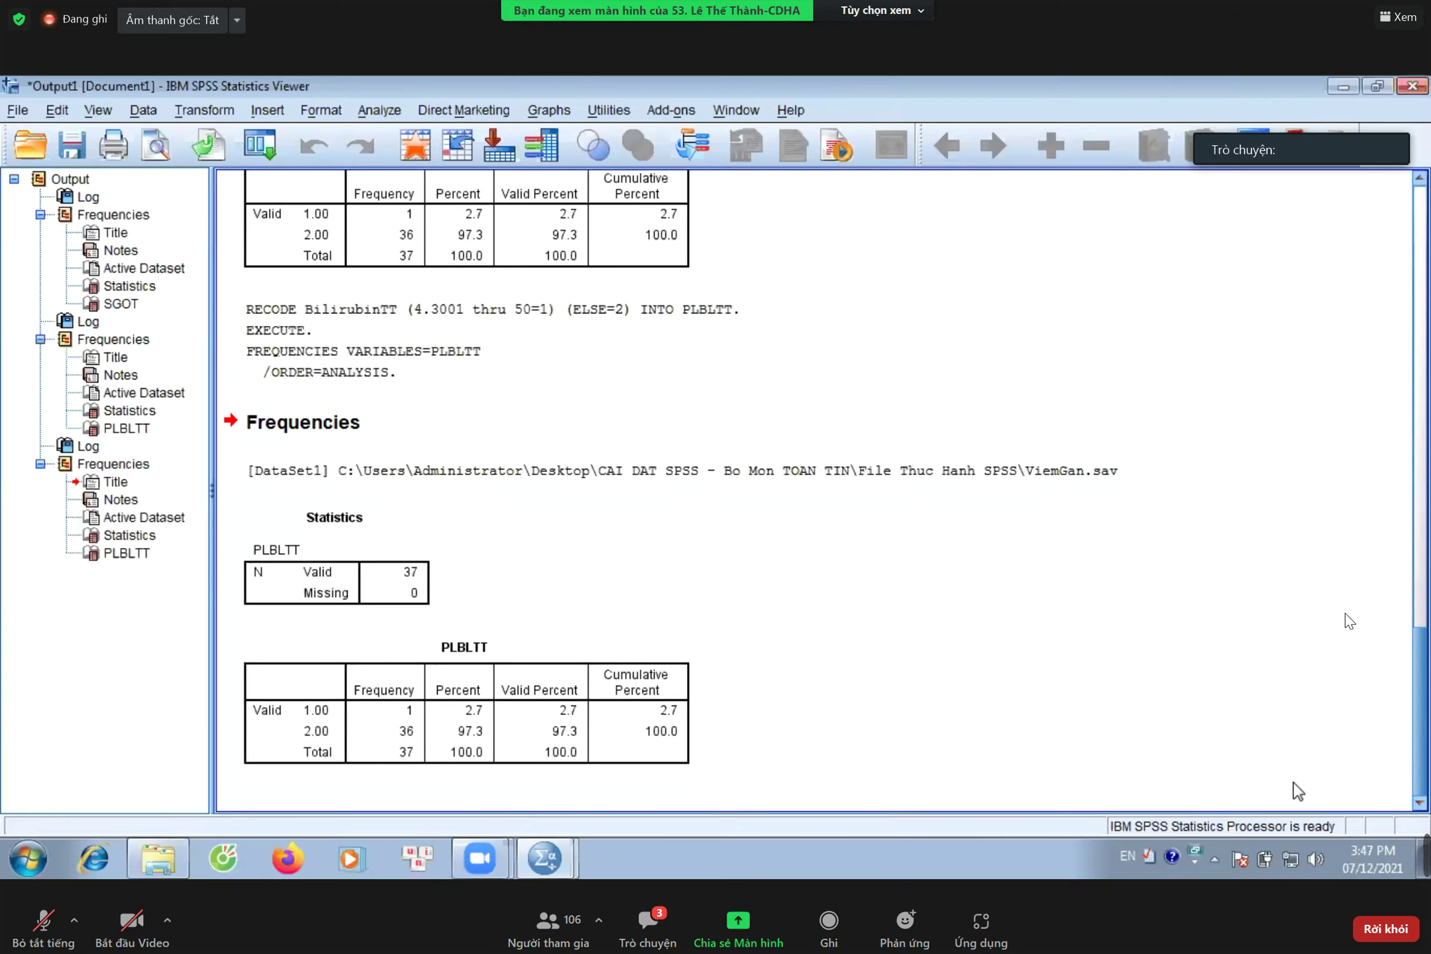
# - Switch to the Zoom Cloud Meetings window
pyautogui.click(478, 842)
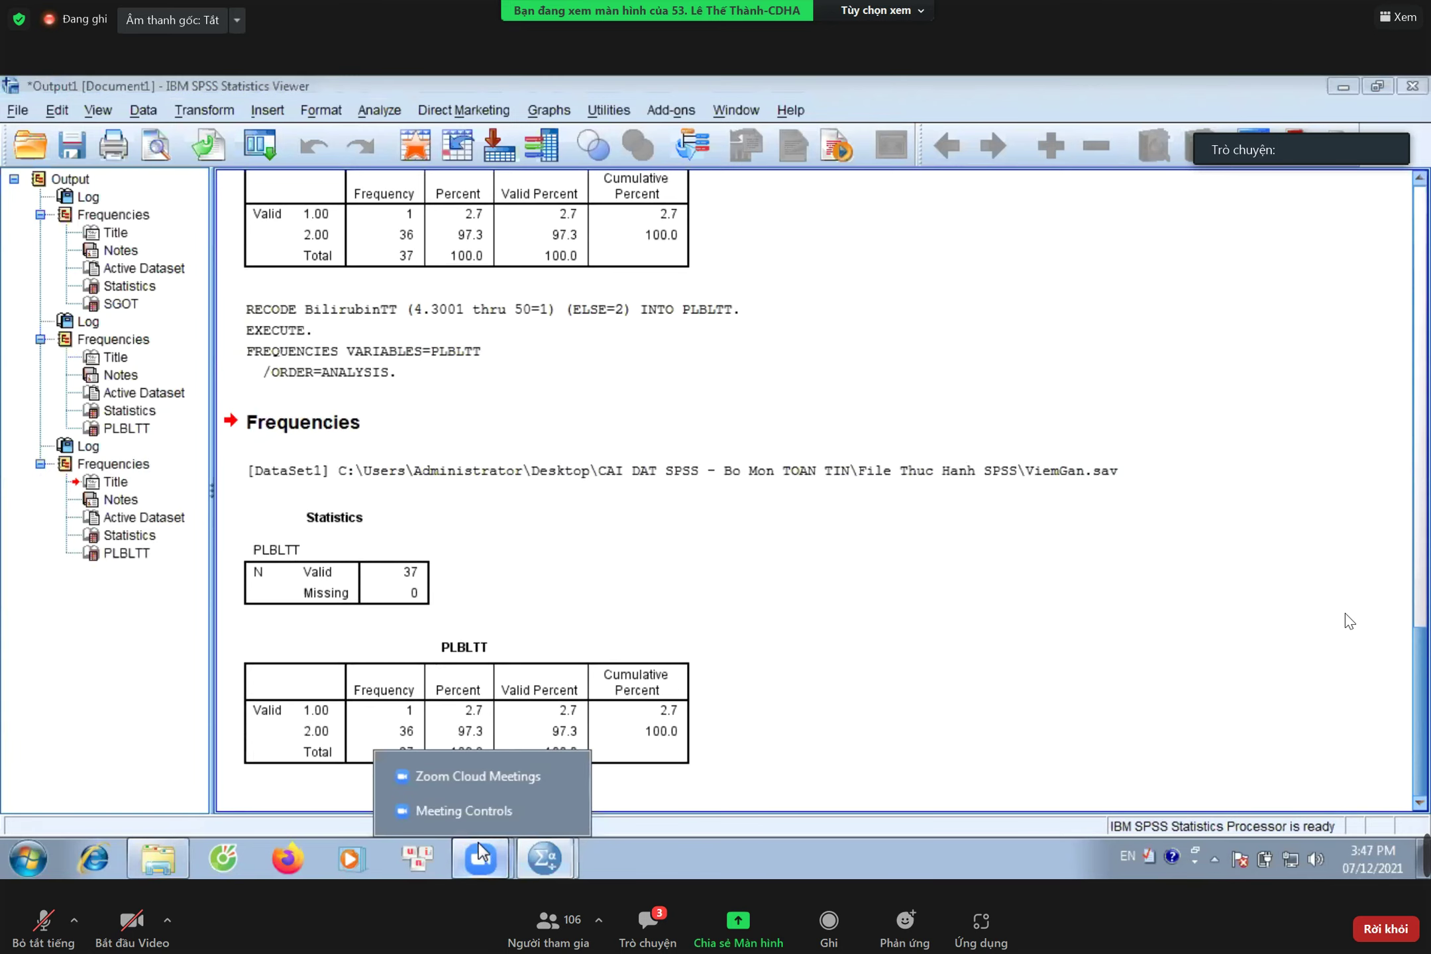
pyautogui.click(478, 781)
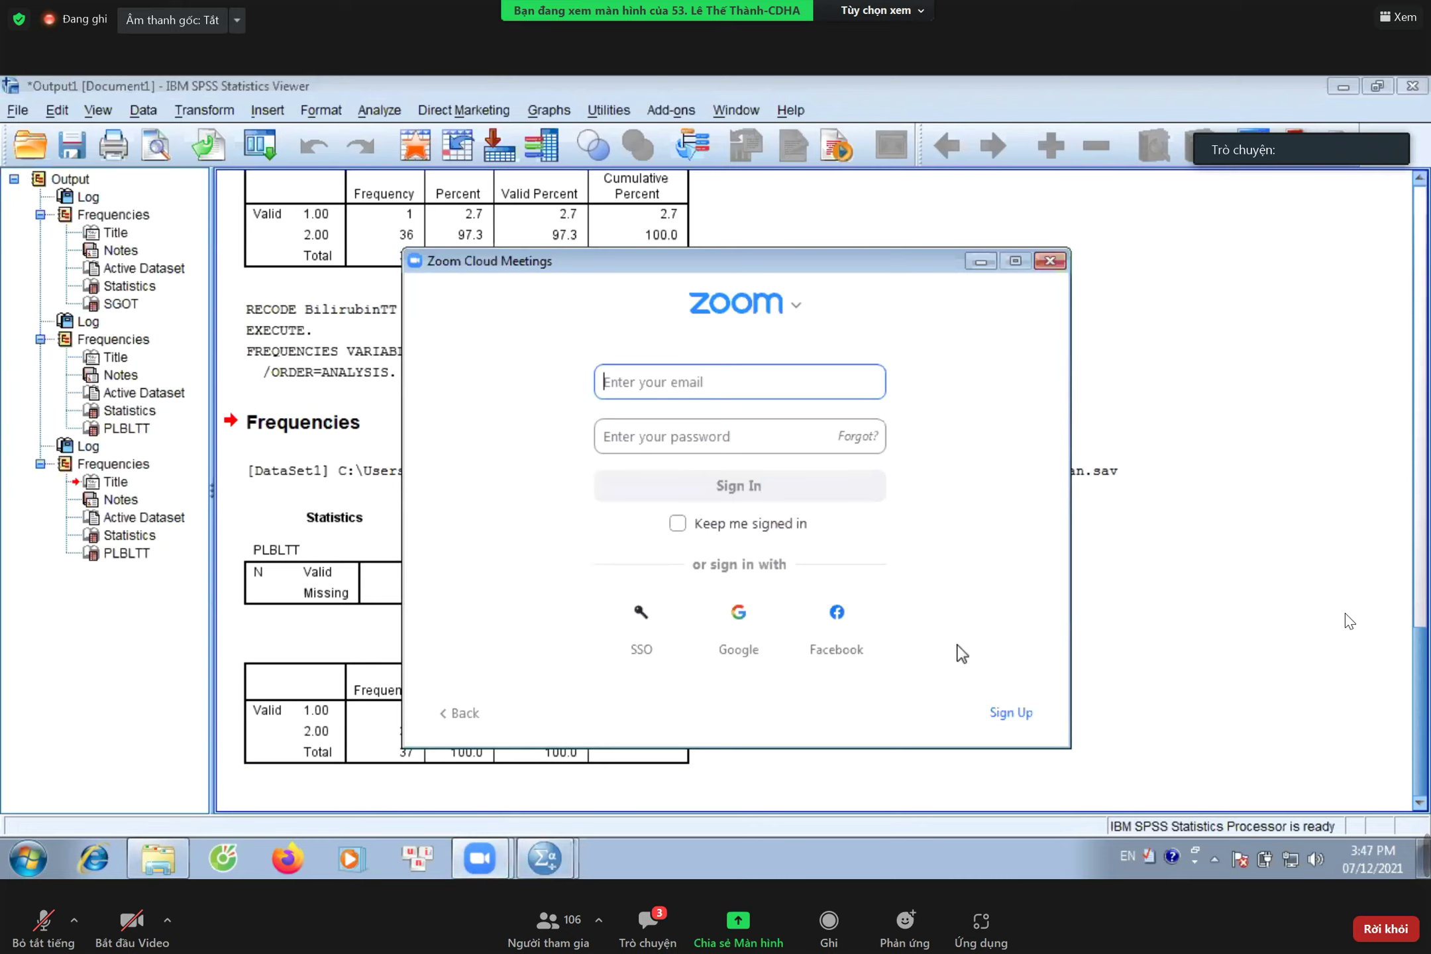
pyautogui.click(495, 849)
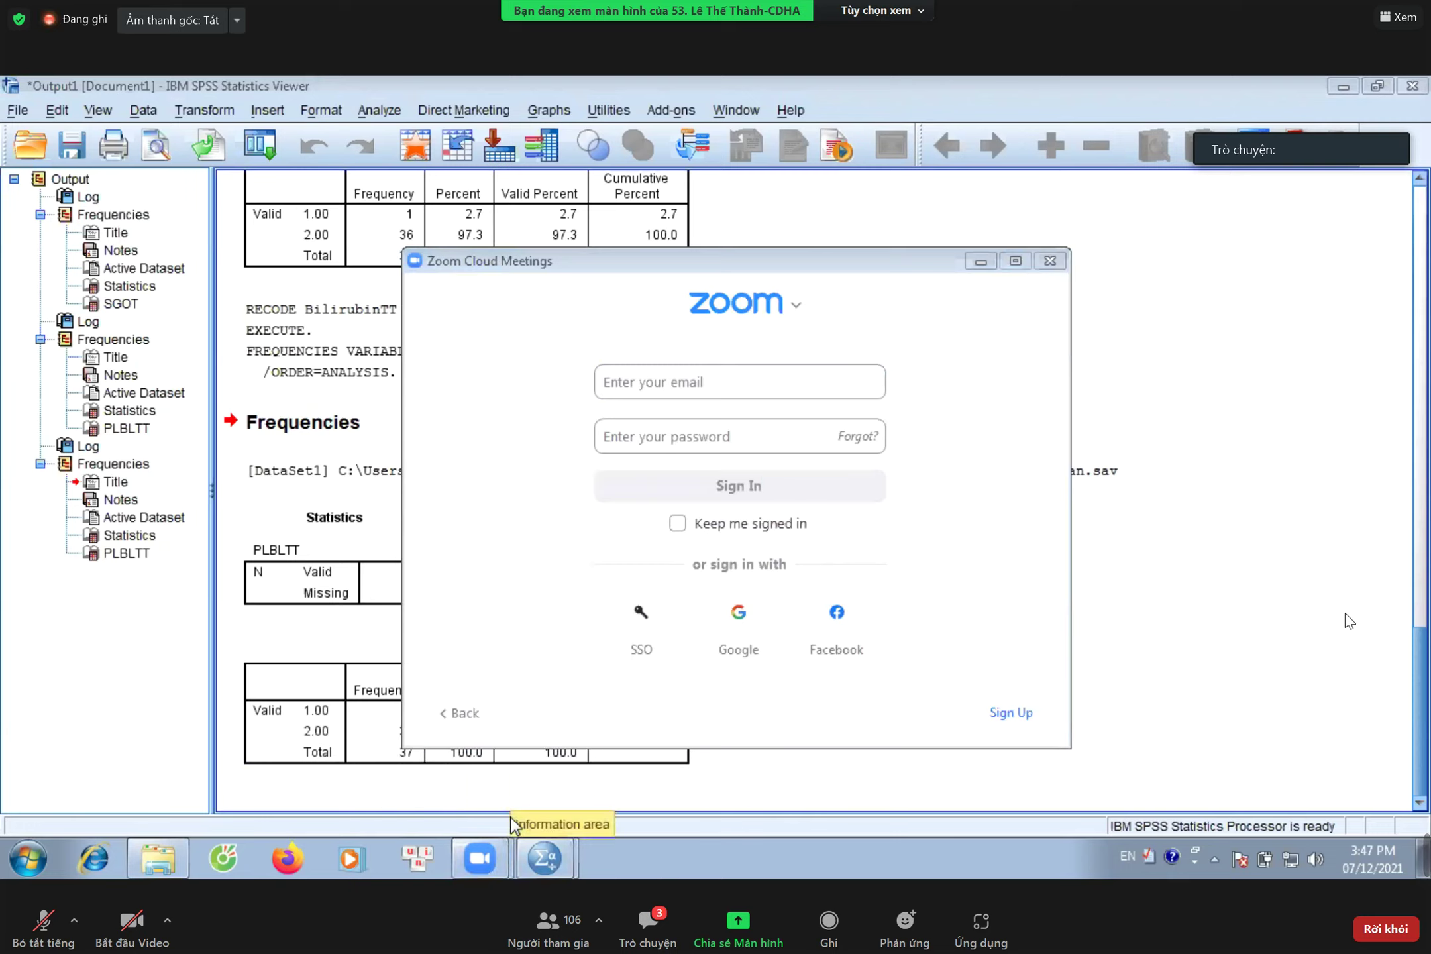
pyautogui.moveTo(482, 864)
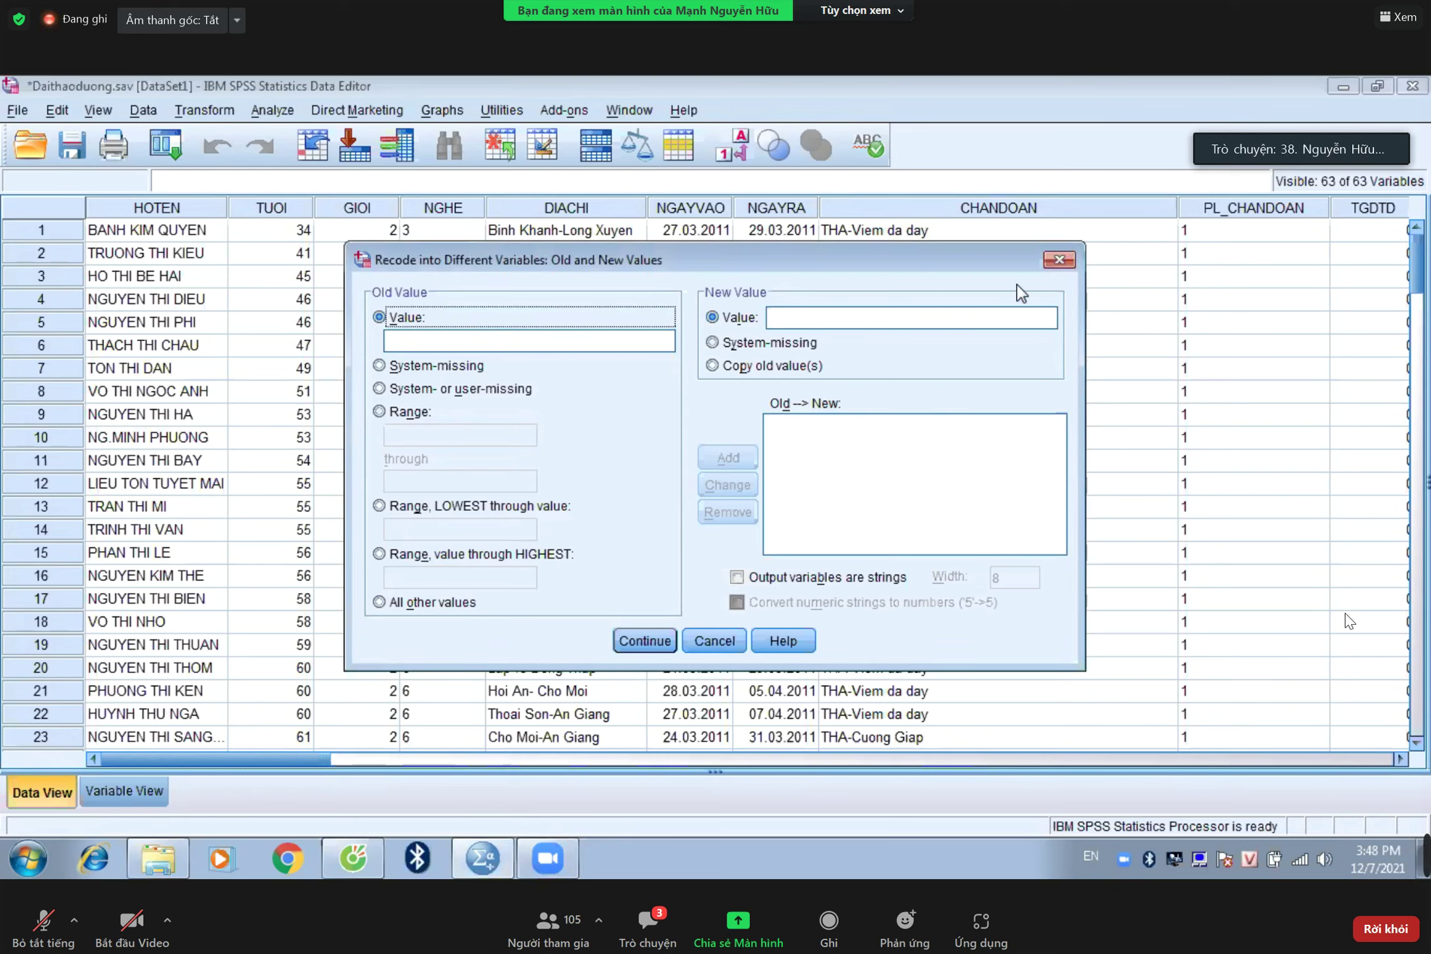
# - Discard the unfinished recode of SGOT into plsgot and minimize the Daithaoduong.sav data editor
pyautogui.click(1058, 261)
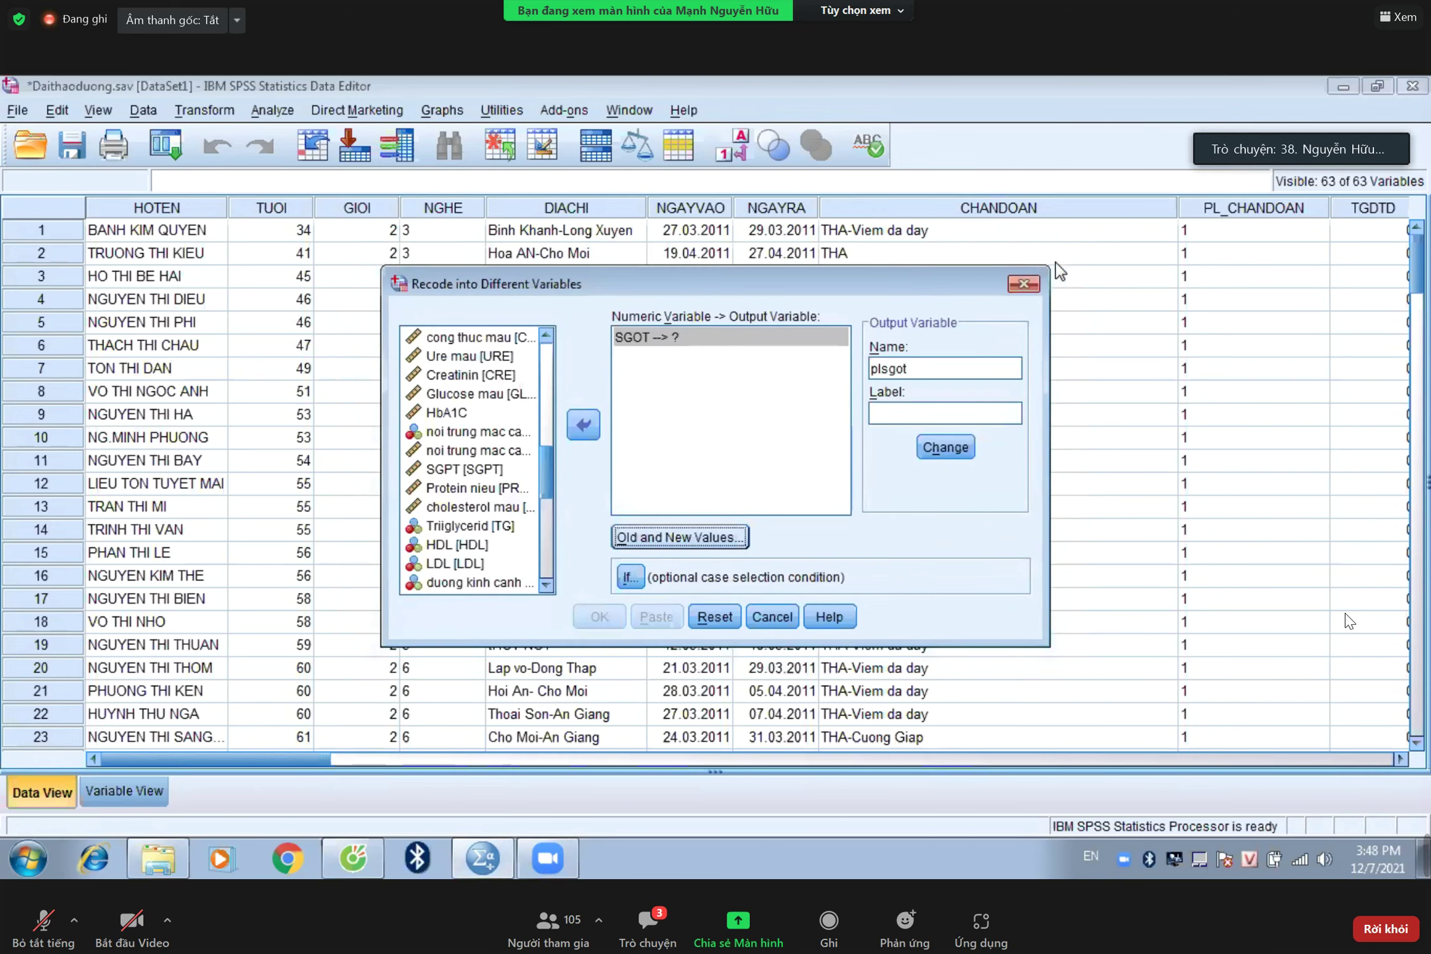
pyautogui.click(1023, 284)
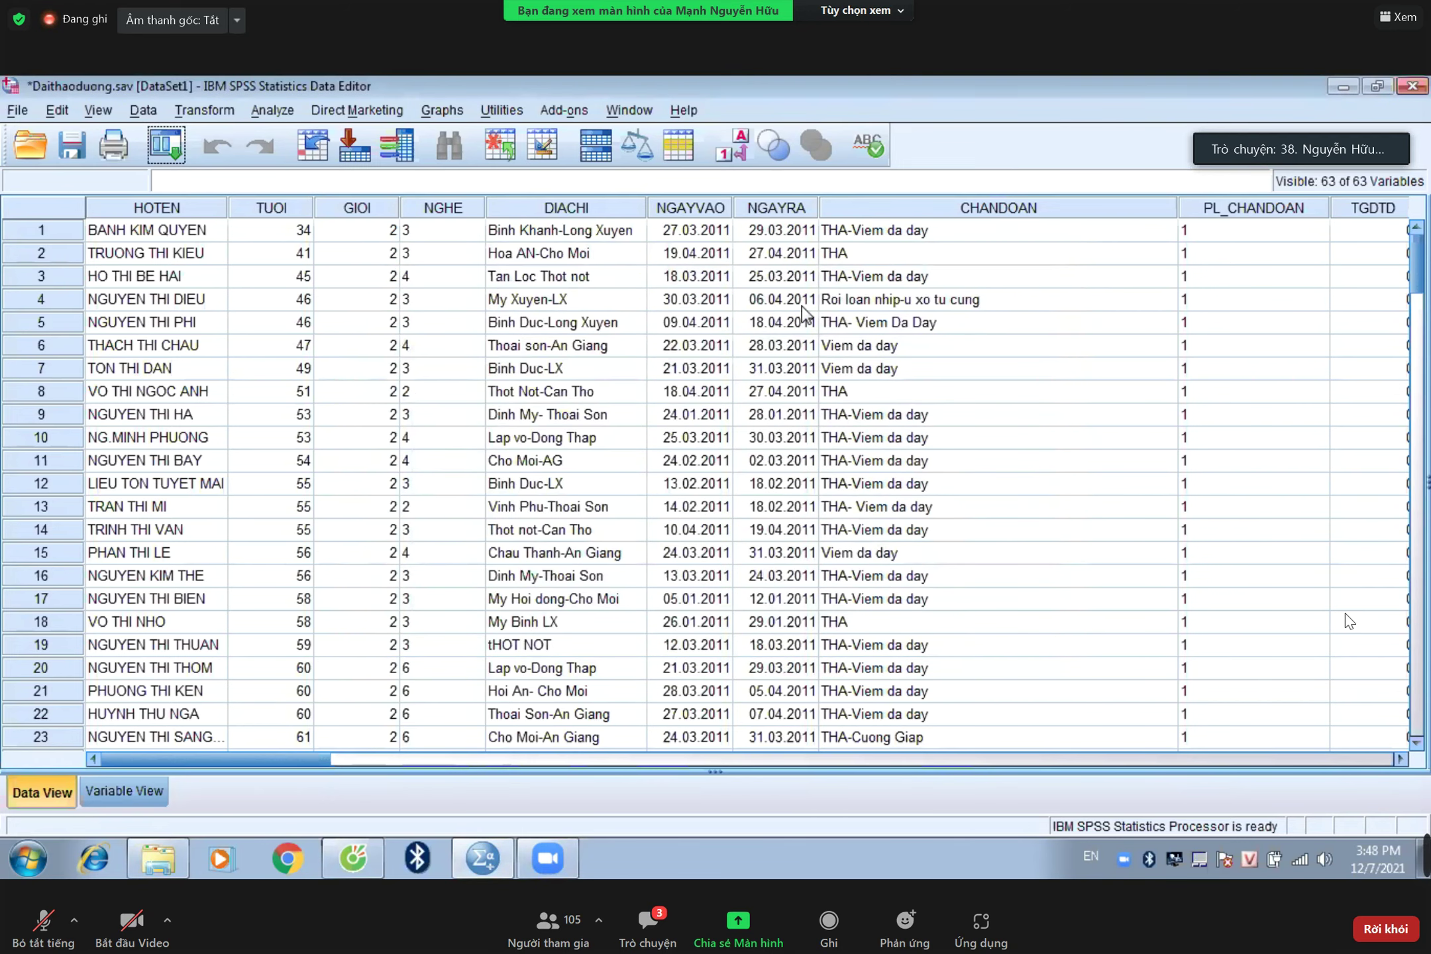
pyautogui.click(1343, 86)
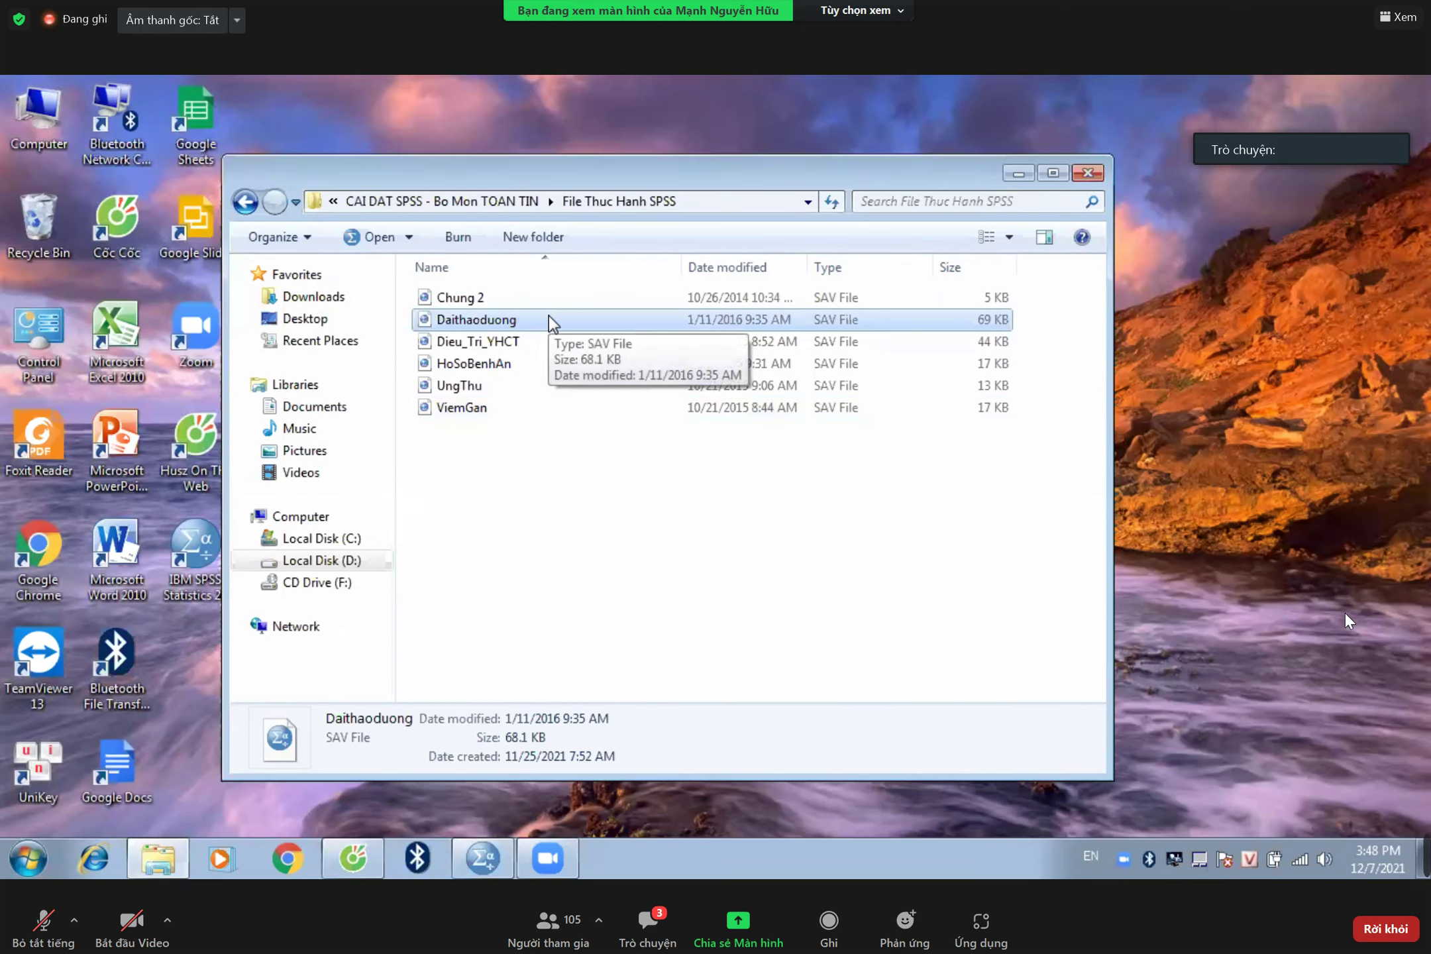
# - Open the Zoom meeting chat to read the participants' messages
pyautogui.click(648, 922)
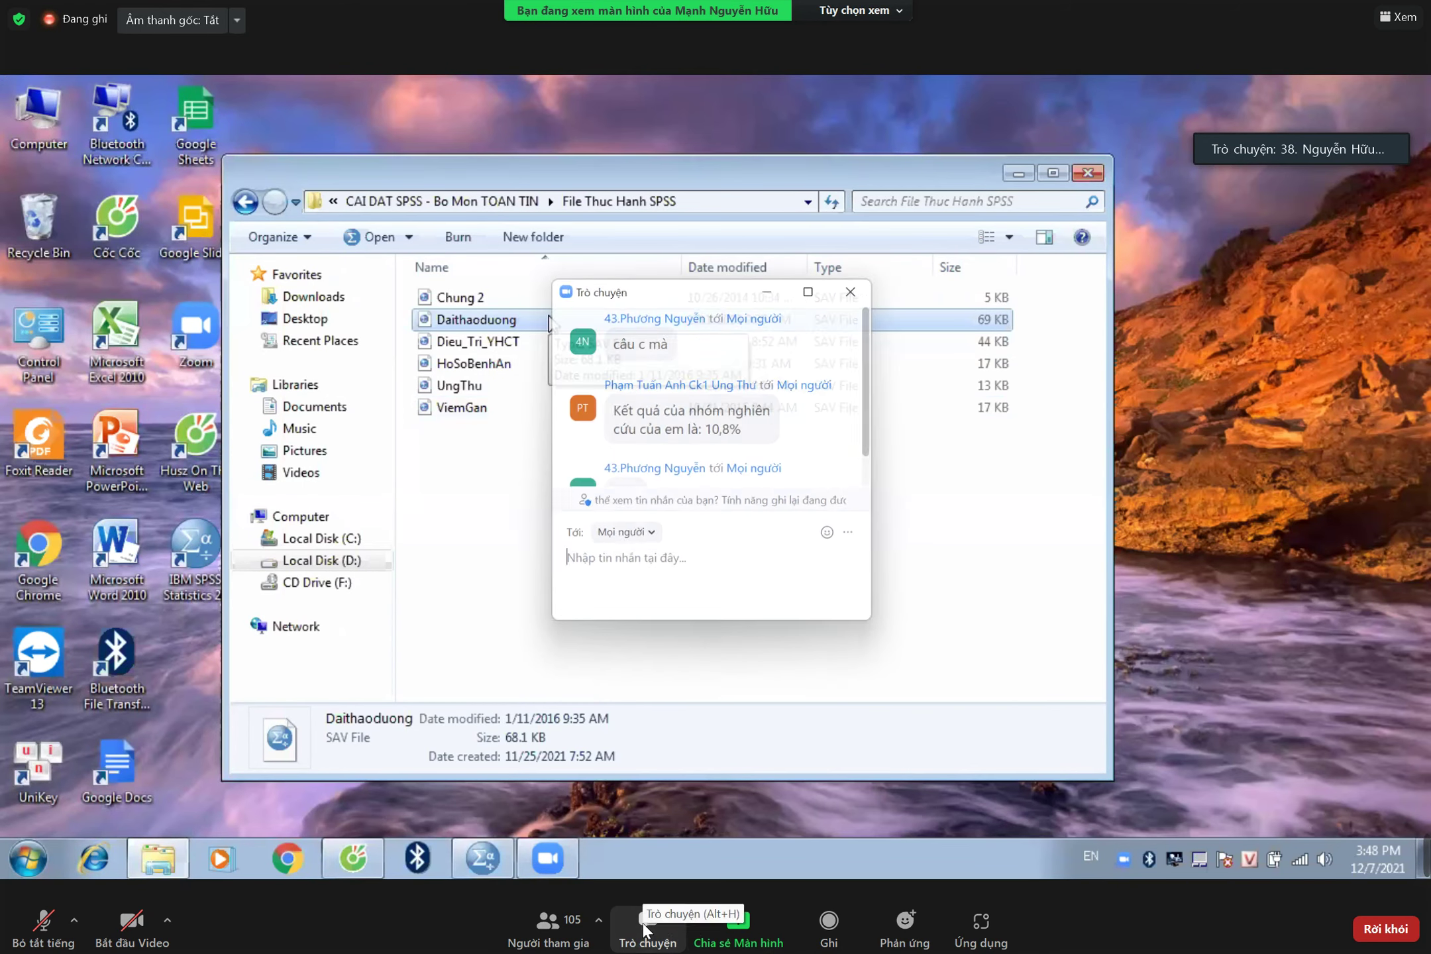